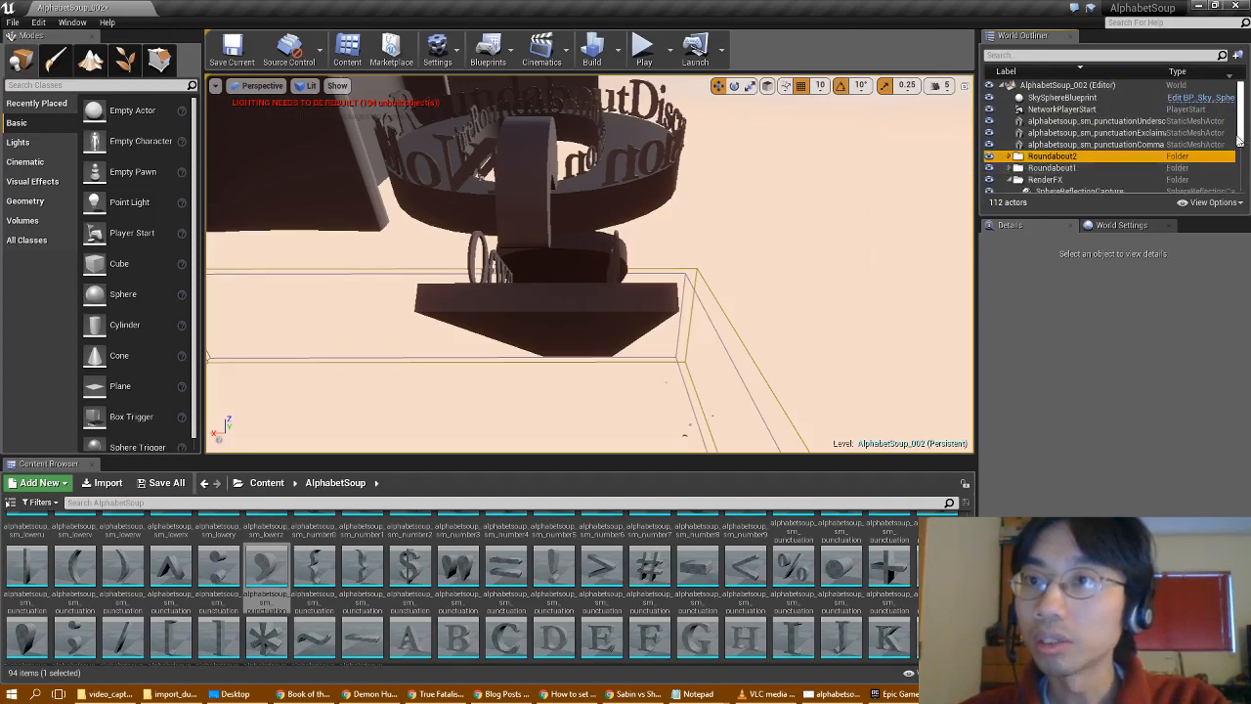
- Select the actors in the Goodperson folders, adding the loose underscore and exclamation mark meshes to the selection
{"action": "left_click", "coordinate": [1013, 183]}
{"action": "scroll", "coordinate": [1075, 156], "scroll_direction": "down", "scroll_amount": 3}
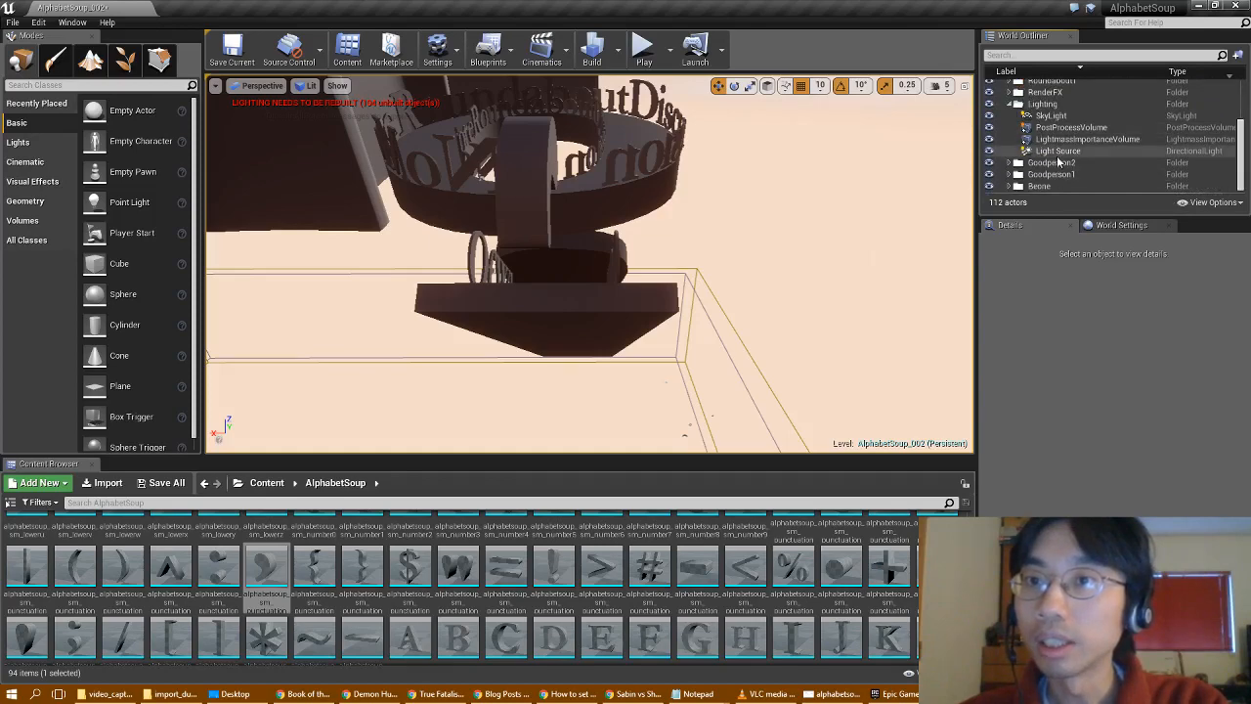
{"action": "left_click", "coordinate": [1059, 152]}
{"action": "left_click", "coordinate": [1055, 164]}
{"action": "left_click", "coordinate": [1056, 177], "text": "ctrl"}
{"action": "right_click", "coordinate": [1055, 177]}
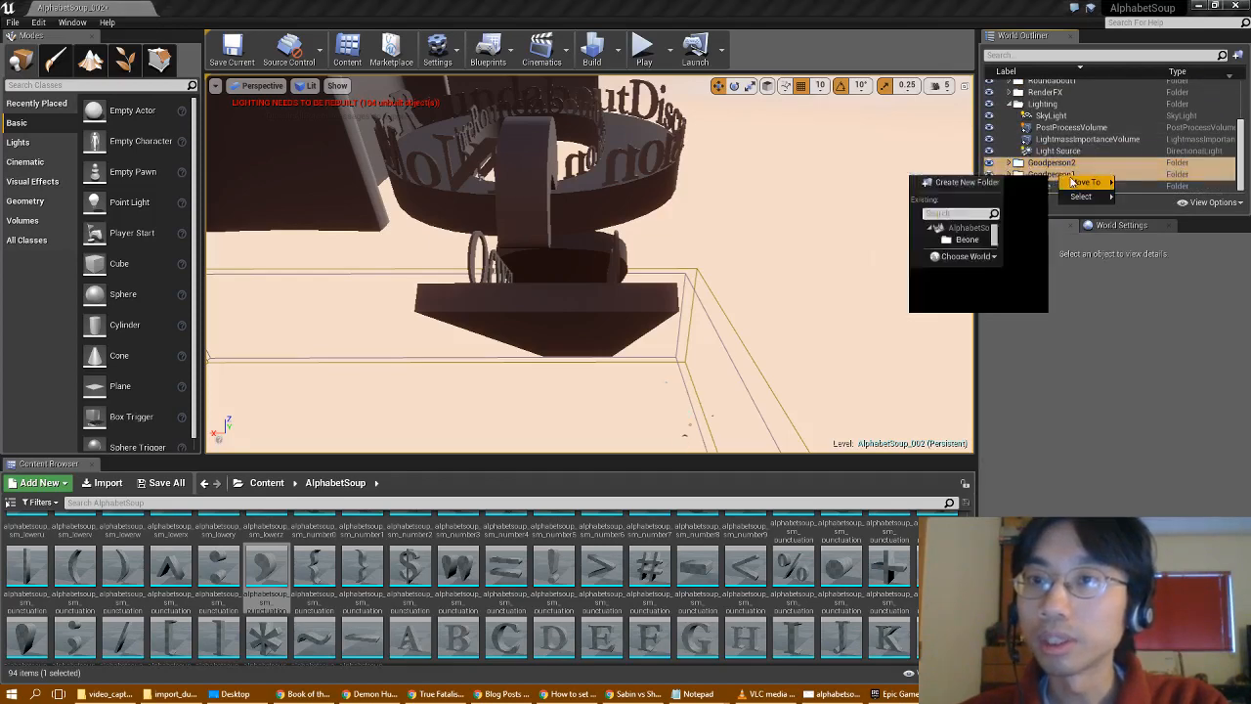
{"action": "left_click", "coordinate": [1134, 205]}
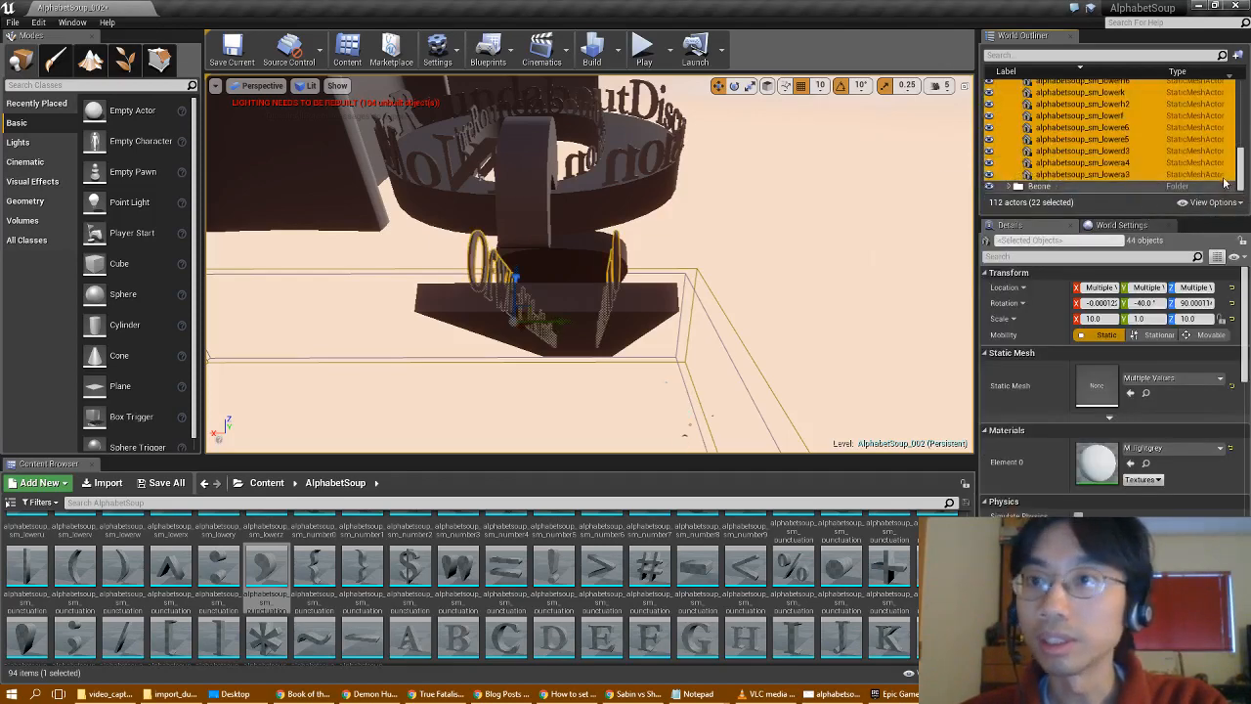
{"action": "left_click_drag", "start_coordinate": [1241, 168], "coordinate": [1241, 102]}
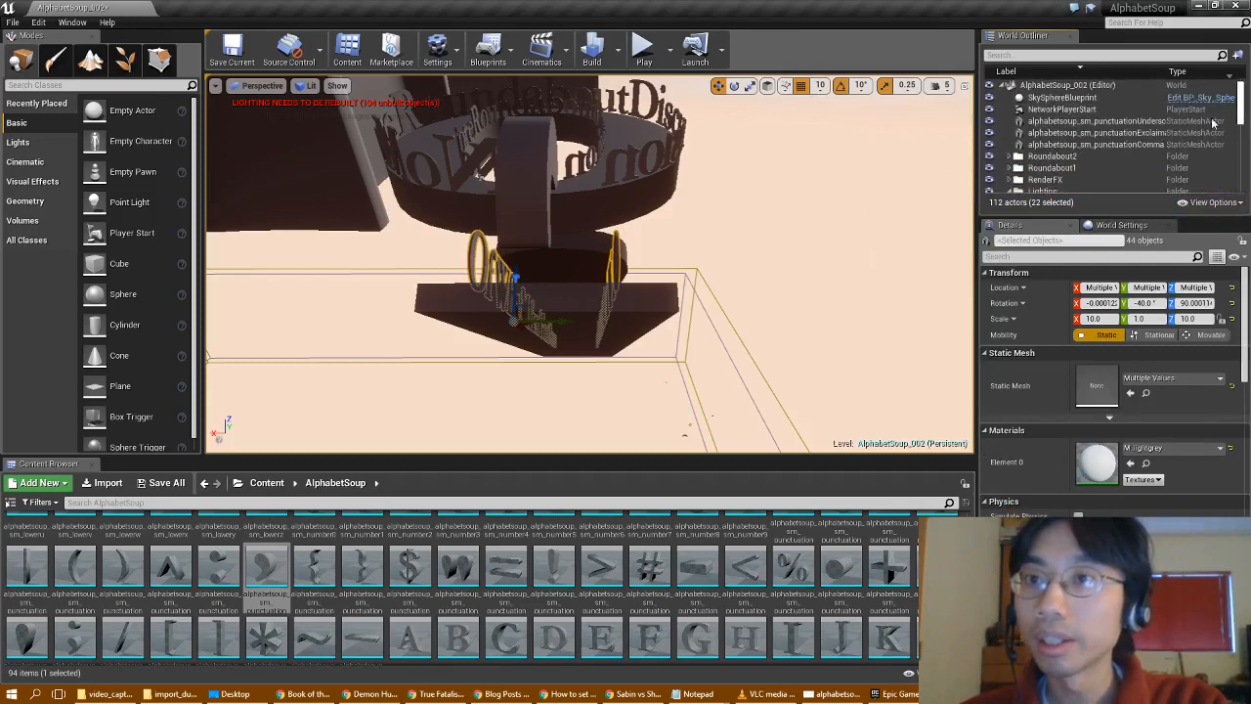
{"action": "left_click", "coordinate": [1183, 121], "text": "ctrl"}
{"action": "left_click", "coordinate": [1154, 132], "text": "ctrl"}
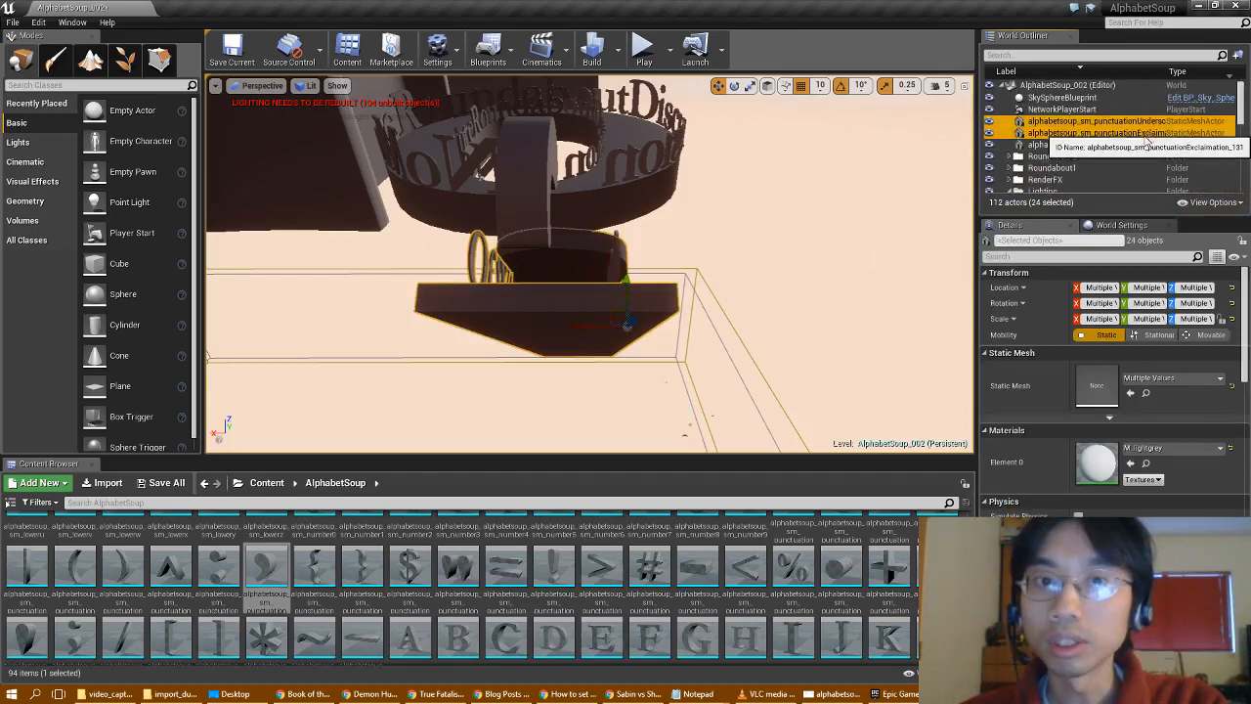
- Try shifting the selected platform and lettering sideways, and undo the move
{"action": "right_click_drag", "start_coordinate": [785, 193], "coordinate": [720, 243]}
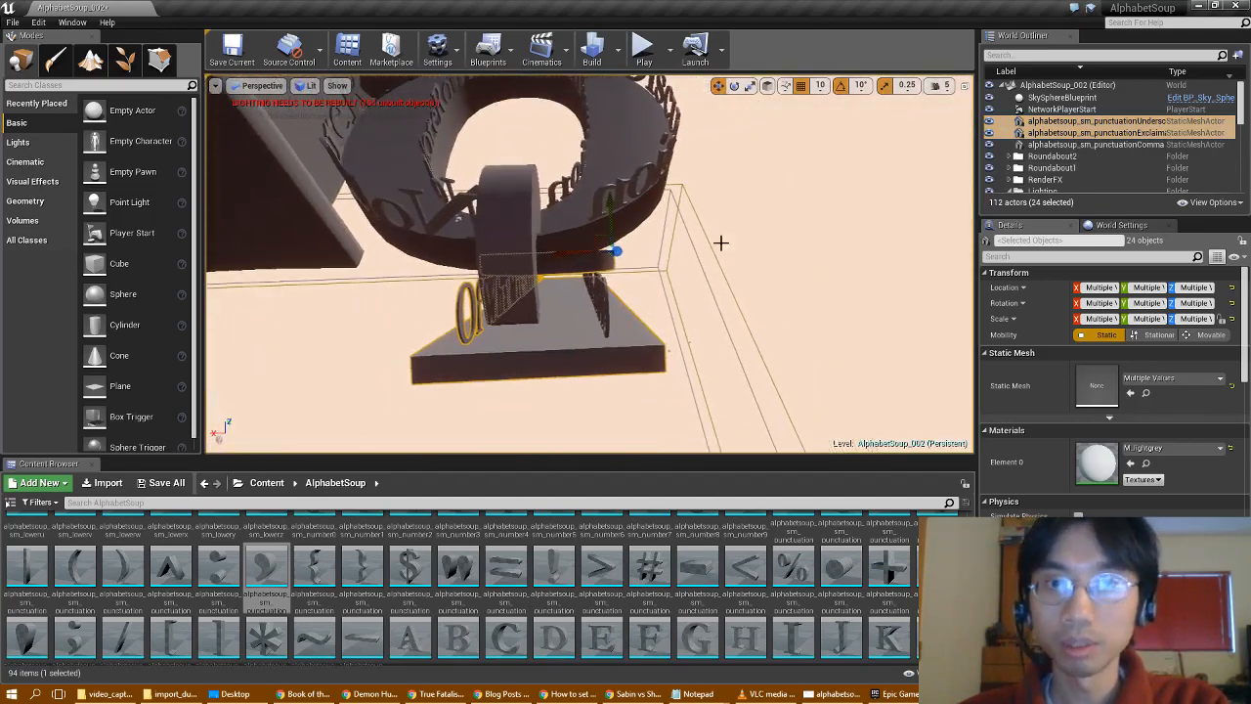
{"action": "left_click_drag", "start_coordinate": [566, 253], "coordinate": [576, 253]}
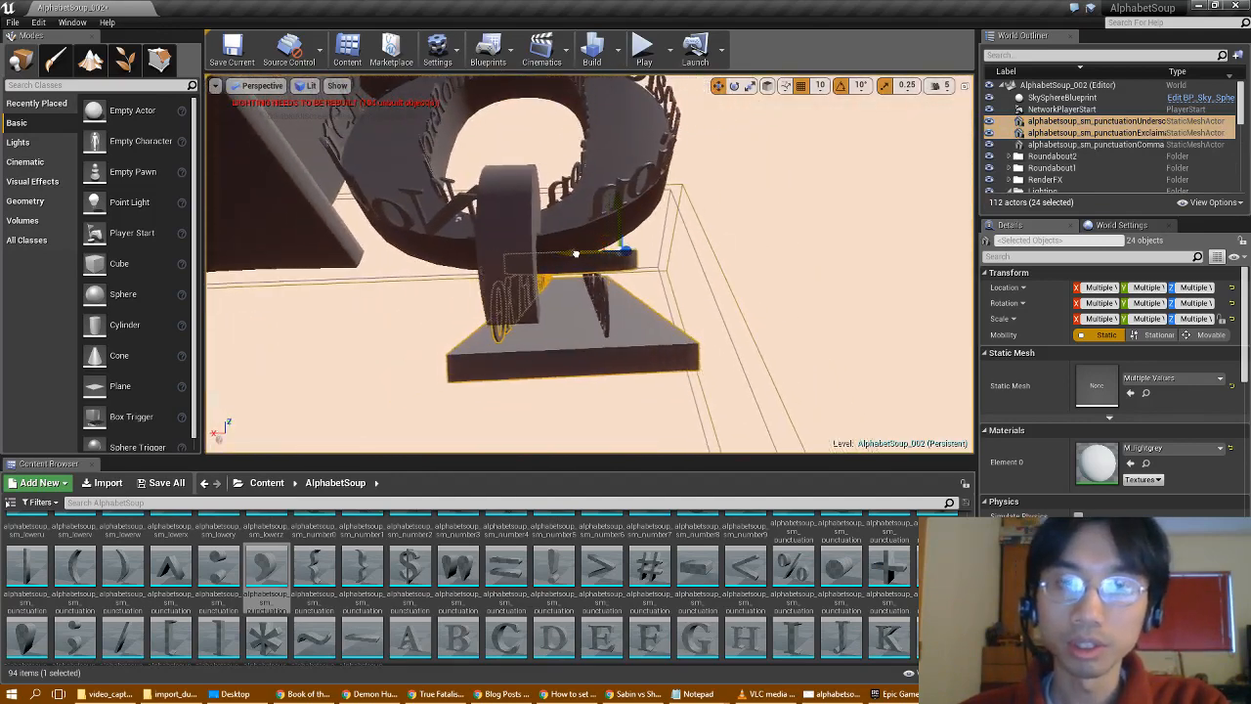
{"action": "key", "text": "ctrl+z"}
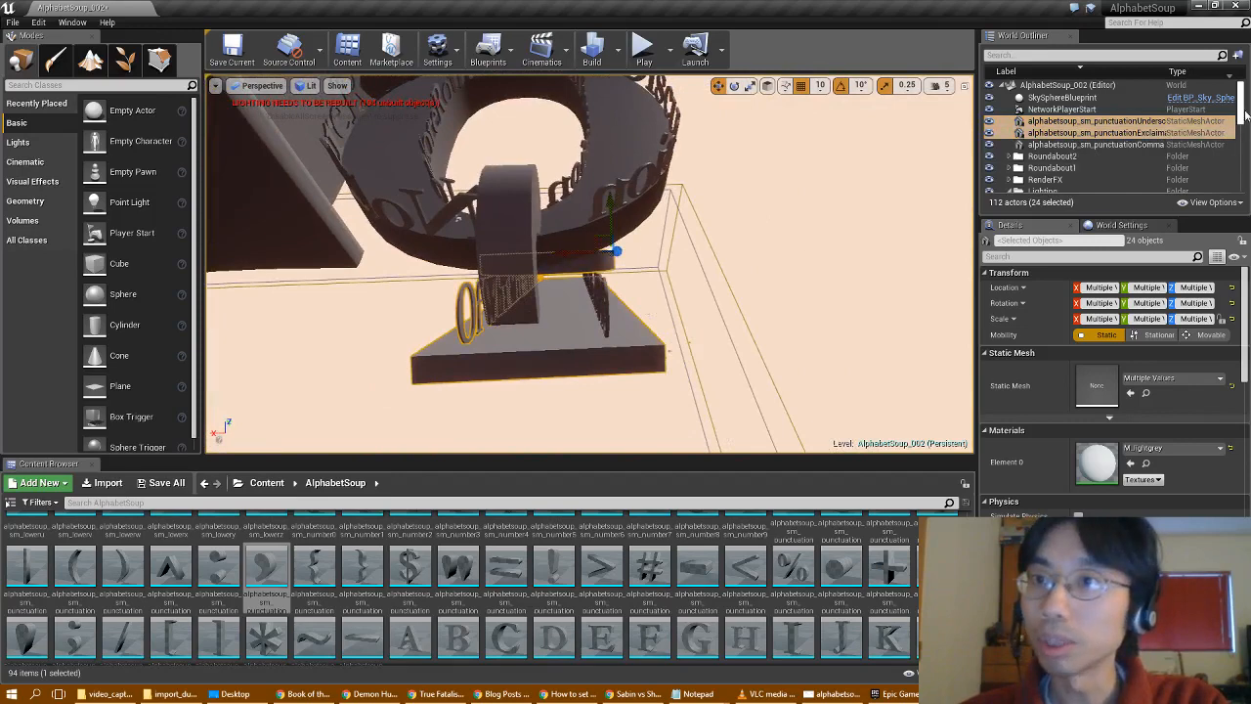
- Select all actors contained in both the Goodperson1 and Goodperson2 folders
{"action": "left_click_drag", "start_coordinate": [1243, 108], "coordinate": [1249, 173]}
{"action": "scroll", "coordinate": [1124, 137], "scroll_direction": "up", "scroll_amount": 5}
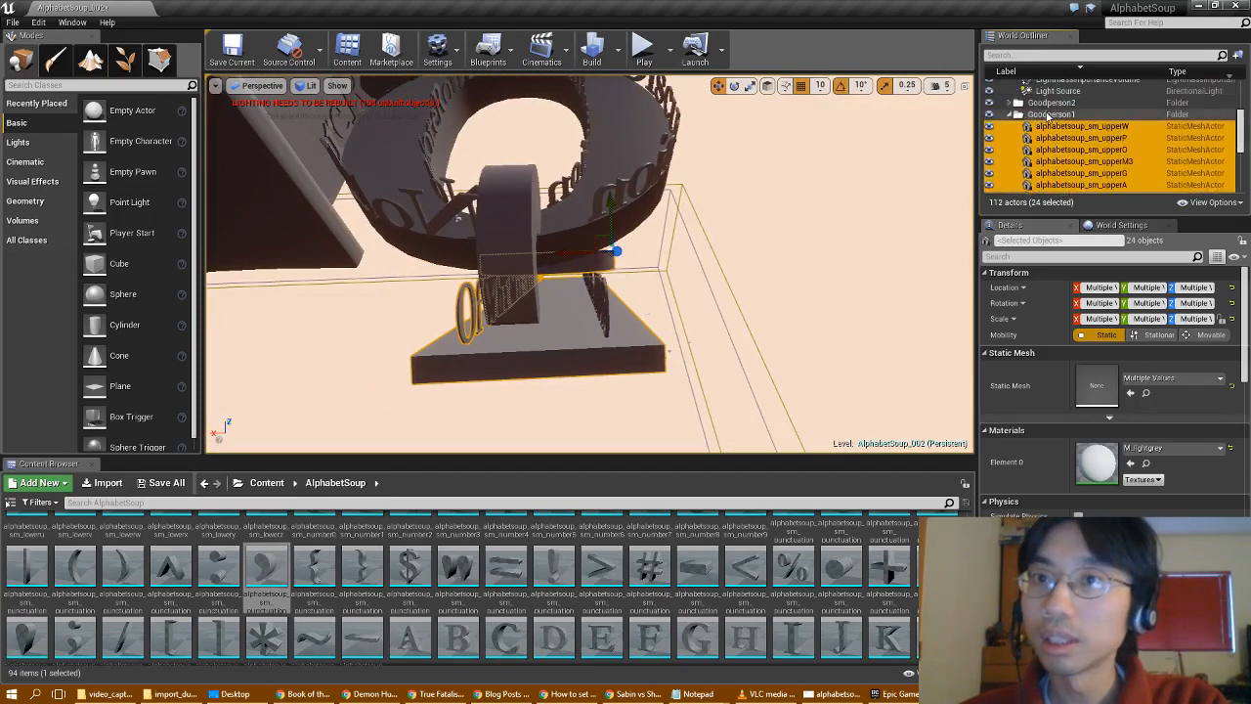
{"action": "left_click", "coordinate": [1051, 114]}
{"action": "left_click", "coordinate": [1052, 105], "text": "ctrl"}
{"action": "right_click", "coordinate": [1054, 107]}
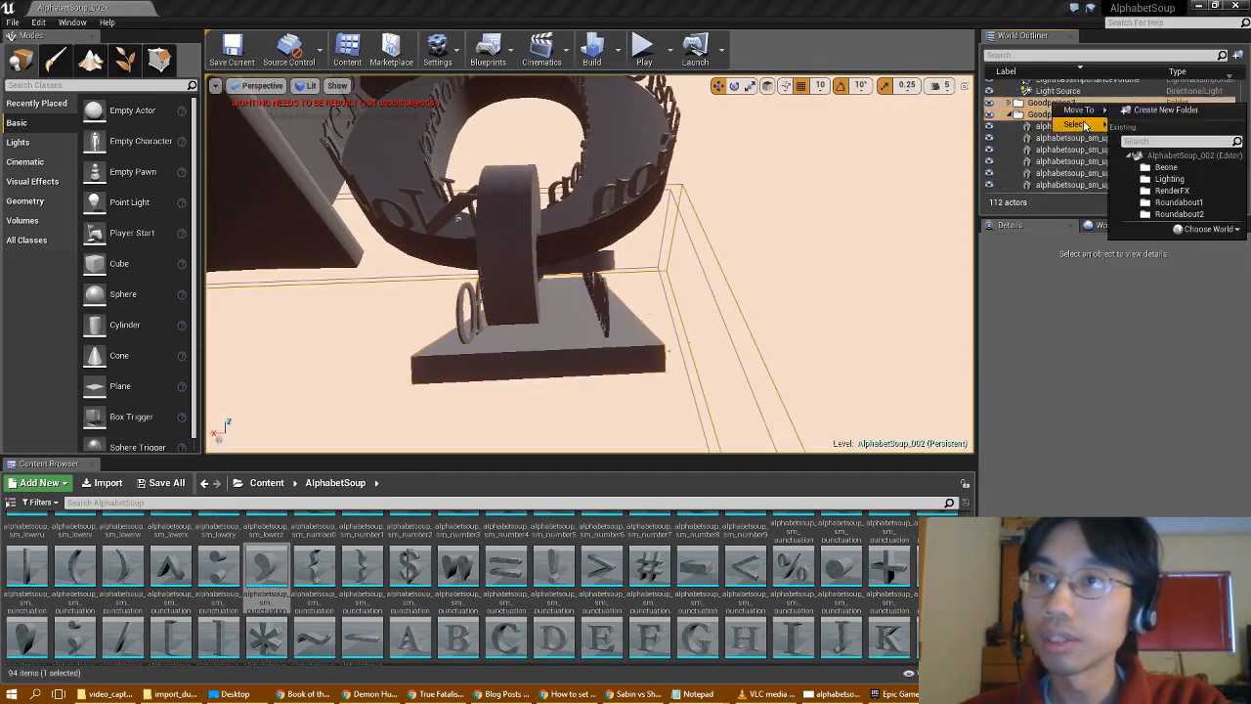
{"action": "mouse_move", "coordinate": [1085, 124]}
{"action": "left_click", "coordinate": [1134, 139]}
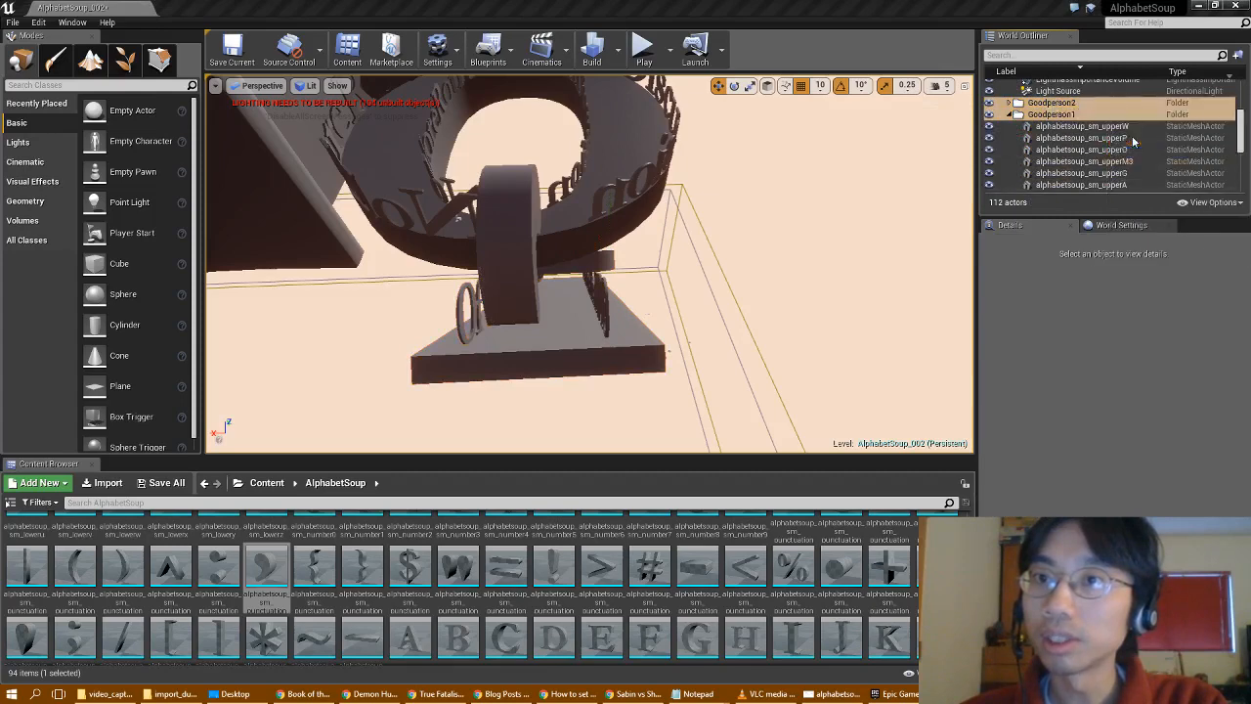
- Add the loose underscore and exclamation mark meshes to the selected Goodperson actors
{"action": "left_click_drag", "start_coordinate": [1243, 145], "coordinate": [1242, 96]}
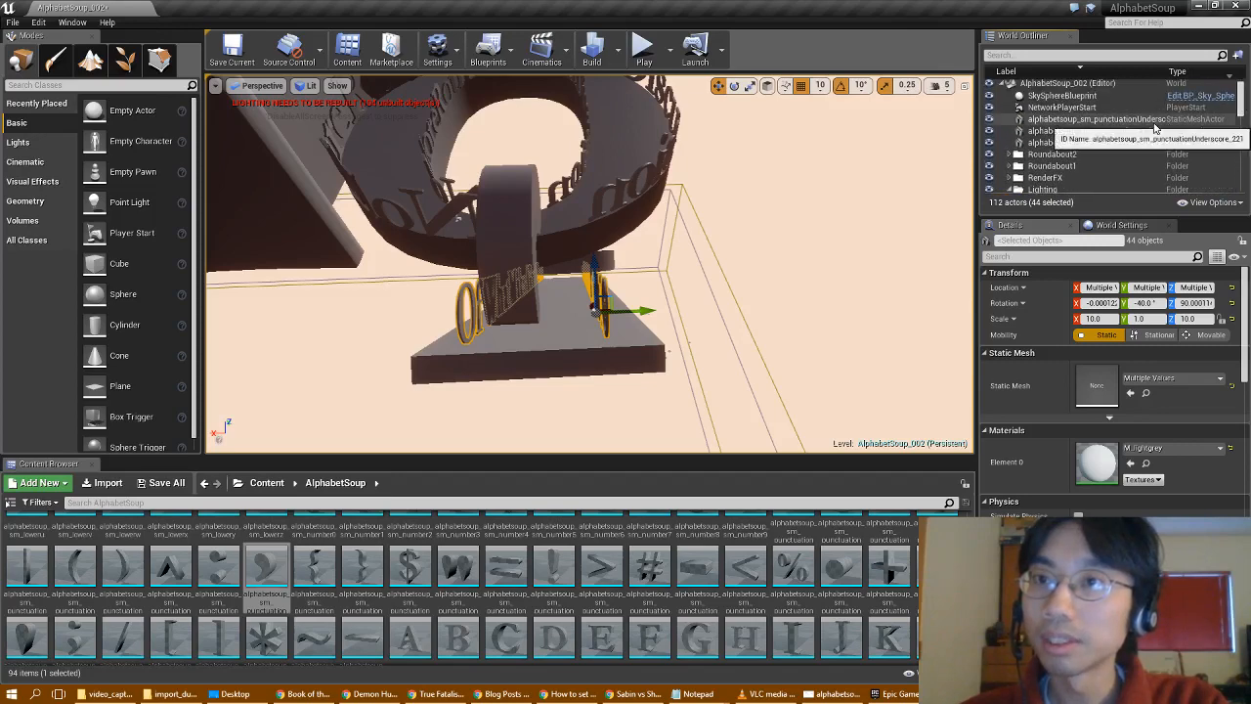
{"action": "left_click", "coordinate": [1149, 124], "text": "shift"}
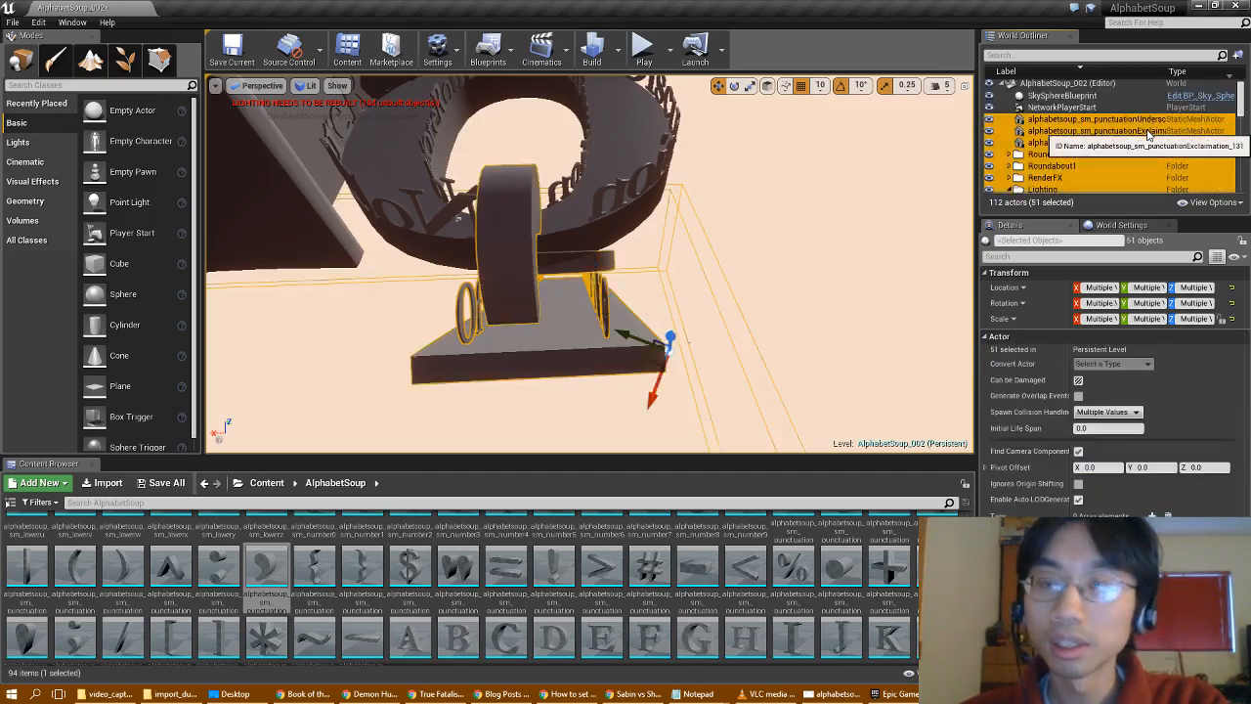
{"action": "key", "text": "ctrl+z"}
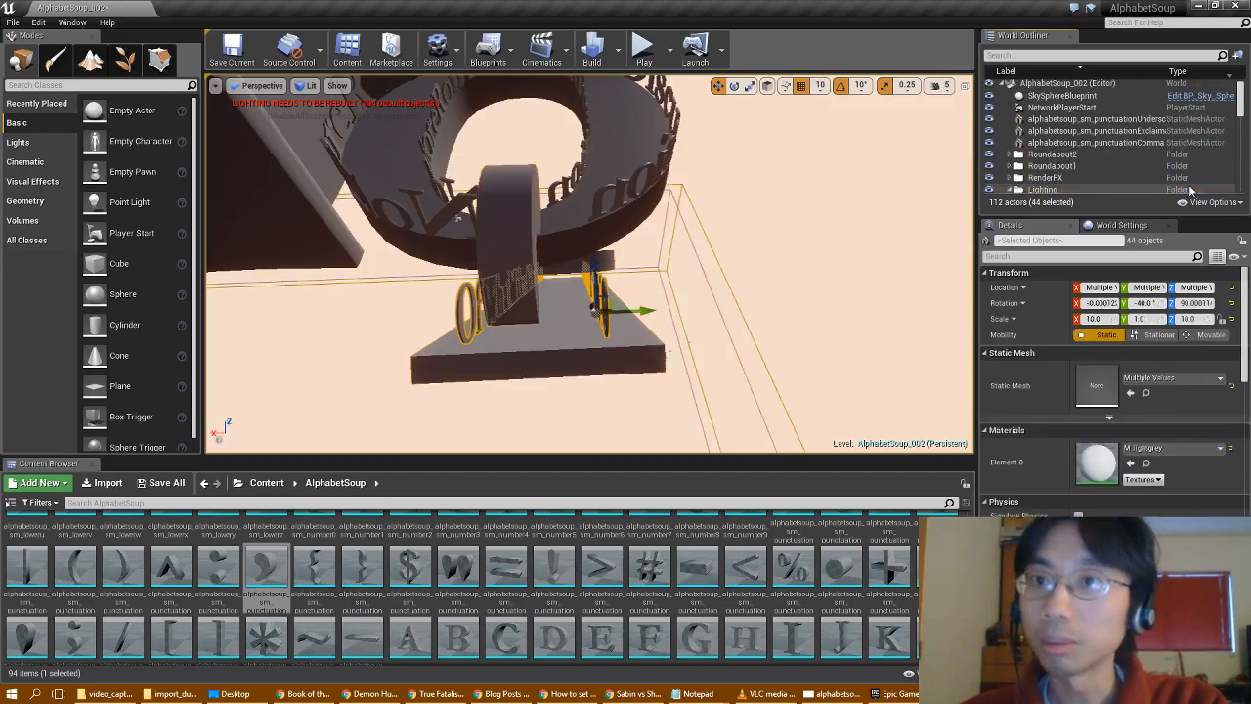
{"action": "left_click", "coordinate": [1148, 122], "text": "ctrl"}
{"action": "left_click", "coordinate": [1145, 133], "text": "ctrl"}
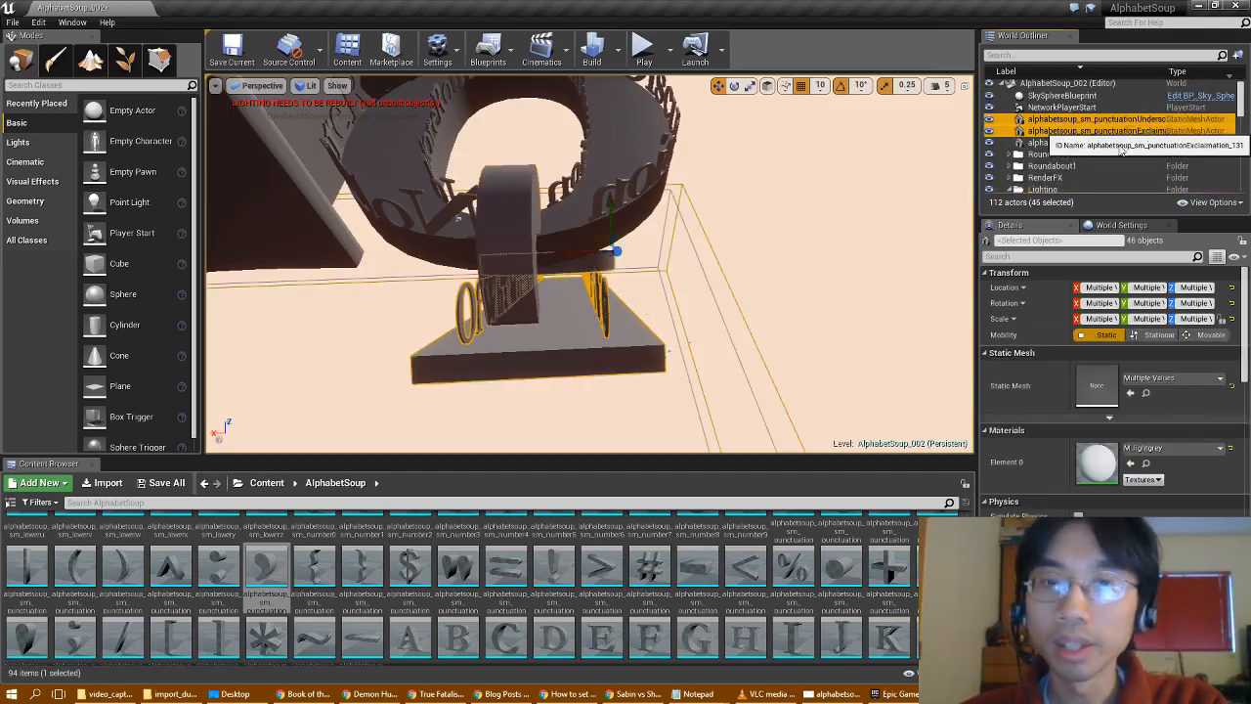
- Shift the selected platform, exclamation mark and both rows of lettering sideways along the X axis, away from the comma's centre line
{"action": "right_click_drag", "start_coordinate": [695, 293], "coordinate": [634, 241]}
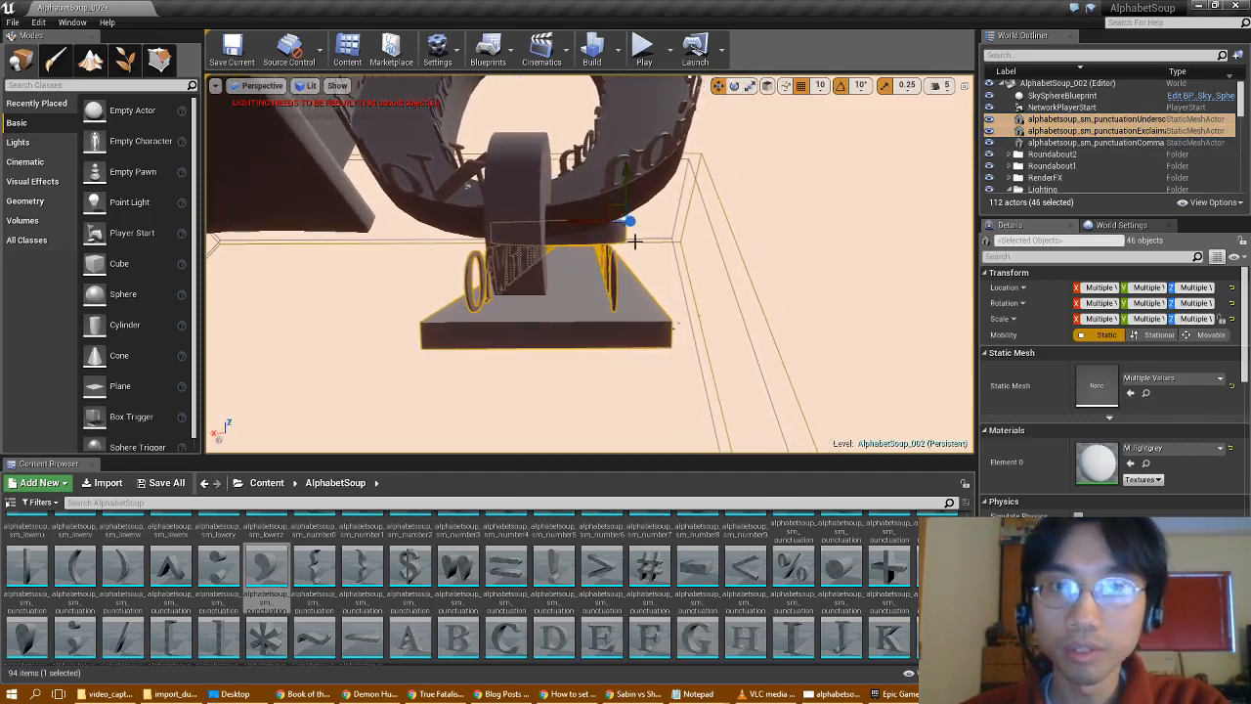
{"action": "left_click_drag", "start_coordinate": [587, 224], "coordinate": [596, 224]}
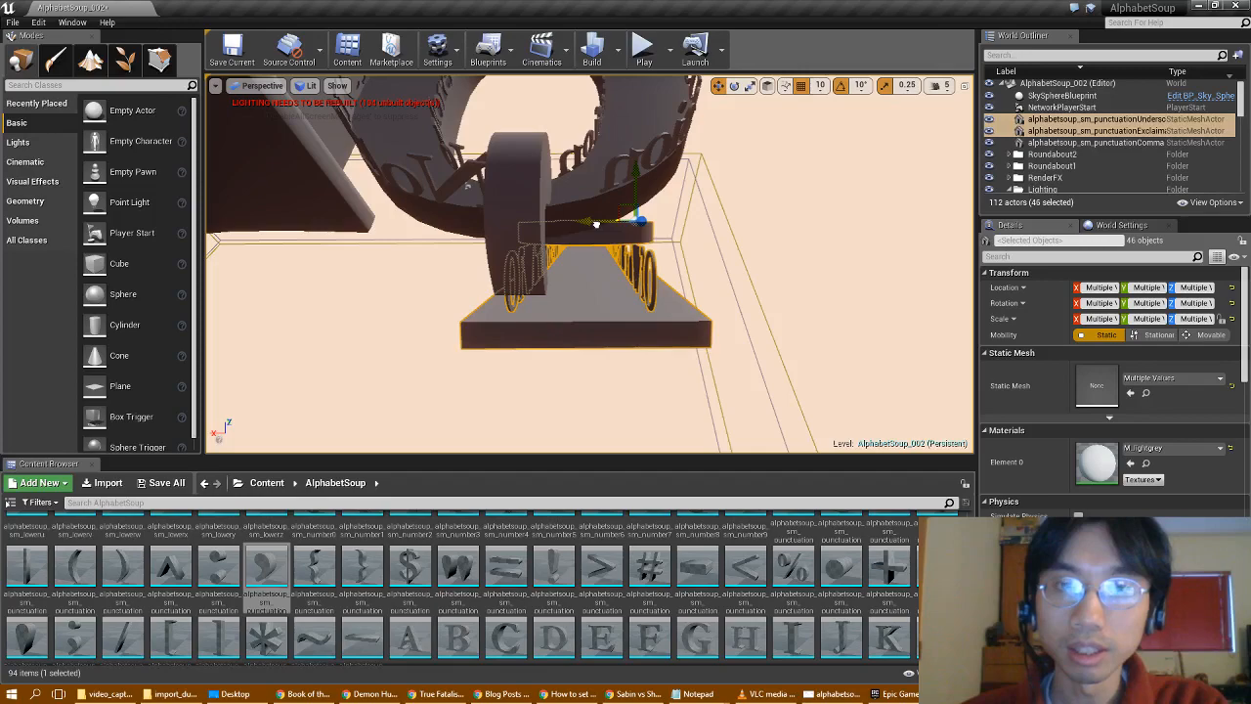
{"action": "left_click_drag", "start_coordinate": [596, 223], "coordinate": [598, 224]}
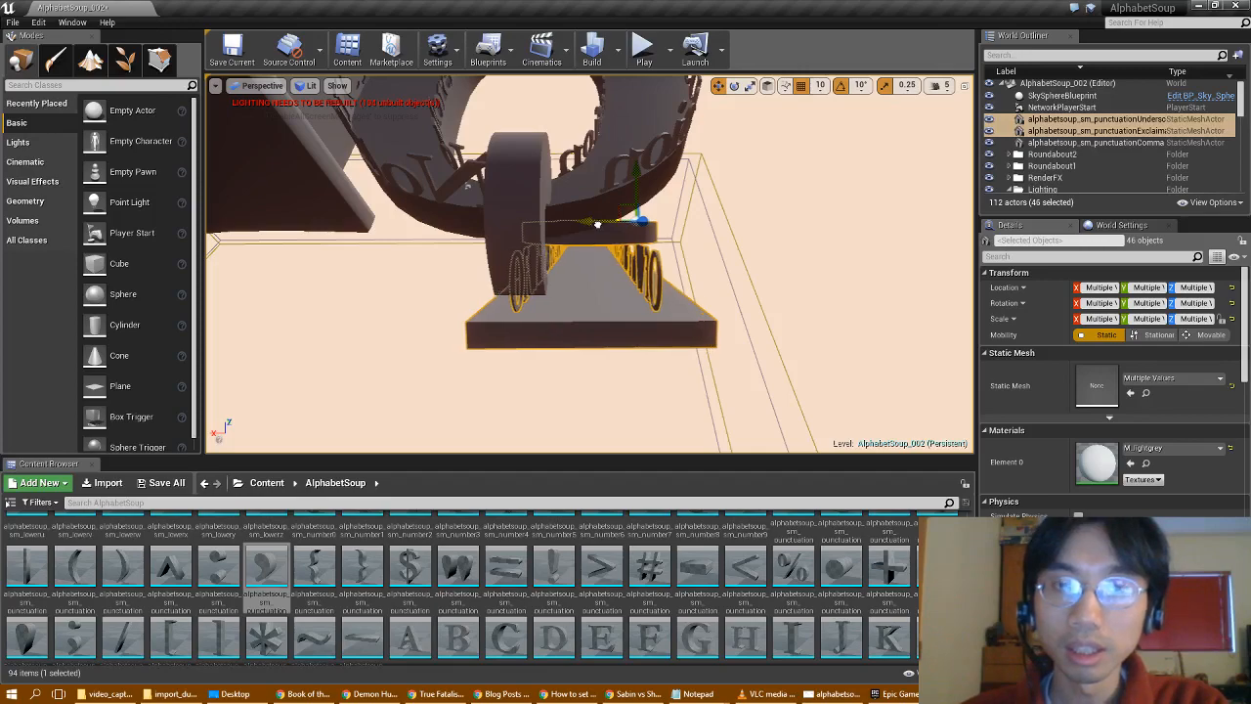
- Duplicate the large comma mesh standing at the end of the platform
{"action": "right_click_drag", "start_coordinate": [704, 226], "coordinate": [368, 262]}
{"action": "left_click", "coordinate": [516, 274]}
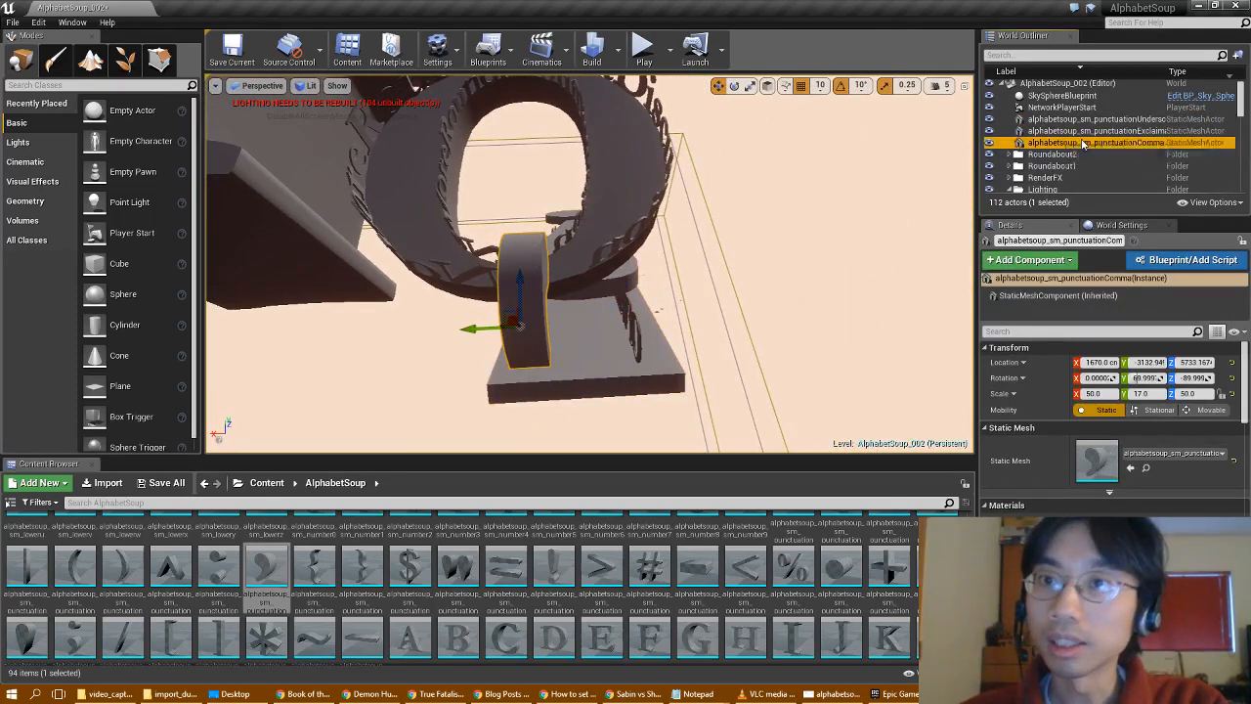
{"action": "right_click", "coordinate": [1012, 143]}
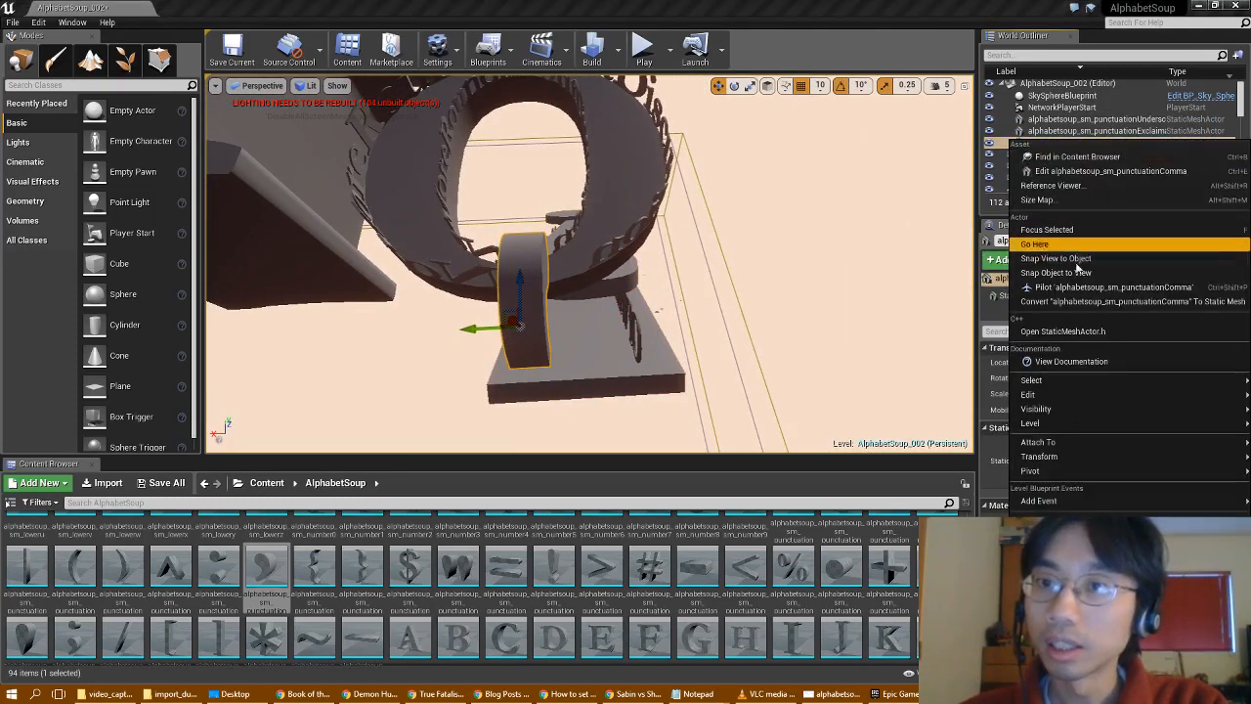
{"action": "mouse_move", "coordinate": [1028, 393]}
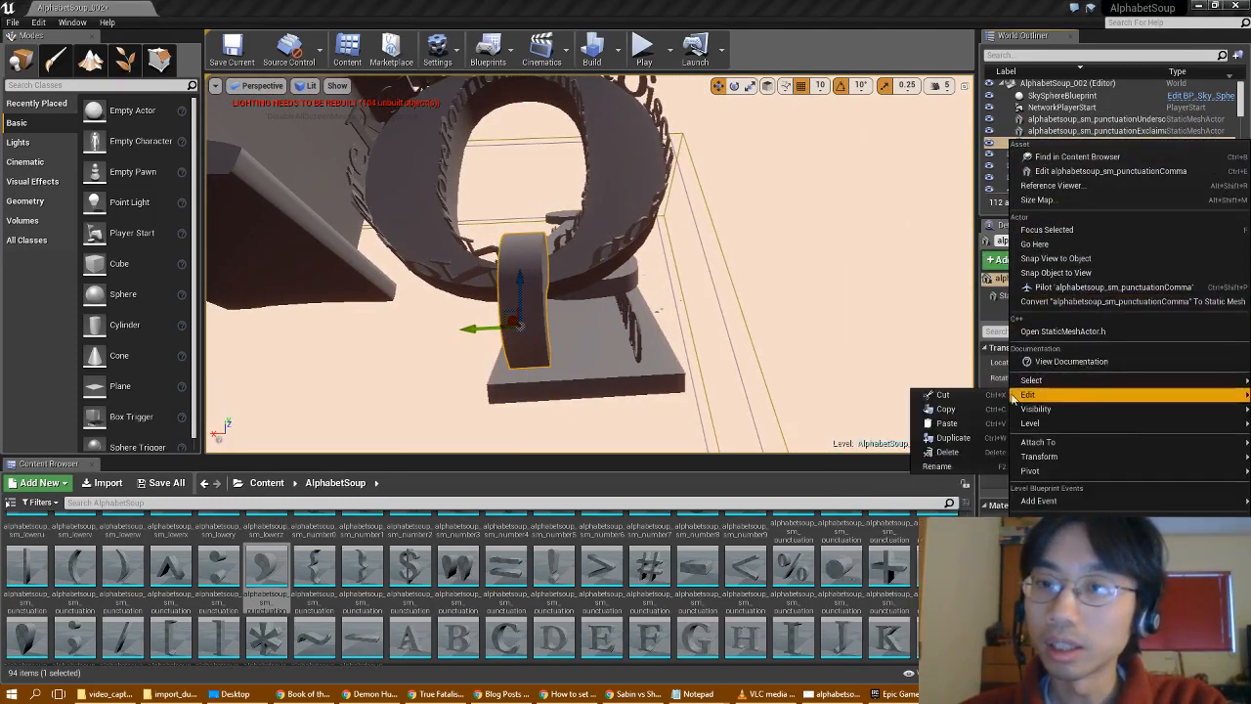
{"action": "left_click", "coordinate": [940, 438]}
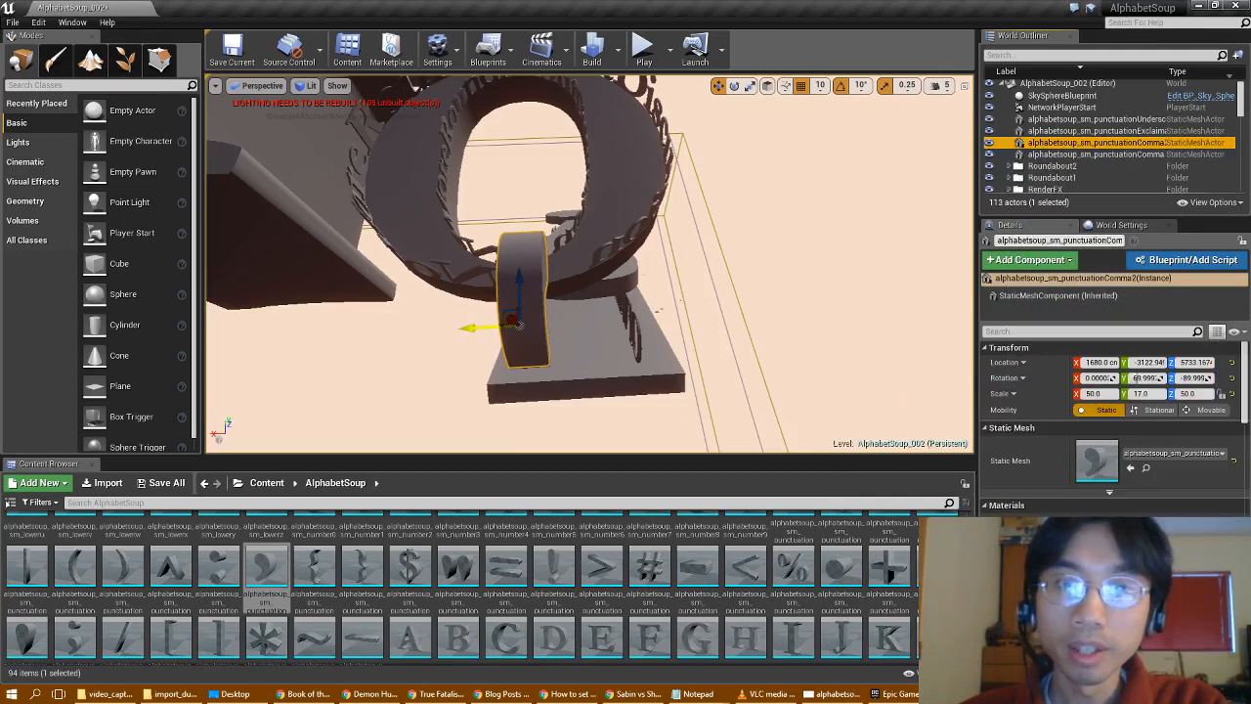
- Move the comma copy to the platform's opposite side and lower it, to about X 860, Y -3202, Z 5583
{"action": "left_click_drag", "start_coordinate": [473, 328], "coordinate": [558, 322]}
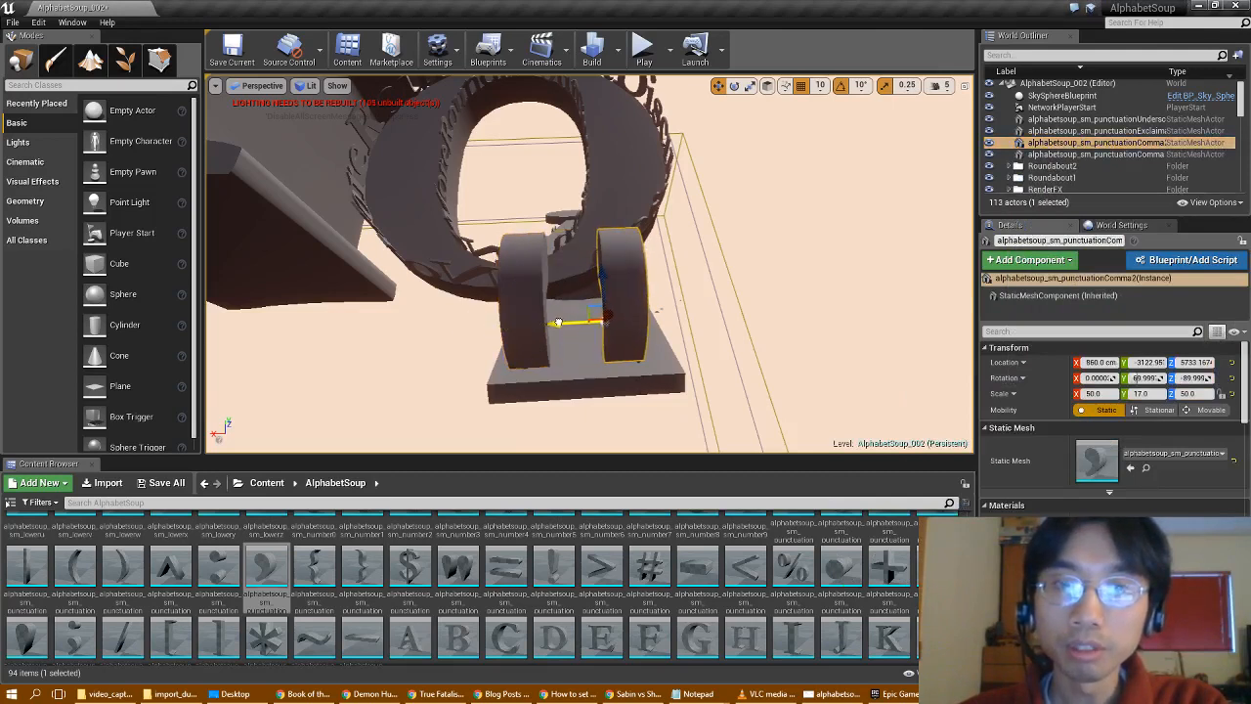
{"action": "left_click_drag", "start_coordinate": [603, 275], "coordinate": [607, 296]}
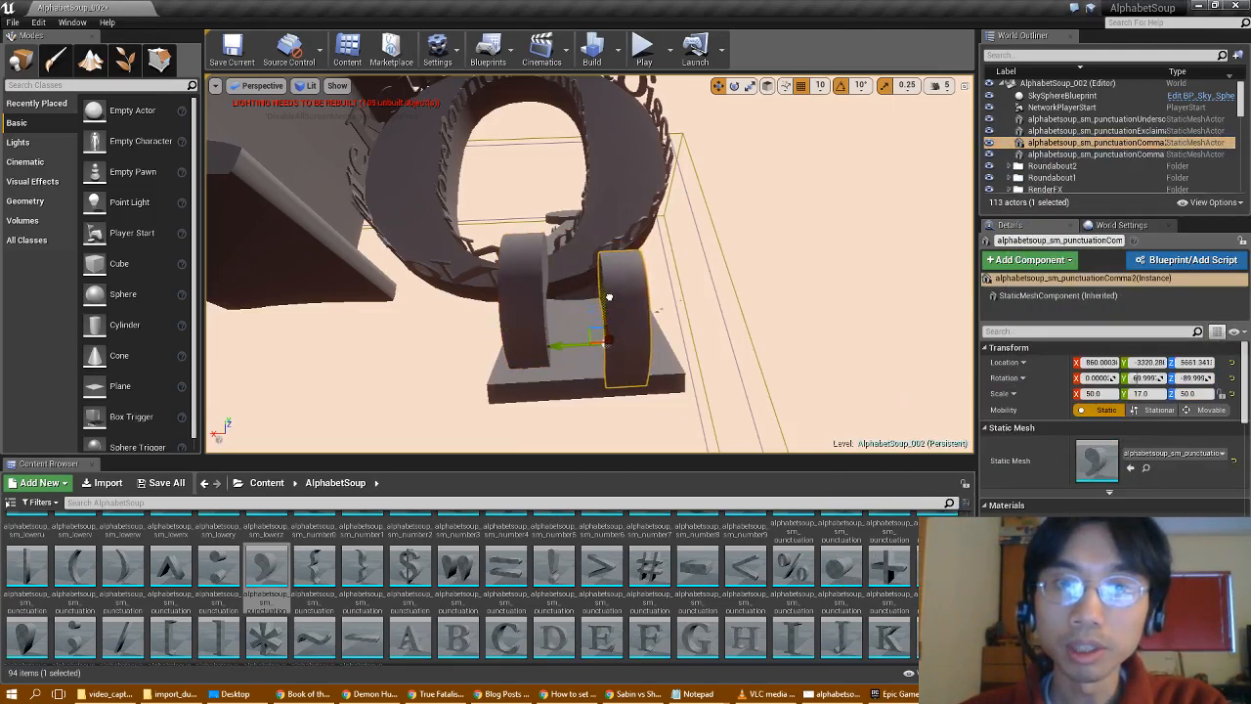
{"action": "right_click_drag", "start_coordinate": [608, 297], "coordinate": [565, 317]}
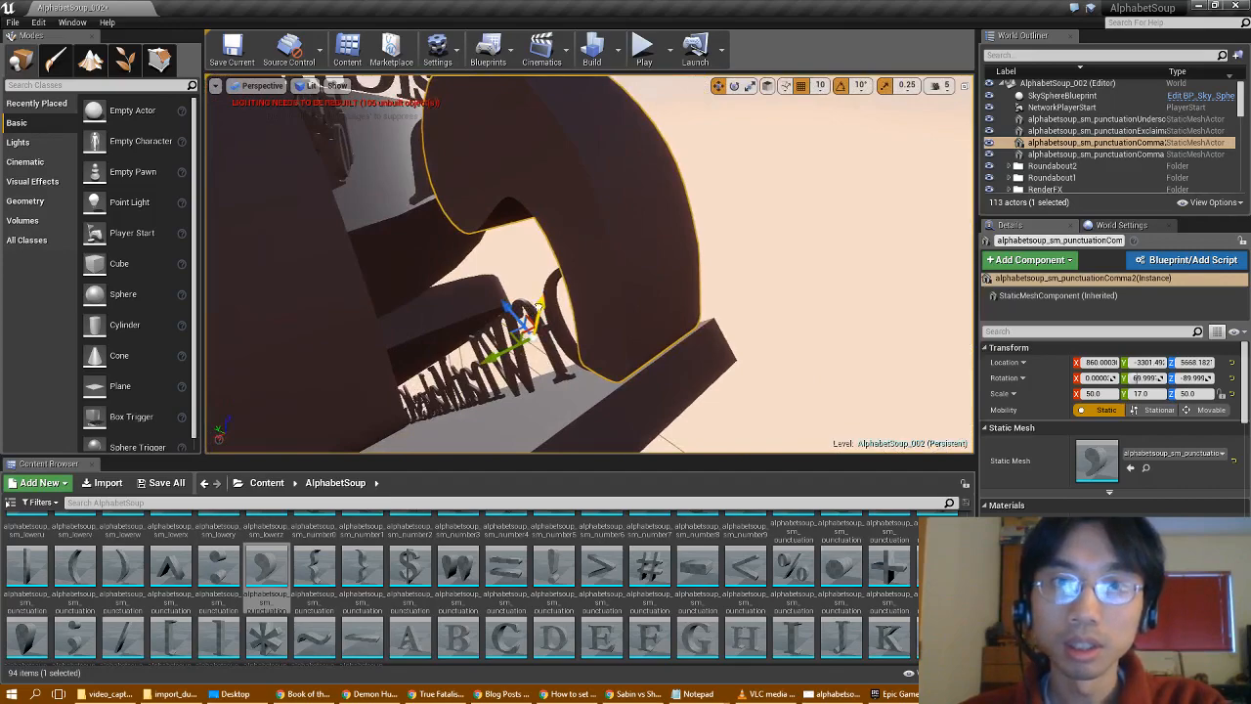
{"action": "right_click_drag", "start_coordinate": [609, 254], "coordinate": [607, 305]}
{"action": "left_click_drag", "start_coordinate": [539, 409], "coordinate": [525, 413]}
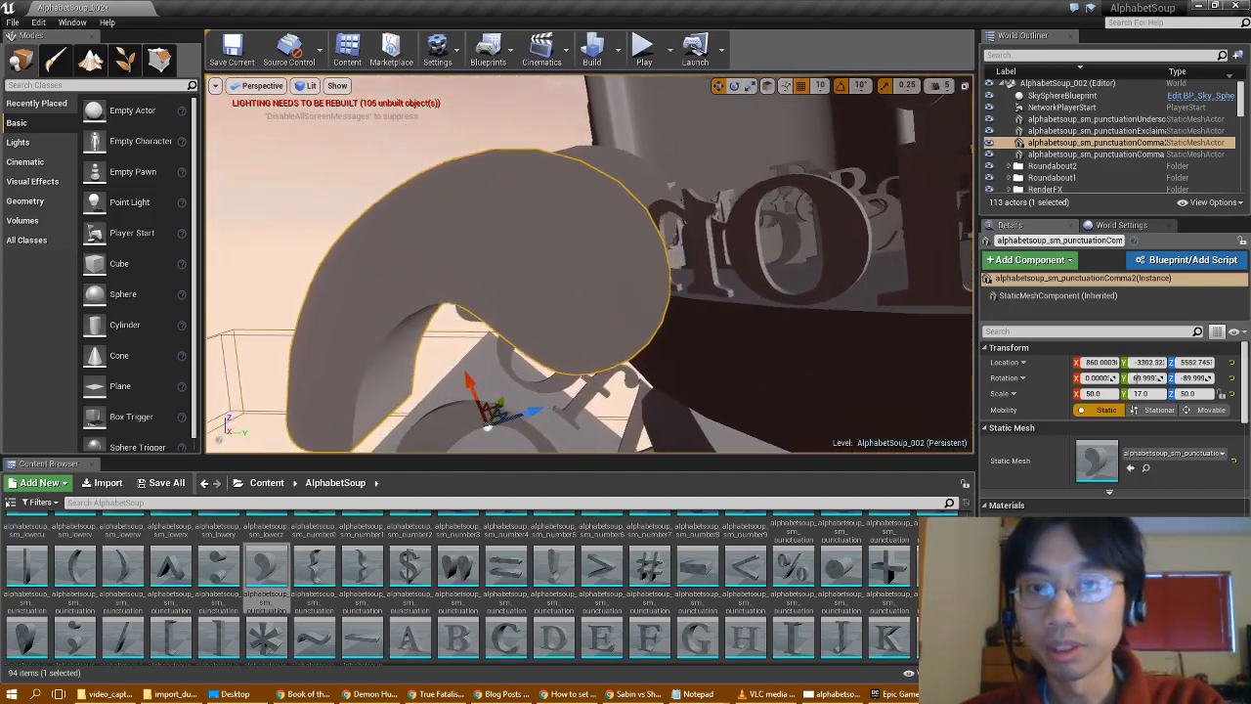
- Select the underscore mesh forming the sloped platform and switch to the four-viewport layout
{"action": "right_click_drag", "start_coordinate": [577, 342], "coordinate": [410, 344]}
{"action": "left_click", "coordinate": [488, 340]}
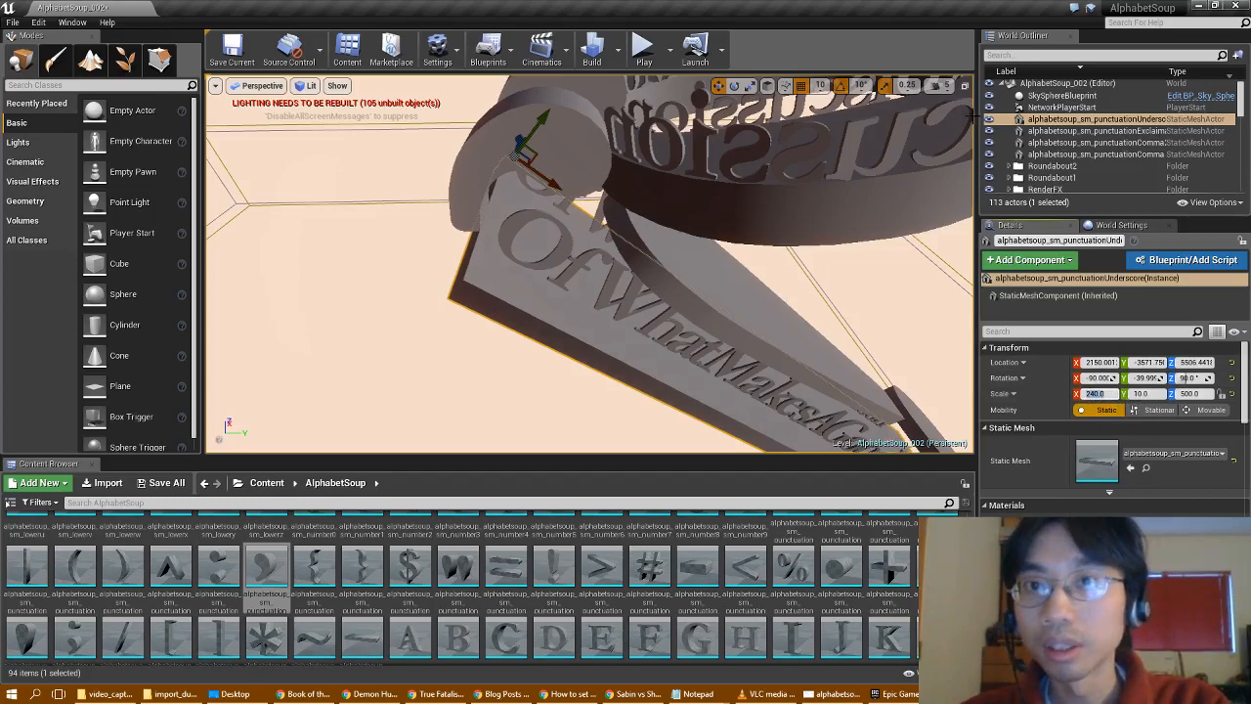
{"action": "left_click", "coordinate": [965, 85]}
{"action": "key", "text": "f"}
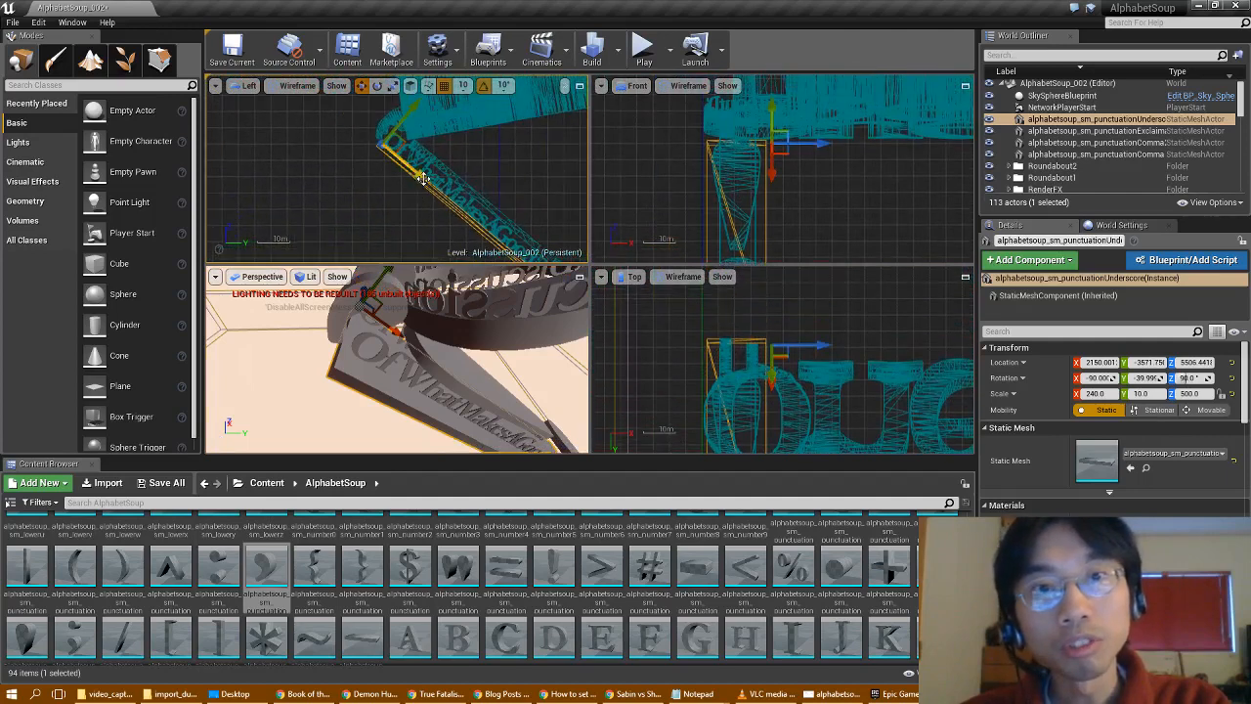
- Slide the underscore platform up along its slope in the Left view to about Y -4231, Z 6059
{"action": "left_click_drag", "start_coordinate": [423, 178], "coordinate": [395, 163]}
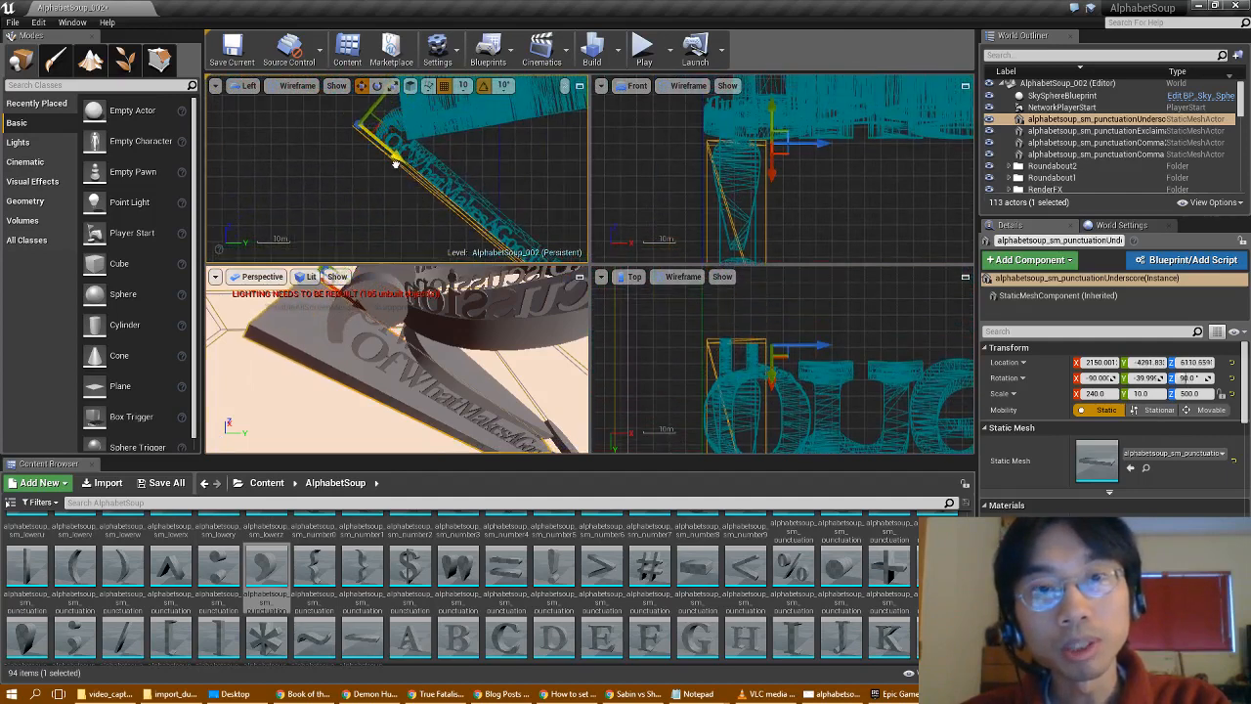
{"action": "right_click_drag", "start_coordinate": [414, 327], "coordinate": [469, 361]}
{"action": "mouse_move", "coordinate": [438, 208]}
{"action": "right_mouse_down"}
{"action": "mouse_move", "coordinate": [330, 105]}
{"action": "mouse_move", "coordinate": [434, 212]}
{"action": "right_mouse_up"}
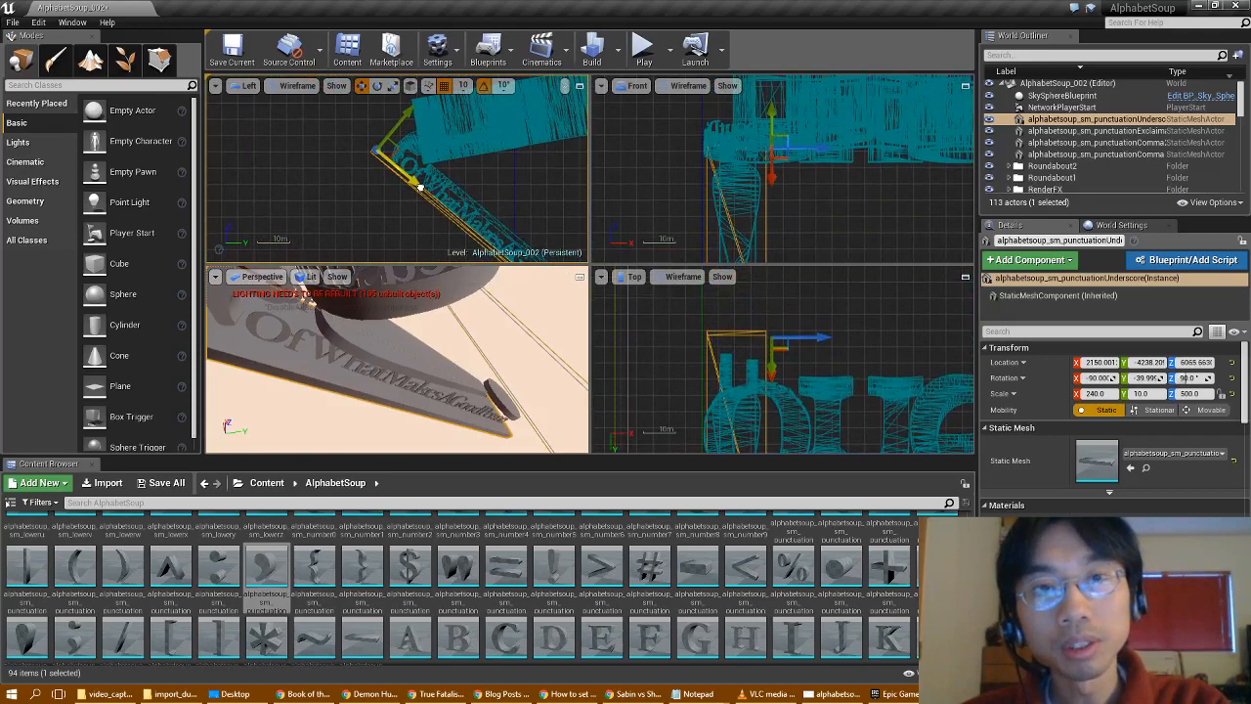
{"action": "right_click_drag", "start_coordinate": [372, 205], "coordinate": [409, 226]}
- Select the caret-shaped punctuation mesh among the assets and maximize the perspective viewport around the platform and commas
{"action": "right_click_drag", "start_coordinate": [421, 337], "coordinate": [449, 341]}
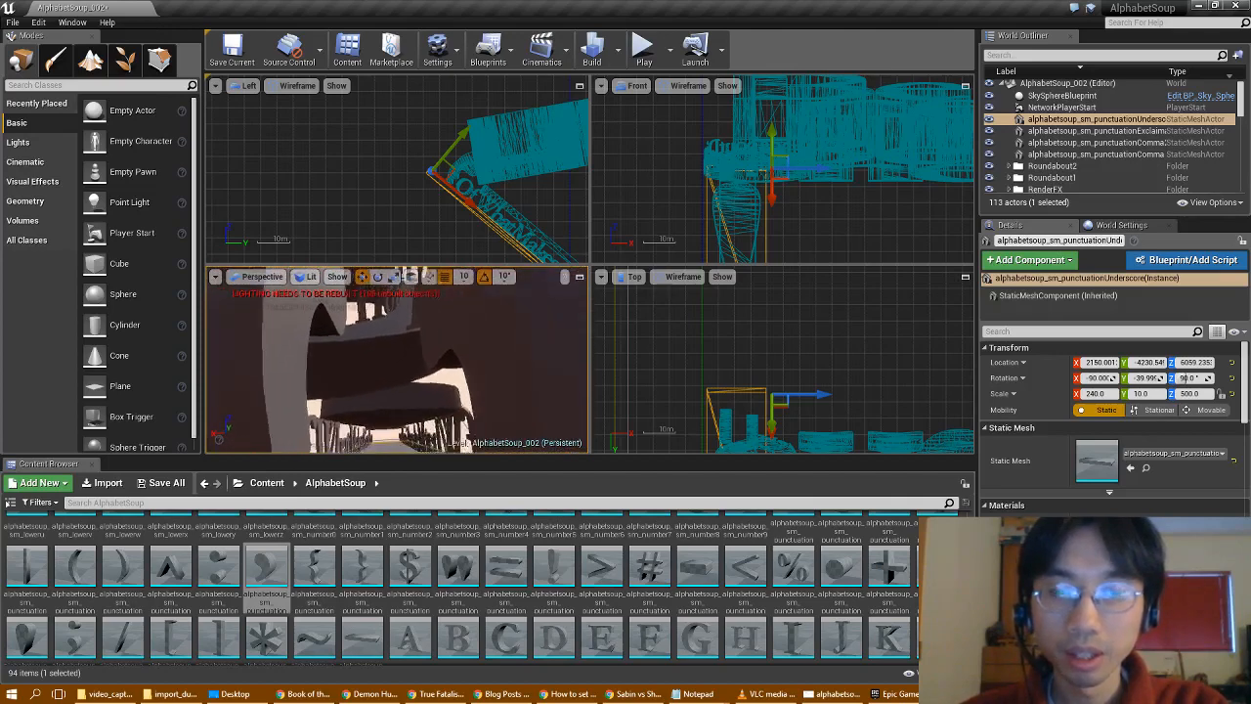
{"action": "right_click_drag", "start_coordinate": [397, 360], "coordinate": [322, 359]}
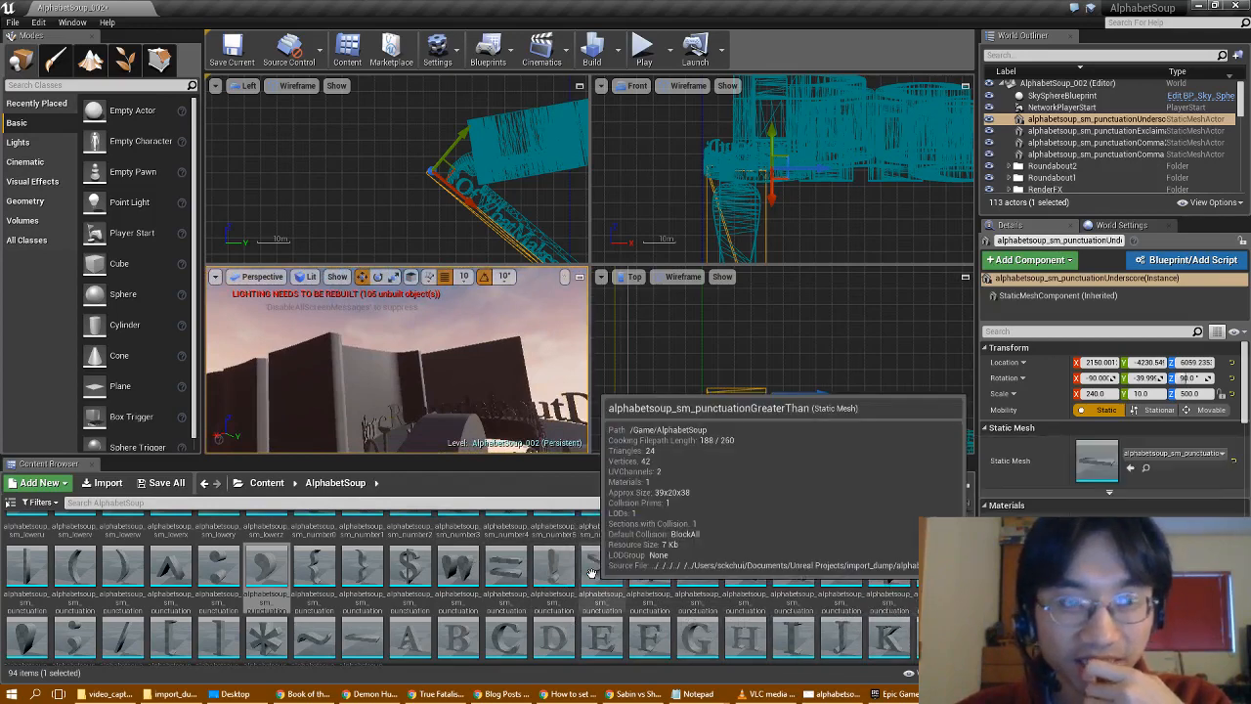
{"action": "left_click", "coordinate": [185, 577]}
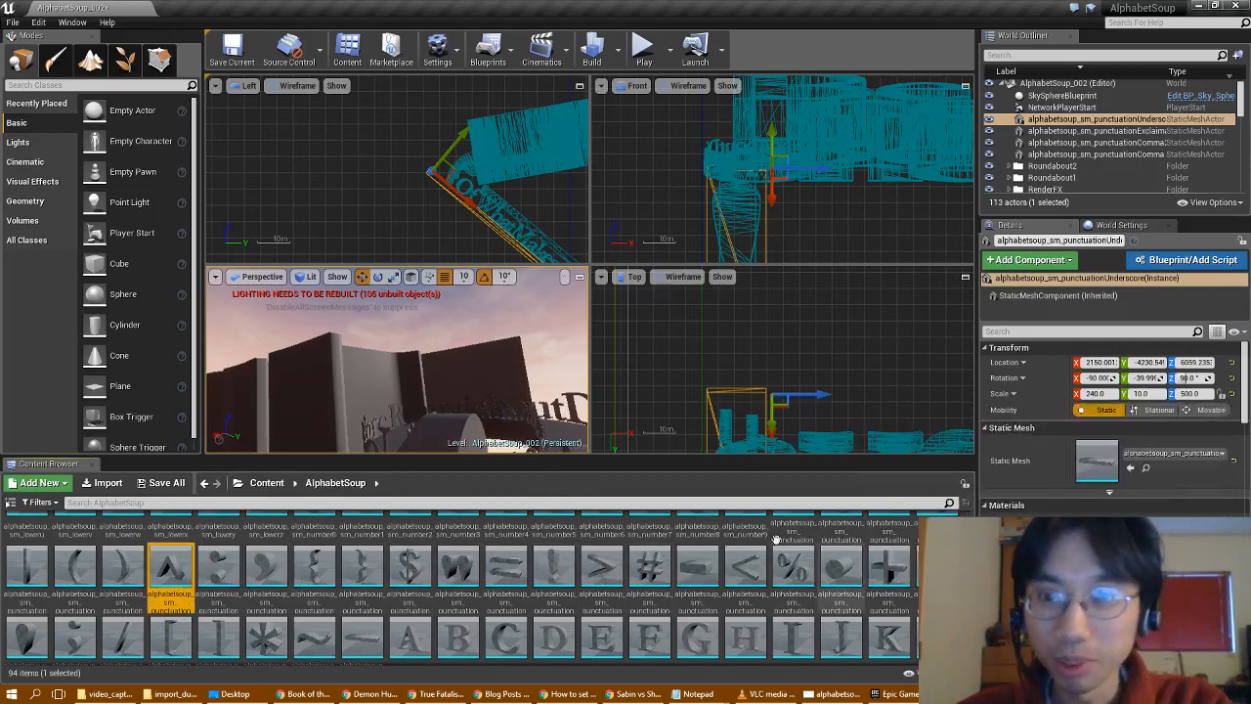
{"action": "right_click_drag", "start_coordinate": [482, 330], "coordinate": [484, 370]}
{"action": "left_click", "coordinate": [579, 278]}
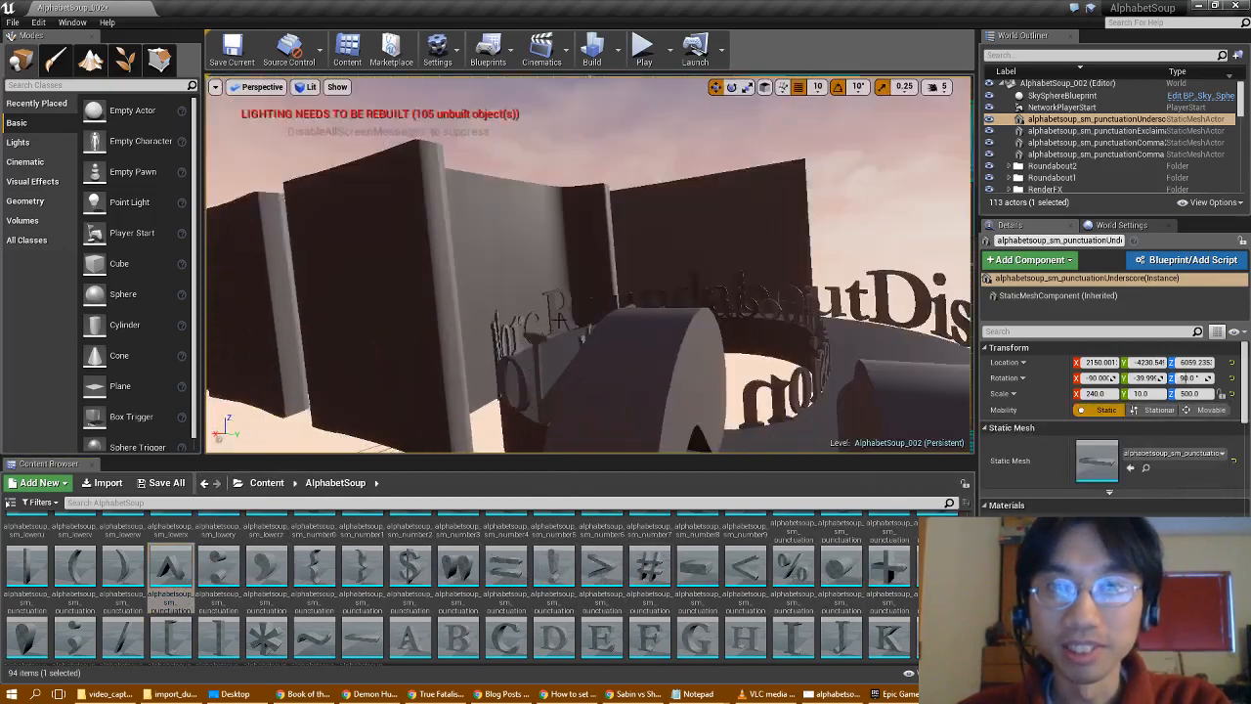
{"action": "right_click_drag", "start_coordinate": [584, 278], "coordinate": [577, 289]}
{"action": "mouse_move", "coordinate": [509, 361]}
{"action": "right_mouse_down"}
{"action": "mouse_move", "coordinate": [479, 367]}
{"action": "mouse_move", "coordinate": [508, 360]}
{"action": "right_mouse_up"}
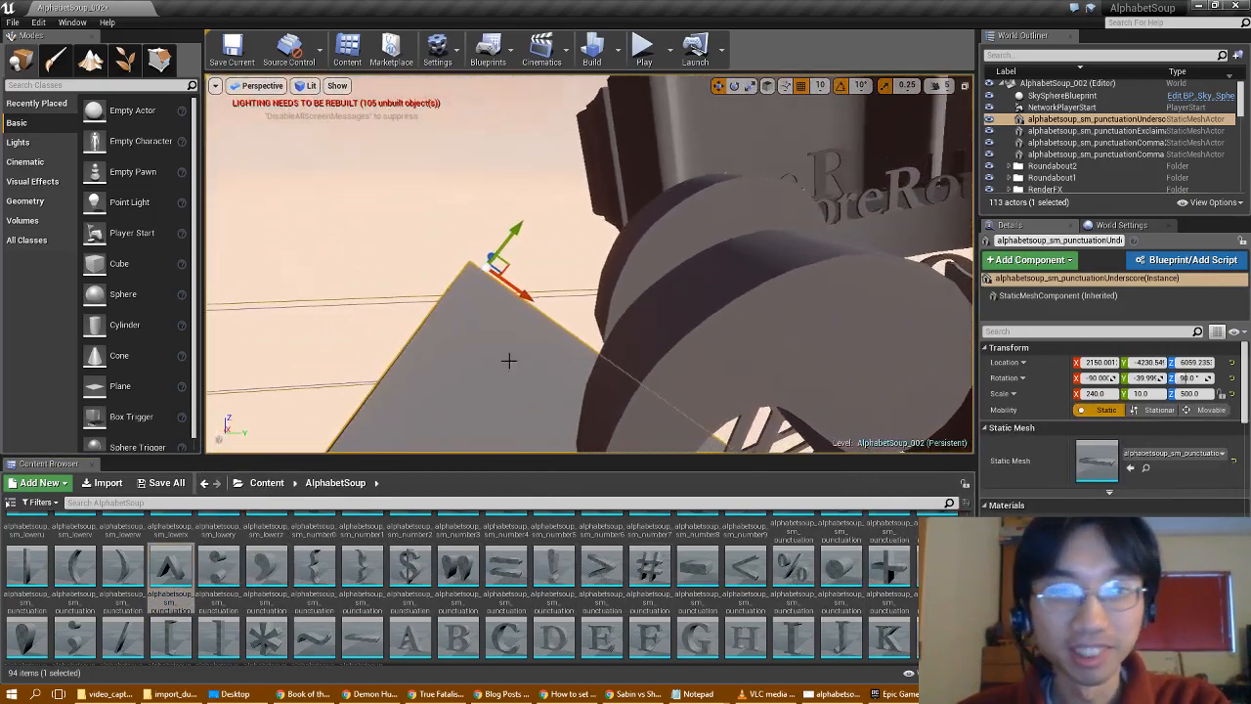
- Place the caret mesh near the sloped platform's upper end and set its scale to 50 on all axes
{"action": "left_click_drag", "start_coordinate": [168, 577], "coordinate": [435, 314]}
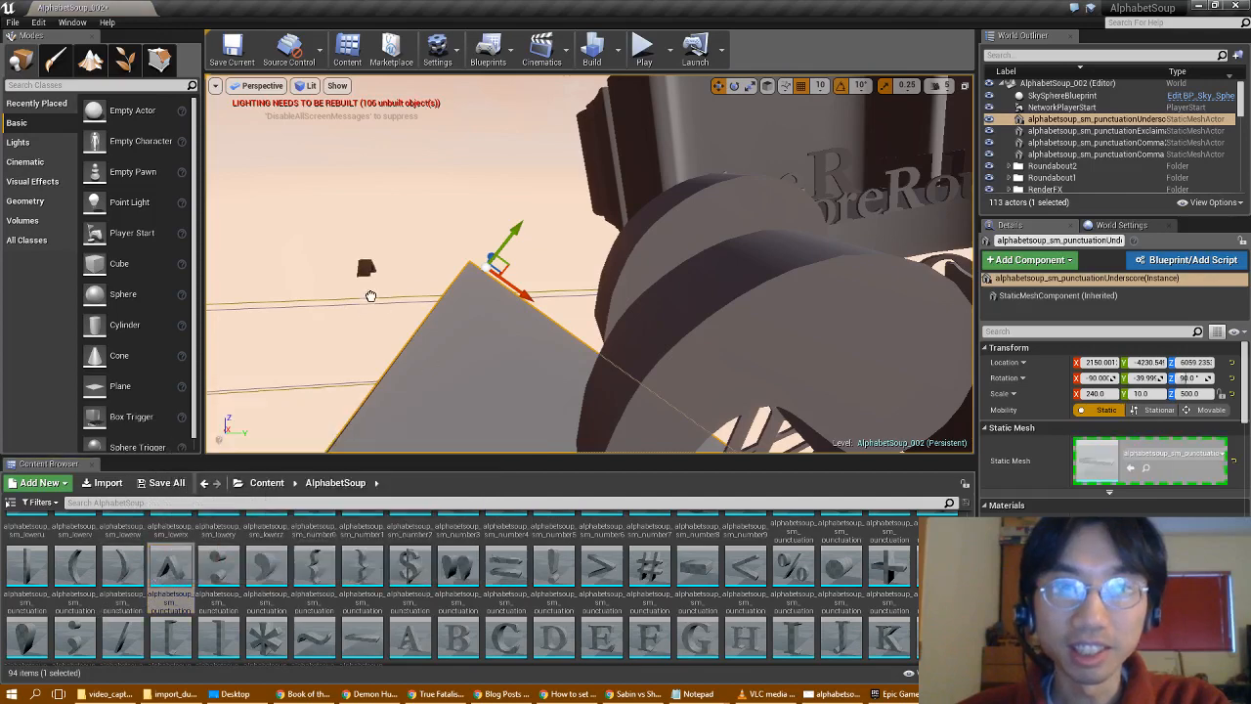
{"action": "left_click_drag", "start_coordinate": [488, 375], "coordinate": [489, 369]}
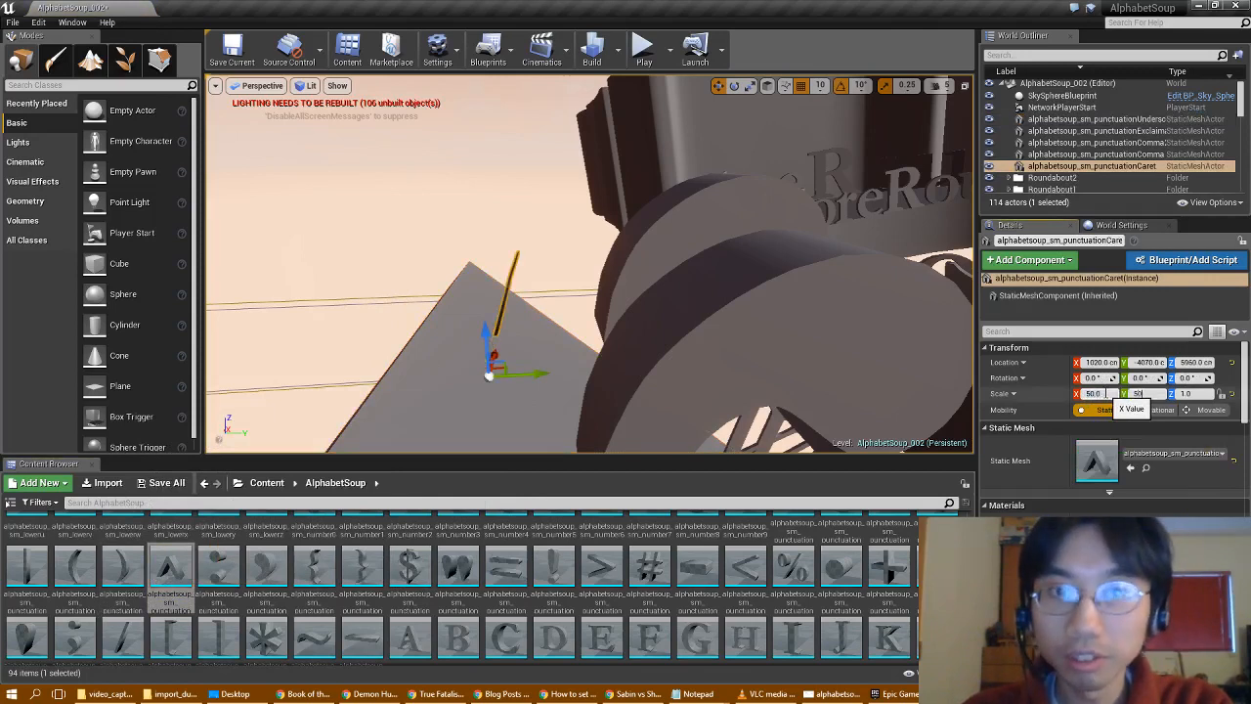
{"action": "key", "text": "Tab"}
{"action": "key", "text": "Return"}
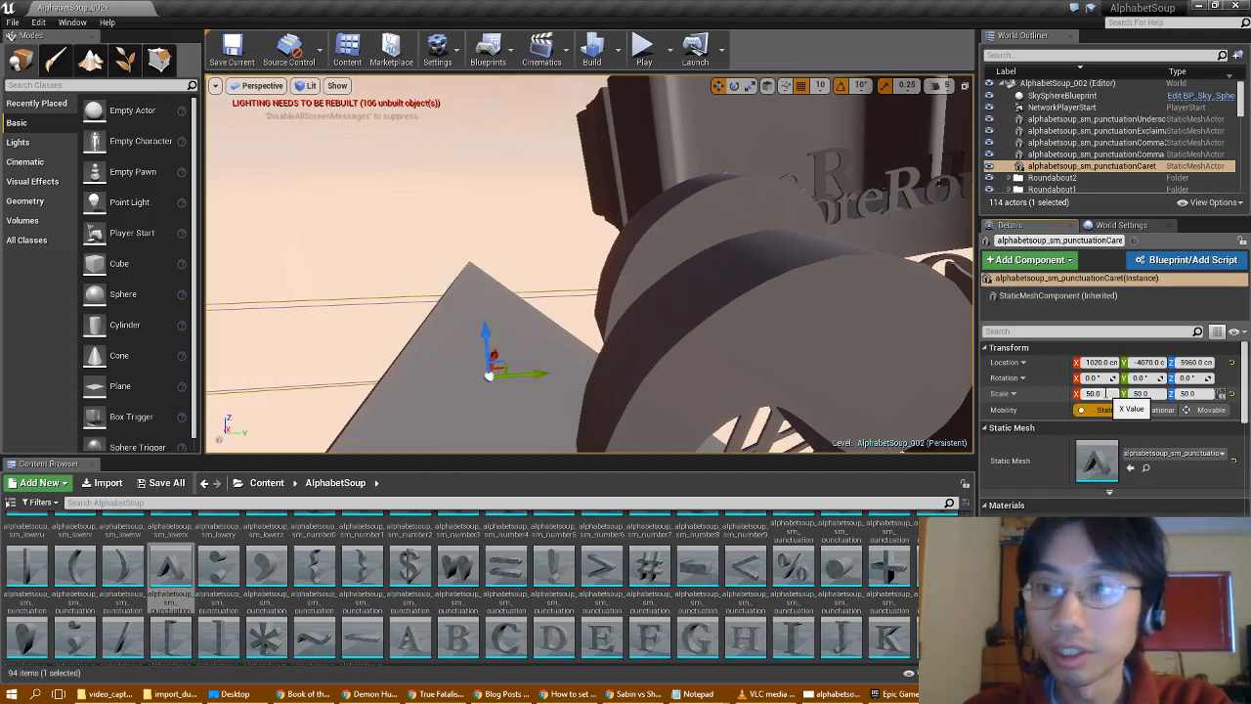
- Reduce the caret mesh's scale to 20 on all three axes
{"action": "right_click_drag", "start_coordinate": [589, 264], "coordinate": [710, 283]}
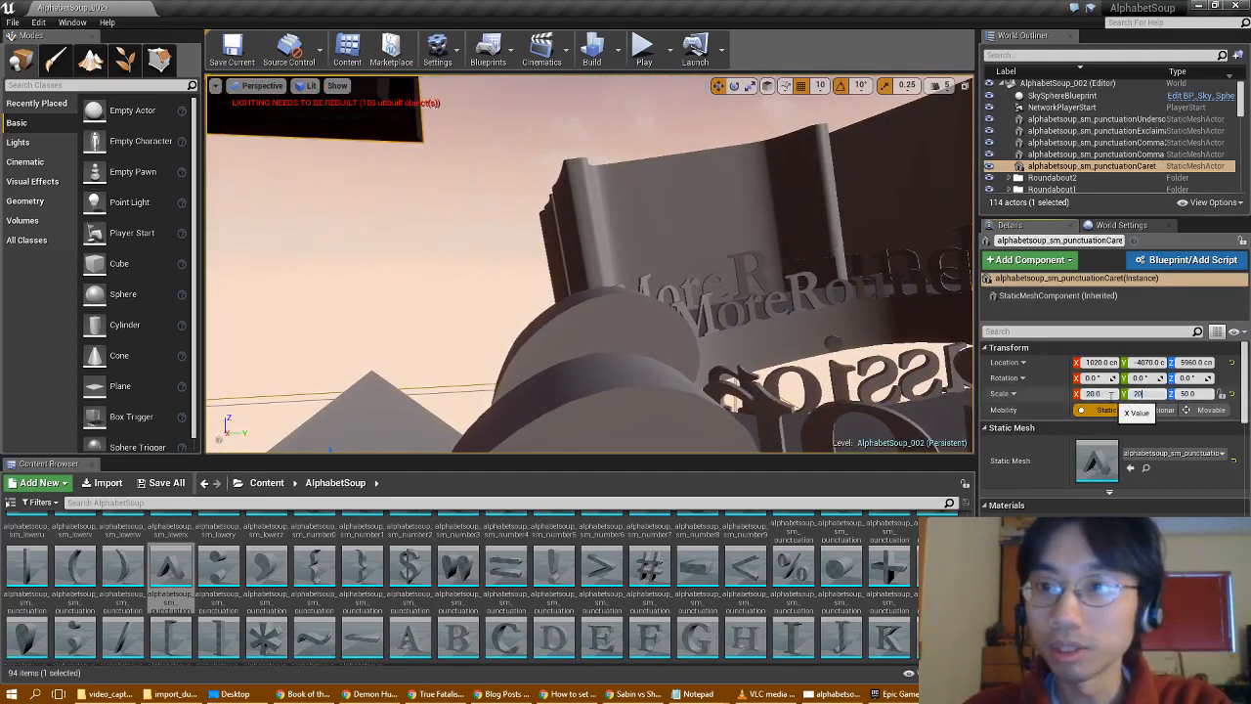
{"action": "key", "text": "Tab"}
{"action": "type", "text": "20"}
{"action": "key", "text": "Return"}
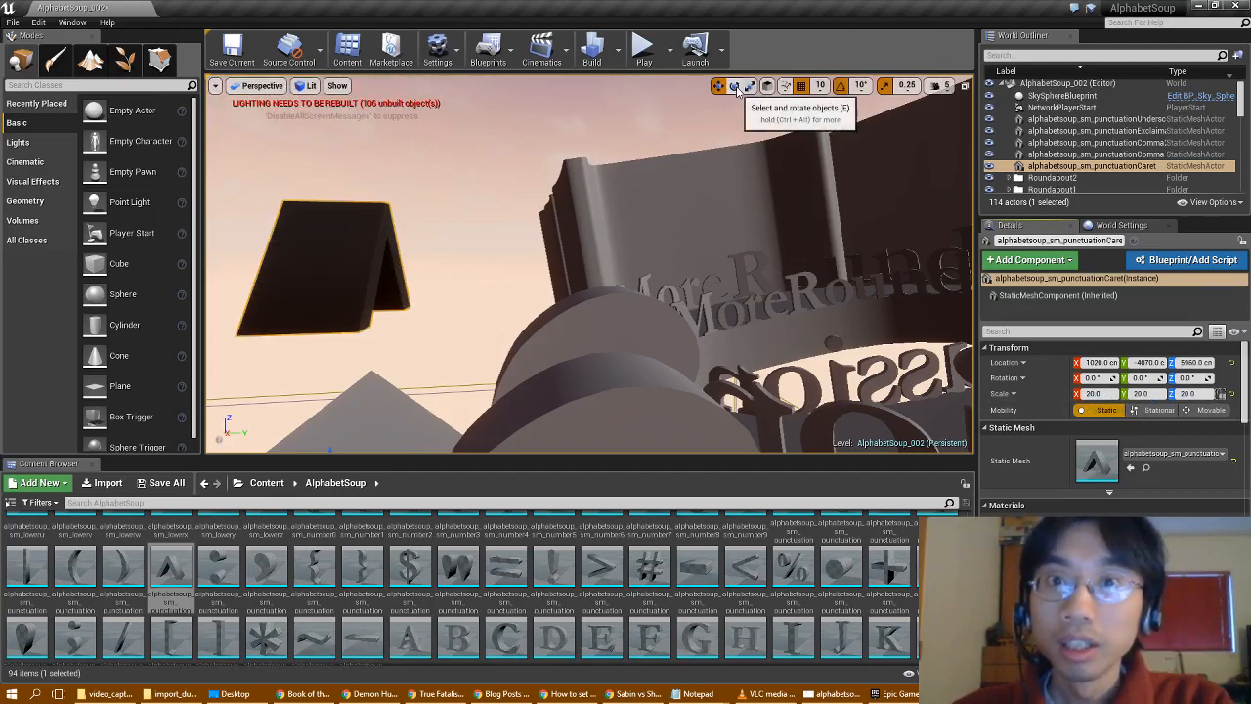
- Rotate the caret about 180° around the X axis so it points downward like a V
{"action": "key", "text": "f"}
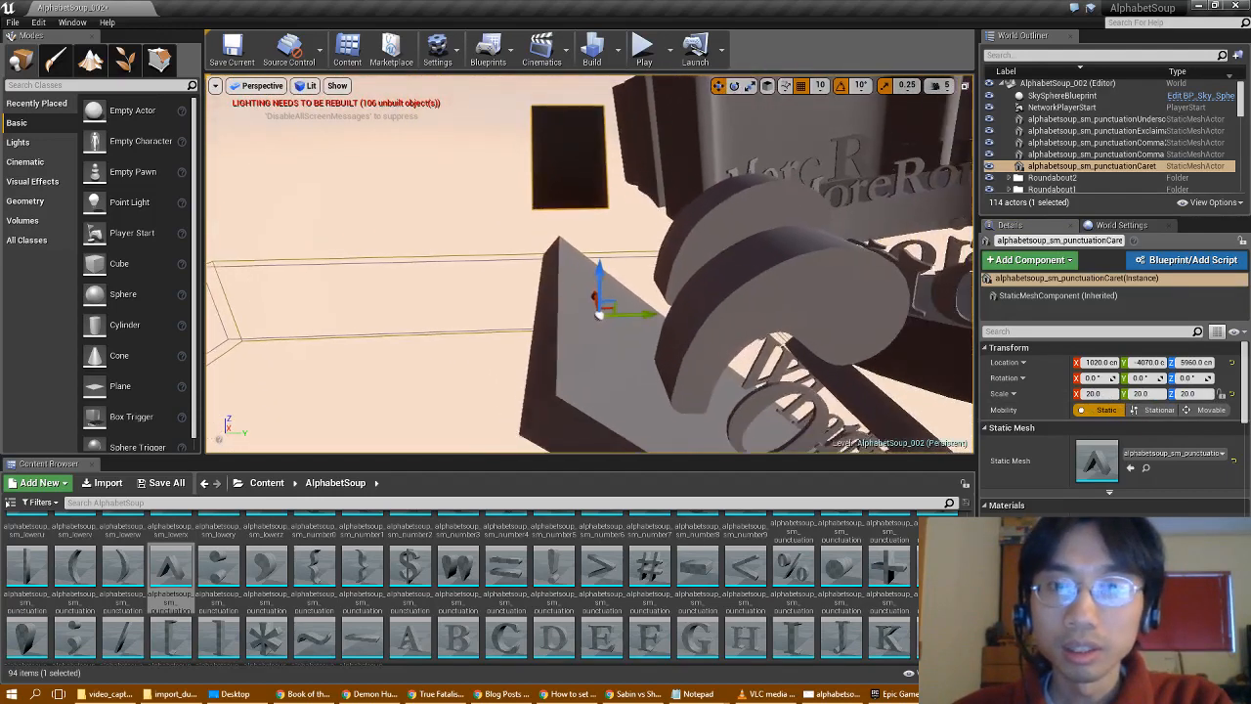
{"action": "right_click_drag", "start_coordinate": [681, 145], "coordinate": [681, 145]}
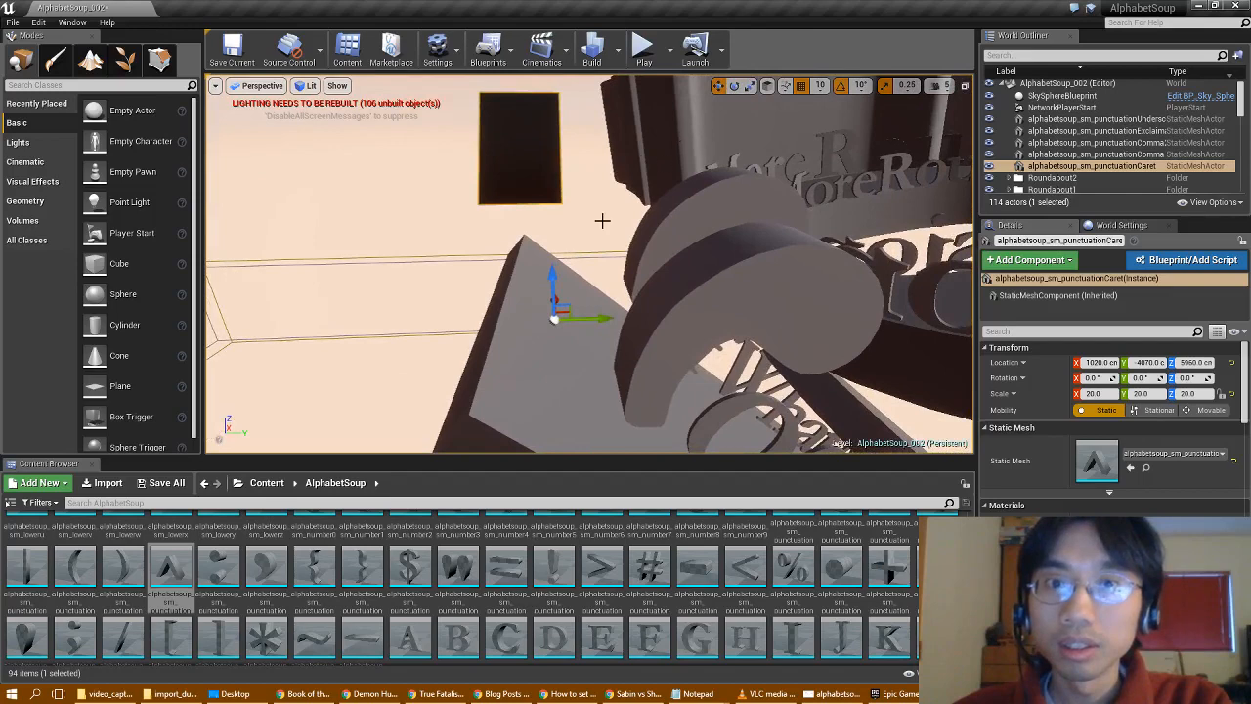
{"action": "left_click", "coordinate": [734, 86]}
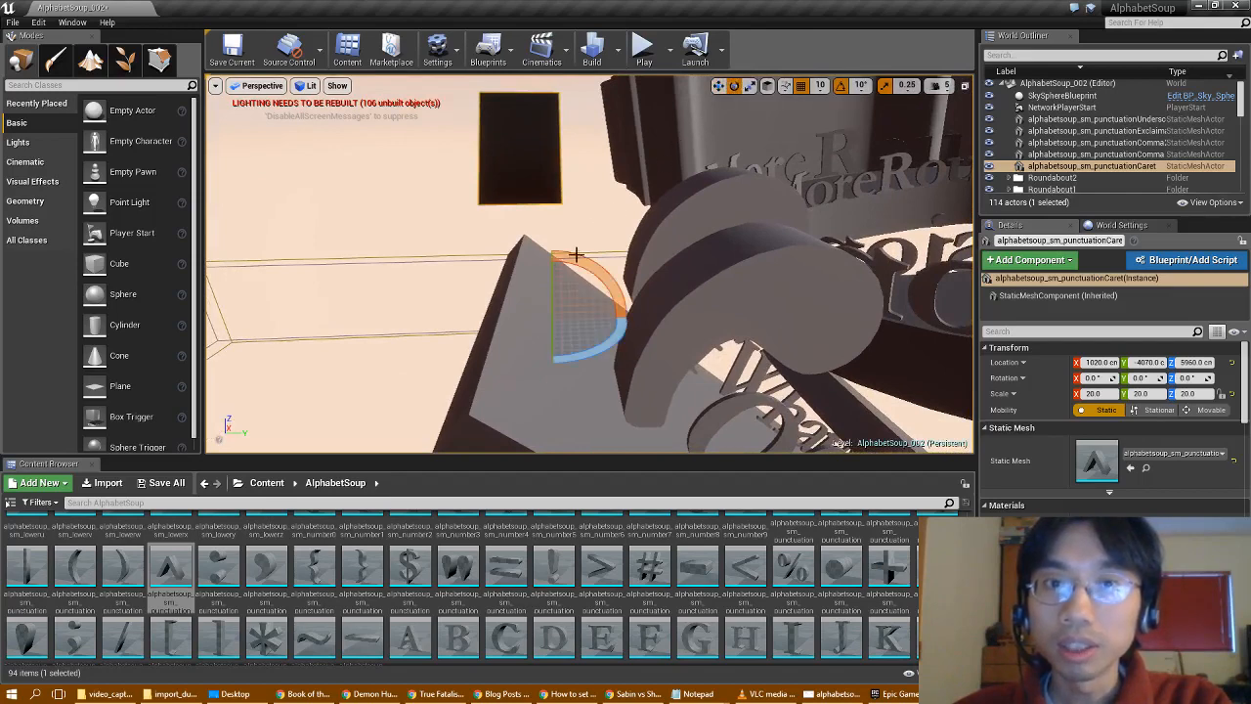
{"action": "left_click_drag", "start_coordinate": [577, 256], "coordinate": [477, 152]}
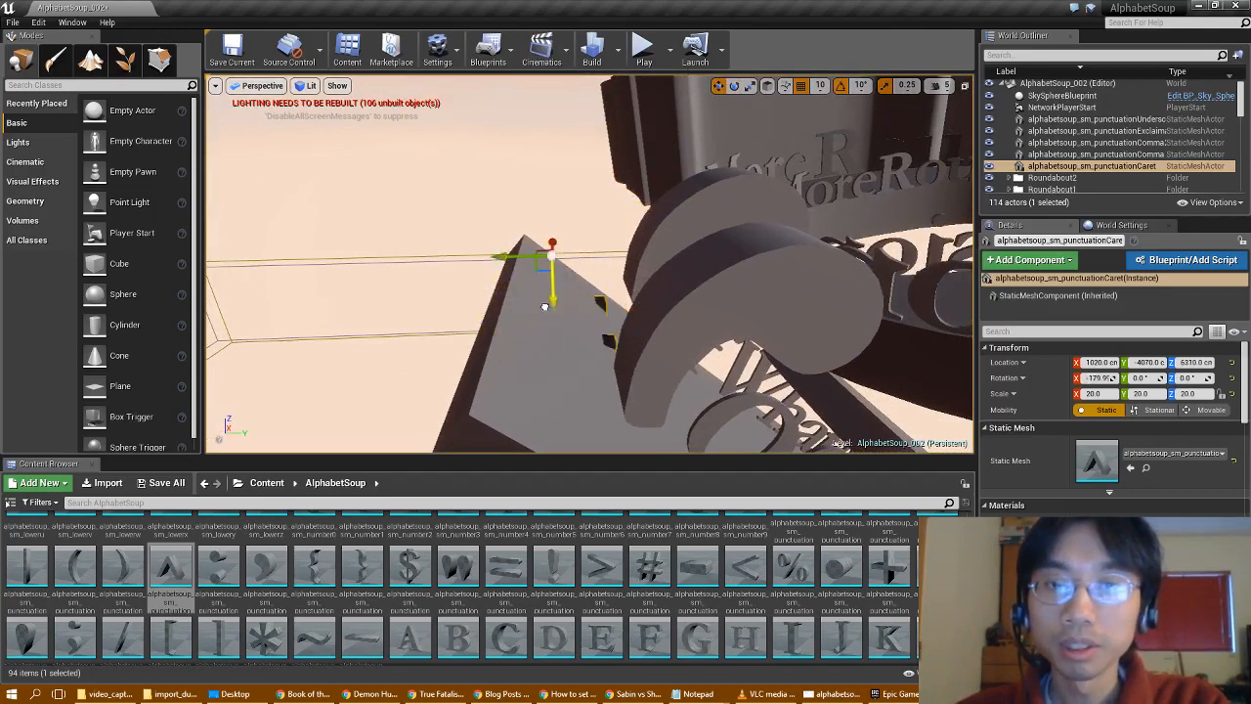
- Raise the inverted caret and position it above the gap between the two commas, at about X 740, Y -3910, Z 7060
{"action": "left_click_drag", "start_coordinate": [545, 307], "coordinate": [548, 129]}
{"action": "right_click_drag", "start_coordinate": [547, 129], "coordinate": [445, 165]}
{"action": "left_click_drag", "start_coordinate": [454, 172], "coordinate": [562, 188]}
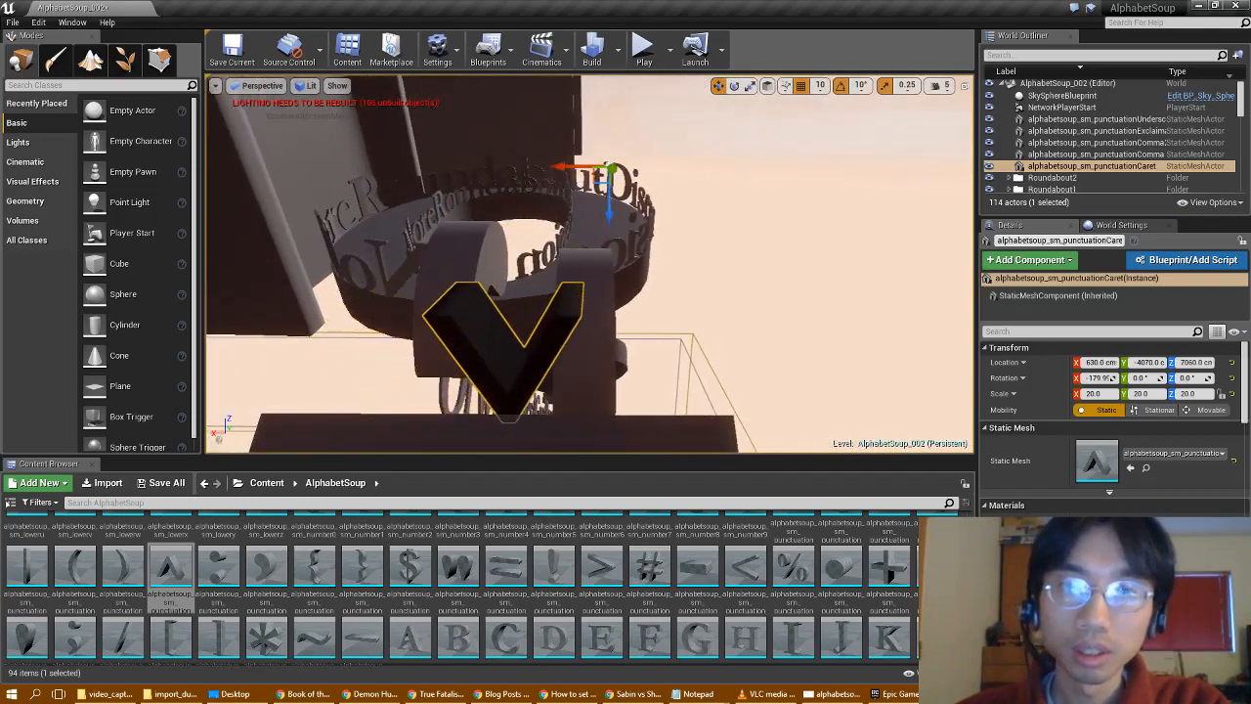
{"action": "right_click_drag", "start_coordinate": [587, 186], "coordinate": [389, 327]}
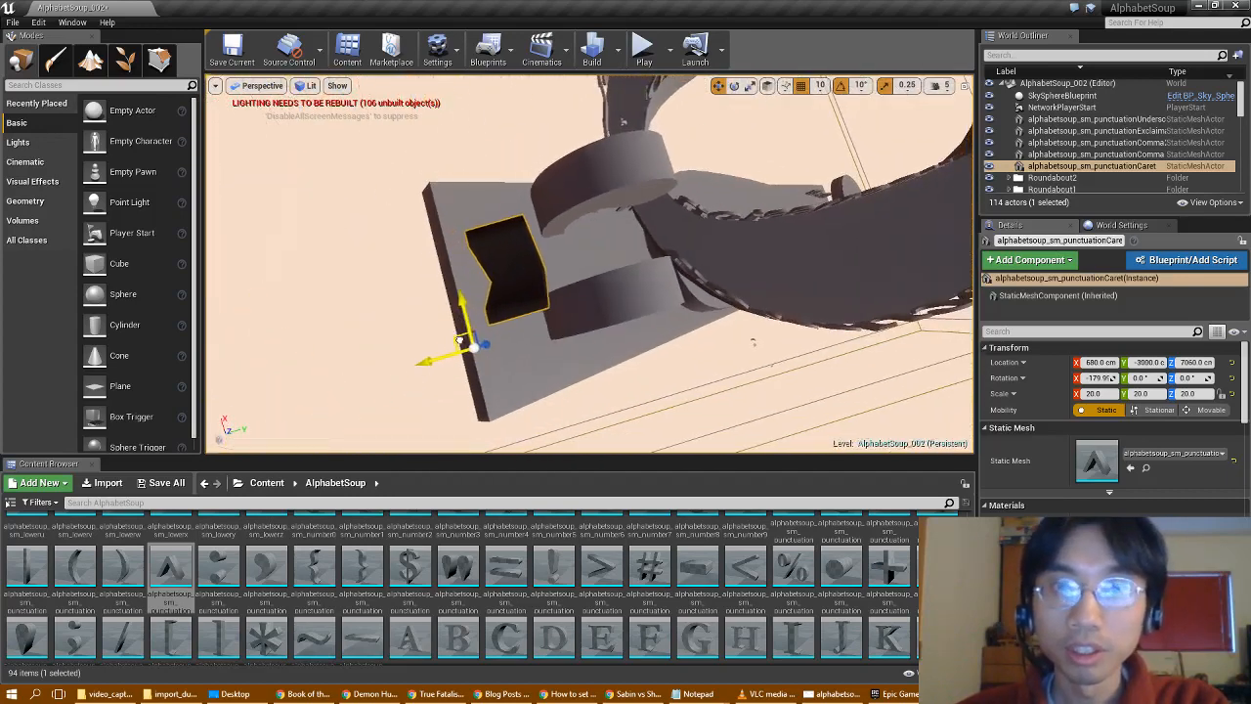
{"action": "right_click_drag", "start_coordinate": [655, 235], "coordinate": [420, 93]}
{"action": "key", "text": "w"}
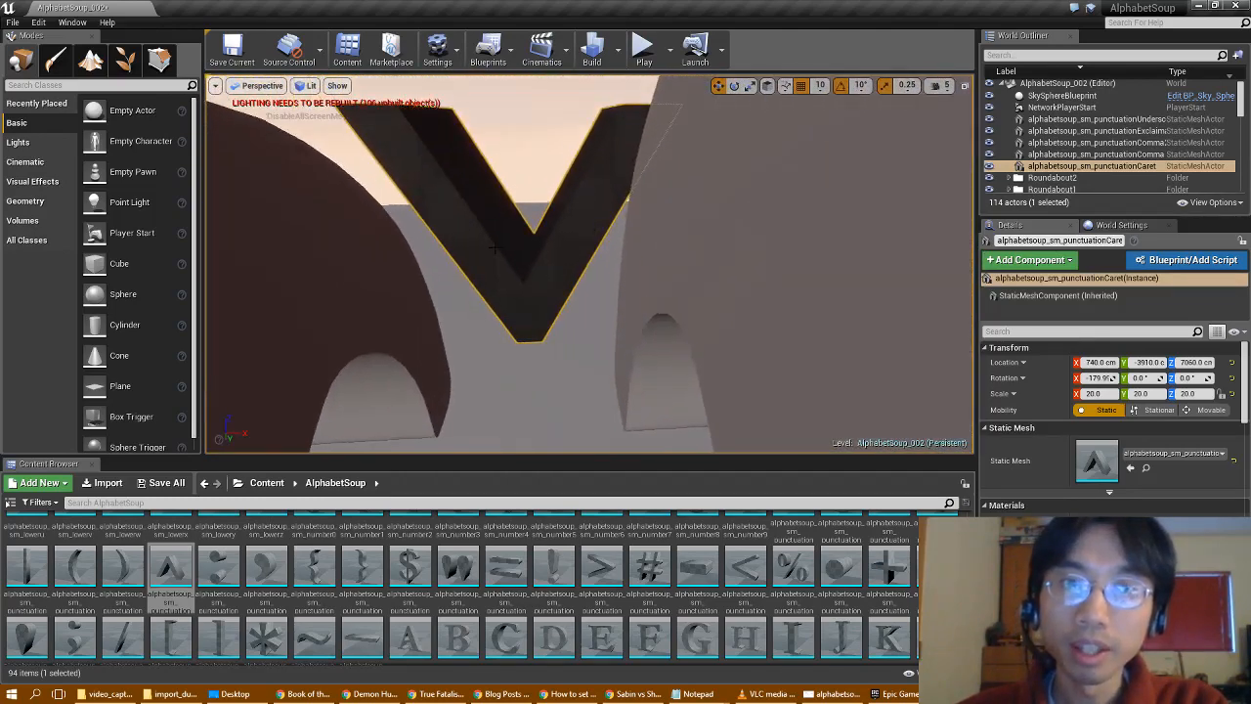
- Lower the inverted caret toward the sloped platform to about Z 6880
{"action": "right_click_drag", "start_coordinate": [495, 248], "coordinate": [729, 250]}
{"action": "key", "text": "a"}
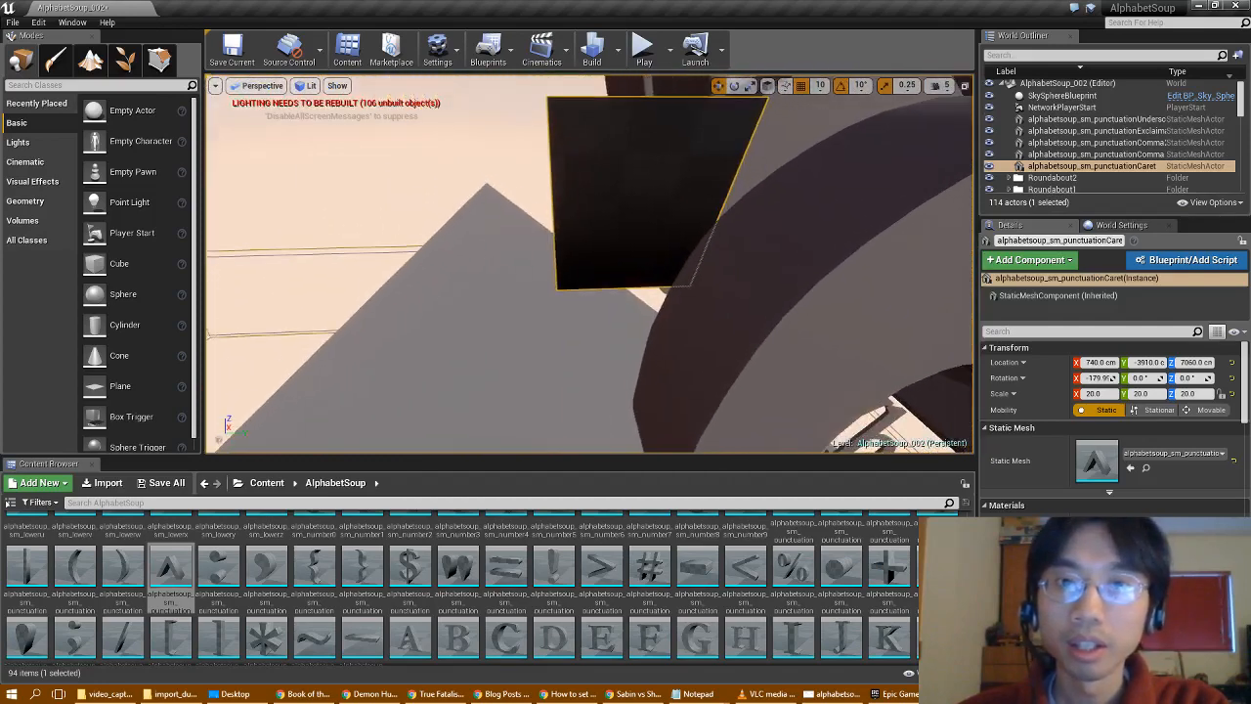
{"action": "key", "text": "s"}
{"action": "mouse_move", "coordinate": [526, 118]}
{"action": "right_mouse_down"}
{"action": "mouse_move", "coordinate": [533, 135]}
{"action": "mouse_move", "coordinate": [526, 118]}
{"action": "right_mouse_up"}
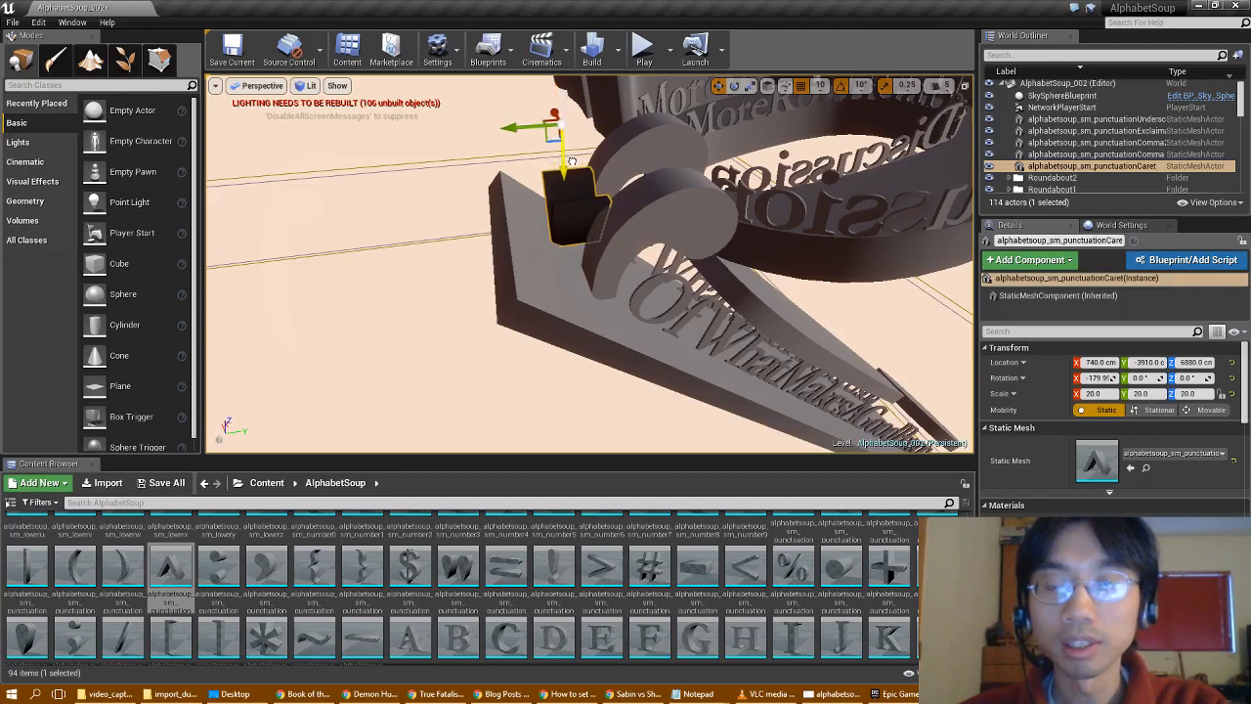
- Fine-tune the caret's fit between the commas, nudging it to about Y -3930, Z 6870
{"action": "key", "text": "d"}
{"action": "right_click_drag", "start_coordinate": [664, 169], "coordinate": [362, 147]}
{"action": "key", "text": "w"}
{"action": "key", "text": "d"}
{"action": "key", "text": "w"}
{"action": "key", "text": "s"}
{"action": "key", "text": "d"}
{"action": "key", "text": "s"}
{"action": "key", "text": "s"}
{"action": "right_click_drag", "start_coordinate": [549, 174], "coordinate": [549, 174]}
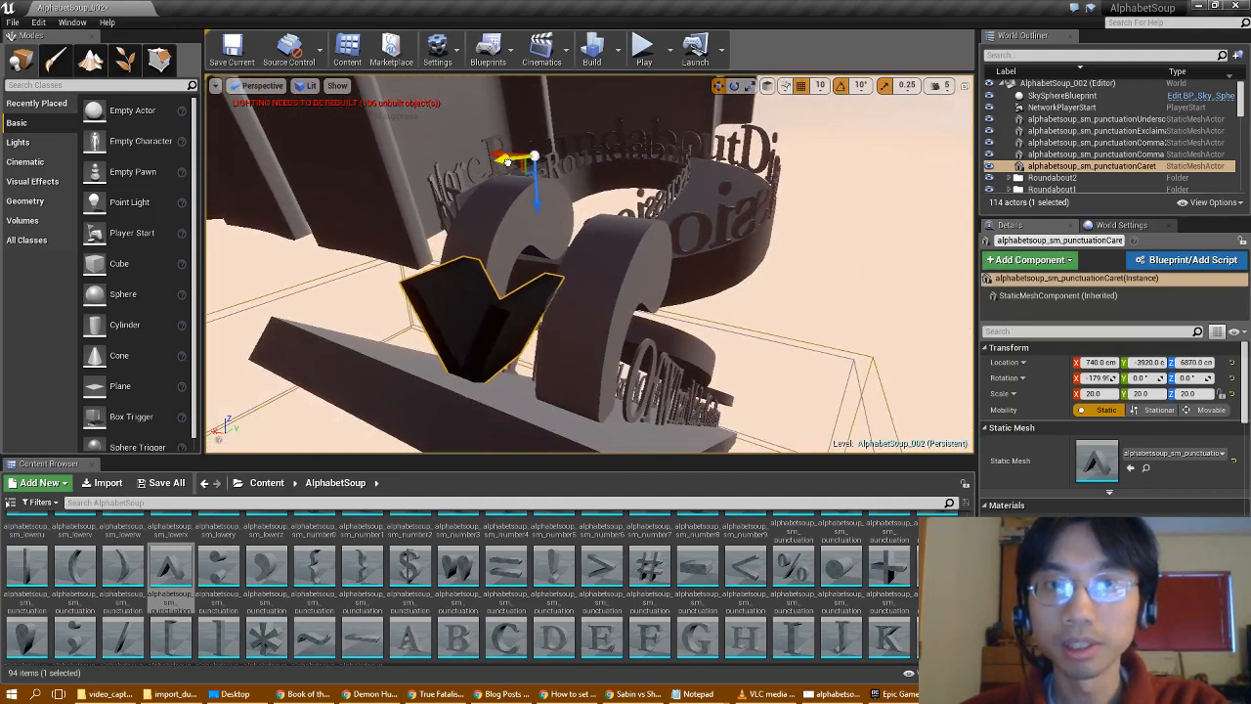
{"action": "key", "text": "d"}
{"action": "right_click_drag", "start_coordinate": [549, 174], "coordinate": [432, 164]}
{"action": "key", "text": "w"}
{"action": "key", "text": "d"}
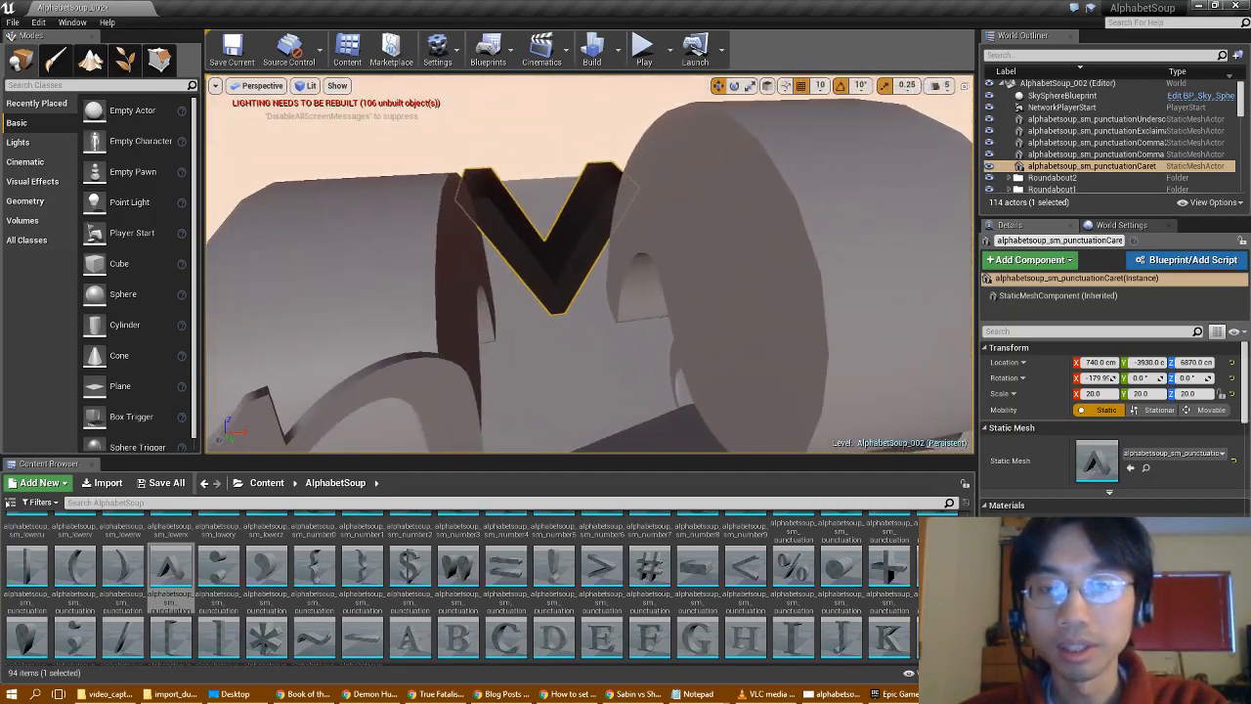
- Replace the caret's black material with a light grey one from the available materials
{"action": "left_click", "coordinate": [1168, 530]}
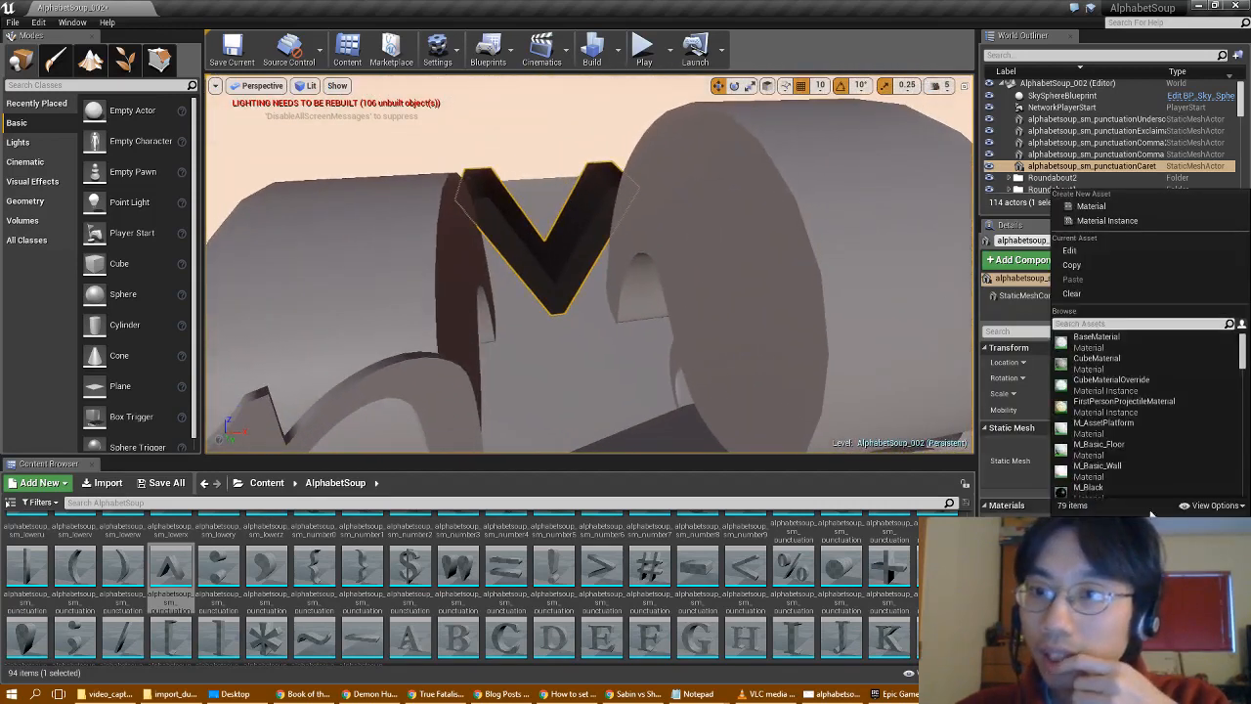
{"action": "scroll", "coordinate": [1163, 399], "scroll_direction": "down", "scroll_amount": 3}
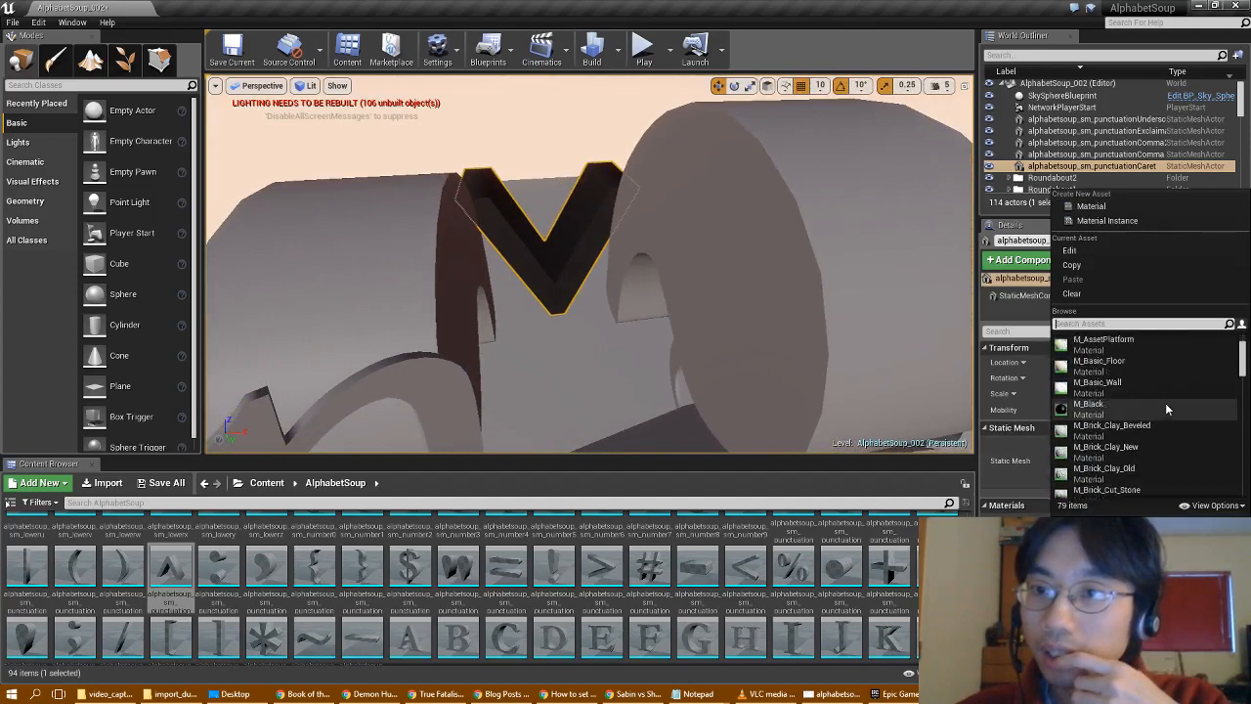
{"action": "scroll", "coordinate": [1166, 408], "scroll_direction": "down", "scroll_amount": 6}
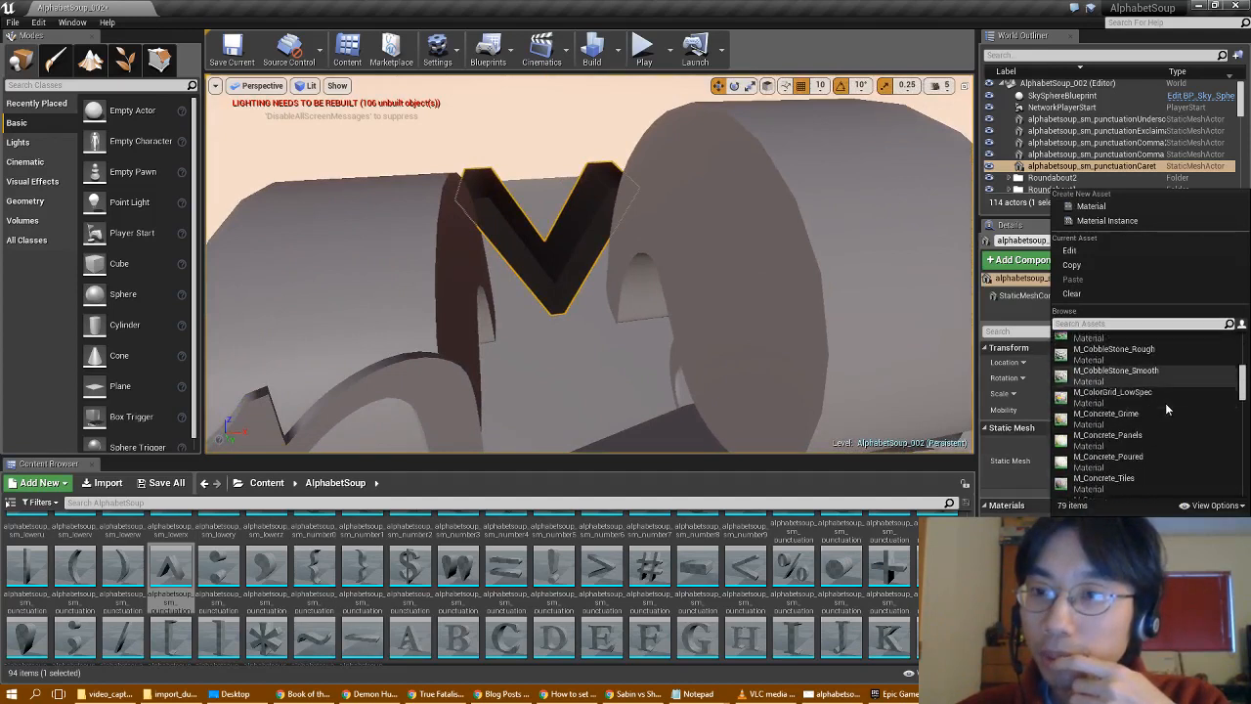
{"action": "scroll", "coordinate": [1166, 408], "scroll_direction": "down", "scroll_amount": 8}
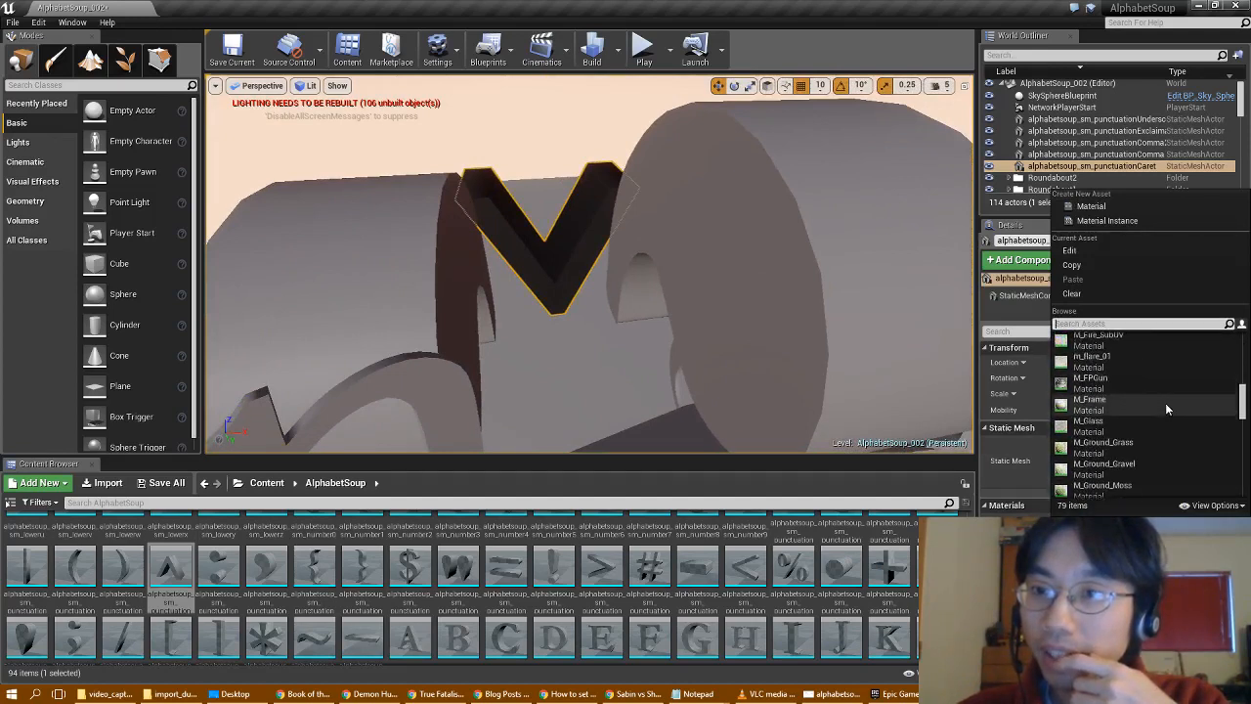
{"action": "scroll", "coordinate": [1165, 402], "scroll_direction": "down", "scroll_amount": 4}
{"action": "left_click", "coordinate": [1166, 408]}
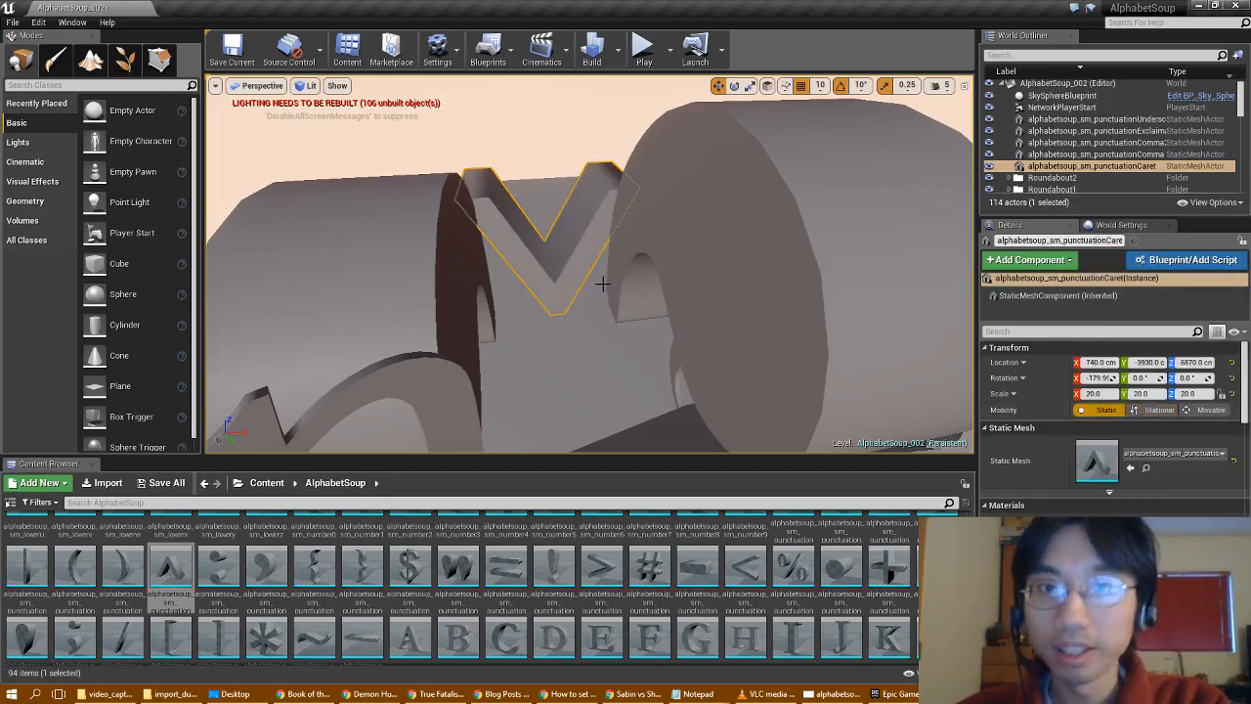
- Play the level in the editor and walk around the roundabout ring past the "MoreRoundaboutDiscussion" lettering
{"action": "key", "text": "s"}
{"action": "right_click_drag", "start_coordinate": [603, 284], "coordinate": [748, 311]}
{"action": "left_click", "coordinate": [645, 49]}
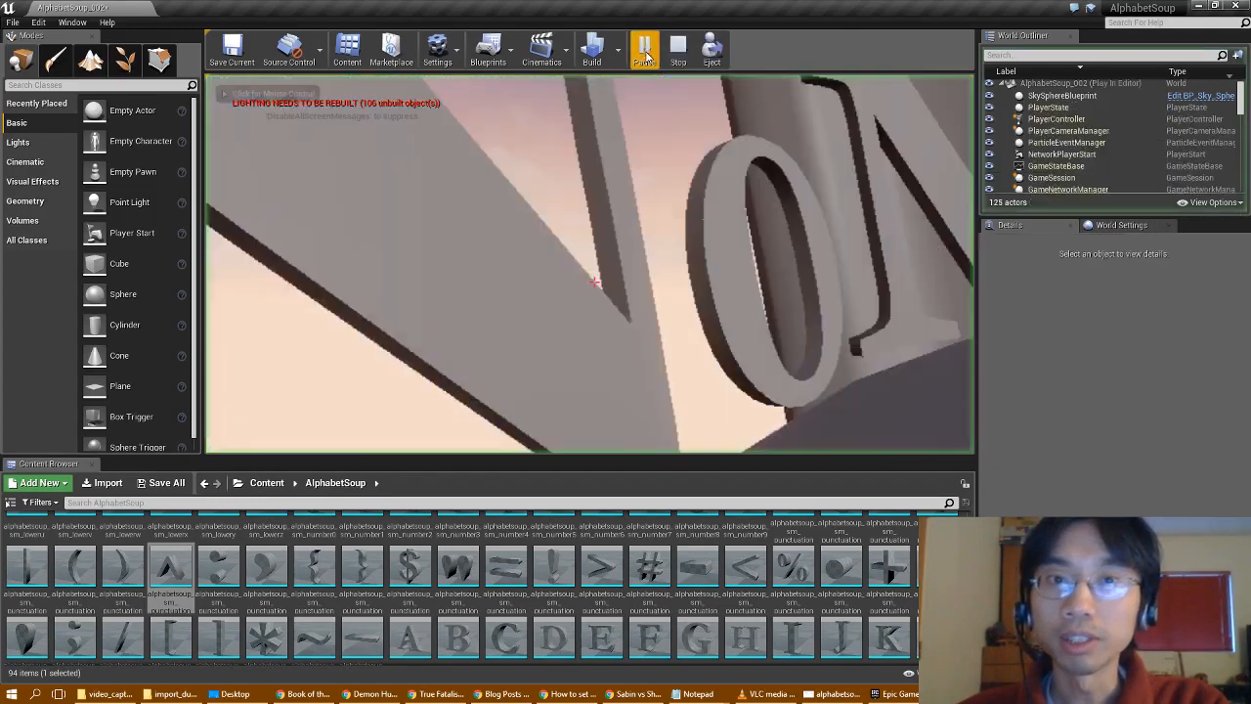
{"action": "left_click", "coordinate": [702, 182]}
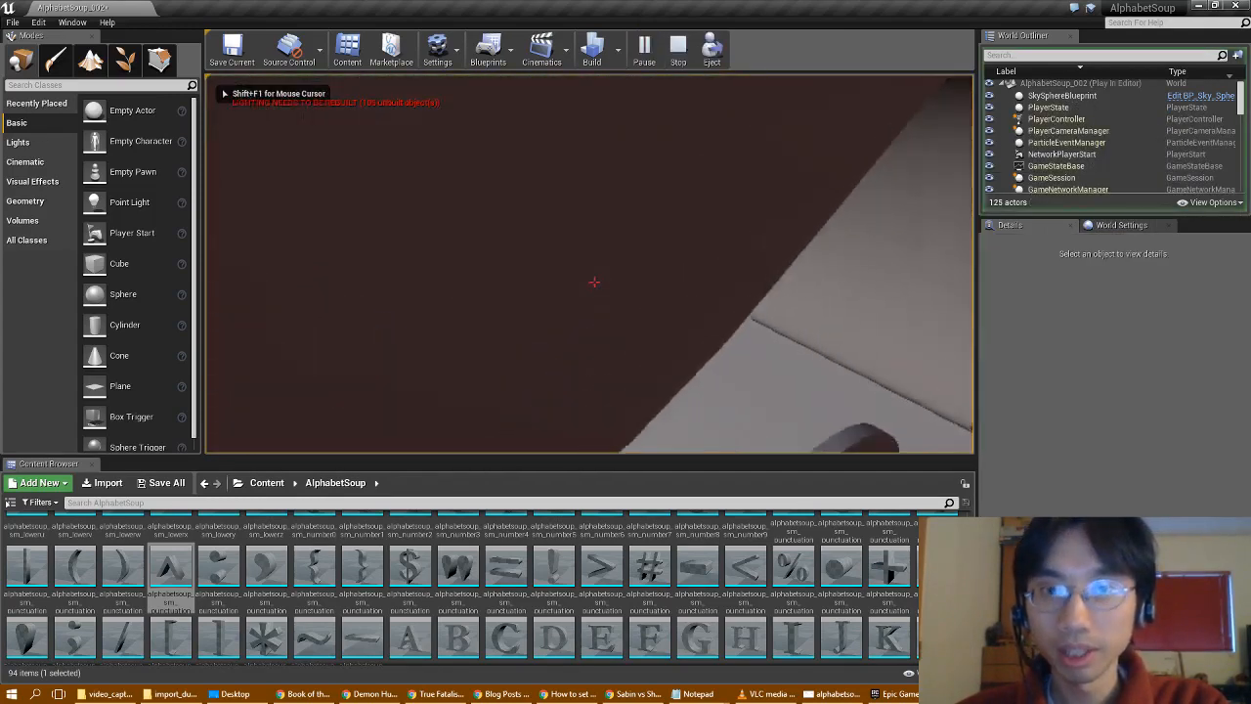
{"action": "key", "text": "w"}
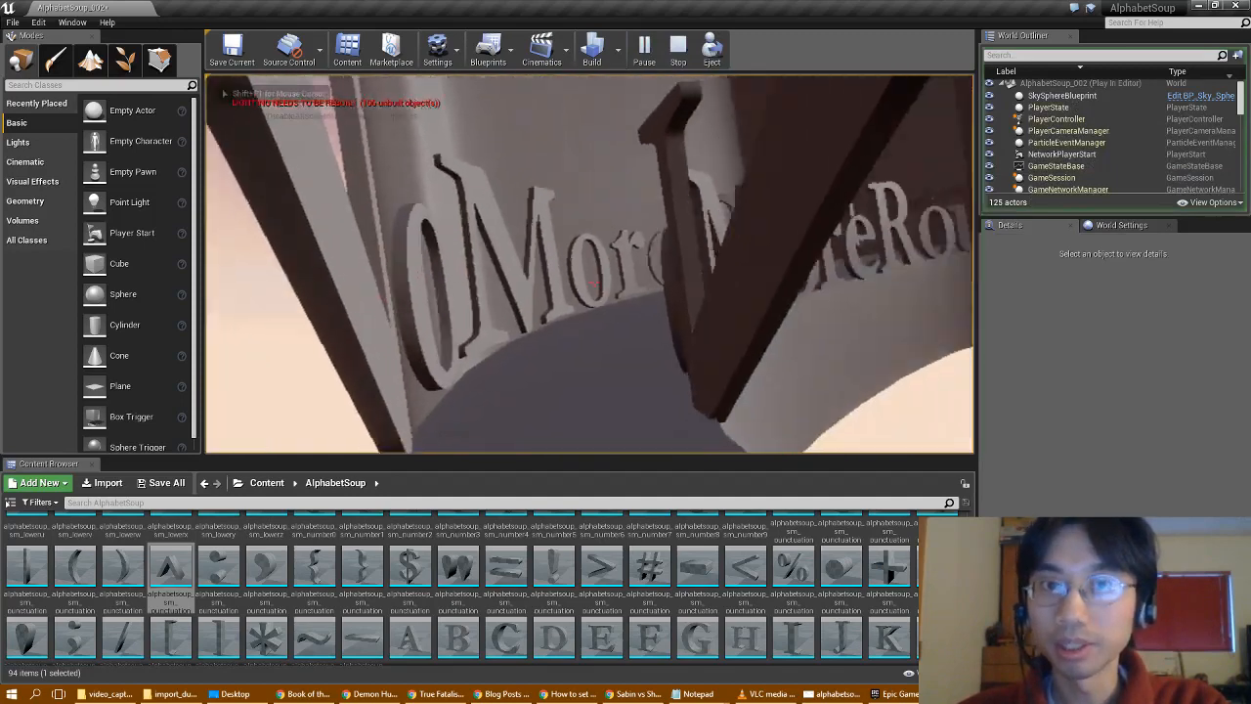
{"action": "key", "text": "w"}
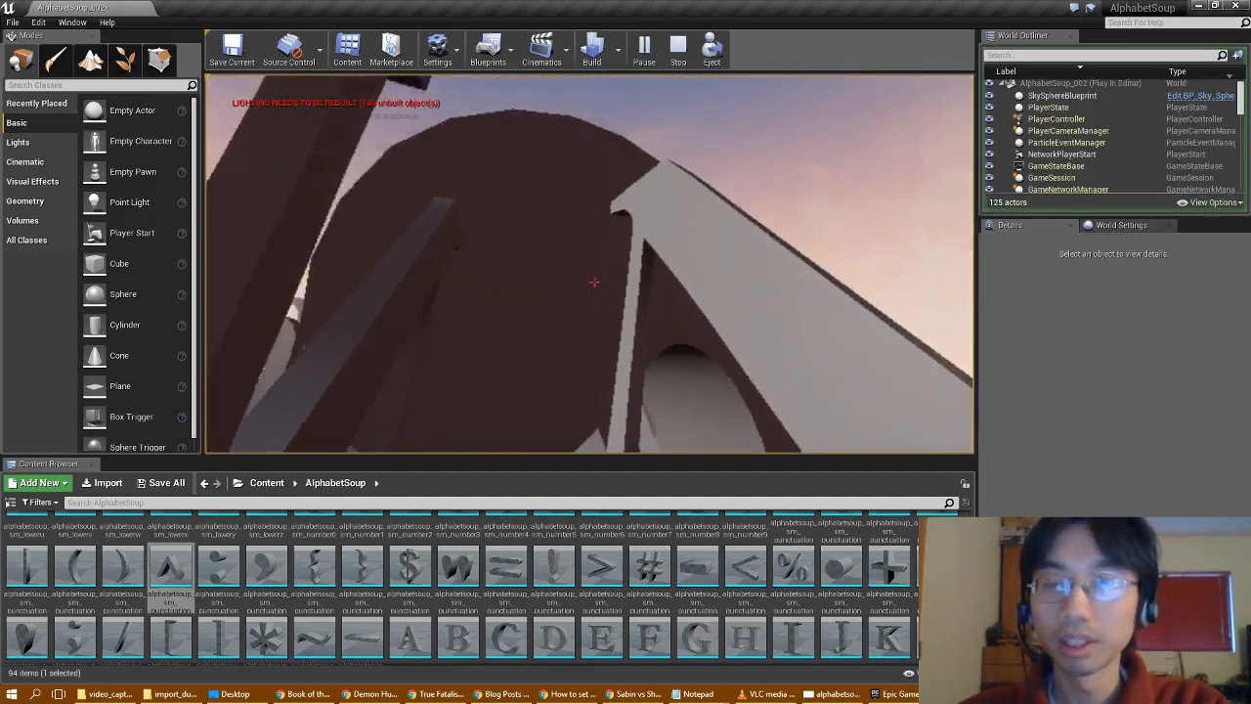
{"action": "key", "text": "w"}
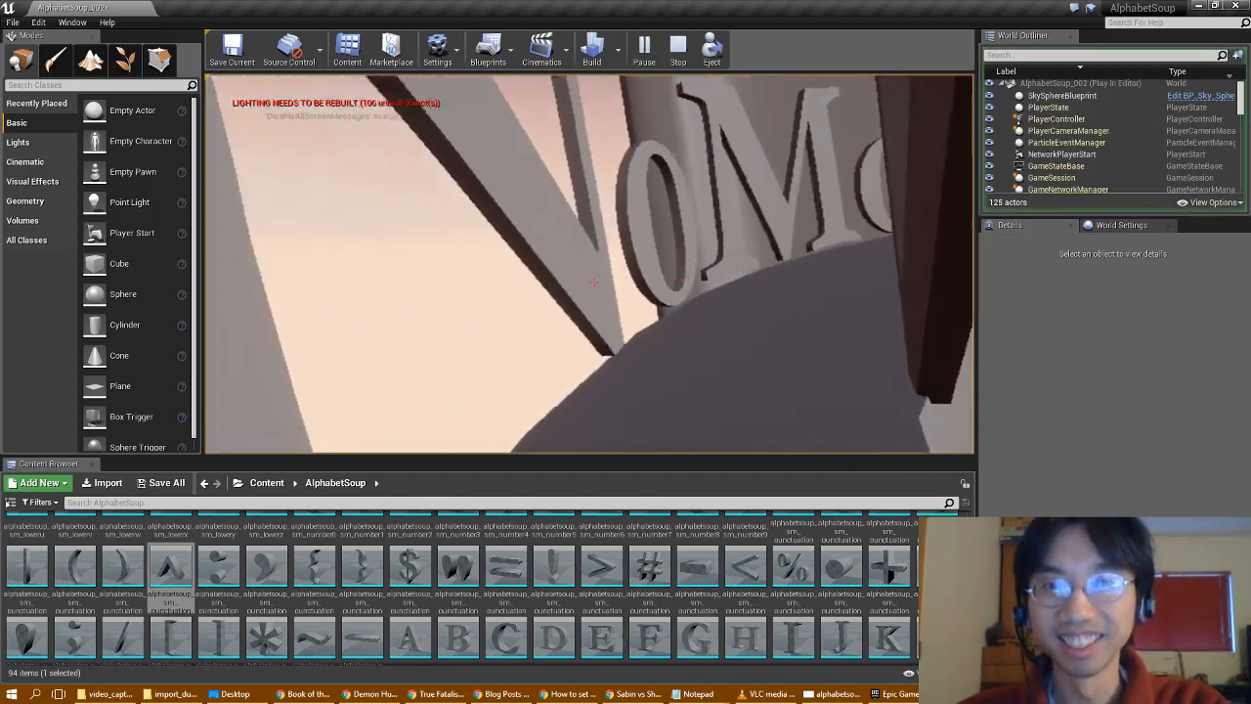
{"action": "key", "text": "w"}
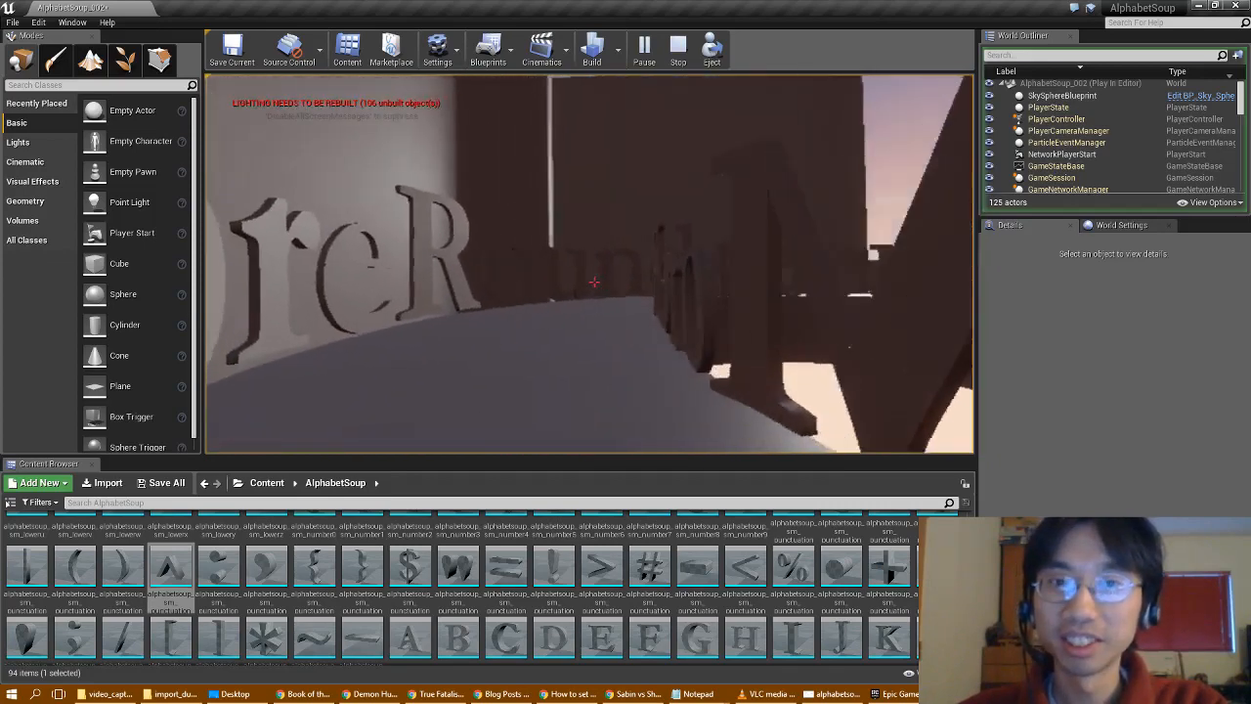
{"action": "key", "text": "w"}
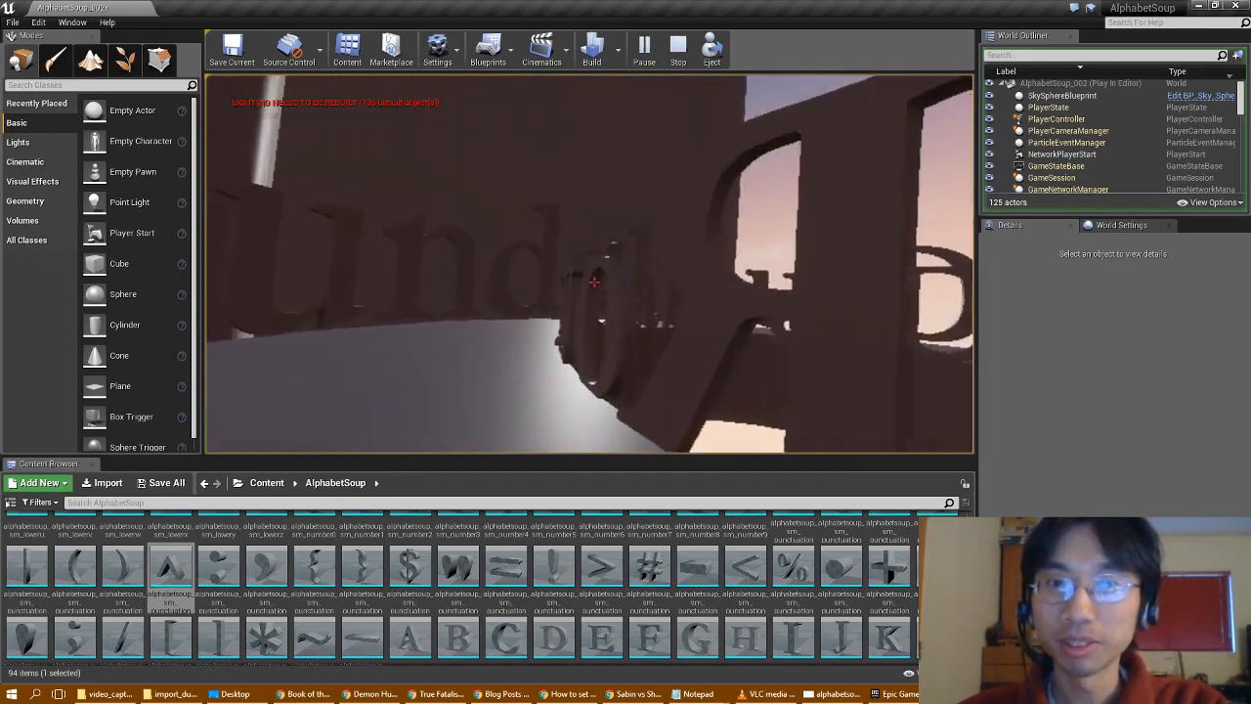
{"action": "key", "text": "w"}
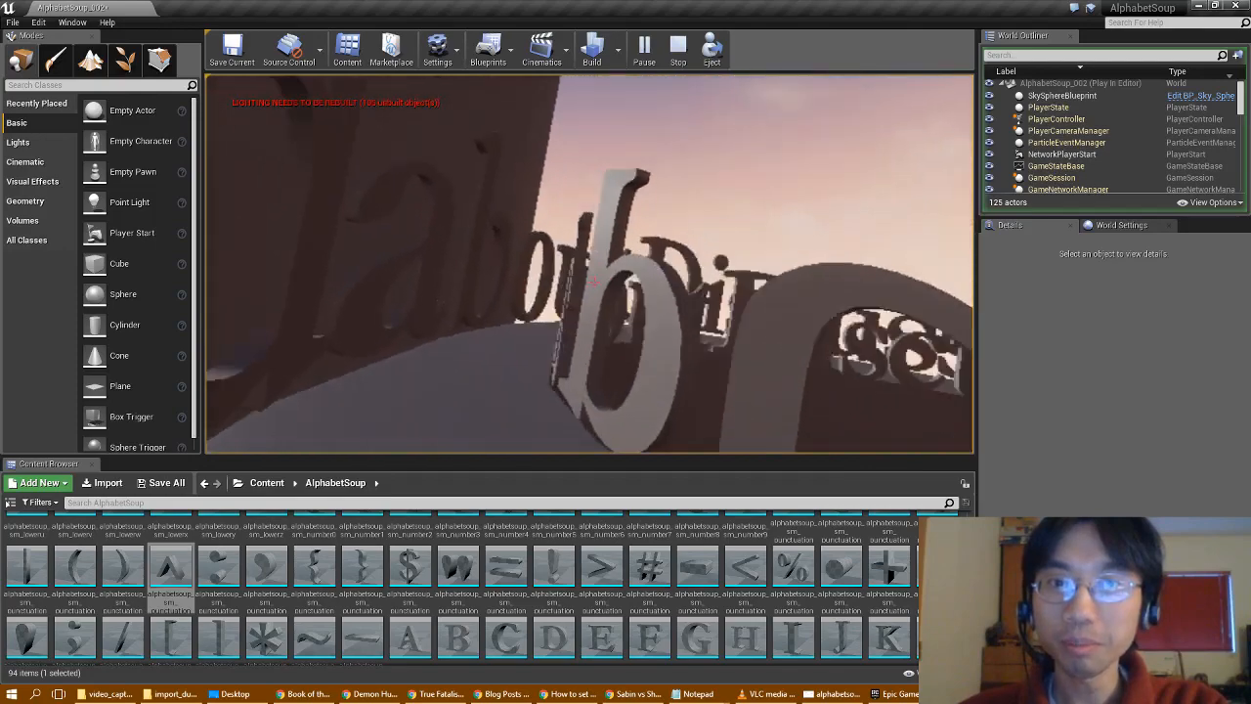
{"action": "key", "text": "w"}
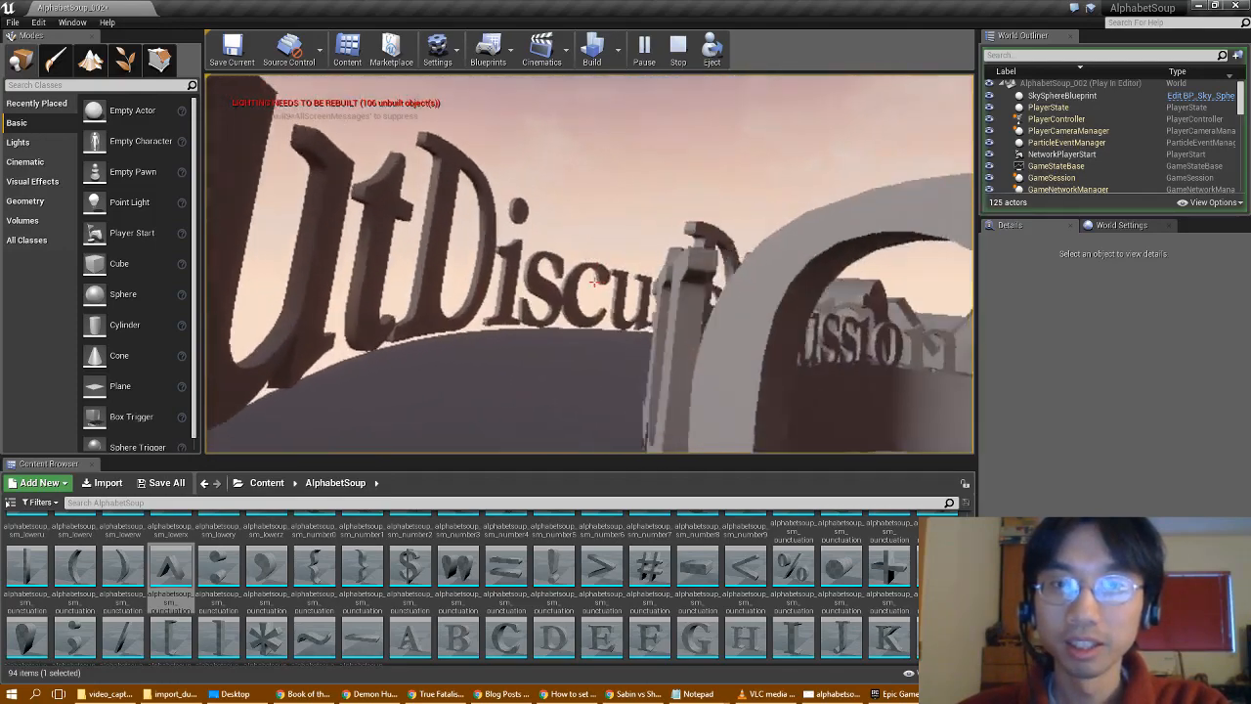
{"action": "key", "text": "w"}
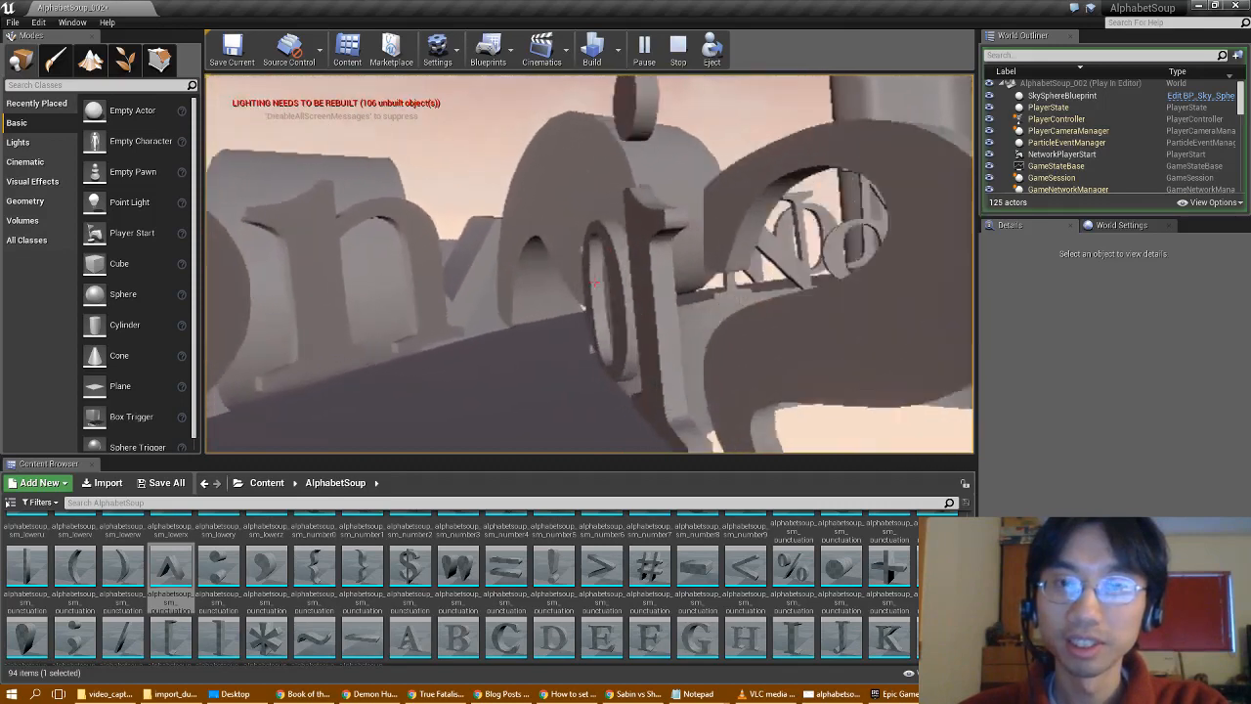
- Walk between the commas past the inverted caret and examine the view over the "OfWhat" lettering at the platform's upper end
{"action": "key", "text": "w"}
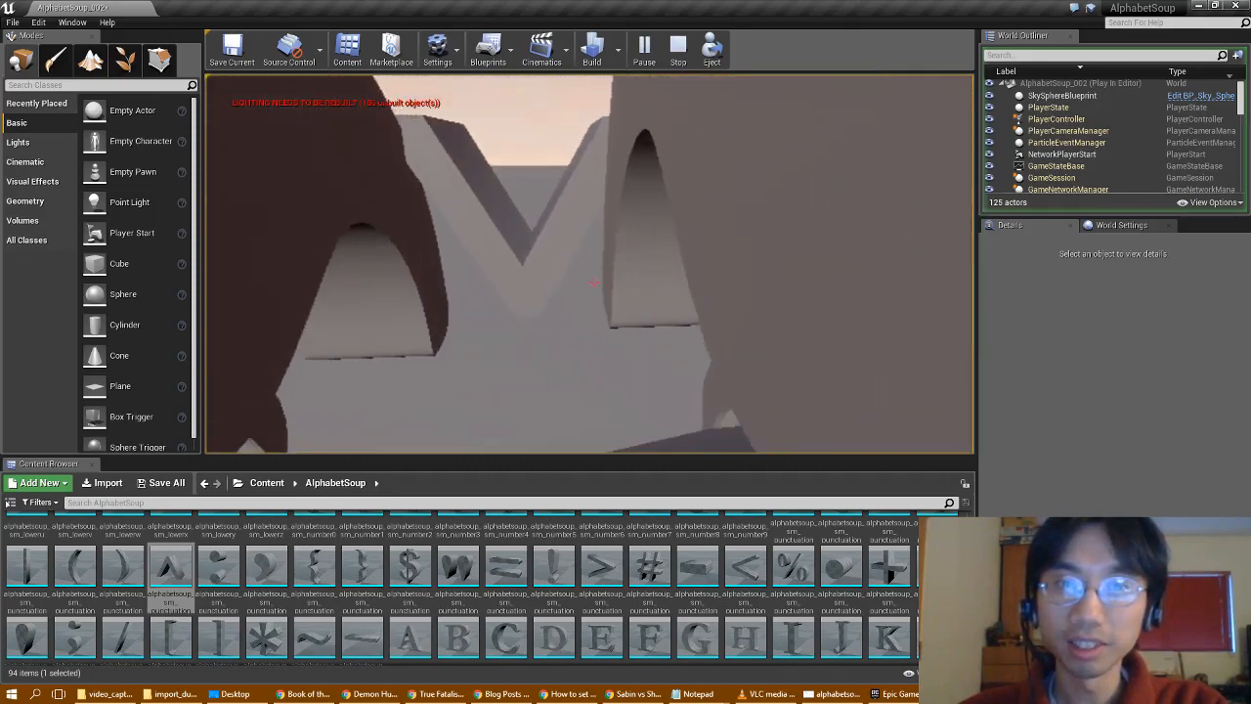
{"action": "key", "text": "w"}
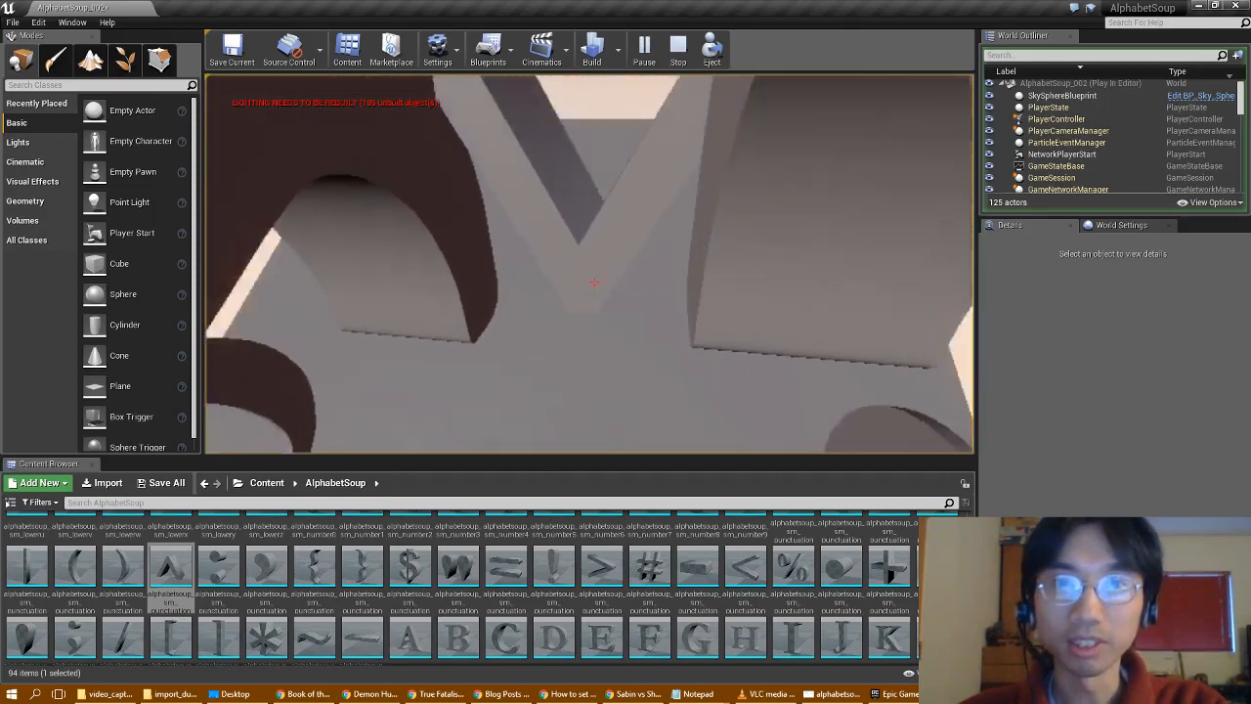
{"action": "key", "text": "w"}
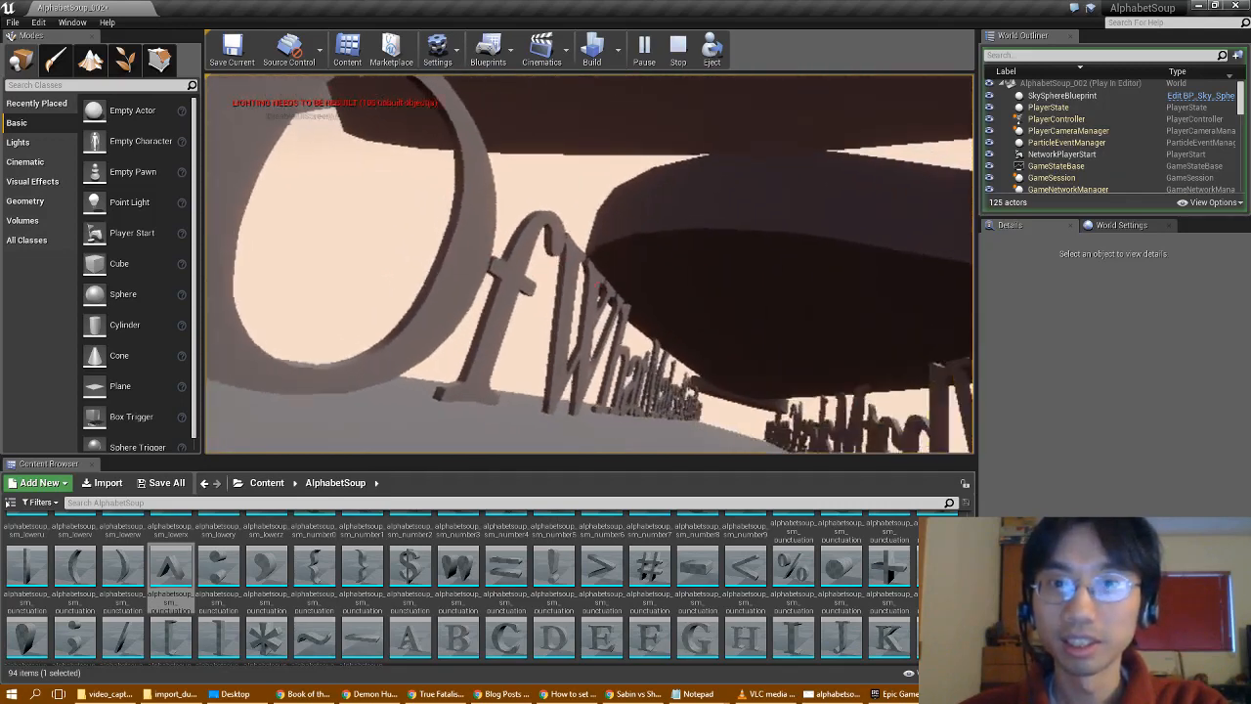
{"action": "key", "text": "w"}
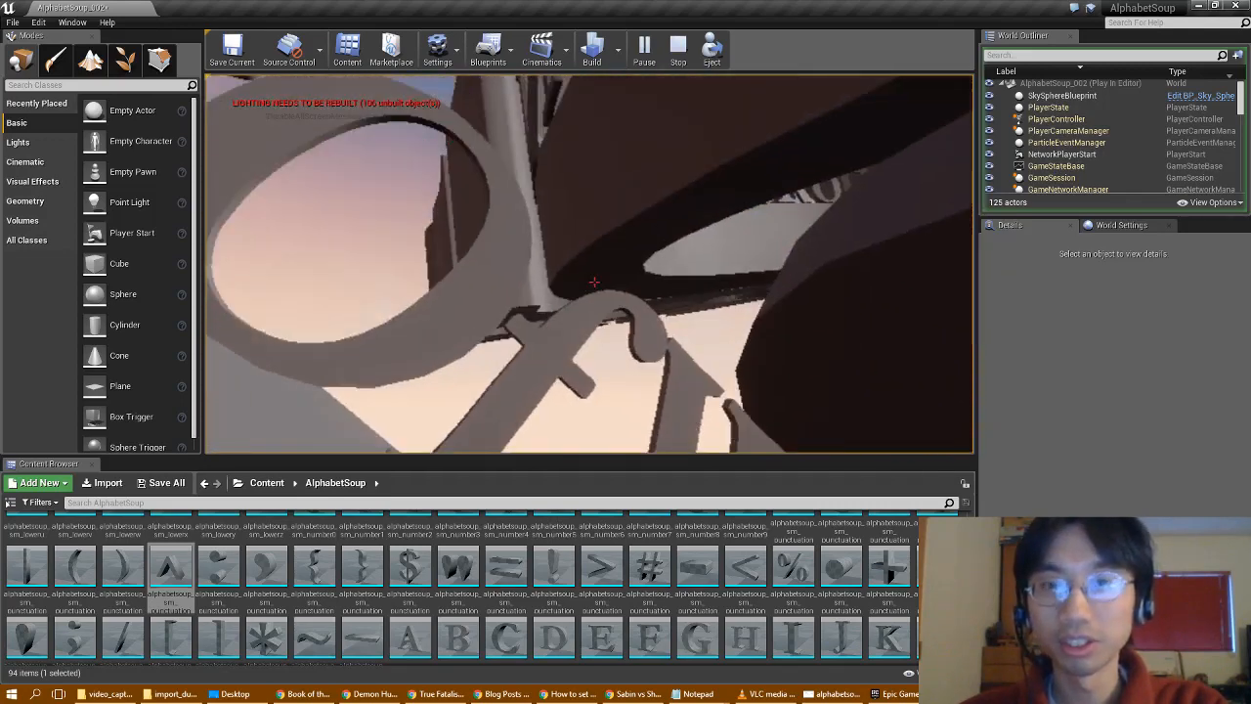
{"action": "key", "text": "w"}
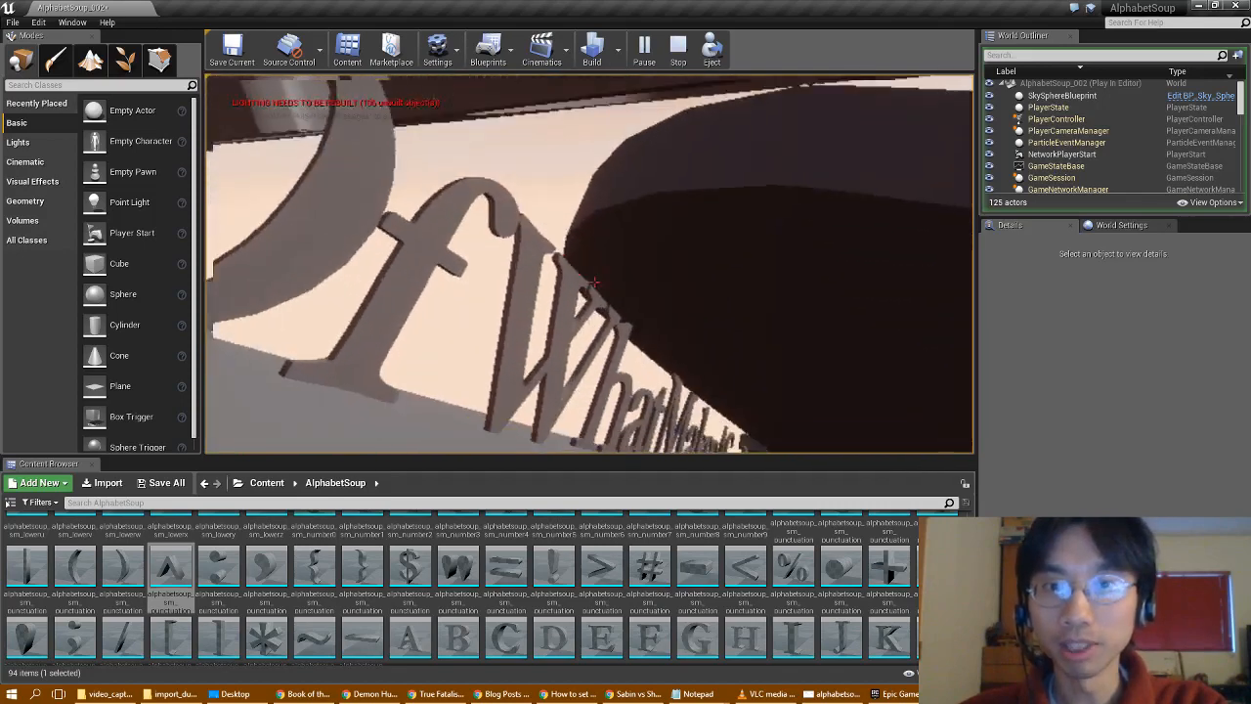
{"action": "key", "text": "w"}
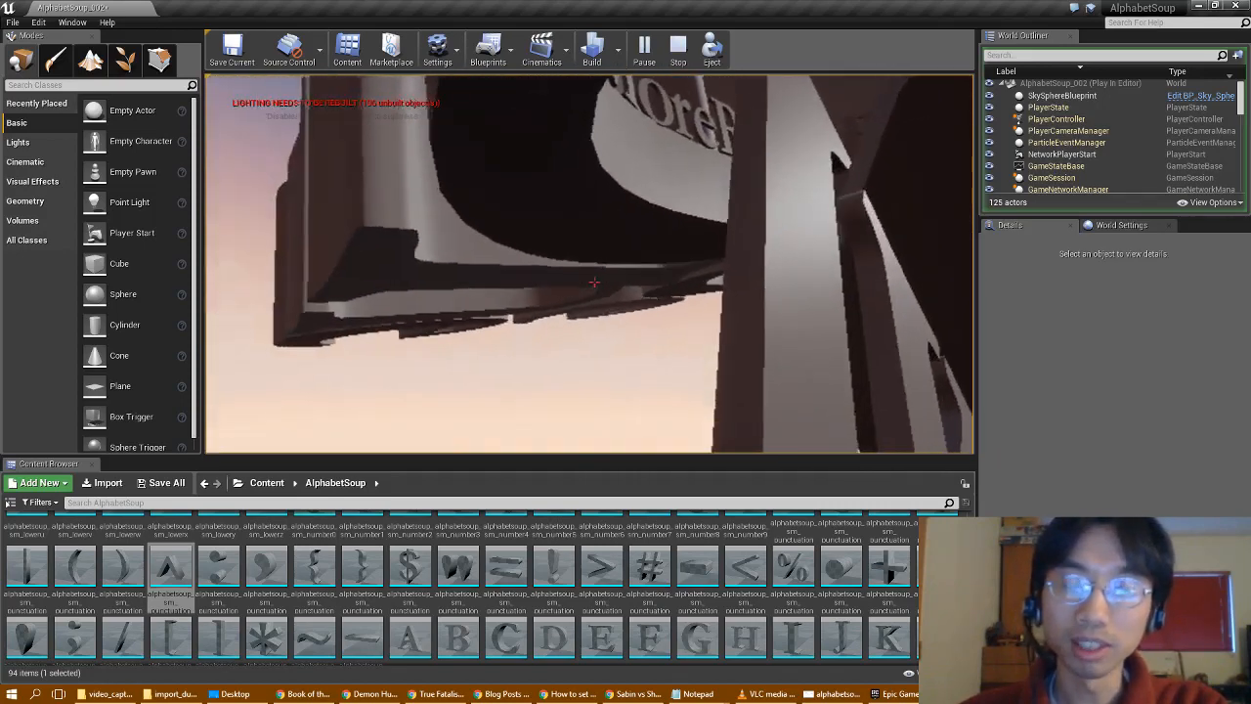
{"action": "key", "text": "s"}
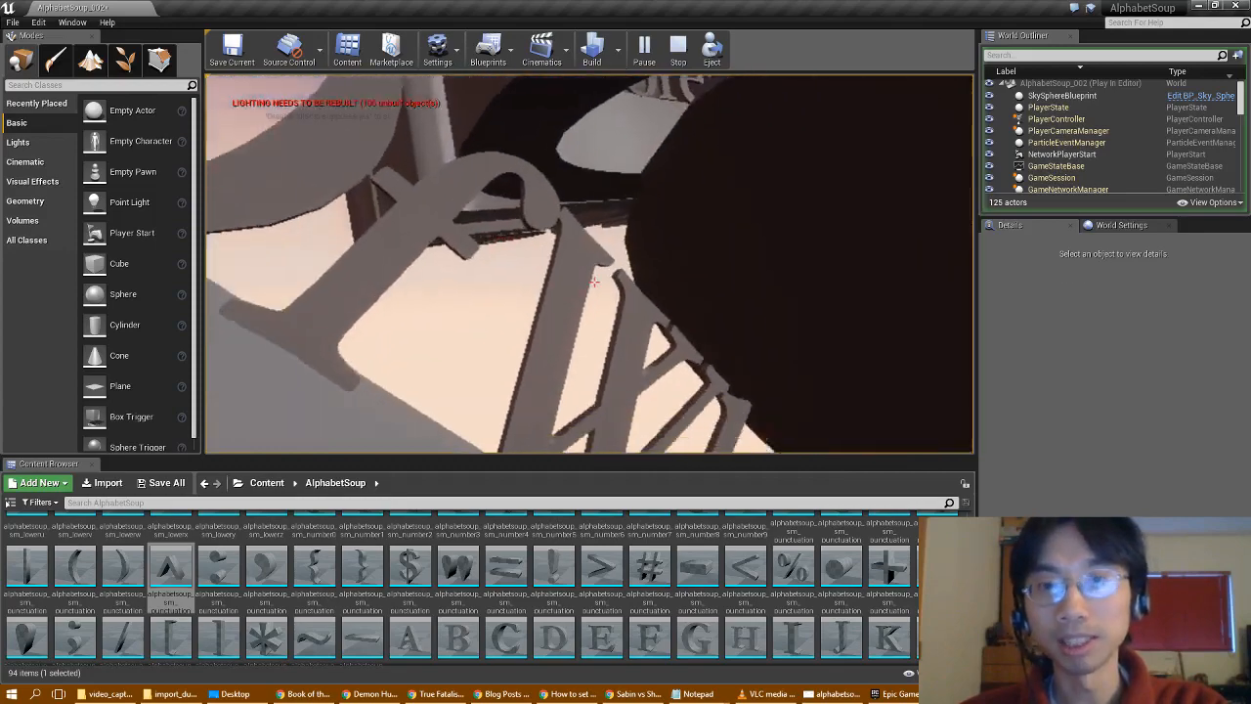
- Walk down the sloped platform along the "MakesAGoodPerson" lettering to its open lower end, checking both sides of the route
{"action": "key", "text": "w"}
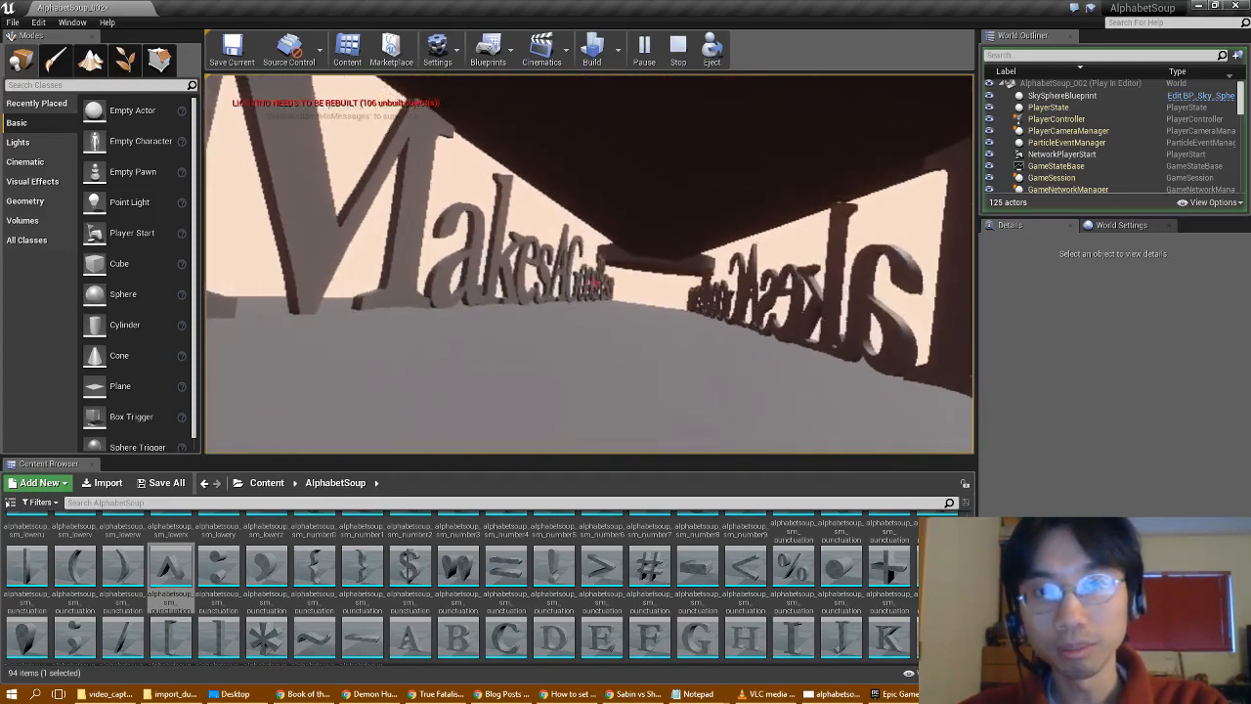
{"action": "key", "text": "w"}
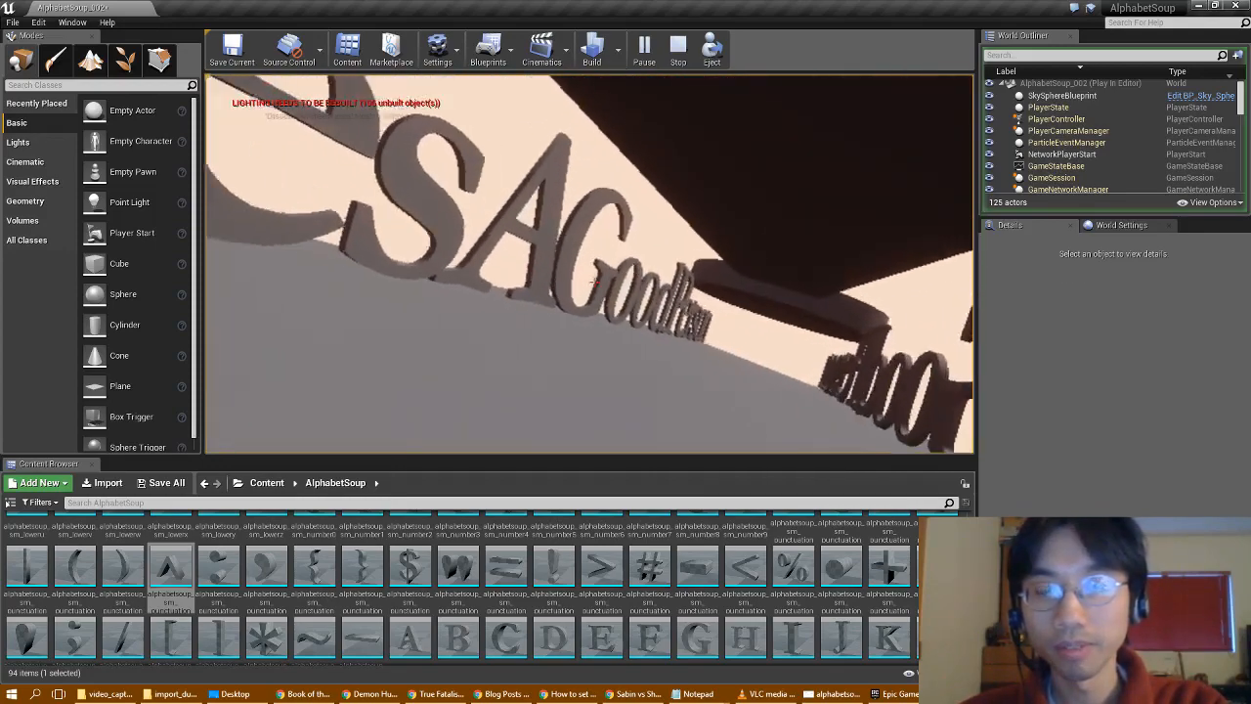
{"action": "key", "text": "w"}
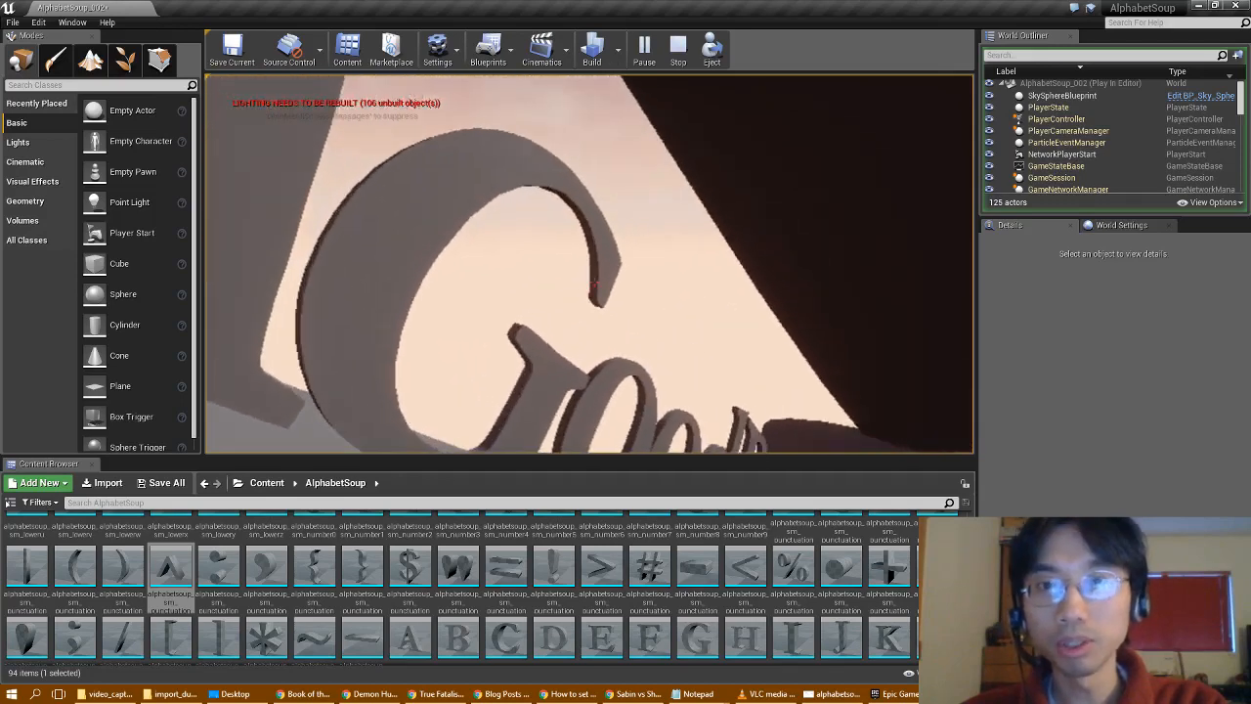
{"action": "key", "text": "w"}
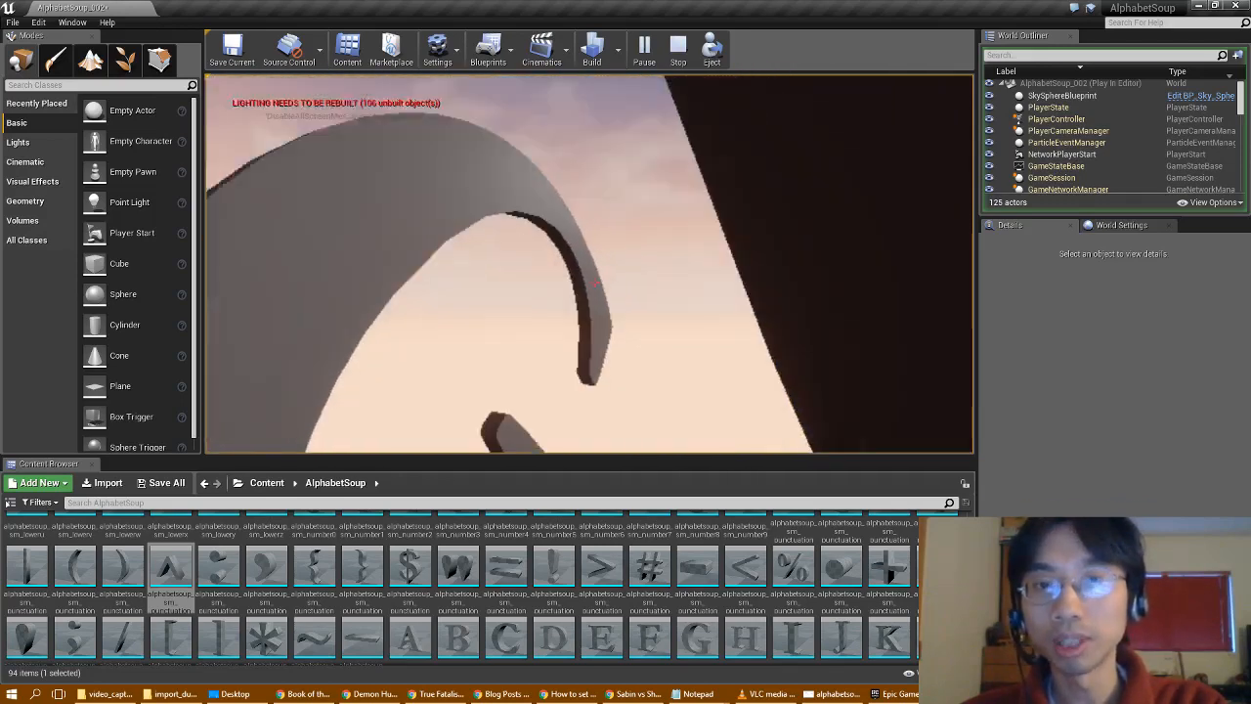
{"action": "key", "text": "s"}
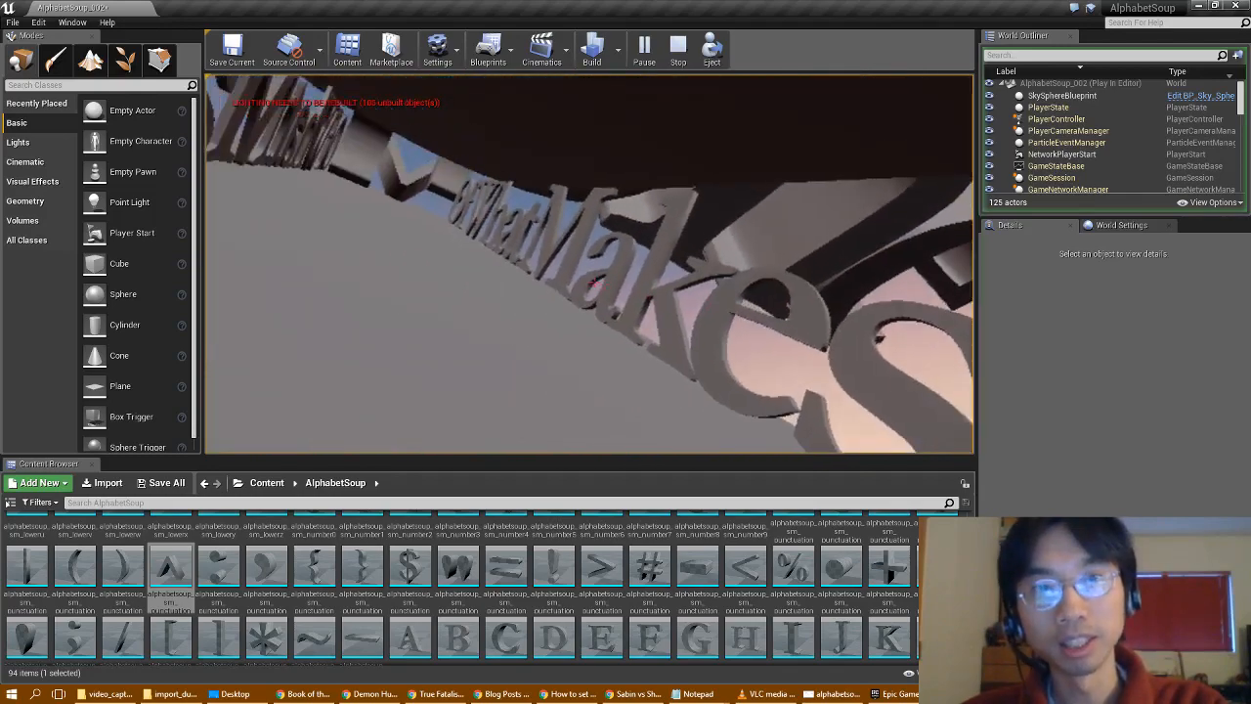
{"action": "key", "text": "w"}
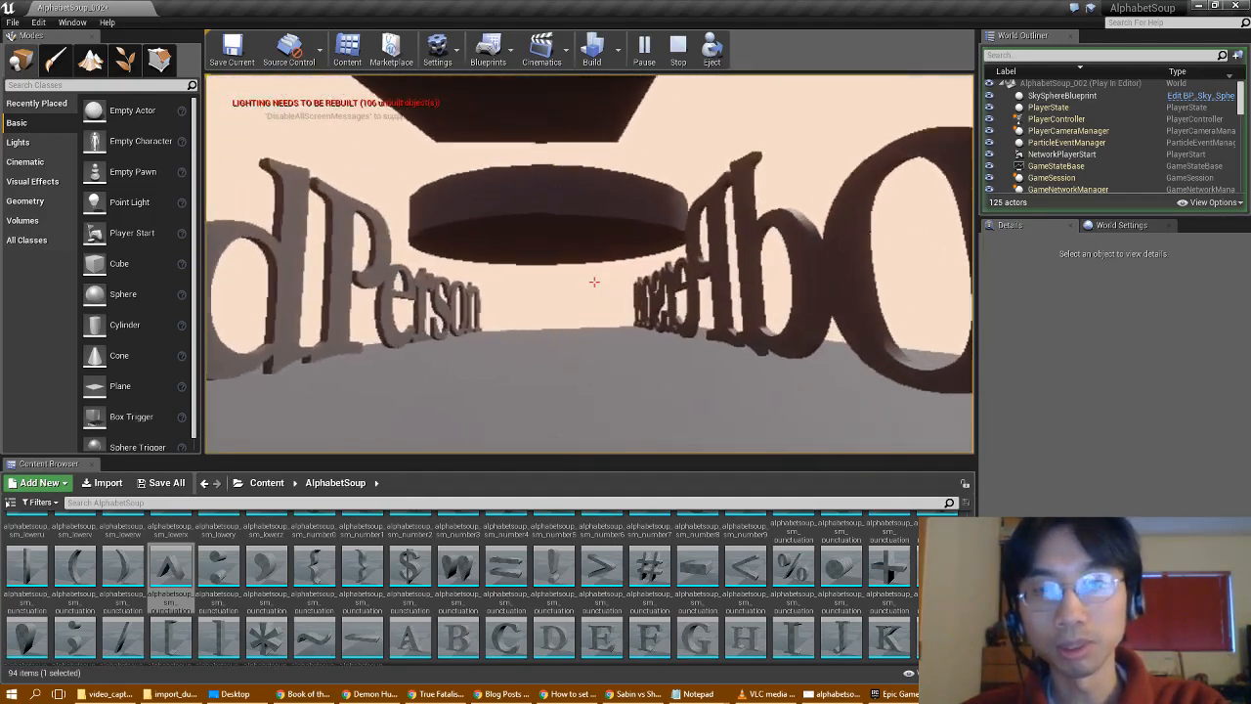
{"action": "key", "text": "w"}
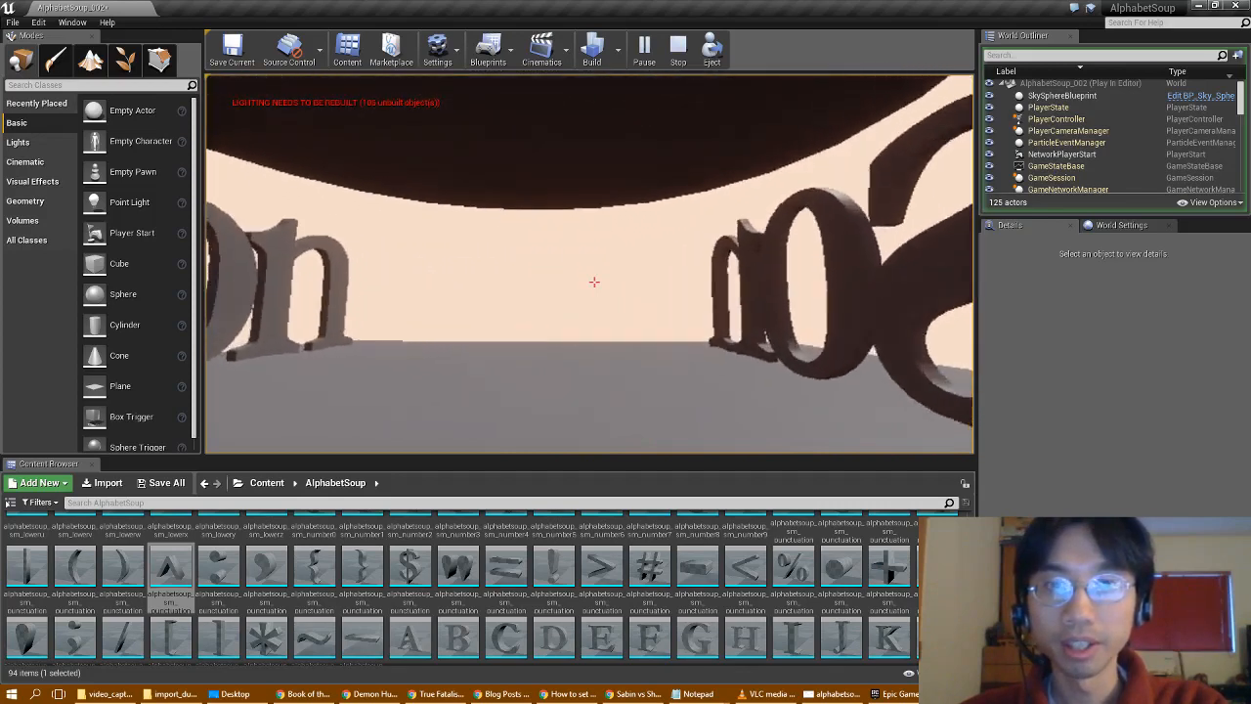
{"action": "key", "text": "w"}
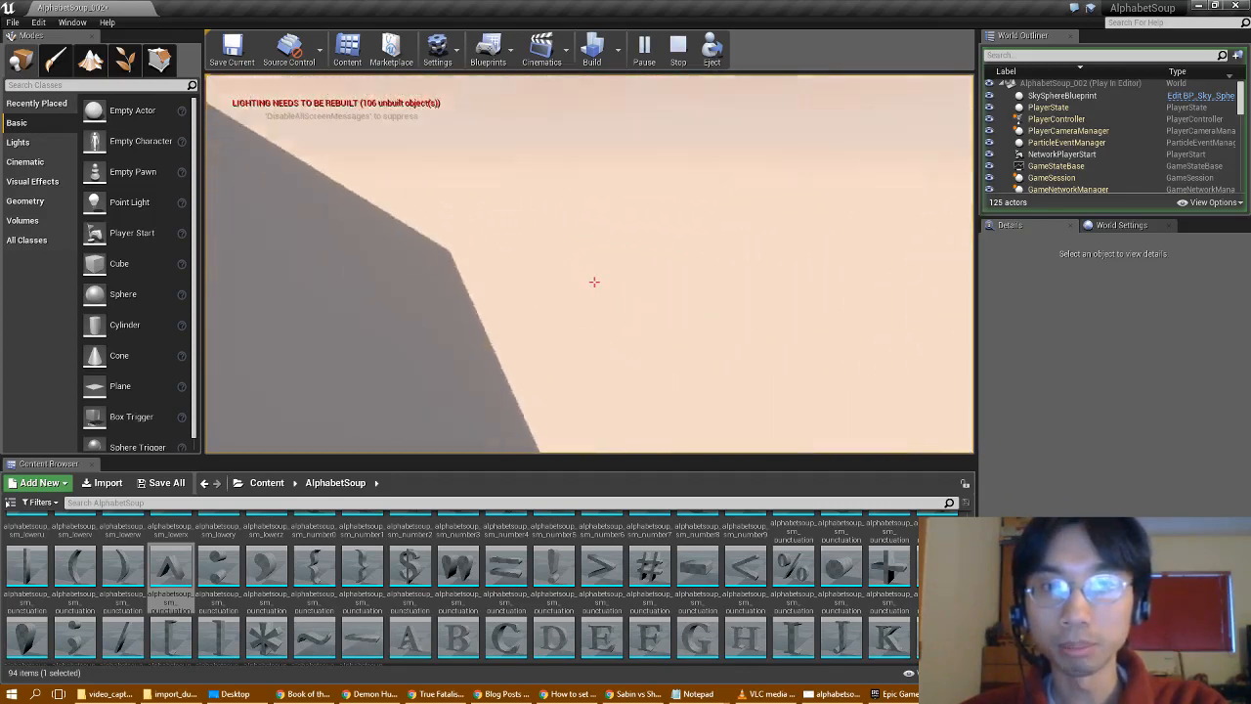
- Walk back up the platform from "Person" toward the caret, checking the view in both directions, and end the playtest
{"action": "key", "text": "w"}
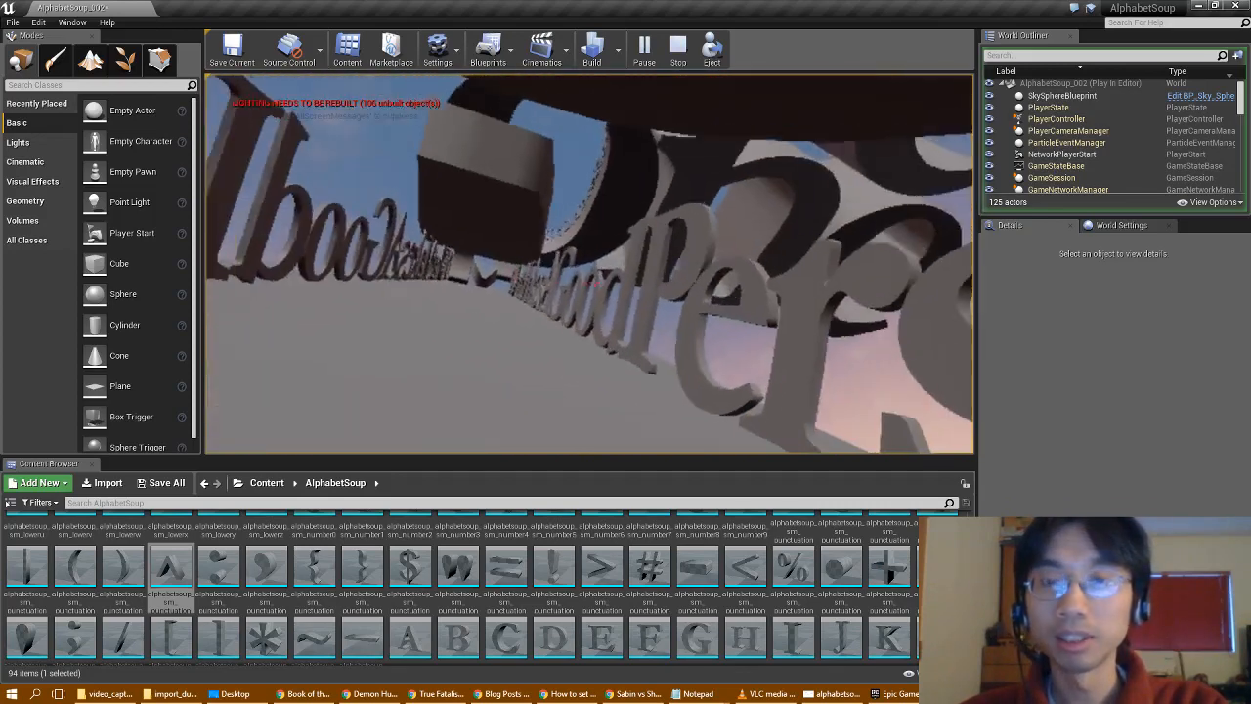
{"action": "key", "text": "w"}
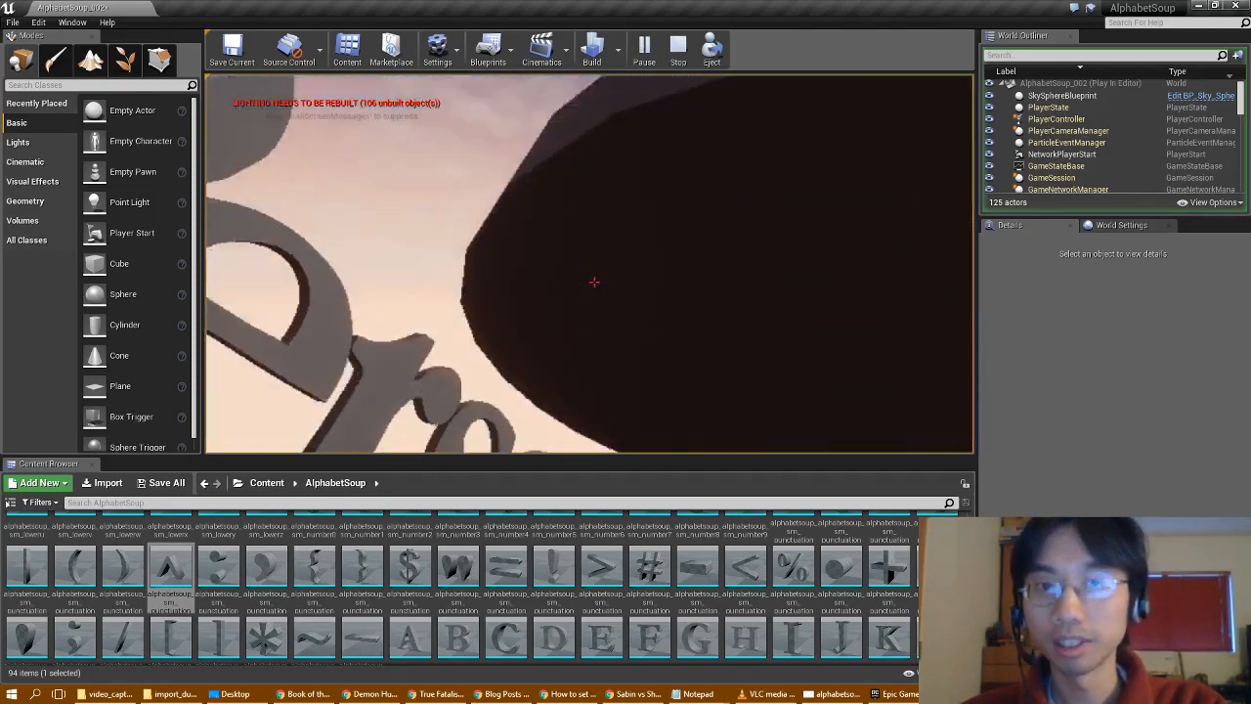
{"action": "key", "text": "w"}
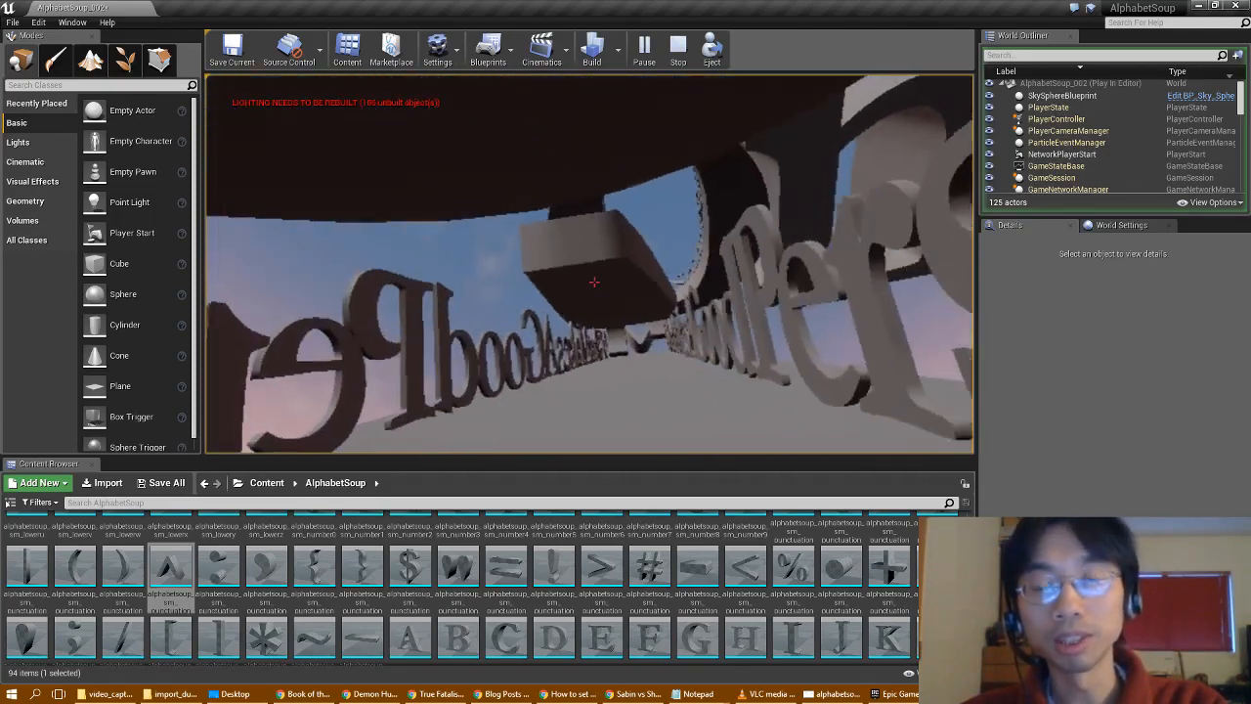
{"action": "key", "text": "w"}
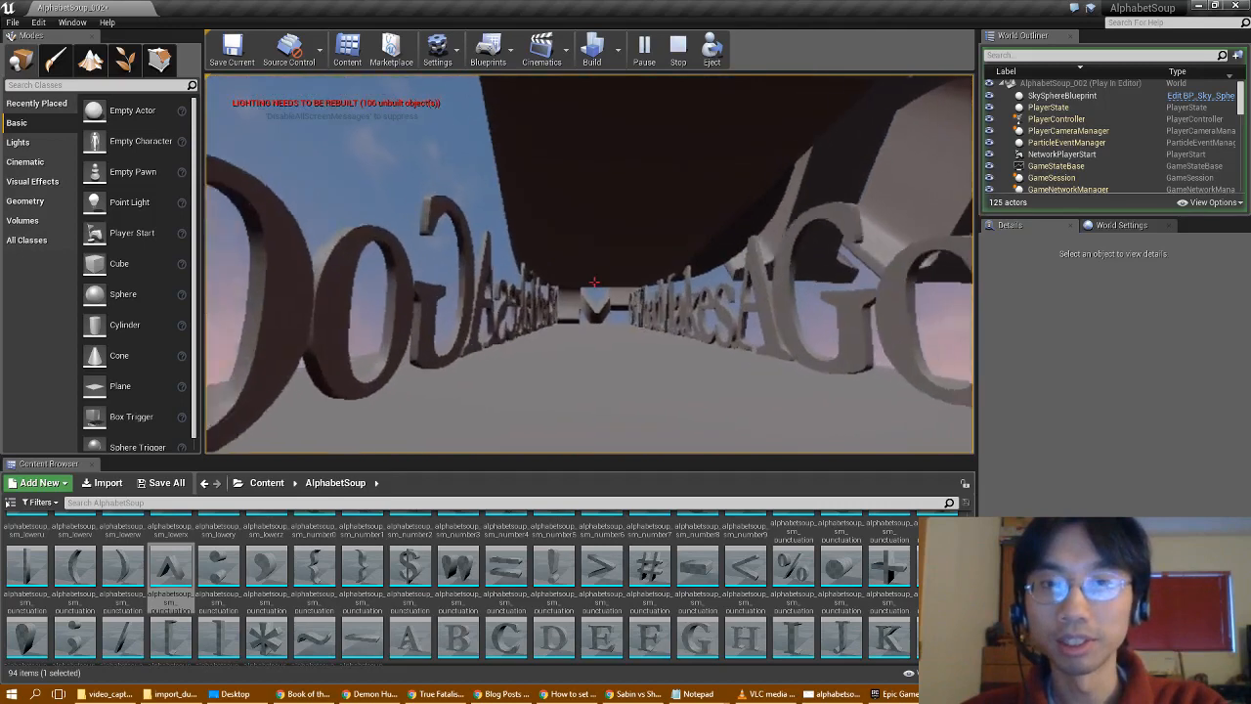
{"action": "key", "text": "w"}
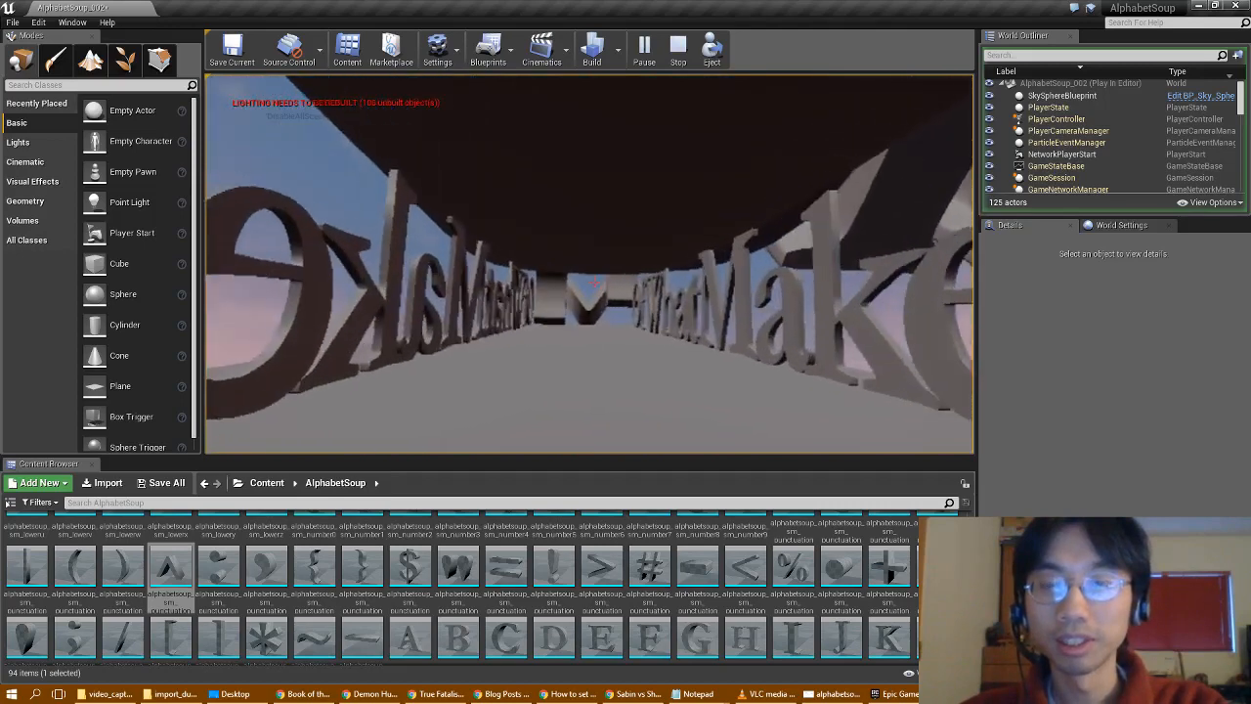
{"action": "key", "text": "w"}
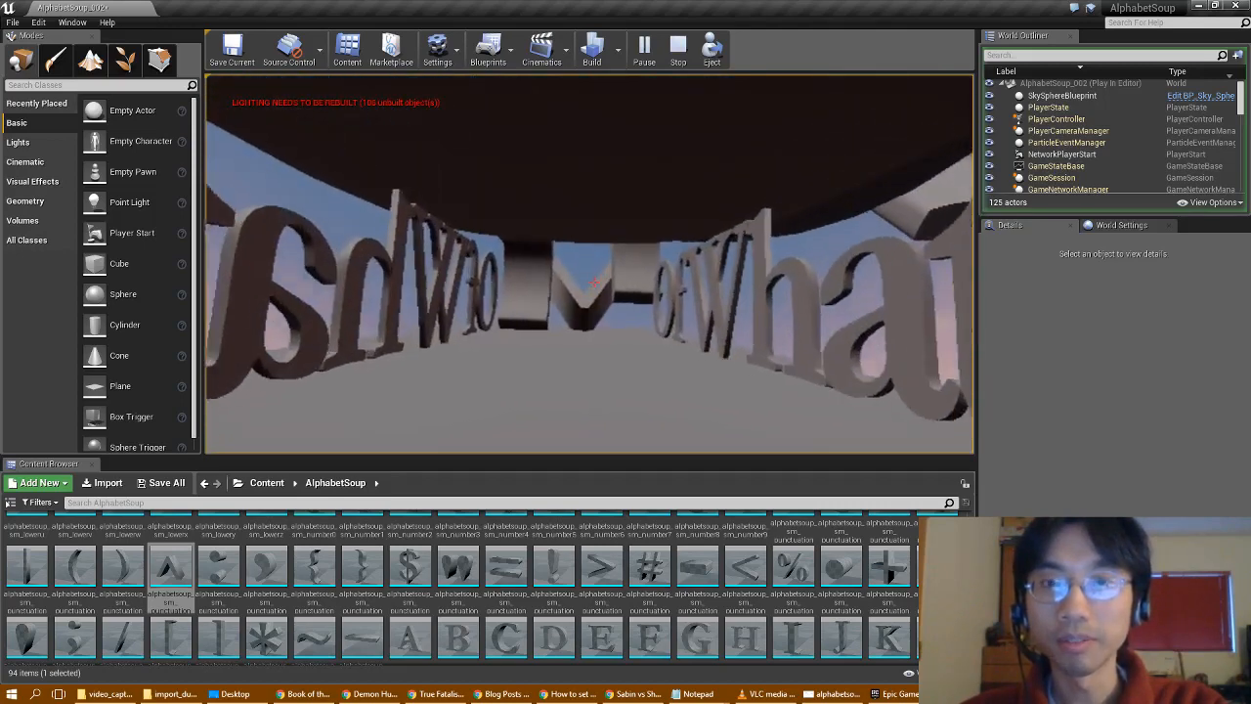
{"action": "key", "text": "w"}
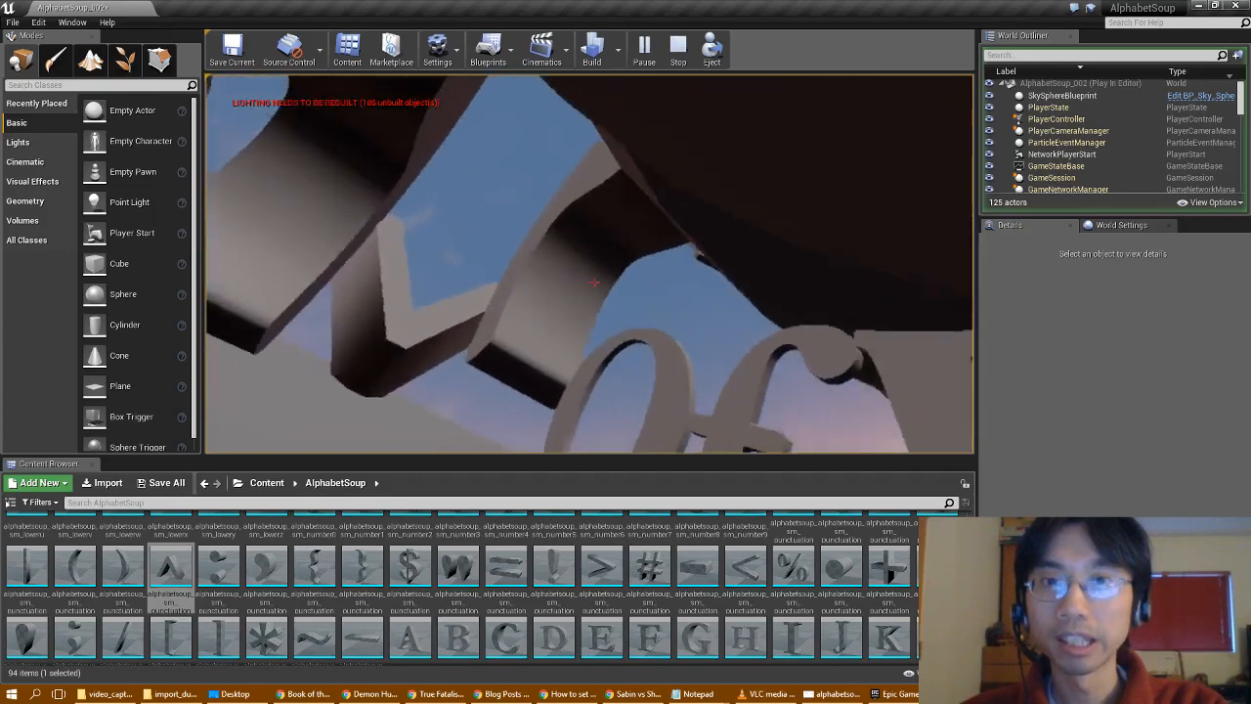
{"action": "key", "text": "w"}
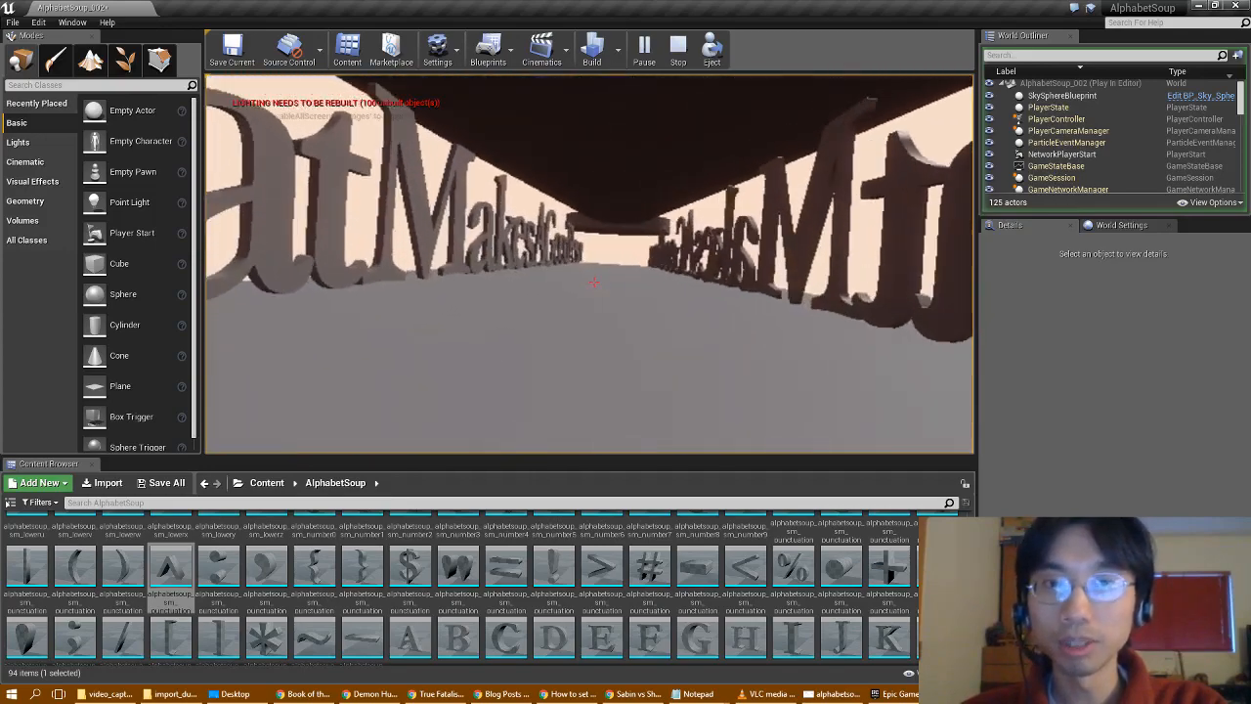
{"action": "key", "text": "Escape"}
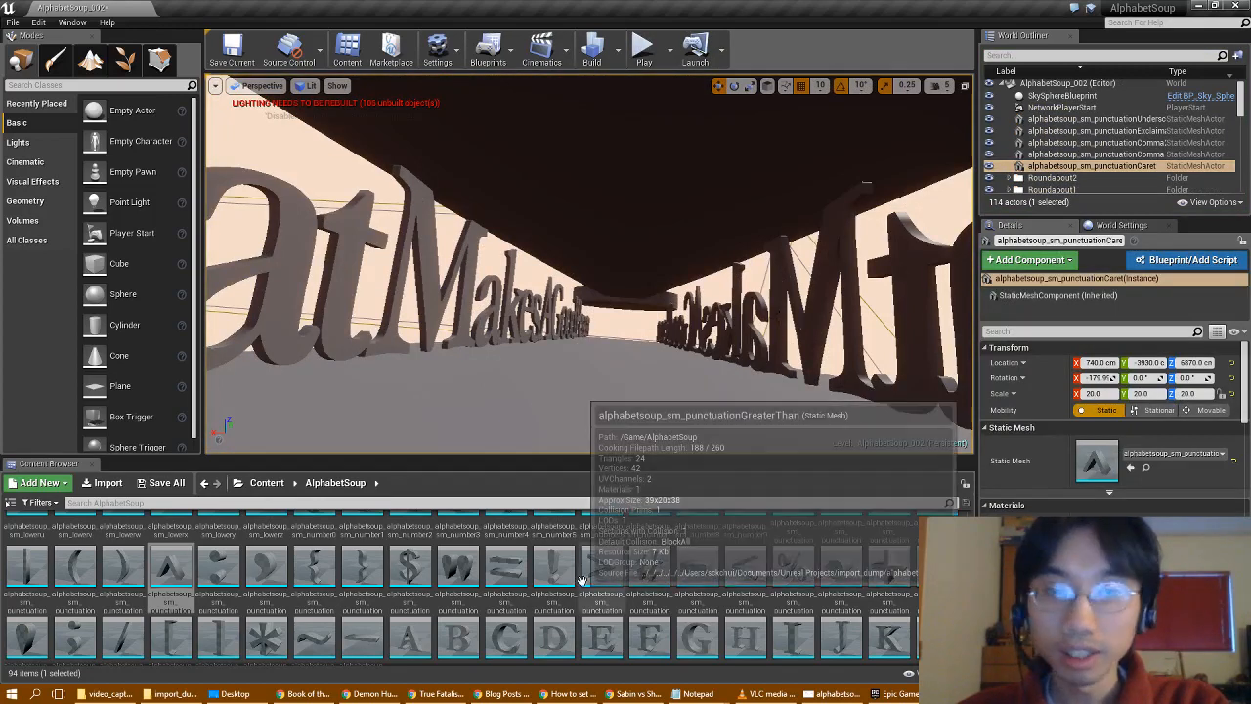
- Place a period mesh at the platform's lower end and scale it to 1000 × 10 × 1000
{"action": "scroll", "coordinate": [663, 590], "scroll_direction": "down", "scroll_amount": 1}
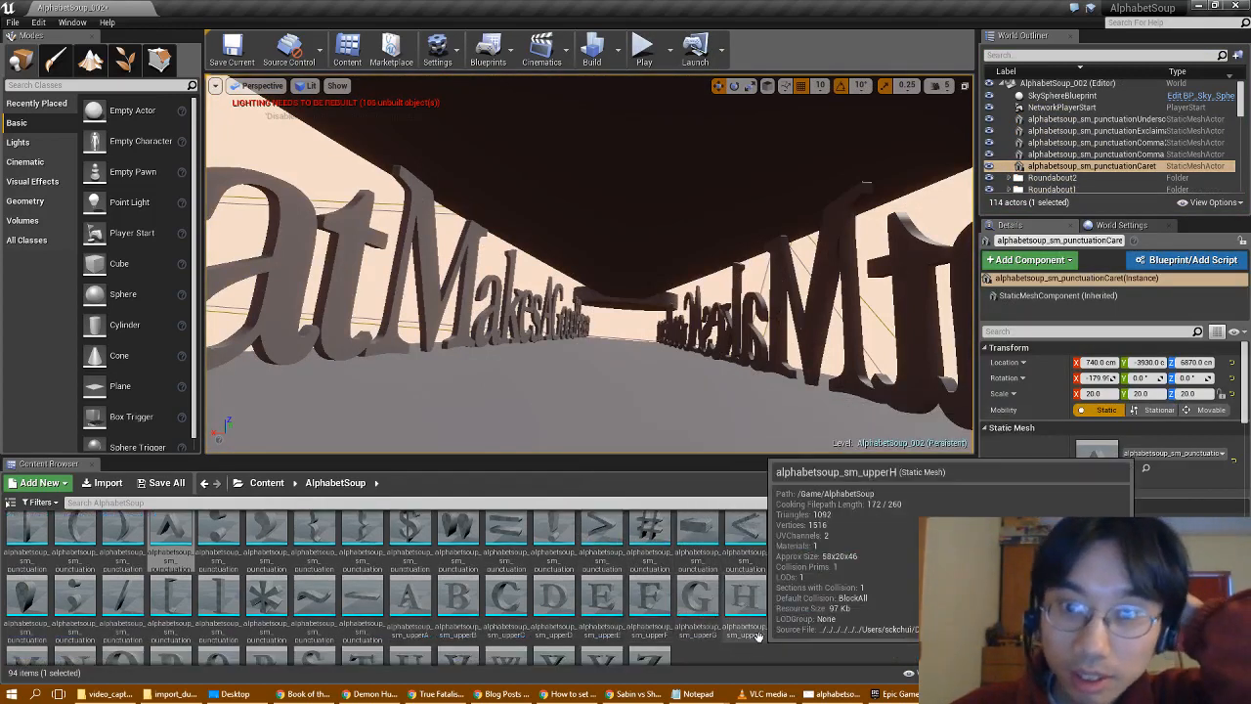
{"action": "left_click", "coordinate": [842, 530]}
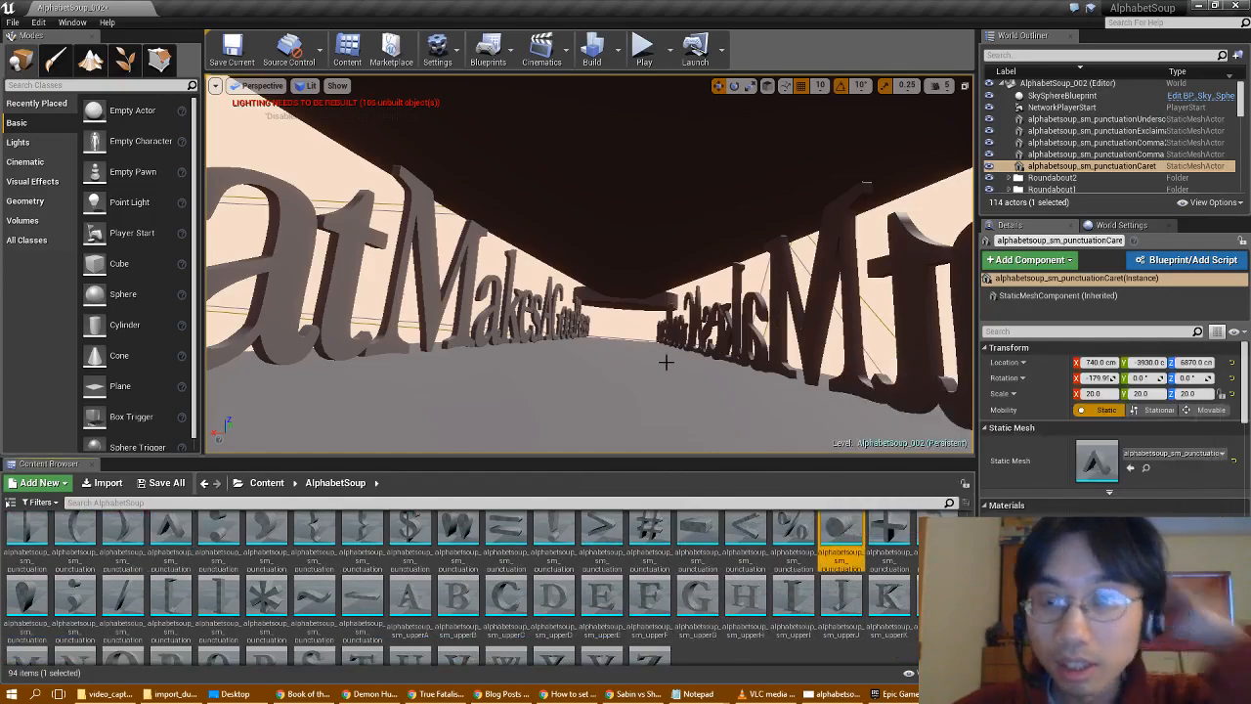
{"action": "key", "text": "w"}
{"action": "mouse_move", "coordinate": [583, 363]}
{"action": "right_mouse_down"}
{"action": "mouse_move", "coordinate": [592, 352]}
{"action": "mouse_move", "coordinate": [590, 372]}
{"action": "right_mouse_up"}
{"action": "left_click_drag", "start_coordinate": [841, 528], "coordinate": [665, 383]}
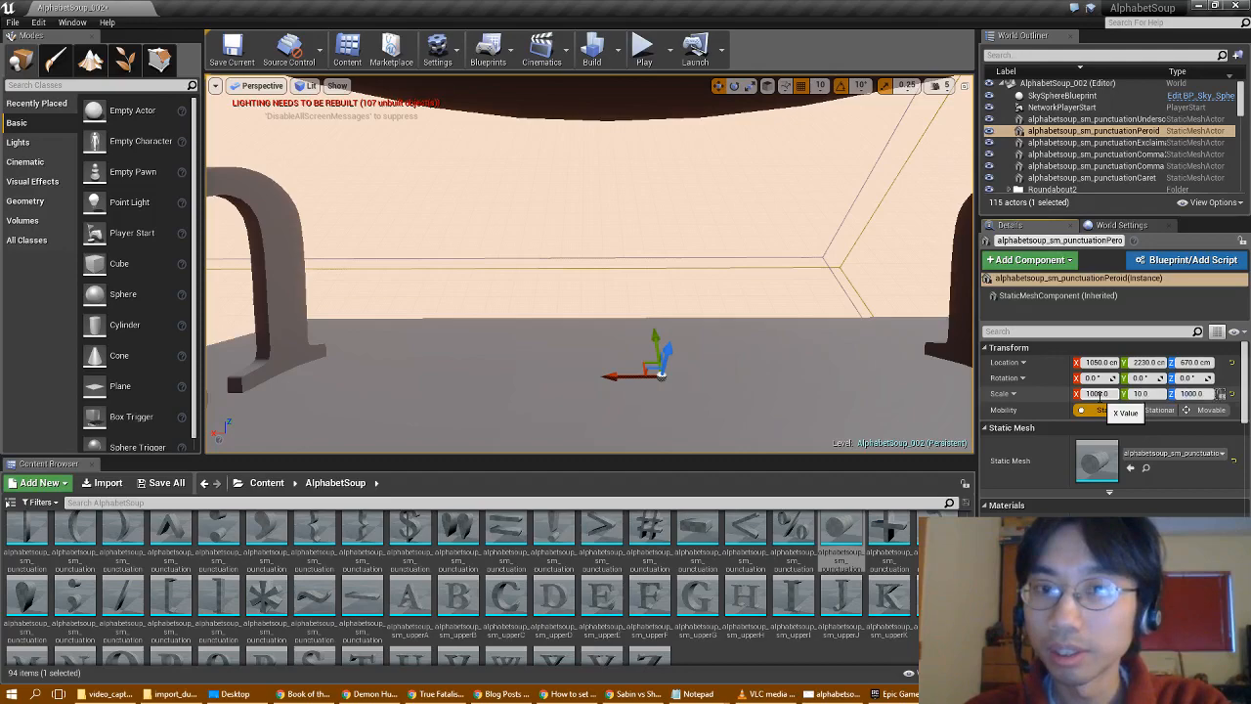
- Rotate the large period disc 50° about the X axis to tilt it beyond the platform's lower end
{"action": "right_click_drag", "start_coordinate": [728, 238], "coordinate": [762, 255]}
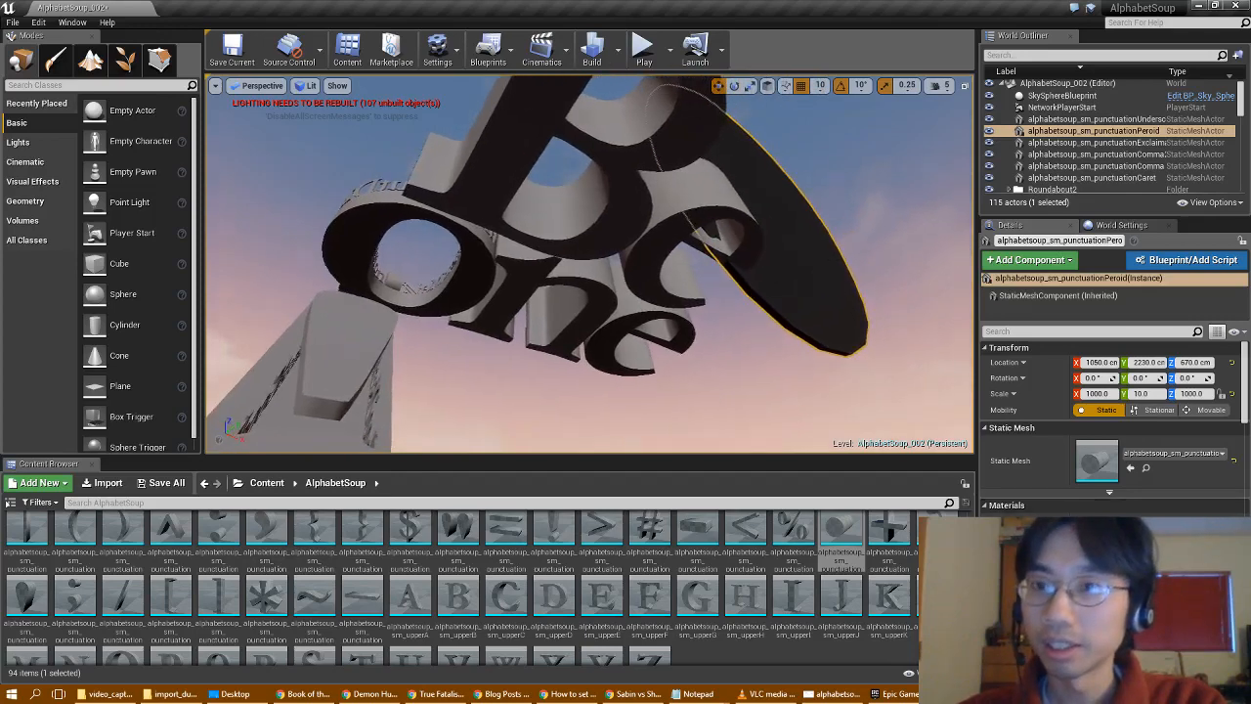
{"action": "right_click_drag", "start_coordinate": [761, 255], "coordinate": [787, 242]}
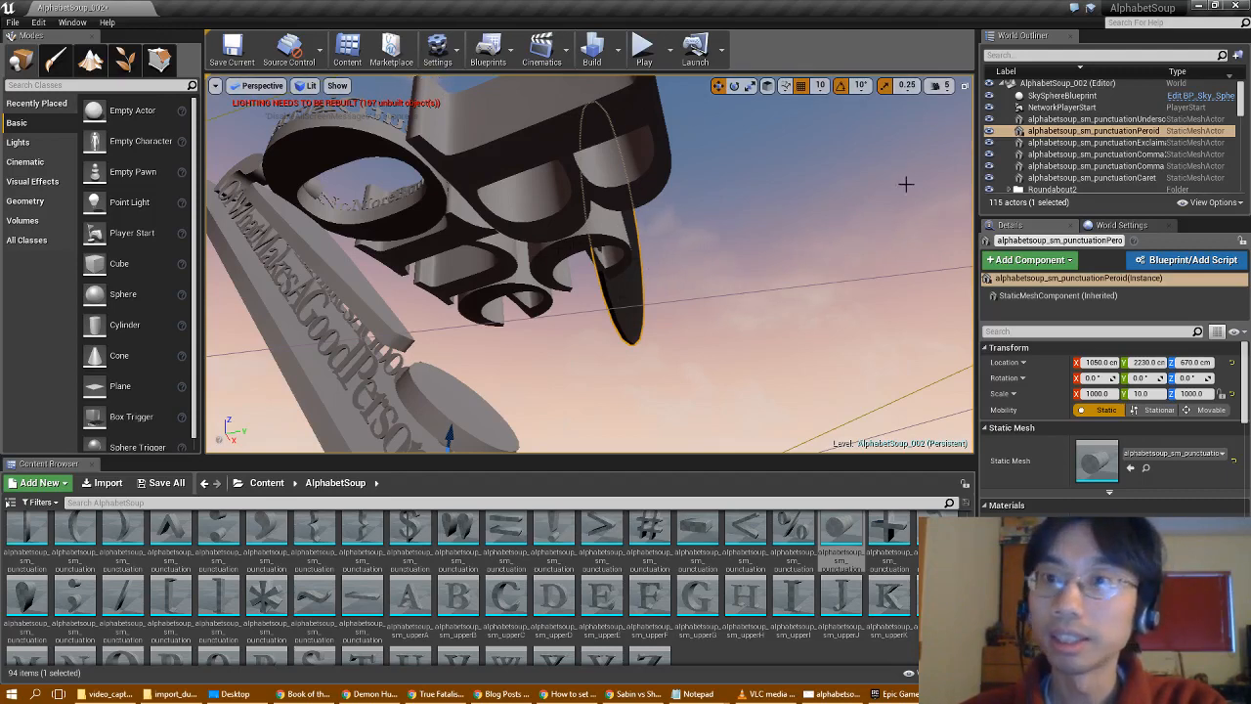
{"action": "left_click", "coordinate": [734, 87]}
{"action": "right_click_drag", "start_coordinate": [630, 288], "coordinate": [743, 361]}
{"action": "key", "text": "s"}
{"action": "mouse_move", "coordinate": [478, 357]}
{"action": "left_mouse_down"}
{"action": "mouse_move", "coordinate": [463, 390]}
{"action": "mouse_move", "coordinate": [426, 410]}
{"action": "mouse_move", "coordinate": [476, 355]}
{"action": "left_mouse_up"}
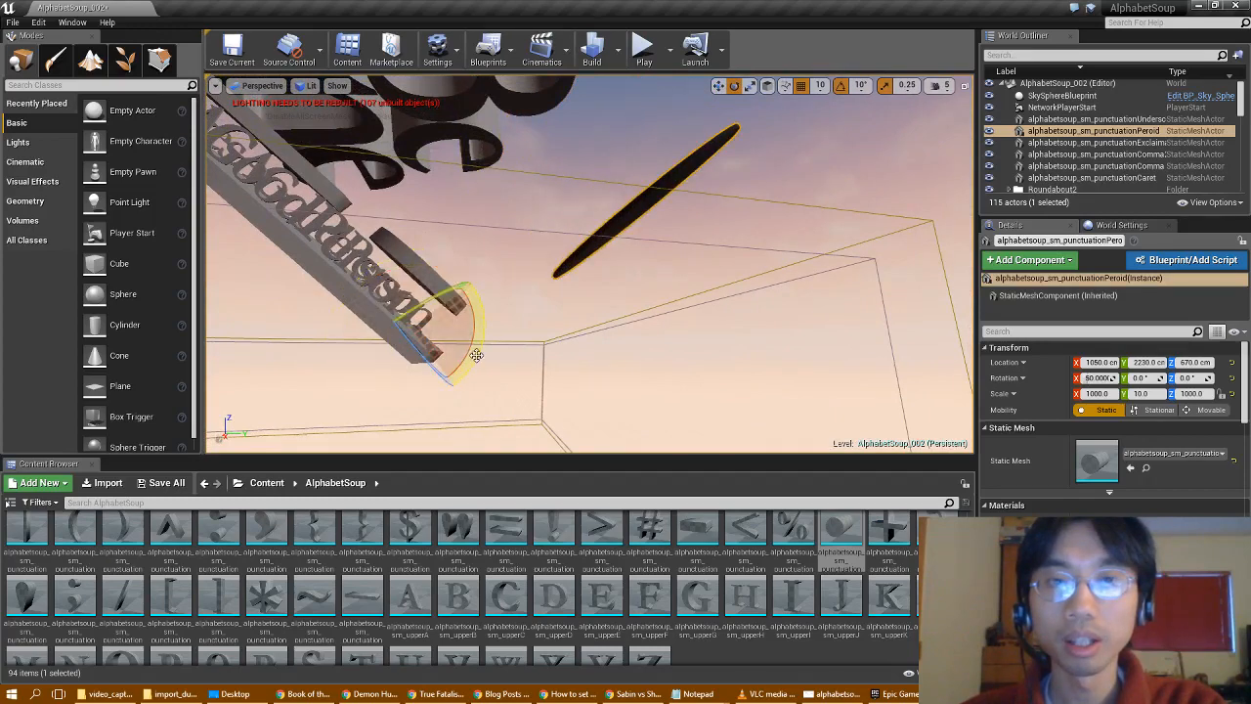
- Switch to the four-viewport layout and move the large period disc in the front view to about X -5900, in line with the platform
{"action": "left_click", "coordinate": [712, 84]}
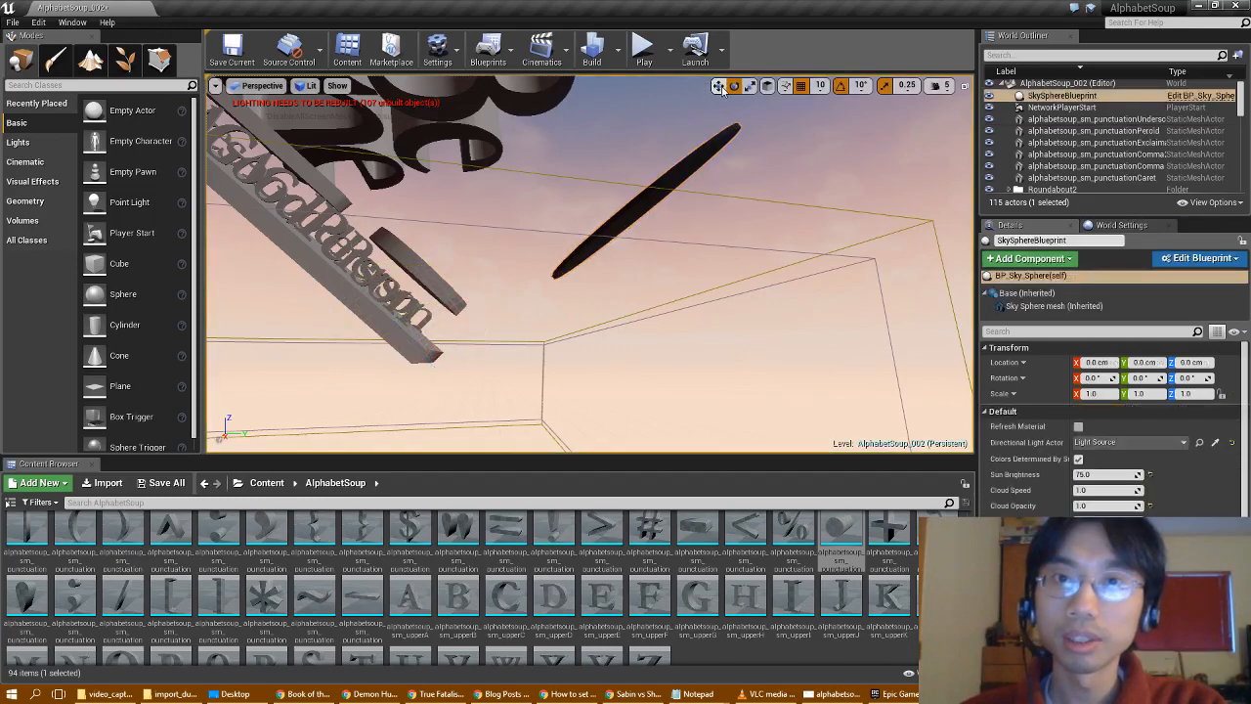
{"action": "left_click", "coordinate": [719, 86]}
{"action": "key", "text": "ctrl+z"}
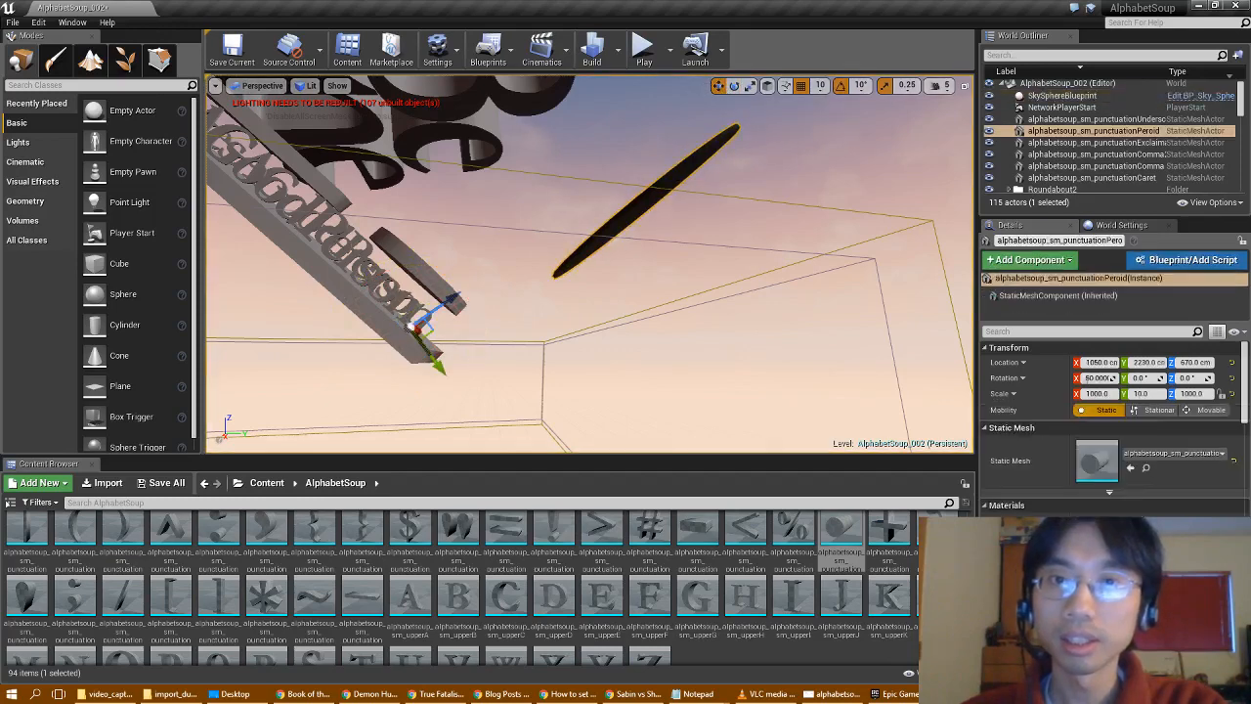
{"action": "left_click", "coordinate": [968, 87]}
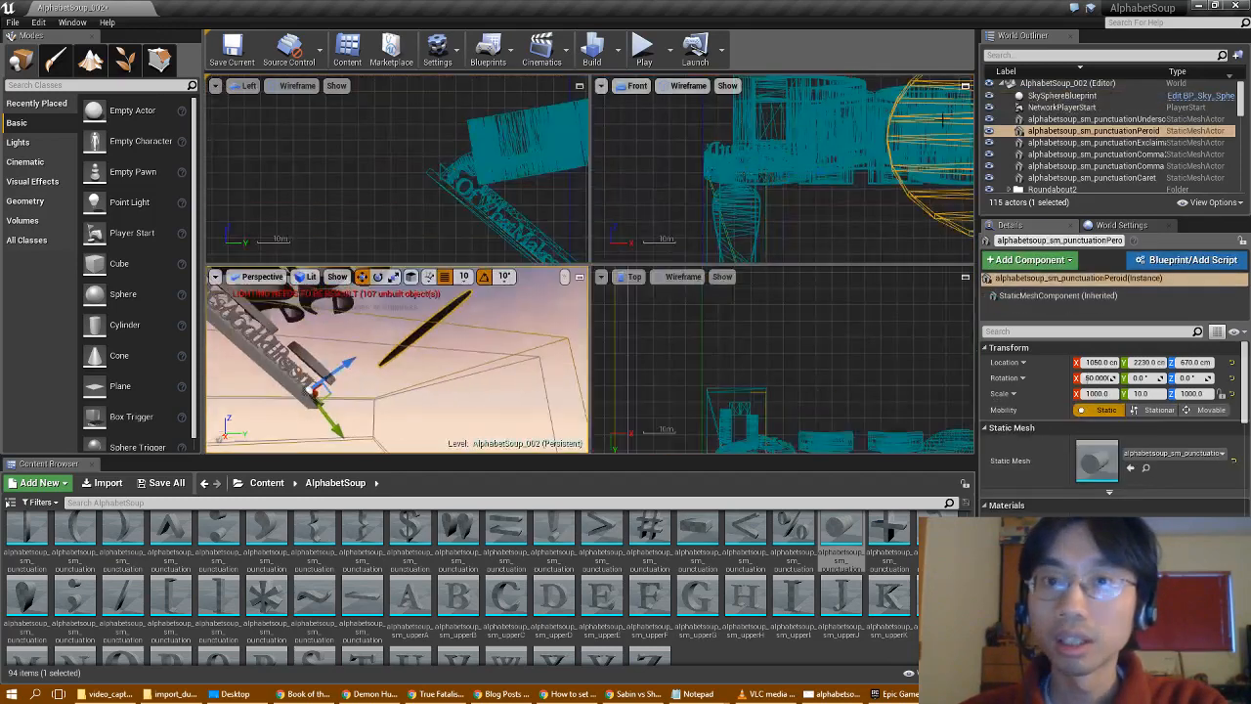
{"action": "scroll", "coordinate": [764, 213], "scroll_direction": "down", "scroll_amount": 2}
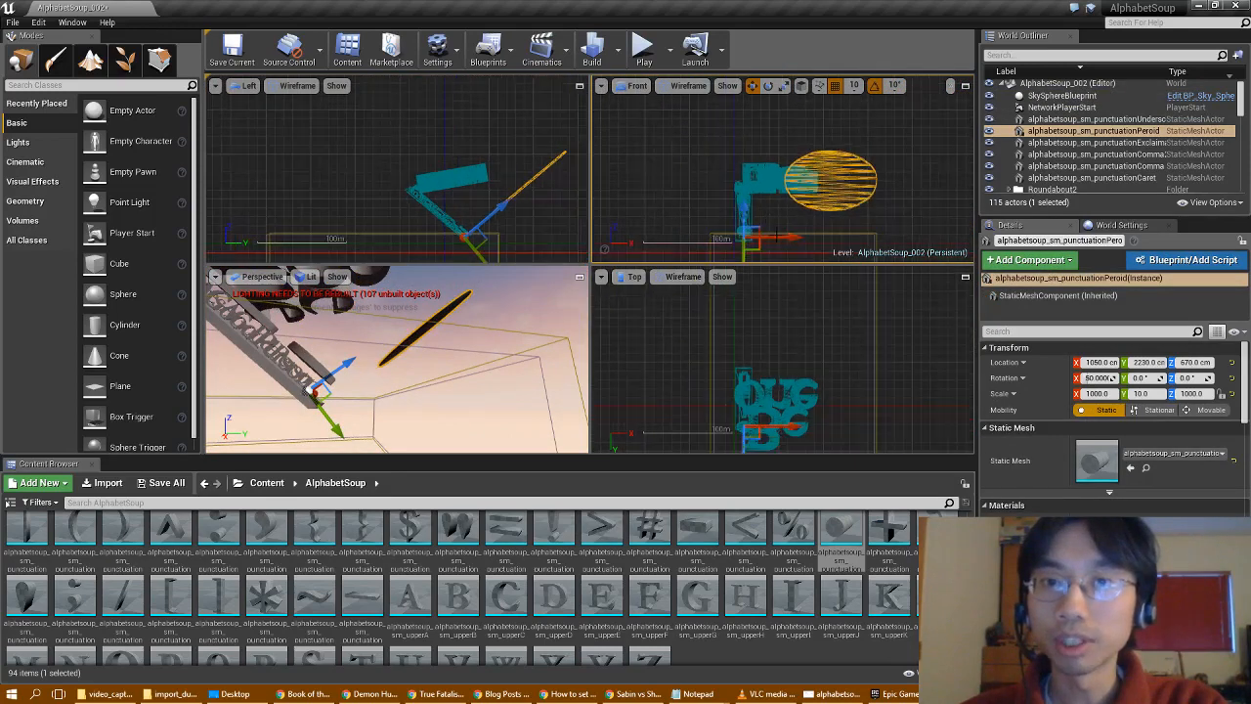
{"action": "left_click_drag", "start_coordinate": [753, 250], "coordinate": [692, 278]}
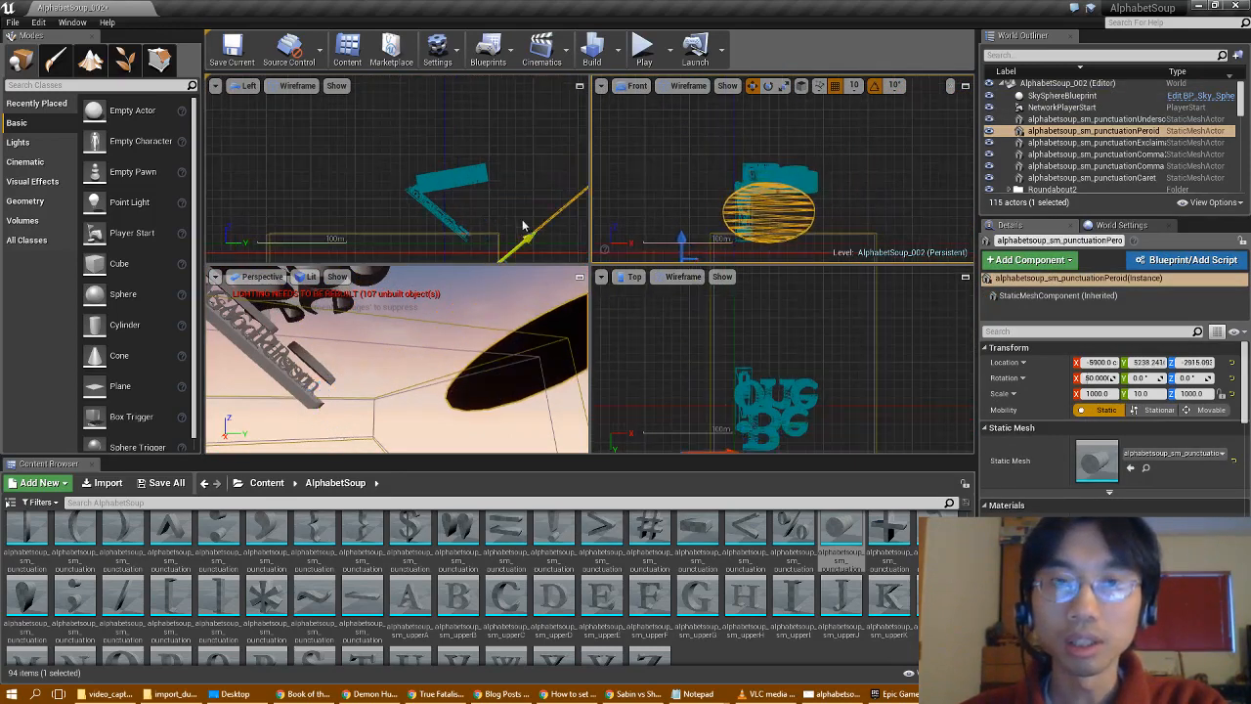
- Move the tilted period disc in the side view against the platform's lower end, to about Y -1651 and Z -4101
{"action": "right_click_drag", "start_coordinate": [523, 212], "coordinate": [497, 165]}
{"action": "left_click_drag", "start_coordinate": [489, 243], "coordinate": [472, 200]}
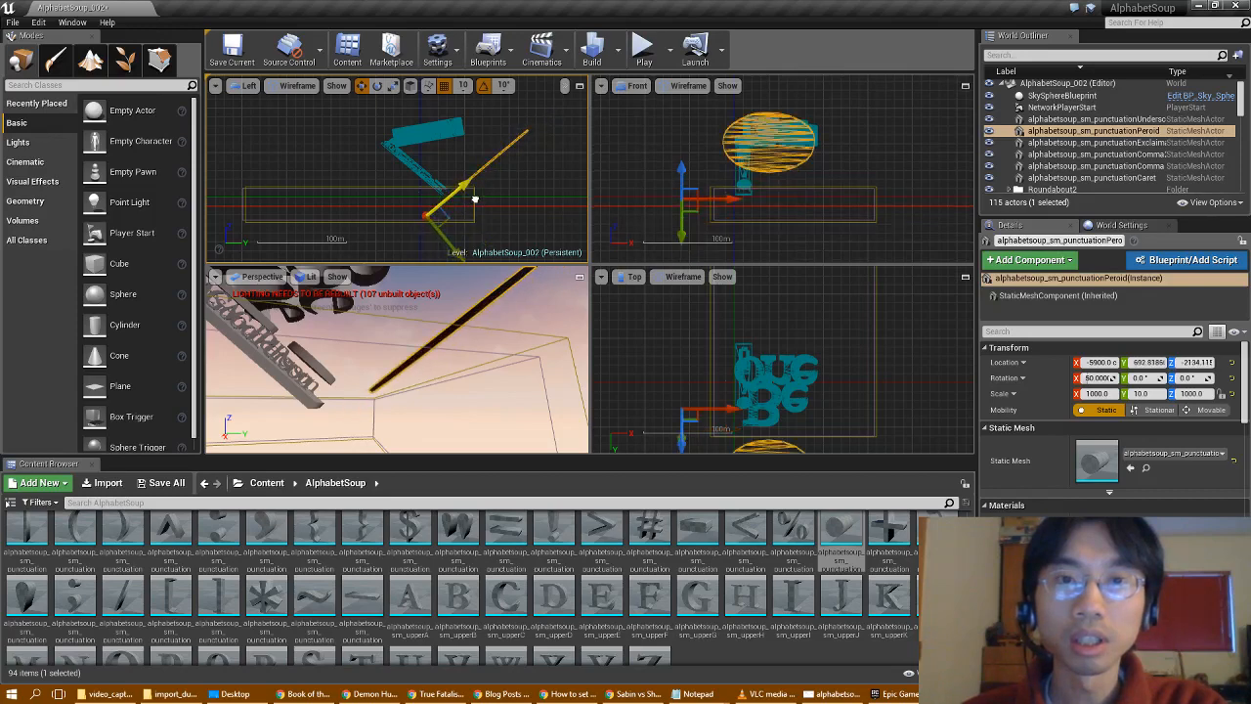
{"action": "left_click_drag", "start_coordinate": [472, 200], "coordinate": [472, 199]}
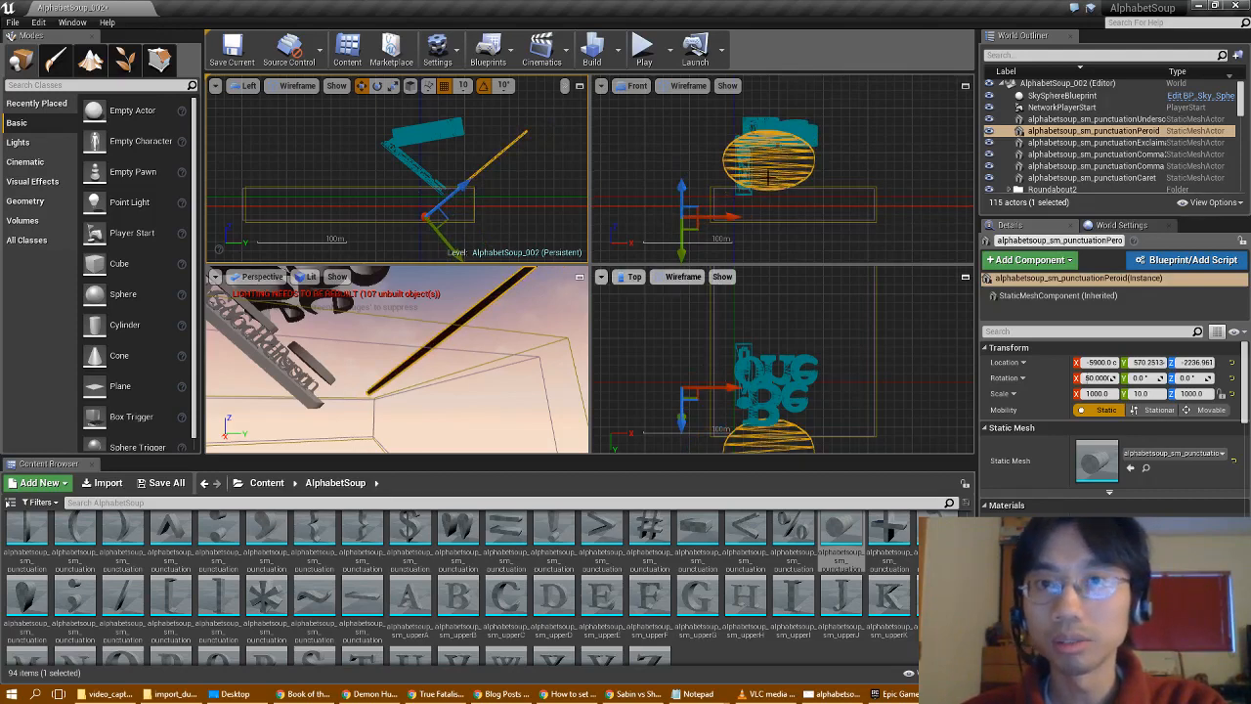
{"action": "right_click_drag", "start_coordinate": [517, 192], "coordinate": [476, 187]}
{"action": "left_click_drag", "start_coordinate": [453, 183], "coordinate": [436, 205]}
- Center the period disc under the platform's end by shifting it along X to about -7510, and save the level
{"action": "right_click_drag", "start_coordinate": [367, 327], "coordinate": [416, 309]}
{"action": "key", "text": "s"}
{"action": "key", "text": "w"}
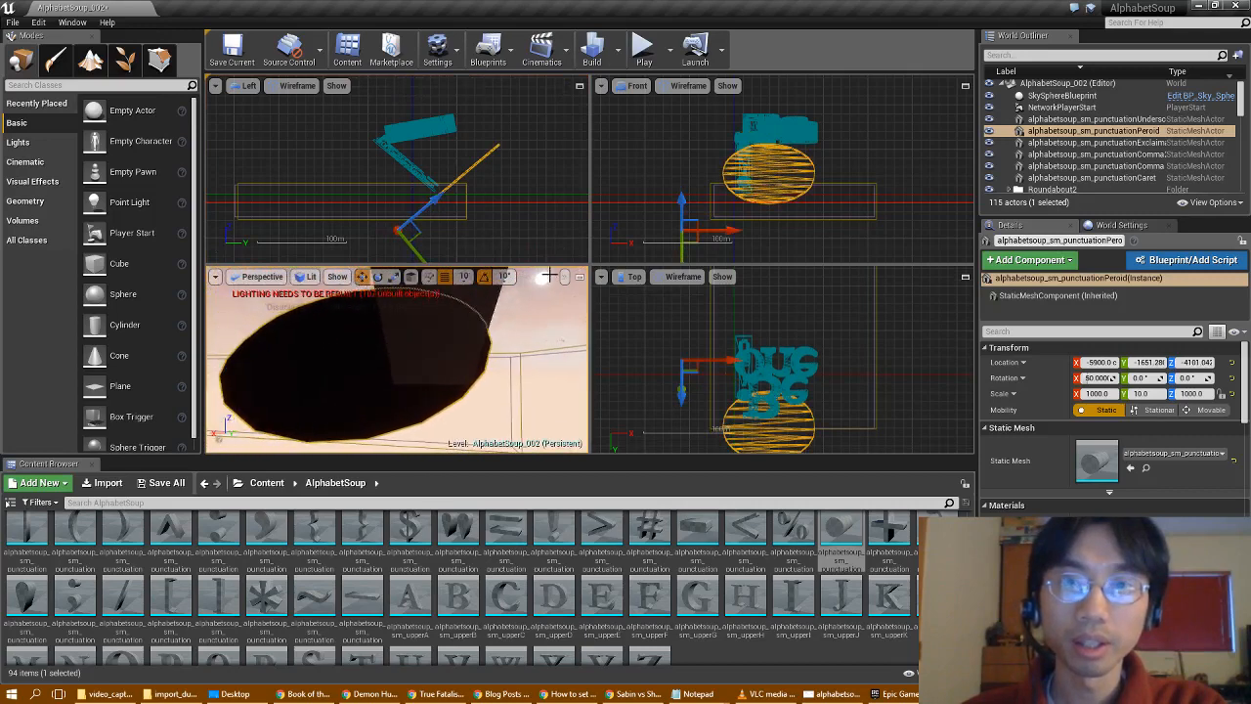
{"action": "left_click_drag", "start_coordinate": [721, 233], "coordinate": [706, 233]}
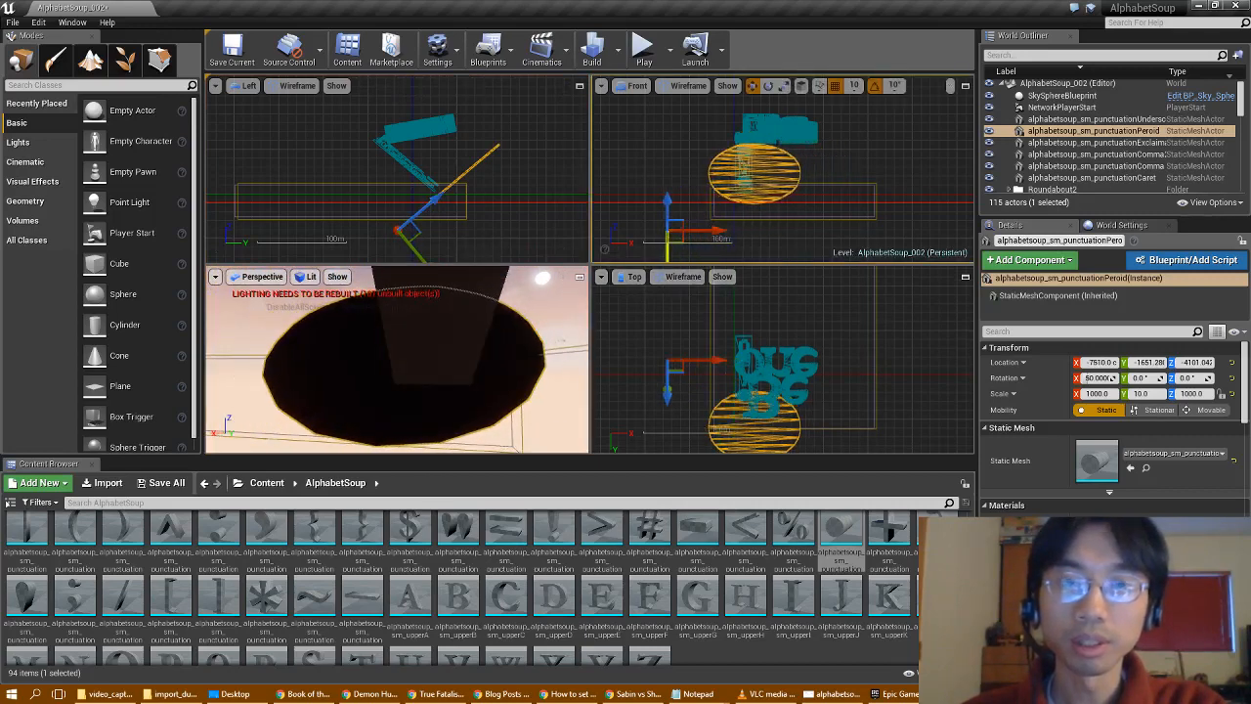
{"action": "right_click_drag", "start_coordinate": [539, 301], "coordinate": [379, 323]}
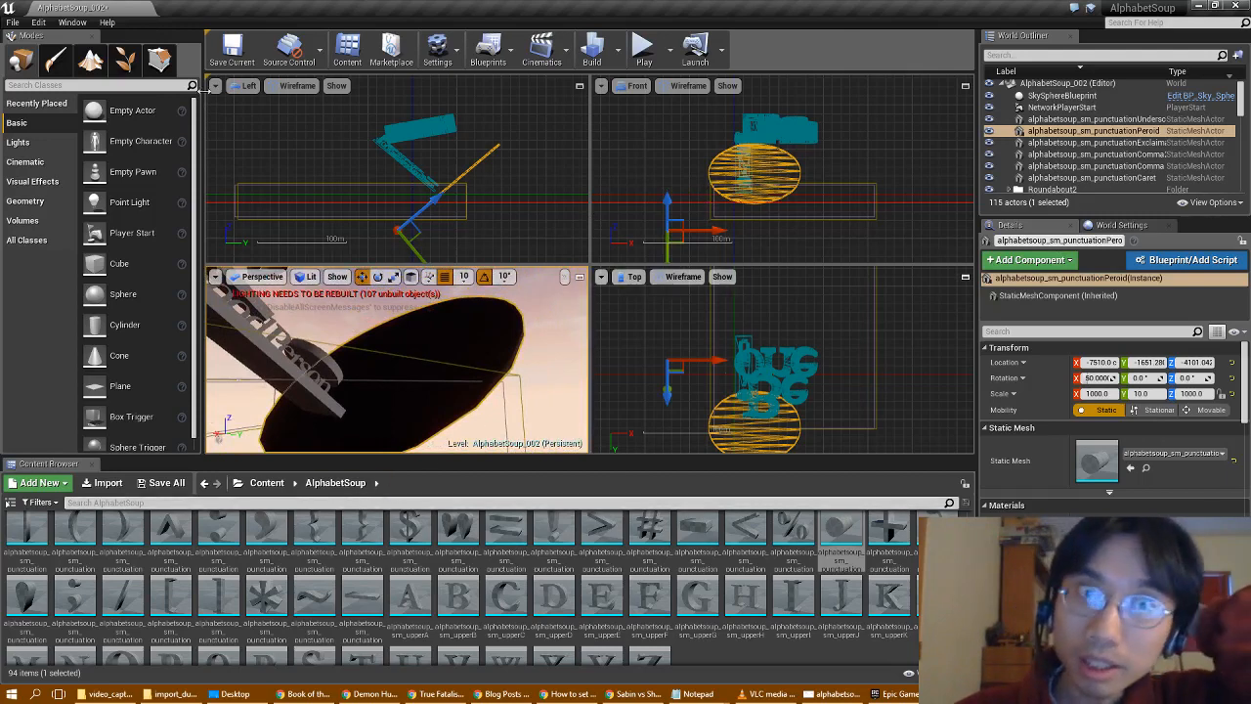
{"action": "left_click", "coordinate": [231, 49]}
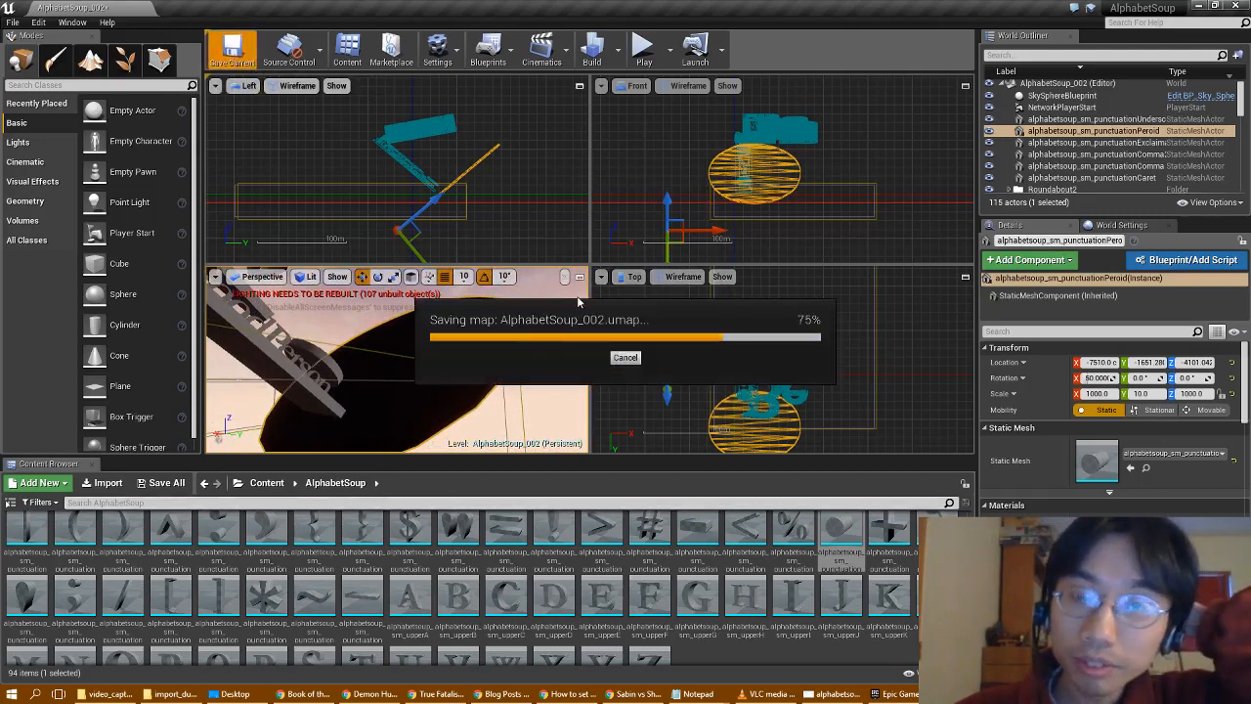
- Create a new material in the Materials_experiments folder, opening and closing its editor without edits
{"action": "left_click", "coordinate": [264, 483]}
{"action": "double_click", "coordinate": [218, 528]}
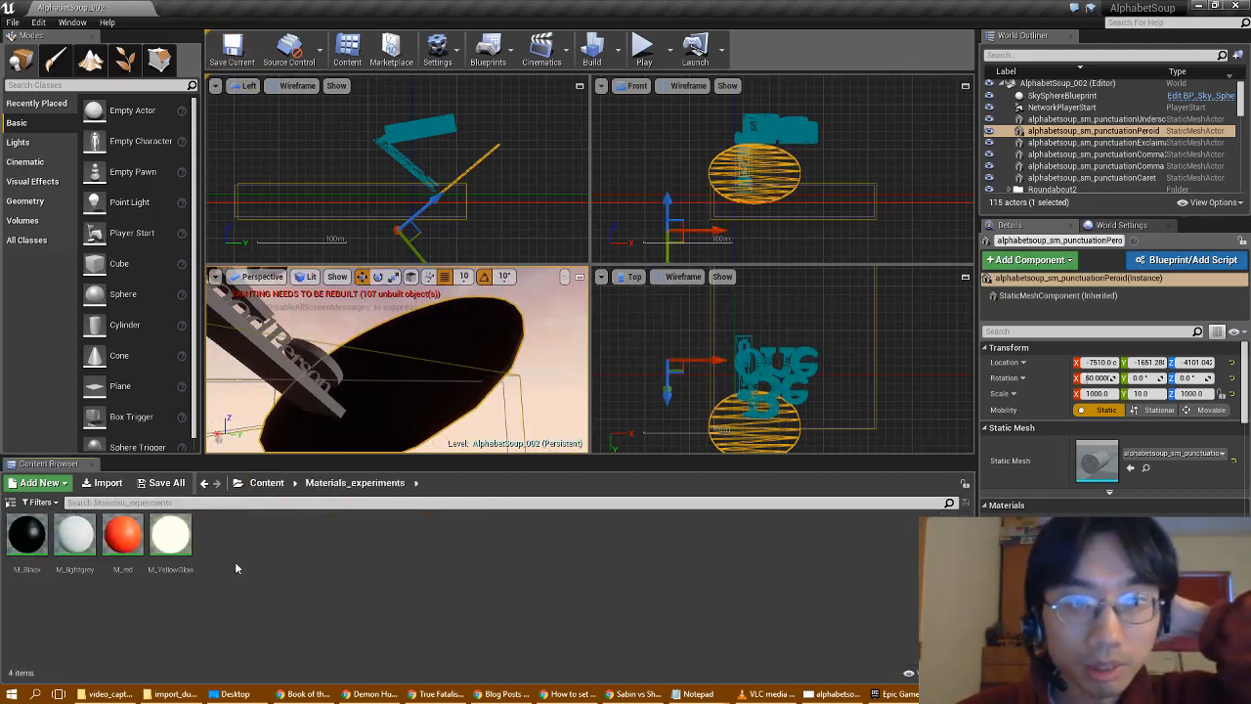
{"action": "right_click", "coordinate": [257, 546]}
{"action": "left_click", "coordinate": [298, 332]}
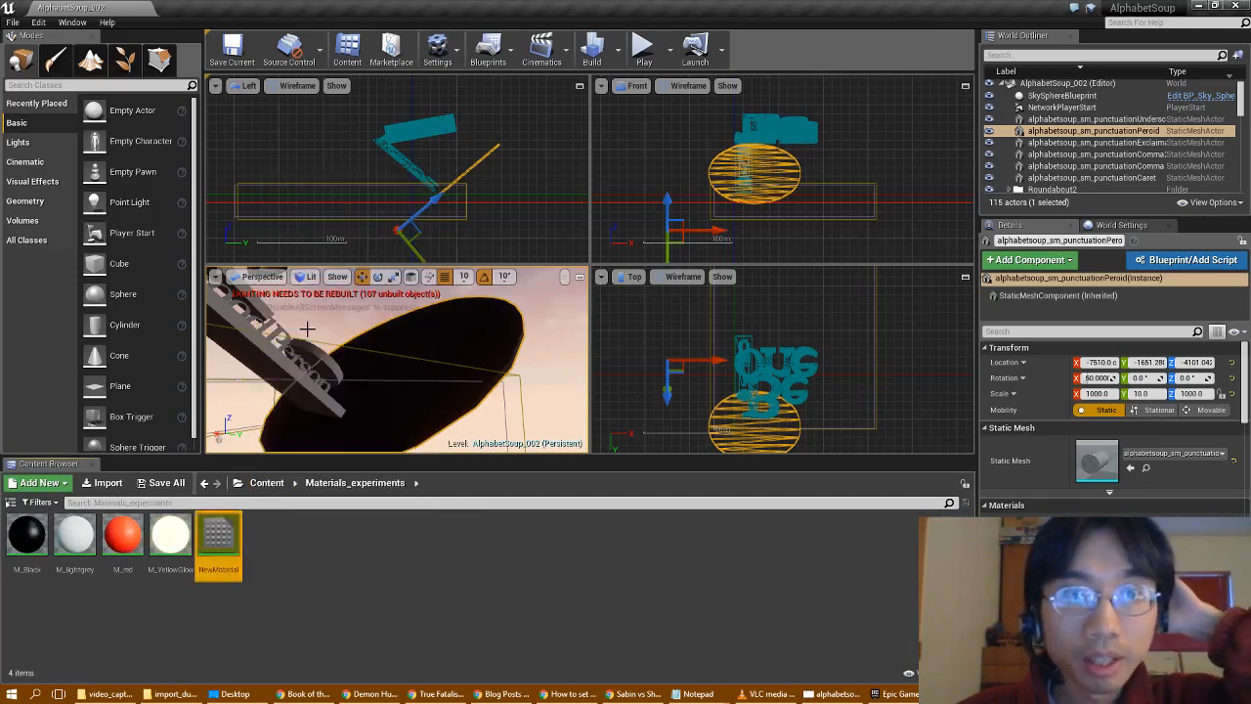
{"action": "double_click", "coordinate": [220, 533]}
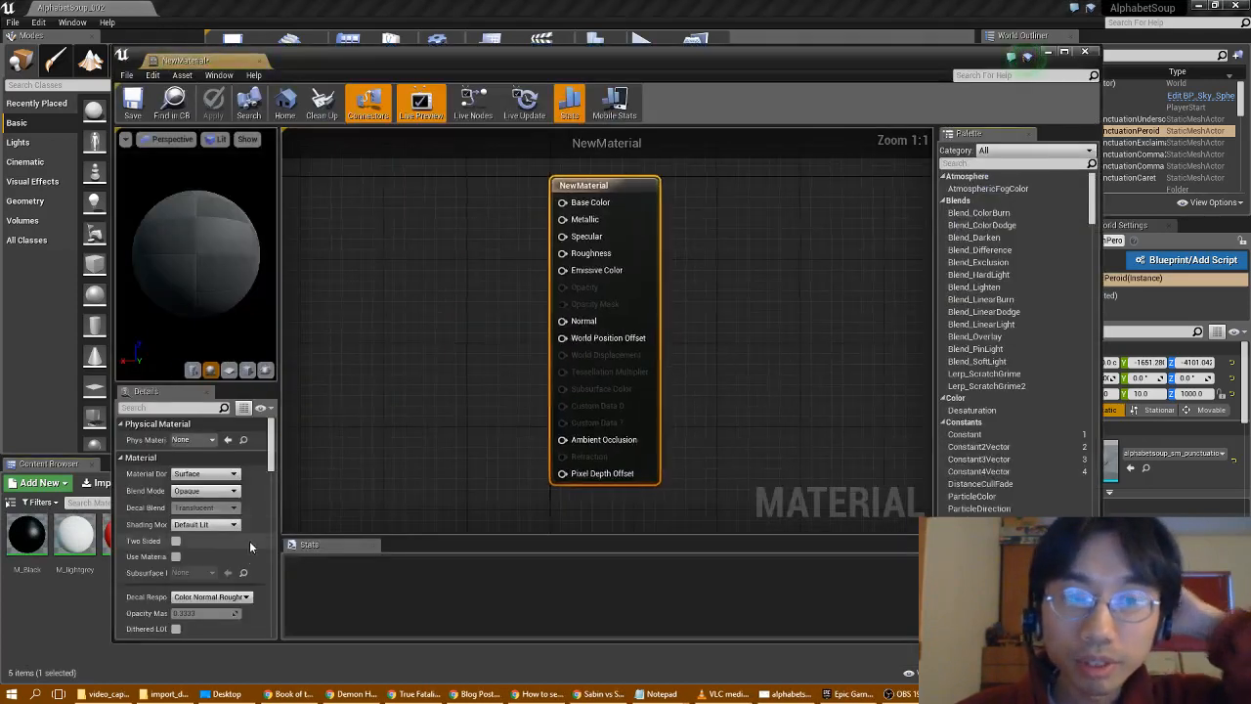
{"action": "left_click", "coordinate": [1082, 53]}
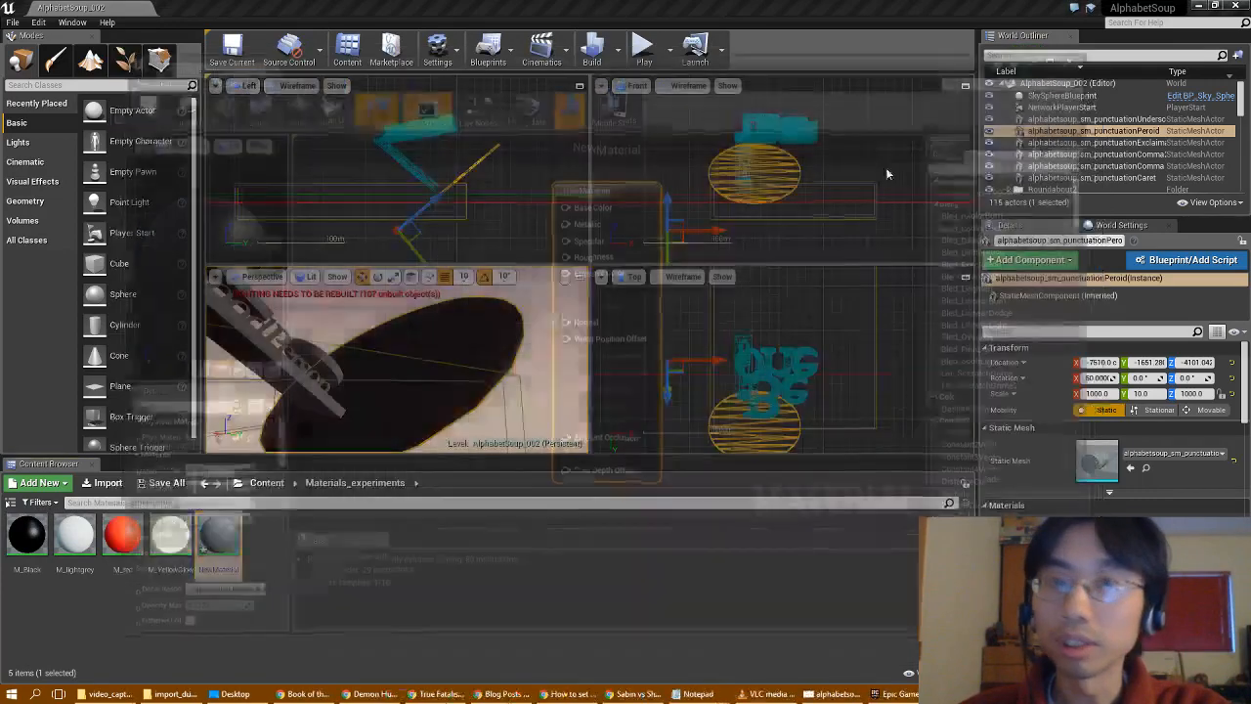
- Rename the new material as M_mirror
{"action": "right_click", "coordinate": [218, 570]}
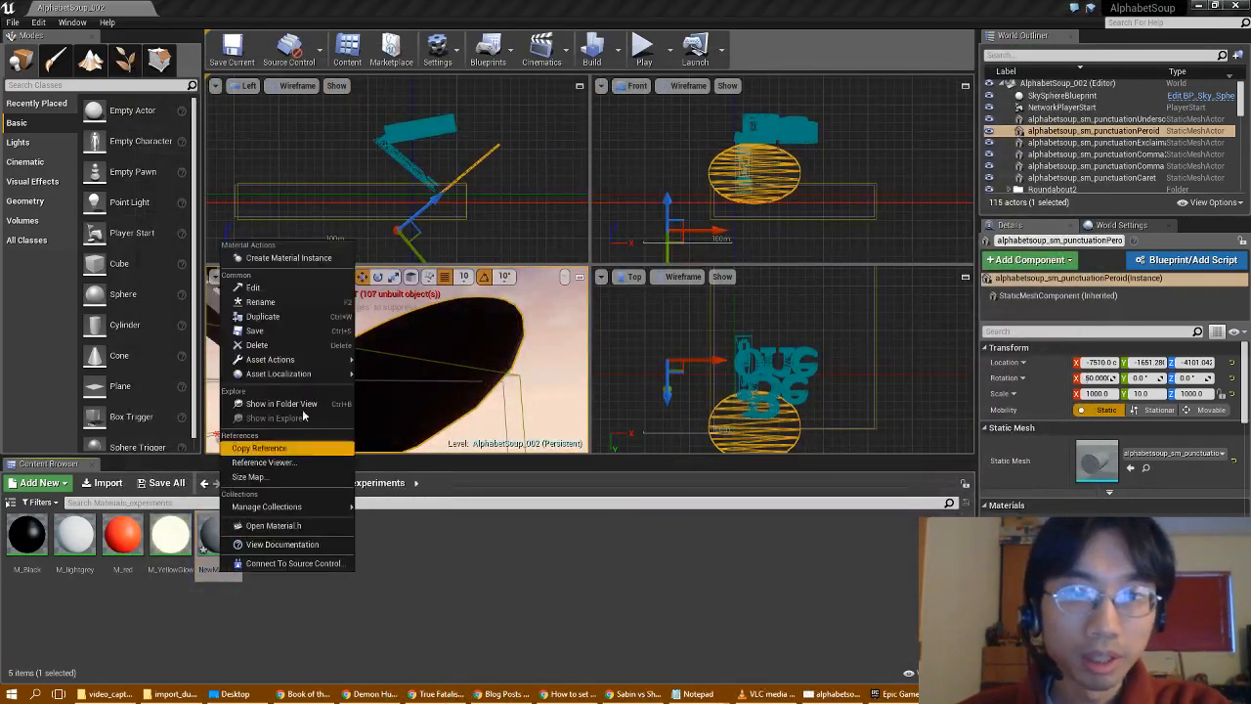
{"action": "left_click", "coordinate": [296, 304]}
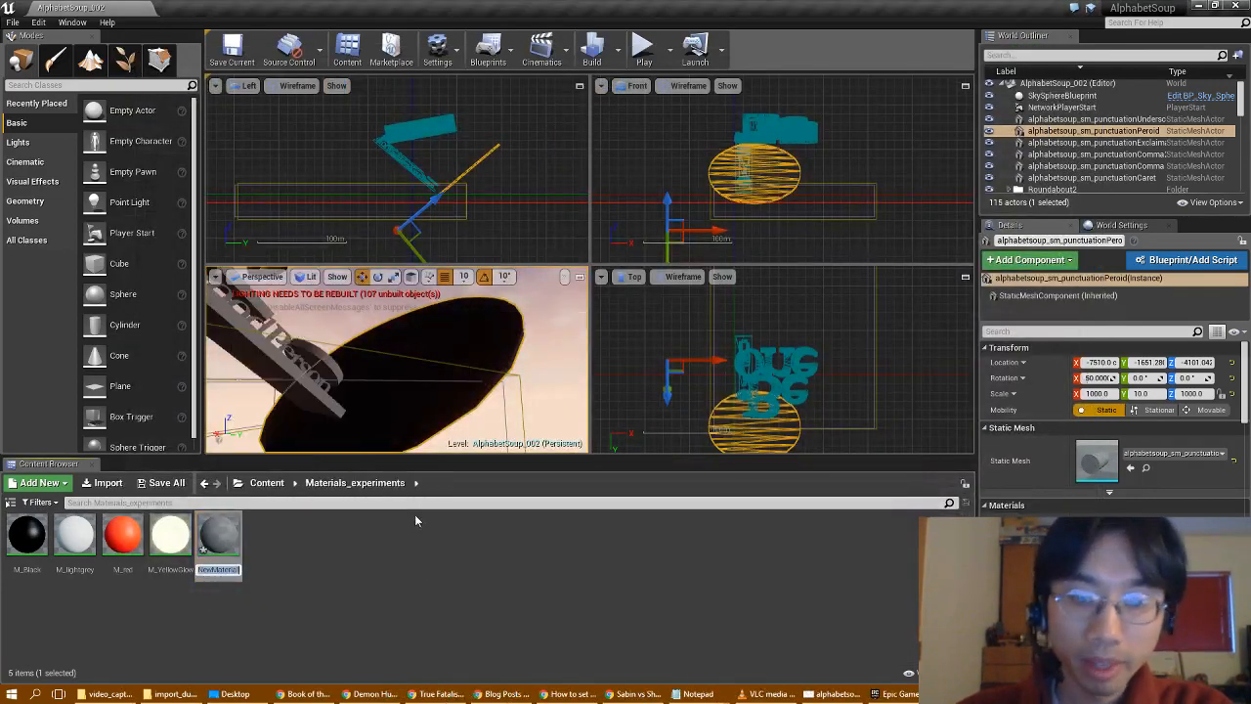
{"action": "type", "text": "M_"}
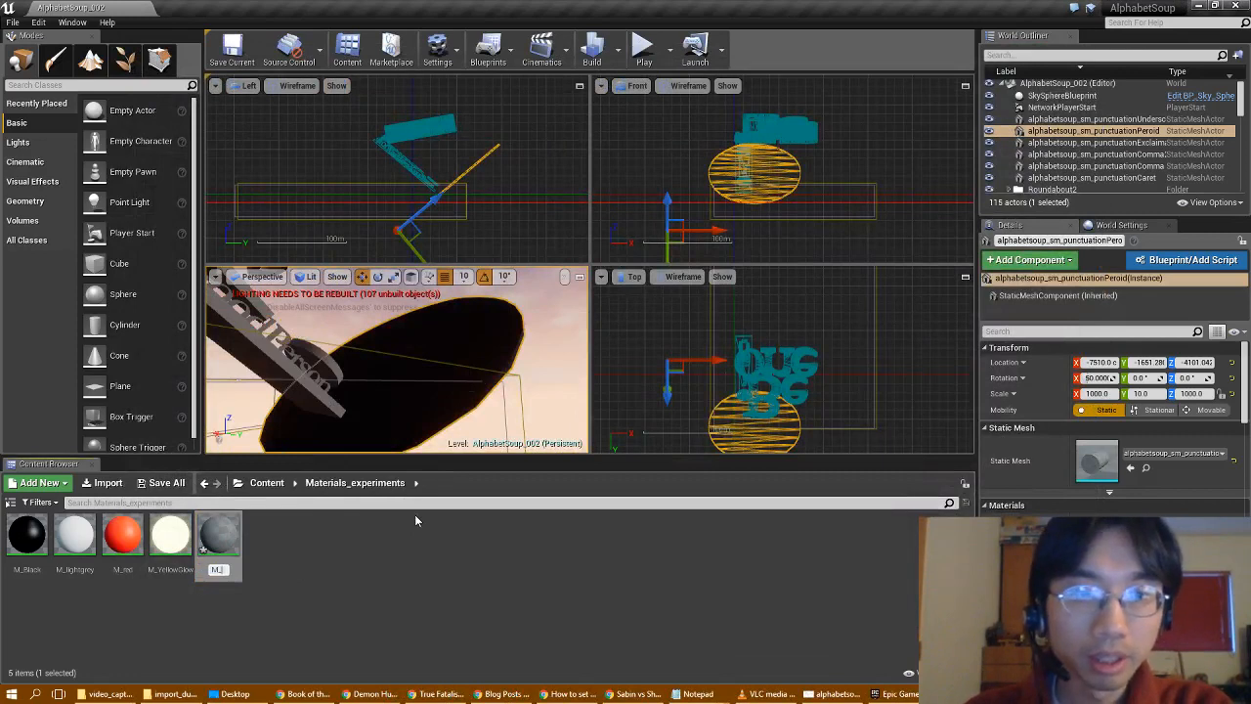
{"action": "type", "text": "mirror"}
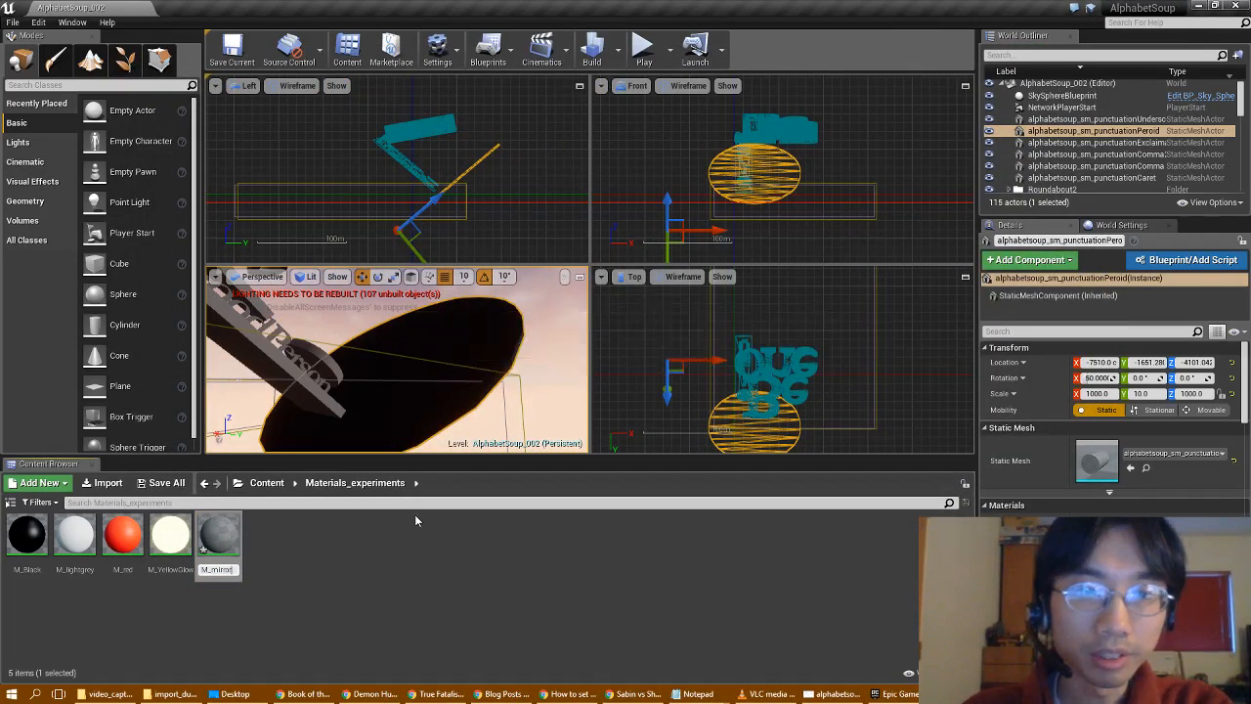
{"action": "key", "text": "Return"}
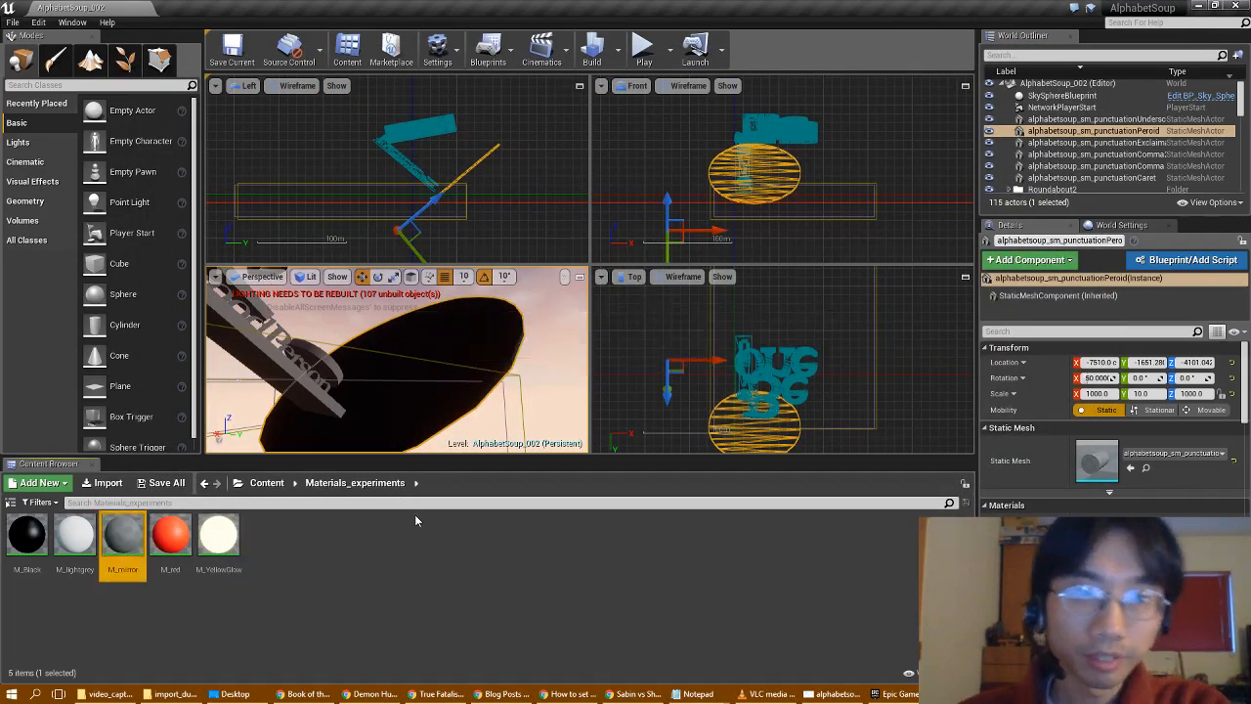
- Add a Constant node with value 1 to the M_mirror material graph and connect it to the Metallic input
{"action": "double_click", "coordinate": [122, 536]}
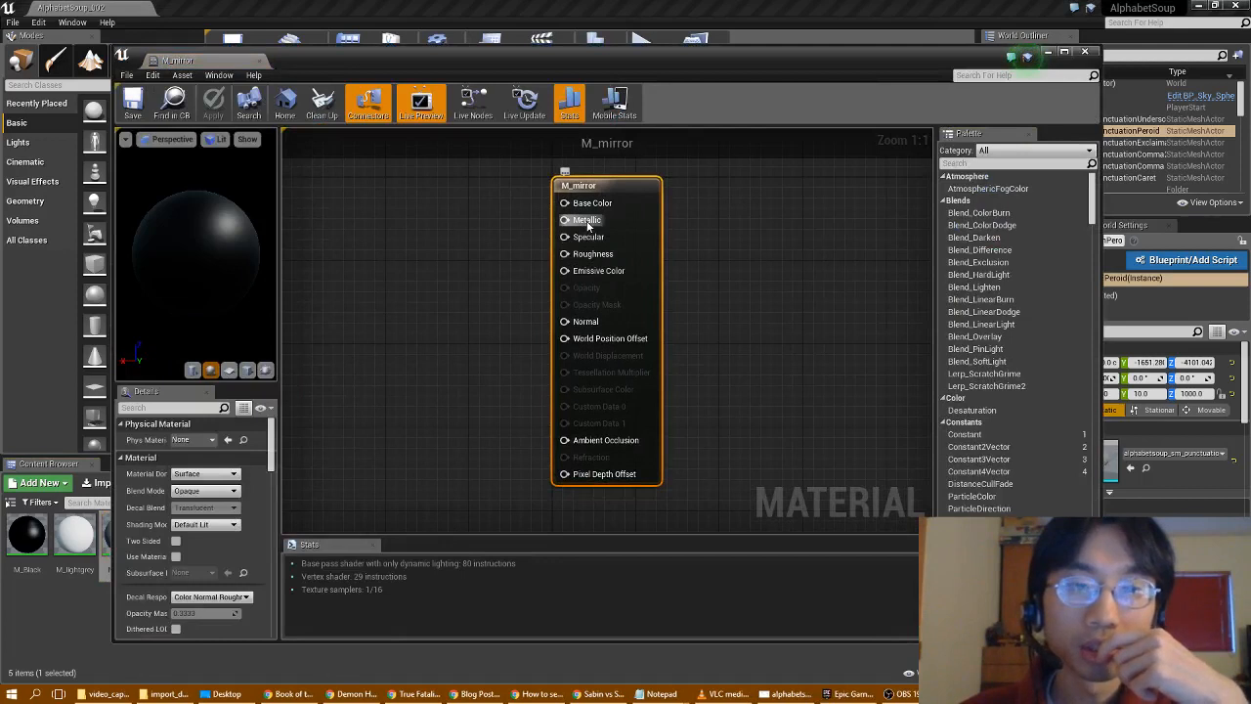
{"action": "right_click", "coordinate": [494, 260]}
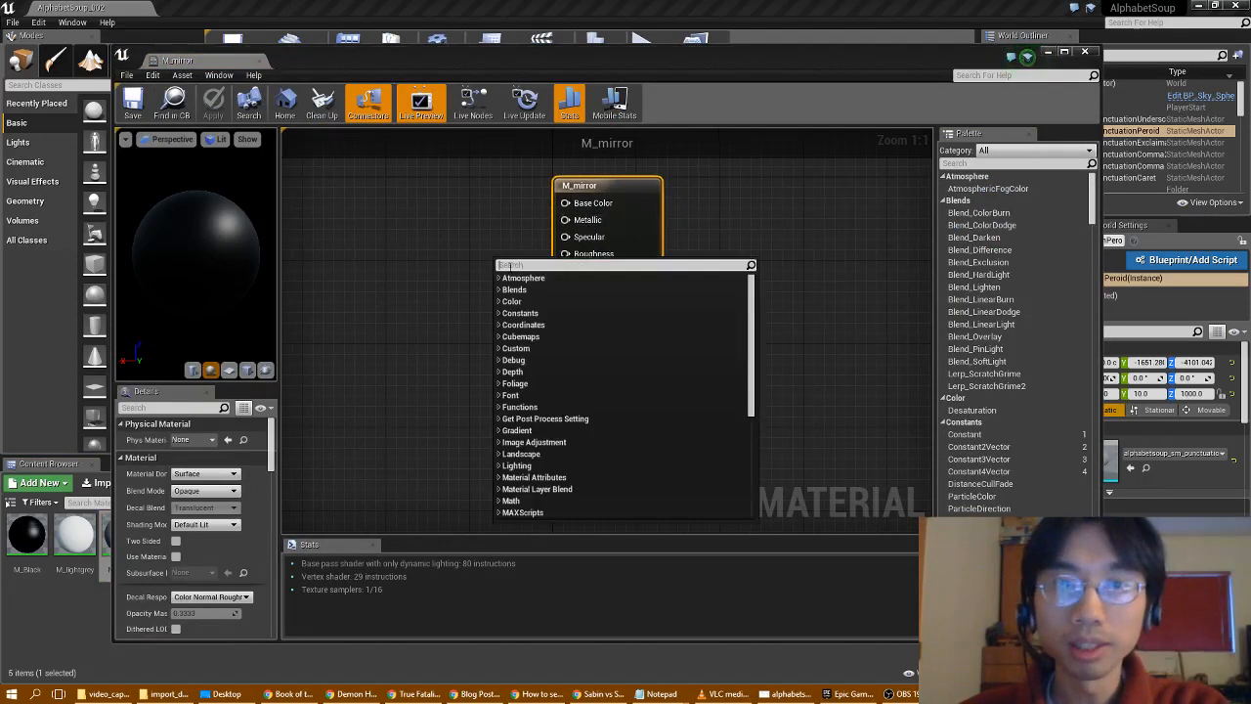
{"action": "left_click", "coordinate": [499, 313]}
{"action": "left_click", "coordinate": [510, 325]}
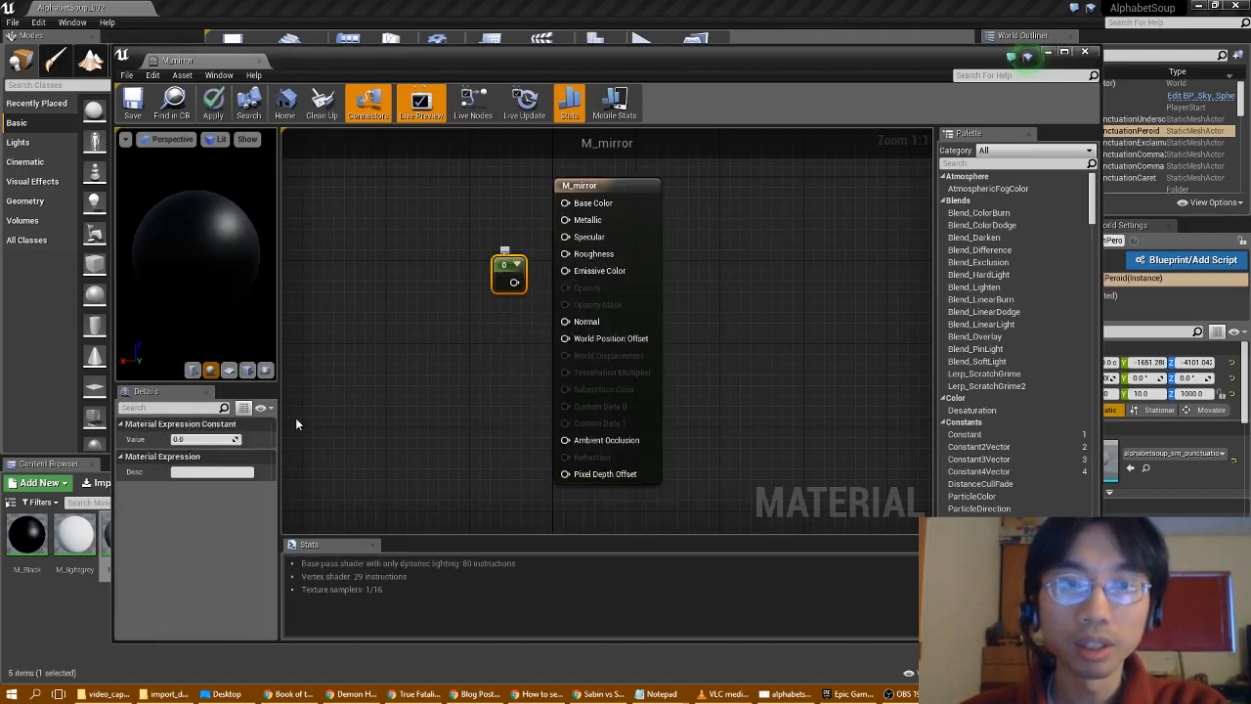
{"action": "left_click_drag", "start_coordinate": [223, 438], "coordinate": [213, 440]}
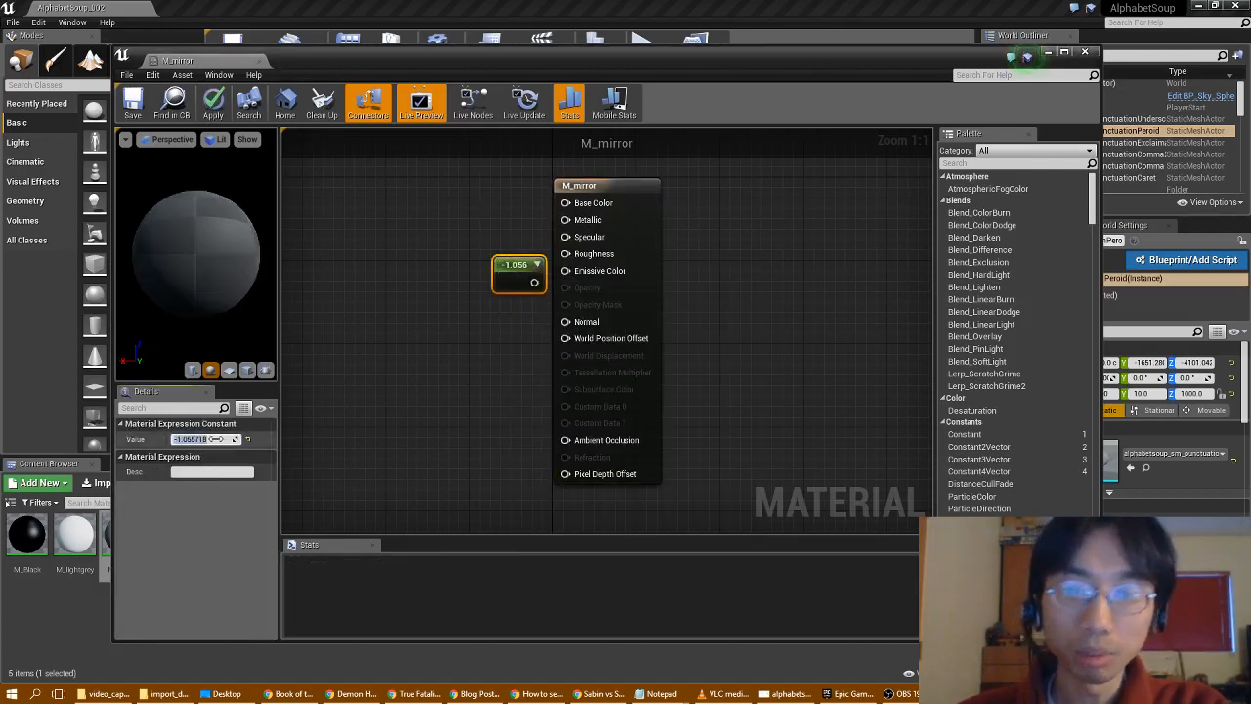
{"action": "type", "text": "1"}
{"action": "key", "text": "Return"}
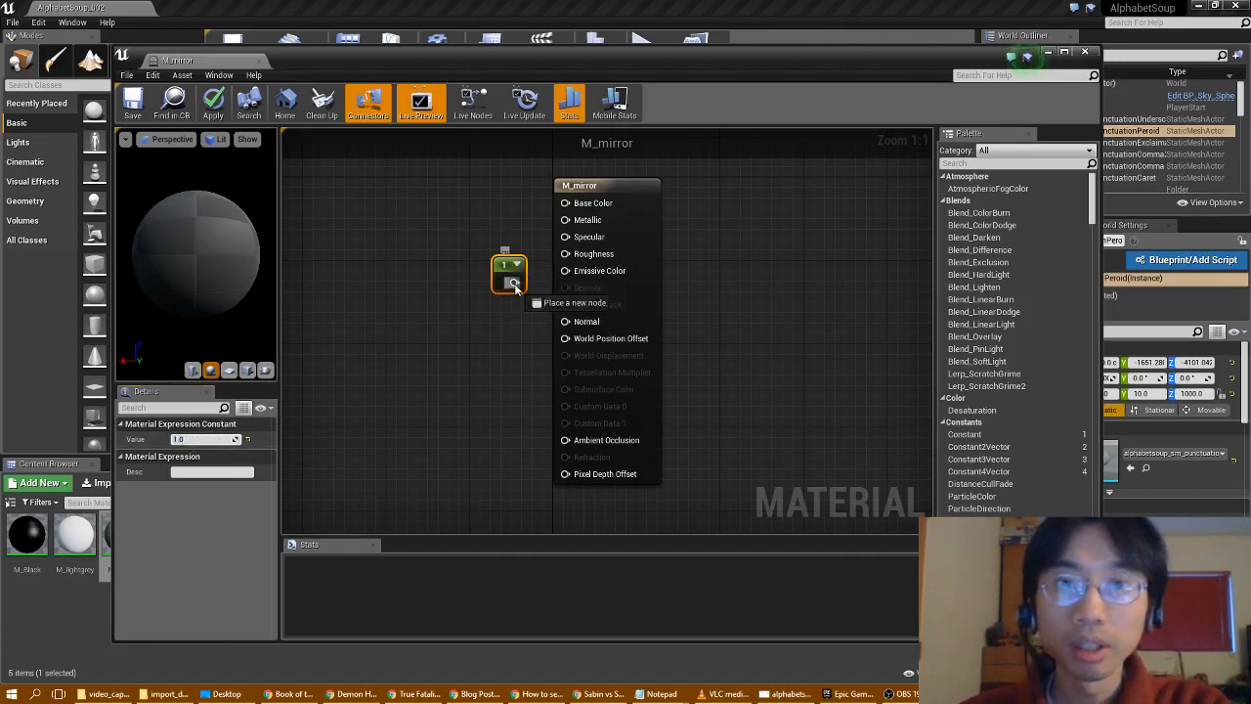
{"action": "left_click_drag", "start_coordinate": [515, 284], "coordinate": [551, 231]}
{"action": "left_click_drag", "start_coordinate": [498, 265], "coordinate": [425, 261]}
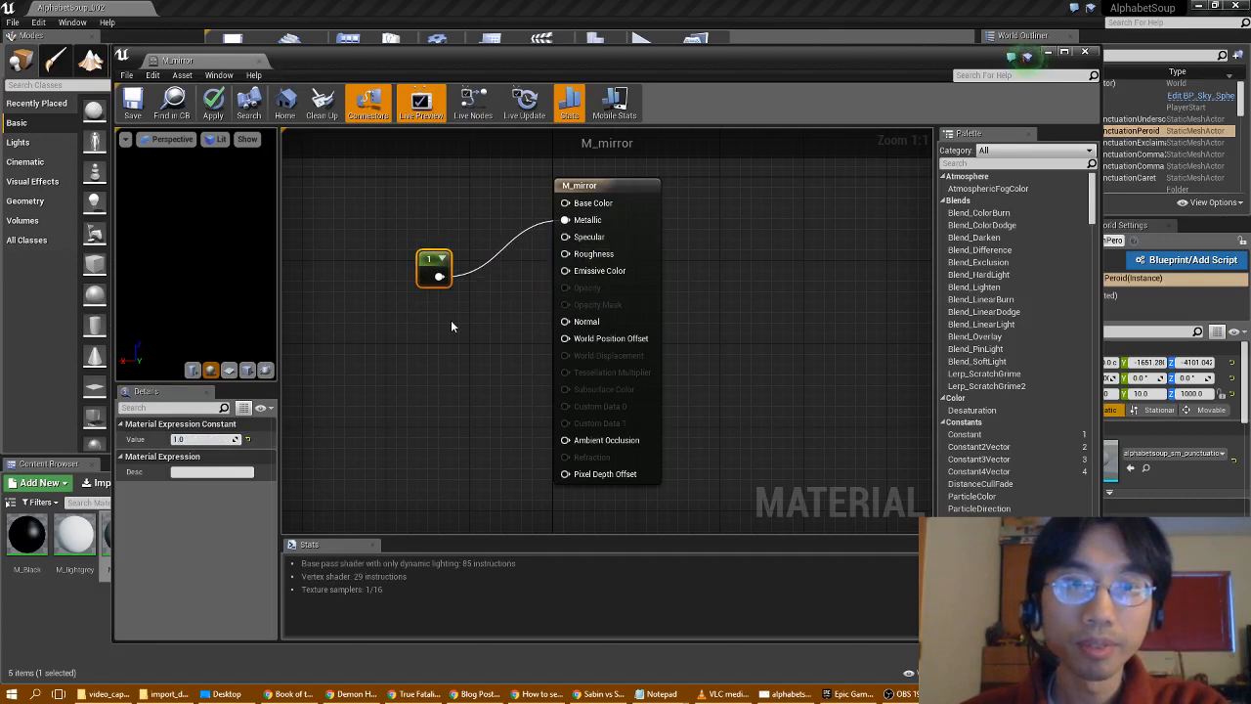
- Preview M_mirror on a cube, set the Metallic constant to 0.7, and inspect the preview from another angle
{"action": "left_click", "coordinate": [247, 371]}
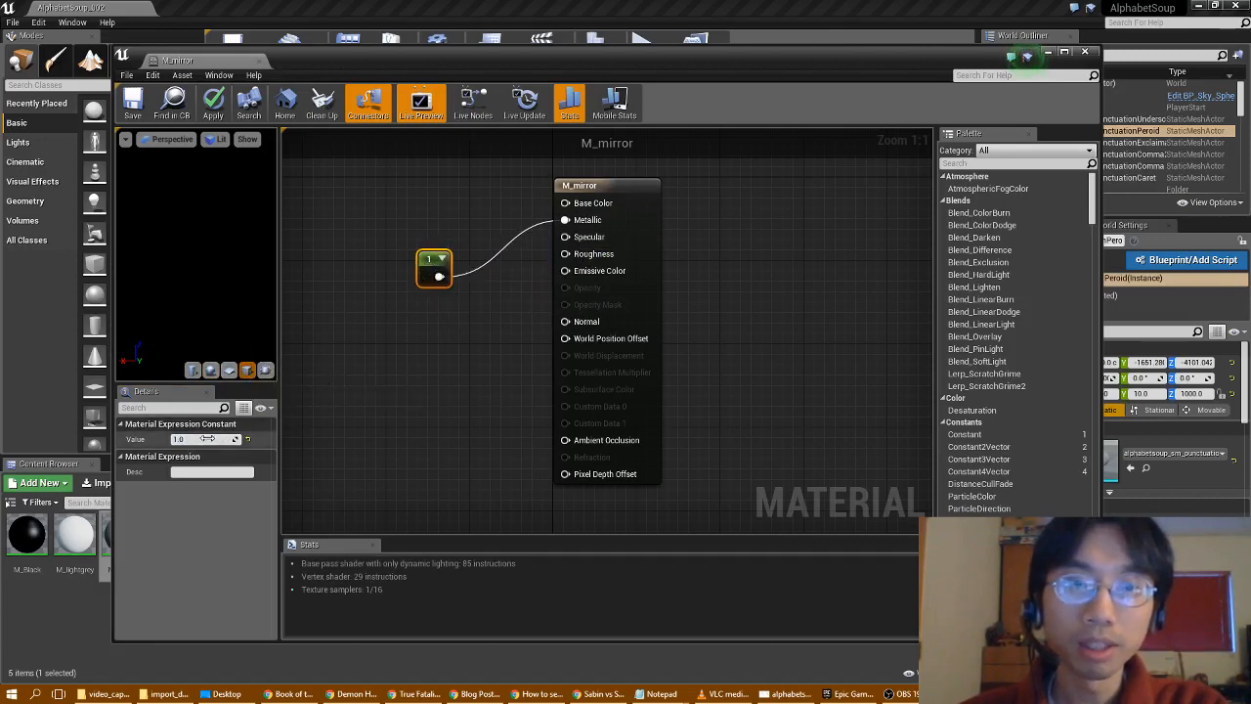
{"action": "left_click_drag", "start_coordinate": [211, 439], "coordinate": [204, 439]}
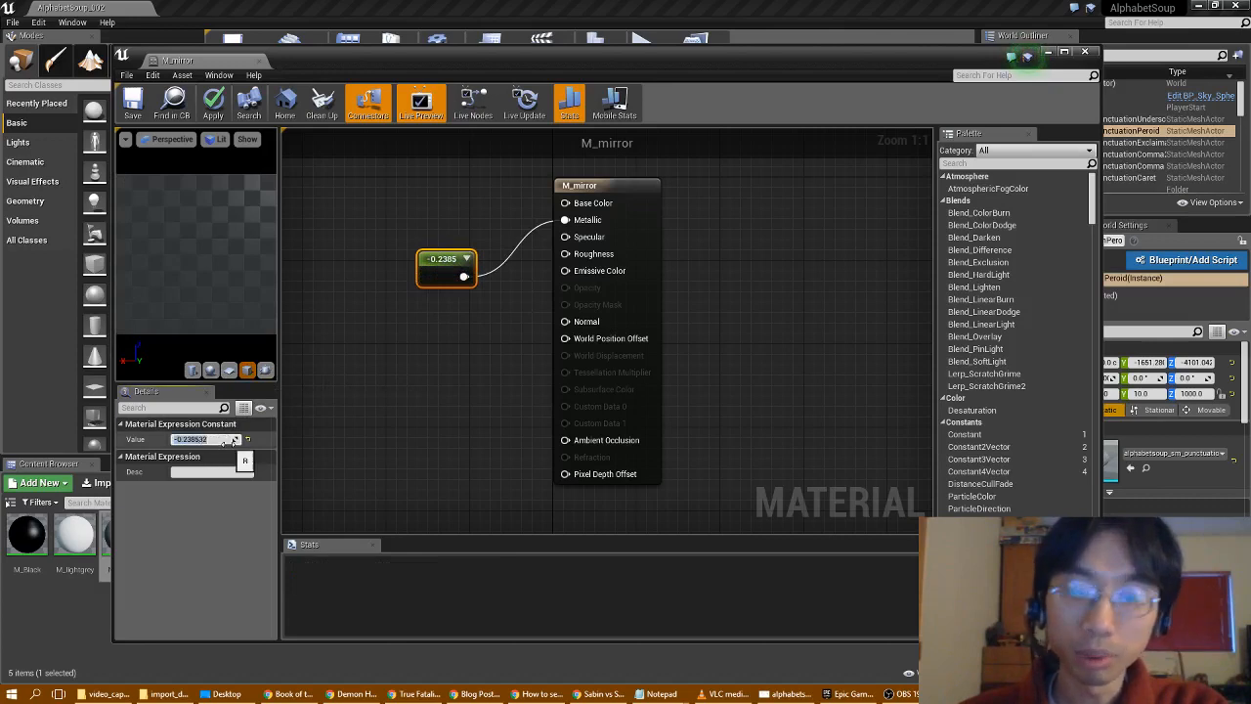
{"action": "key", "text": "BackSpace"}
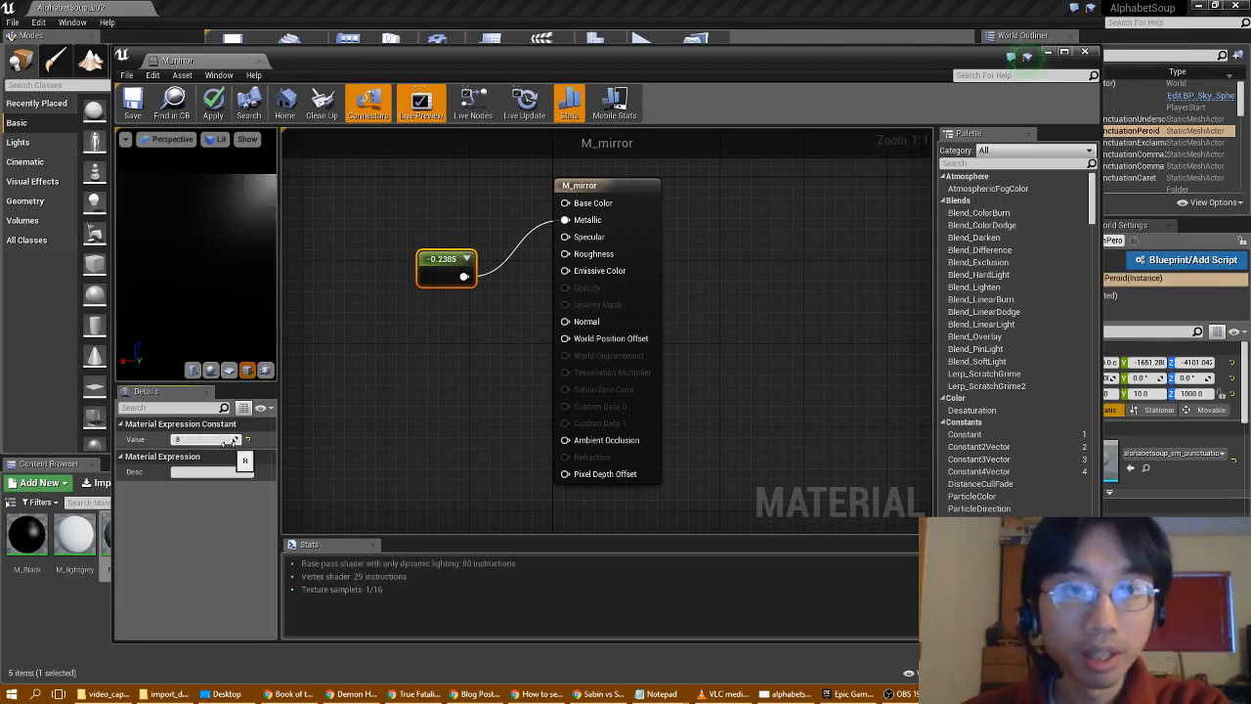
{"action": "type", "text": "0.7"}
{"action": "key", "text": "Return"}
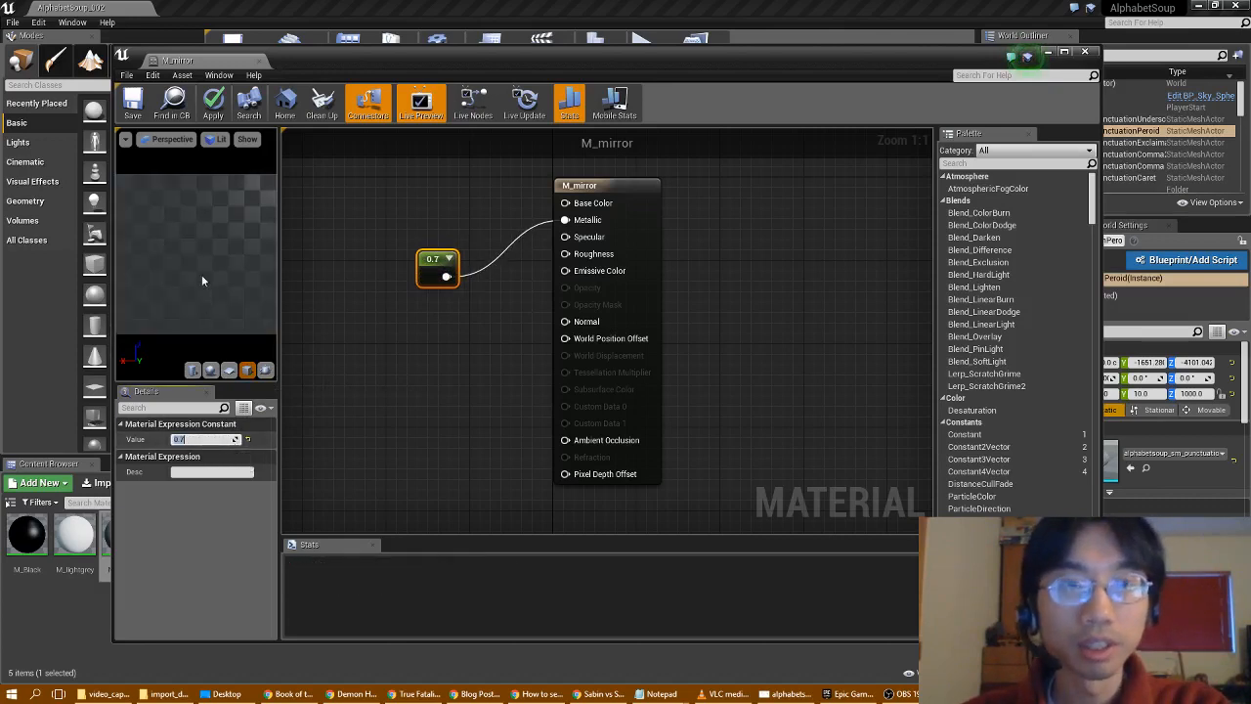
{"action": "left_click_drag", "start_coordinate": [204, 280], "coordinate": [239, 258]}
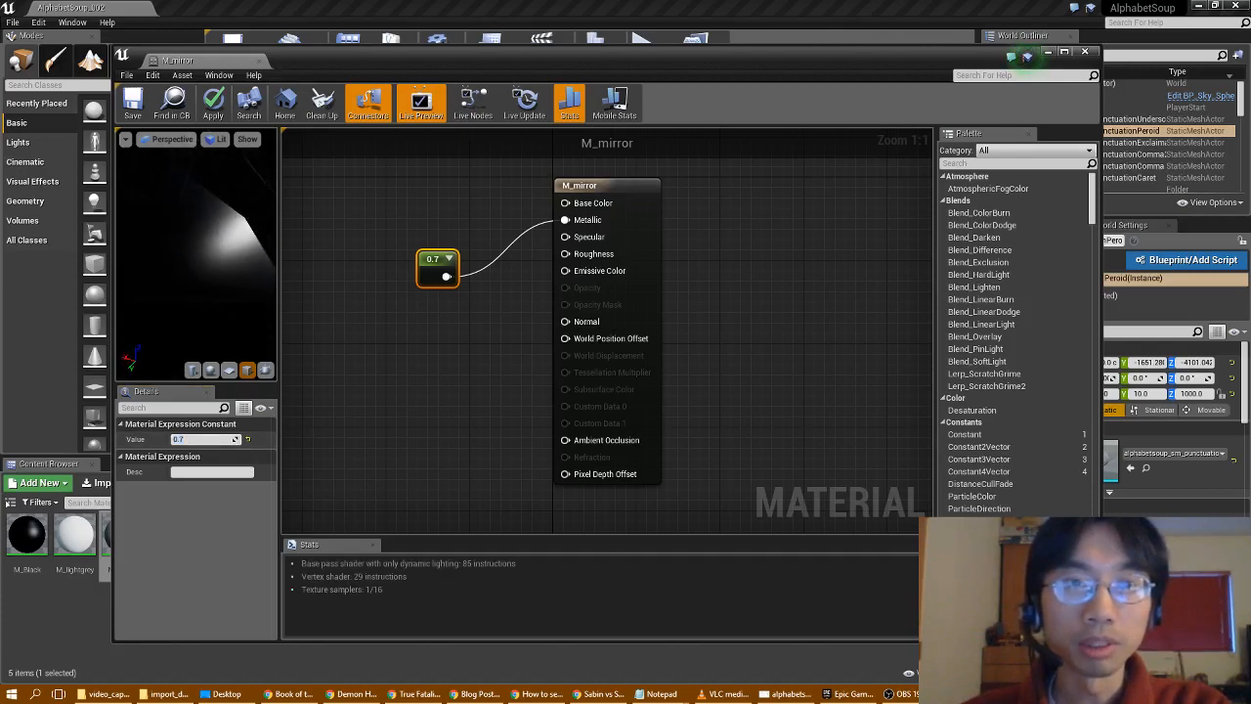
- Close the material editor applying the changes to M_mirror, and save both M_mirror and NewMaterial
{"action": "left_click", "coordinate": [1084, 54]}
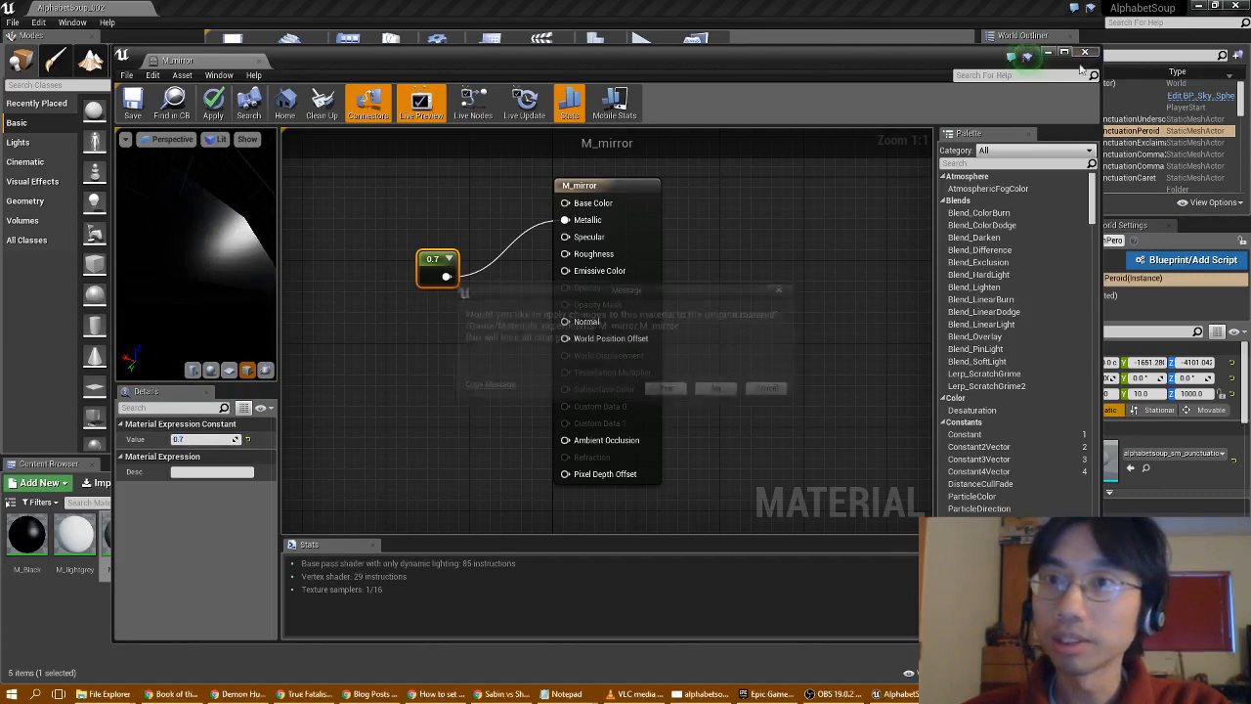
{"action": "left_click", "coordinate": [670, 390]}
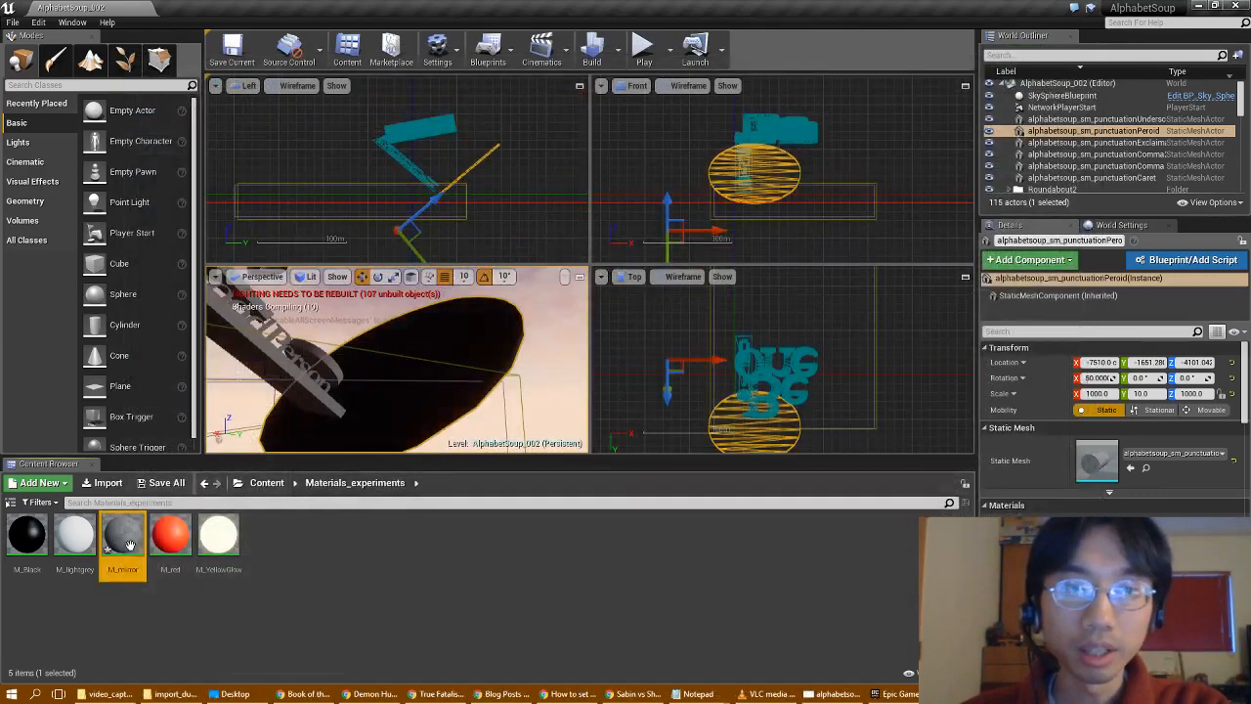
{"action": "key", "text": "ctrl+shift+s"}
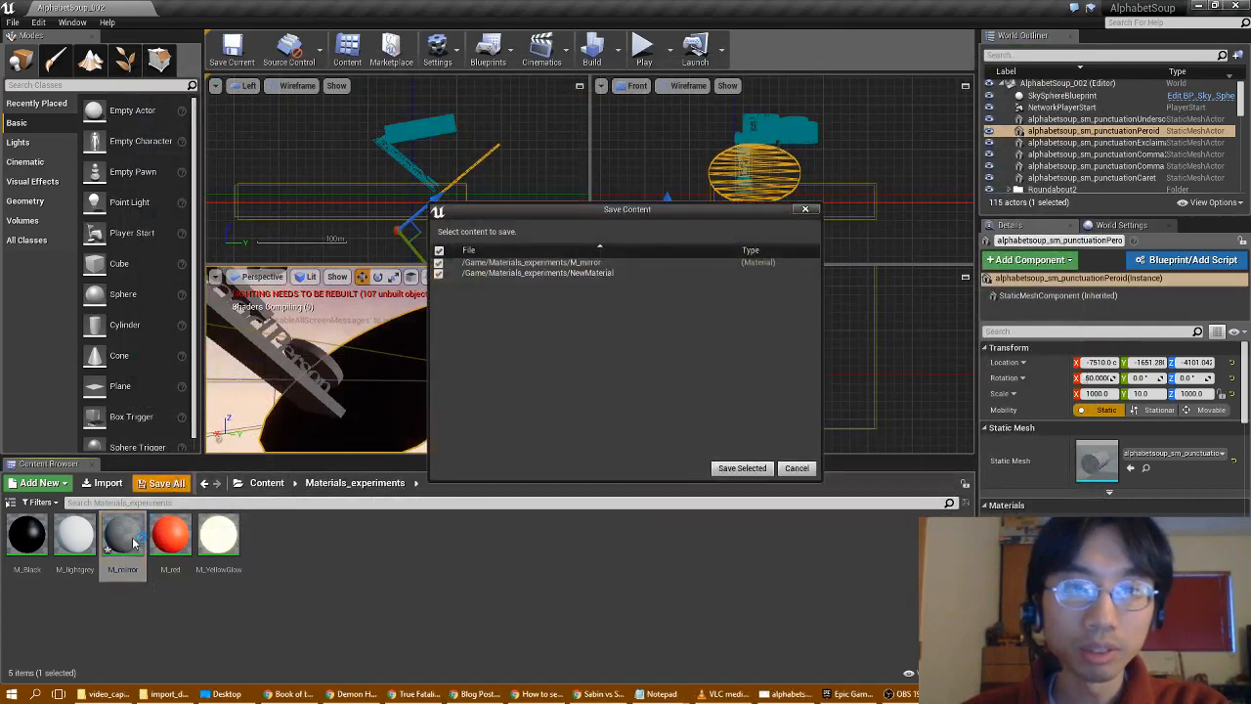
{"action": "left_click", "coordinate": [716, 470]}
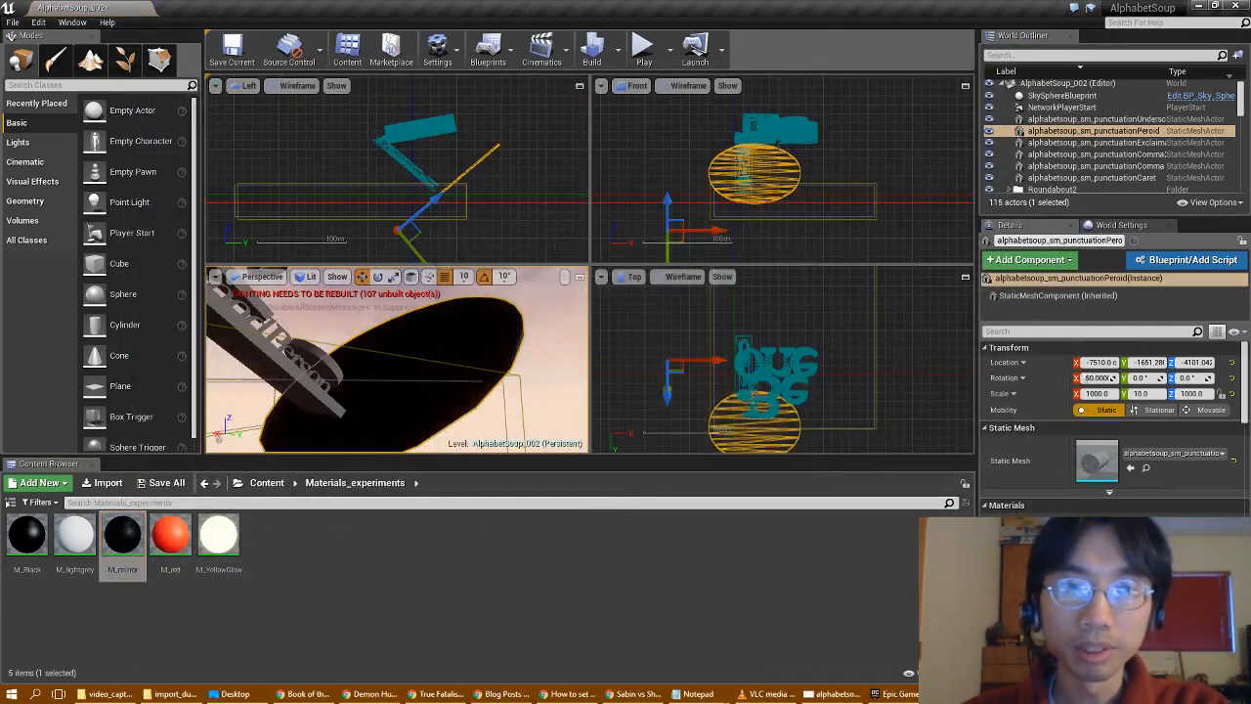
- Move the SphereReflectionCapture in the RenderFX folder among the letter meshes, to about X 3486, Y 3124, Z 4424 cm
{"action": "mouse_move", "coordinate": [401, 362]}
{"action": "right_mouse_down"}
{"action": "mouse_move", "coordinate": [318, 365]}
{"action": "mouse_move", "coordinate": [322, 347]}
{"action": "mouse_move", "coordinate": [342, 342]}
{"action": "mouse_move", "coordinate": [299, 323]}
{"action": "mouse_move", "coordinate": [391, 350]}
{"action": "right_mouse_up"}
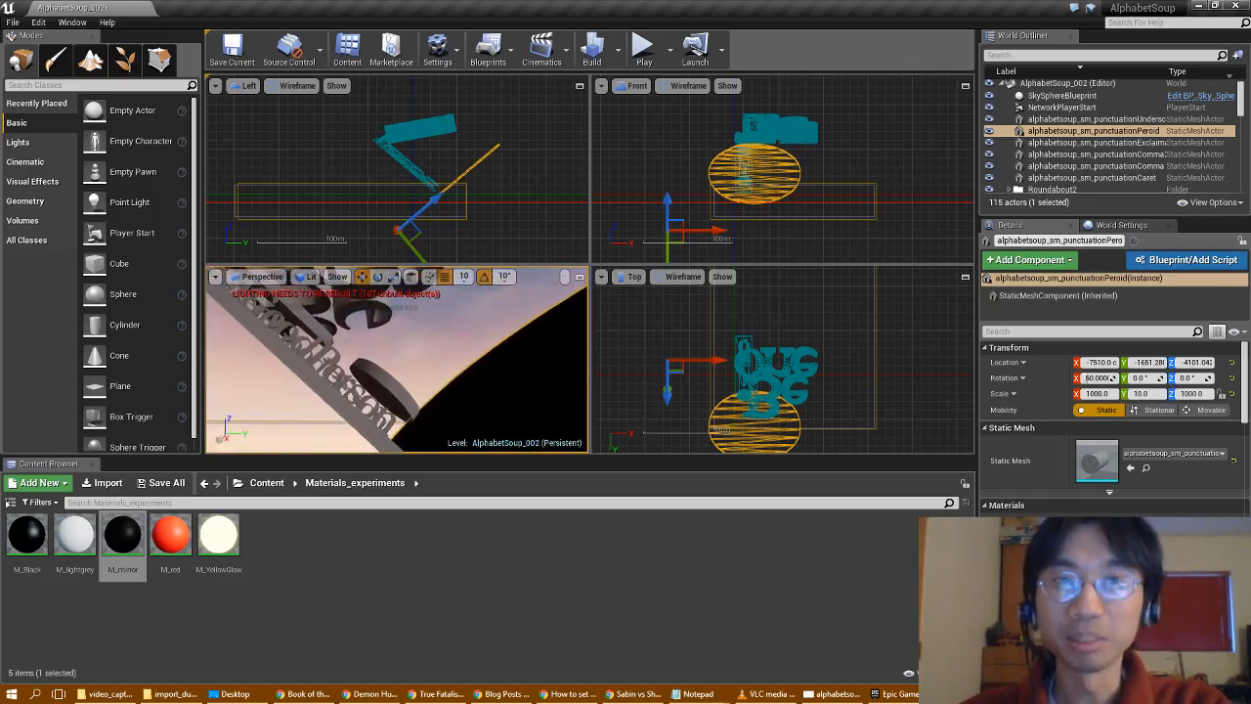
{"action": "scroll", "coordinate": [1122, 181], "scroll_direction": "down", "scroll_amount": 10}
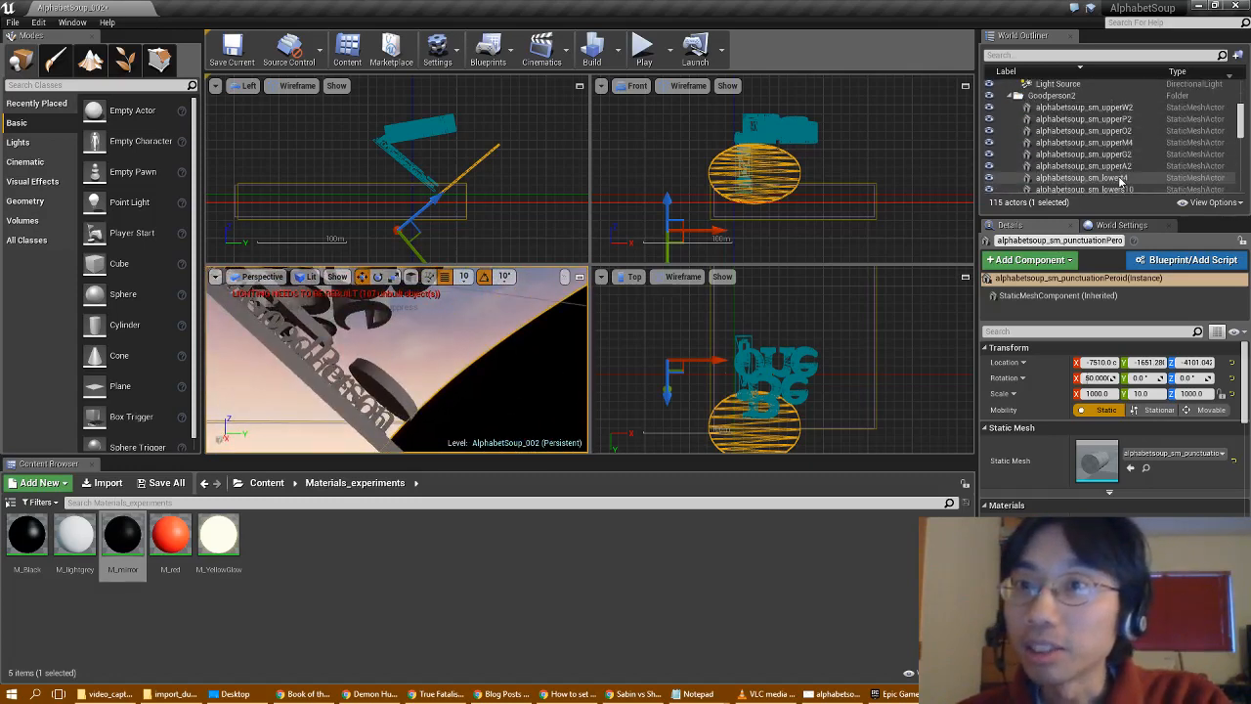
{"action": "scroll", "coordinate": [1122, 181], "scroll_direction": "up", "scroll_amount": 3}
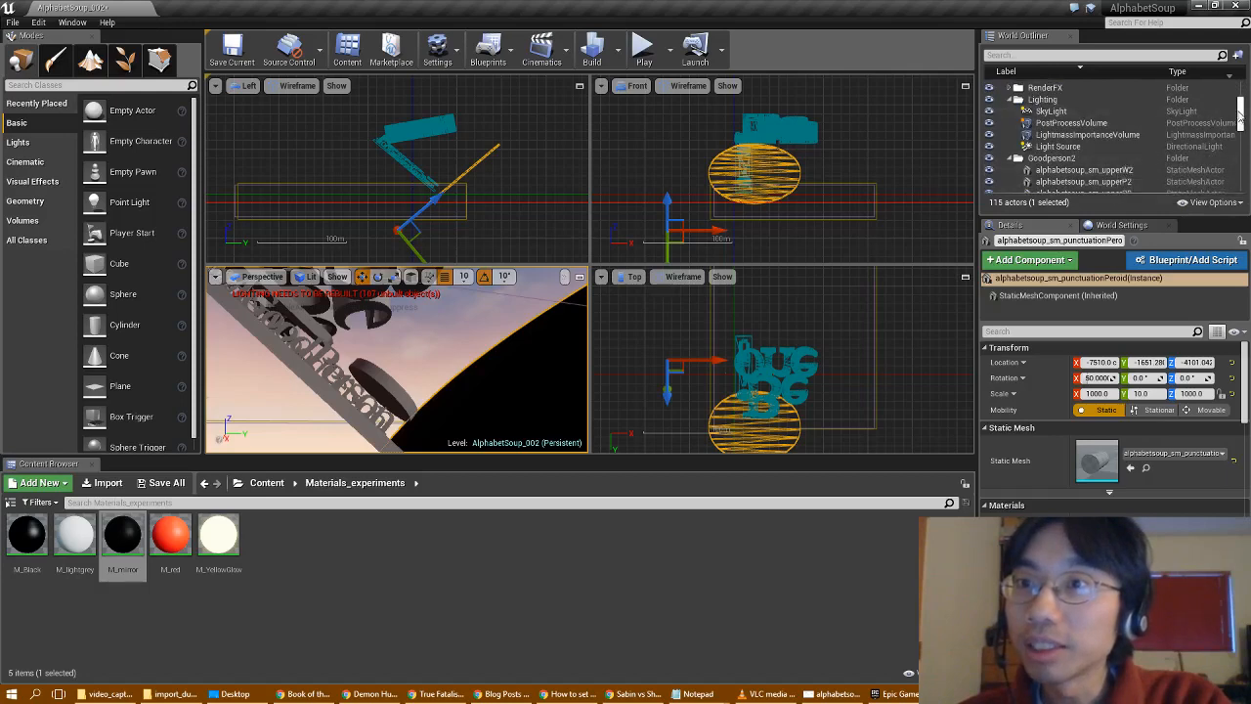
{"action": "mouse_move", "coordinate": [1239, 115]}
{"action": "left_mouse_down"}
{"action": "mouse_move", "coordinate": [1244, 179]}
{"action": "mouse_move", "coordinate": [1240, 103]}
{"action": "left_mouse_up"}
{"action": "left_click", "coordinate": [1036, 156]}
{"action": "left_click", "coordinate": [1009, 156]}
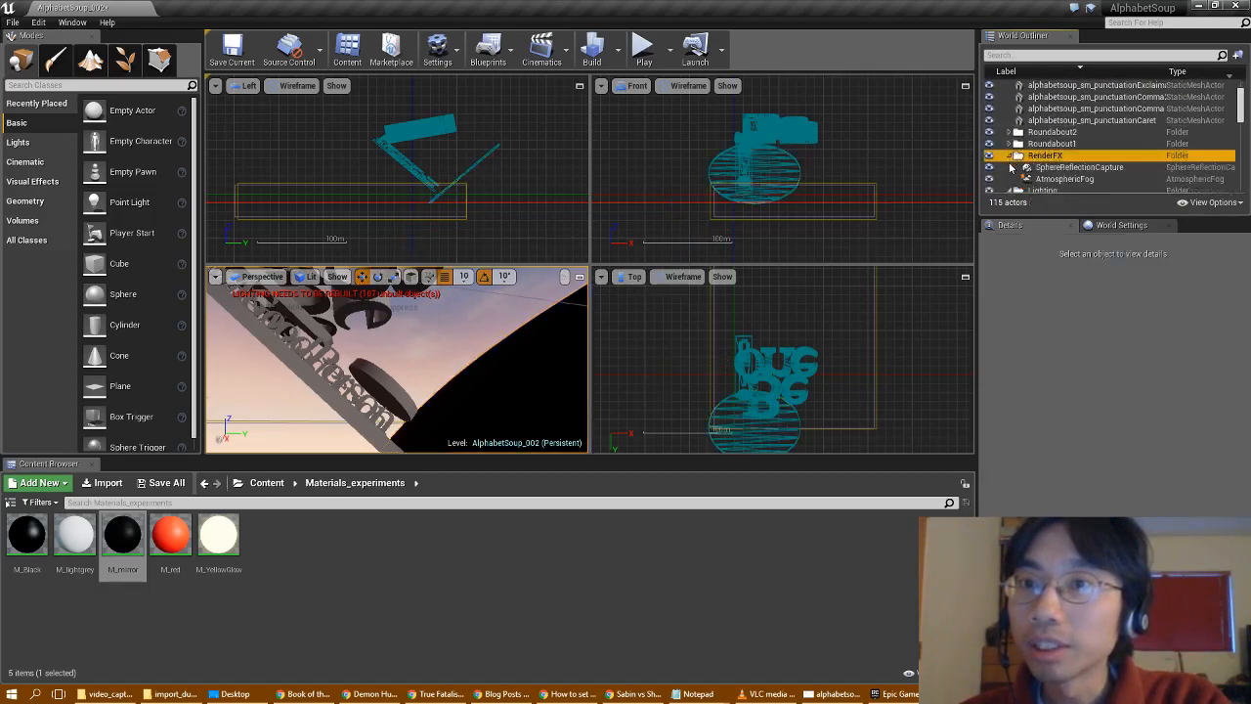
{"action": "left_click", "coordinate": [1073, 167]}
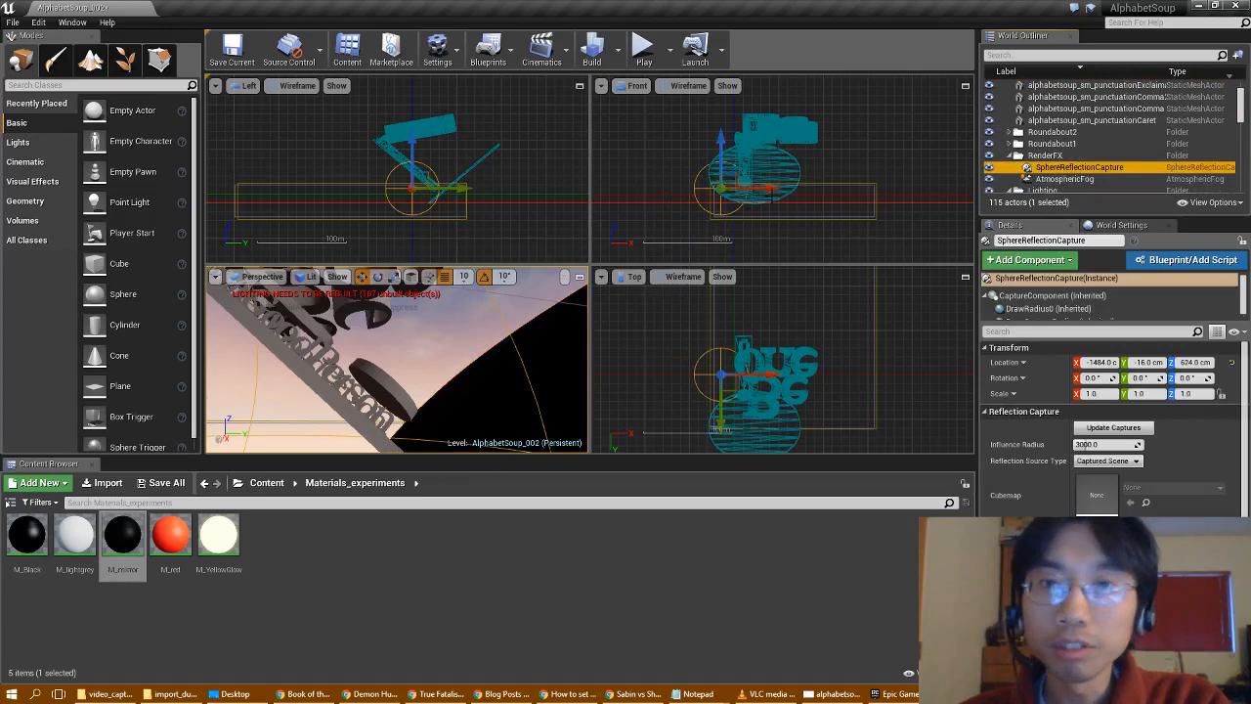
{"action": "left_click_drag", "start_coordinate": [771, 188], "coordinate": [814, 189]}
{"action": "left_click_drag", "start_coordinate": [412, 144], "coordinate": [425, 112]}
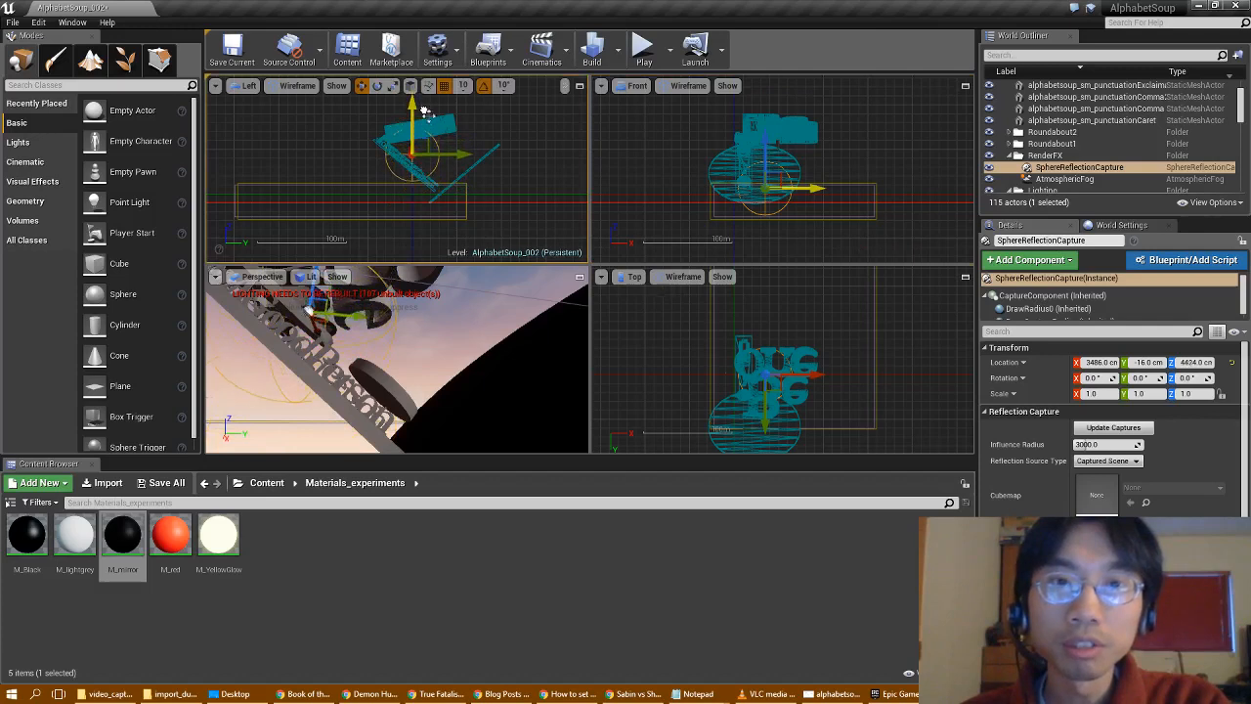
{"action": "left_click_drag", "start_coordinate": [462, 163], "coordinate": [491, 166]}
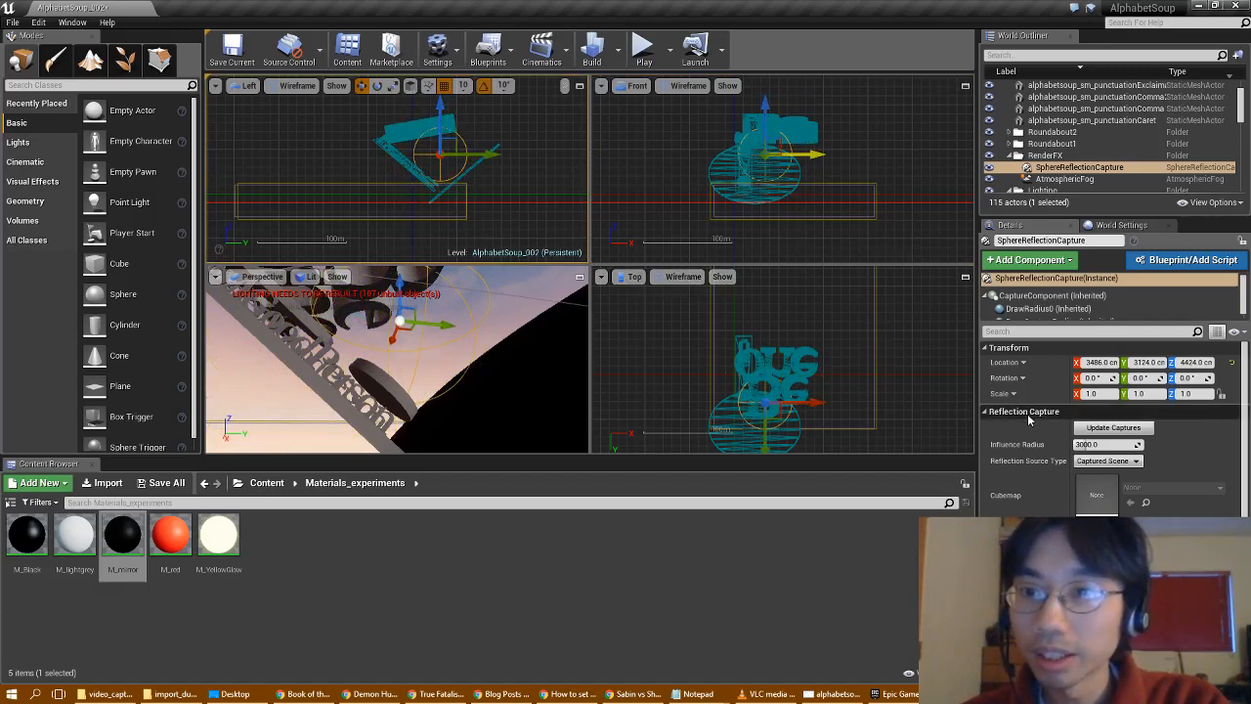
- Try influence radii of 6000 and 7000 for the sphere reflection capture
{"action": "left_click", "coordinate": [1085, 445]}
{"action": "left_click", "coordinate": [1081, 445]}
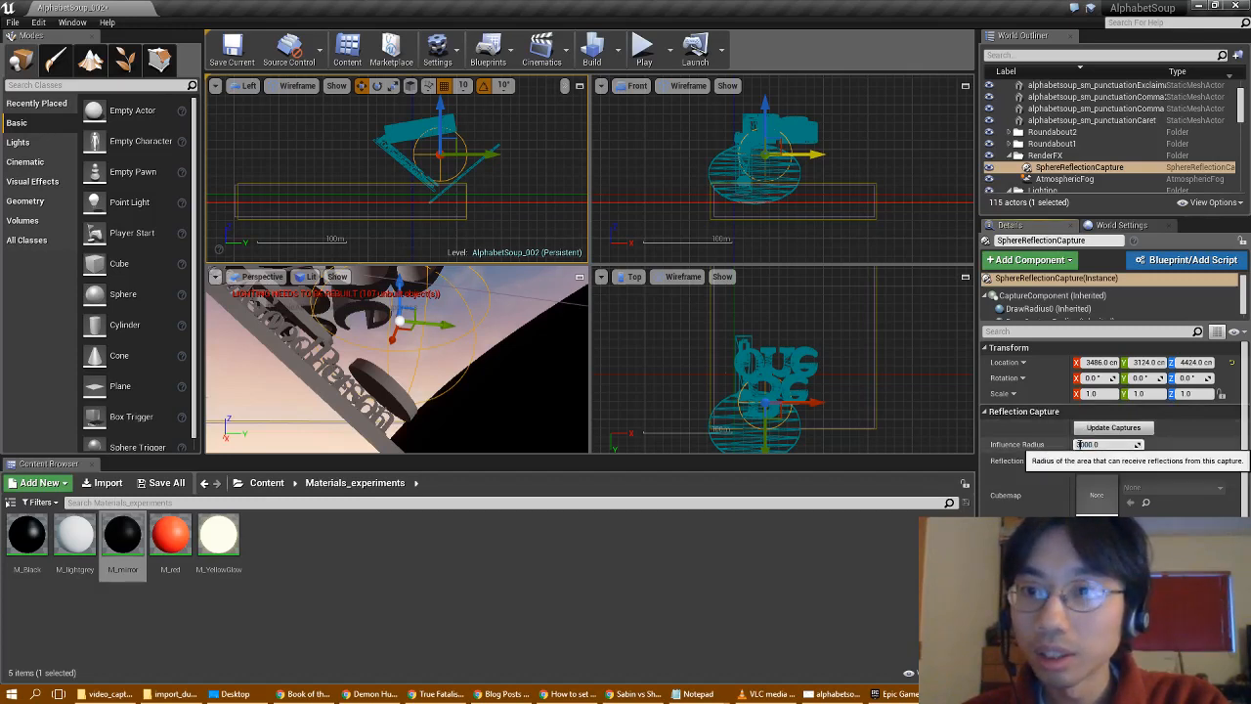
{"action": "left_click_drag", "start_coordinate": [1081, 444], "coordinate": [1052, 448]}
{"action": "type", "text": "6"}
{"action": "key", "text": "Return"}
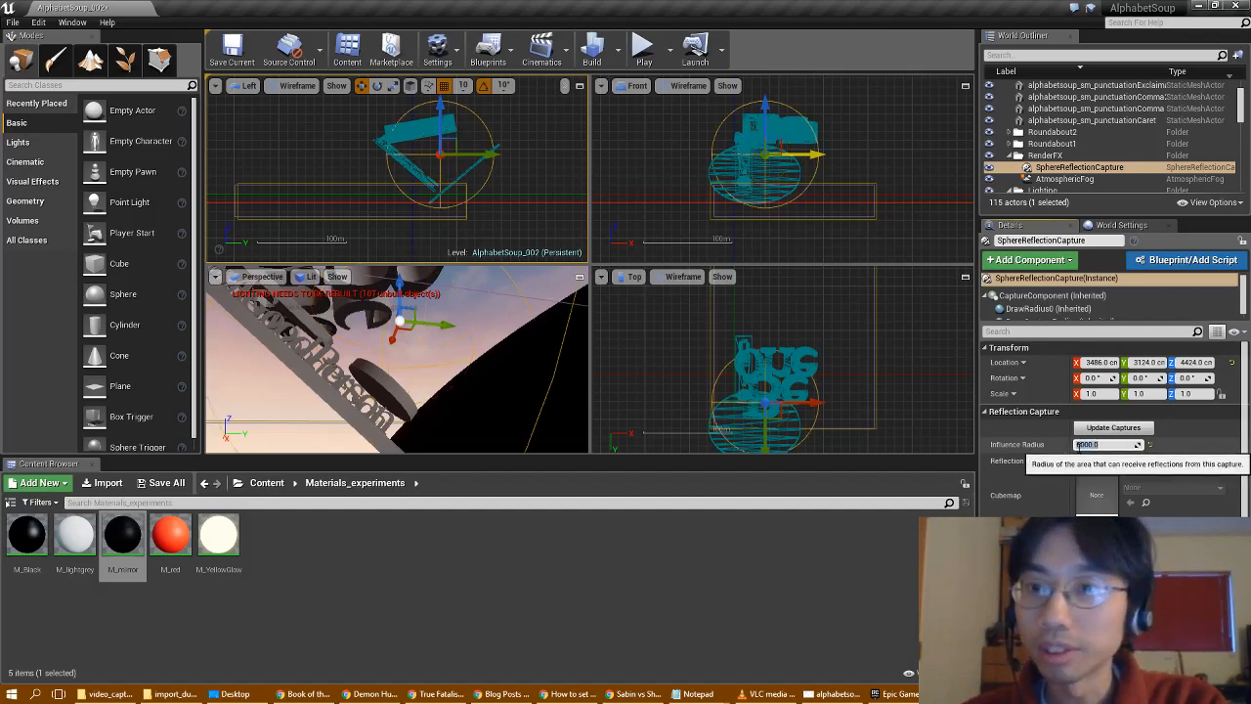
{"action": "left_click", "coordinate": [1076, 445]}
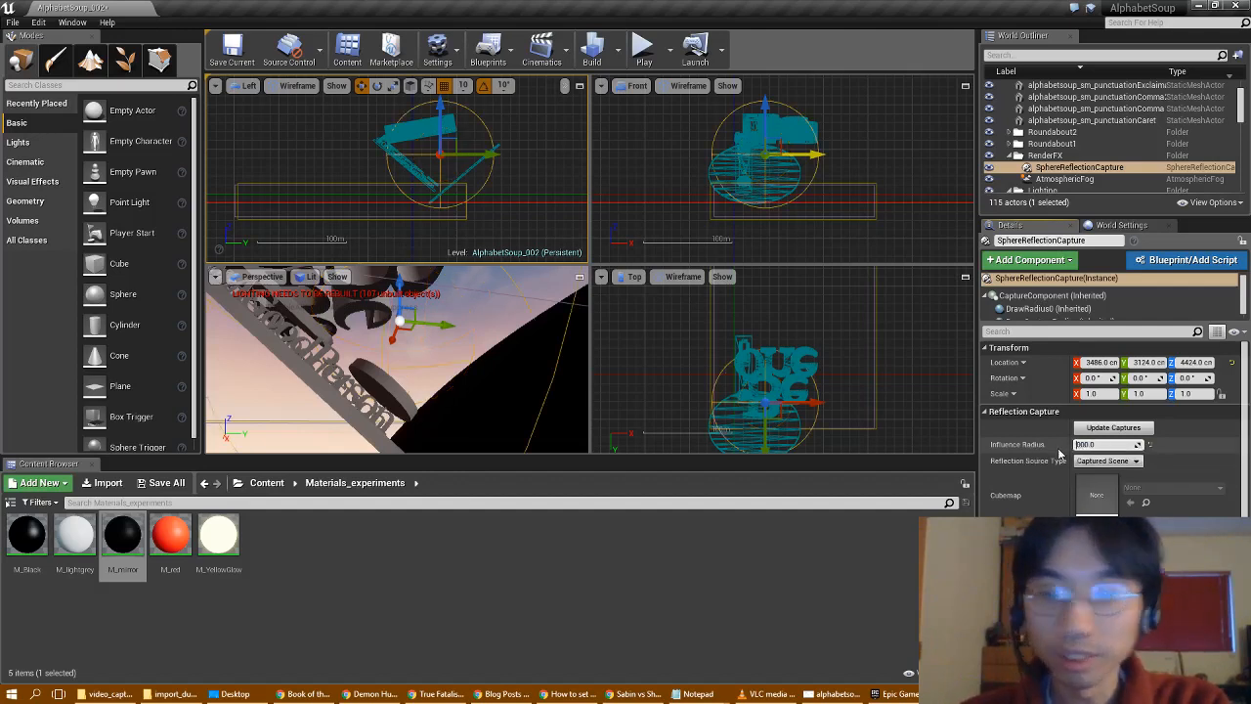
{"action": "type", "text": "7"}
{"action": "key", "text": "Return"}
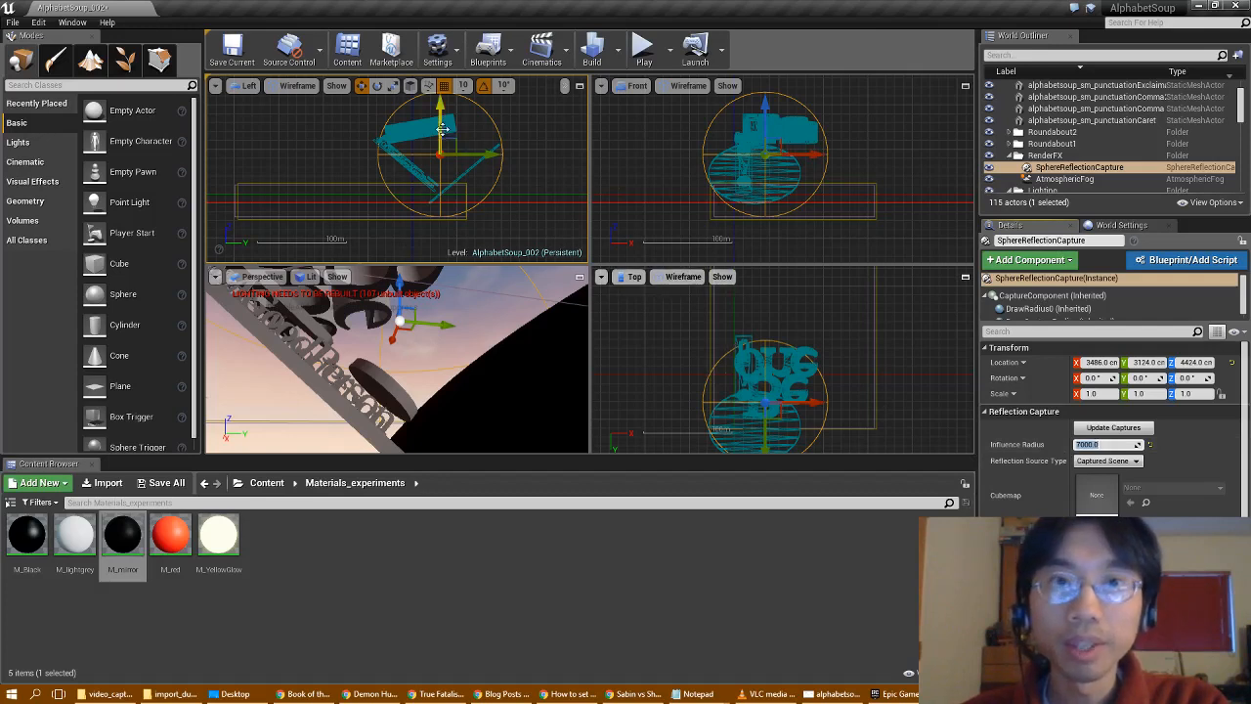
- Shift the sphere reflection capture to about Y 2534, Z 4864 cm and set its influence radius to 8000
{"action": "left_click_drag", "start_coordinate": [440, 123], "coordinate": [481, 154]}
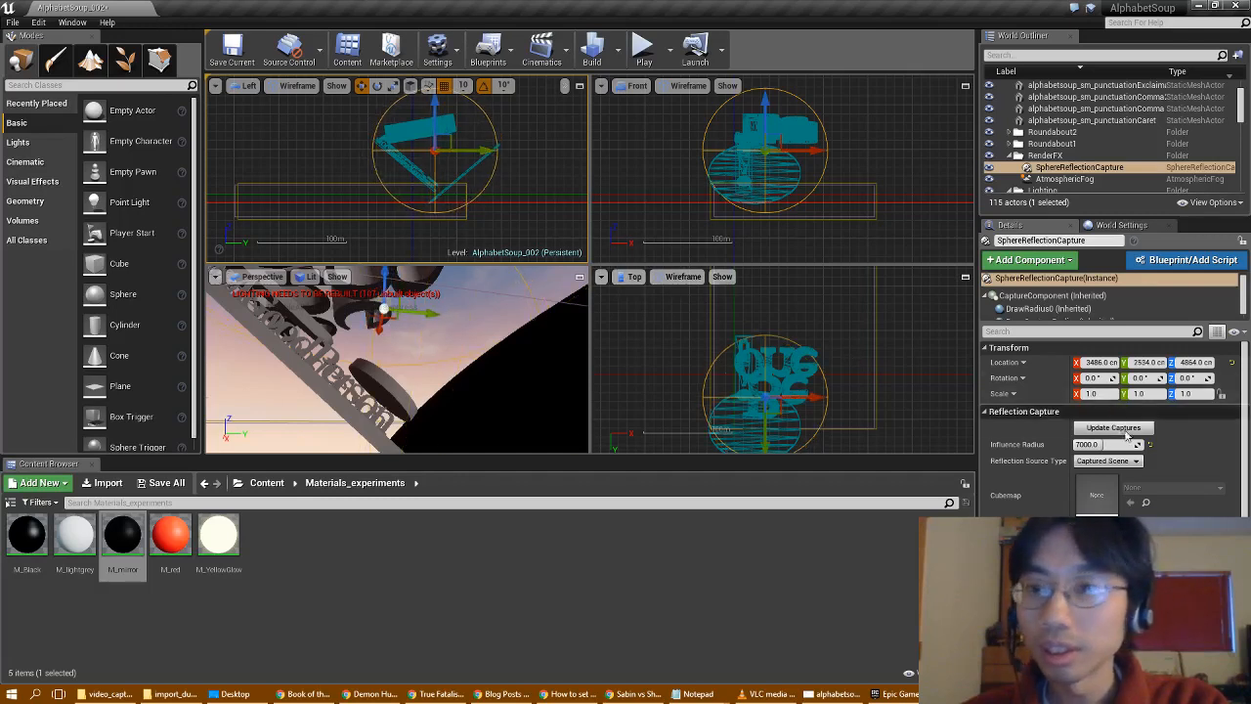
{"action": "left_click", "coordinate": [1083, 445]}
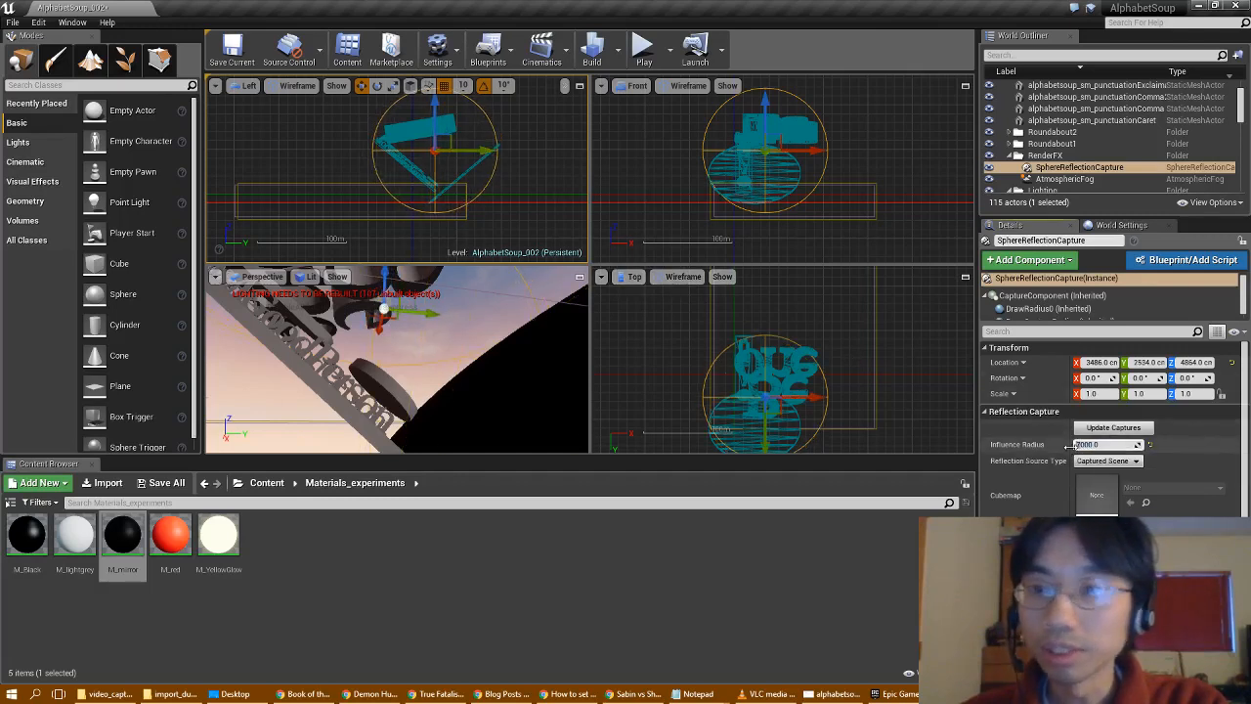
{"action": "type", "text": "8000"}
{"action": "key", "text": "Return"}
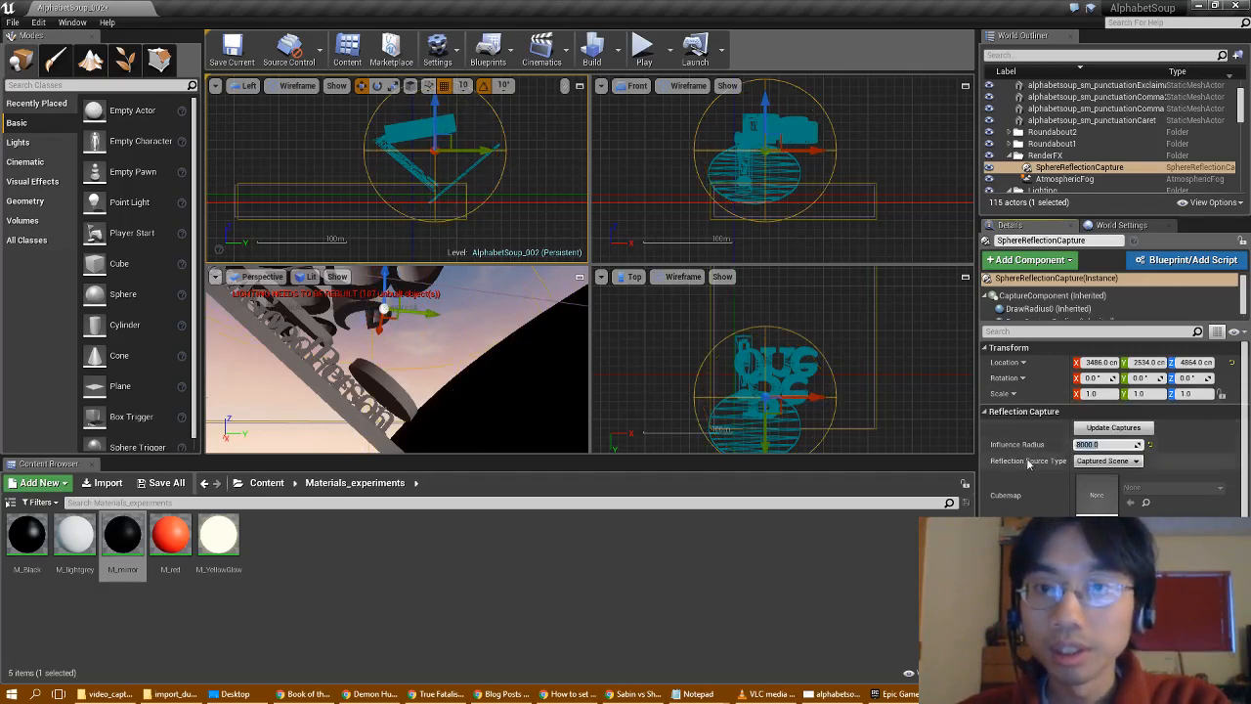
- Maximize the perspective viewport, then save and build the level, closing the resulting message log
{"action": "right_click_drag", "start_coordinate": [867, 373], "coordinate": [872, 345]}
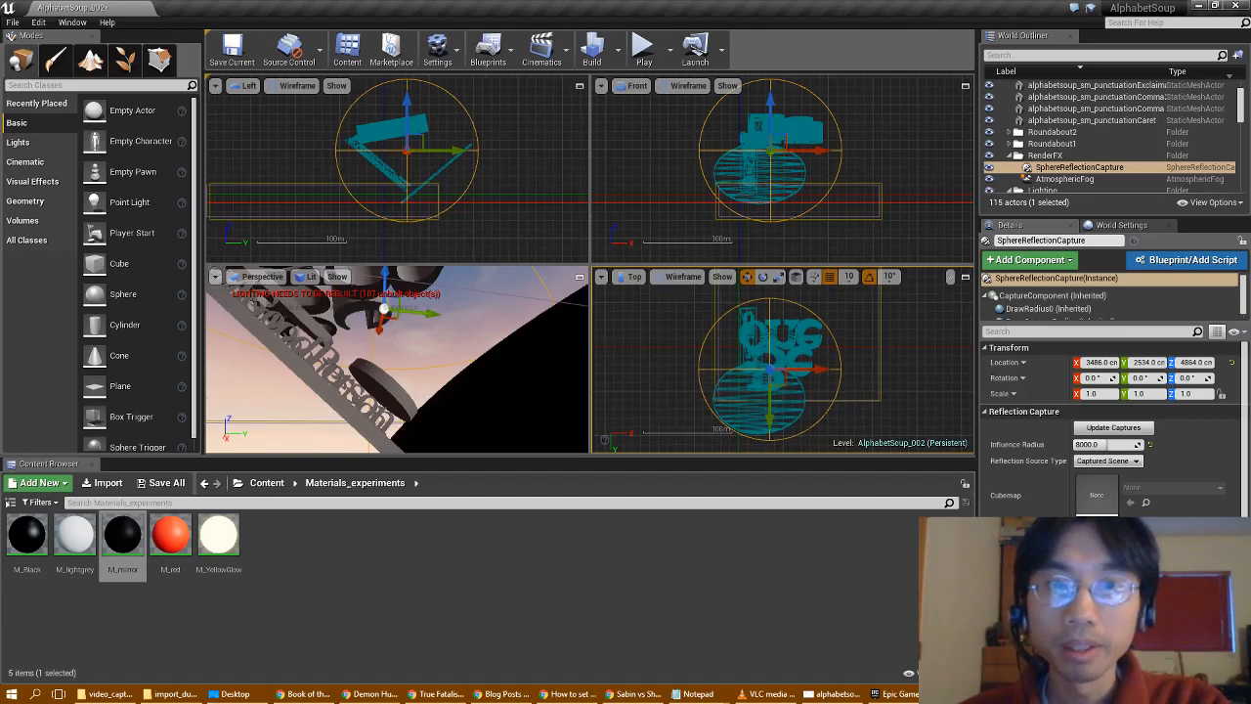
{"action": "right_click", "coordinate": [485, 299]}
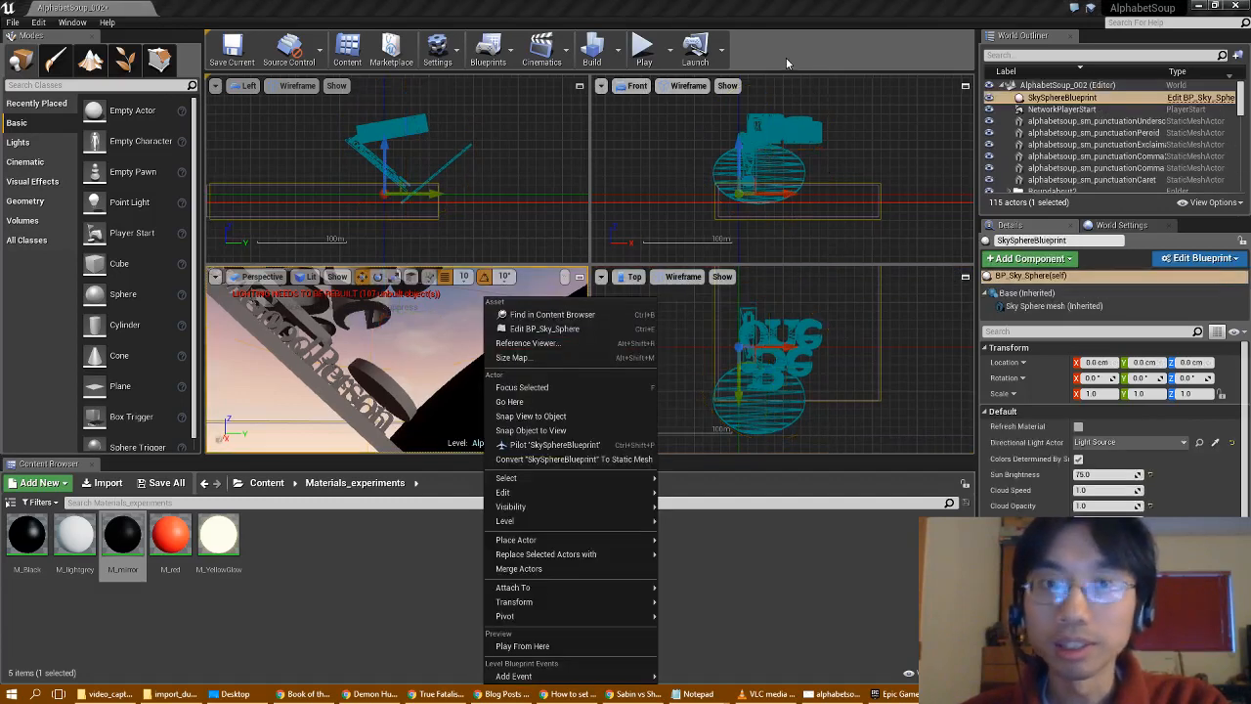
{"action": "left_click", "coordinate": [786, 58]}
{"action": "left_click", "coordinate": [579, 277]}
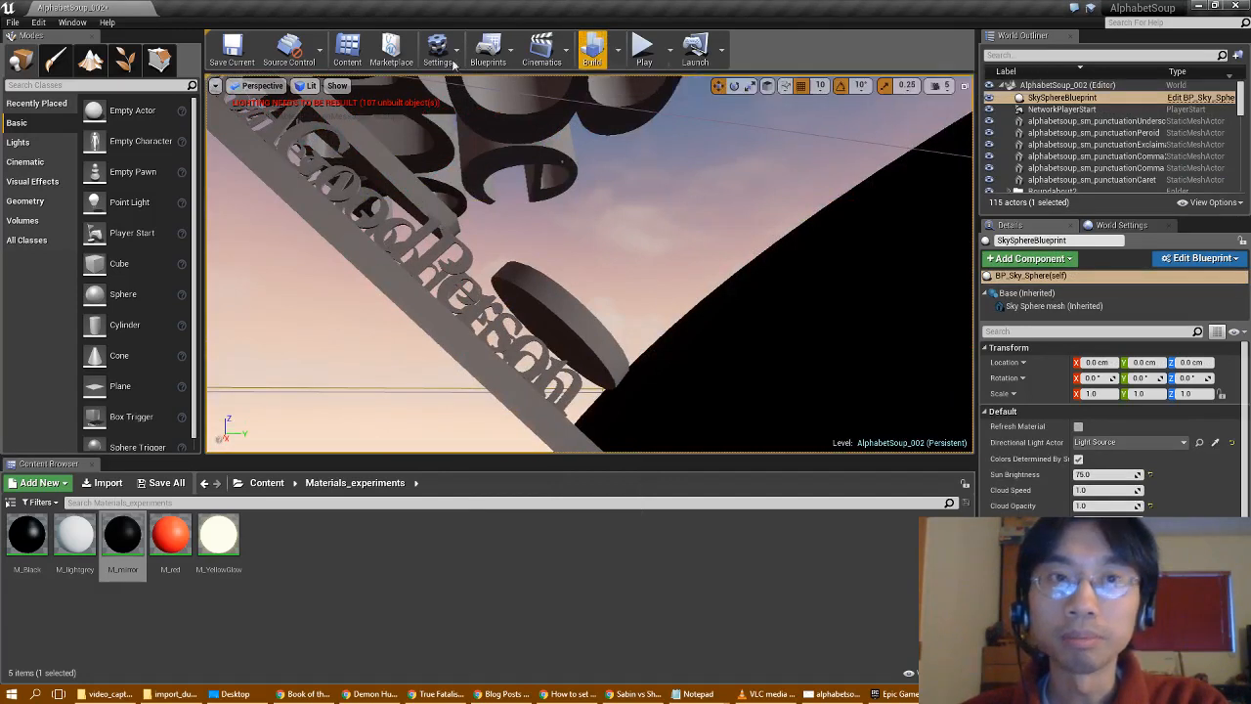
{"action": "key", "text": "ctrl+s"}
{"action": "left_click", "coordinate": [591, 53]}
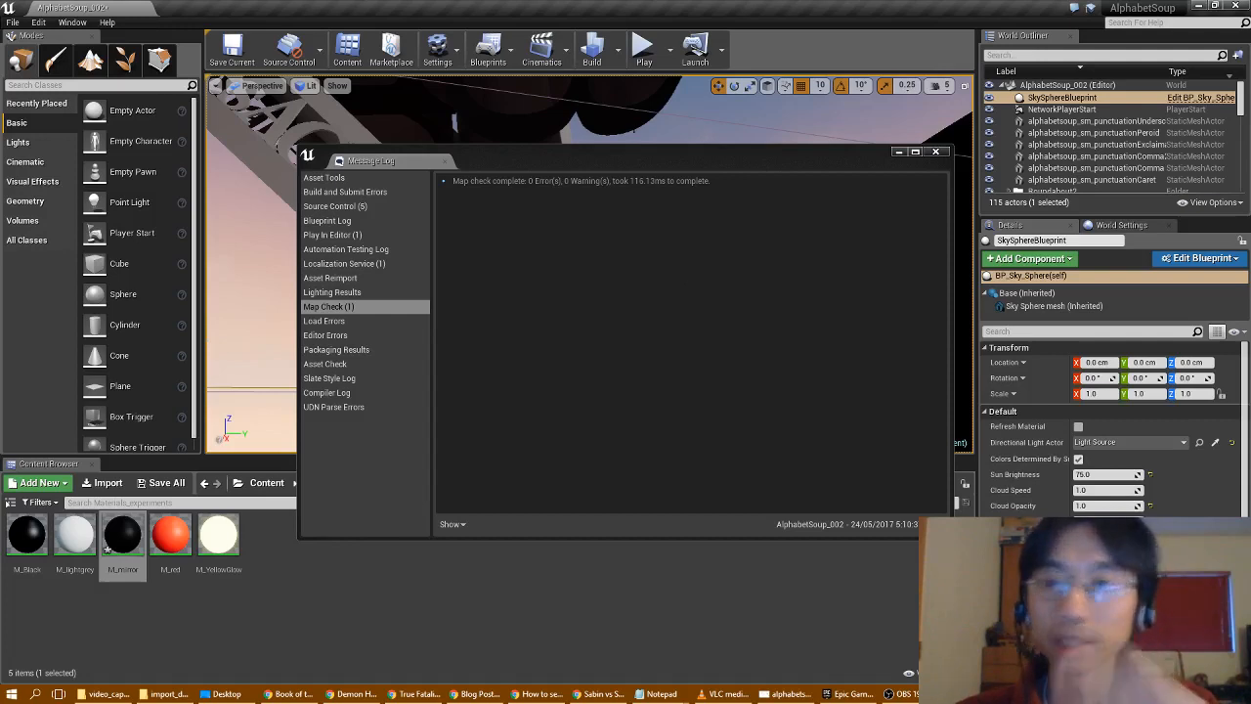
{"action": "left_click", "coordinate": [935, 153]}
- Save all modified content: the AlphabetSoup_002 level, its built data and the M_mirror material
{"action": "right_click_drag", "start_coordinate": [787, 215], "coordinate": [782, 176]}
{"action": "right_click_drag", "start_coordinate": [656, 249], "coordinate": [260, 419]}
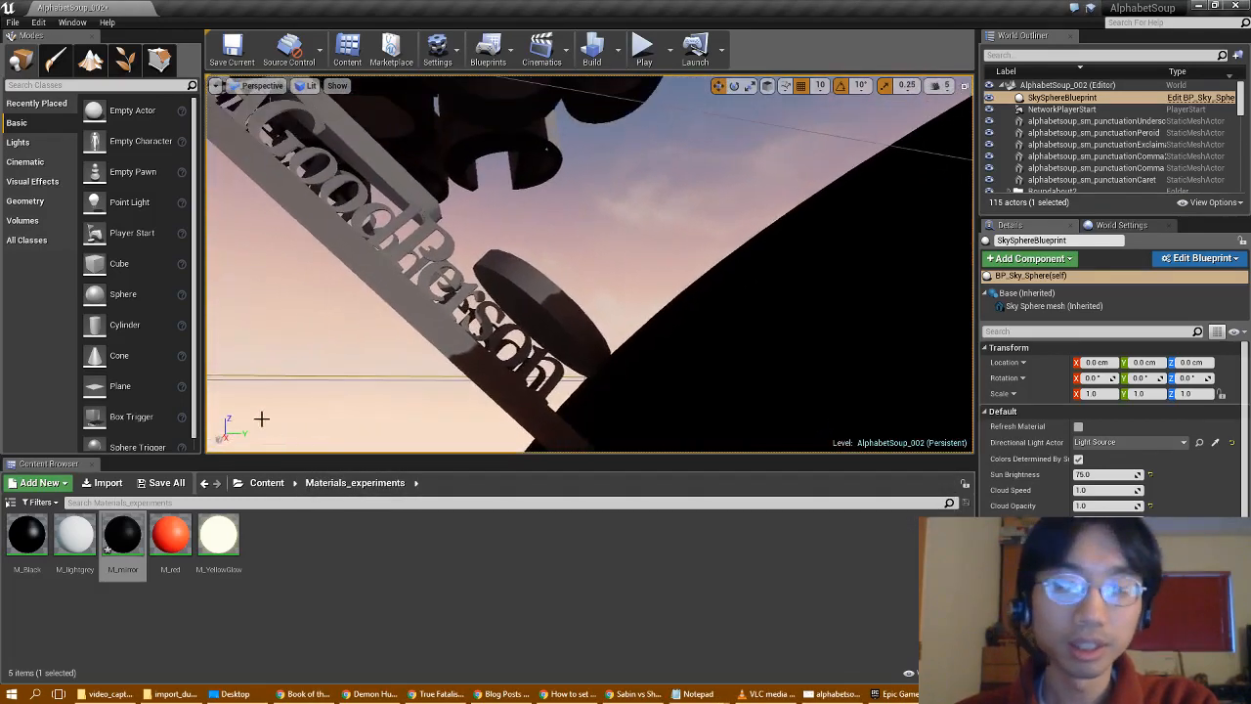
{"action": "left_click", "coordinate": [165, 483]}
{"action": "left_click", "coordinate": [735, 468]}
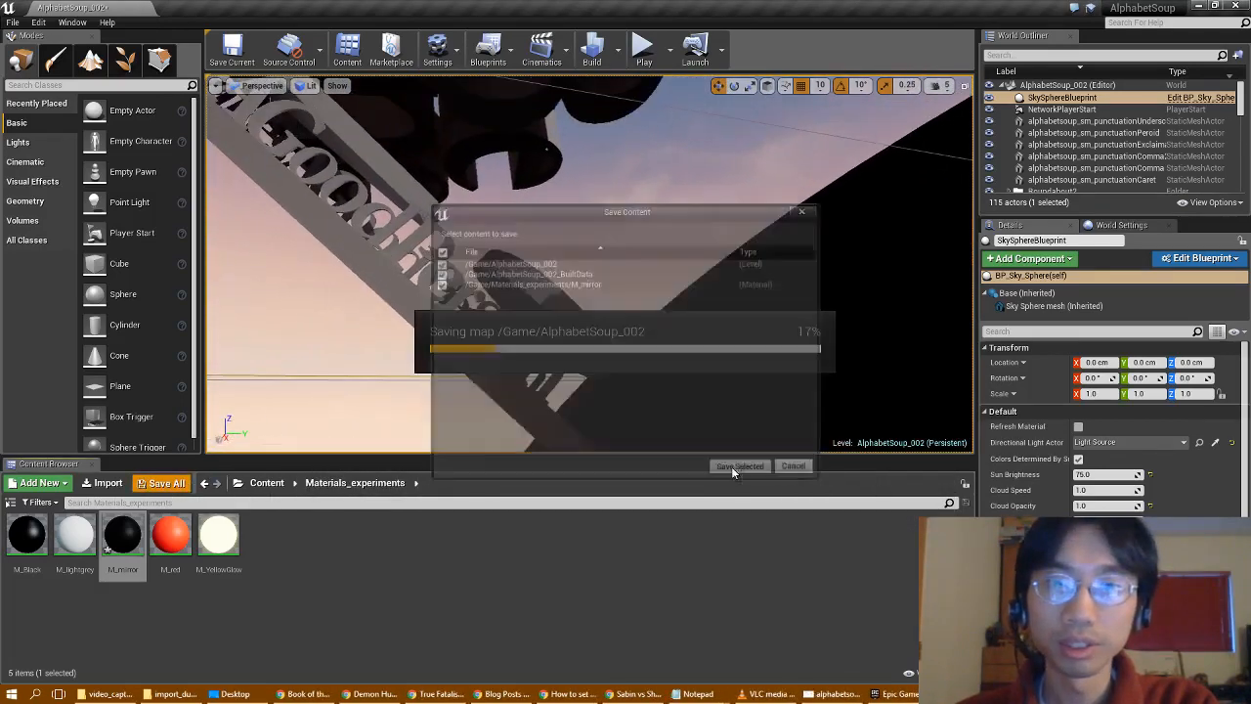
- Examine the letter meshes in the Reflections view mode, and return to Lit mode to look at the huge disc
{"action": "right_click_drag", "start_coordinate": [685, 391], "coordinate": [636, 332]}
{"action": "right_click_drag", "start_coordinate": [882, 356], "coordinate": [704, 275]}
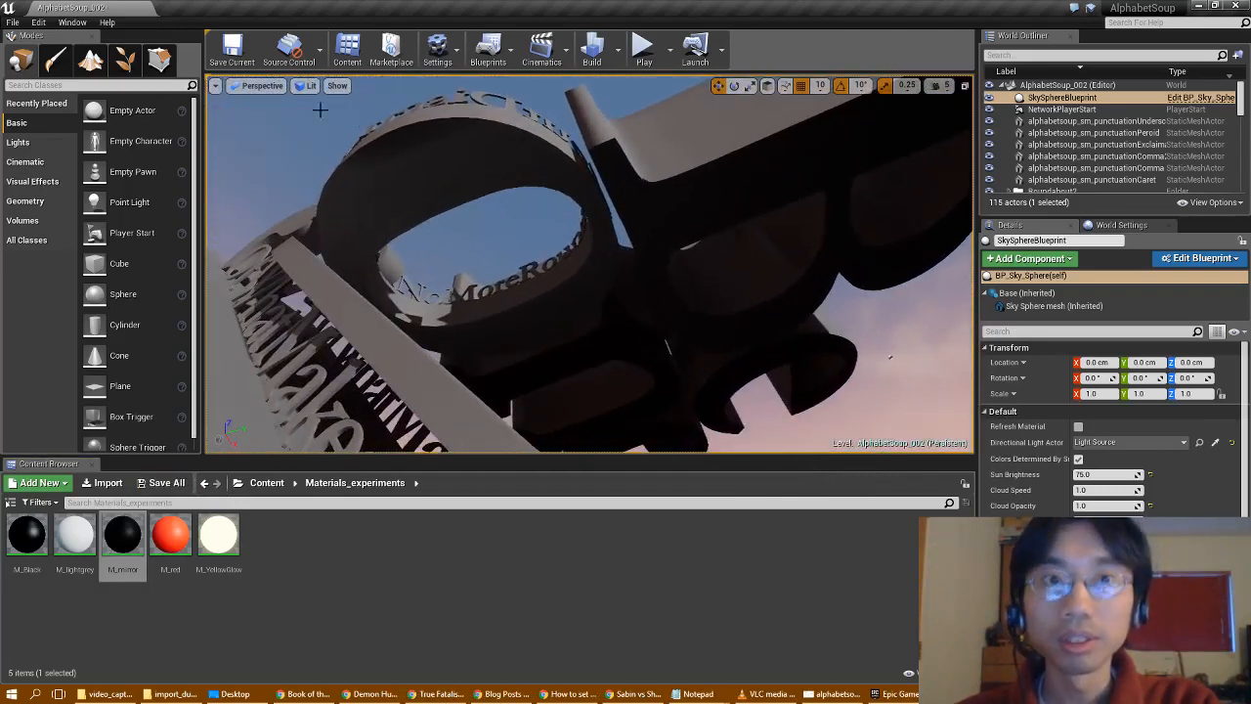
{"action": "left_click", "coordinate": [306, 87]}
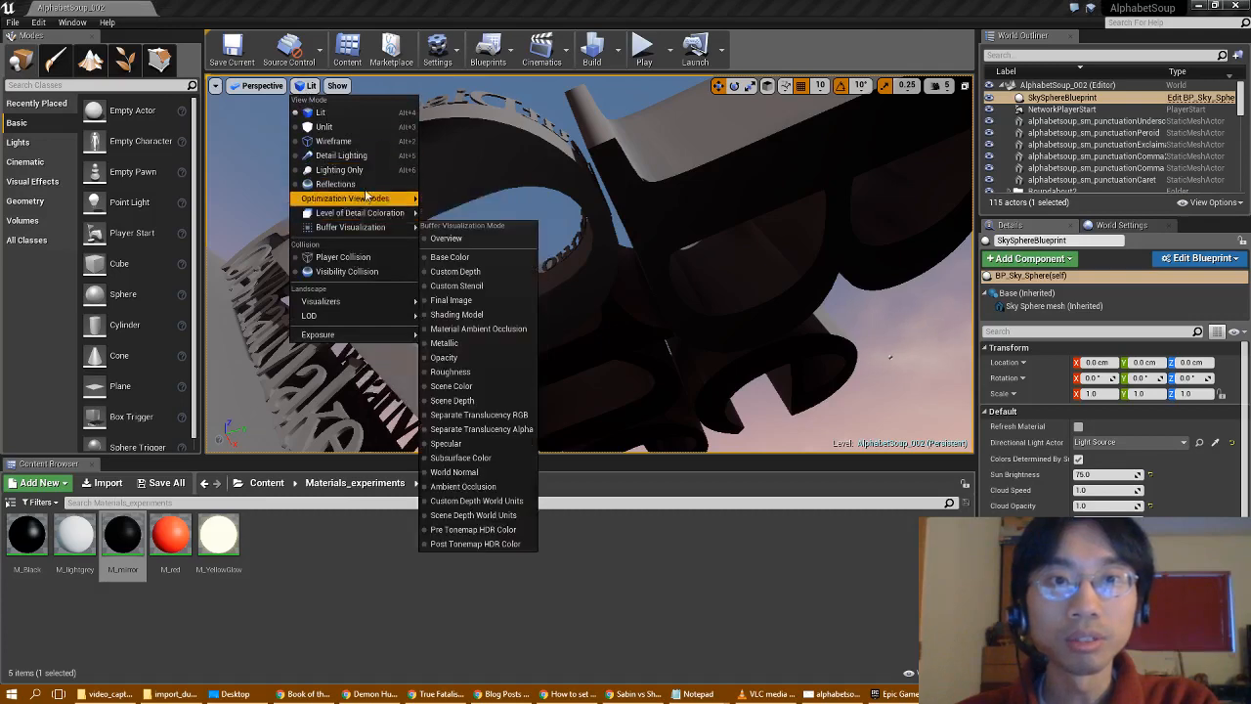
{"action": "left_click", "coordinate": [337, 185]}
{"action": "right_click_drag", "start_coordinate": [470, 255], "coordinate": [576, 234]}
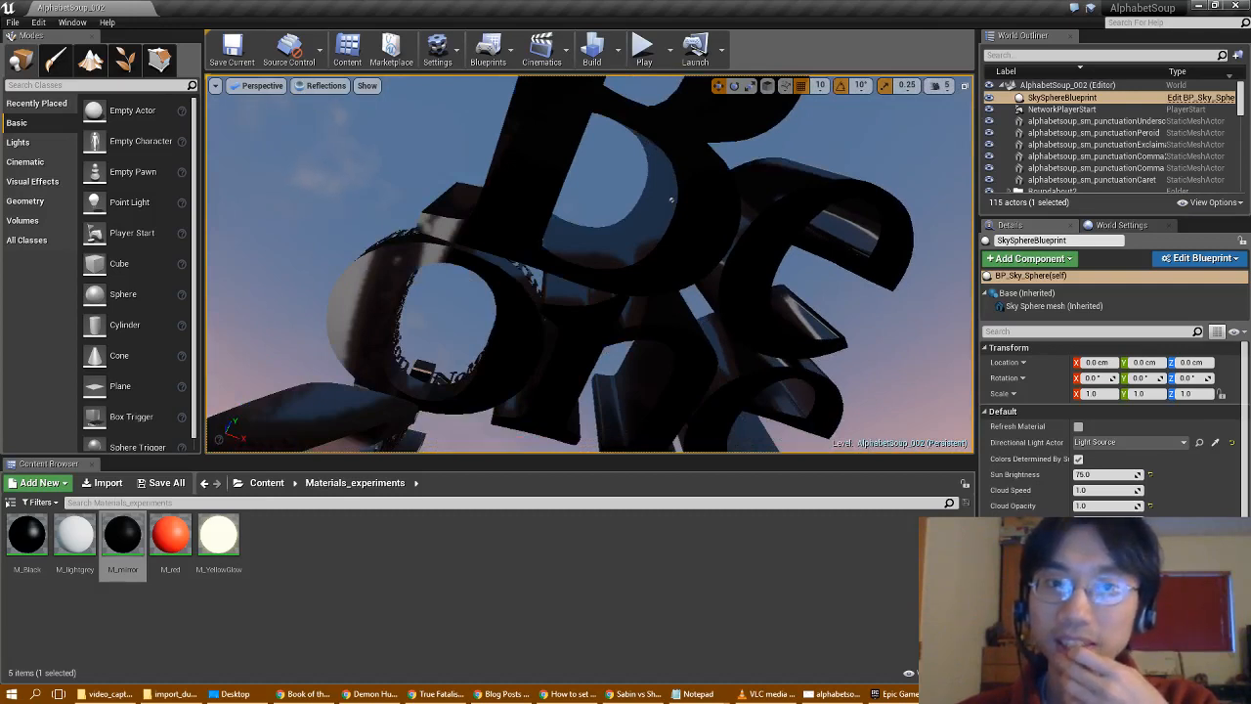
{"action": "left_click", "coordinate": [322, 85]}
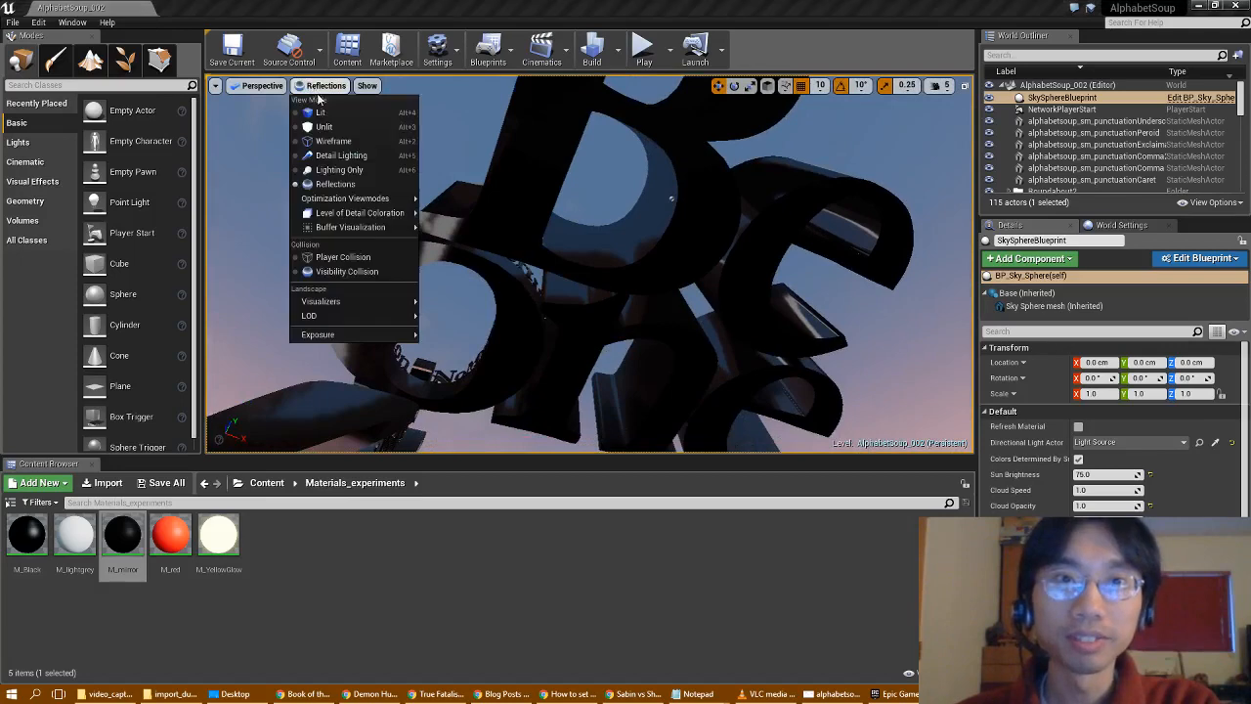
{"action": "left_click", "coordinate": [325, 113]}
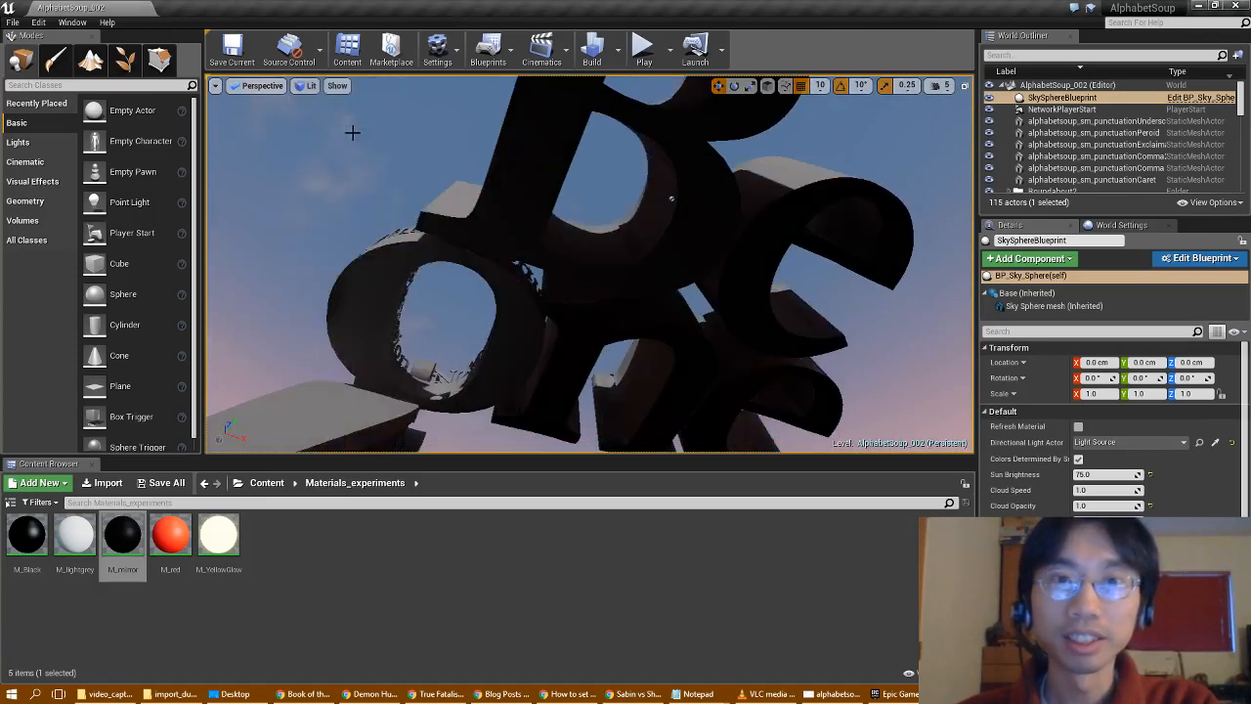
{"action": "right_click_drag", "start_coordinate": [352, 131], "coordinate": [384, 201]}
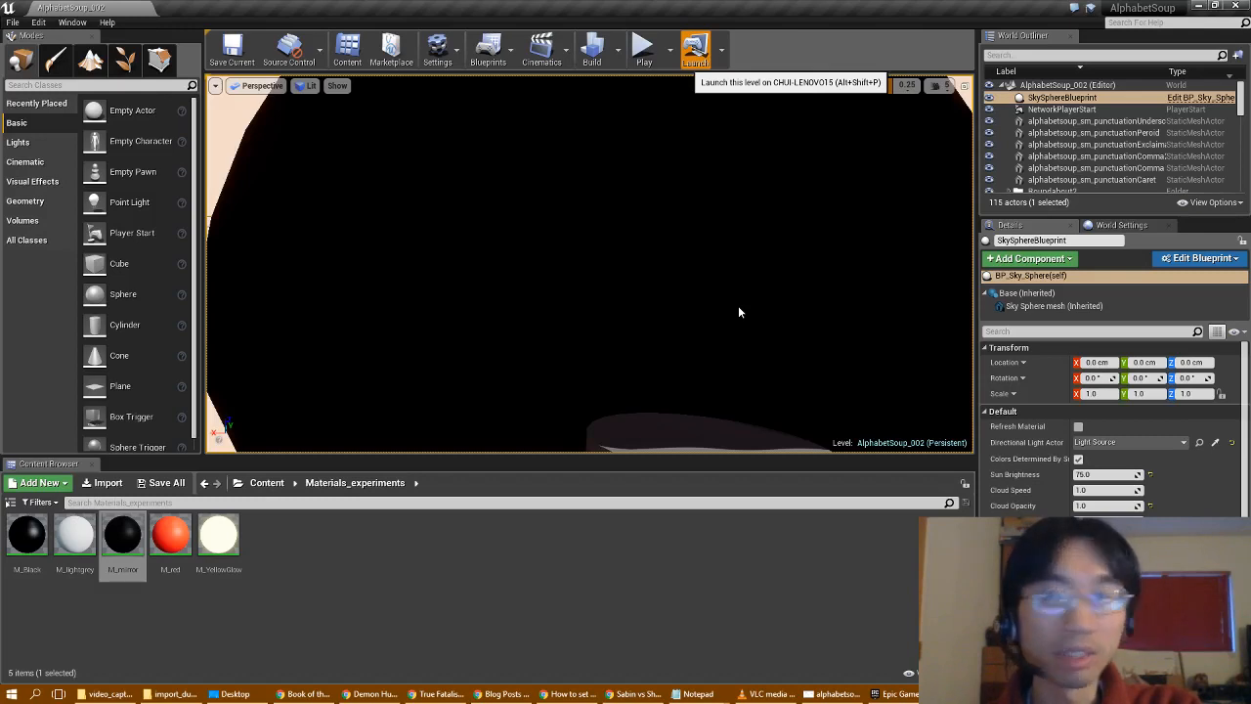
- Try to launch the level as a standalone game on the local device, looking around the level while it prepares
{"action": "left_click", "coordinate": [684, 56]}
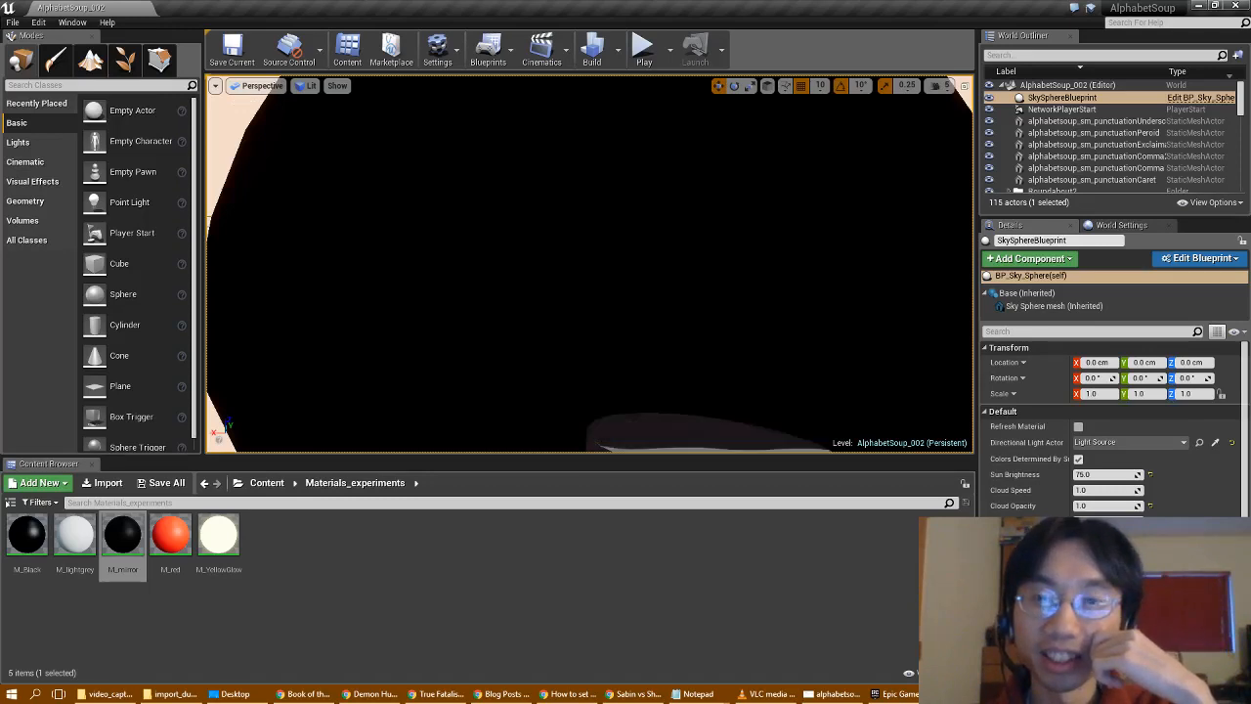
{"action": "right_click_drag", "start_coordinate": [590, 264], "coordinate": [723, 322]}
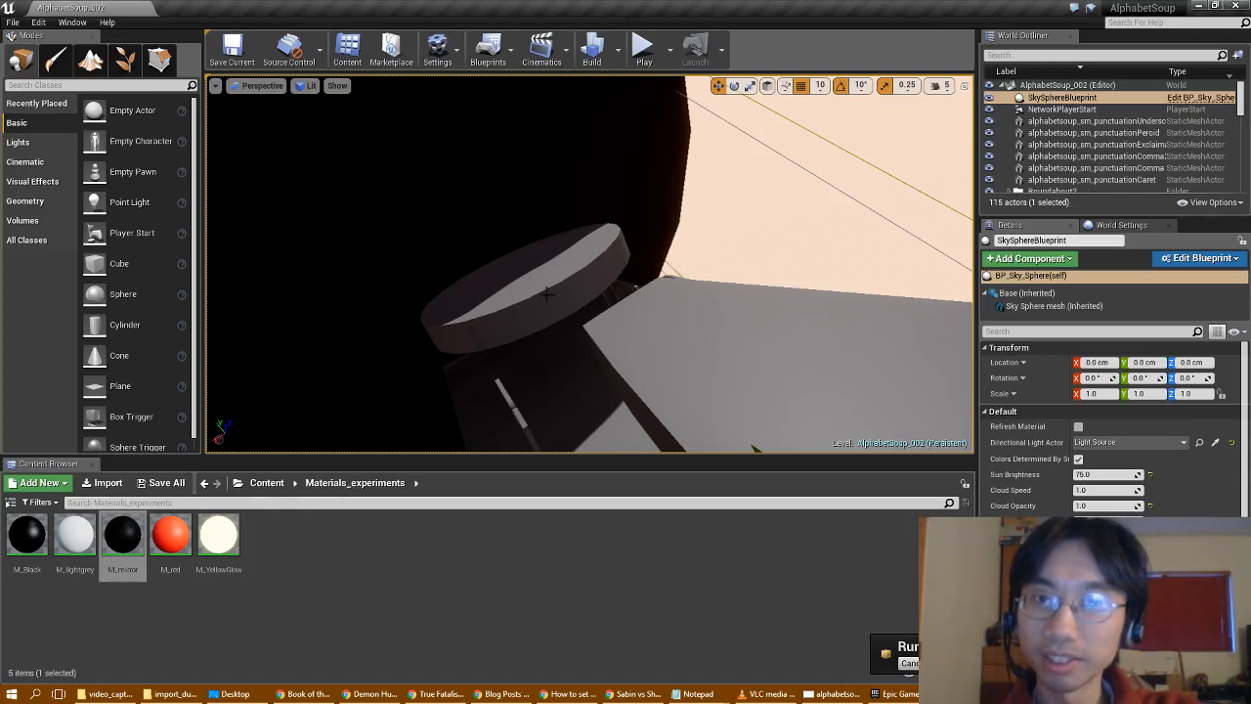
{"action": "right_click_drag", "start_coordinate": [547, 293], "coordinate": [650, 291]}
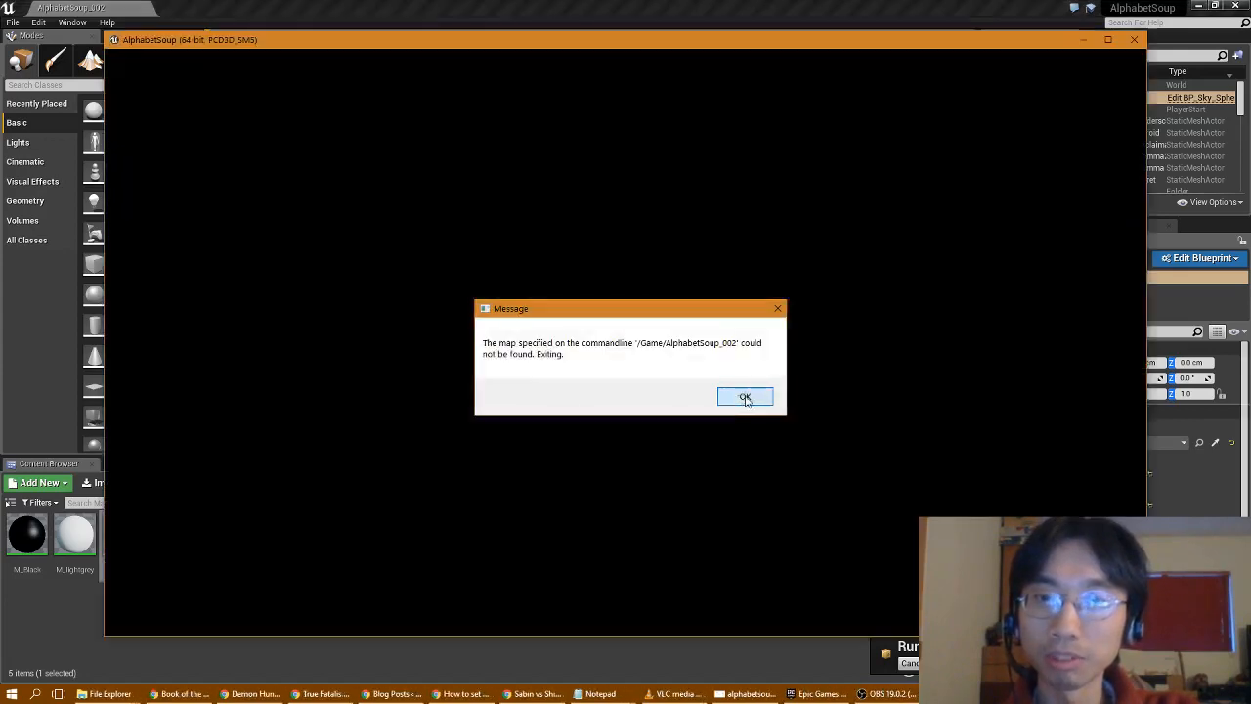
{"action": "left_click", "coordinate": [745, 396]}
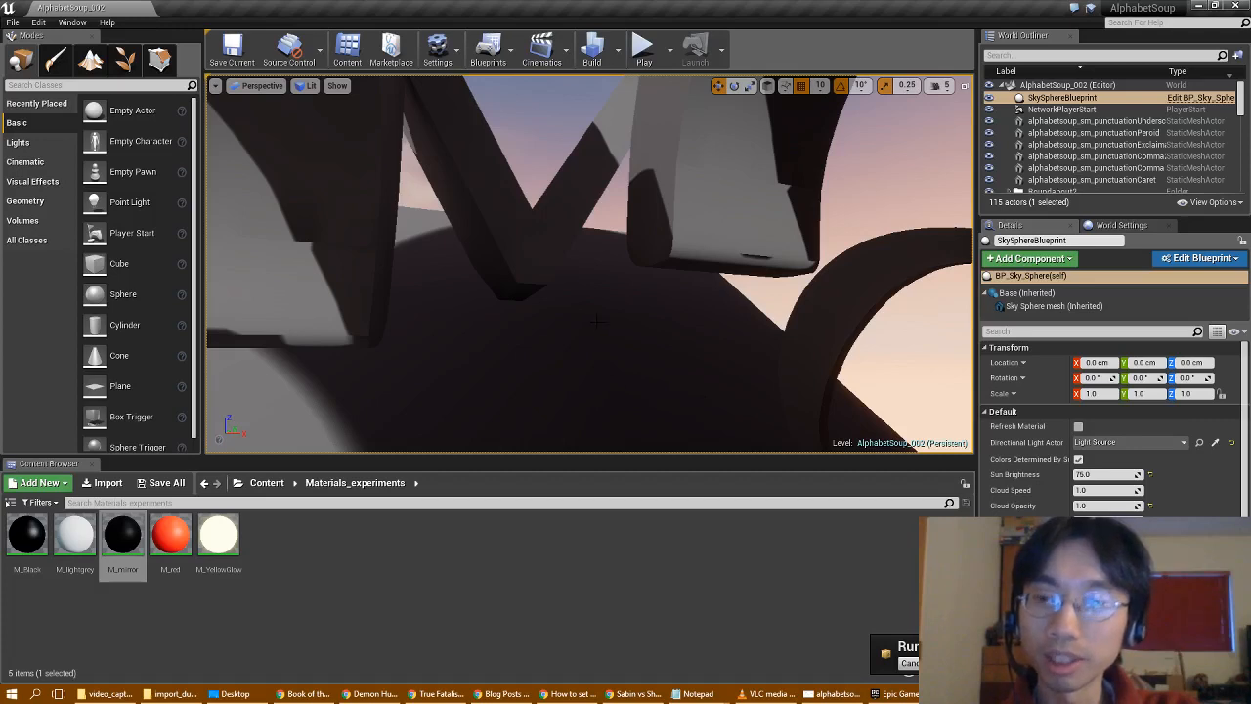
- Rebuild the AlphabetSoup_002 level
{"action": "left_click", "coordinate": [617, 51]}
{"action": "left_click", "coordinate": [618, 51]}
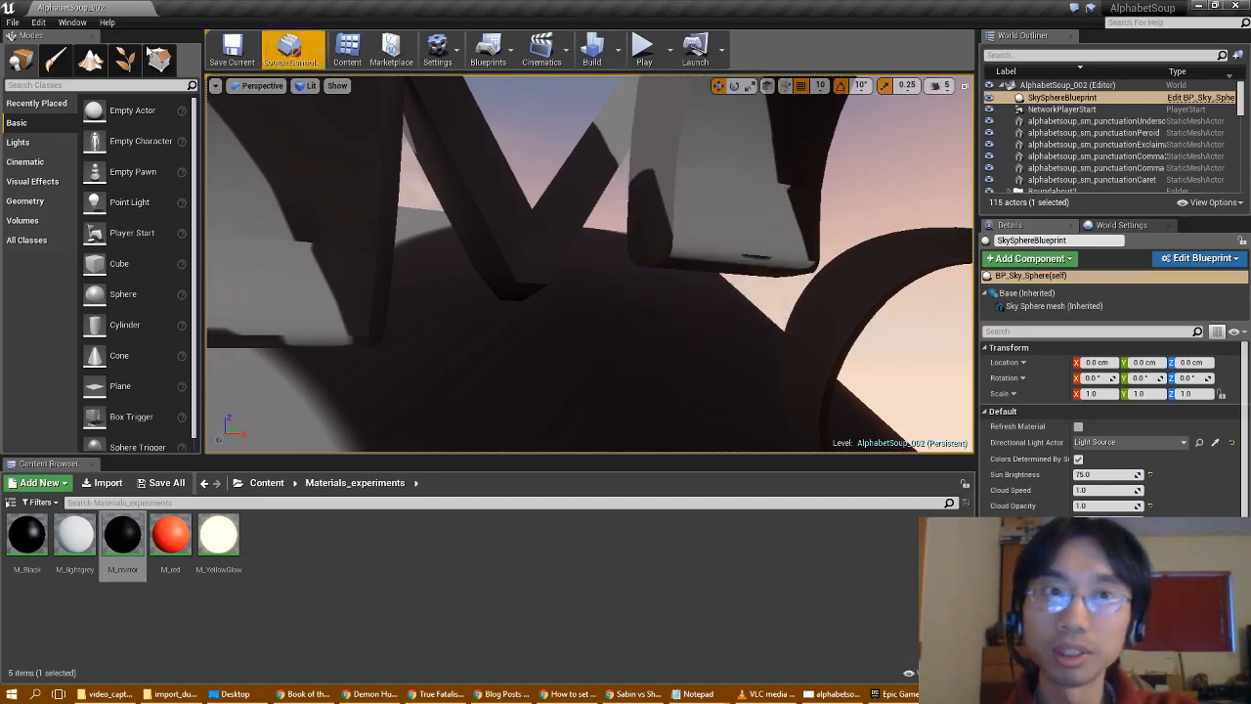
{"action": "left_click", "coordinate": [12, 21]}
{"action": "left_click", "coordinate": [267, 116]}
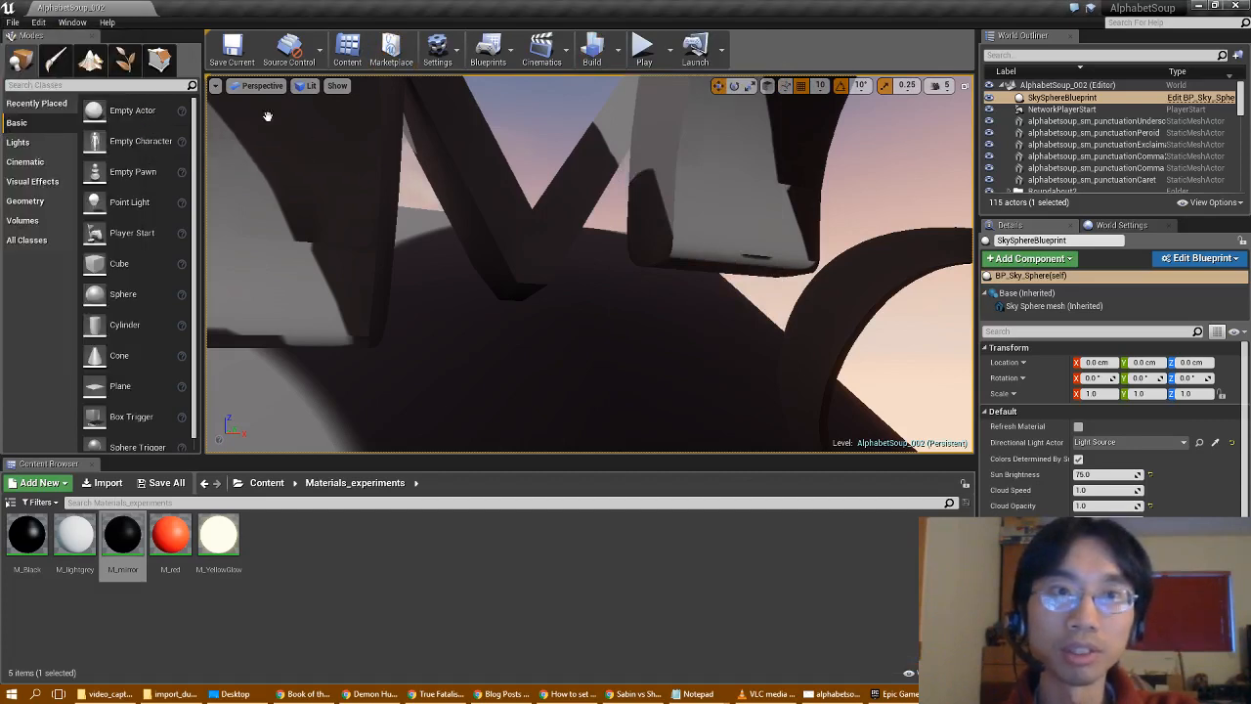
{"action": "left_click", "coordinate": [593, 53]}
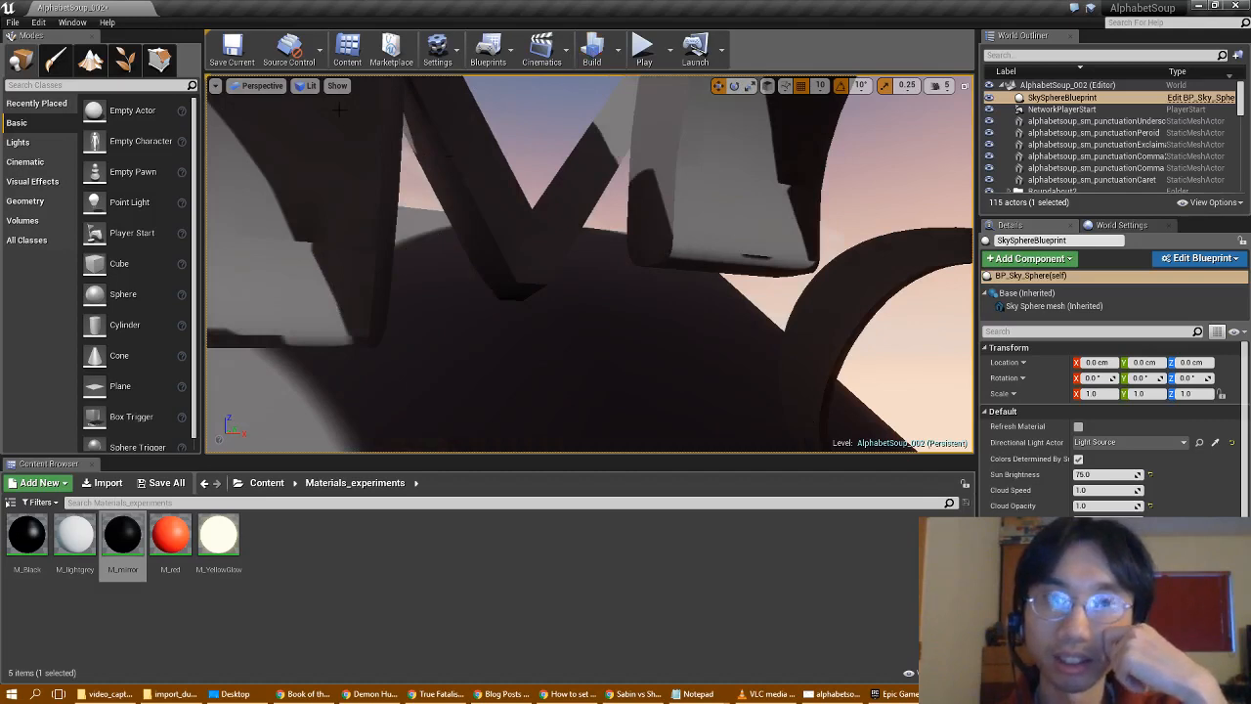
- Save the rebuilt level and show the project's root Content folder
{"action": "left_click", "coordinate": [13, 21]}
{"action": "left_click", "coordinate": [53, 140]}
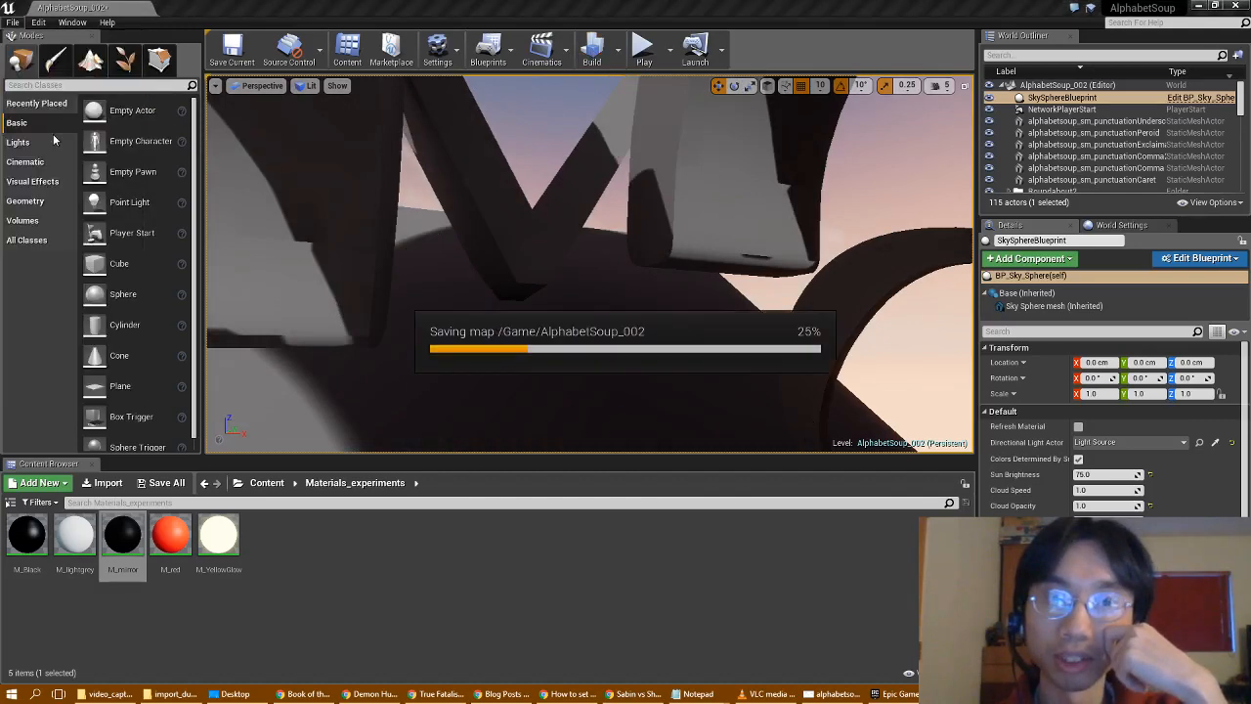
{"action": "left_click", "coordinate": [266, 483]}
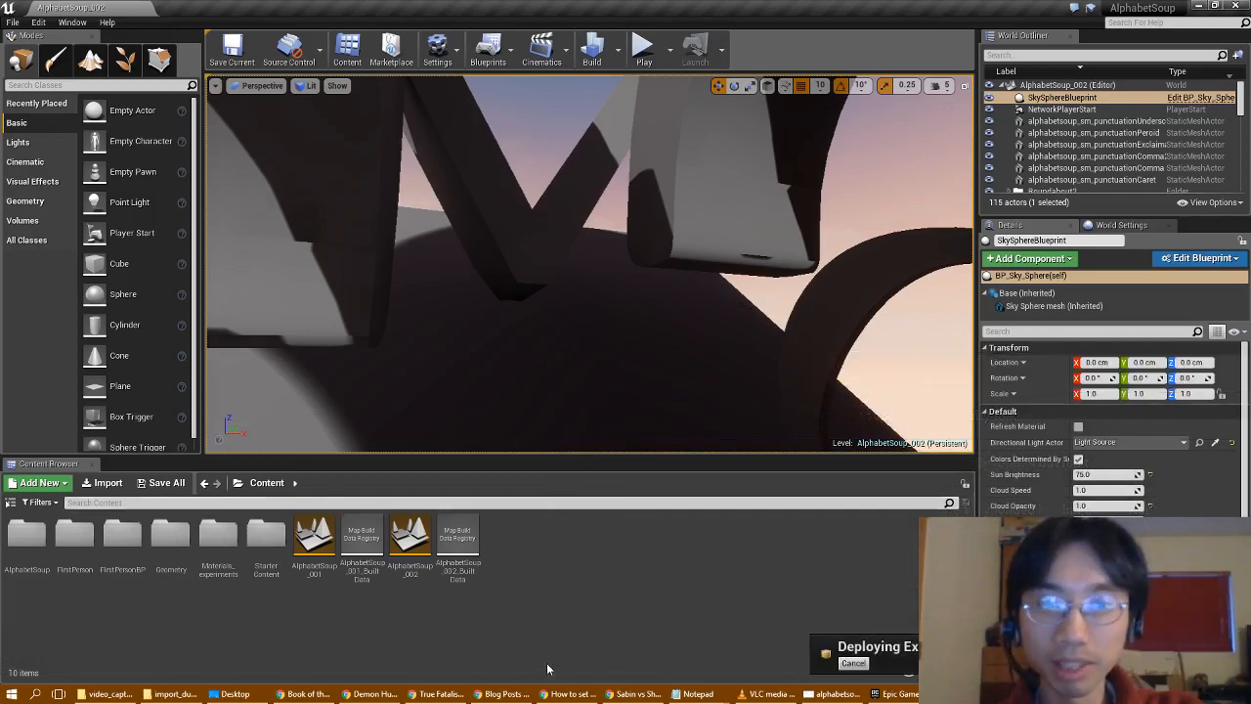
- Switch to Chrome and search the web in a new tab for "unreal was meant to be fully loaded but wasn't"
{"action": "left_click", "coordinate": [562, 695]}
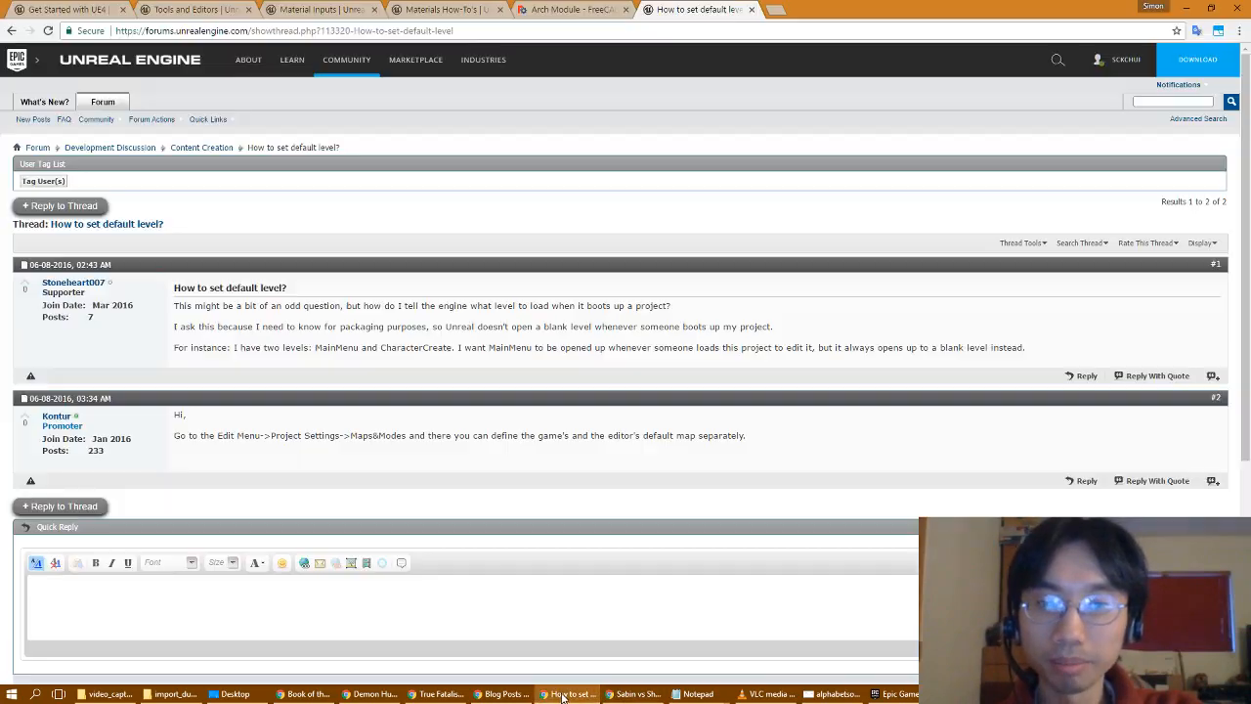
{"action": "left_click", "coordinate": [775, 10]}
{"action": "type", "text": "unreal "}
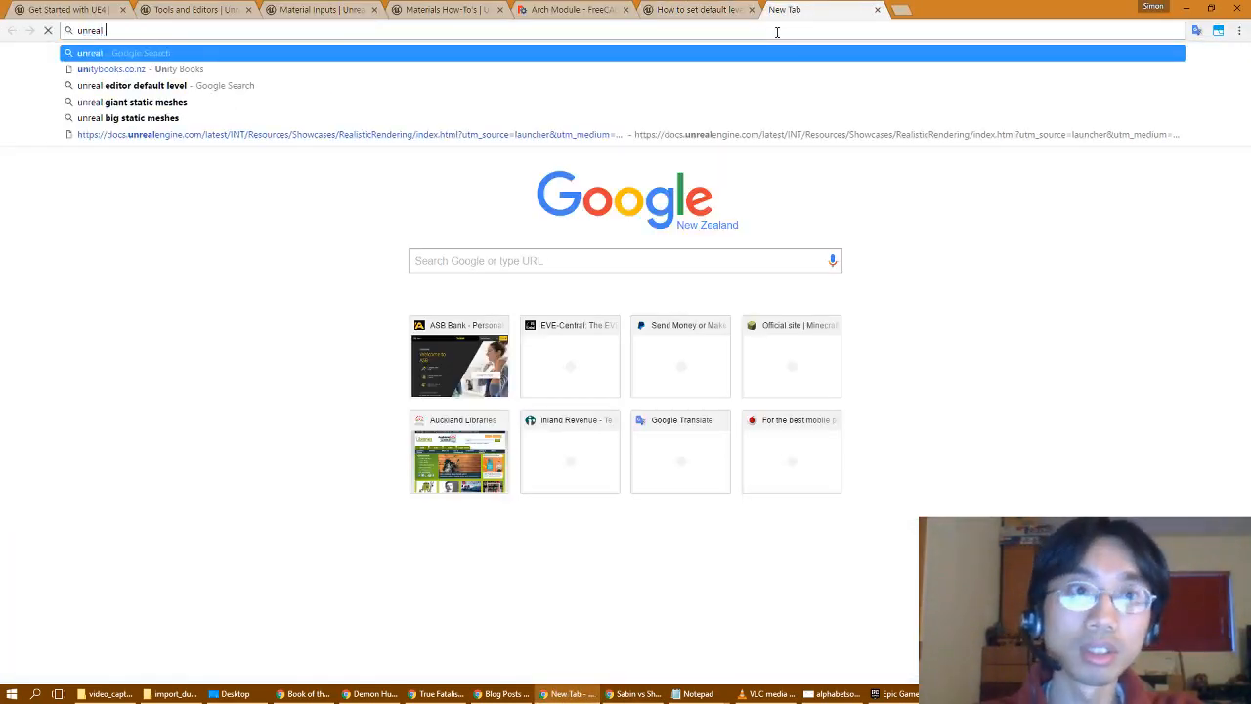
{"action": "type", "text": "was full"}
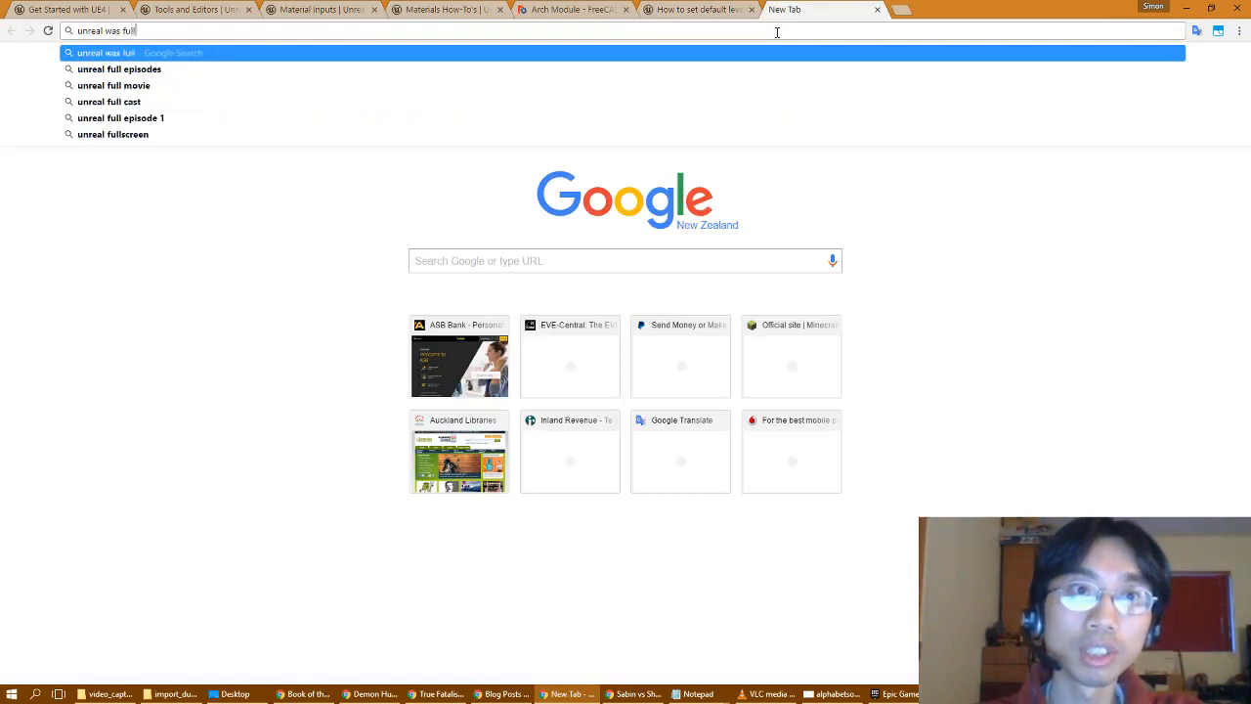
{"action": "type", "text": "y loaded but"}
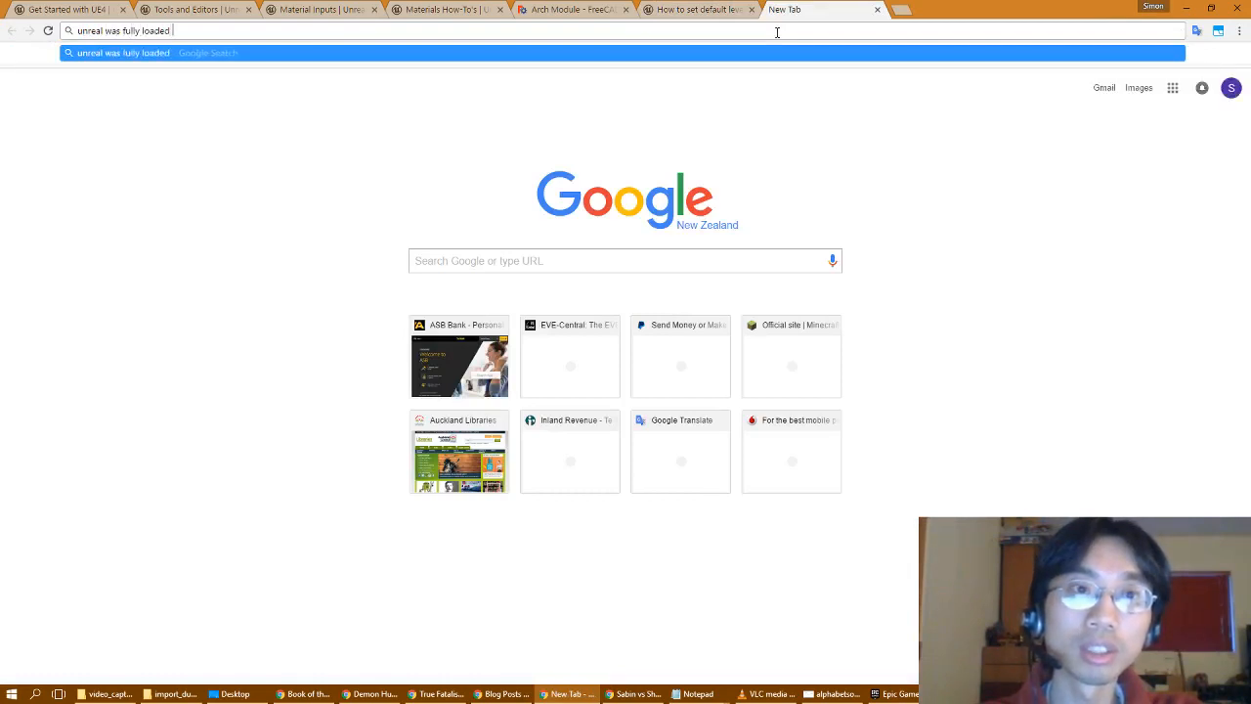
{"action": "key", "text": "BackSpace"}
{"action": "key", "text": "BackSpace"}
{"action": "key", "text": "BackSpace"}
{"action": "key", "text": "BackSpace"}
{"action": "key", "text": "BackSpace"}
{"action": "key", "text": "BackSpace"}
{"action": "key", "text": "BackSpace"}
{"action": "key", "text": "BackSpace"}
{"action": "key", "text": "BackSpace"}
{"action": "key", "text": "BackSpace"}
{"action": "key", "text": "BackSpace"}
{"action": "key", "text": "BackSpace"}
{"action": "key", "text": "BackSpace"}
{"action": "key", "text": "BackSpace"}
{"action": "key", "text": "BackSpace"}
{"action": "key", "text": "BackSpace"}
{"action": "key", "text": "BackSpace"}
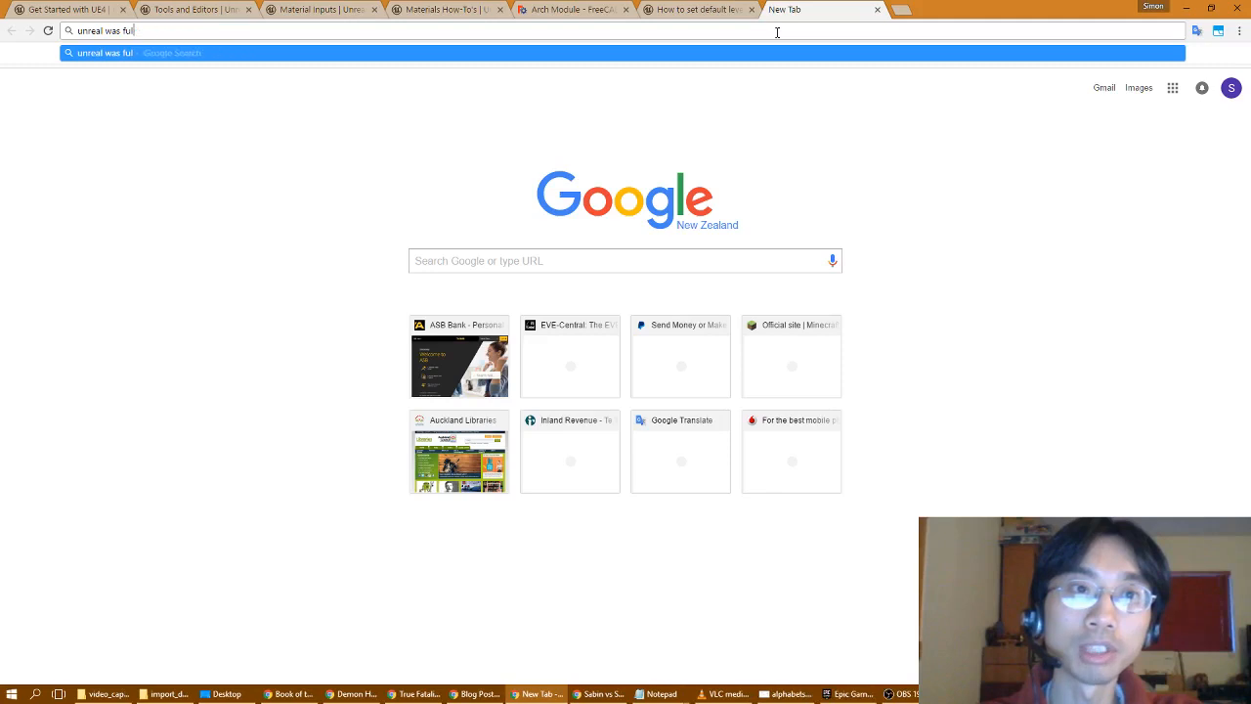
{"action": "type", "text": "meant"}
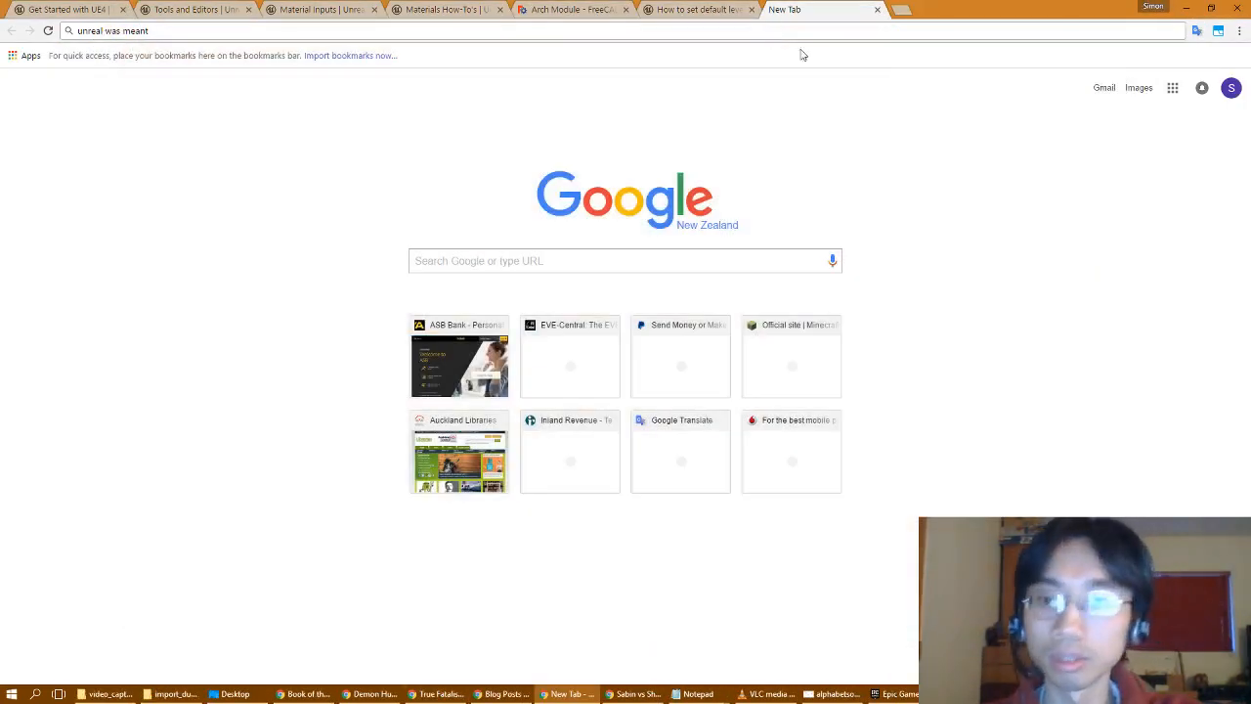
{"action": "left_click", "coordinate": [968, 694]}
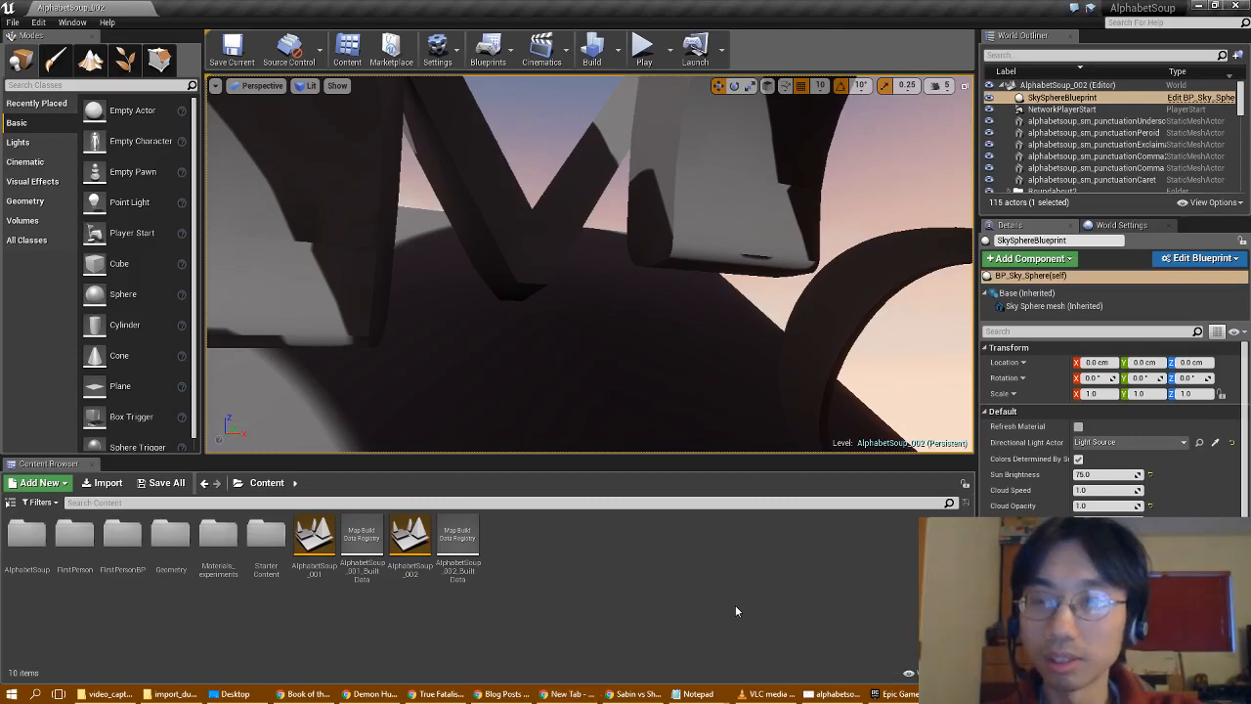
{"action": "left_click", "coordinate": [571, 694]}
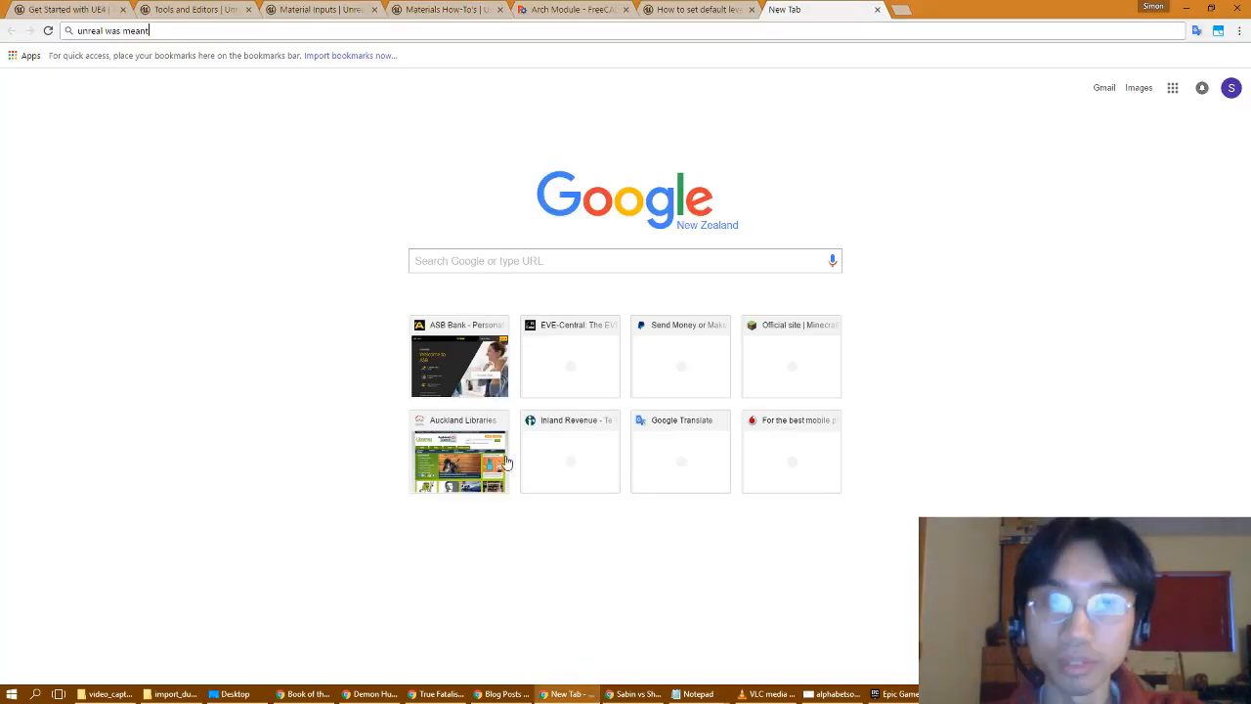
{"action": "type", "text": "to "}
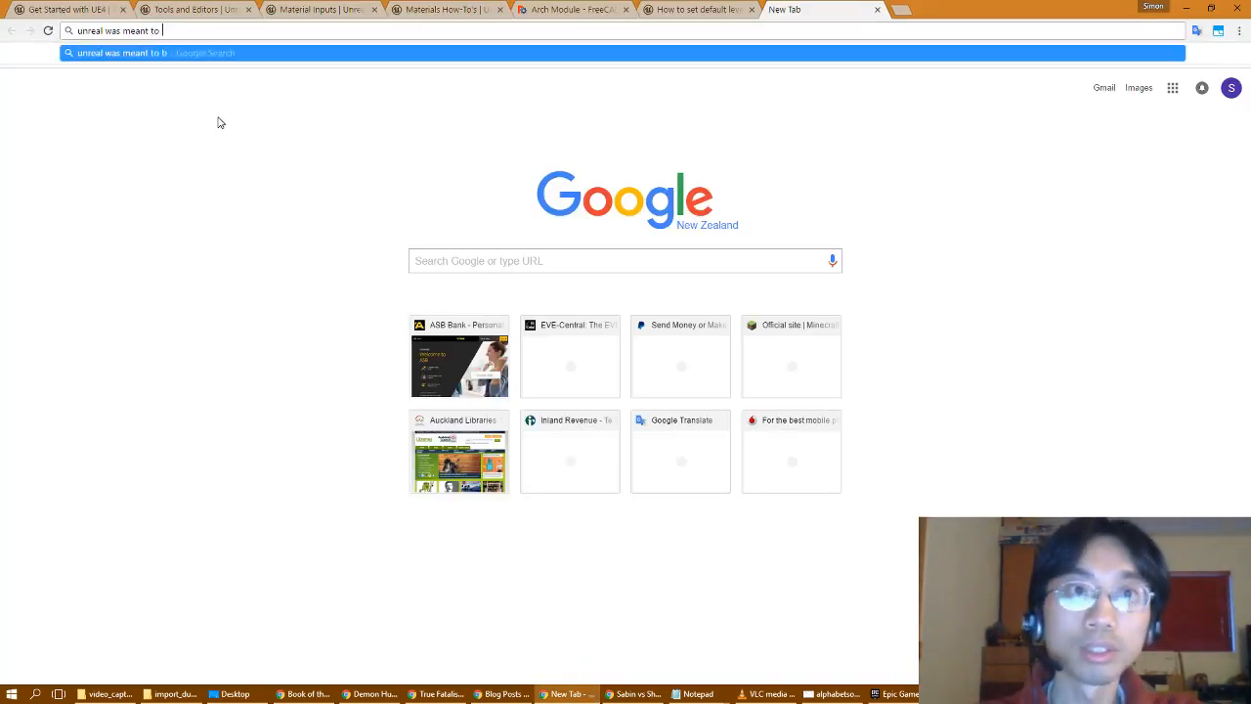
{"action": "type", "text": "be fully loaded by"}
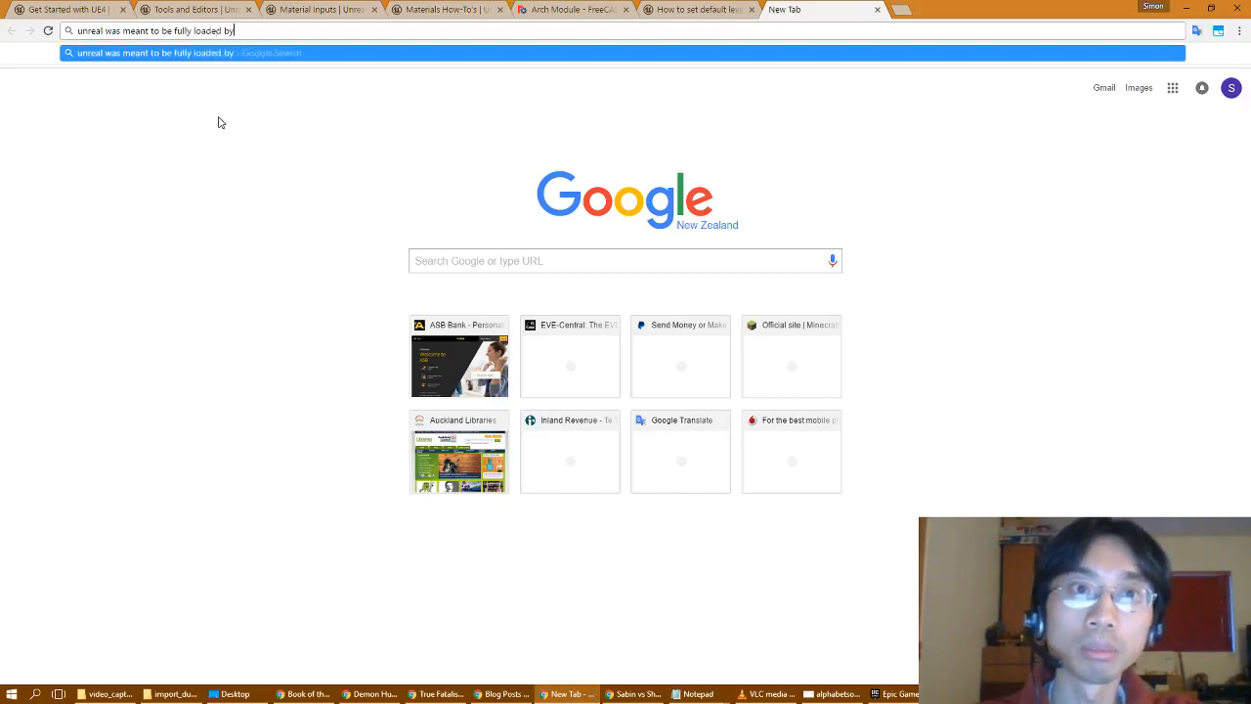
{"action": "type", "text": "t wasn't"}
{"action": "key", "text": "Return"}
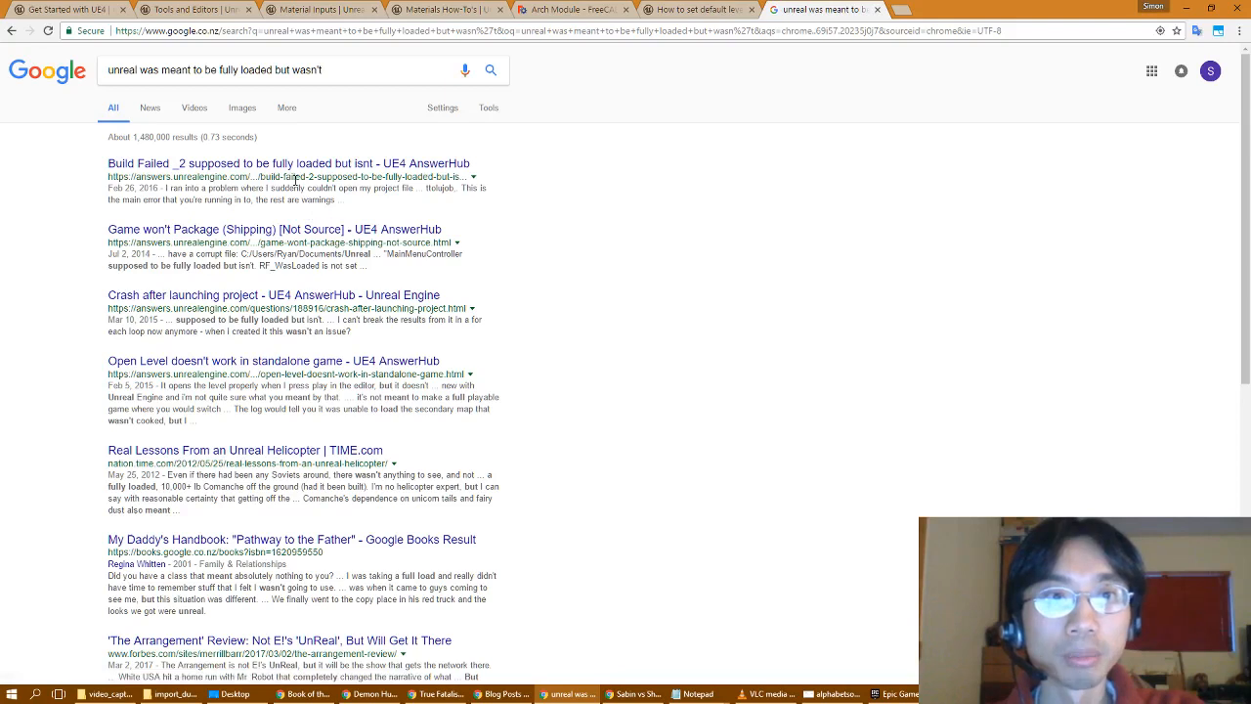
- Open the AnswerHub result "Build Failed _2 supposed to be fully loaded but isnt" in a new tab and read its question and answers
{"action": "middle_click", "coordinate": [298, 167]}
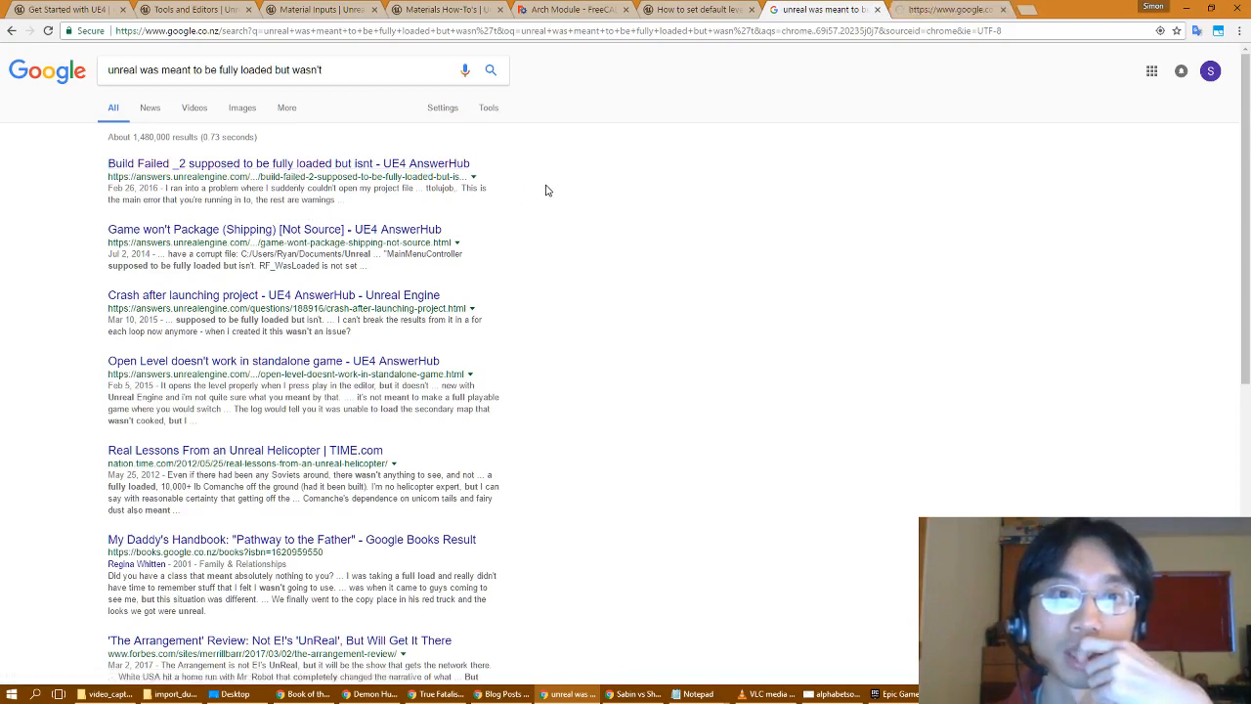
{"action": "left_click", "coordinate": [919, 12]}
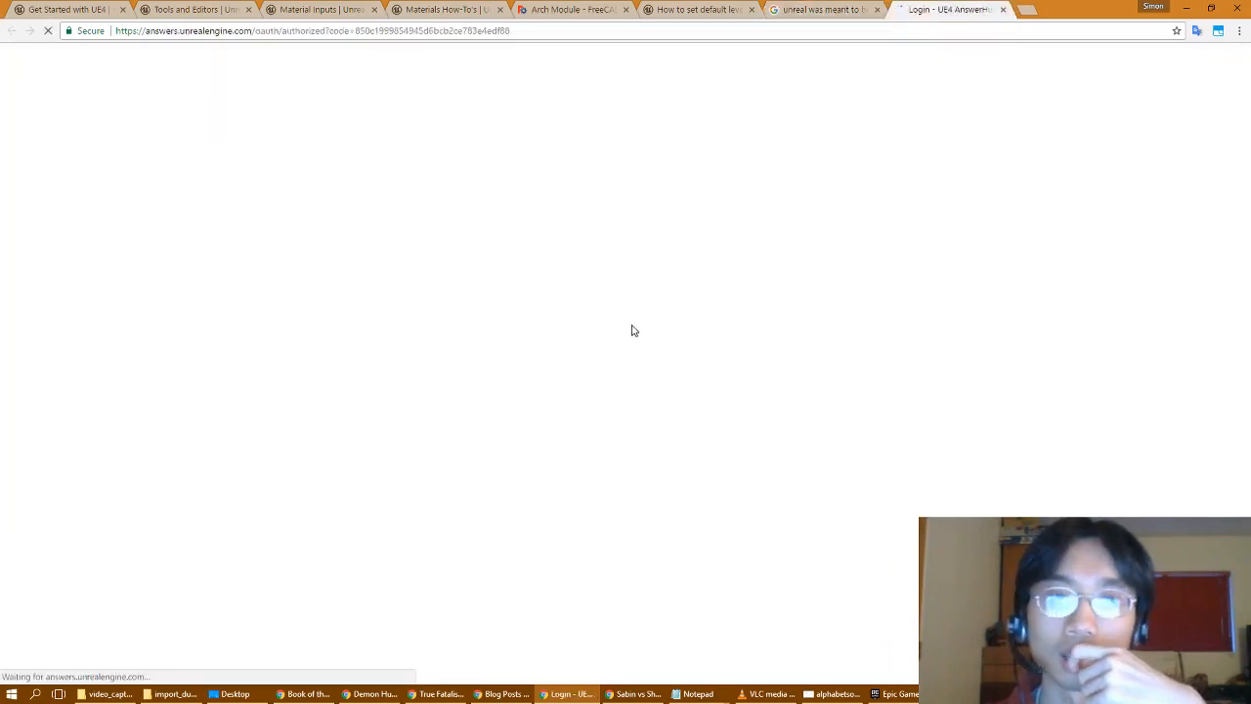
{"action": "left_click", "coordinate": [963, 694]}
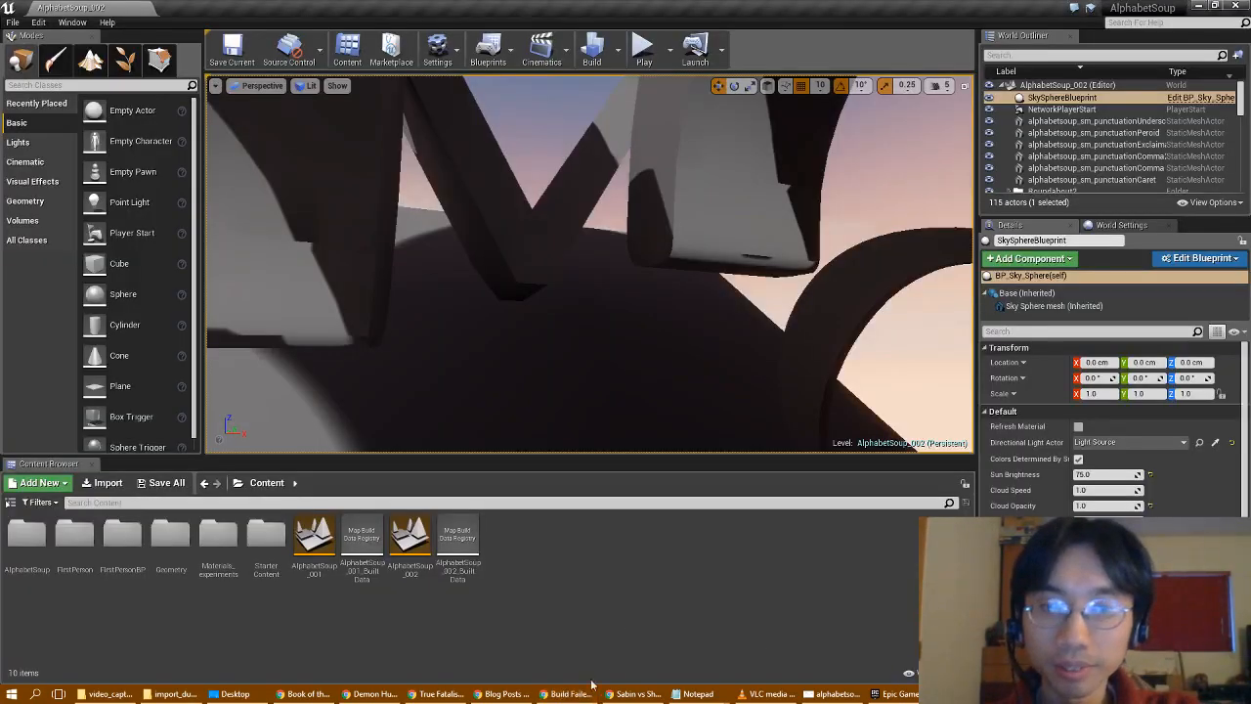
{"action": "left_click", "coordinate": [586, 692]}
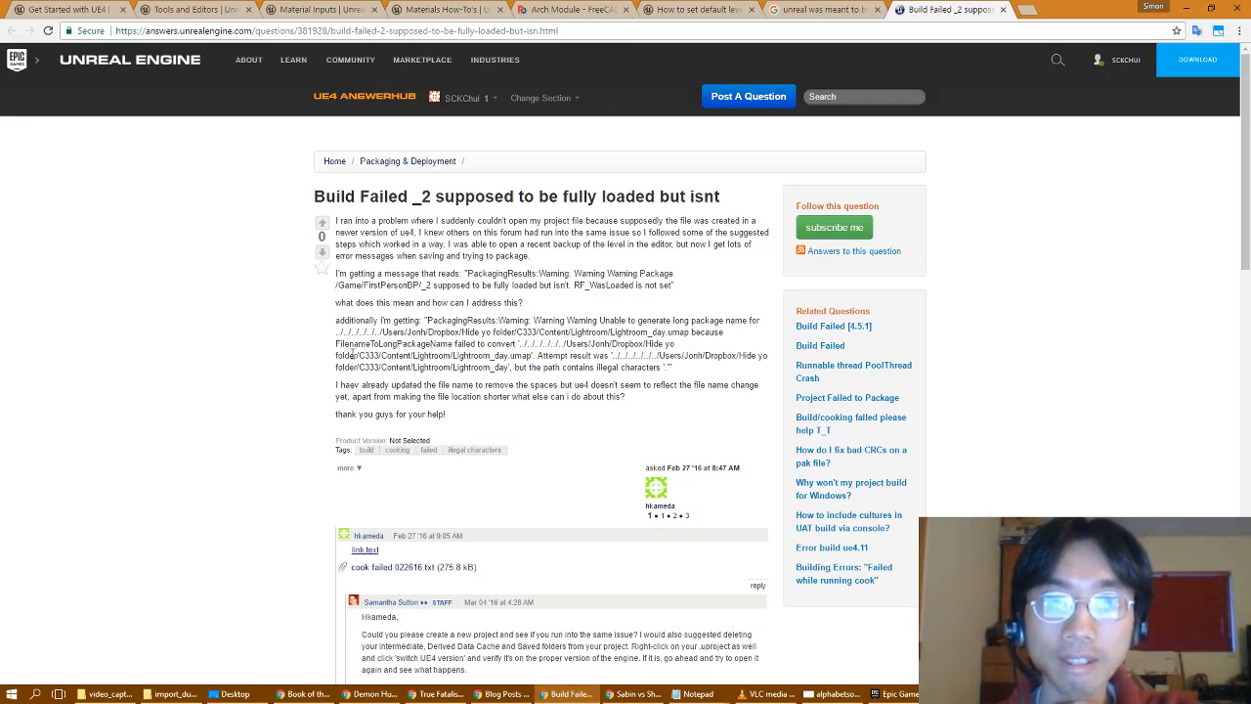
{"action": "scroll", "coordinate": [256, 388], "scroll_direction": "down", "scroll_amount": 2}
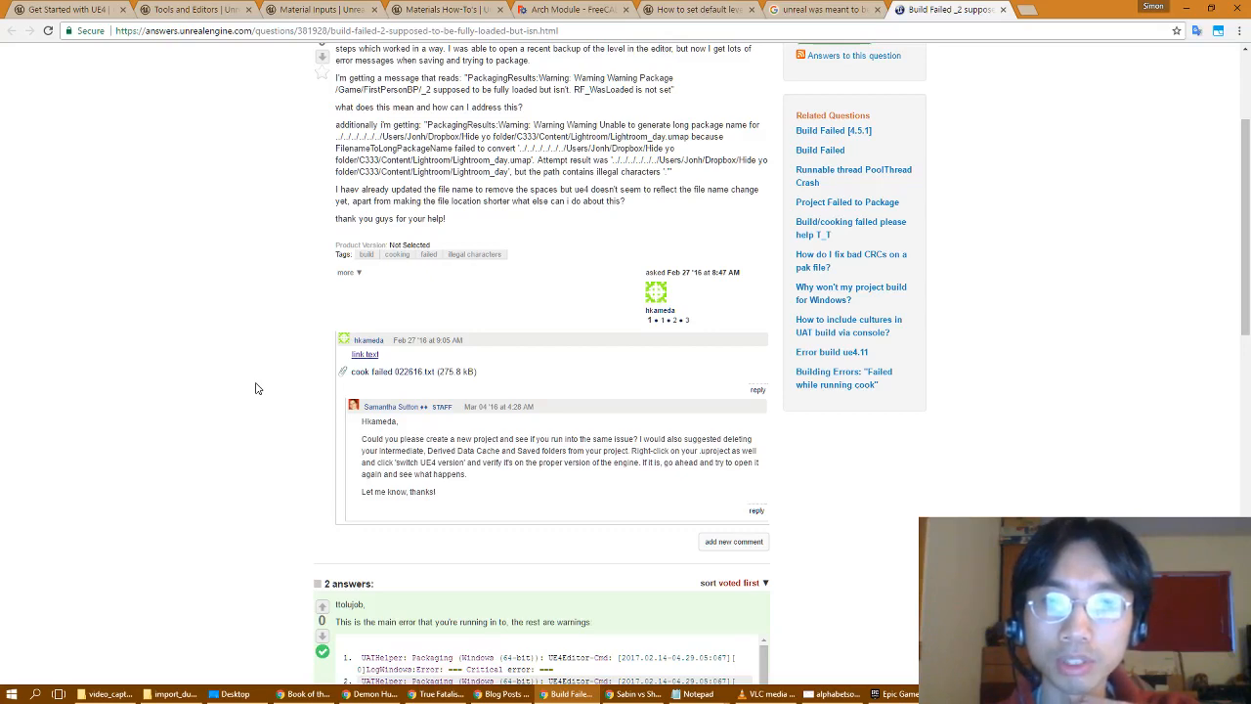
{"action": "scroll", "coordinate": [256, 388], "scroll_direction": "down", "scroll_amount": 3}
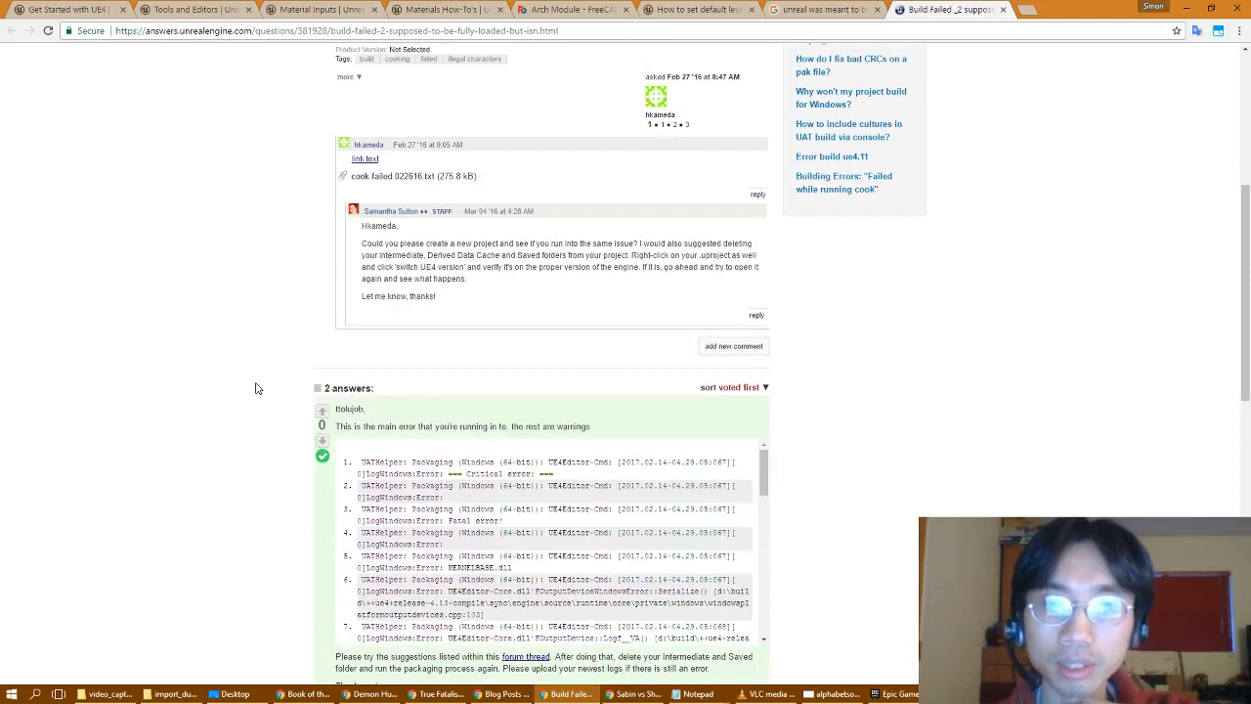
{"action": "scroll", "coordinate": [256, 388], "scroll_direction": "down", "scroll_amount": 3}
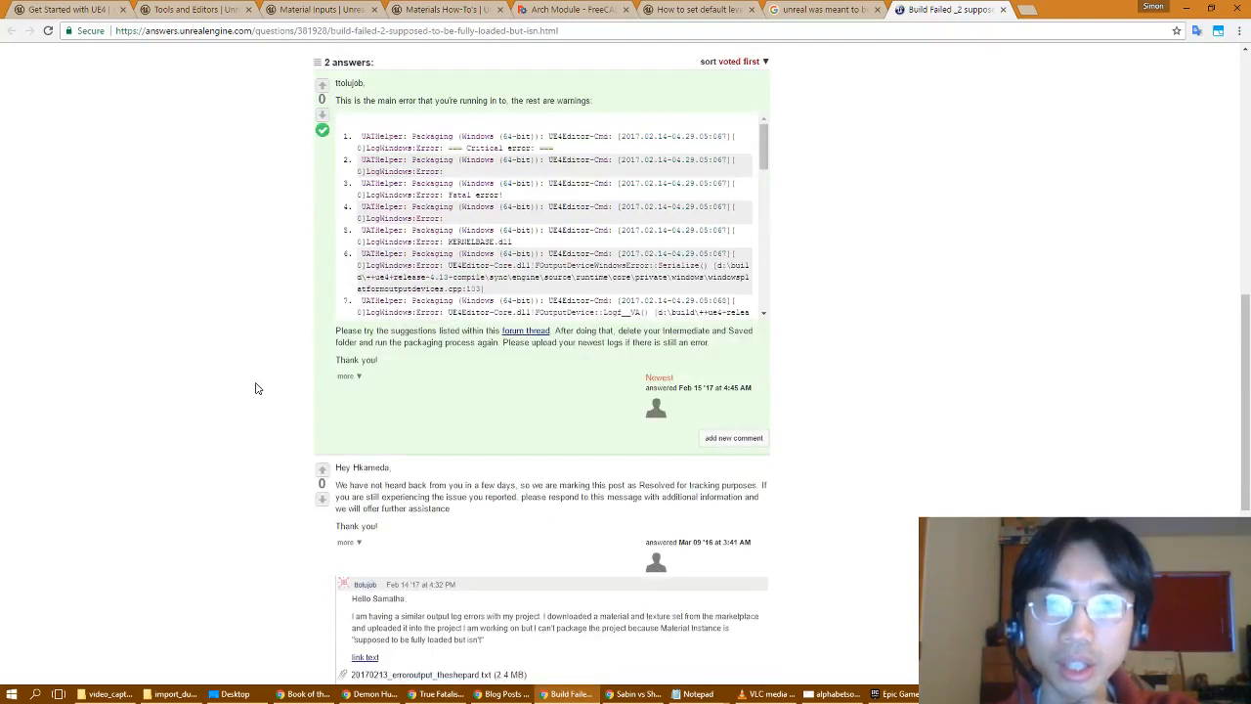
{"action": "scroll", "coordinate": [256, 388], "scroll_direction": "down", "scroll_amount": 2}
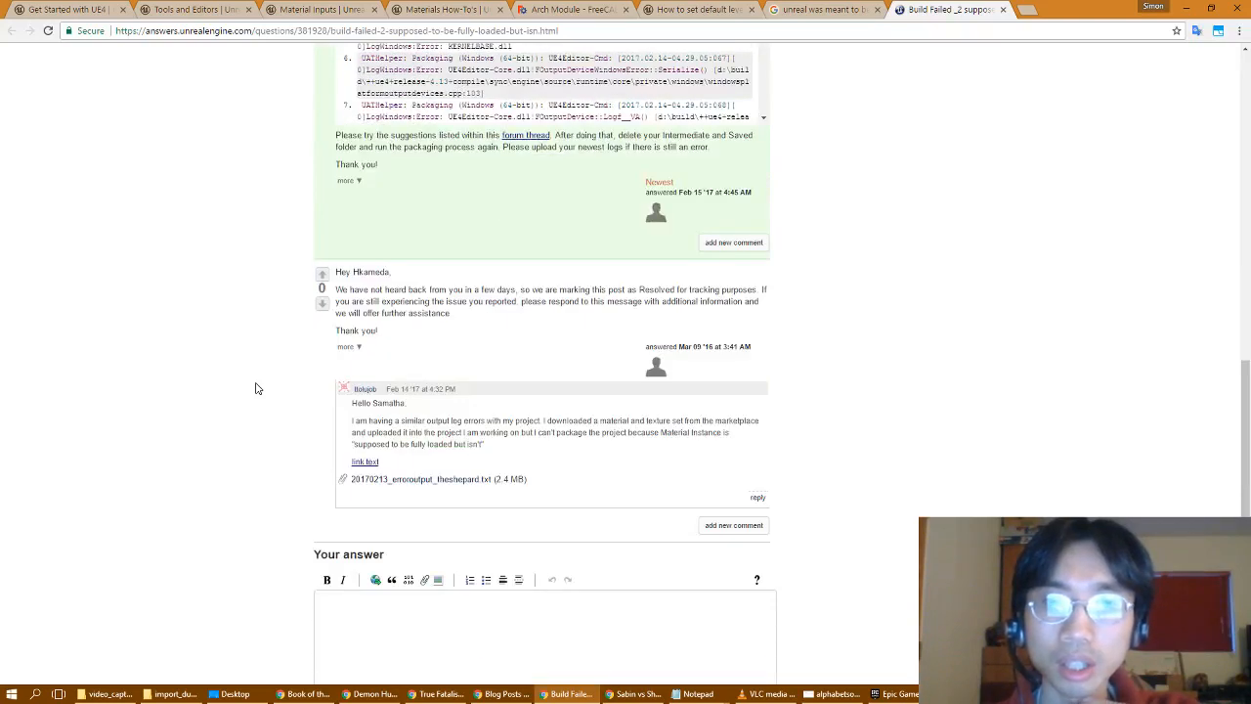
{"action": "scroll", "coordinate": [256, 388], "scroll_direction": "up", "scroll_amount": 15}
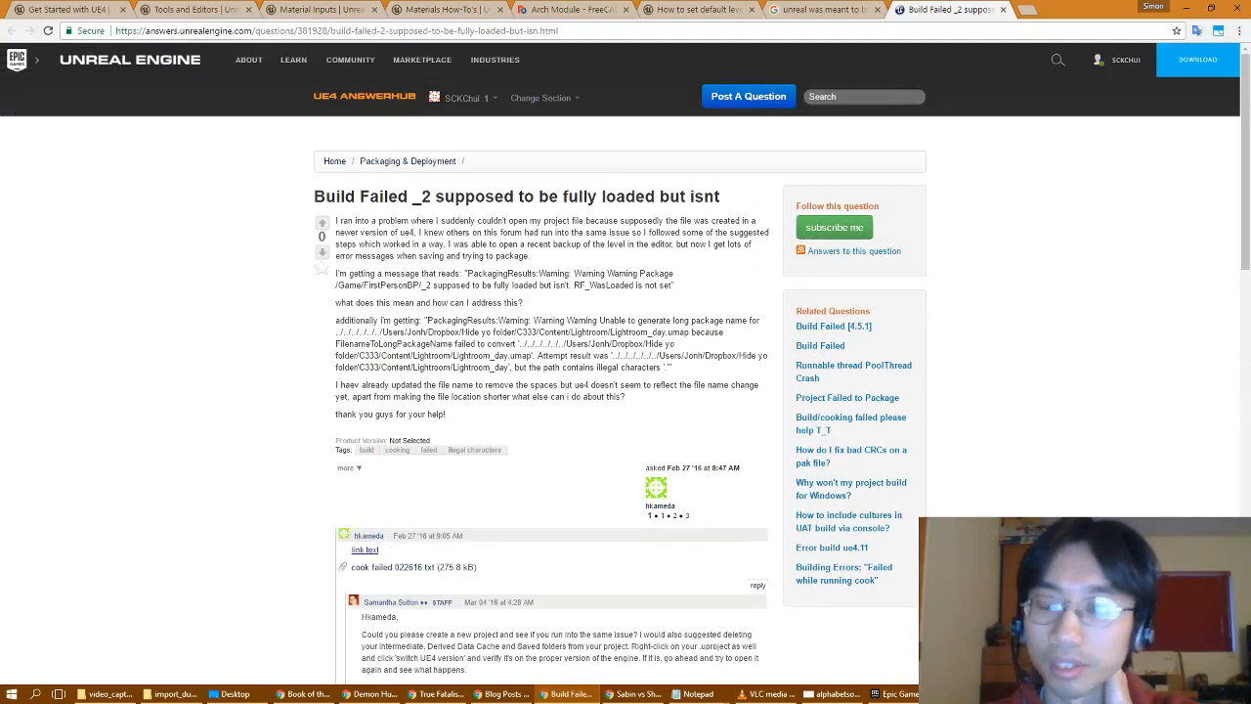
- Switch back to Unreal Editor and rebuild the AlphabetSoup_002 level
{"action": "key", "text": "alt+Tab"}
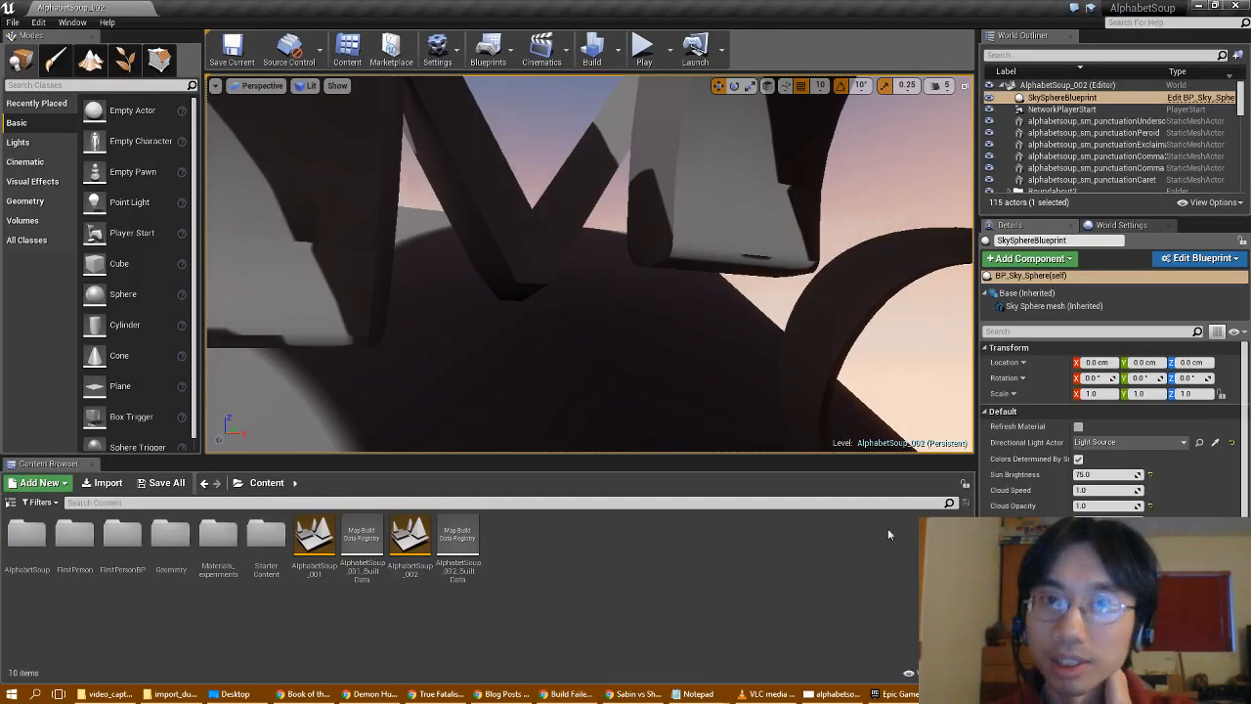
{"action": "left_click", "coordinate": [617, 62]}
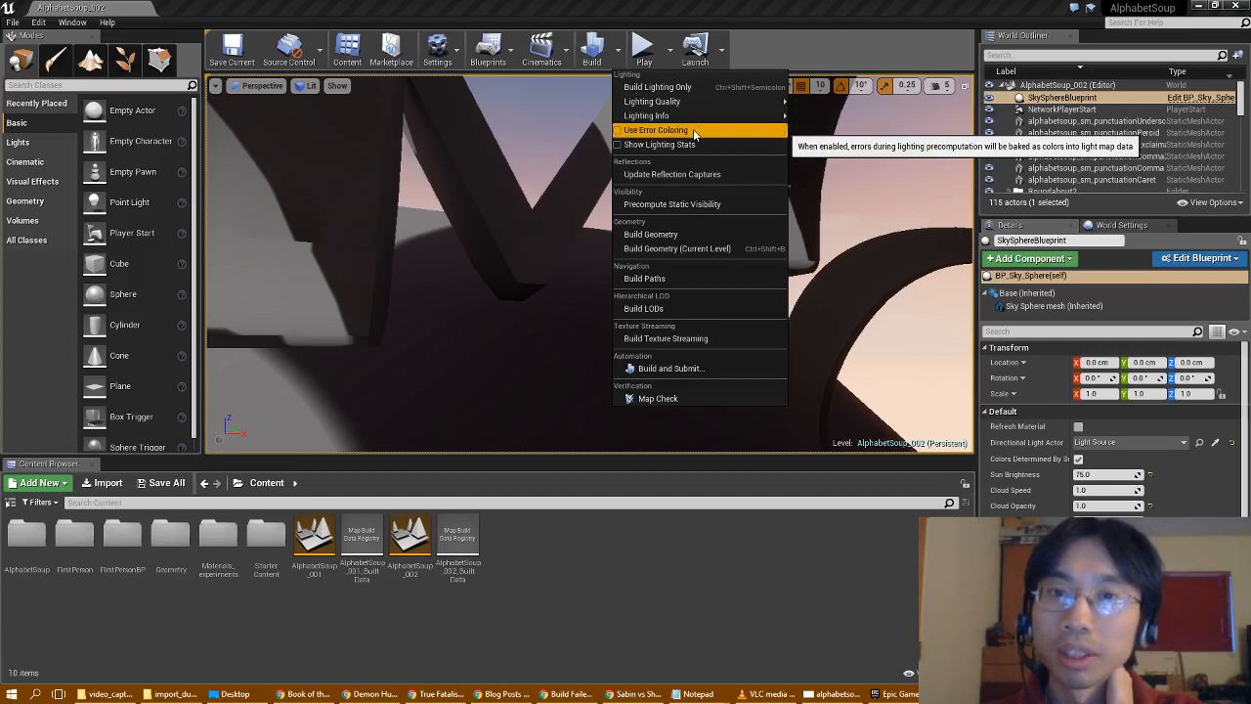
{"action": "left_click", "coordinate": [590, 49]}
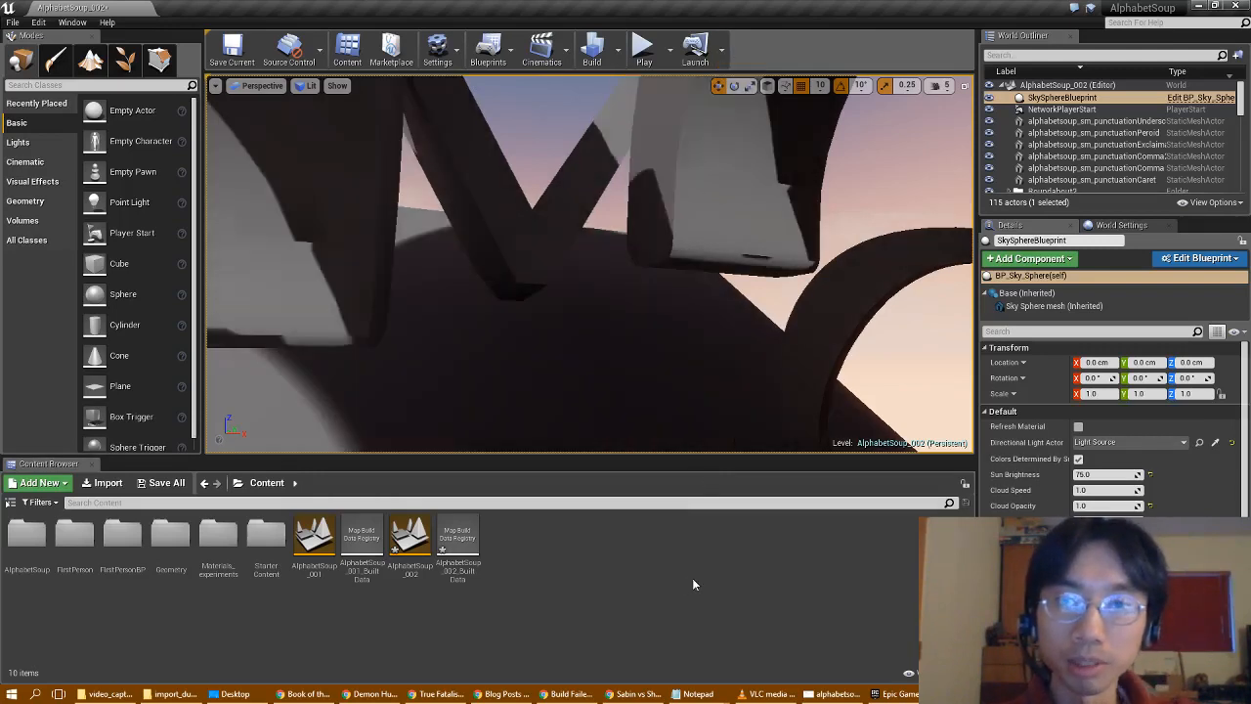
- Save AlphabetSoup_002 together with AlphabetSoup_002_BuiltData, and launch the level on the local device
{"action": "left_click", "coordinate": [164, 483]}
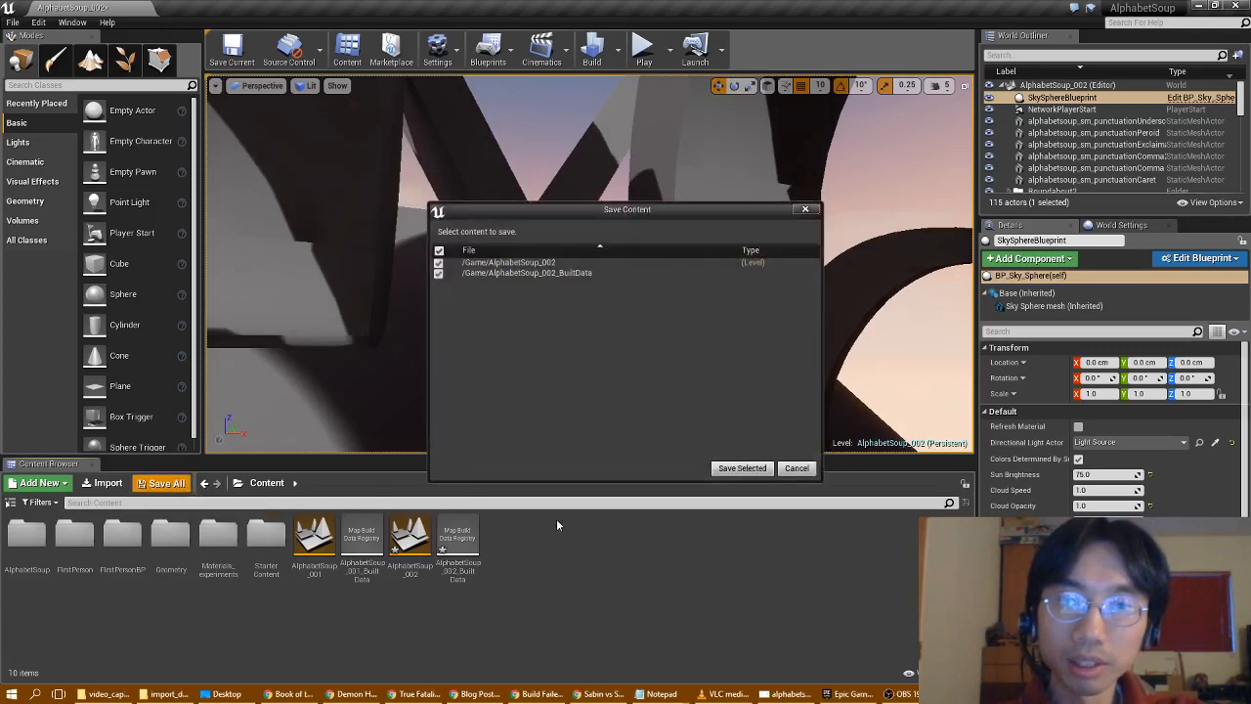
{"action": "left_click", "coordinate": [731, 467]}
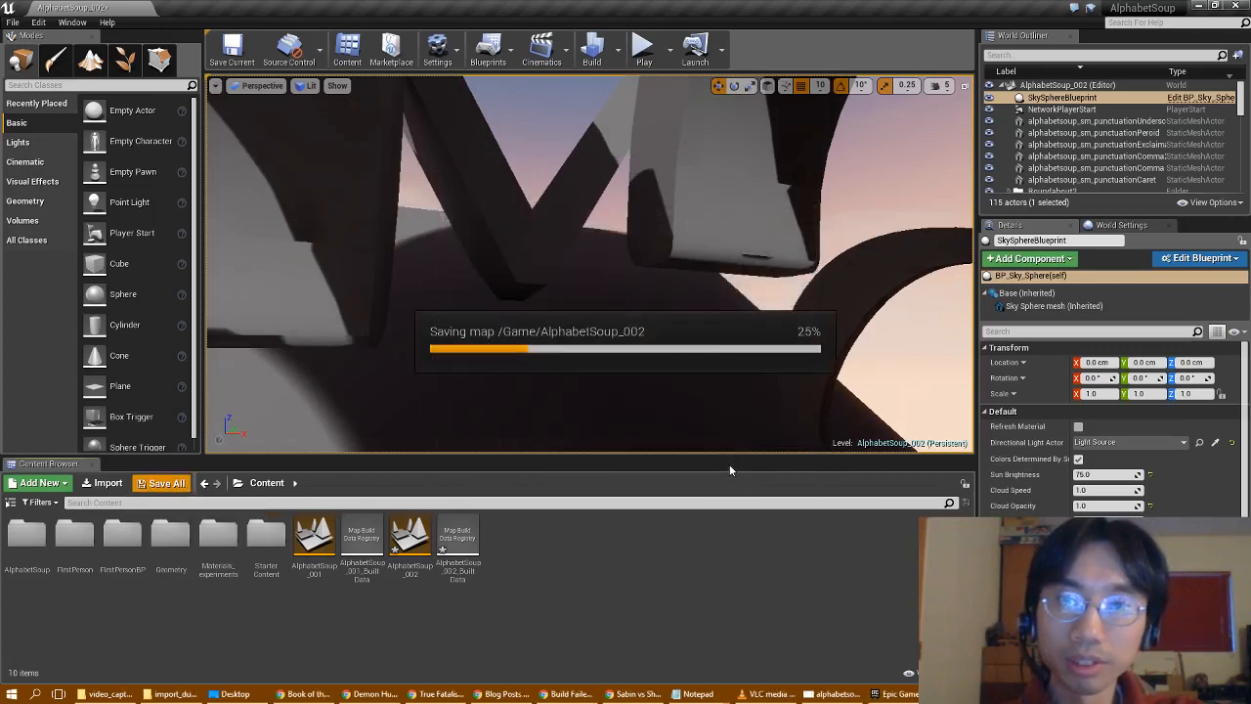
{"action": "left_click", "coordinate": [698, 61]}
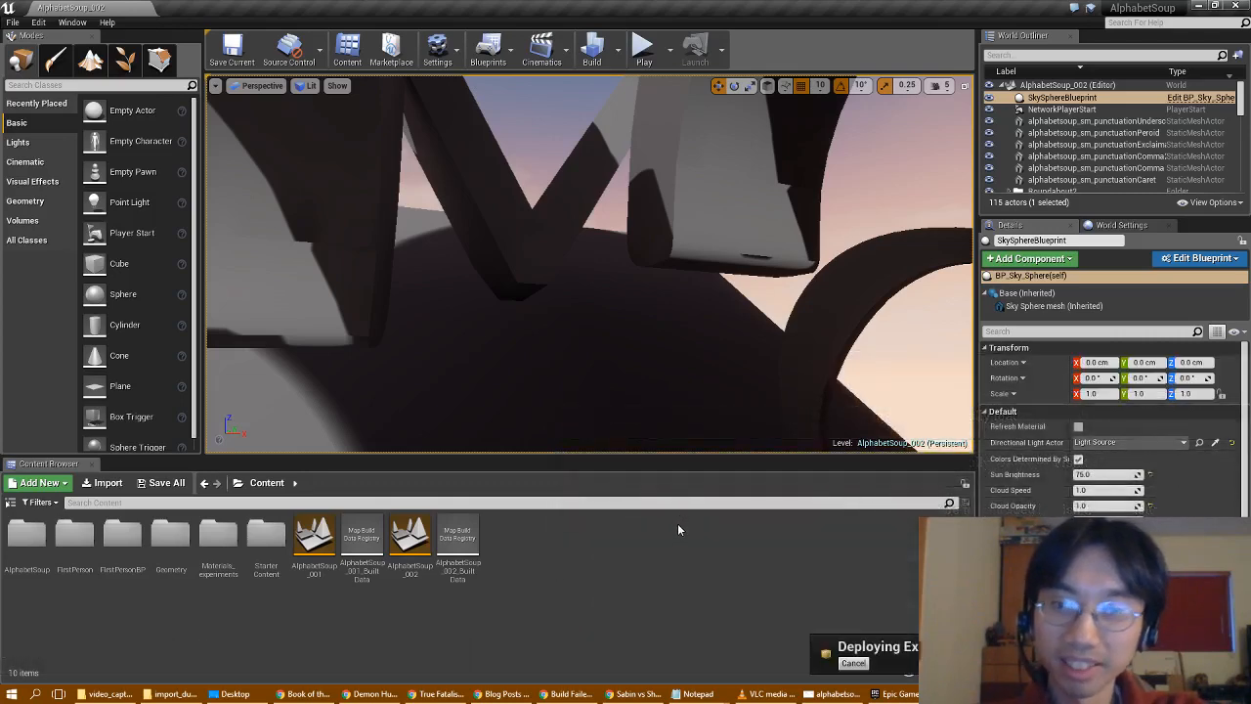
- In Chrome, replace the open thread with the "Game won't Package (Shipping) [Not Source]" result, dismiss the map error message, and read the thread before closing it
{"action": "left_click", "coordinate": [570, 694]}
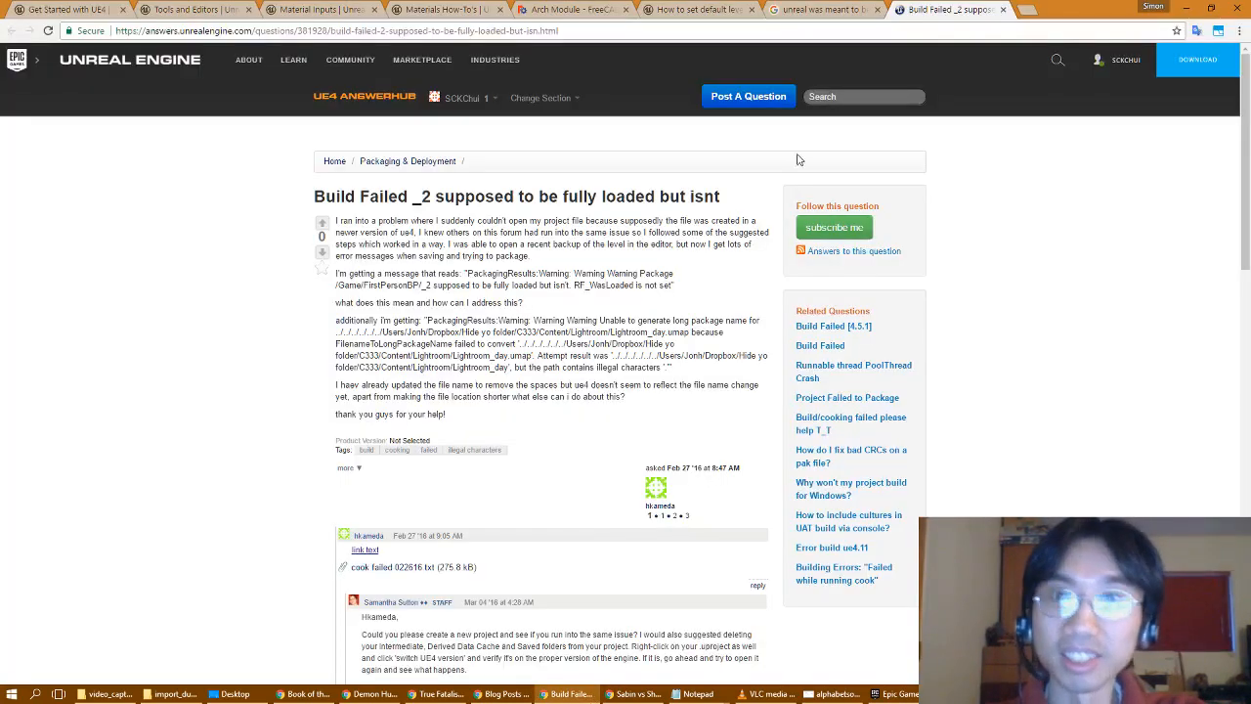
{"action": "left_click", "coordinate": [1001, 10]}
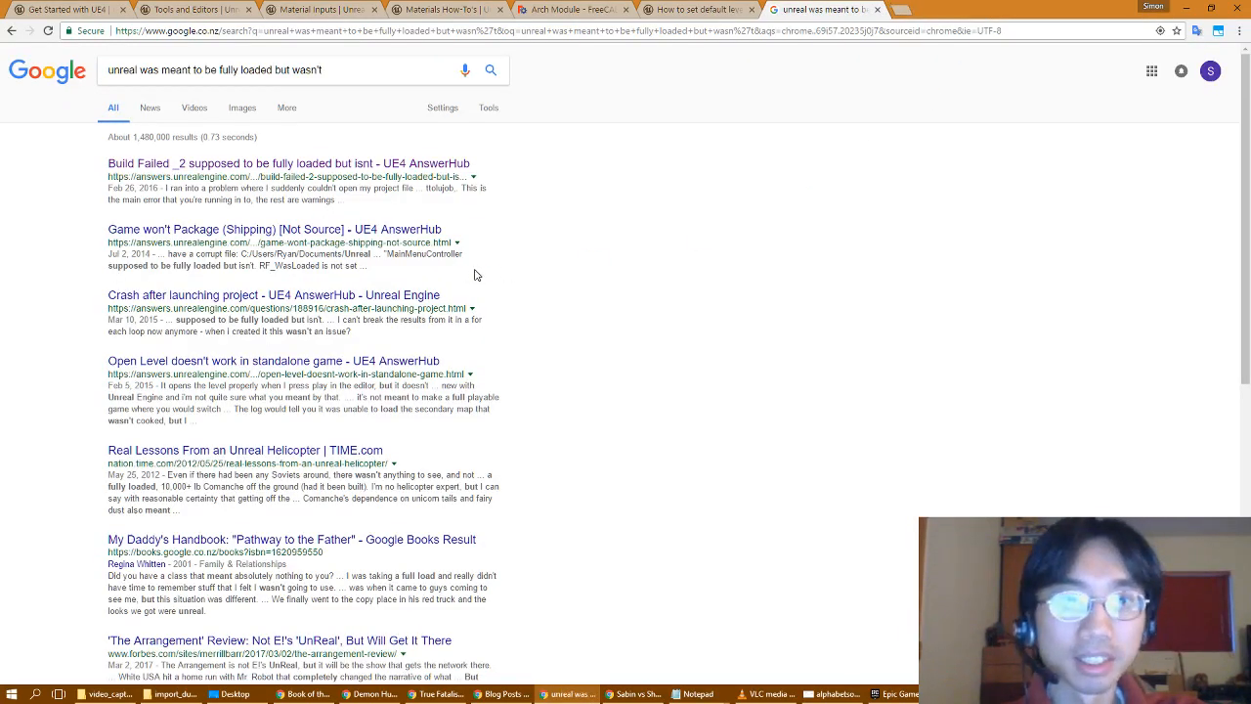
{"action": "middle_click", "coordinate": [389, 231]}
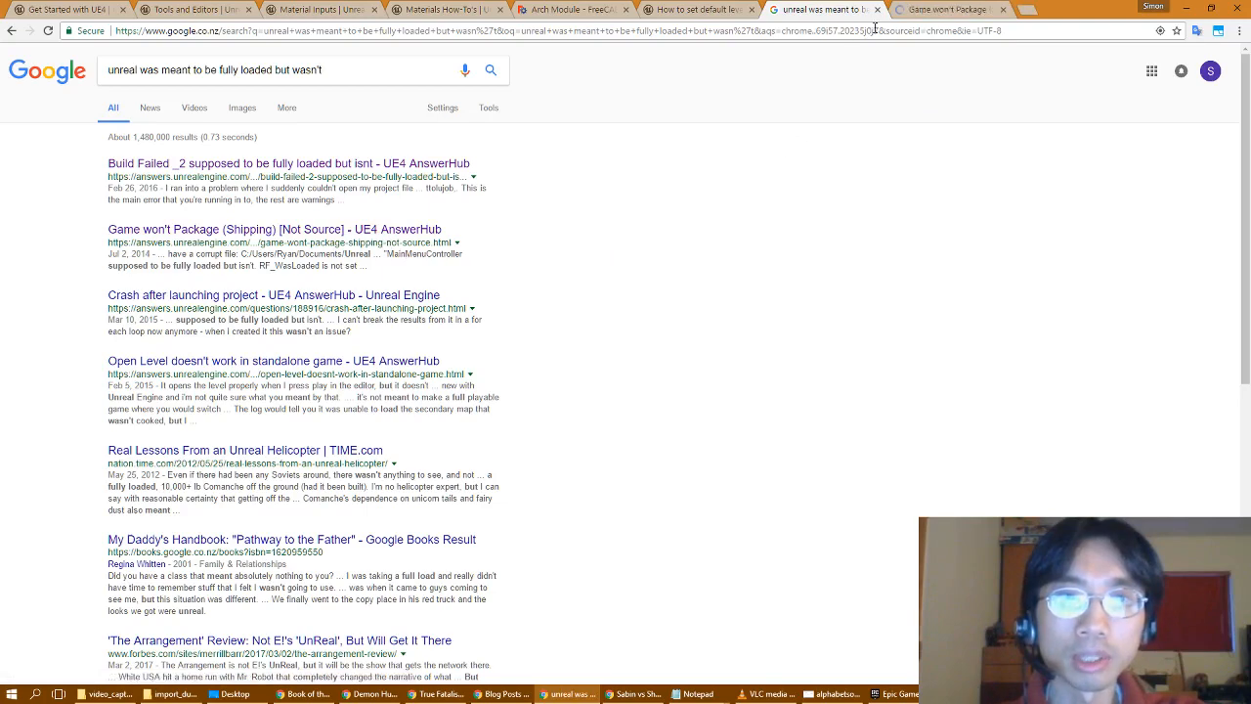
{"action": "left_click", "coordinate": [923, 11]}
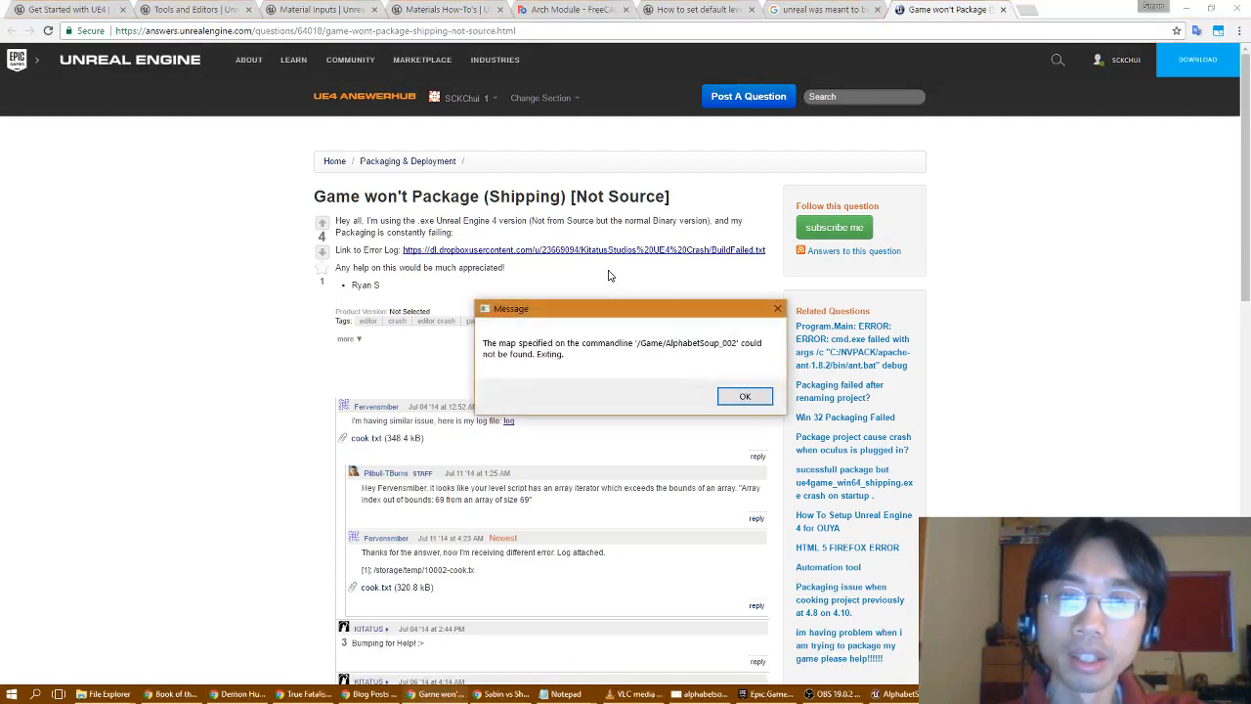
{"action": "left_click", "coordinate": [742, 396]}
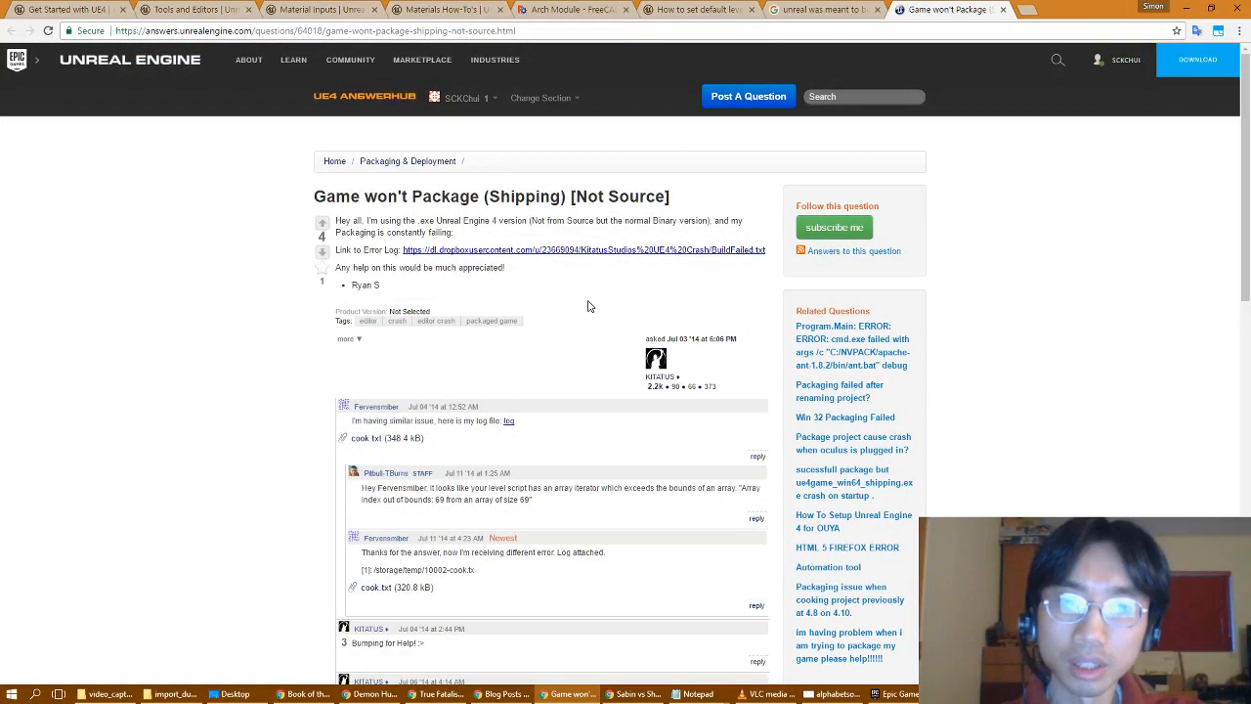
{"action": "scroll", "coordinate": [588, 306], "scroll_direction": "down", "scroll_amount": 3}
{"action": "scroll", "coordinate": [587, 306], "scroll_direction": "down", "scroll_amount": 3}
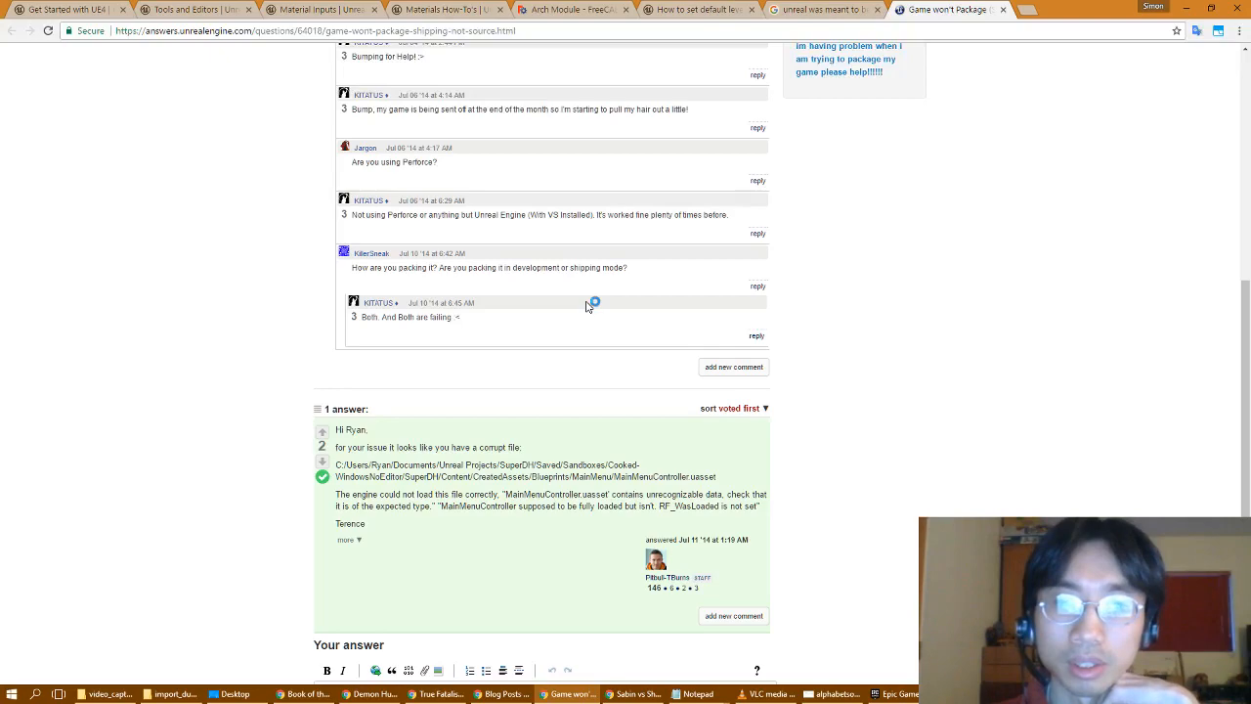
{"action": "scroll", "coordinate": [586, 306], "scroll_direction": "down", "scroll_amount": 4}
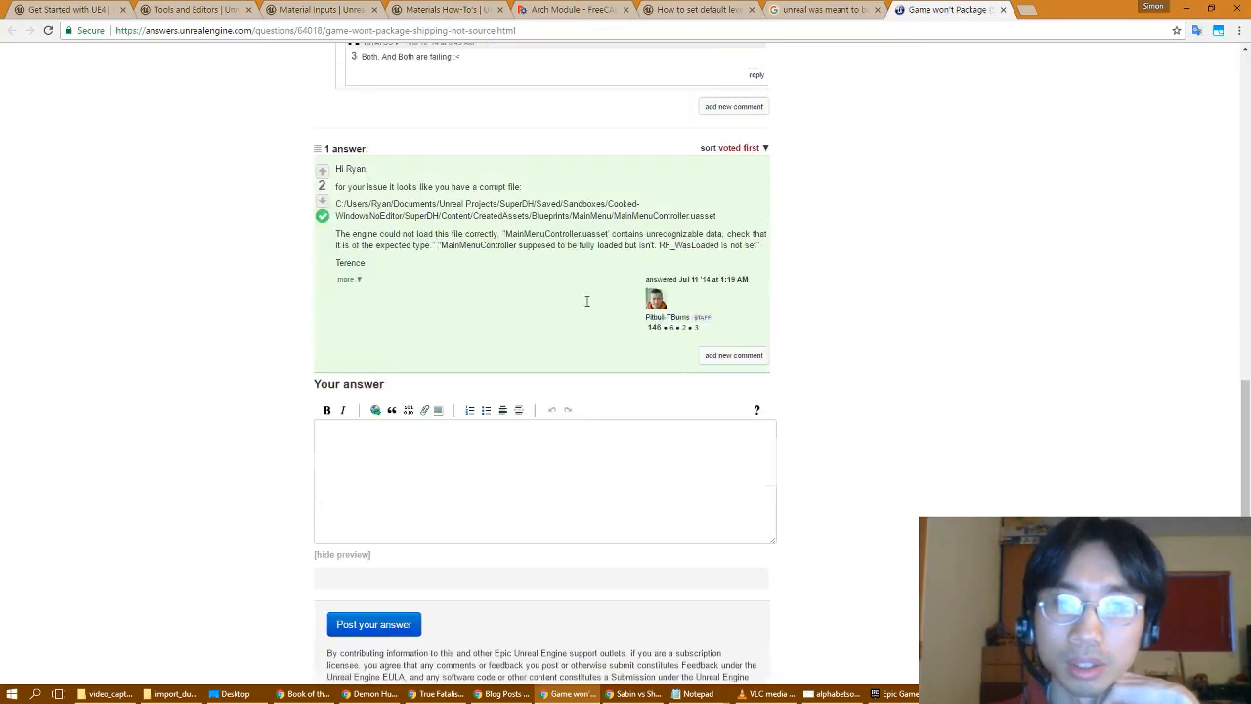
{"action": "left_click", "coordinate": [1002, 9]}
- Switch to Unreal Editor, set the lighting quality to Production, and rebuild the AlphabetSoup_002 level
{"action": "key", "text": "alt+Tab"}
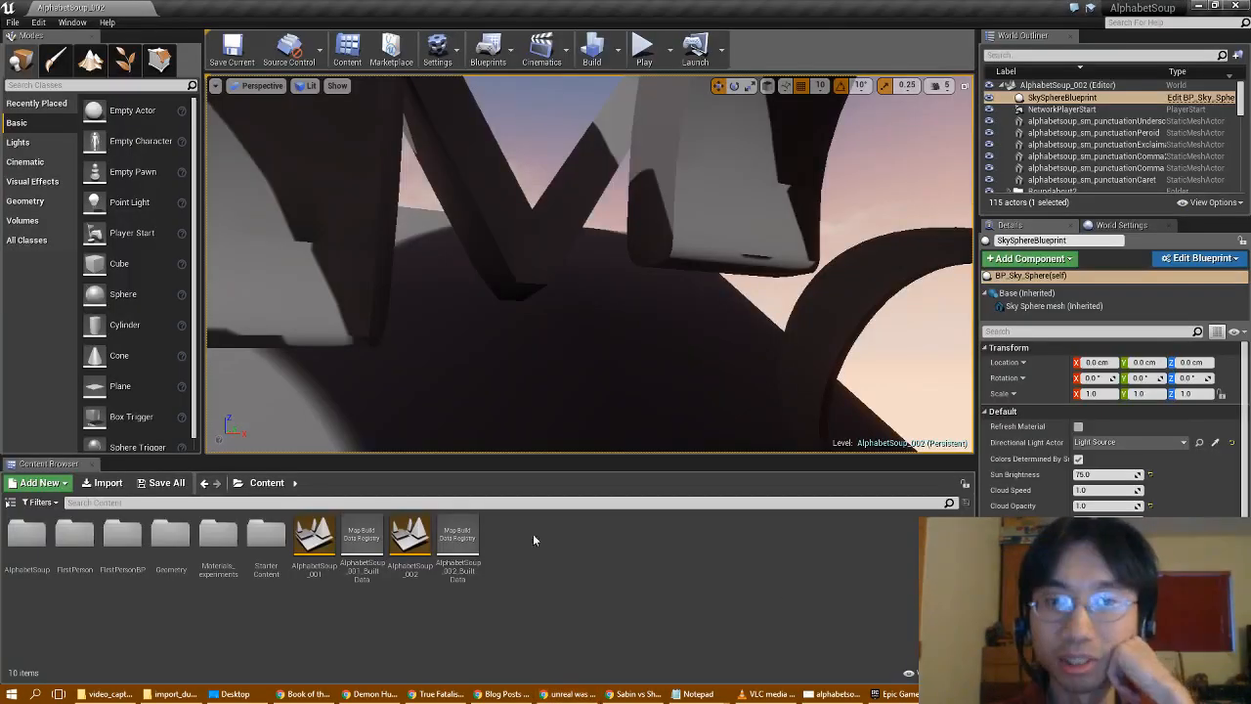
{"action": "right_click", "coordinate": [452, 533]}
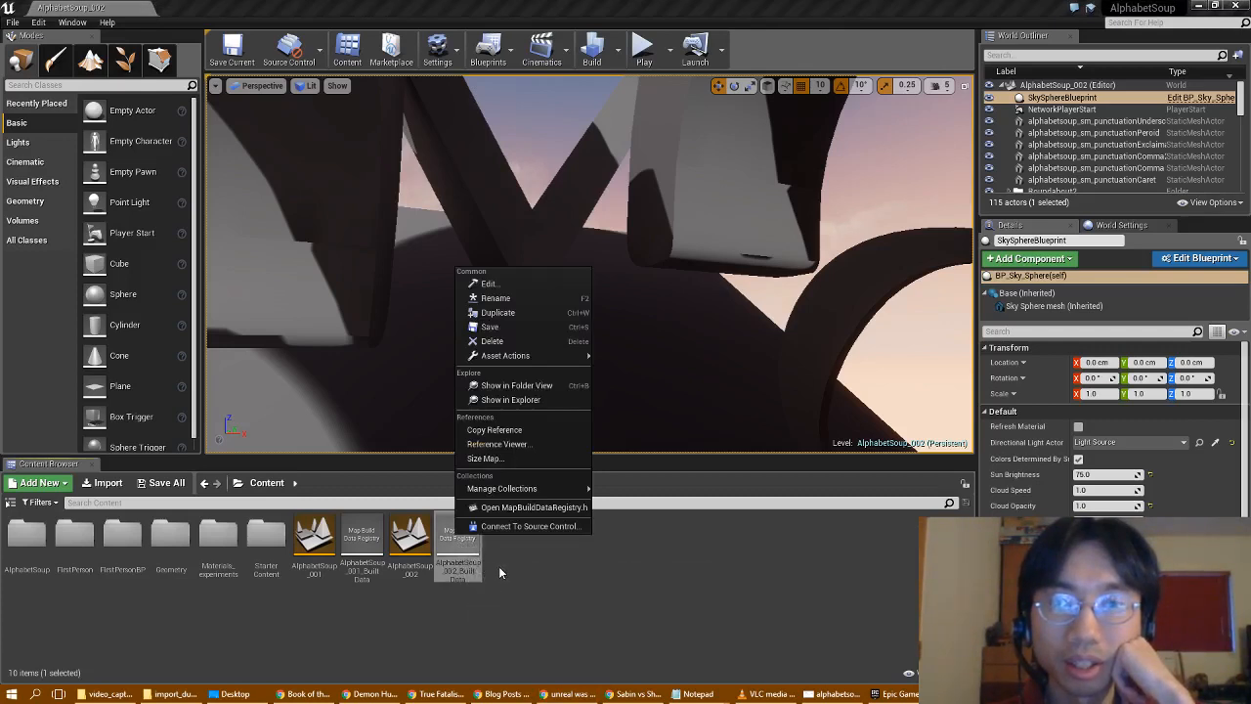
{"action": "left_click", "coordinate": [499, 572]}
{"action": "left_click", "coordinate": [616, 59]}
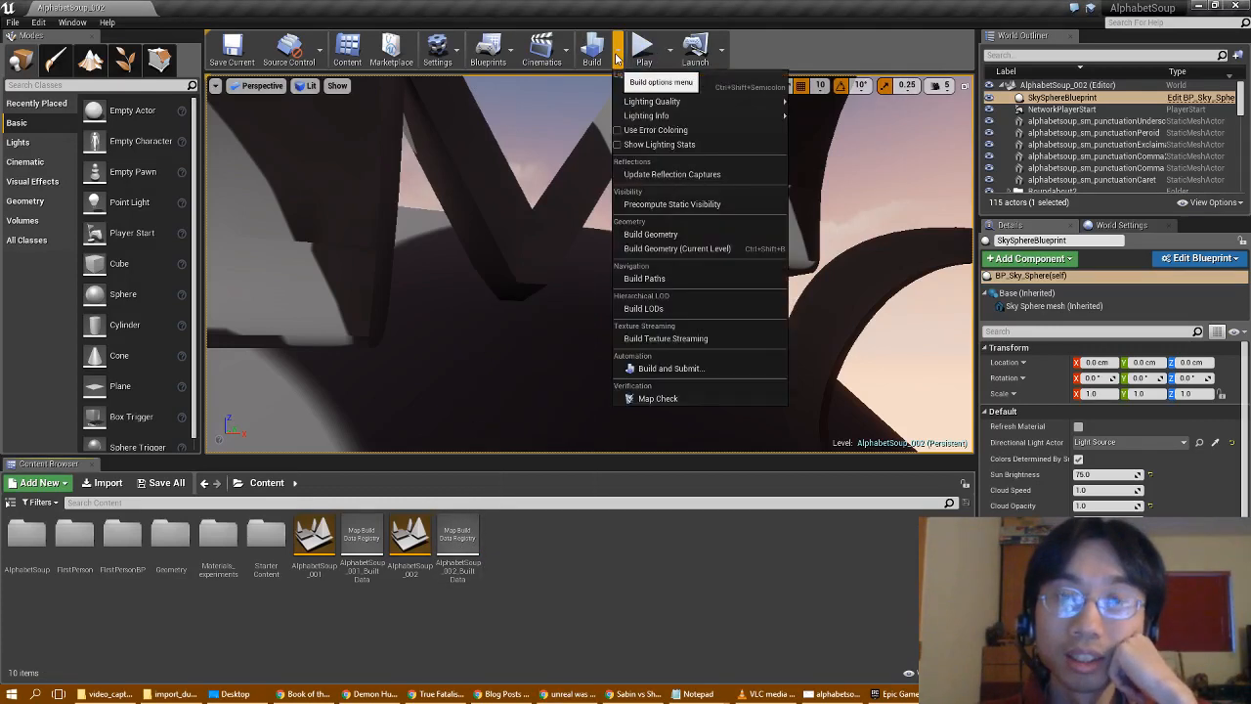
{"action": "mouse_move", "coordinate": [777, 102]}
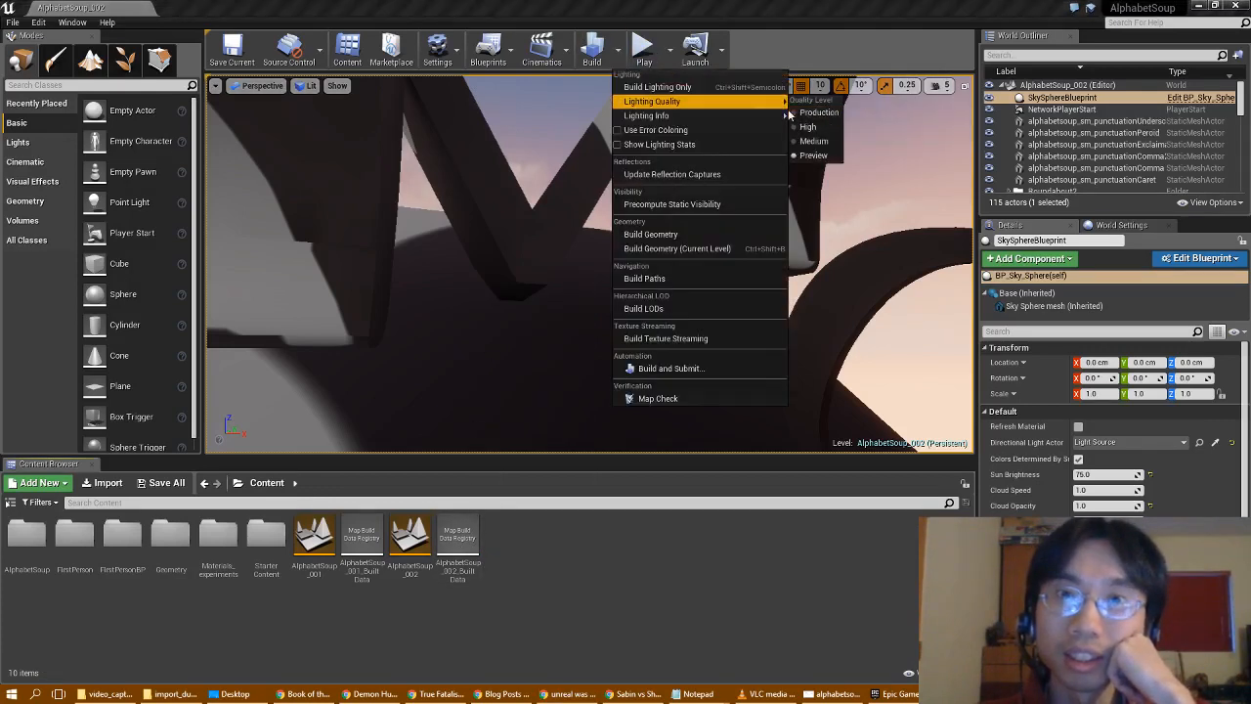
{"action": "left_click", "coordinate": [817, 112]}
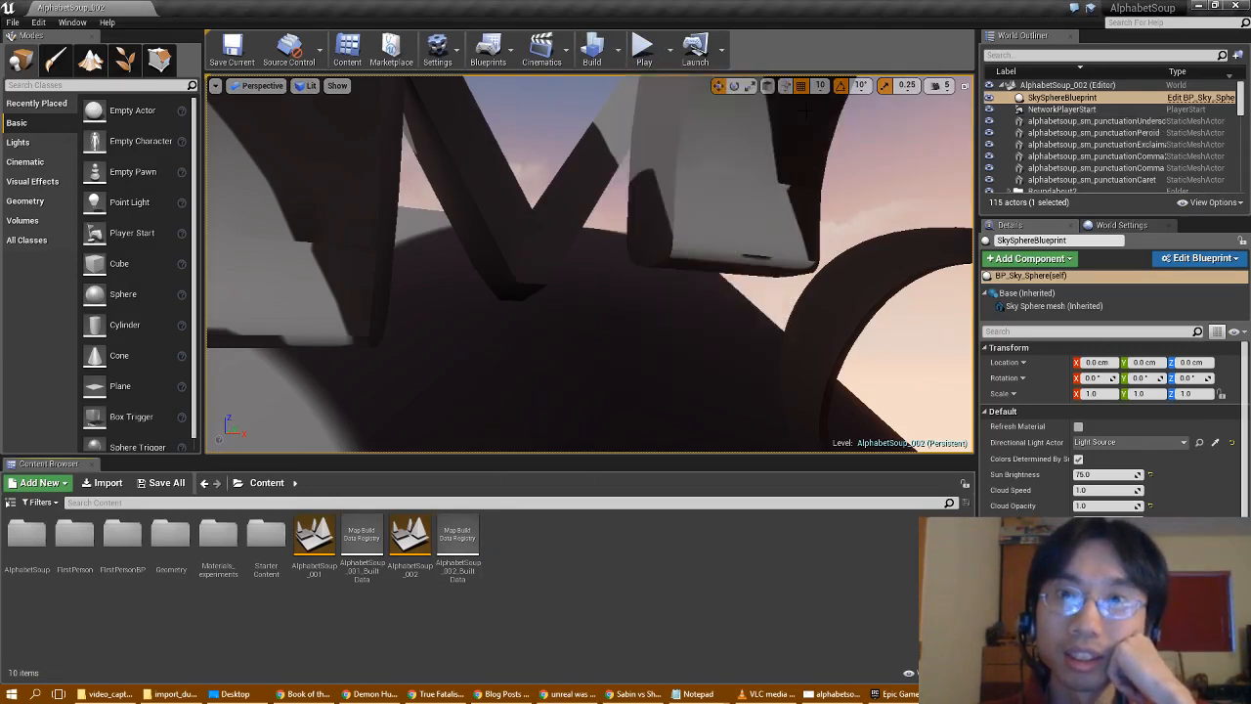
{"action": "left_click", "coordinate": [617, 59]}
{"action": "left_click", "coordinate": [838, 111]}
{"action": "left_click", "coordinate": [594, 54]}
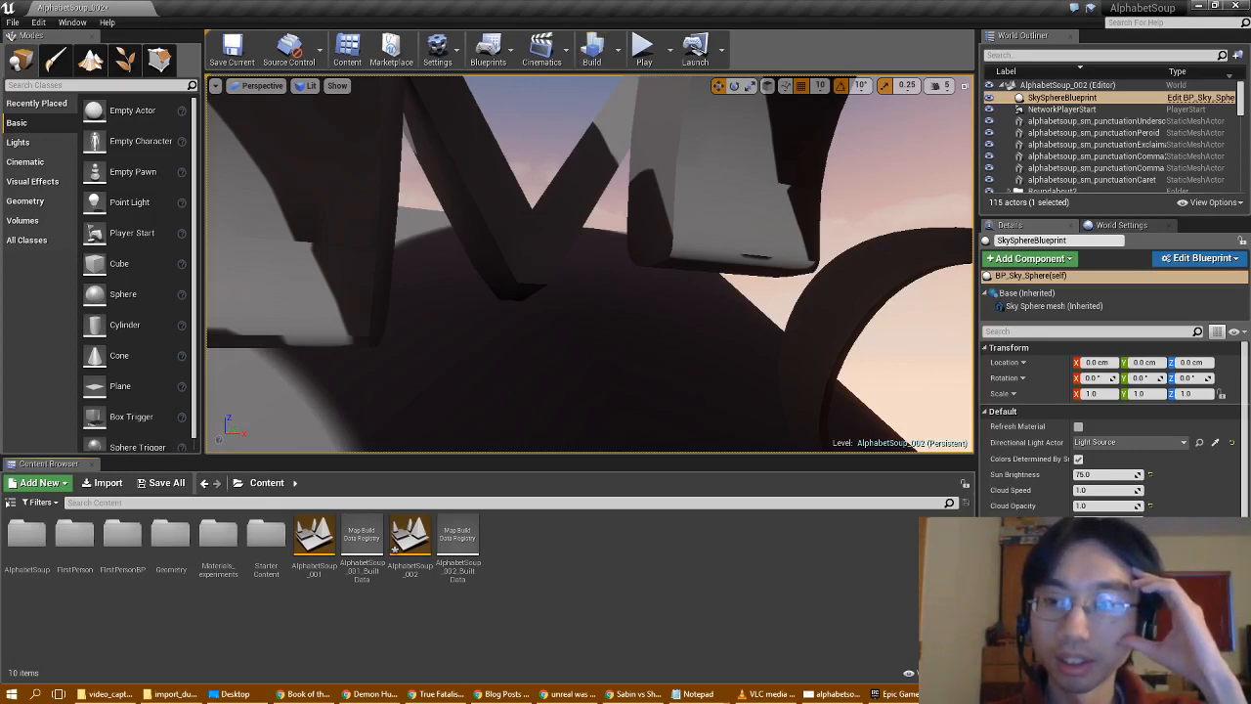
- Open the Output Log and review the messages from the level build and map check
{"action": "left_click", "coordinate": [70, 22]}
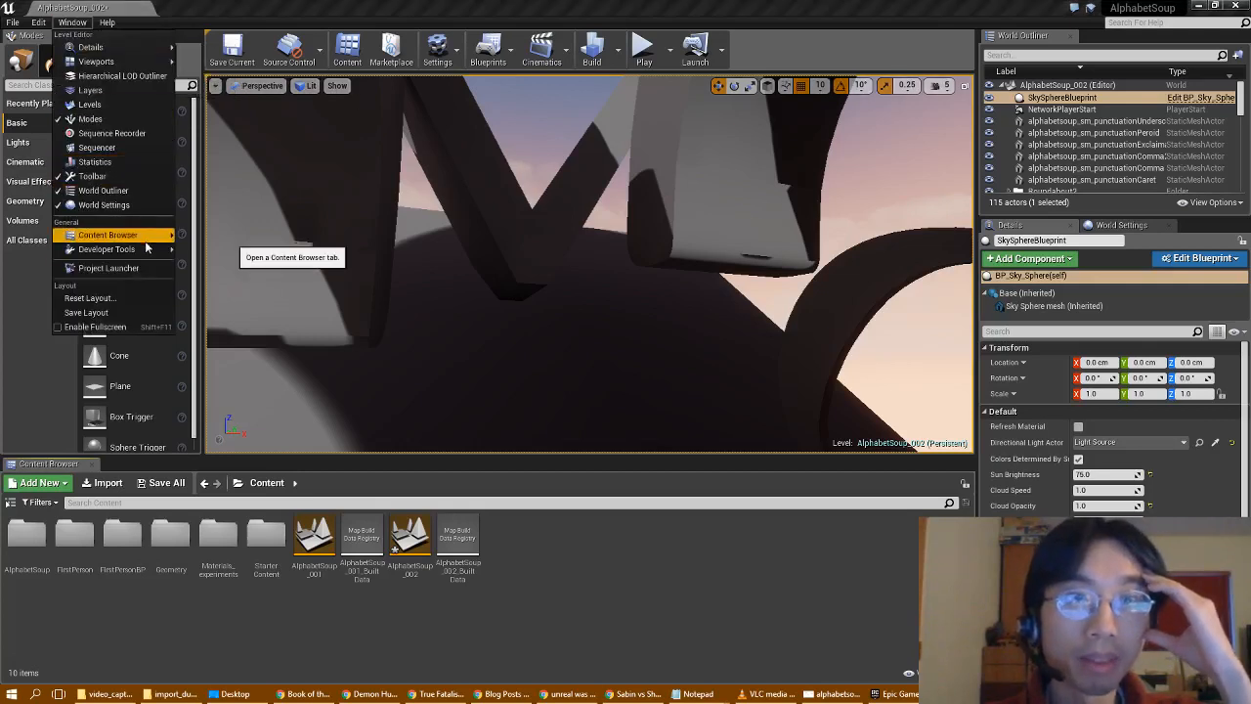
{"action": "mouse_move", "coordinate": [144, 235]}
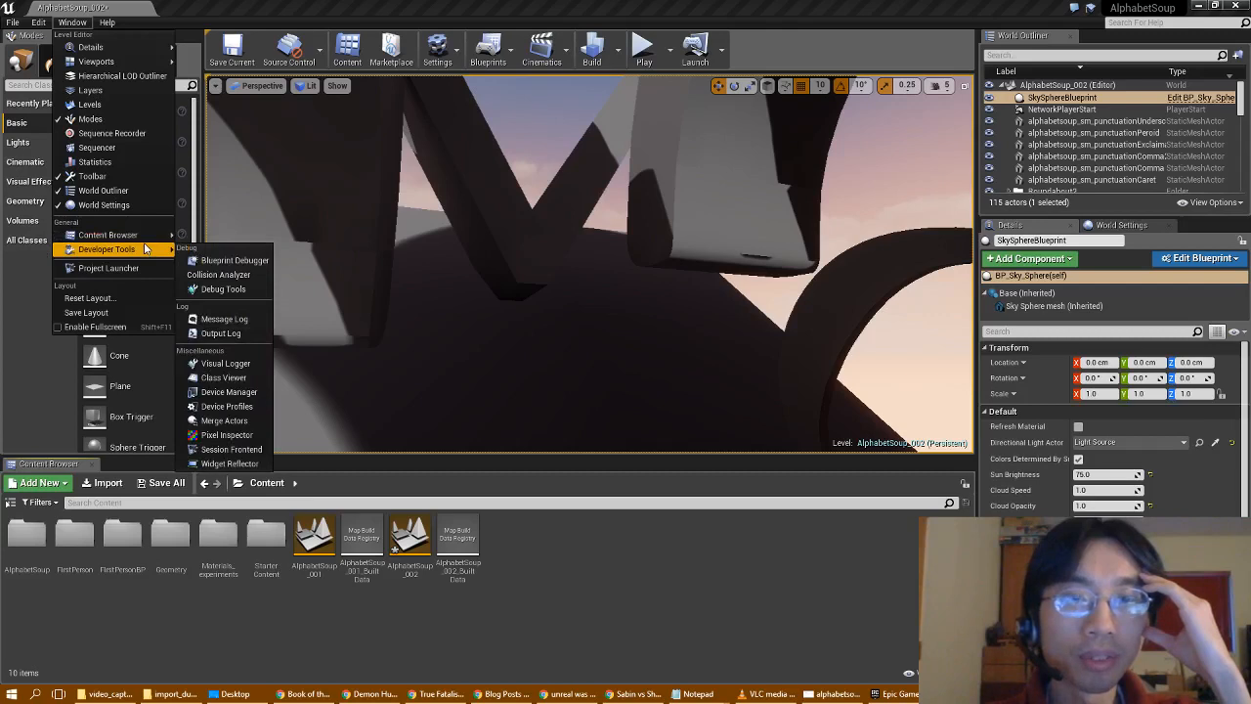
{"action": "left_click", "coordinate": [245, 331]}
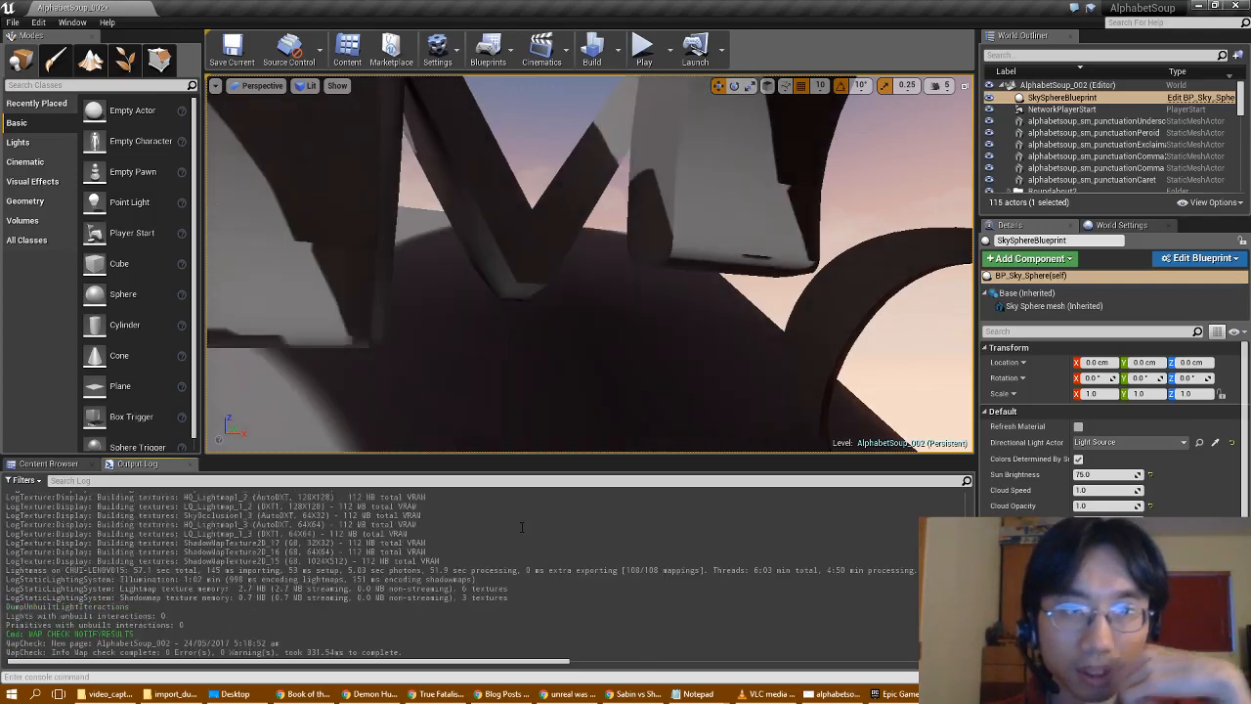
{"action": "scroll", "coordinate": [522, 528], "scroll_direction": "up", "scroll_amount": 4}
{"action": "scroll", "coordinate": [201, 518], "scroll_direction": "down", "scroll_amount": 3}
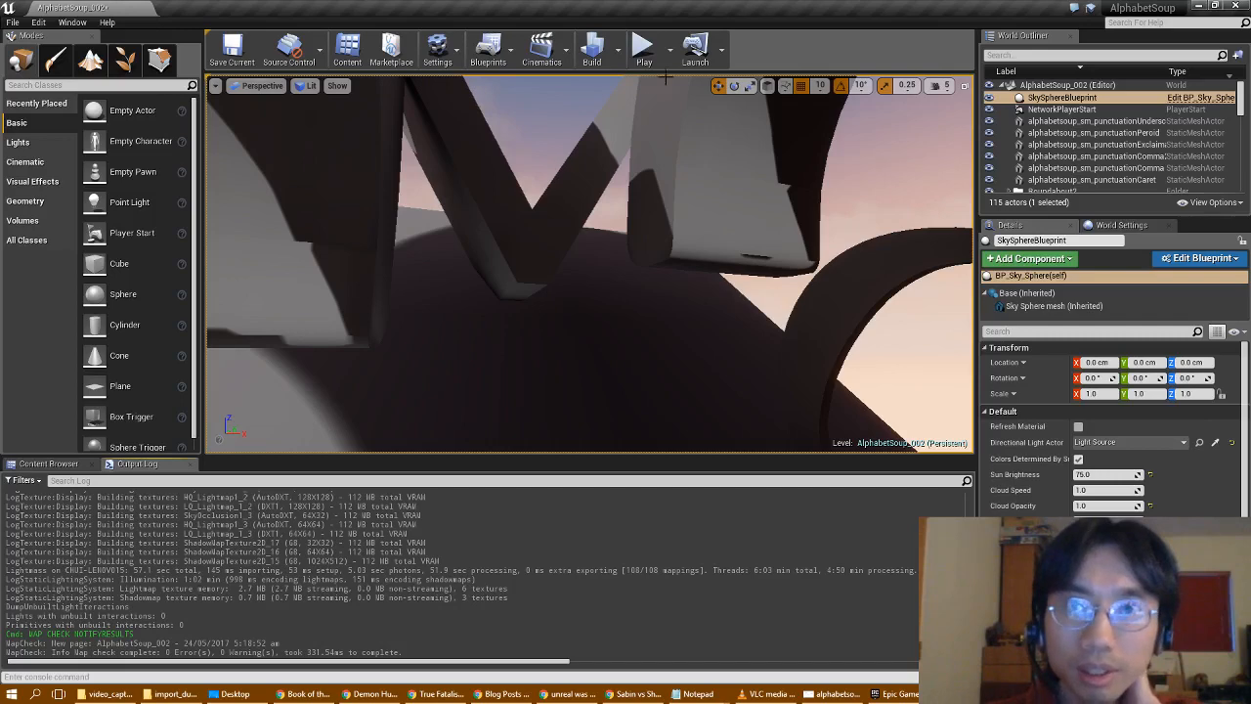
- Launch the level on the local device, saving AlphabetSoup_002 and AlphabetSoup_002_BuiltData, and close the launched game
{"action": "left_click", "coordinate": [692, 50]}
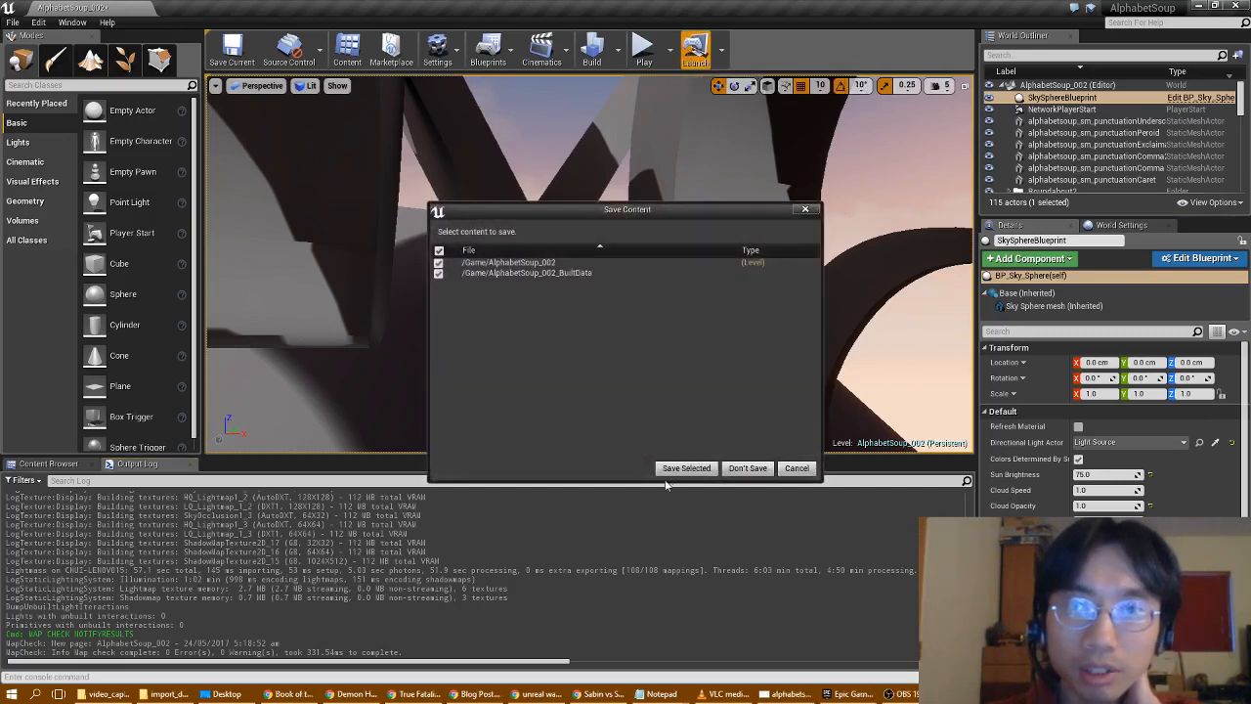
{"action": "left_click", "coordinate": [684, 473]}
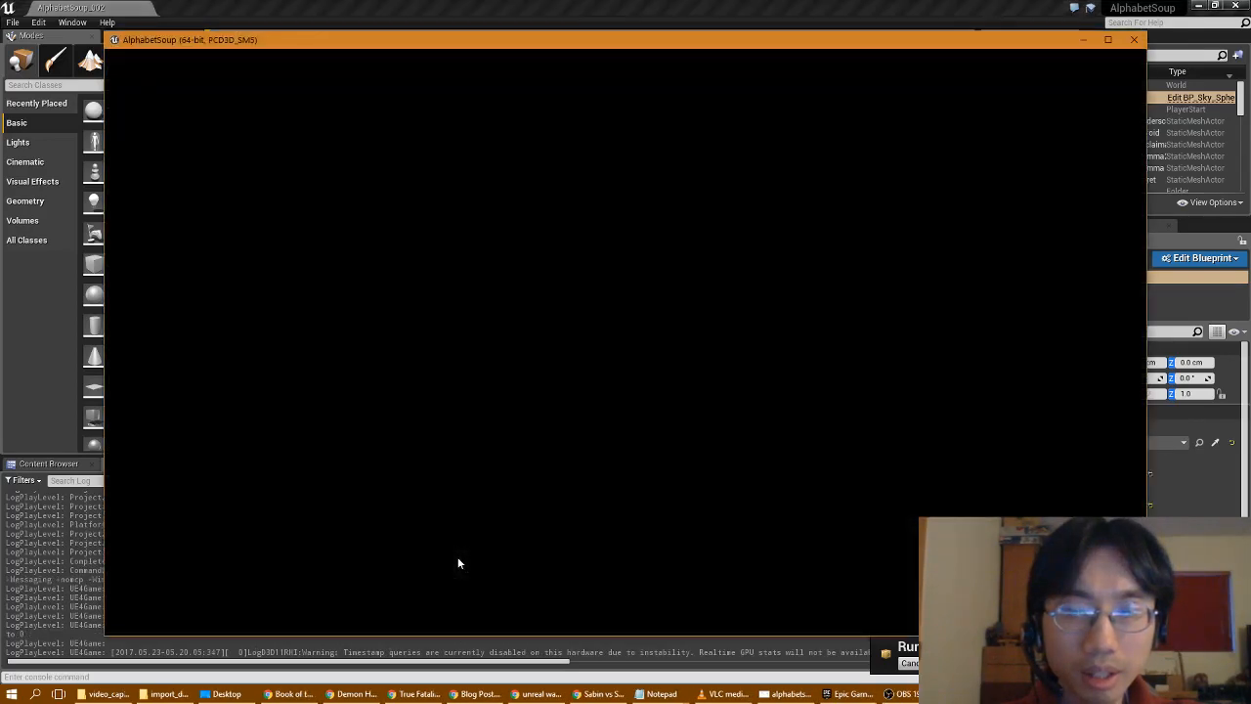
{"action": "left_click", "coordinate": [743, 394]}
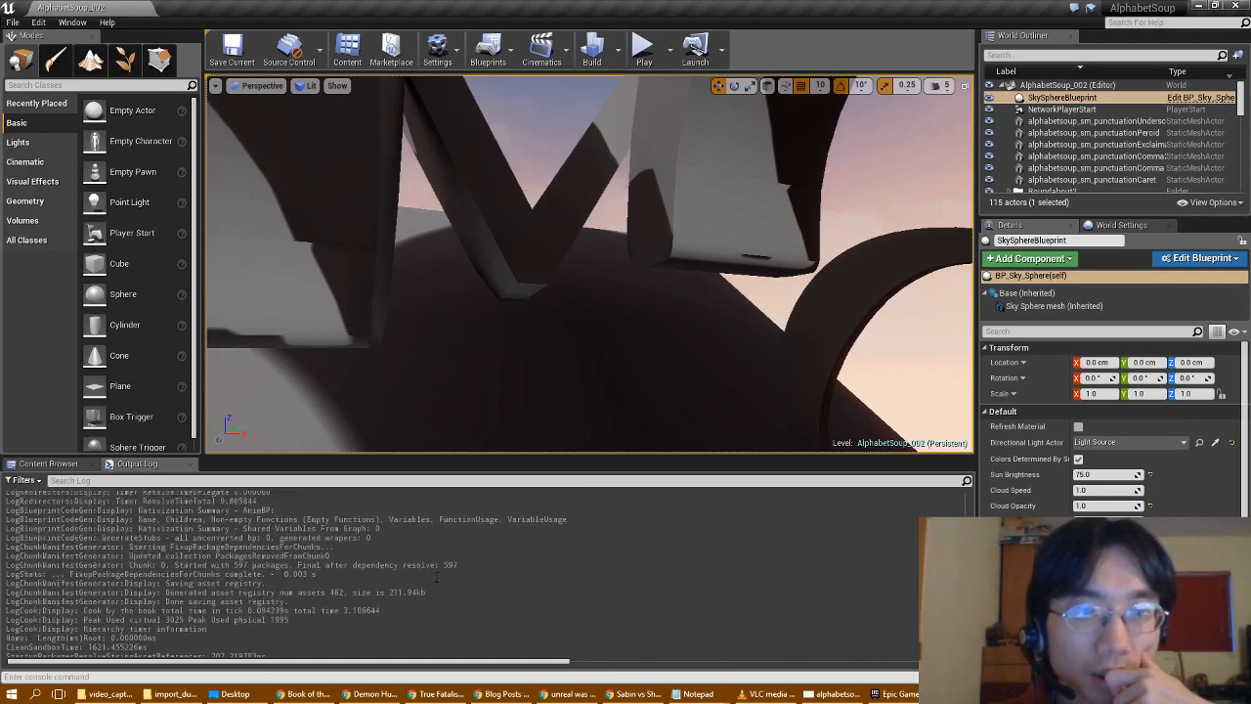
- Examine the Output Log from the launch for the save, cook and package-loading messages about AlphabetSoup_002
{"action": "scroll", "coordinate": [433, 576], "scroll_direction": "up", "scroll_amount": 2}
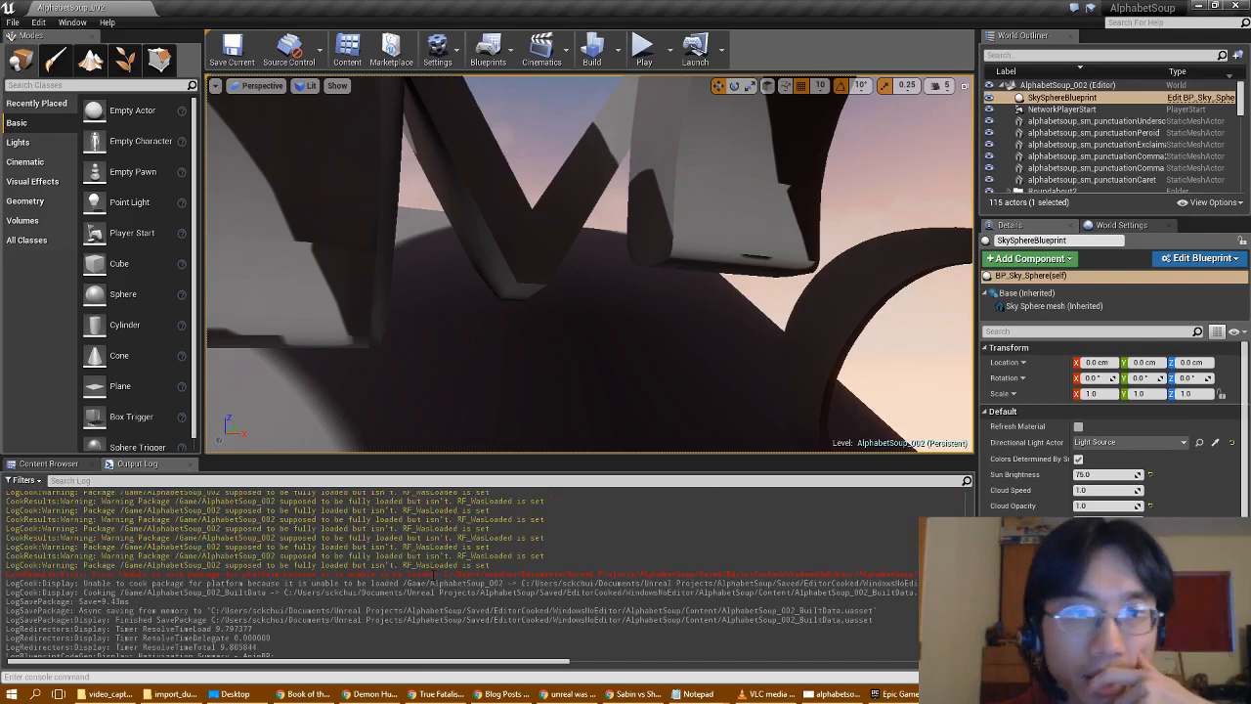
{"action": "scroll", "coordinate": [433, 575], "scroll_direction": "up", "scroll_amount": 1}
{"action": "scroll", "coordinate": [433, 576], "scroll_direction": "up", "scroll_amount": 2}
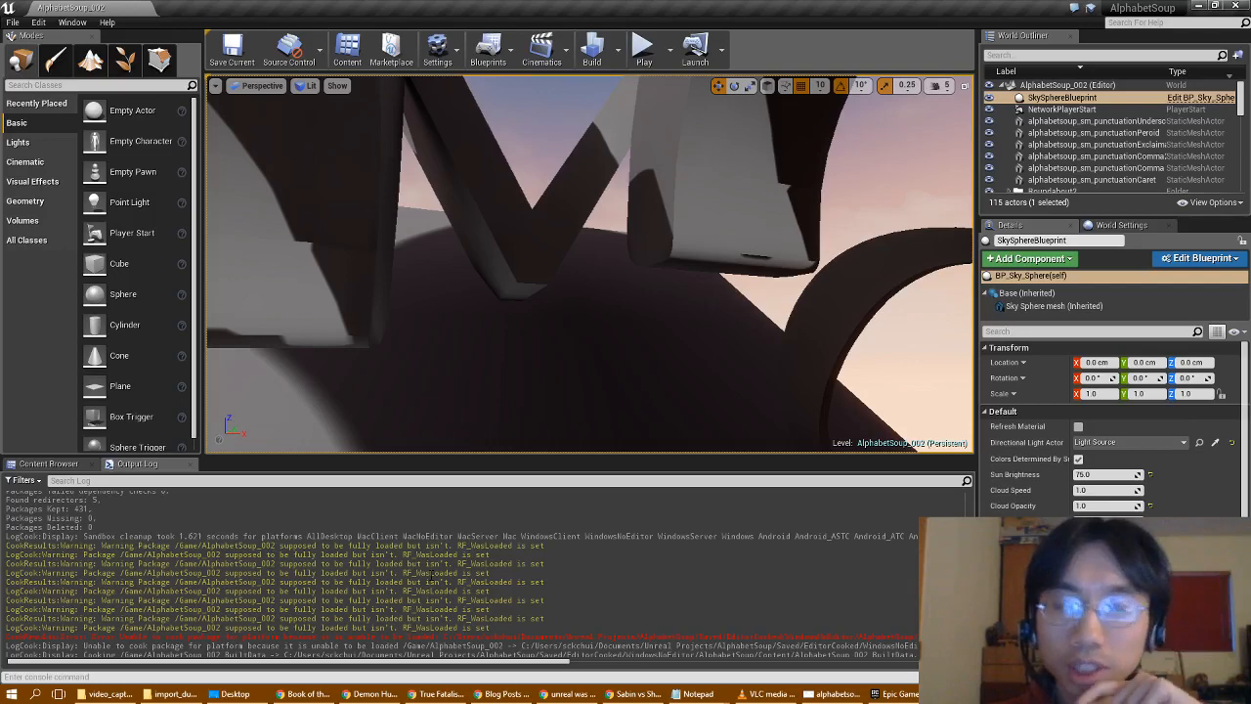
{"action": "scroll", "coordinate": [431, 576], "scroll_direction": "up", "scroll_amount": 2}
{"action": "scroll", "coordinate": [431, 575], "scroll_direction": "up", "scroll_amount": 2}
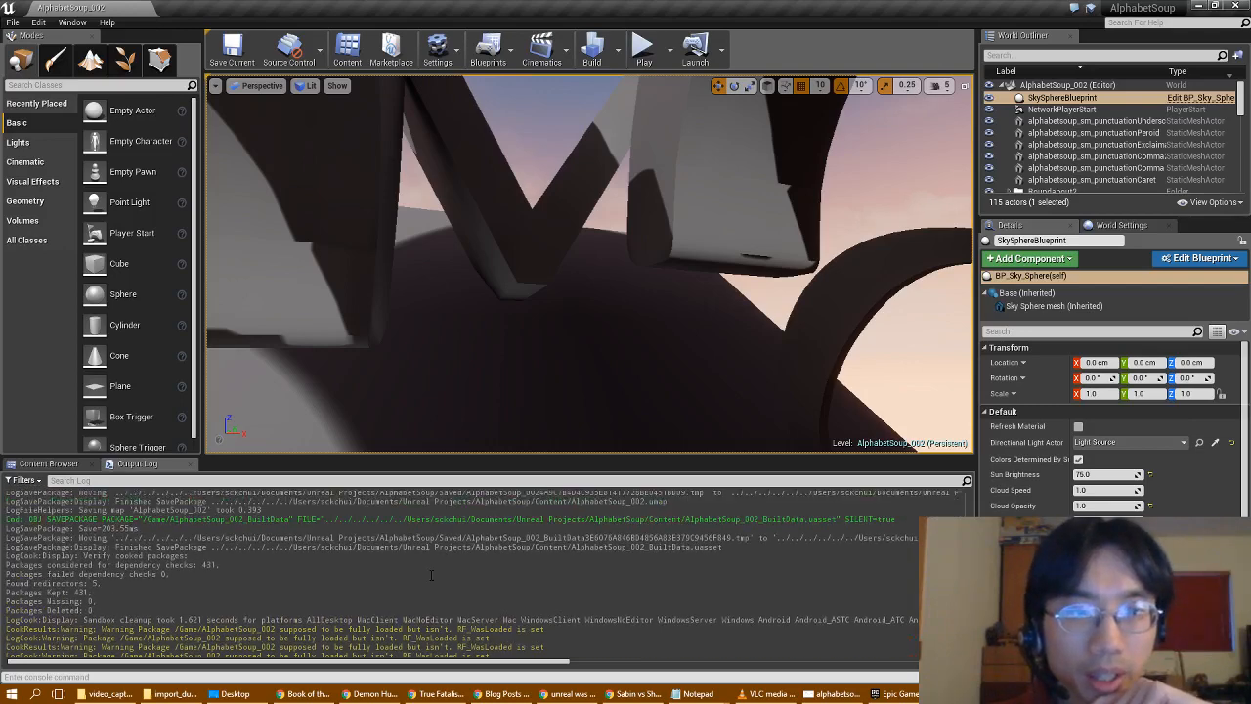
{"action": "scroll", "coordinate": [431, 575], "scroll_direction": "up", "scroll_amount": 4}
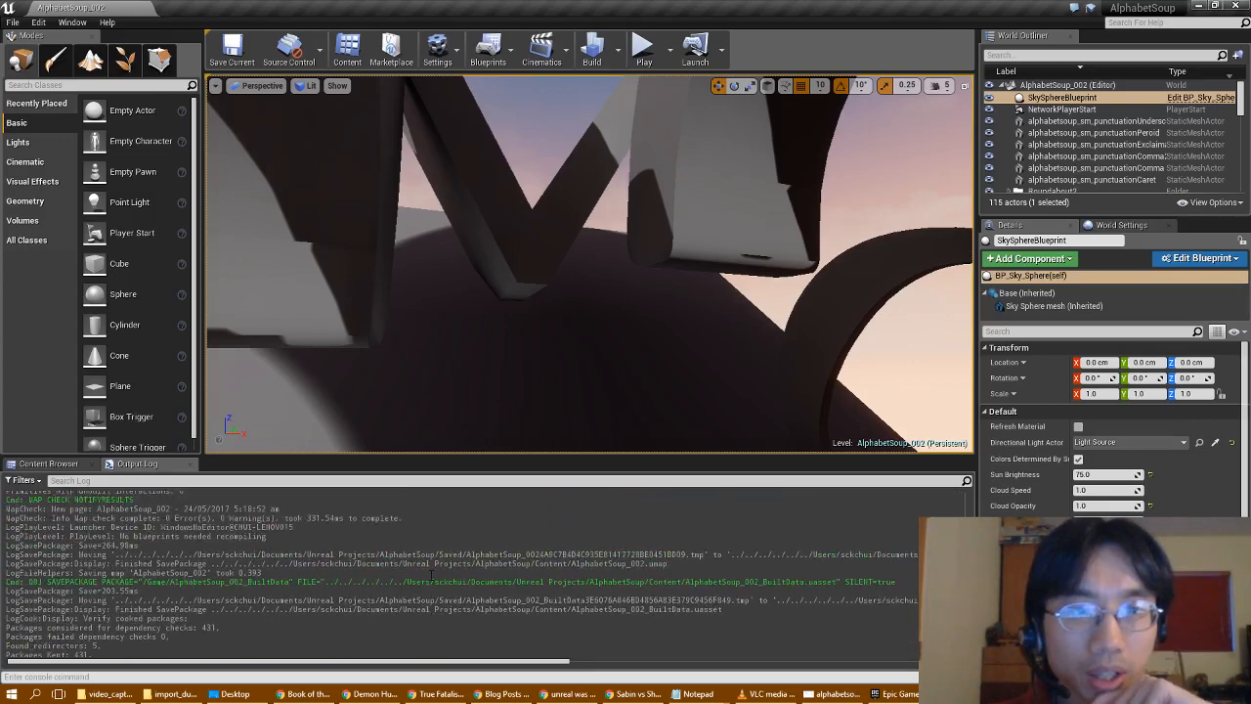
{"action": "scroll", "coordinate": [431, 576], "scroll_direction": "down", "scroll_amount": 1}
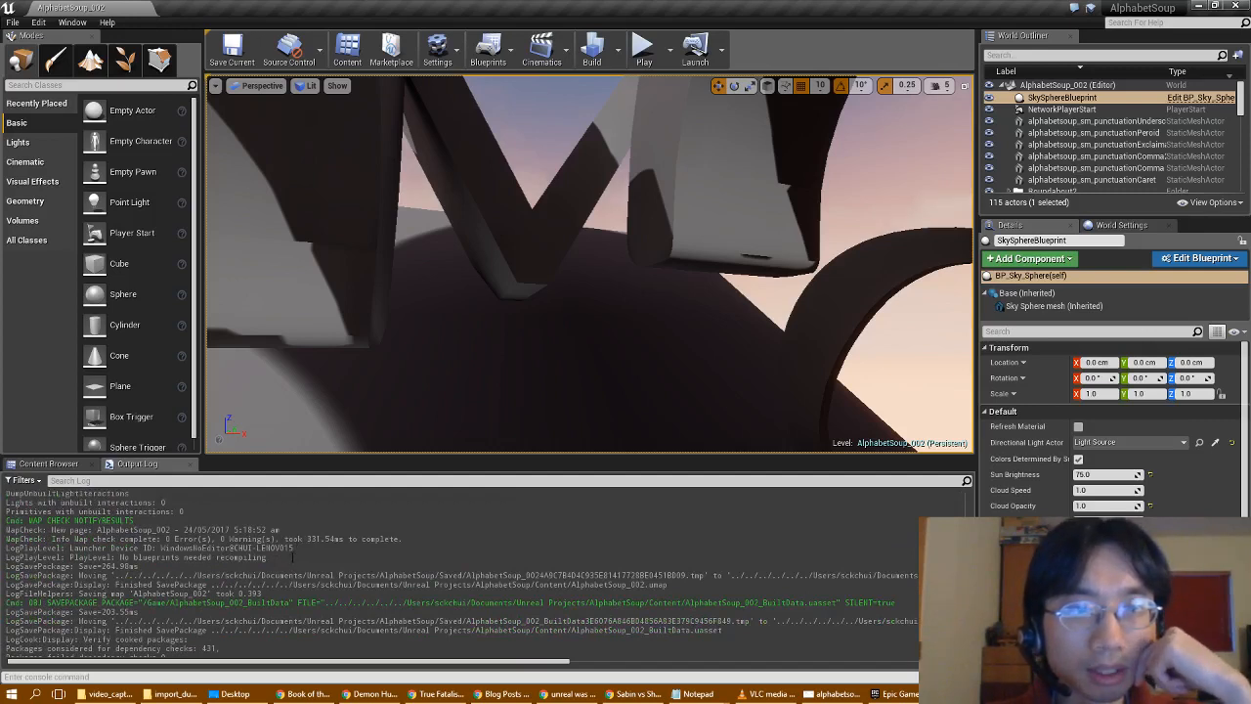
{"action": "scroll", "coordinate": [293, 557], "scroll_direction": "down", "scroll_amount": 1}
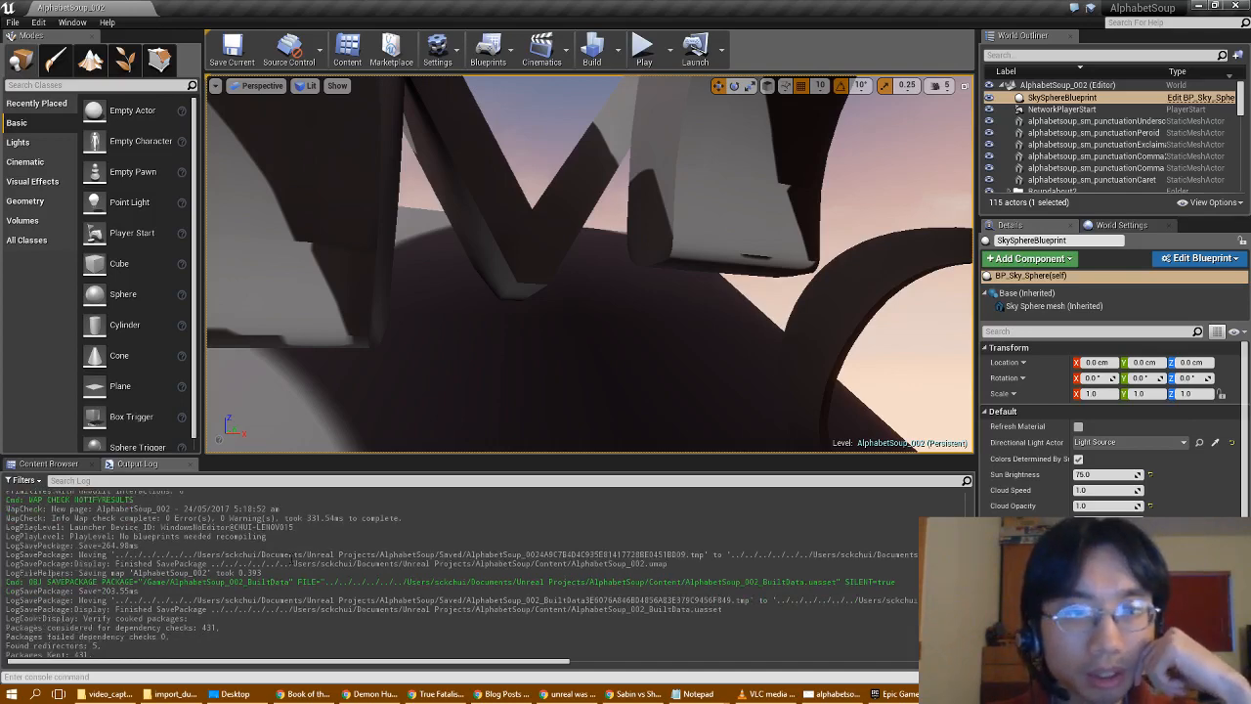
{"action": "scroll", "coordinate": [293, 556], "scroll_direction": "down", "scroll_amount": 2}
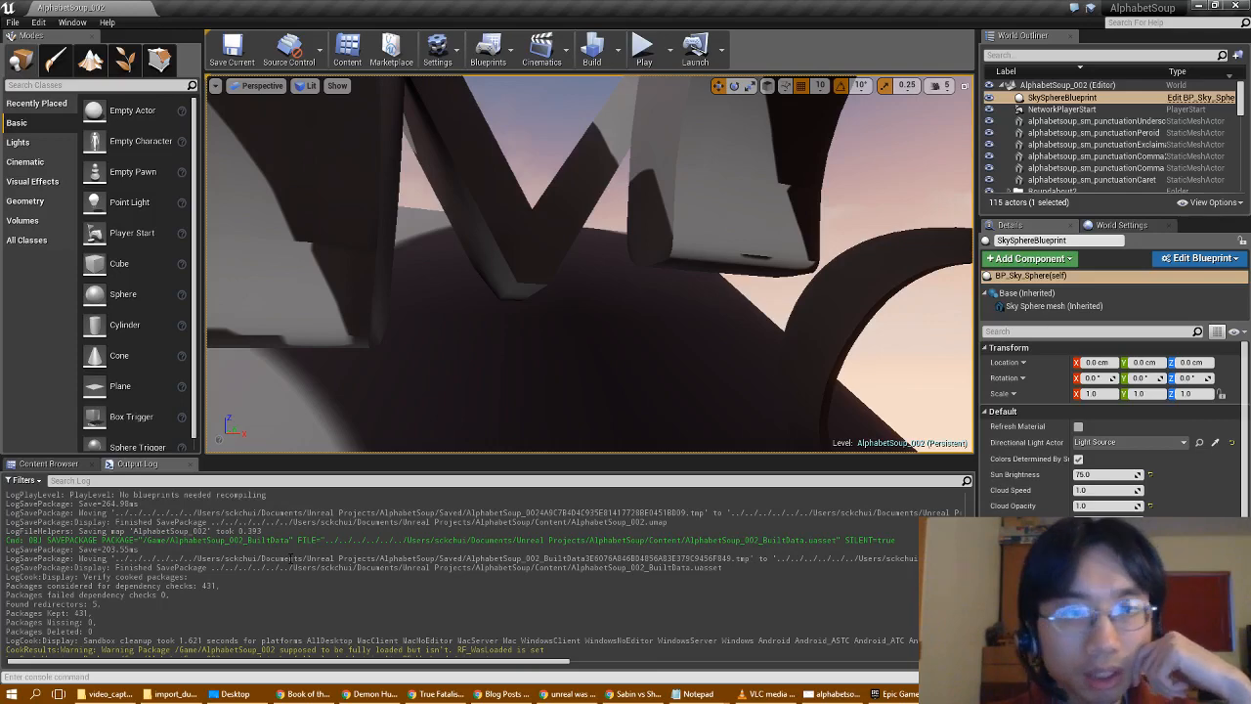
{"action": "scroll", "coordinate": [291, 558], "scroll_direction": "down", "scroll_amount": 2}
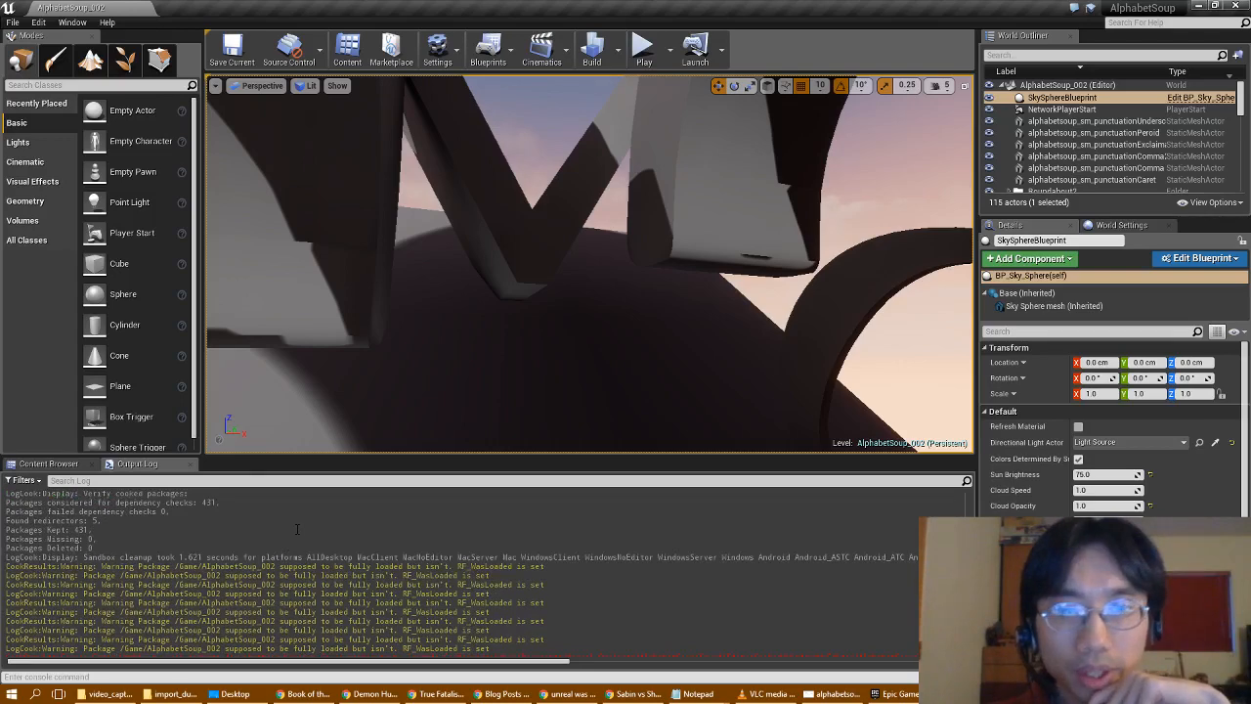
{"action": "left_click_drag", "start_coordinate": [528, 662], "coordinate": [338, 655]}
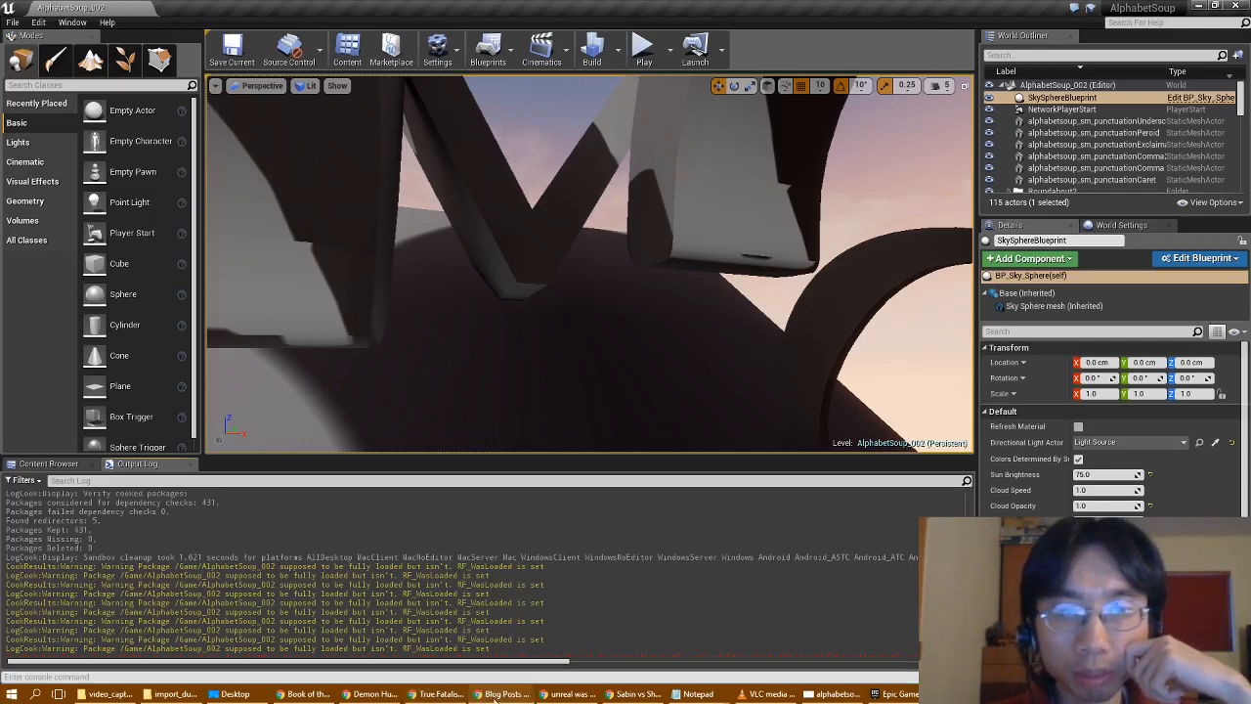
- Switch to Chrome and change the Google search to "unreal was supposed to be fully loaded but isn't"
{"action": "left_click", "coordinate": [577, 694]}
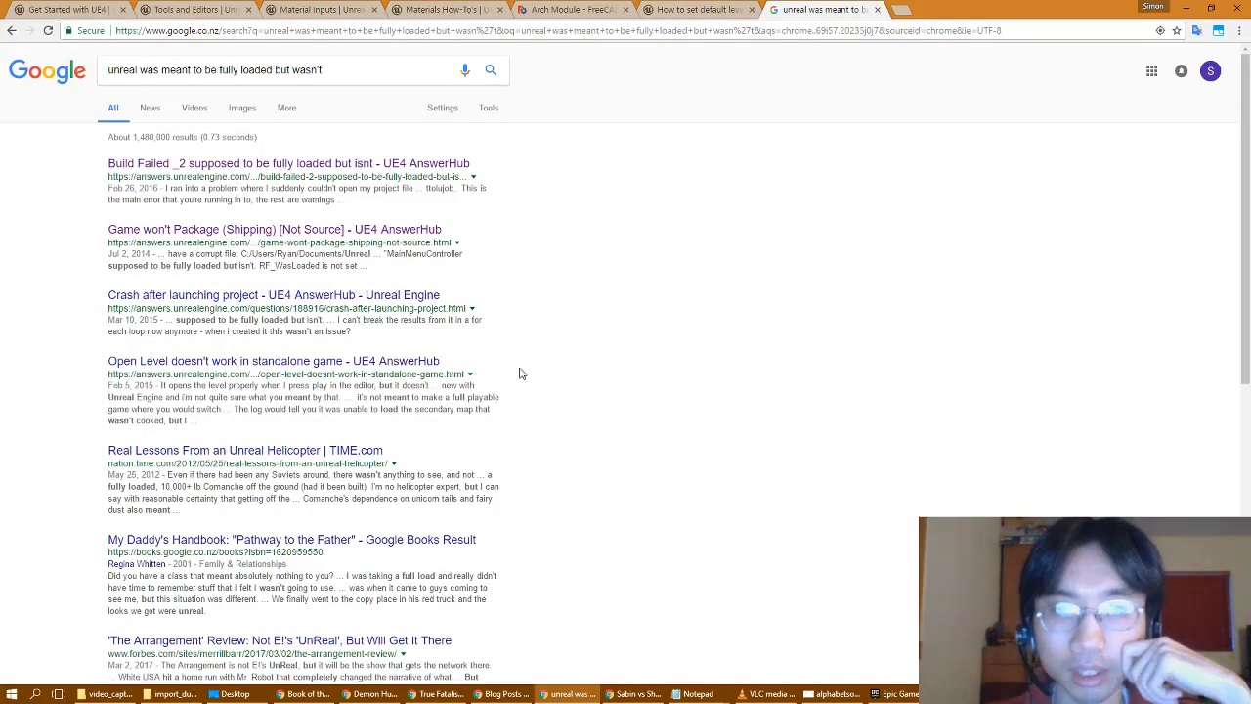
{"action": "double_click", "coordinate": [307, 71]}
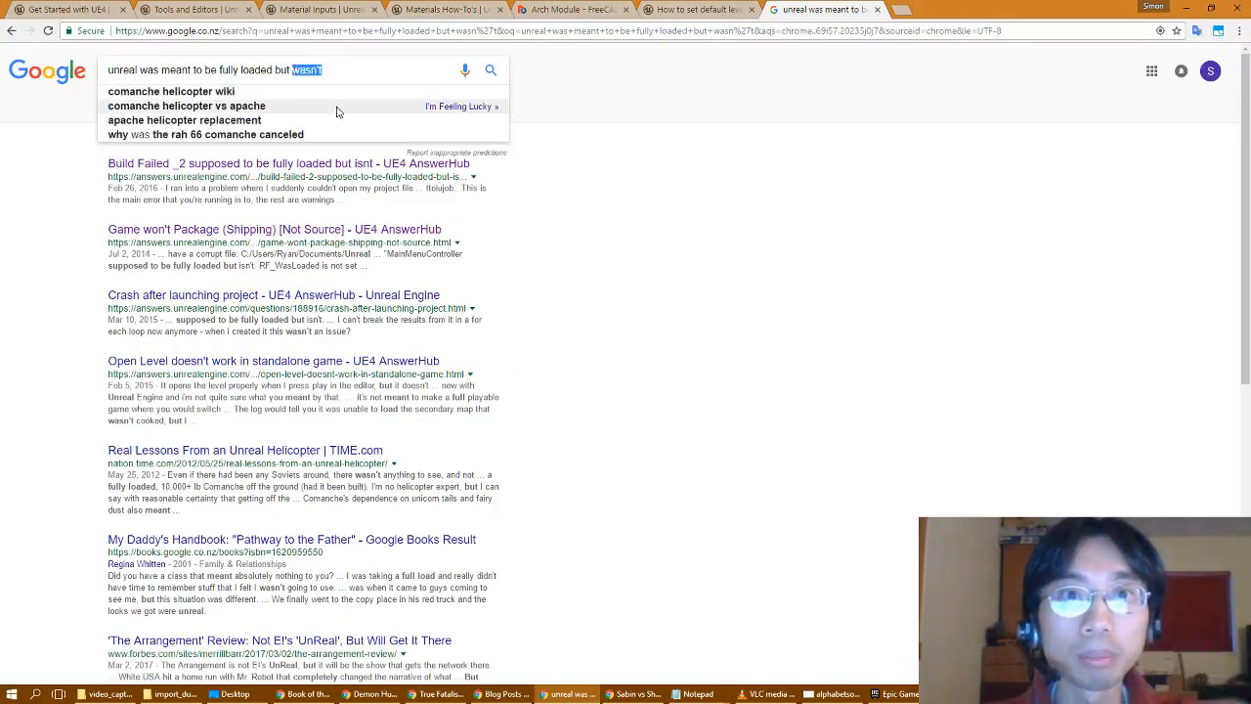
{"action": "type", "text": "isn't"}
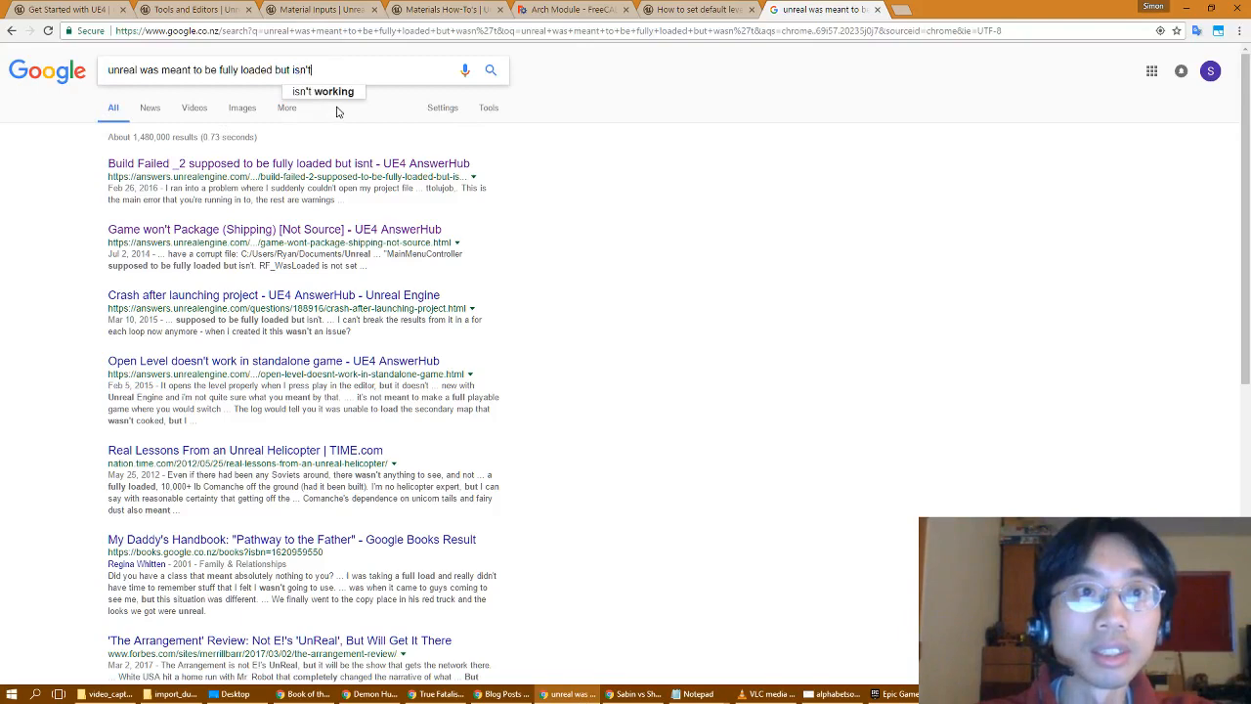
{"action": "double_click", "coordinate": [166, 70]}
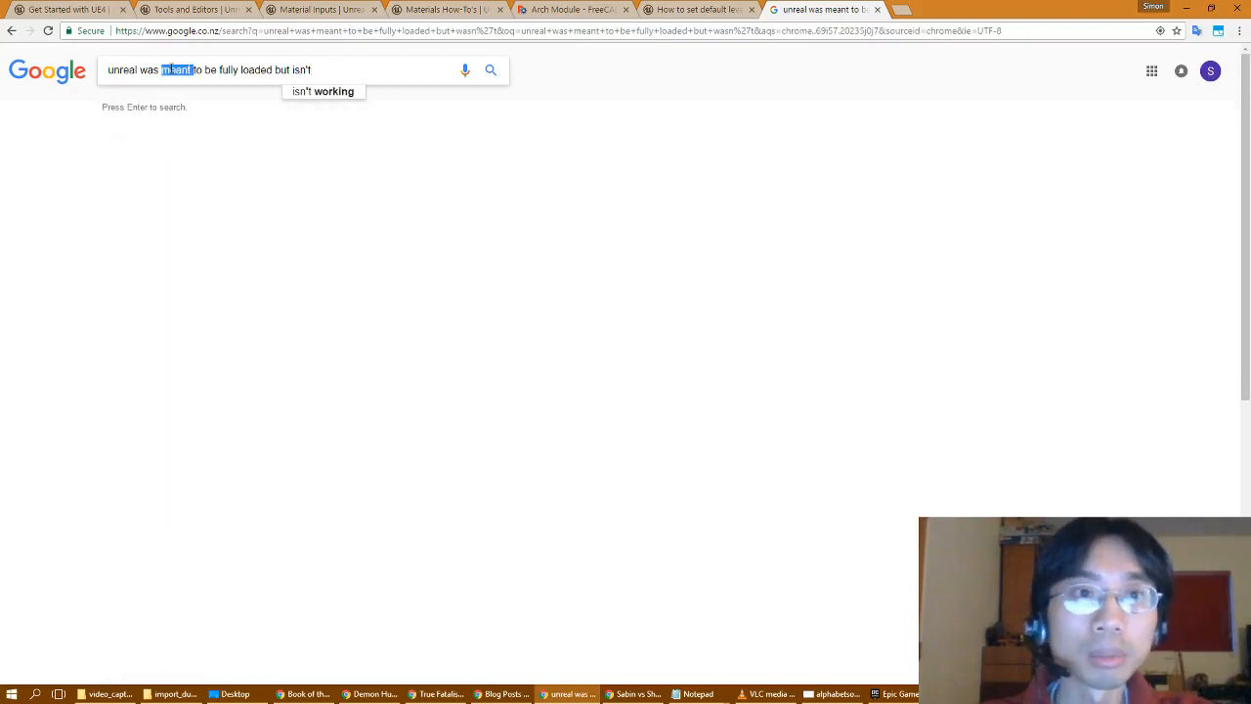
{"action": "type", "text": "supposed"}
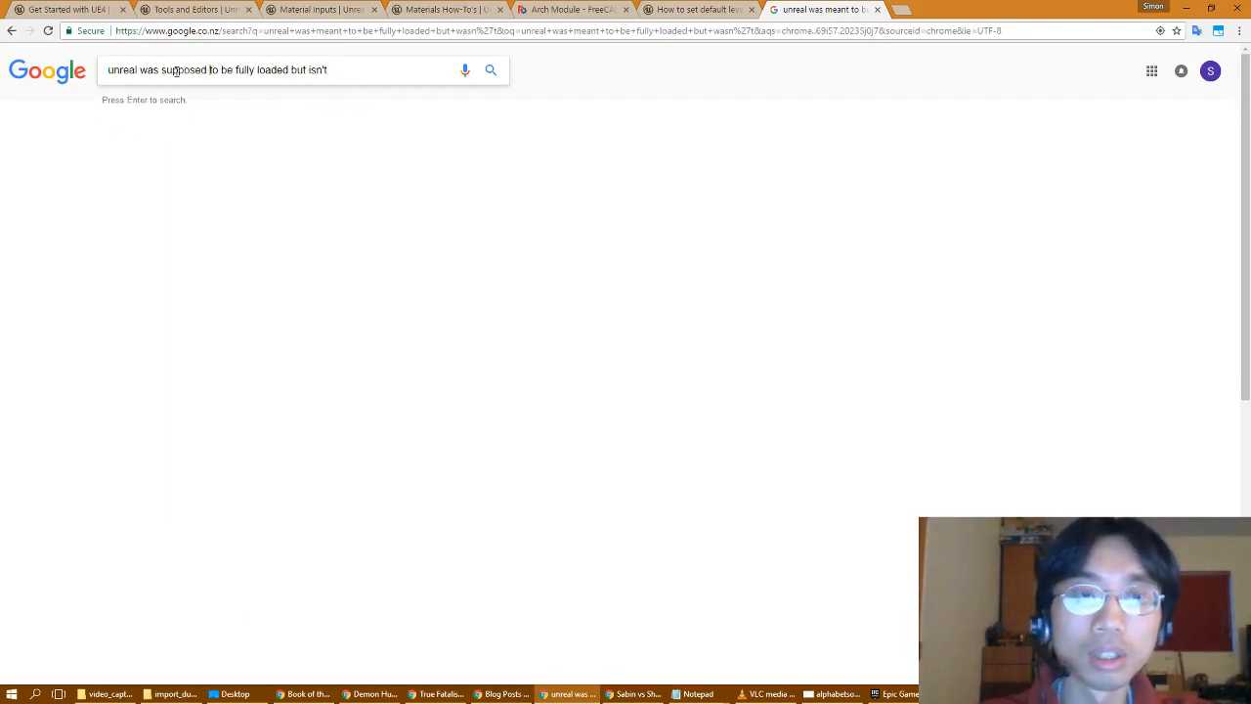
{"action": "key", "text": "Return"}
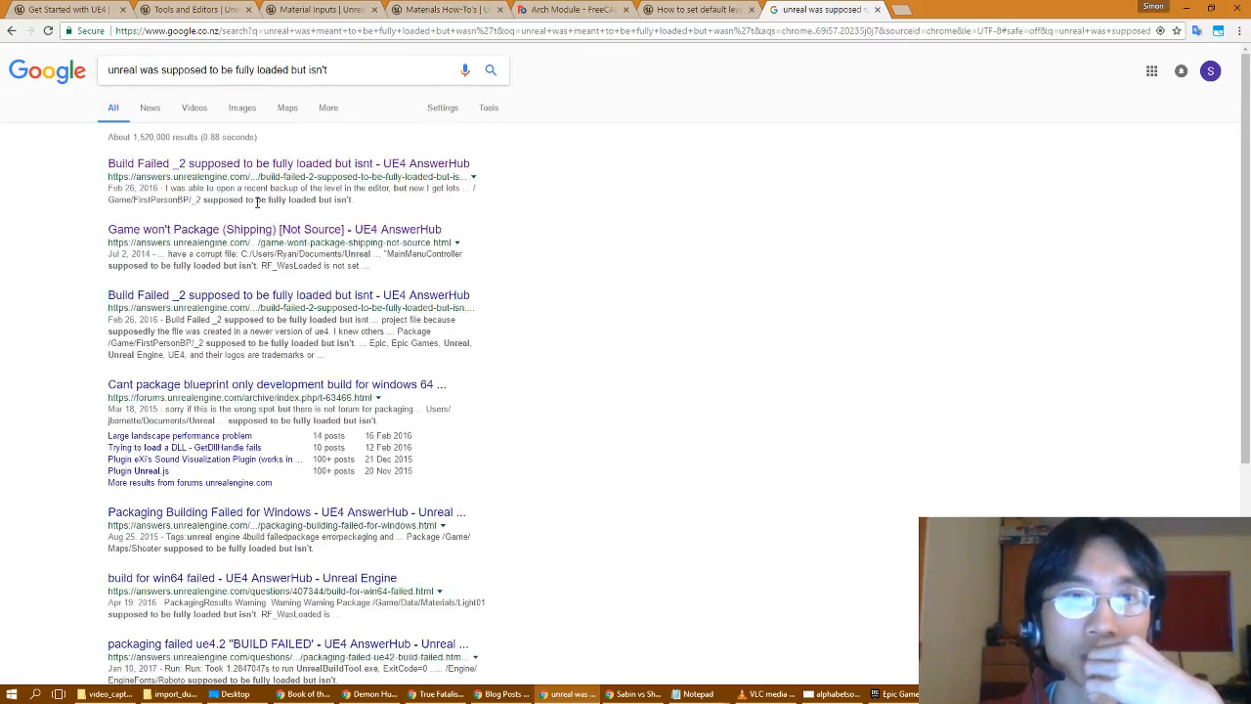
- Open the second "Build Failed _2 supposed to be fully loaded but isnt" result in a new tab and read its answers
{"action": "middle_click", "coordinate": [270, 300]}
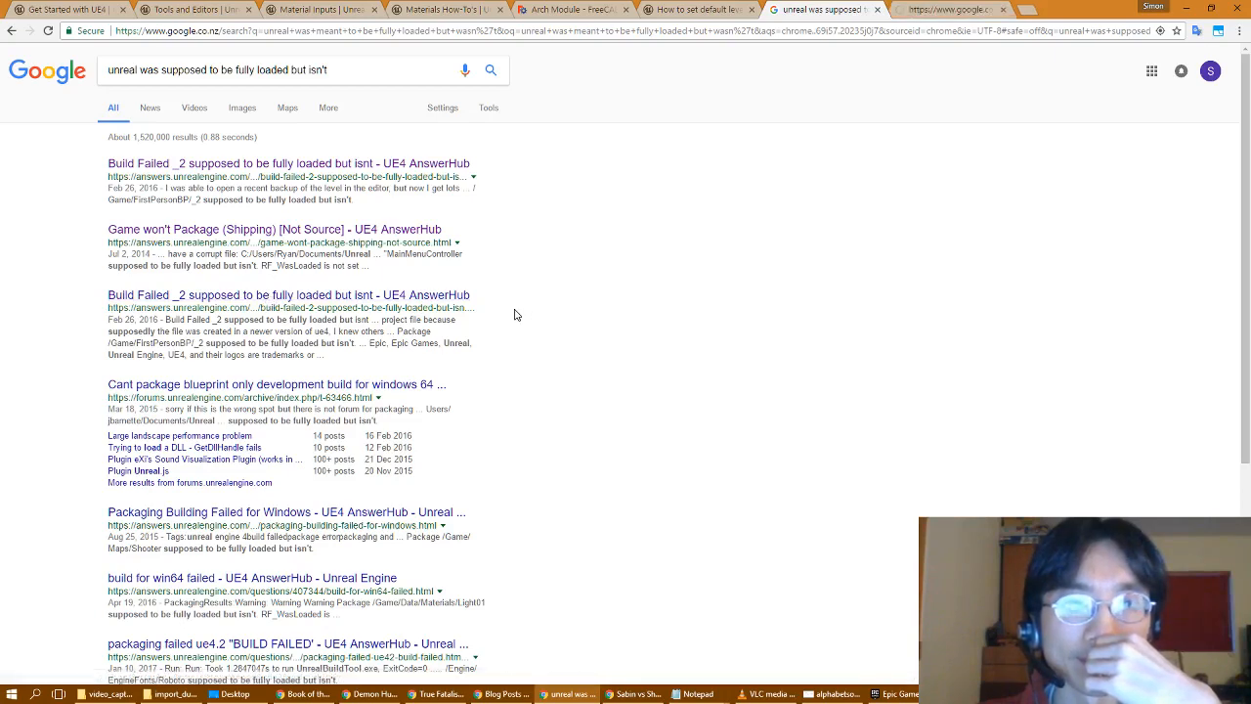
{"action": "left_click", "coordinate": [944, 9]}
{"action": "scroll", "coordinate": [143, 342], "scroll_direction": "down", "scroll_amount": 5}
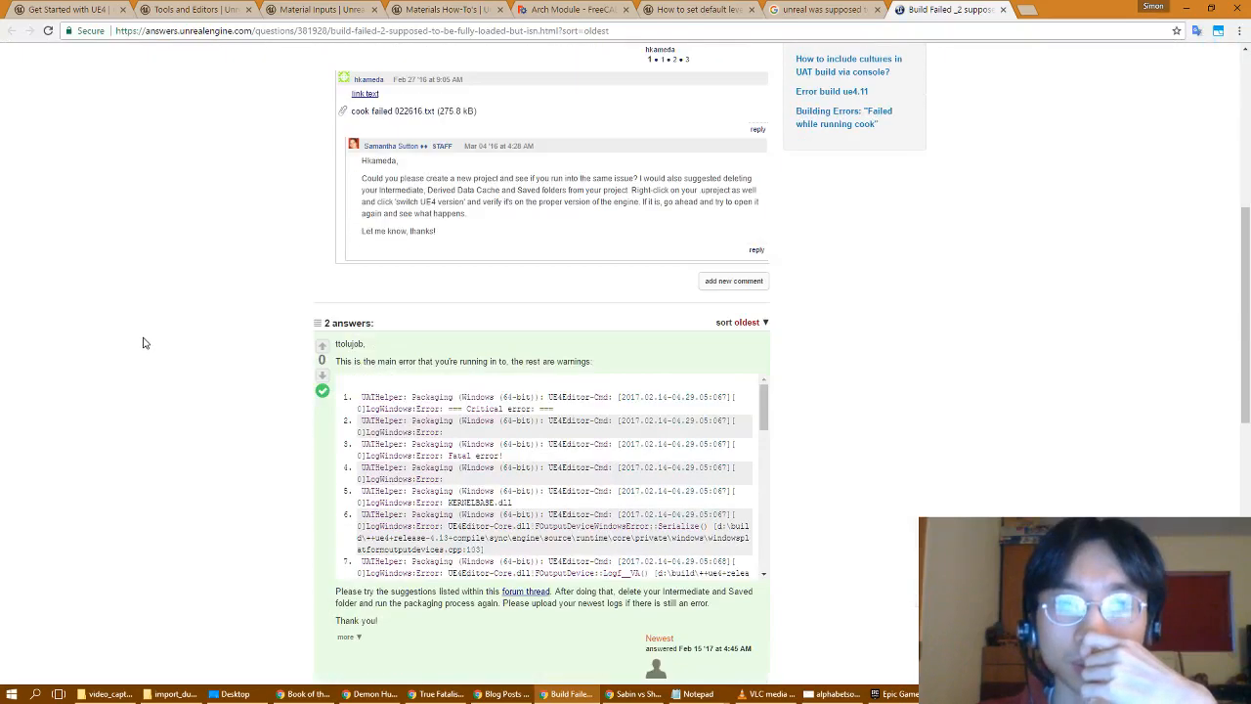
{"action": "scroll", "coordinate": [143, 342], "scroll_direction": "down", "scroll_amount": 1}
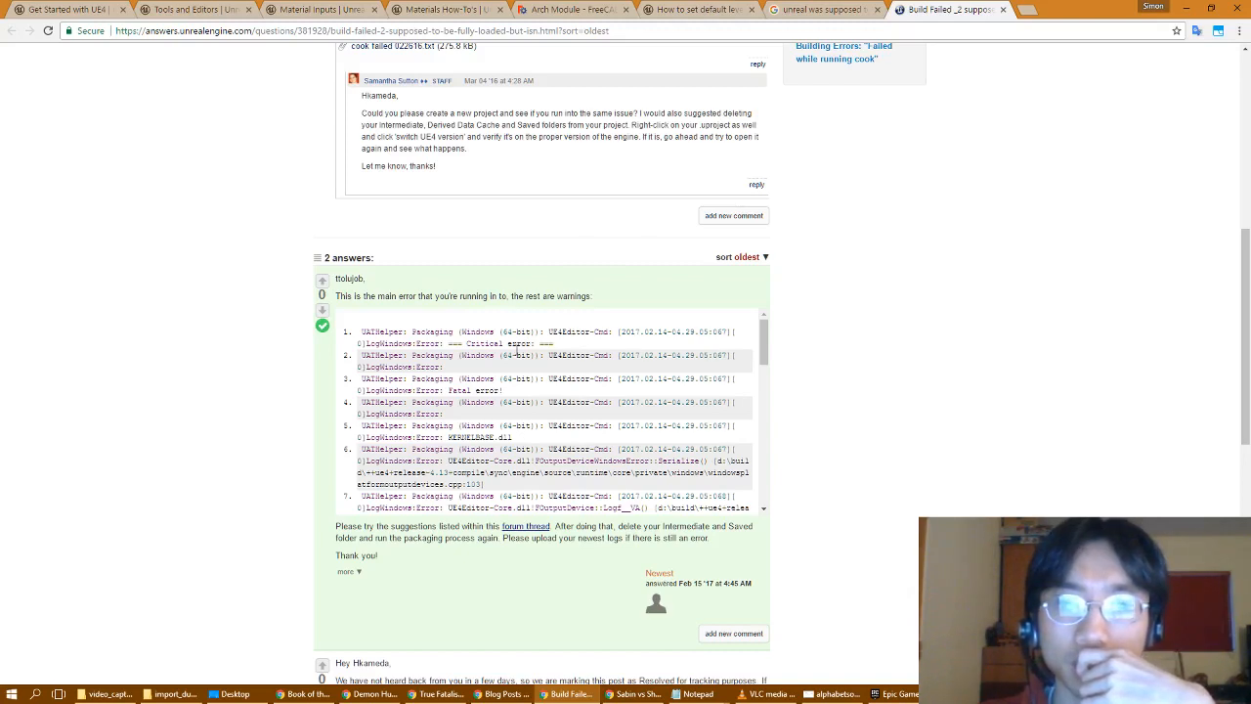
- Follow the accepted answer's forum thread link and read "Old Sample Content in UE 4.7 [IMPORTANT]" through its replies
{"action": "left_click", "coordinate": [528, 526]}
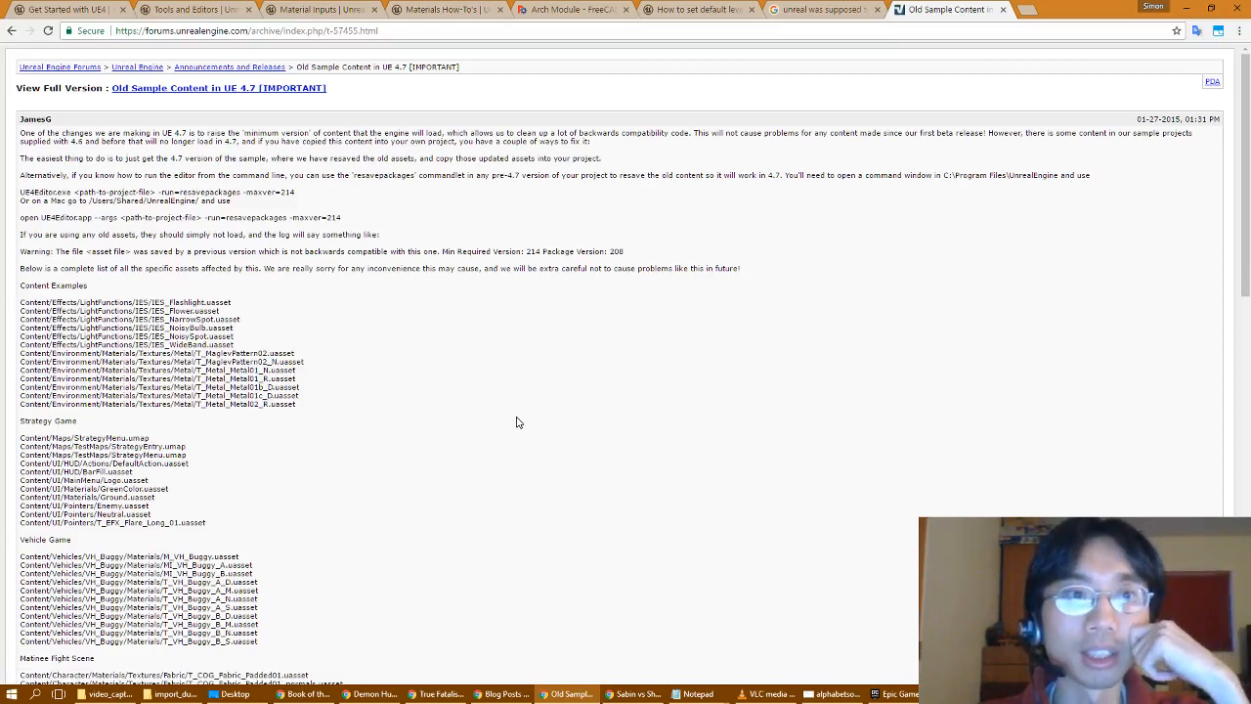
{"action": "scroll", "coordinate": [518, 423], "scroll_direction": "down", "scroll_amount": 3}
{"action": "scroll", "coordinate": [518, 422], "scroll_direction": "down", "scroll_amount": 3}
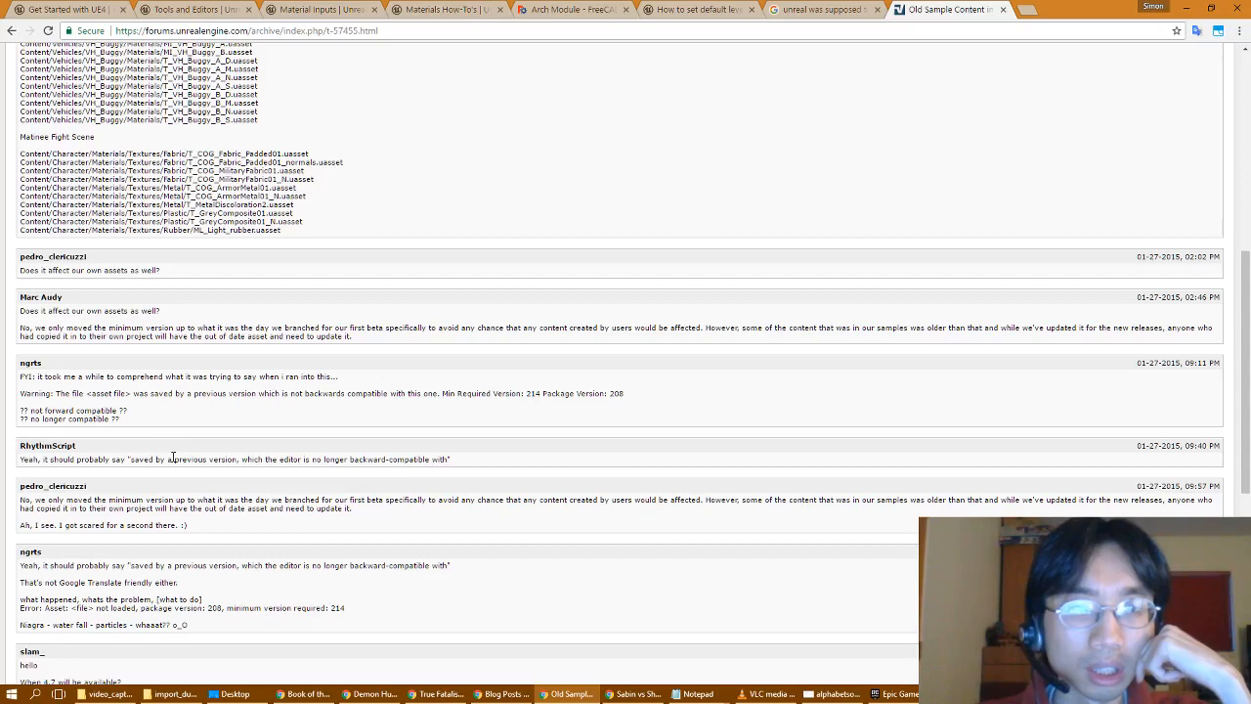
{"action": "scroll", "coordinate": [172, 457], "scroll_direction": "down", "scroll_amount": 3}
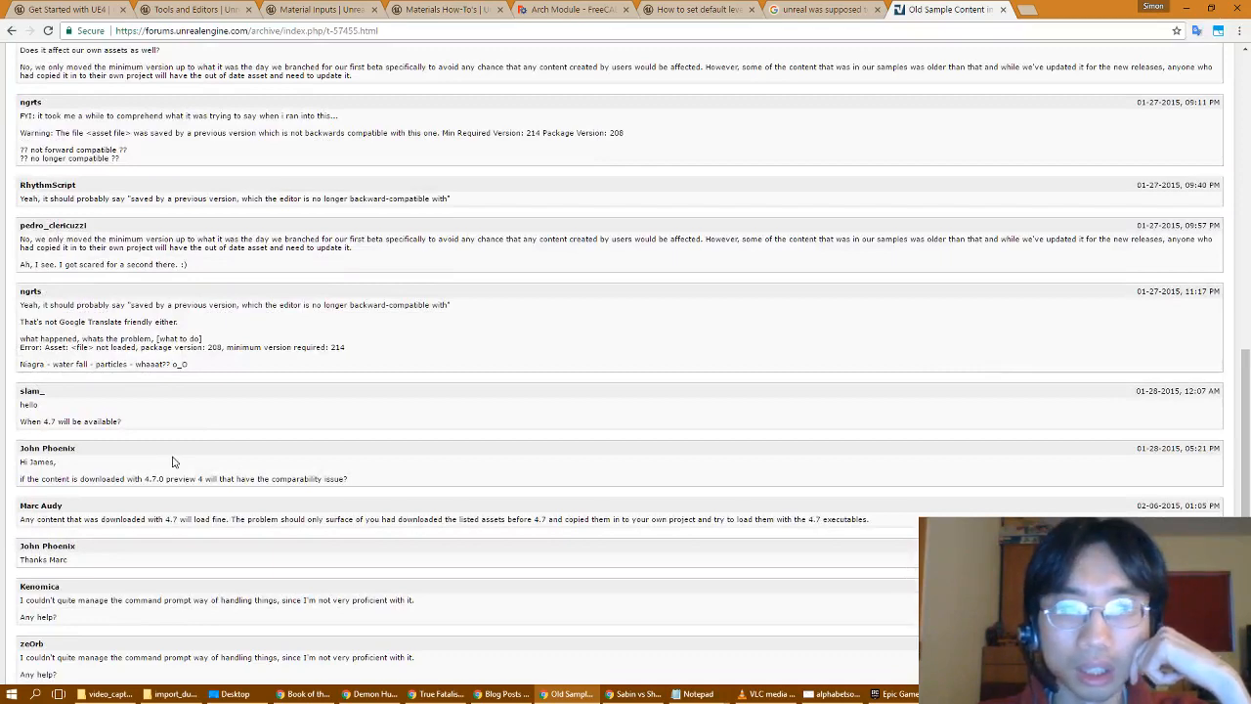
{"action": "scroll", "coordinate": [172, 462], "scroll_direction": "down", "scroll_amount": 3}
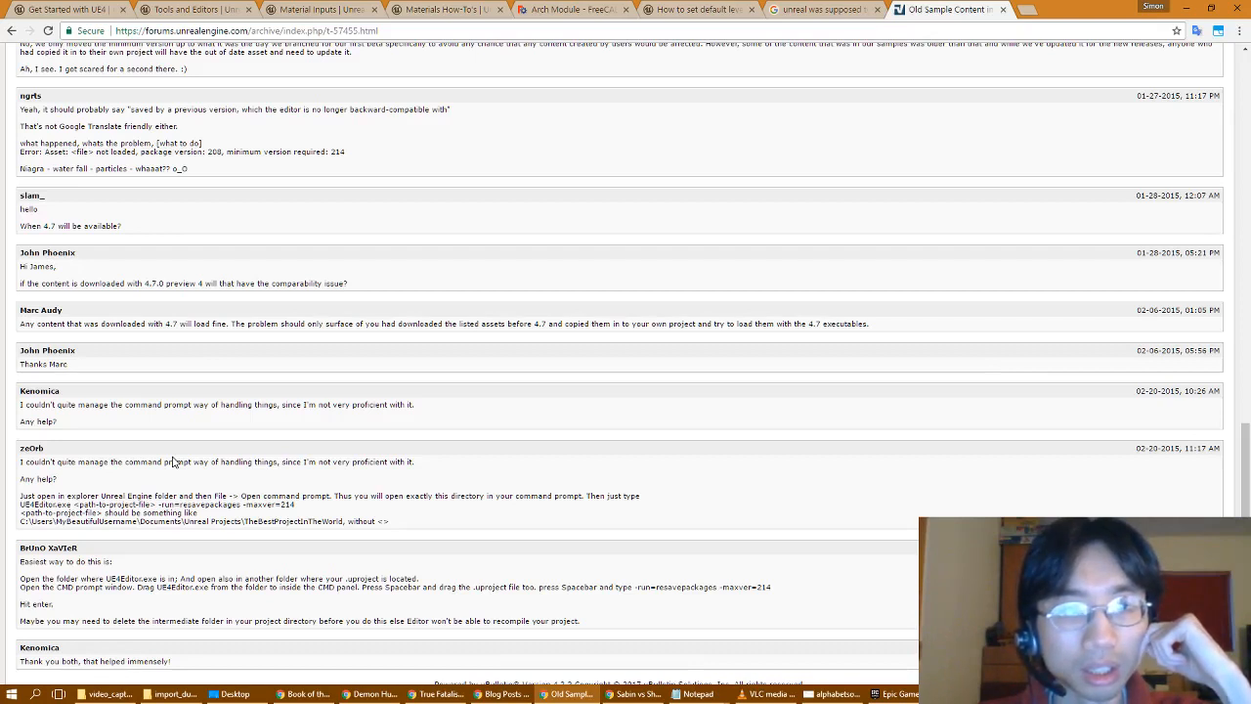
- Finish reading the forum thread, close its tab, and return to the Unreal Editor to review the Output Log and project content
{"action": "scroll", "coordinate": [172, 461], "scroll_direction": "down", "scroll_amount": 1}
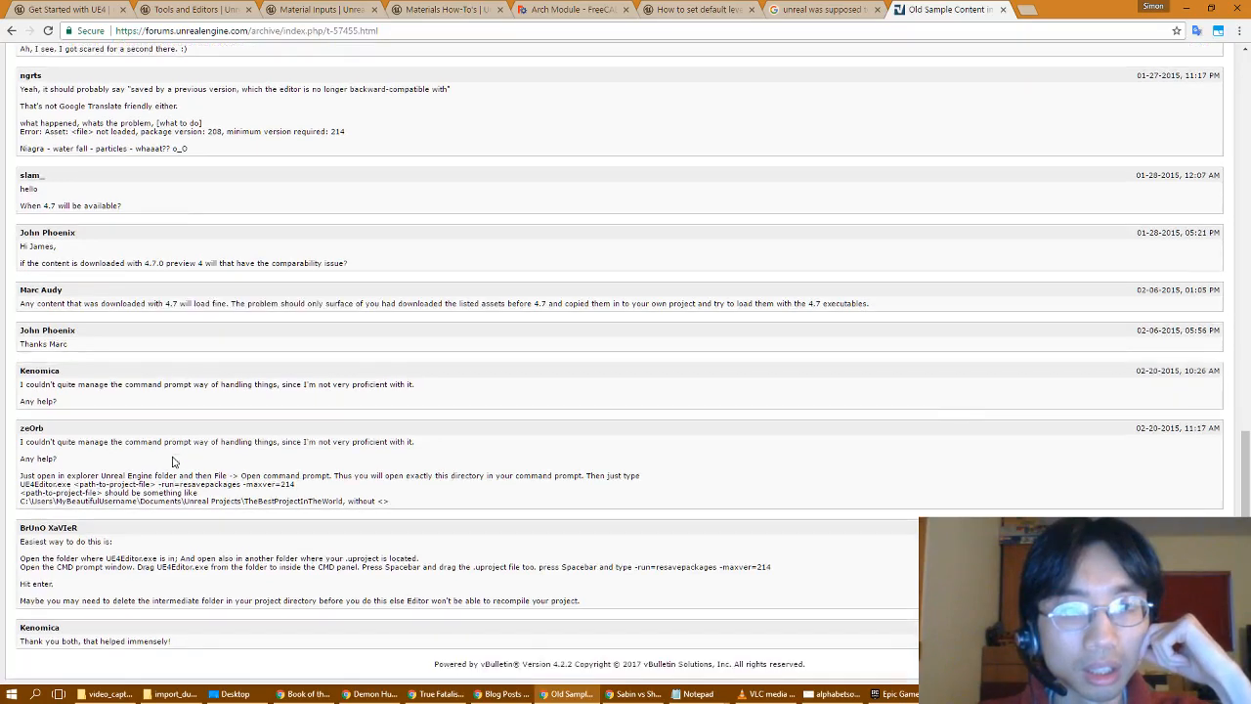
{"action": "left_click", "coordinate": [1002, 9]}
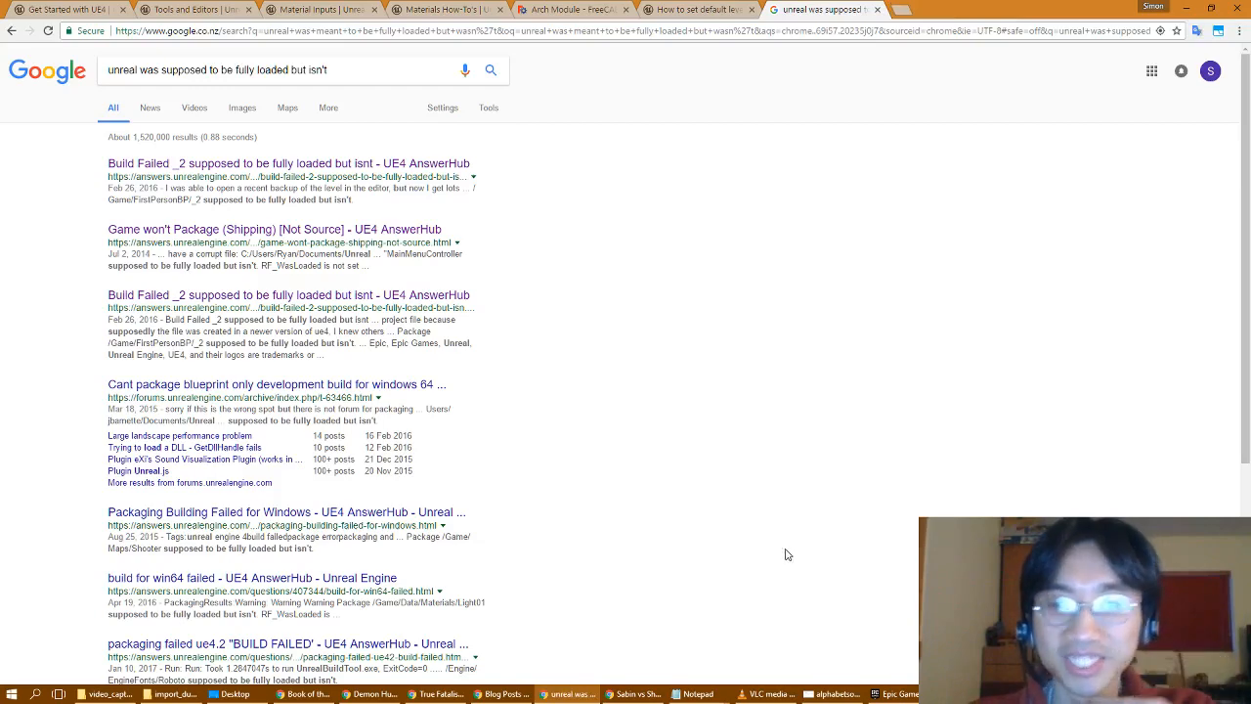
{"action": "key", "text": "alt+Tab"}
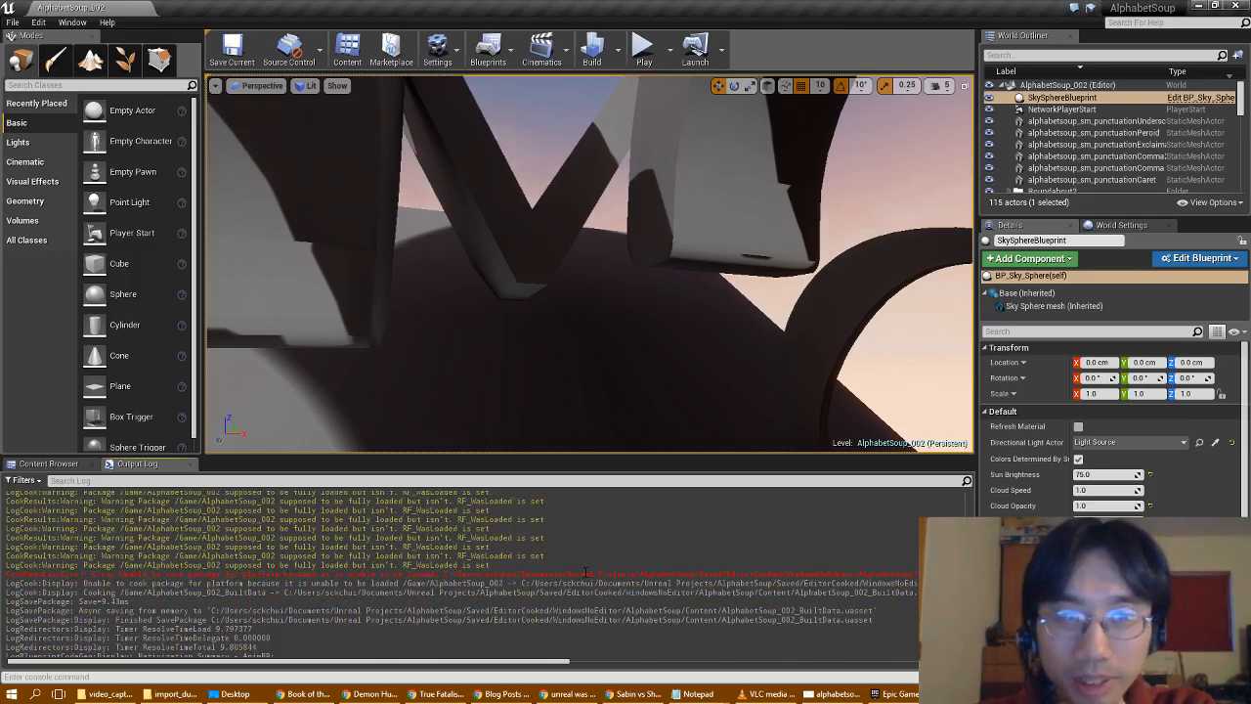
{"action": "mouse_move", "coordinate": [565, 662]}
{"action": "left_mouse_down"}
{"action": "mouse_move", "coordinate": [717, 663]}
{"action": "mouse_move", "coordinate": [545, 664]}
{"action": "left_mouse_up"}
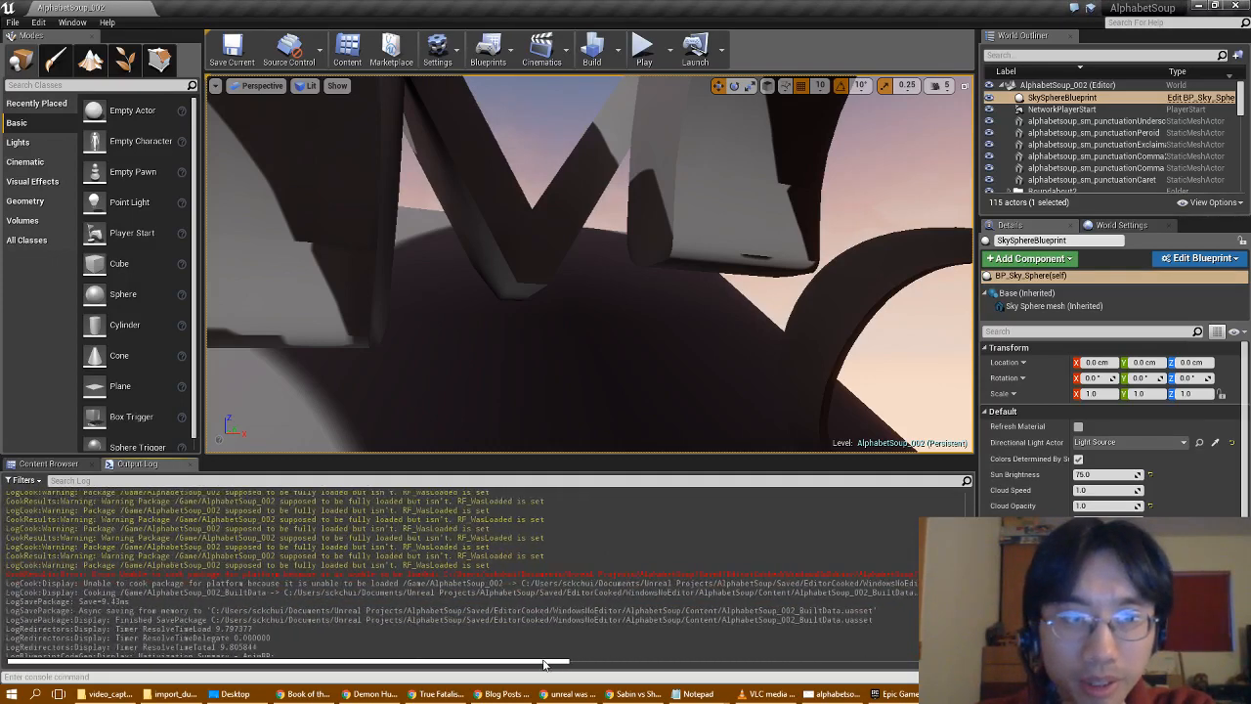
{"action": "left_click", "coordinate": [49, 464]}
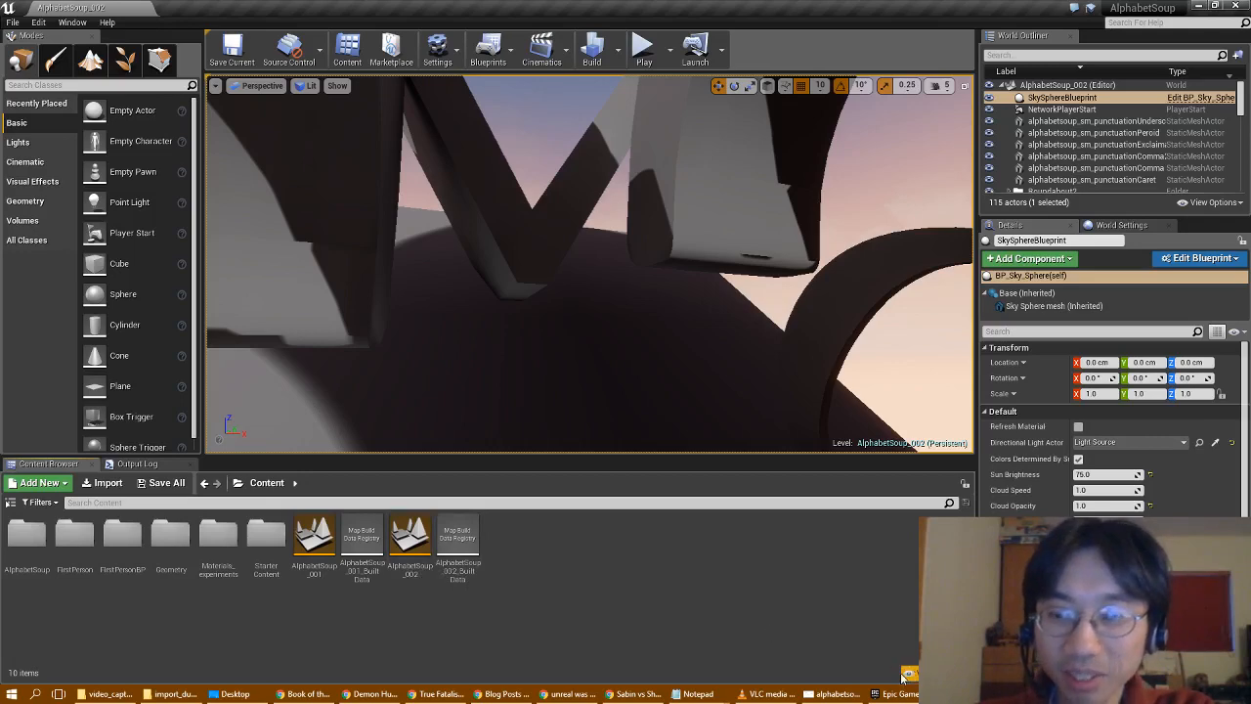
{"action": "left_click", "coordinate": [129, 467]}
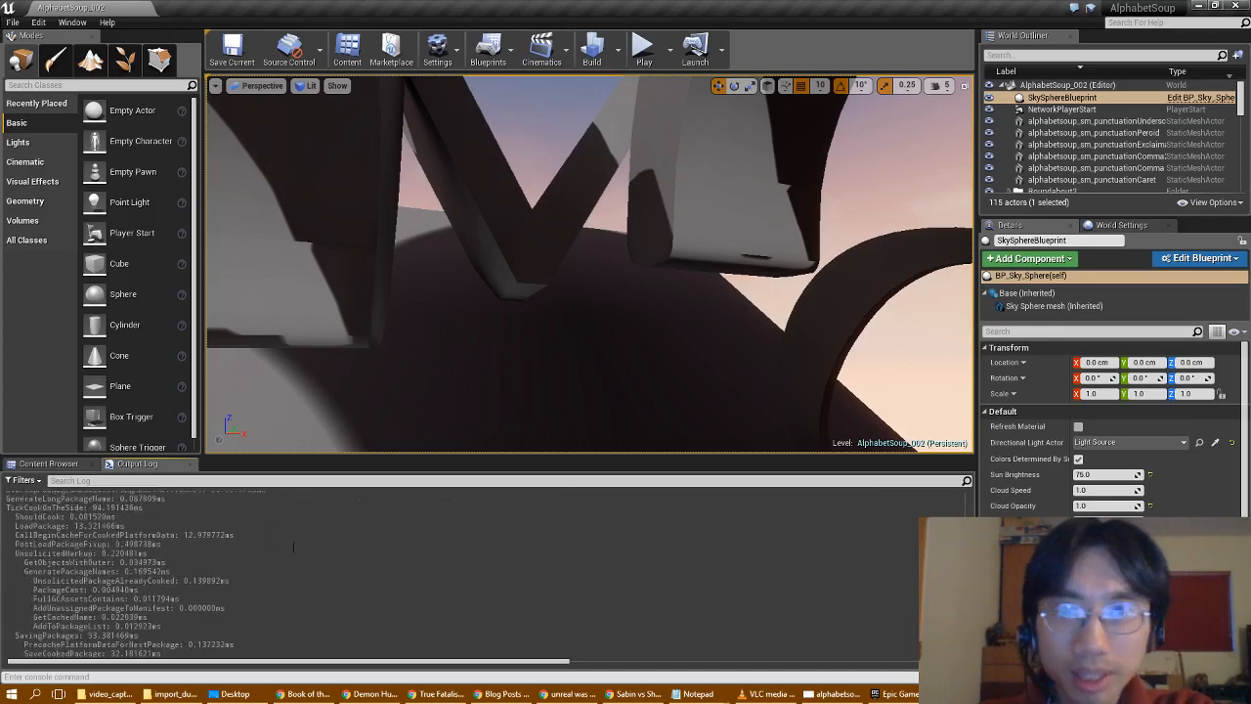
- Play the AlphabetSoup_002 level in the viewport, look around the letter meshes, and stop the session
{"action": "left_click", "coordinate": [641, 51]}
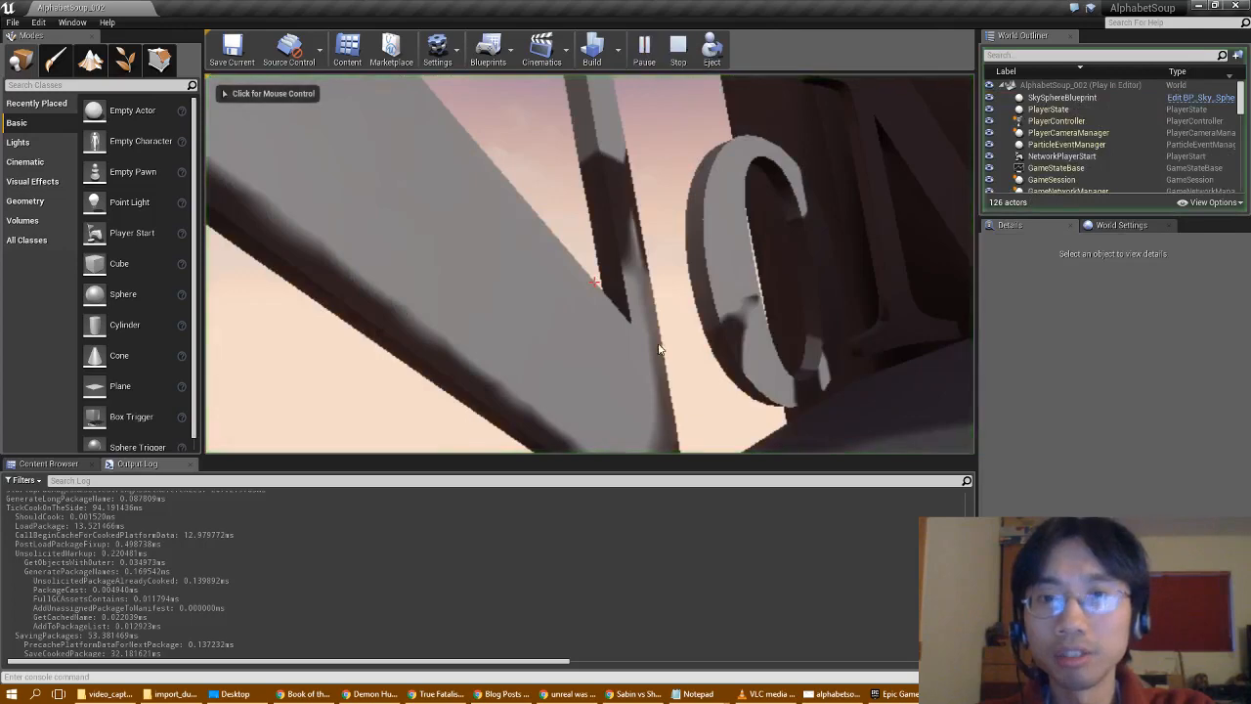
{"action": "left_click", "coordinate": [659, 343]}
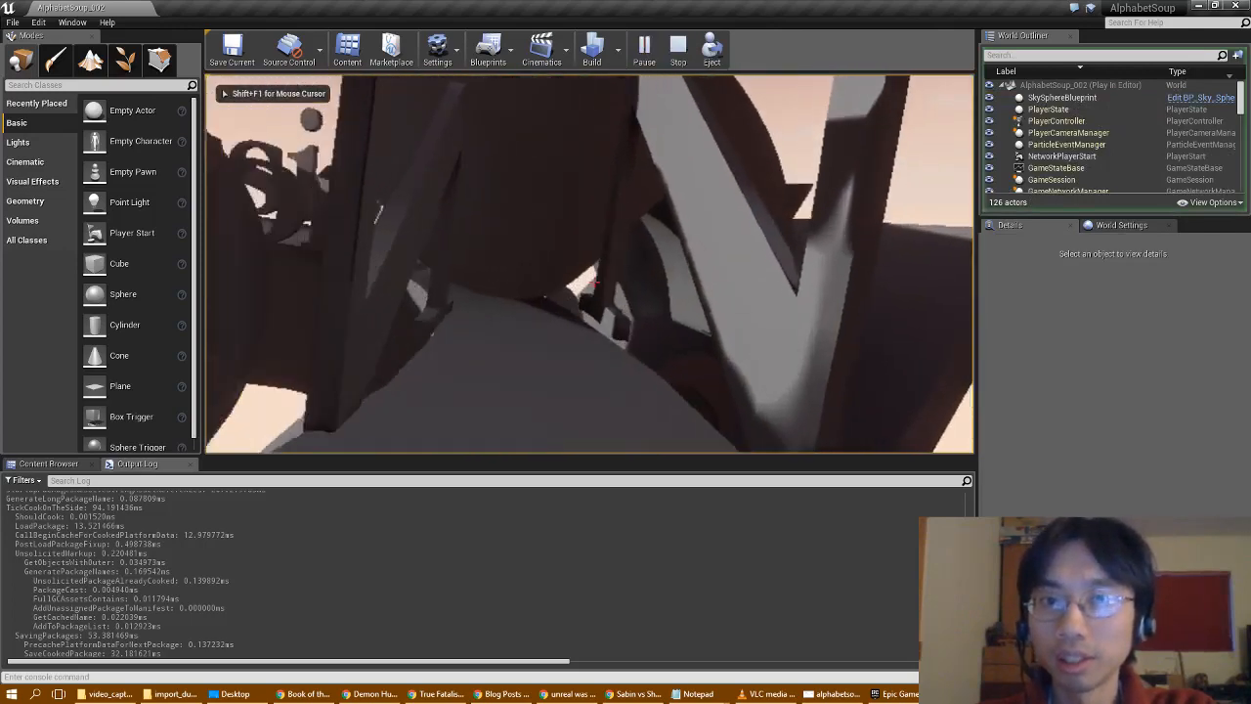
{"action": "key", "text": "Escape"}
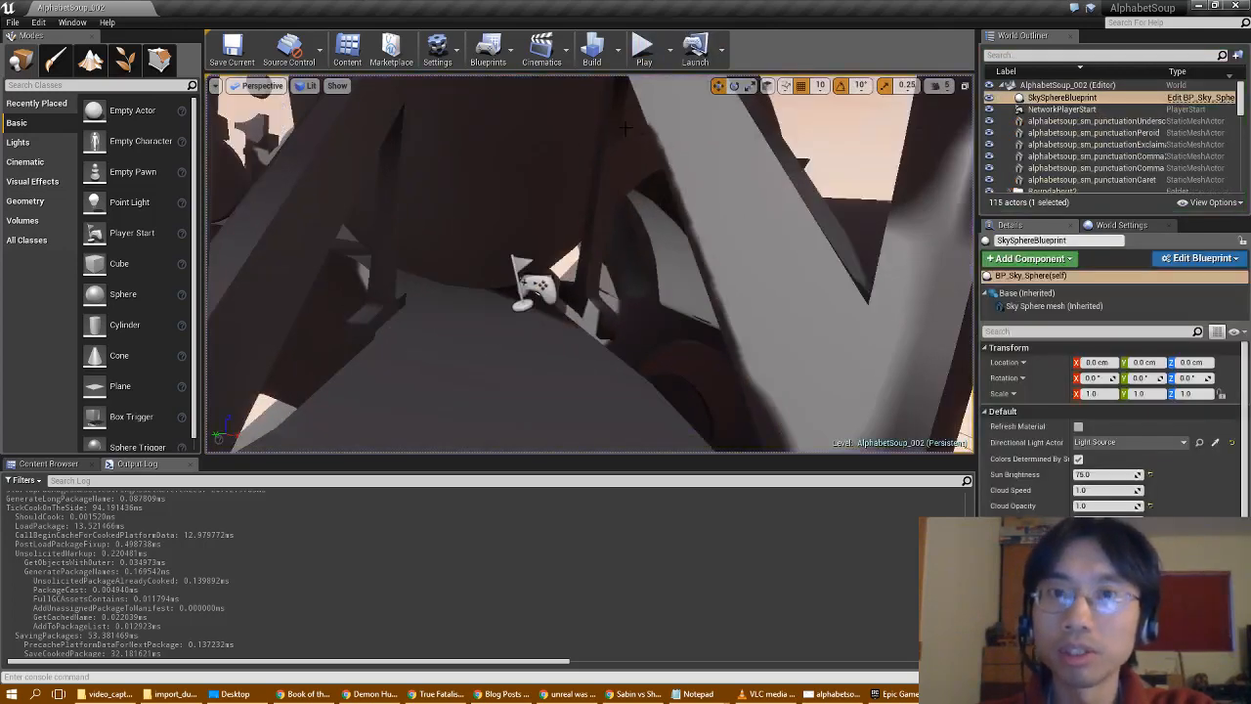
- Select the PostProcessVolume, show the four-viewport layout, and move the volume along X to about 2554 cm
{"action": "right_click_drag", "start_coordinate": [589, 264], "coordinate": [636, 280]}
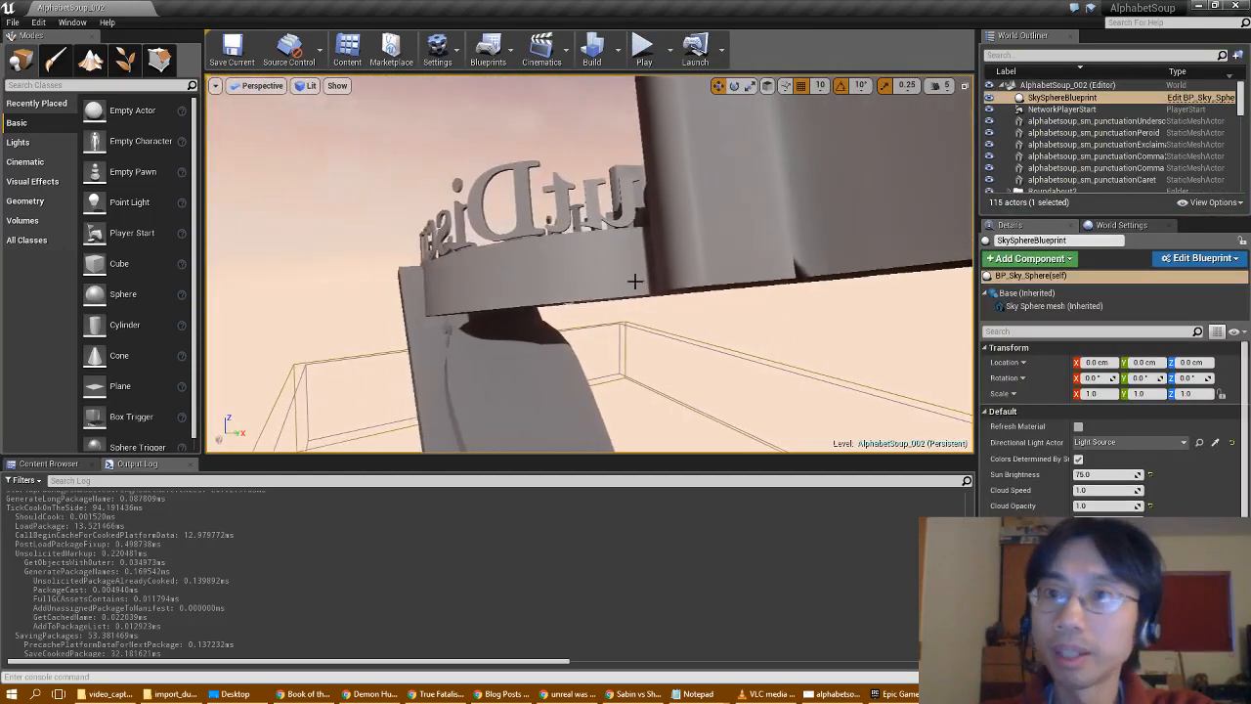
{"action": "left_click_drag", "start_coordinate": [1245, 103], "coordinate": [1245, 117]}
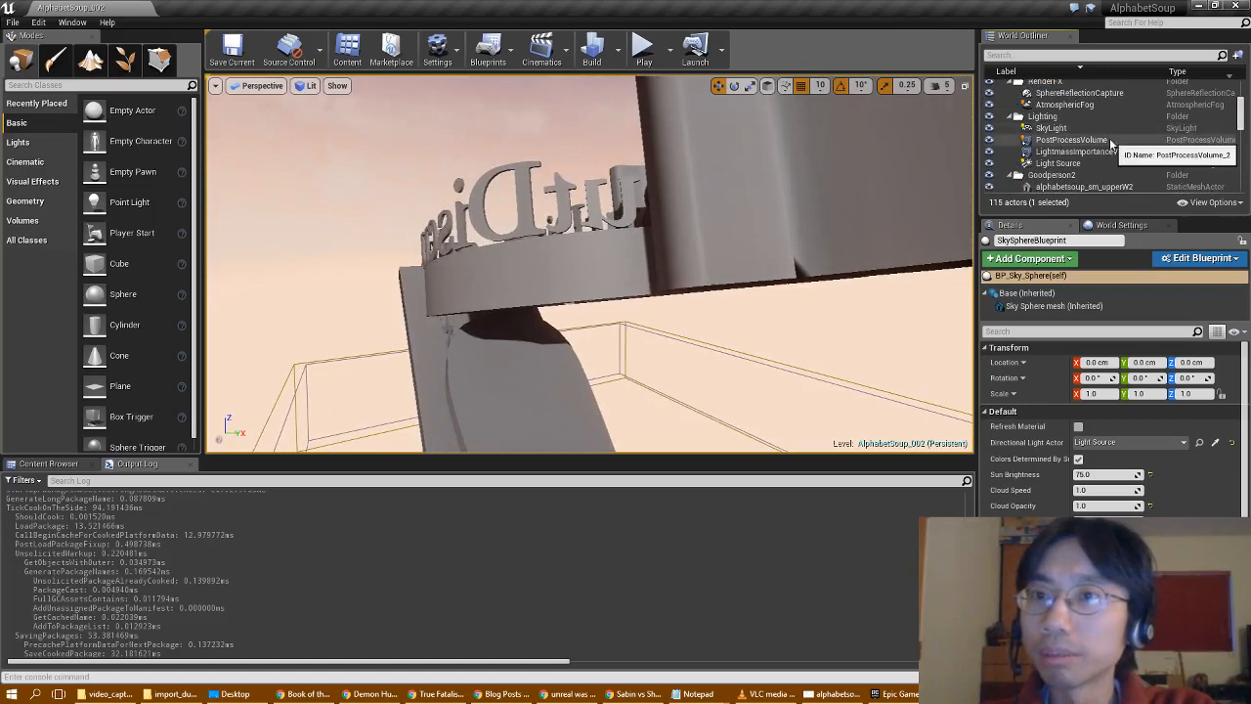
{"action": "left_click", "coordinate": [1071, 140]}
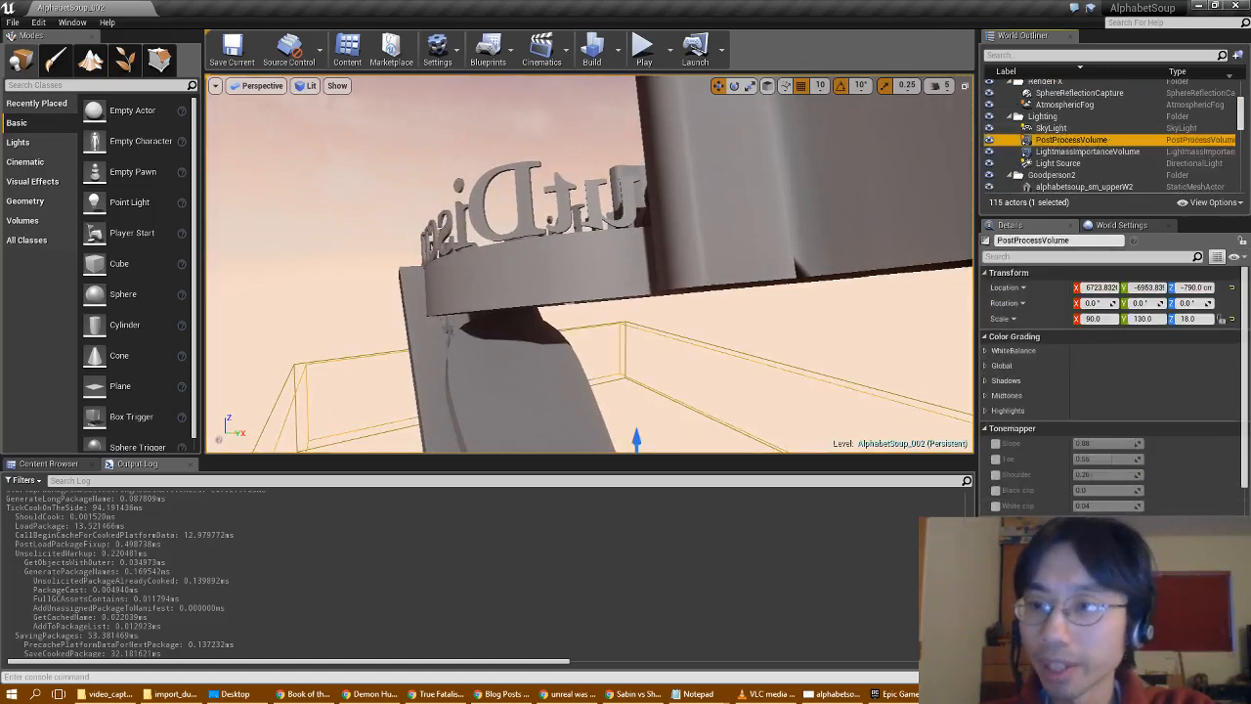
{"action": "left_click", "coordinate": [964, 85]}
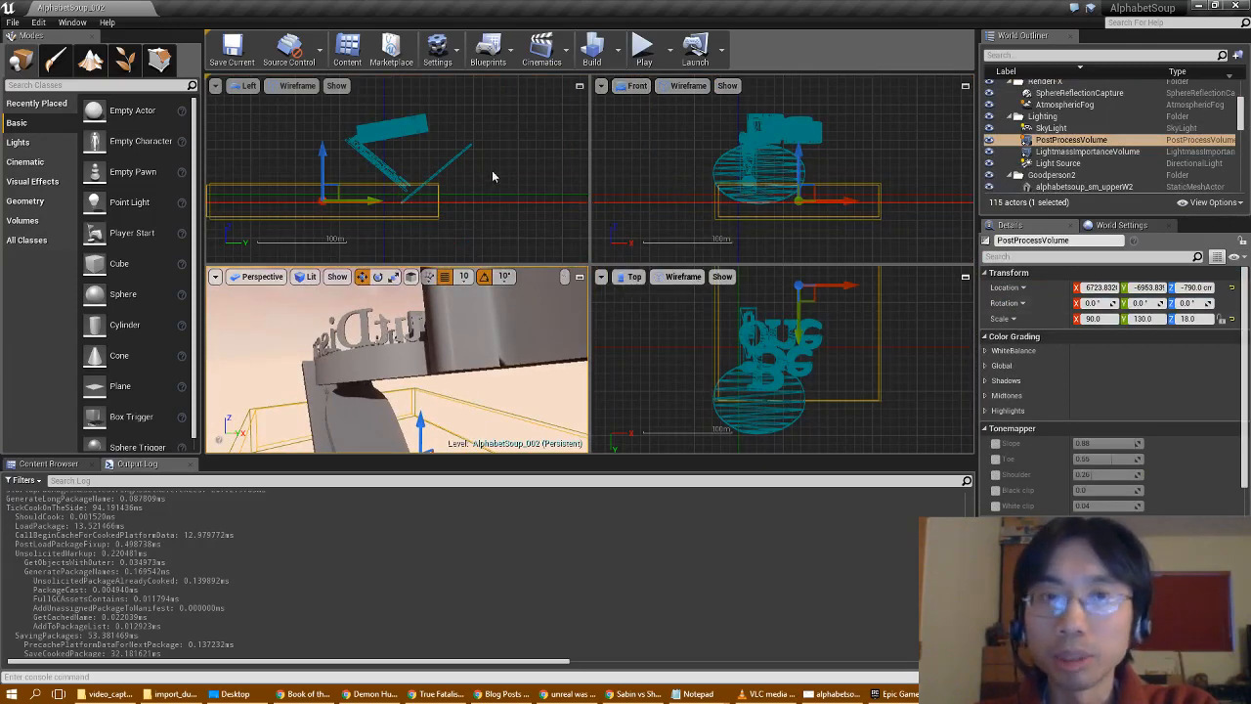
{"action": "scroll", "coordinate": [497, 181], "scroll_direction": "up", "scroll_amount": 3}
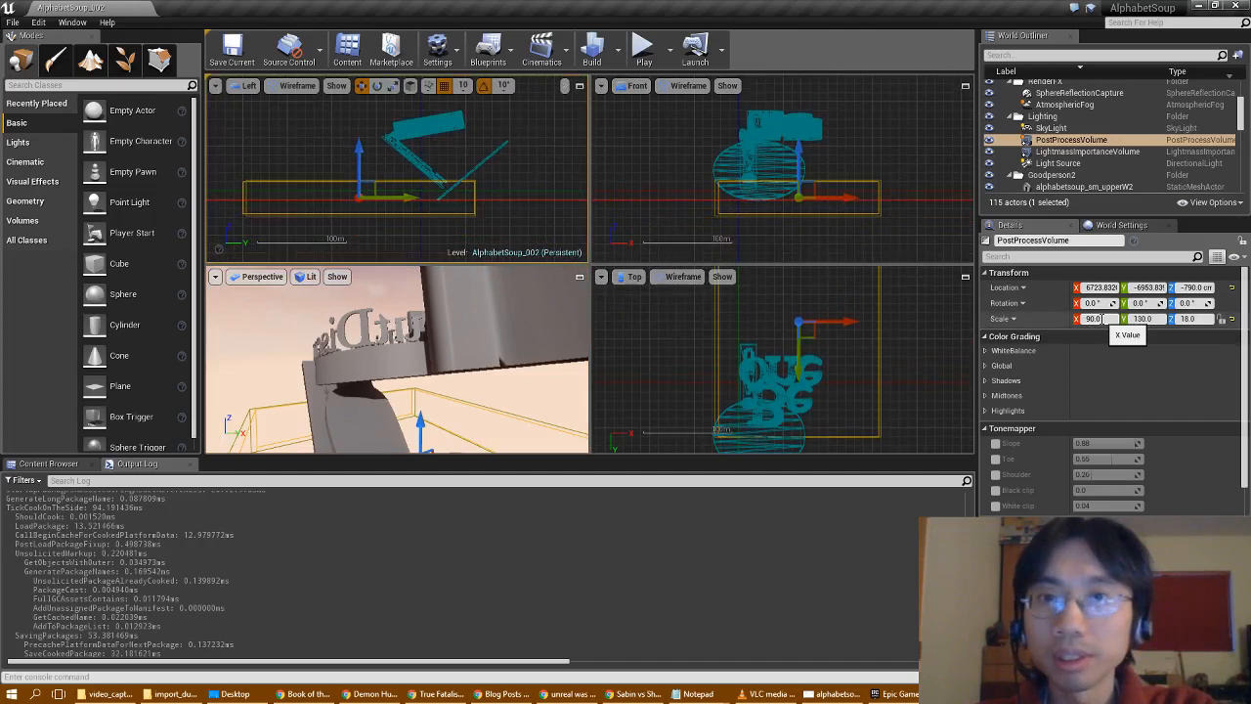
{"action": "left_click_drag", "start_coordinate": [846, 197], "coordinate": [810, 197]}
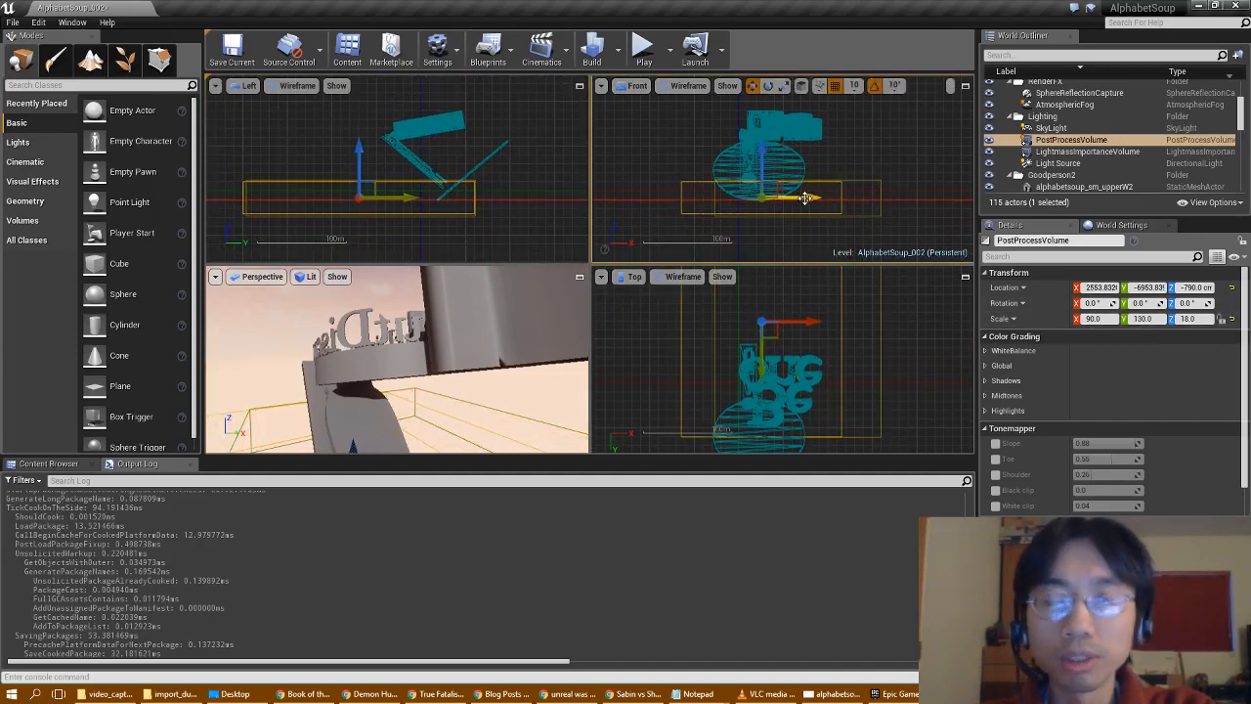
- Set the PostProcessVolume's Z scale to 40 and raise it to a Z location of about 3450 cm
{"action": "left_click", "coordinate": [1197, 319]}
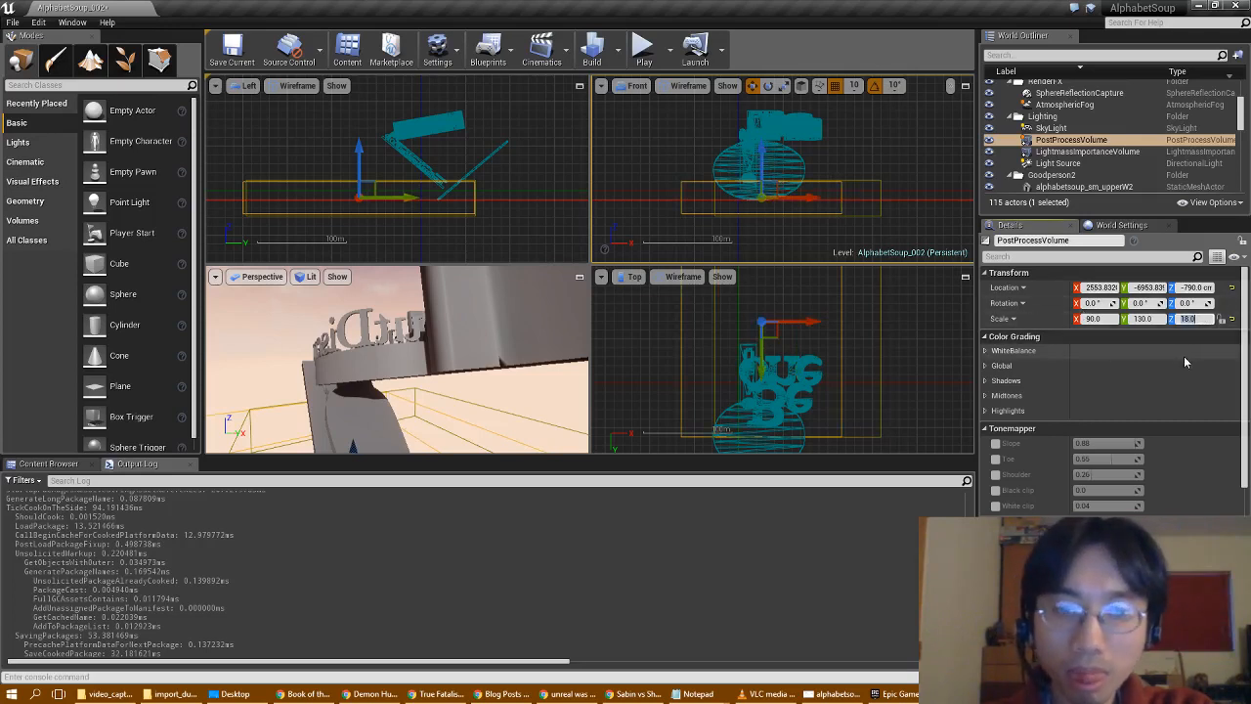
{"action": "type", "text": "40"}
{"action": "key", "text": "Return"}
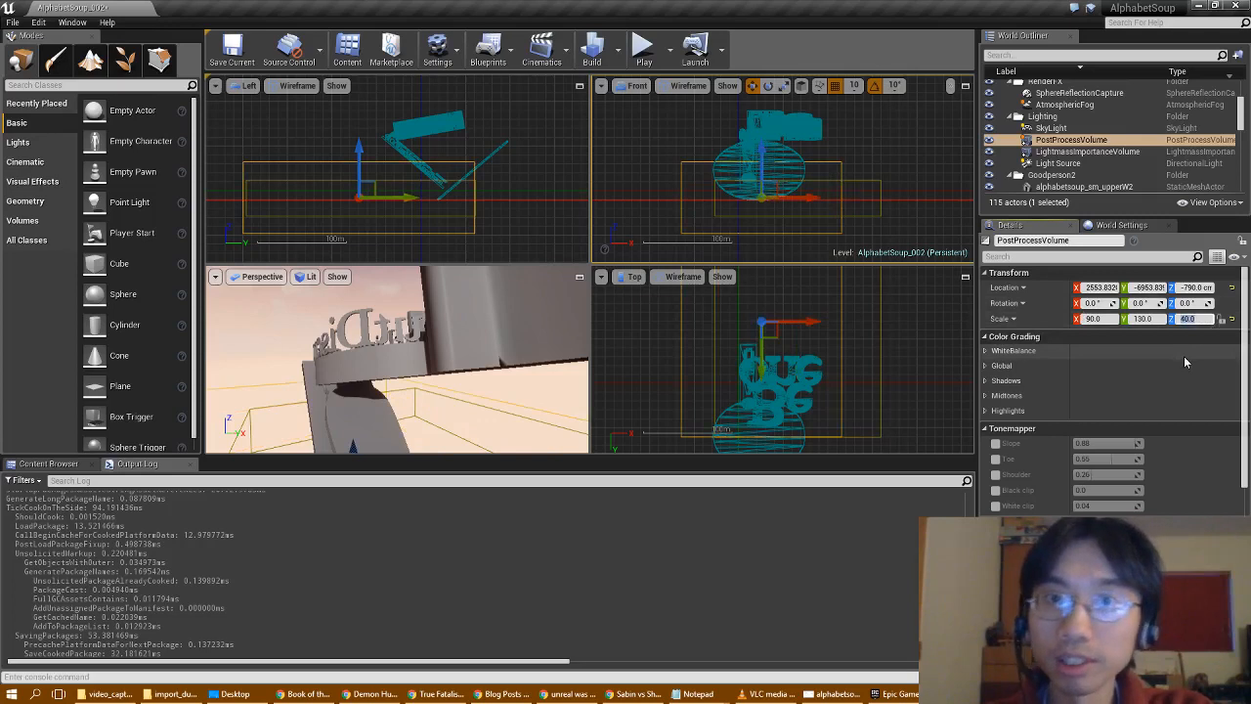
{"action": "left_click_drag", "start_coordinate": [761, 152], "coordinate": [761, 115]}
- Increase the PostProcessVolume's Z scale to 60 and raise it to a Z location of about 4110 cm
{"action": "left_click", "coordinate": [1185, 318]}
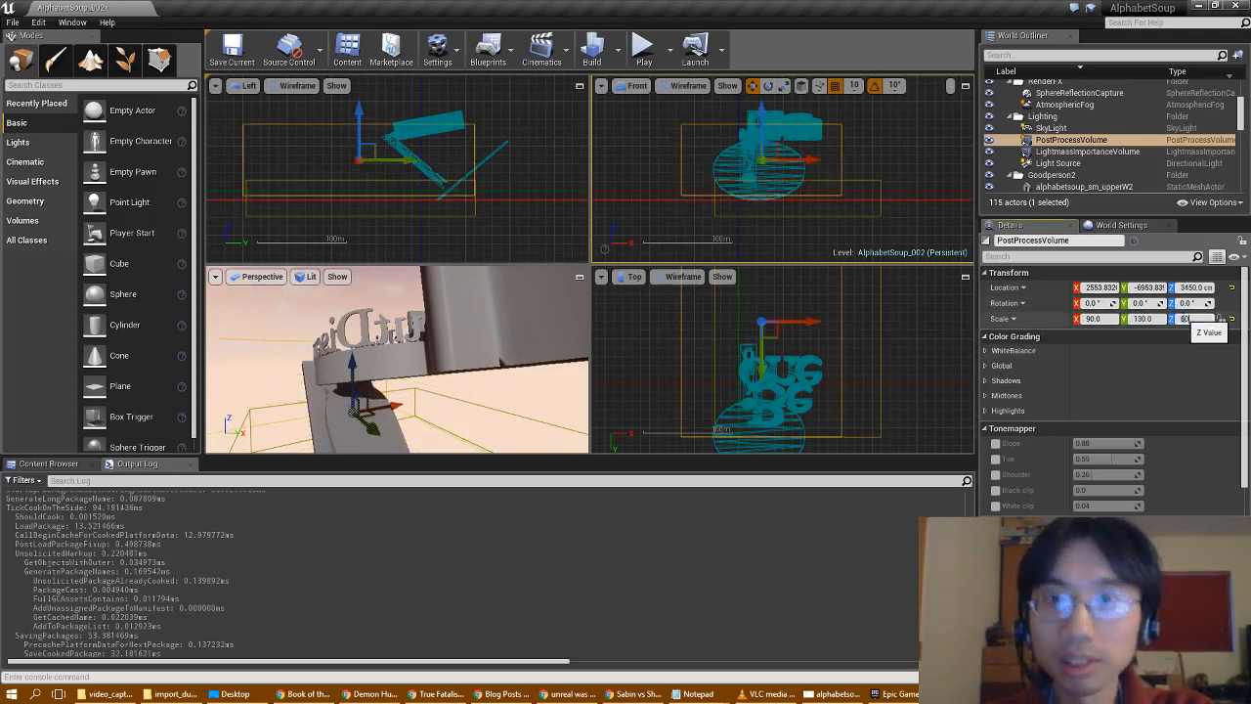
{"action": "key", "text": "Return"}
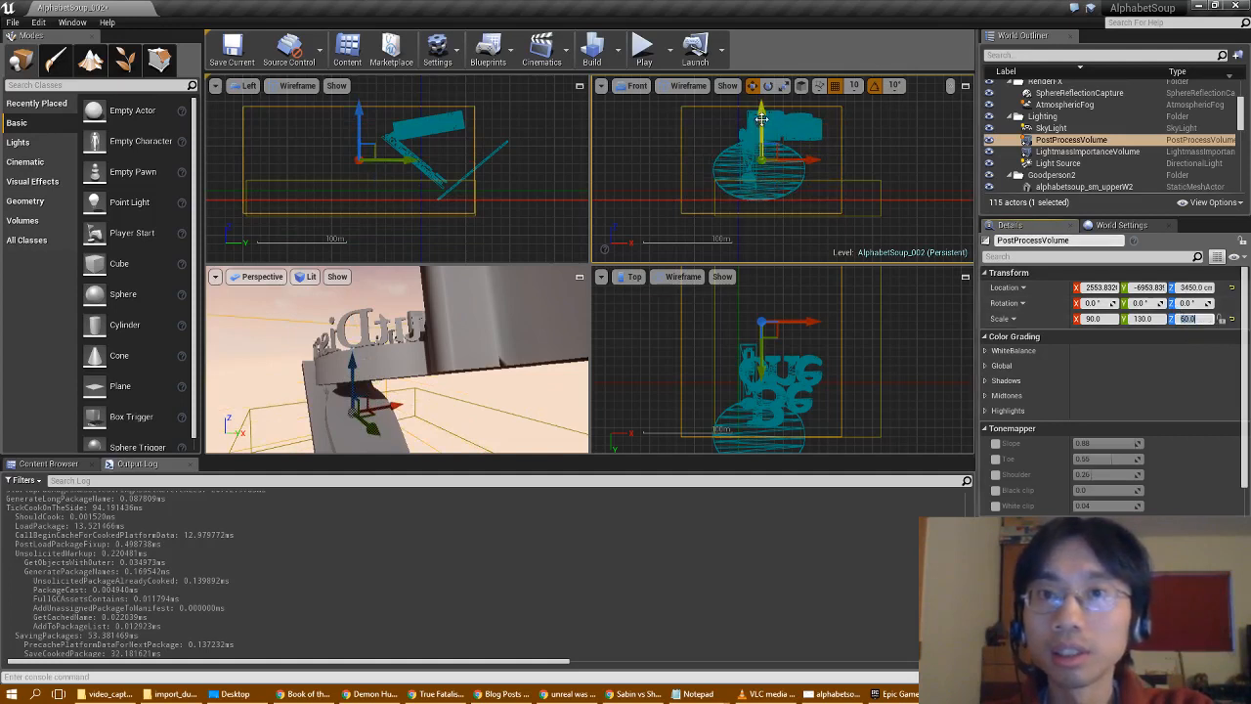
{"action": "left_click_drag", "start_coordinate": [761, 118], "coordinate": [765, 108]}
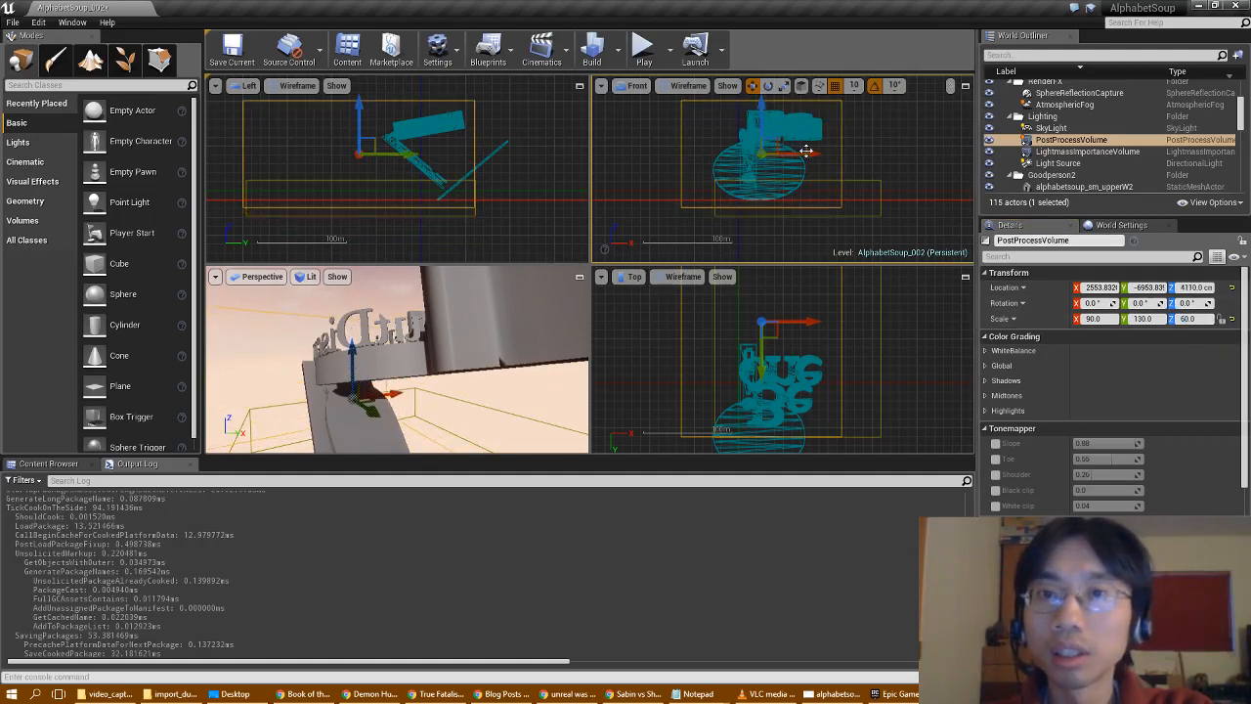
- Center the PostProcessVolume over the letters at about X 3654 cm and Y 2916 cm, with its Y scale set to 80
{"action": "left_click_drag", "start_coordinate": [806, 151], "coordinate": [815, 151]}
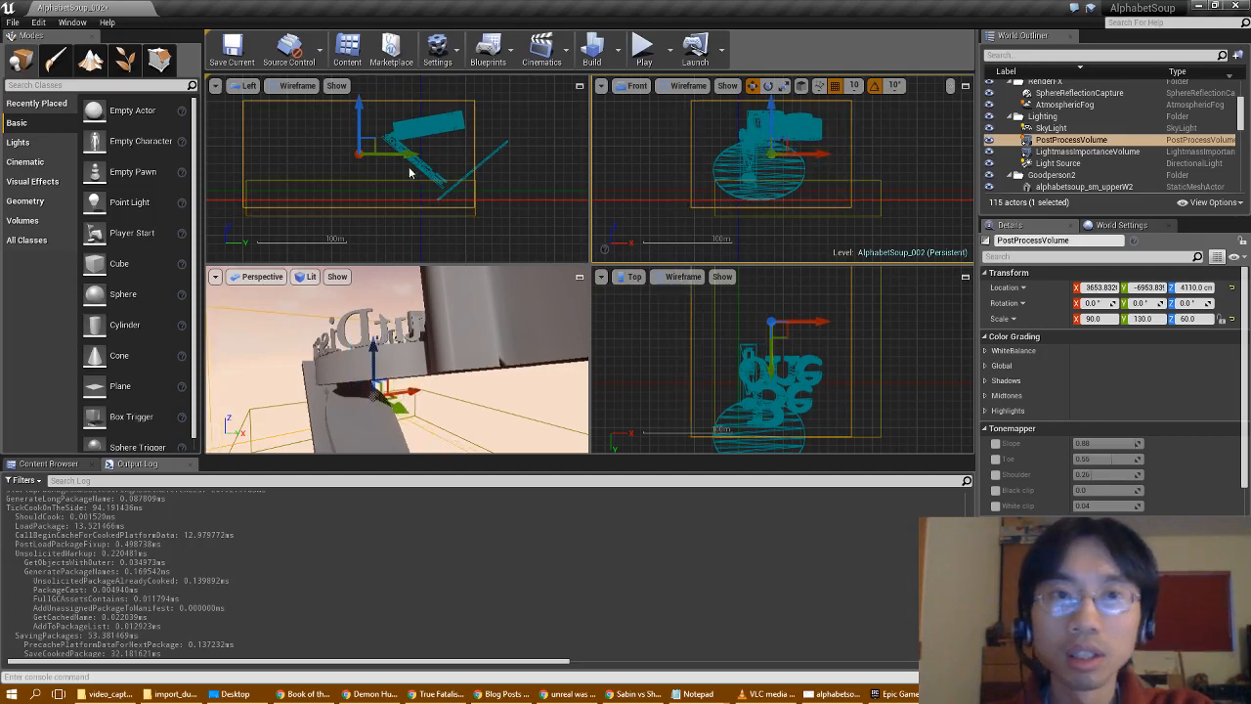
{"action": "left_click_drag", "start_coordinate": [396, 153], "coordinate": [493, 161]}
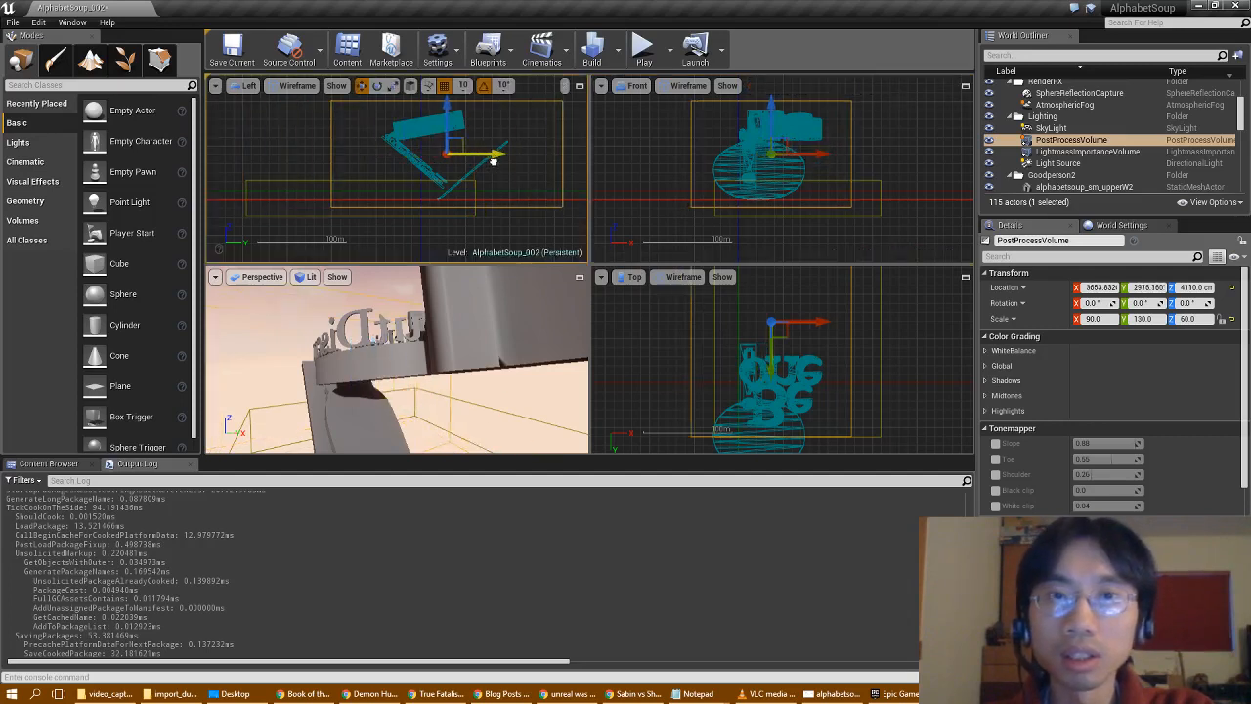
{"action": "left_click", "coordinate": [1143, 318]}
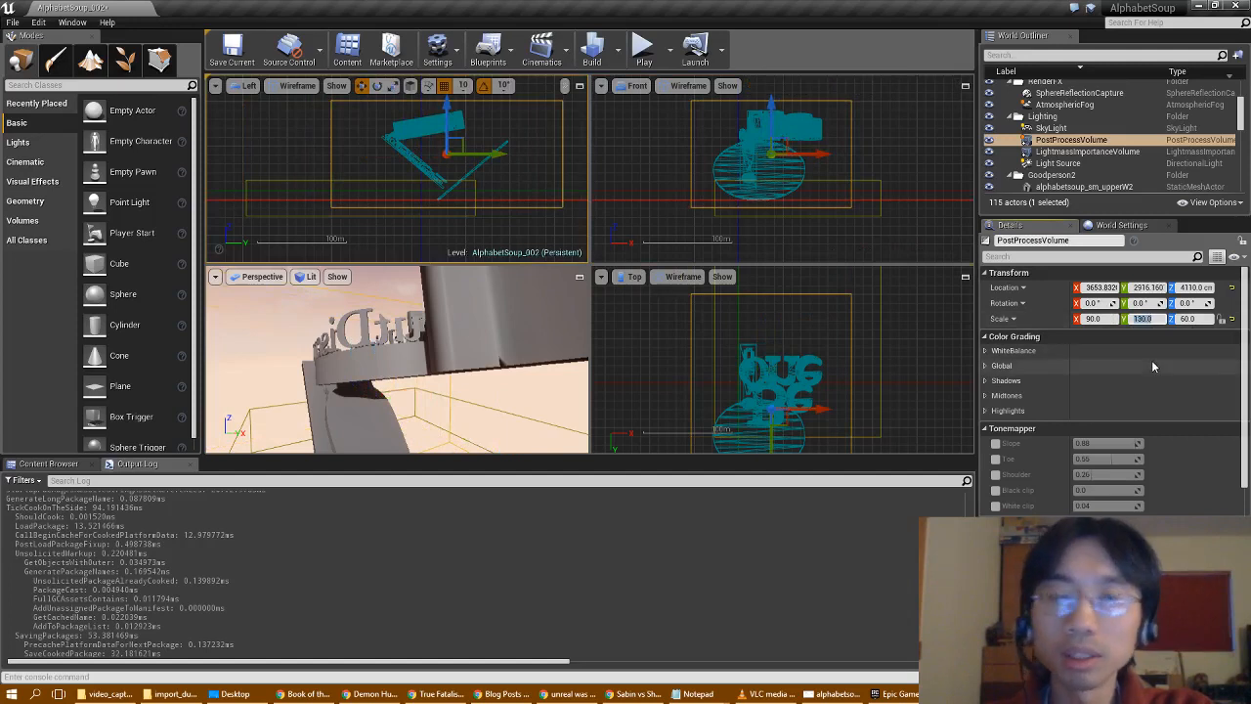
{"action": "type", "text": "80"}
{"action": "key", "text": "Return"}
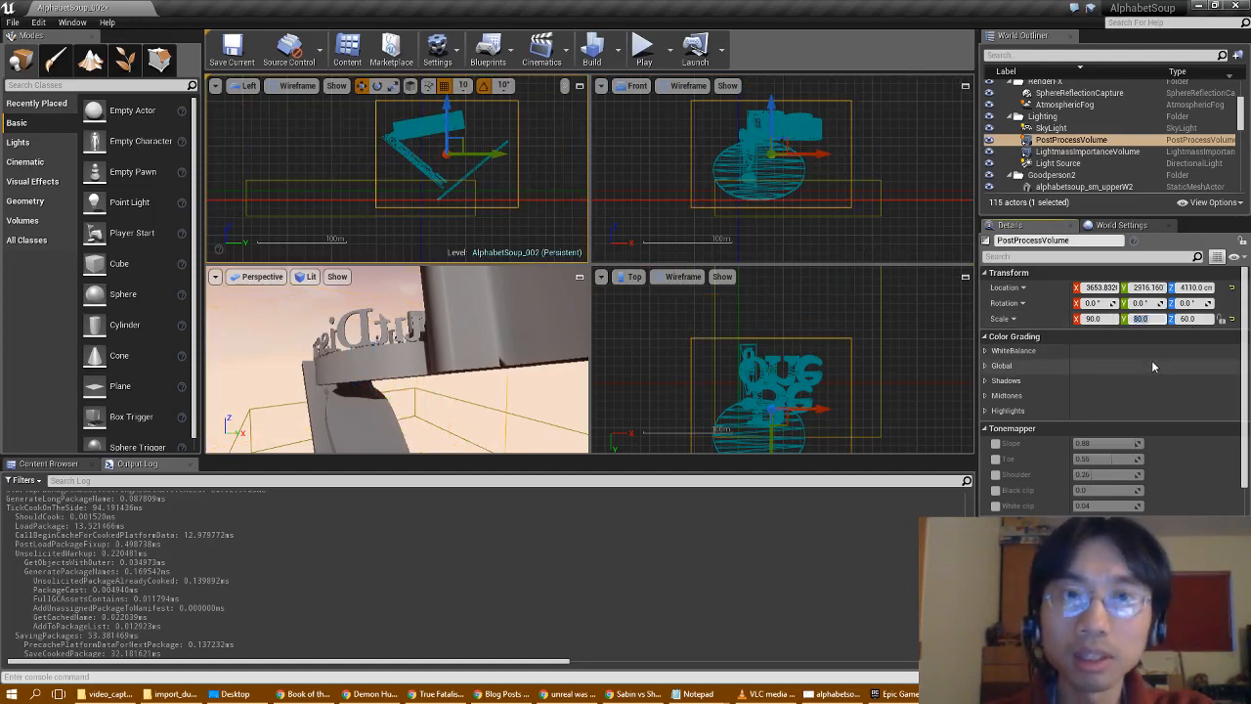
- Shift the PostProcessVolume to about Y 2546, and move the LightmassImportanceVolume to about X 5659 and Z 5138
{"action": "left_click_drag", "start_coordinate": [502, 155], "coordinate": [496, 153]}
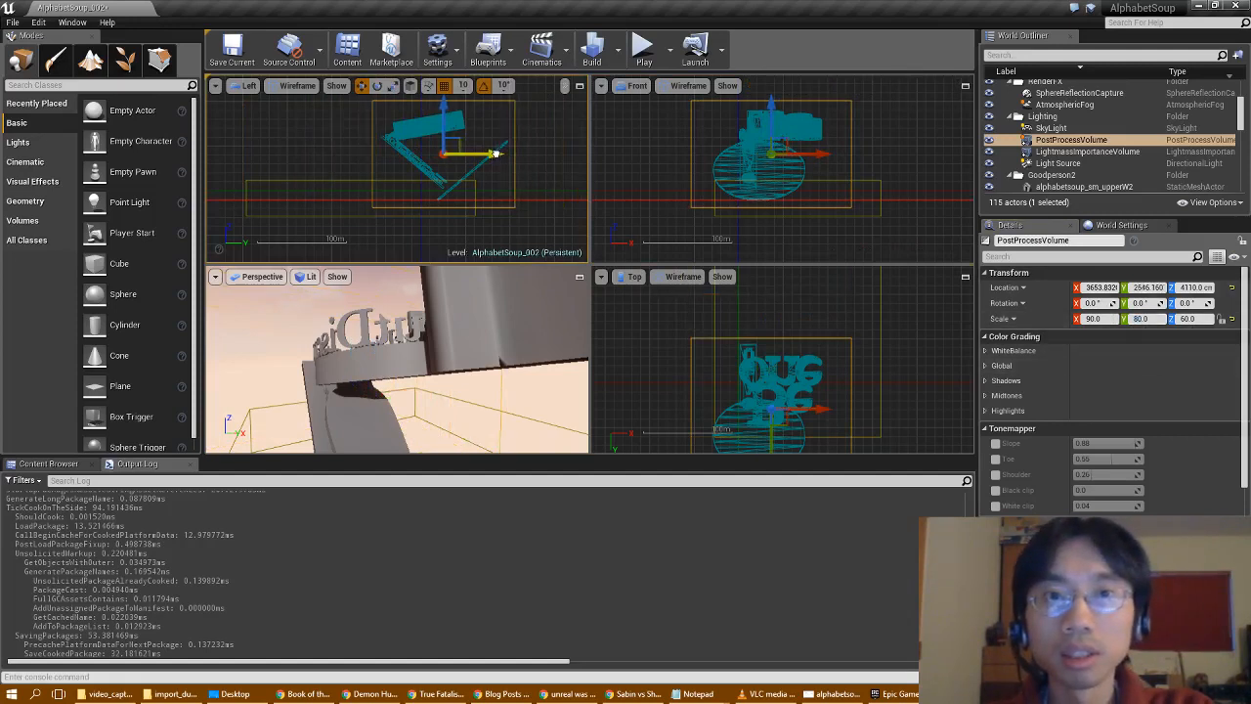
{"action": "left_click", "coordinate": [858, 180]}
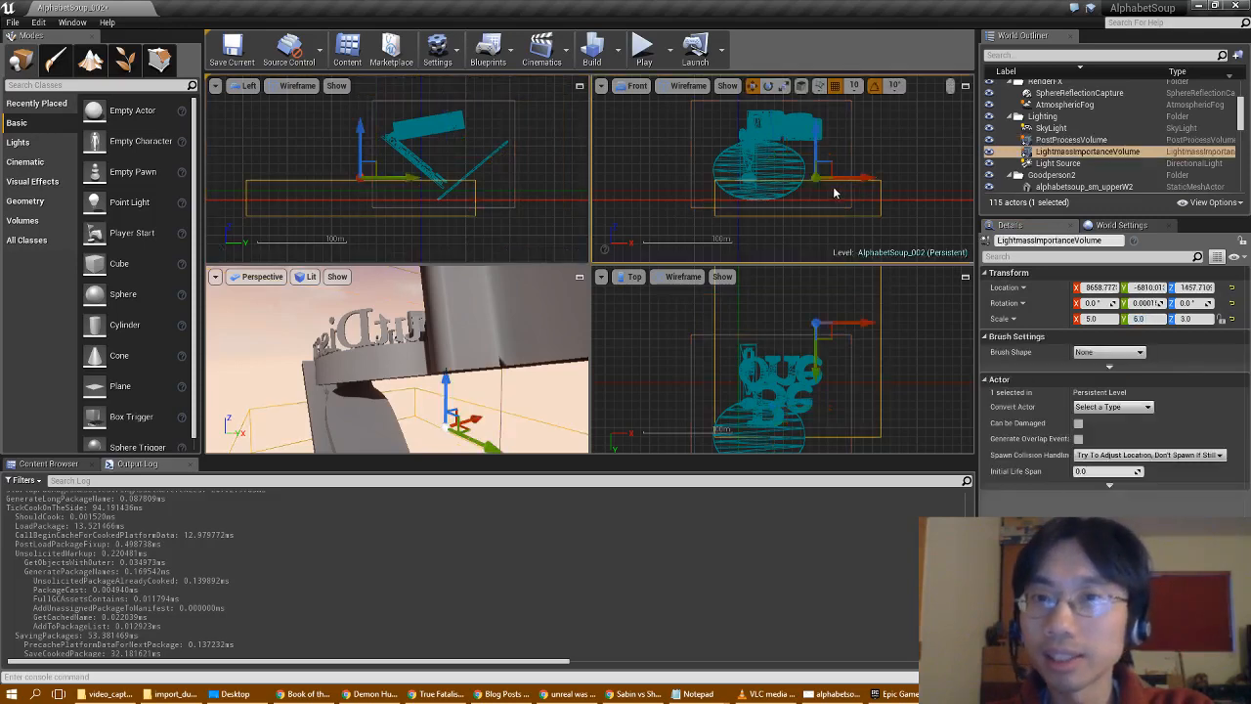
{"action": "left_click_drag", "start_coordinate": [851, 180], "coordinate": [826, 188]}
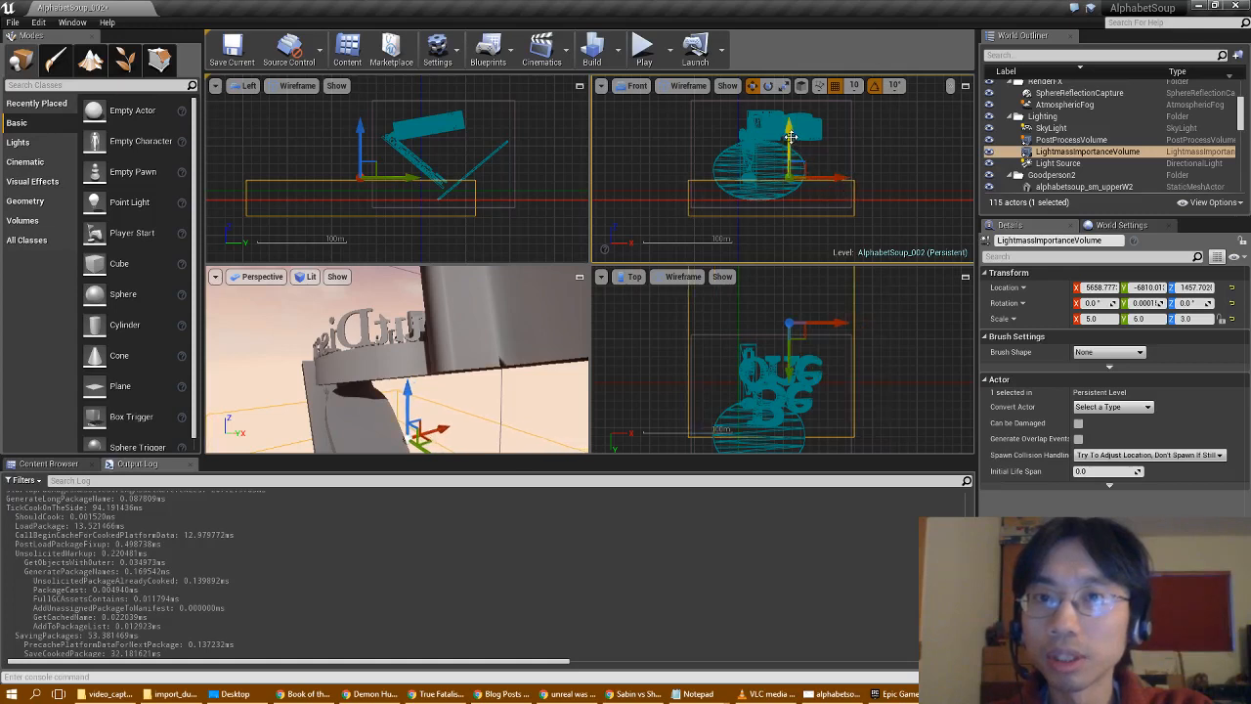
{"action": "left_click_drag", "start_coordinate": [790, 137], "coordinate": [789, 94]}
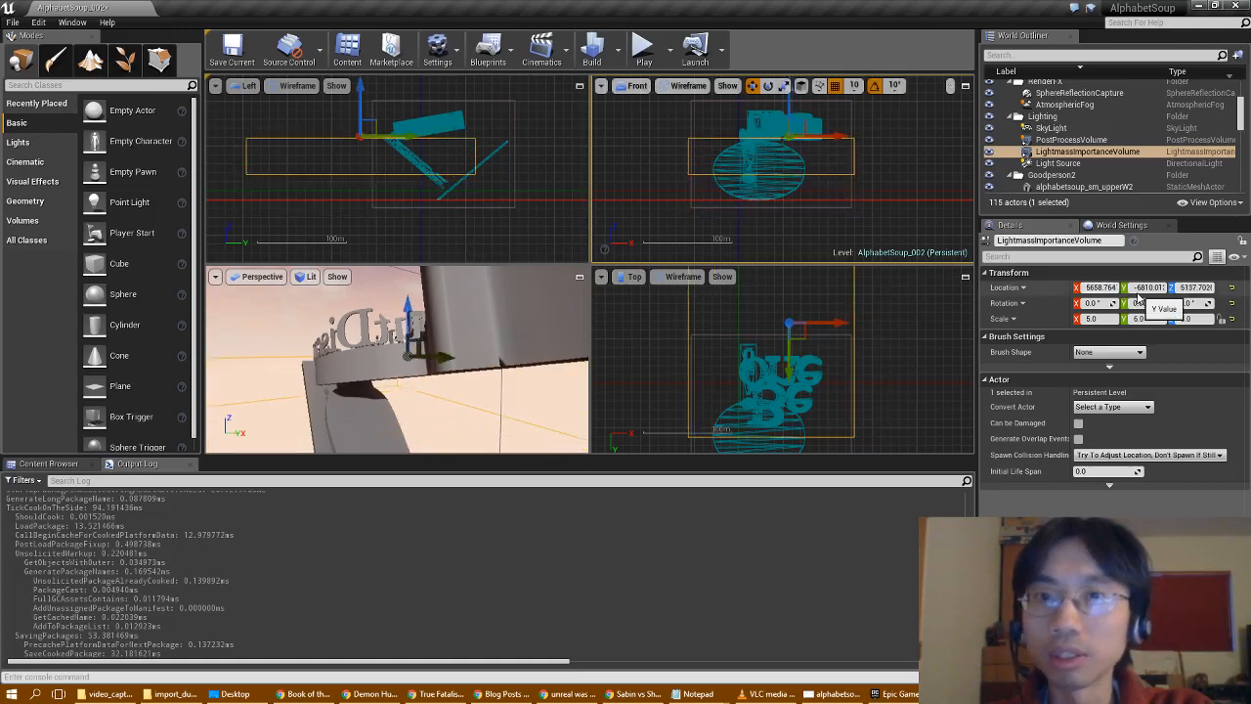
- Set the LightmassImportanceVolume's Z scale to 10 and raise it to about Z 11758 so it encloses the scene vertically
{"action": "left_click", "coordinate": [1196, 319]}
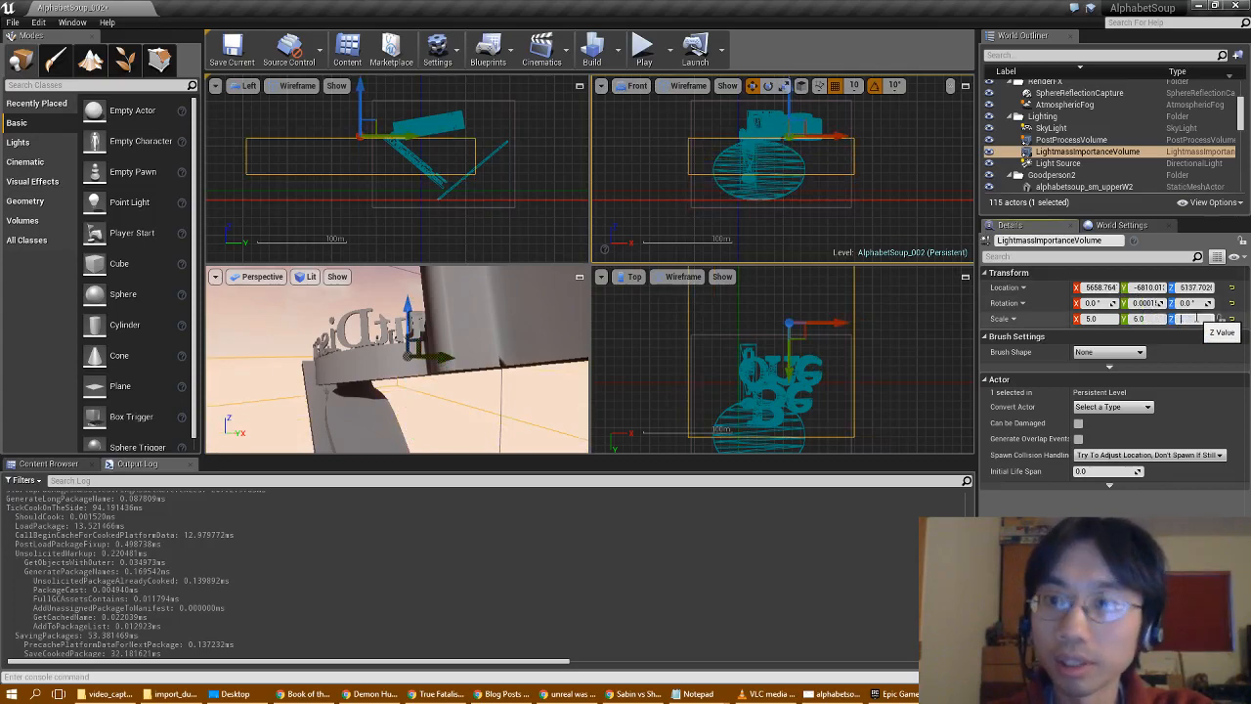
{"action": "type", "text": "10"}
{"action": "key", "text": "Return"}
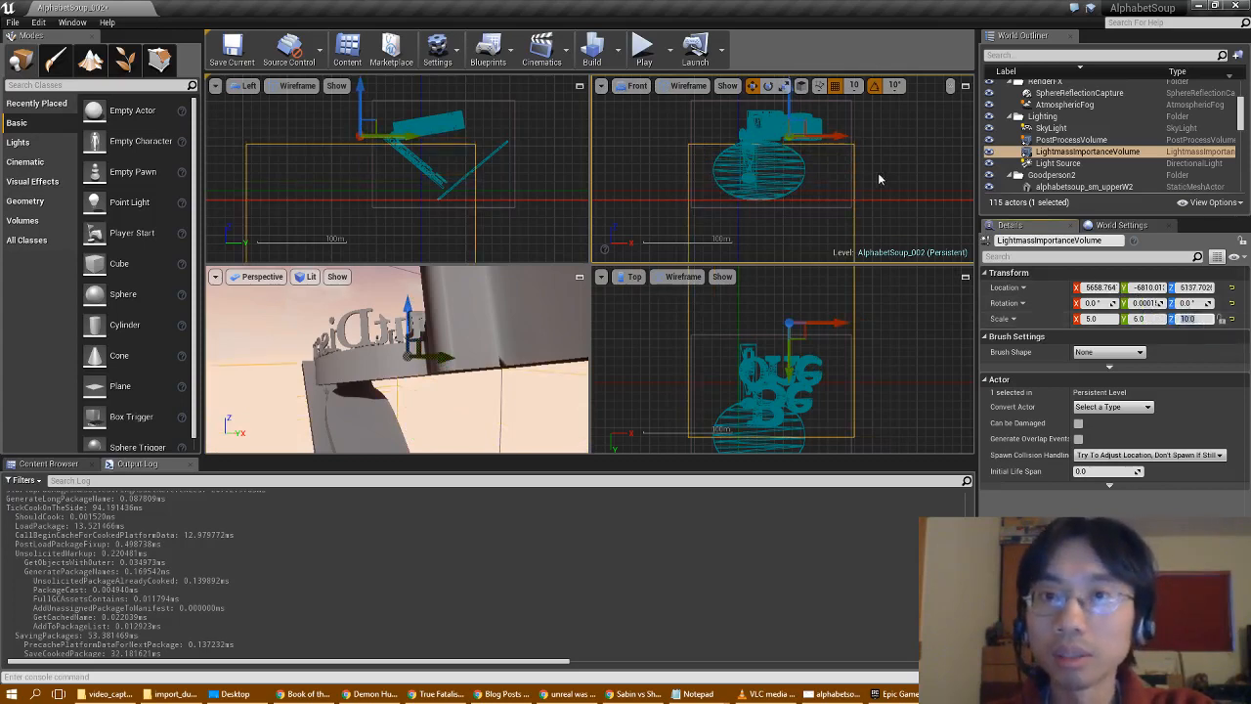
{"action": "scroll", "coordinate": [878, 179], "scroll_direction": "down", "scroll_amount": 2}
{"action": "left_click_drag", "start_coordinate": [817, 119], "coordinate": [817, 83]}
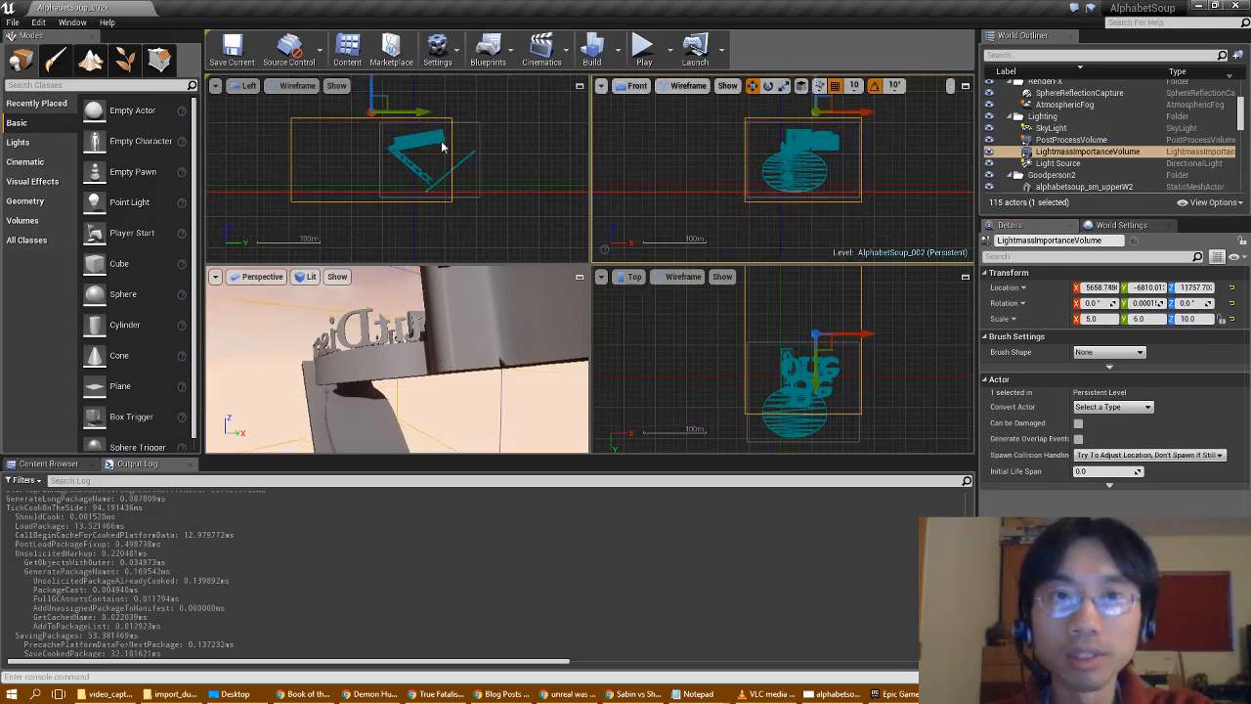
- Set the LightmassImportanceVolume's Y scale to 4 and center it around the geometry at about Y 2560
{"action": "left_click_drag", "start_coordinate": [417, 113], "coordinate": [480, 113]}
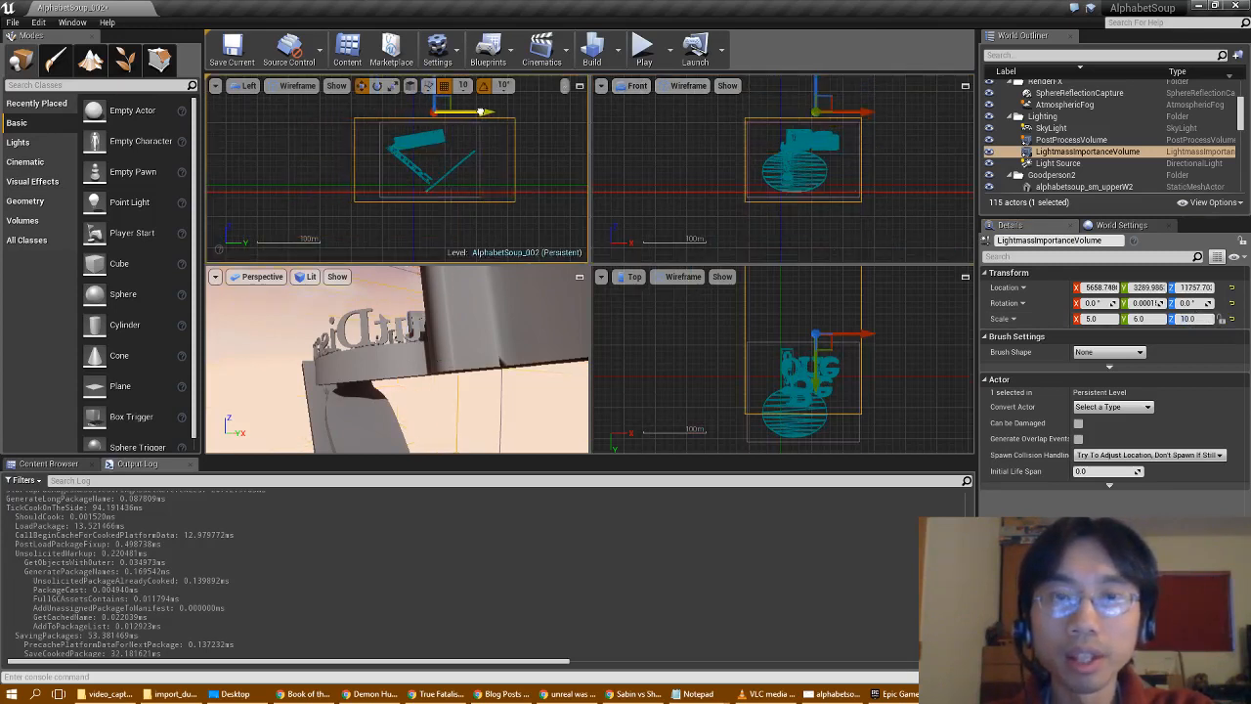
{"action": "left_click", "coordinate": [1136, 320]}
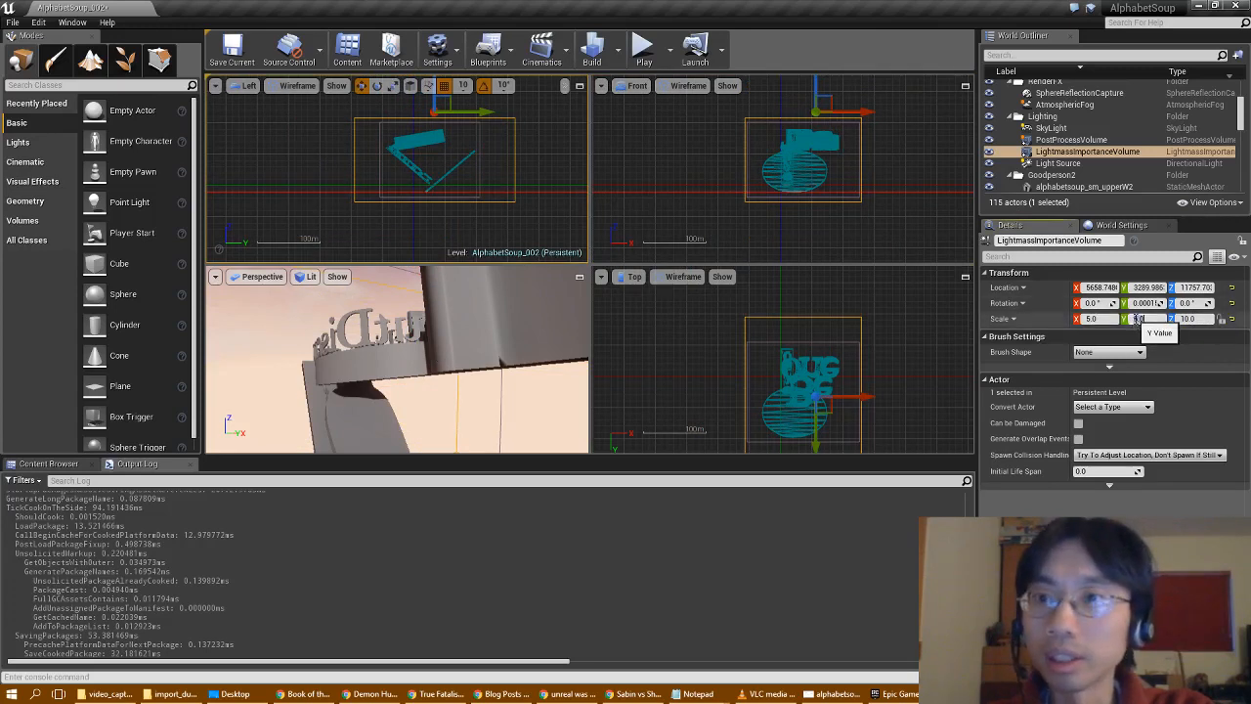
{"action": "key", "text": "Return"}
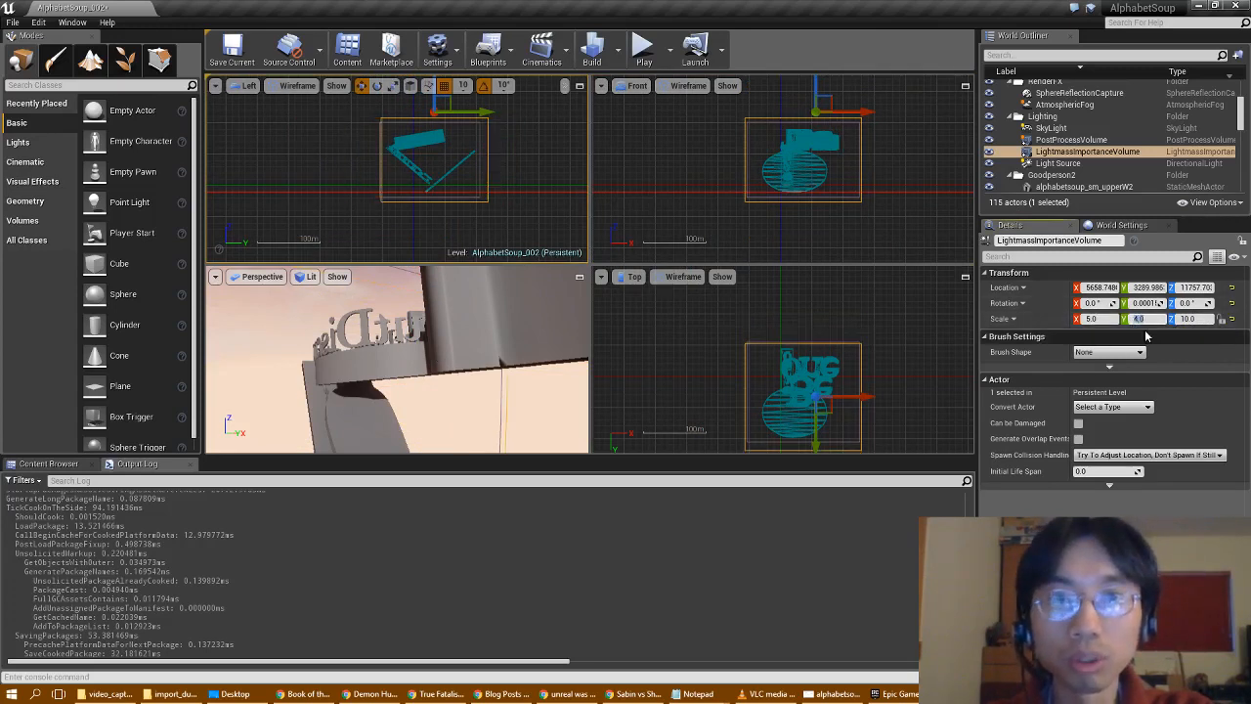
{"action": "left_click_drag", "start_coordinate": [483, 113], "coordinate": [475, 113]}
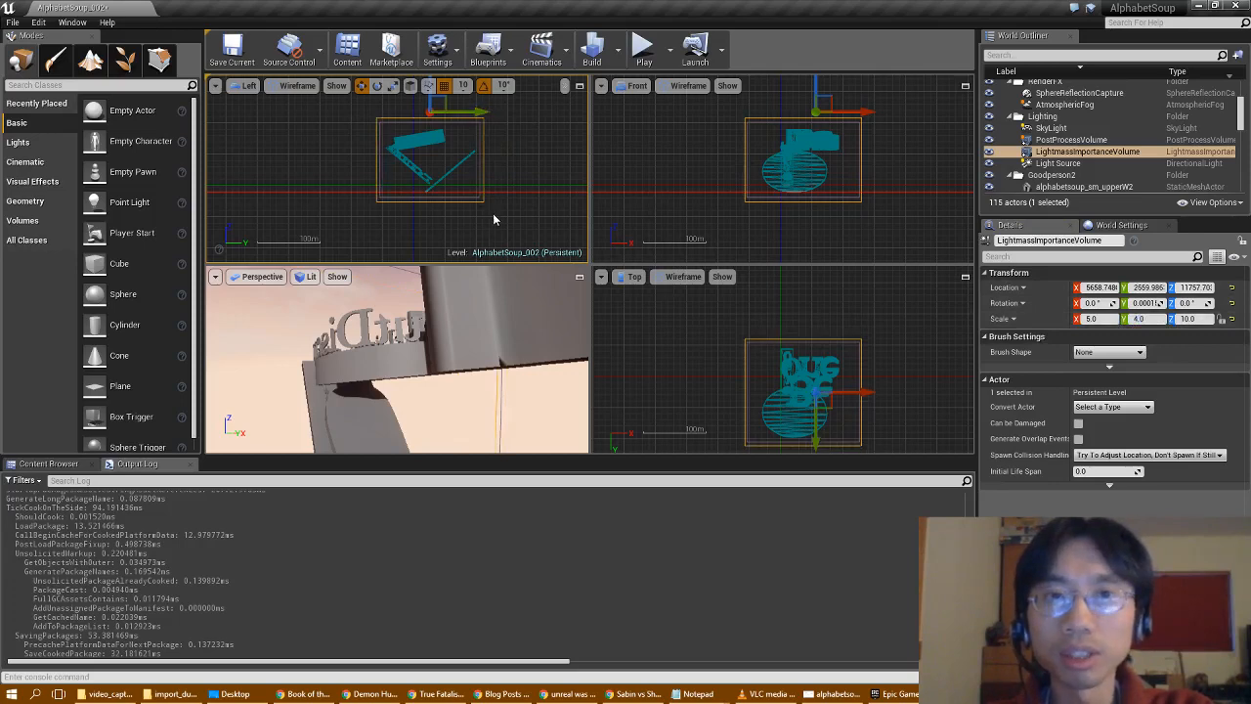
- Nudge the large tilted period punctuation mesh slightly along its slope in the Left view, and clear the selection
{"action": "right_click_drag", "start_coordinate": [516, 206], "coordinate": [444, 218]}
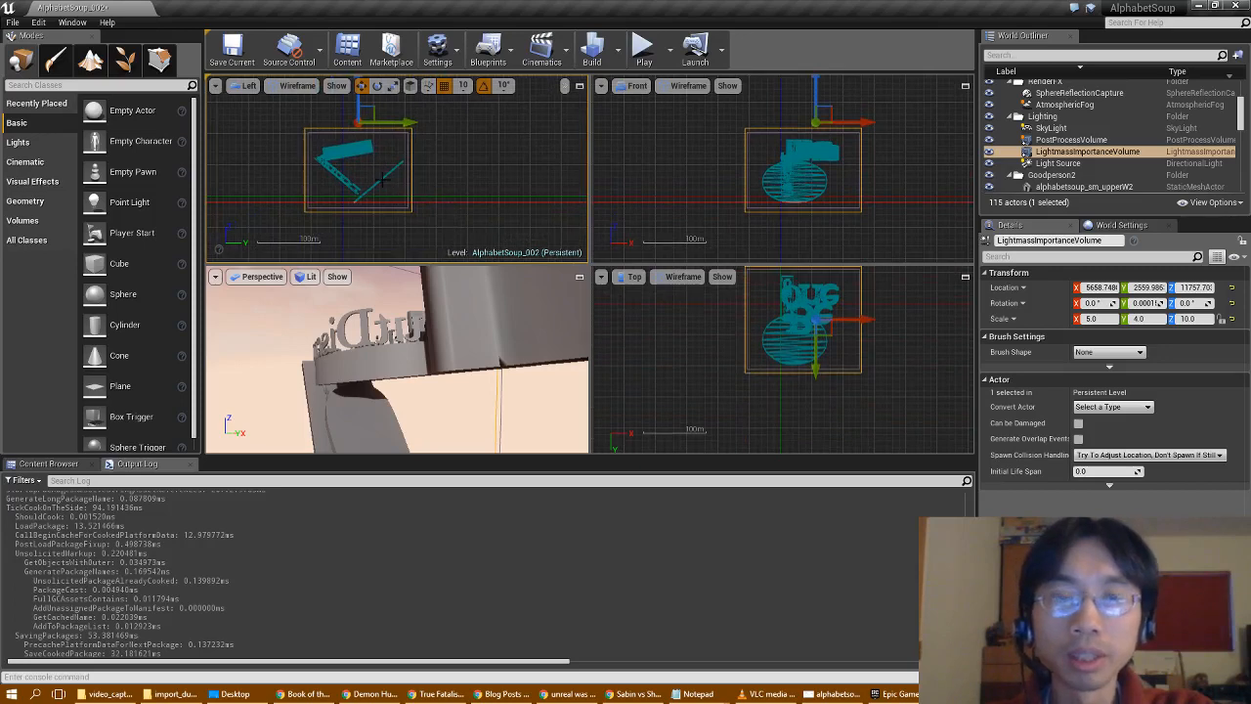
{"action": "left_click", "coordinate": [385, 175]}
{"action": "left_click_drag", "start_coordinate": [377, 186], "coordinate": [380, 189]}
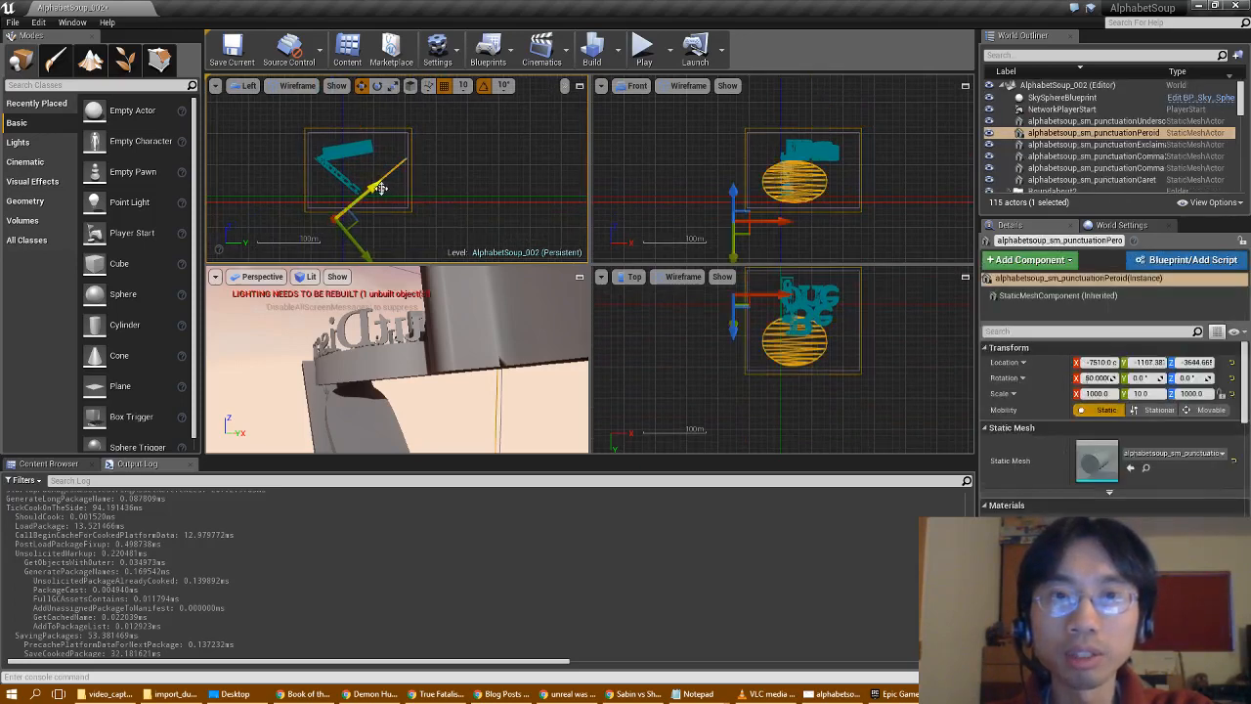
{"action": "left_click", "coordinate": [452, 190]}
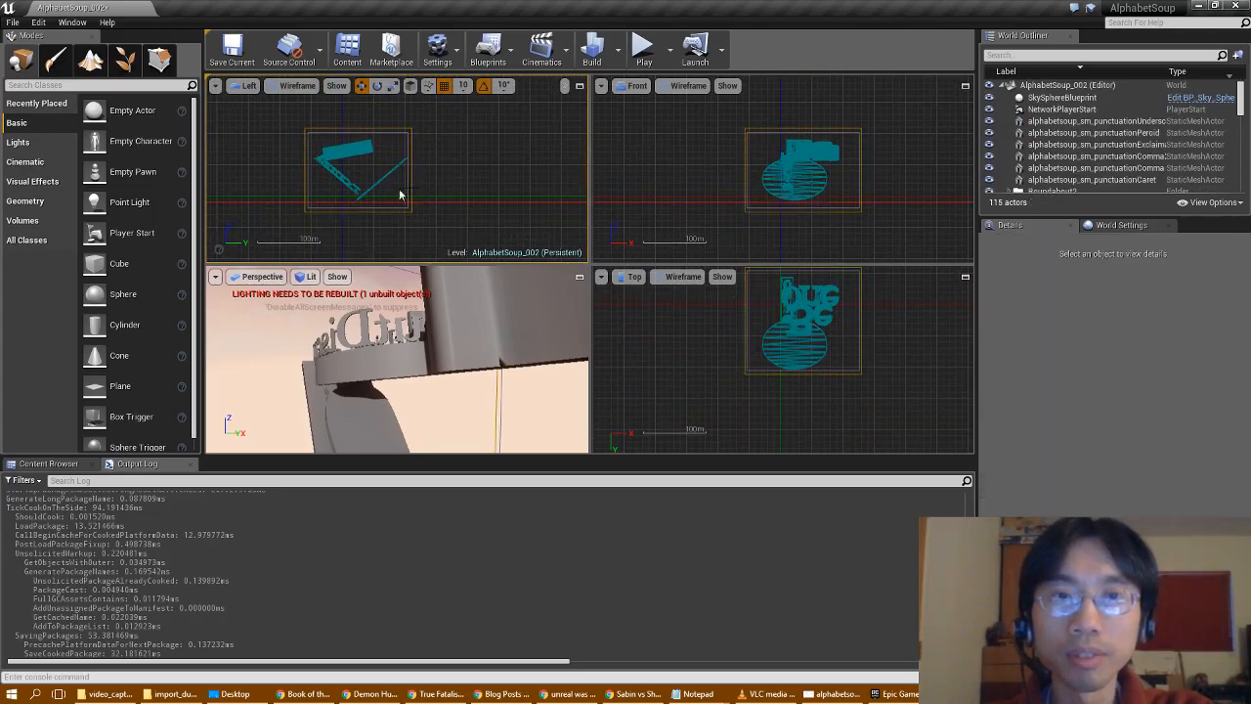
{"action": "left_click", "coordinate": [368, 186]}
{"action": "left_click", "coordinate": [451, 175]}
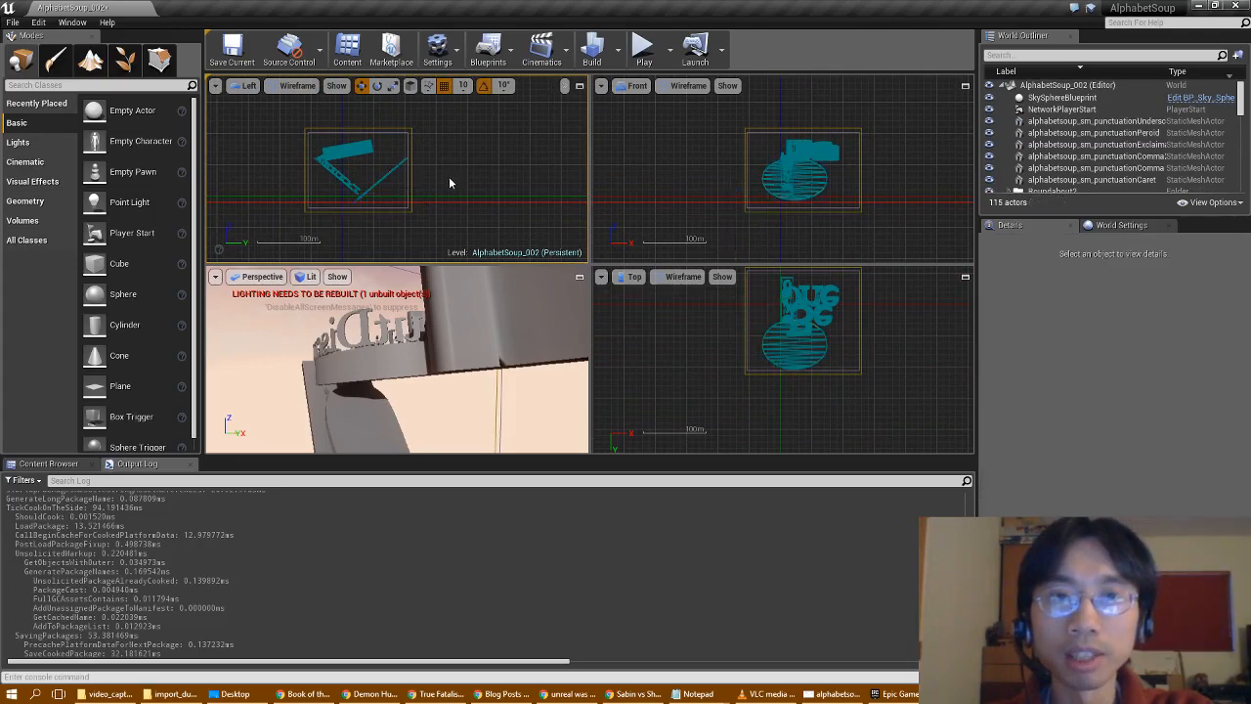
- Select all actors except SkySphereBlueprint, AtmosphericFog and SkyLight, and raise them together along Z
{"action": "right_click_drag", "start_coordinate": [458, 165], "coordinate": [517, 175]}
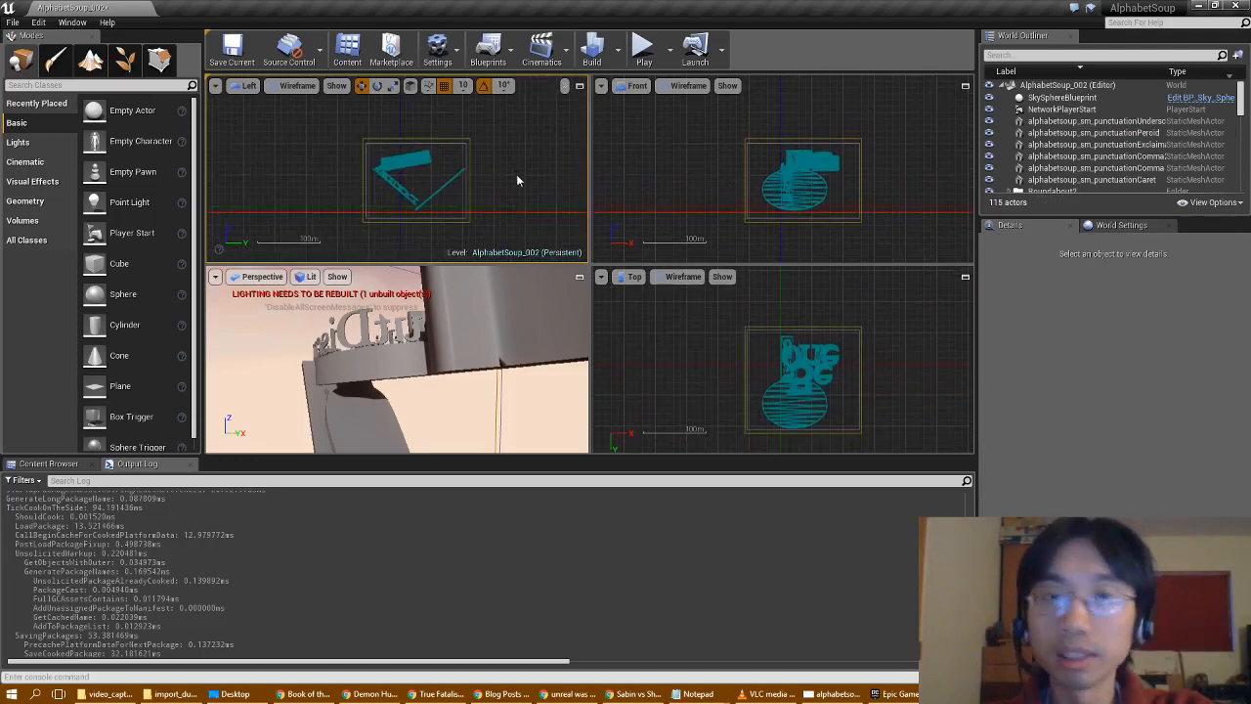
{"action": "key", "text": "ctrl+a"}
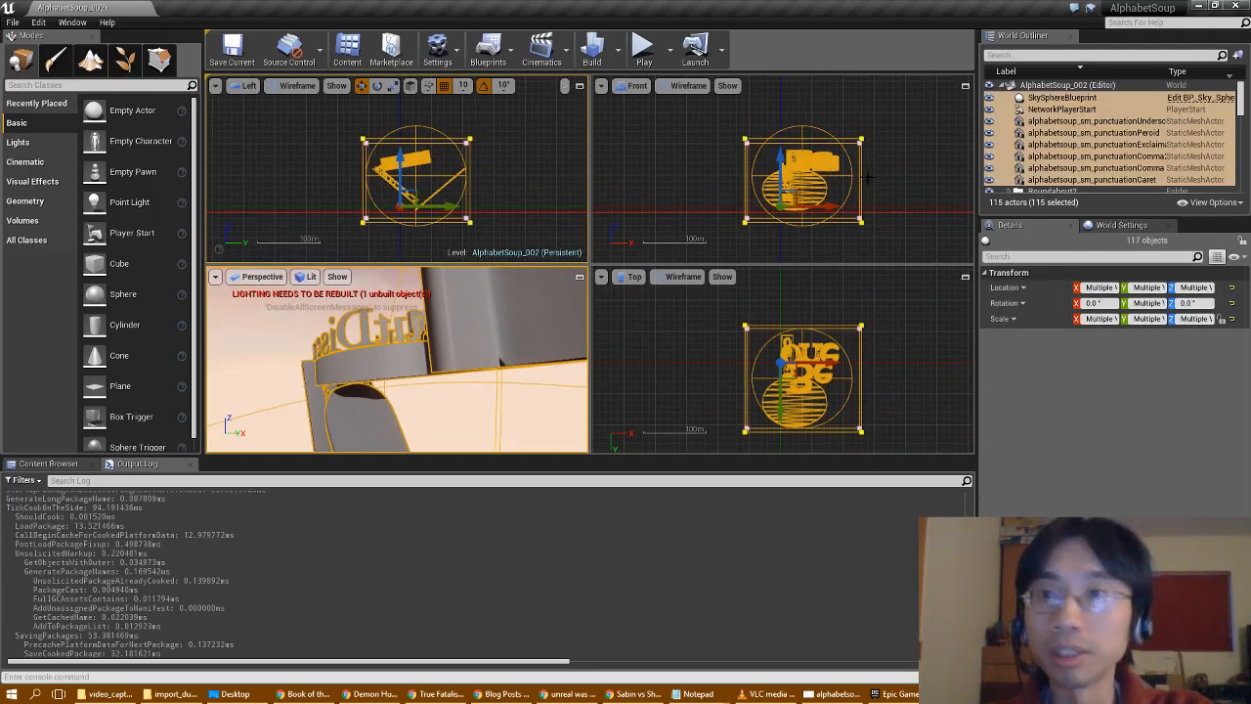
{"action": "left_click", "coordinate": [1137, 100], "text": "ctrl"}
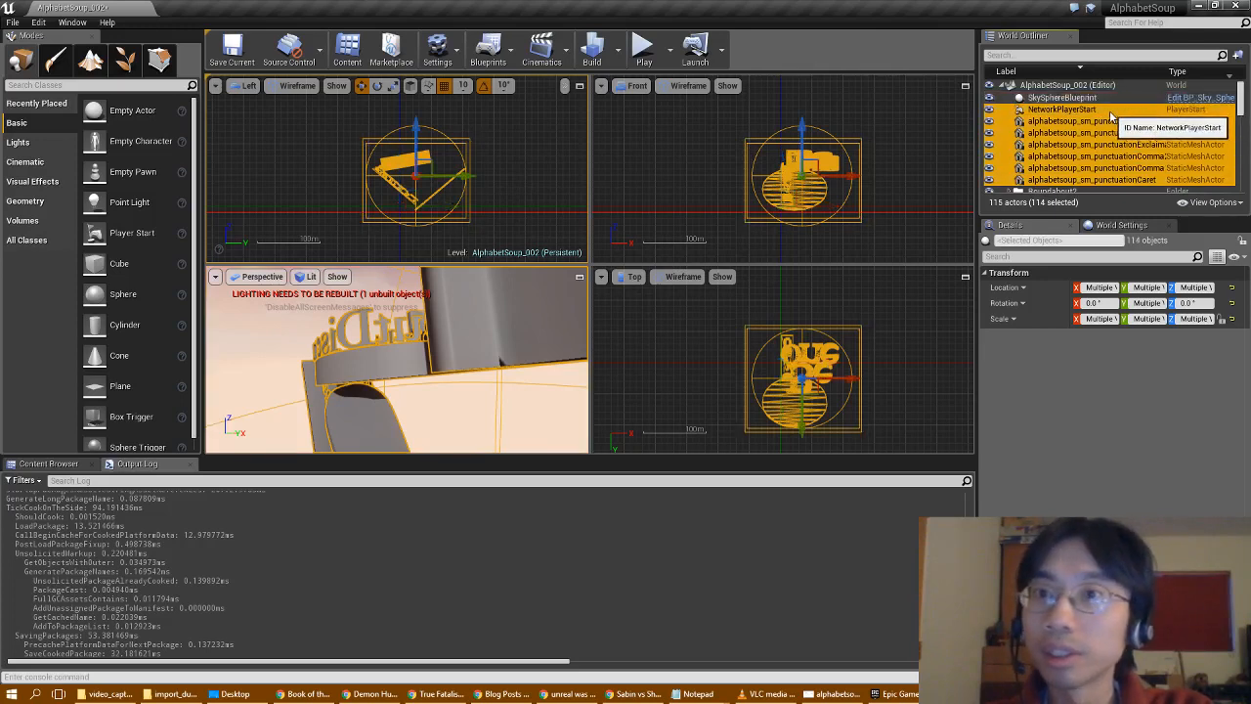
{"action": "left_click_drag", "start_coordinate": [1241, 96], "coordinate": [1243, 114]}
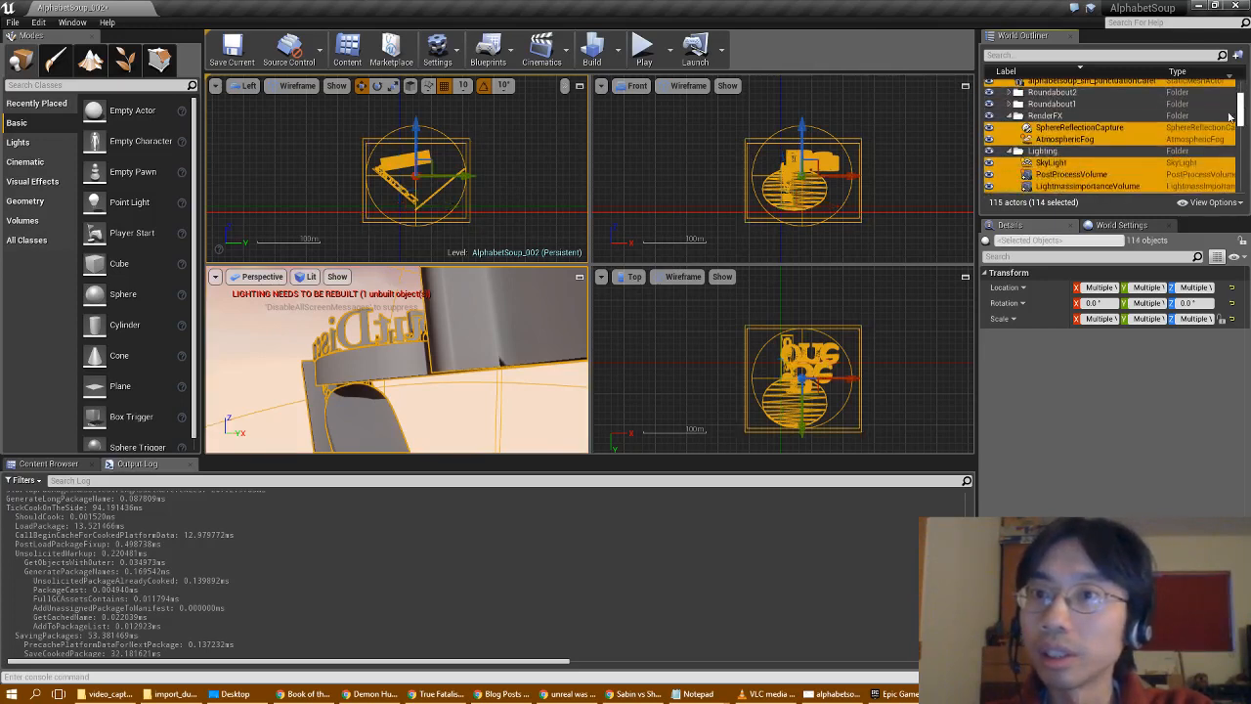
{"action": "left_click", "coordinate": [1114, 139], "text": "ctrl"}
{"action": "left_click", "coordinate": [1103, 164], "text": "ctrl"}
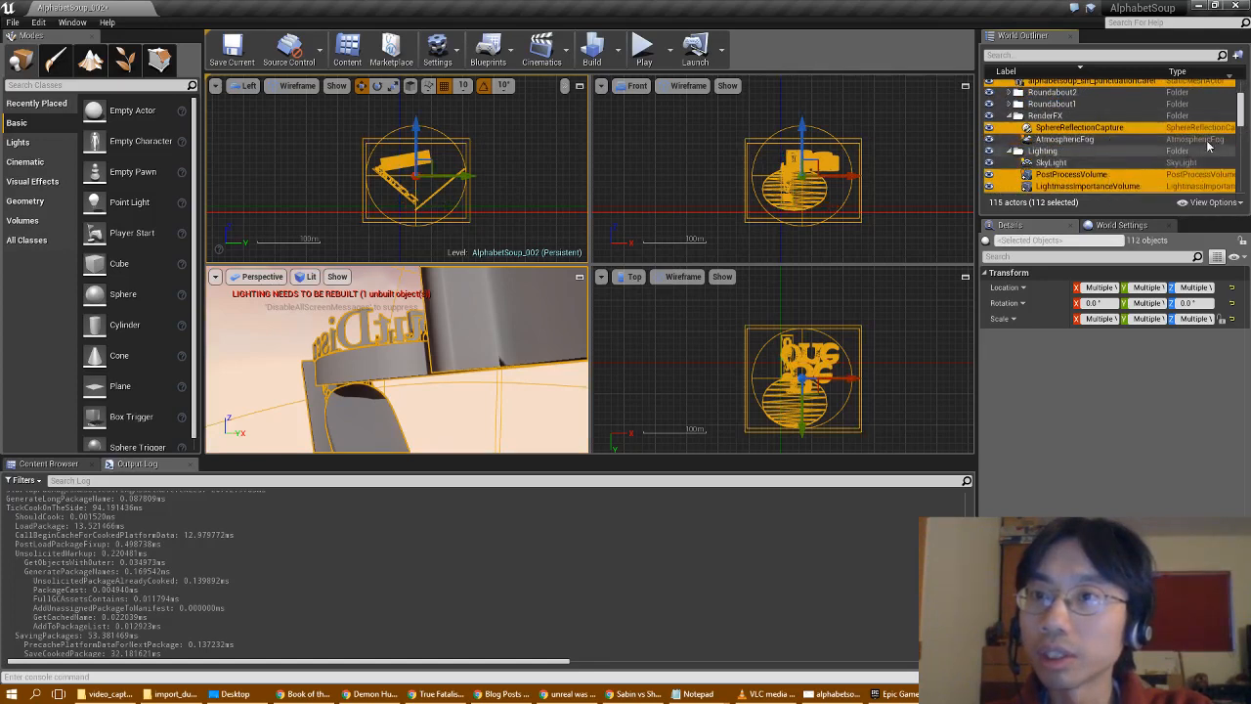
{"action": "left_click_drag", "start_coordinate": [1241, 115], "coordinate": [1247, 185]}
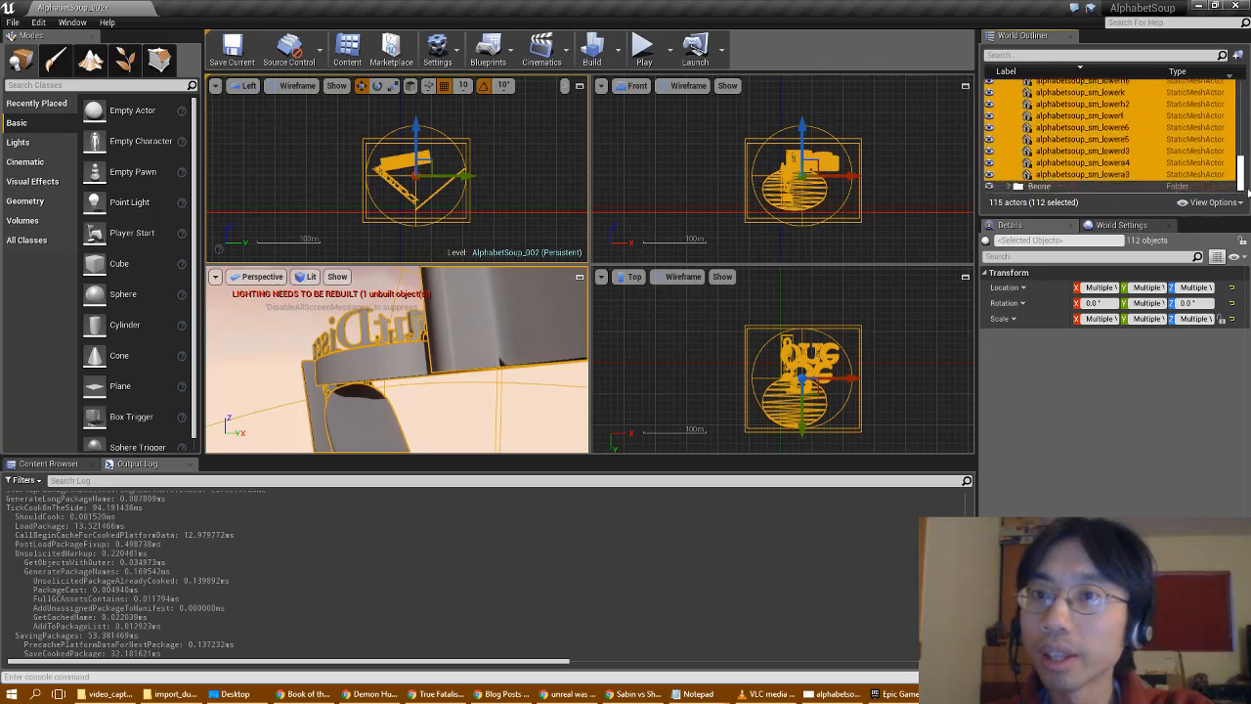
{"action": "left_click_drag", "start_coordinate": [417, 139], "coordinate": [427, 117]}
{"action": "right_click_drag", "start_coordinate": [504, 156], "coordinate": [554, 134]}
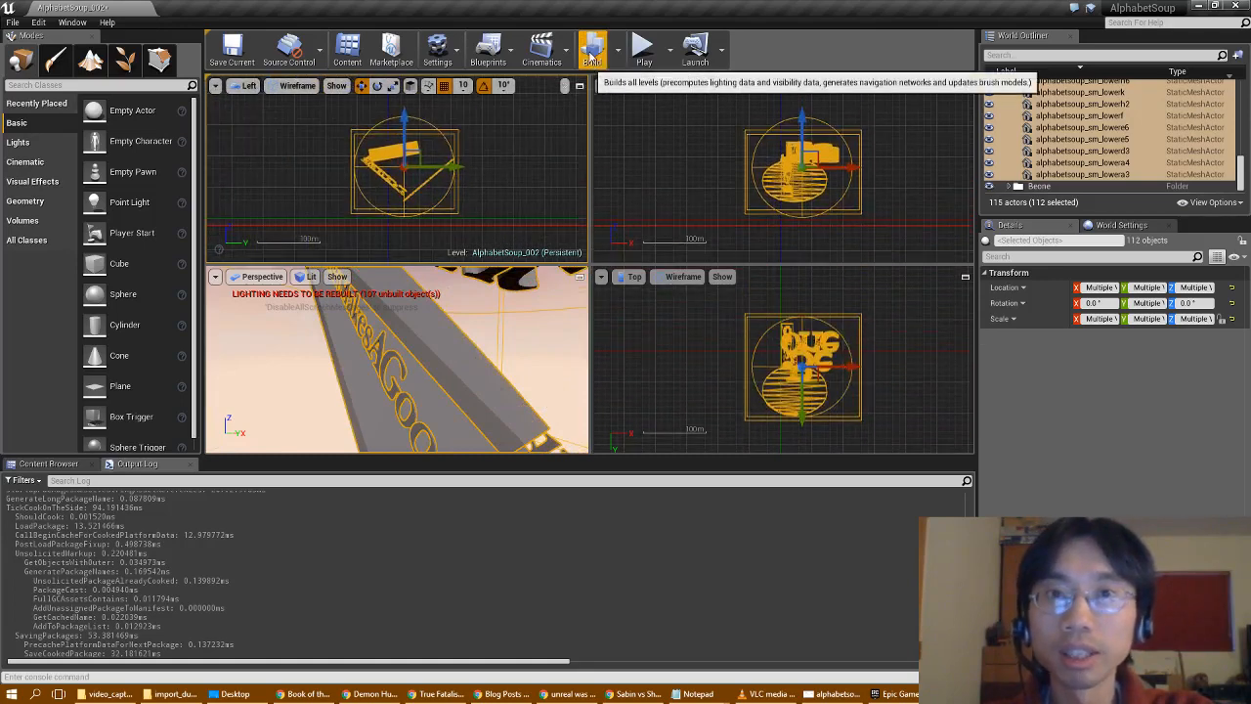
- Build all levels, including the lighting, and follow the progress in the output log
{"action": "left_click", "coordinate": [592, 54]}
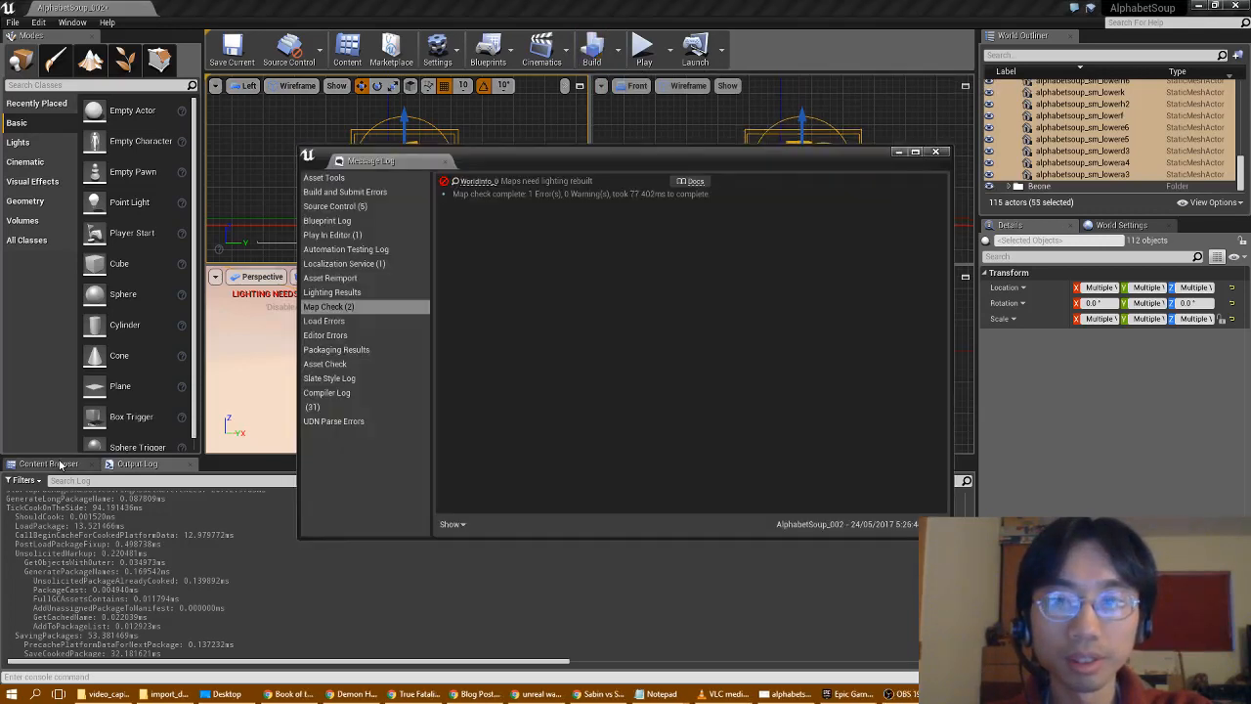
{"action": "scroll", "coordinate": [245, 554], "scroll_direction": "down", "scroll_amount": 1}
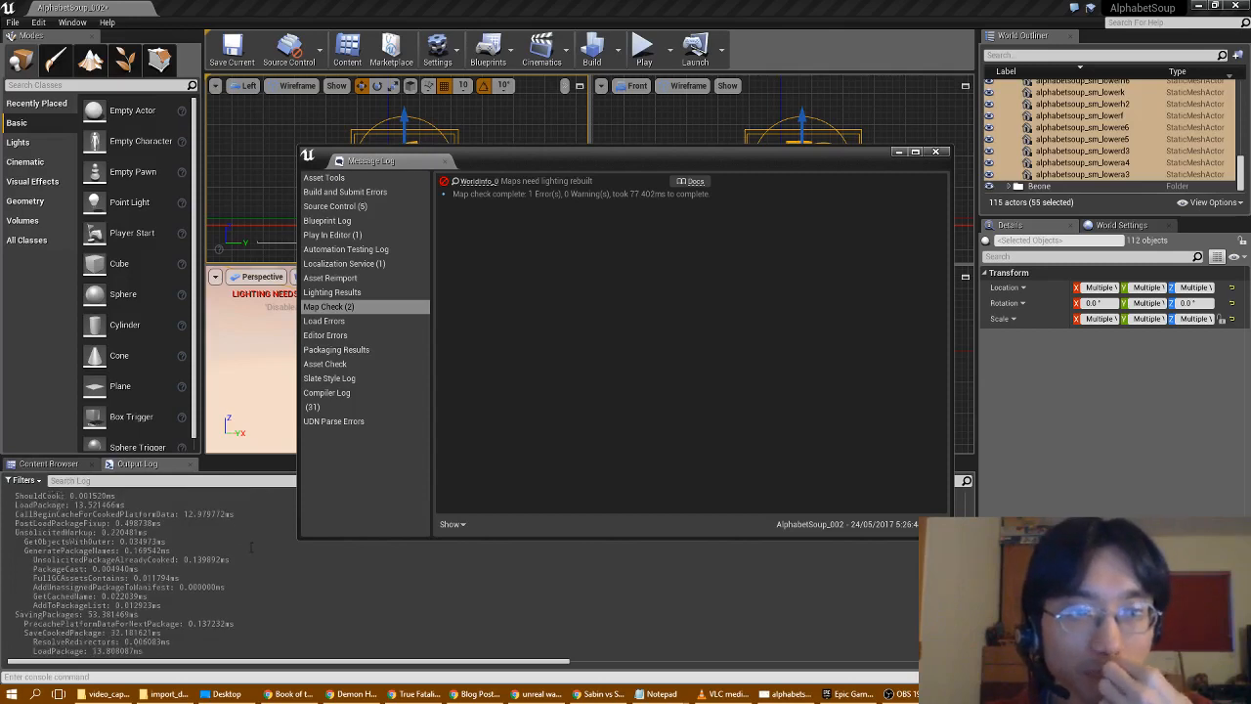
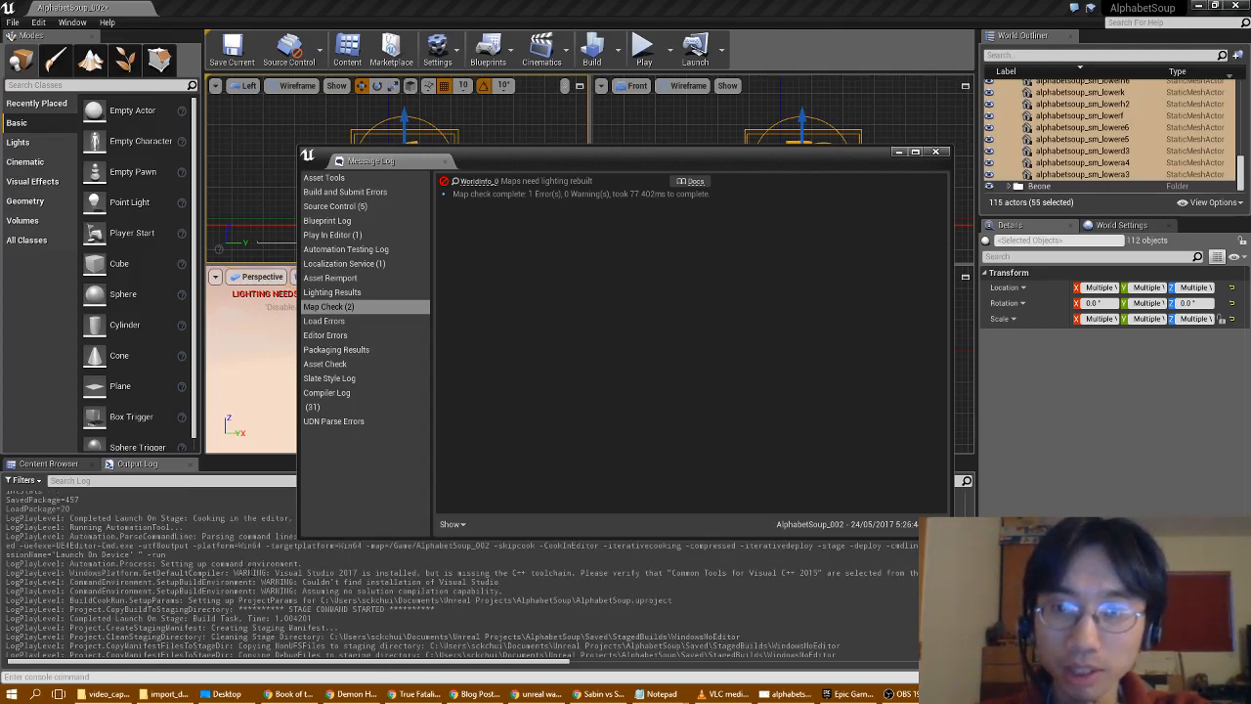
{"action": "left_click_drag", "start_coordinate": [358, 662], "coordinate": [322, 672]}
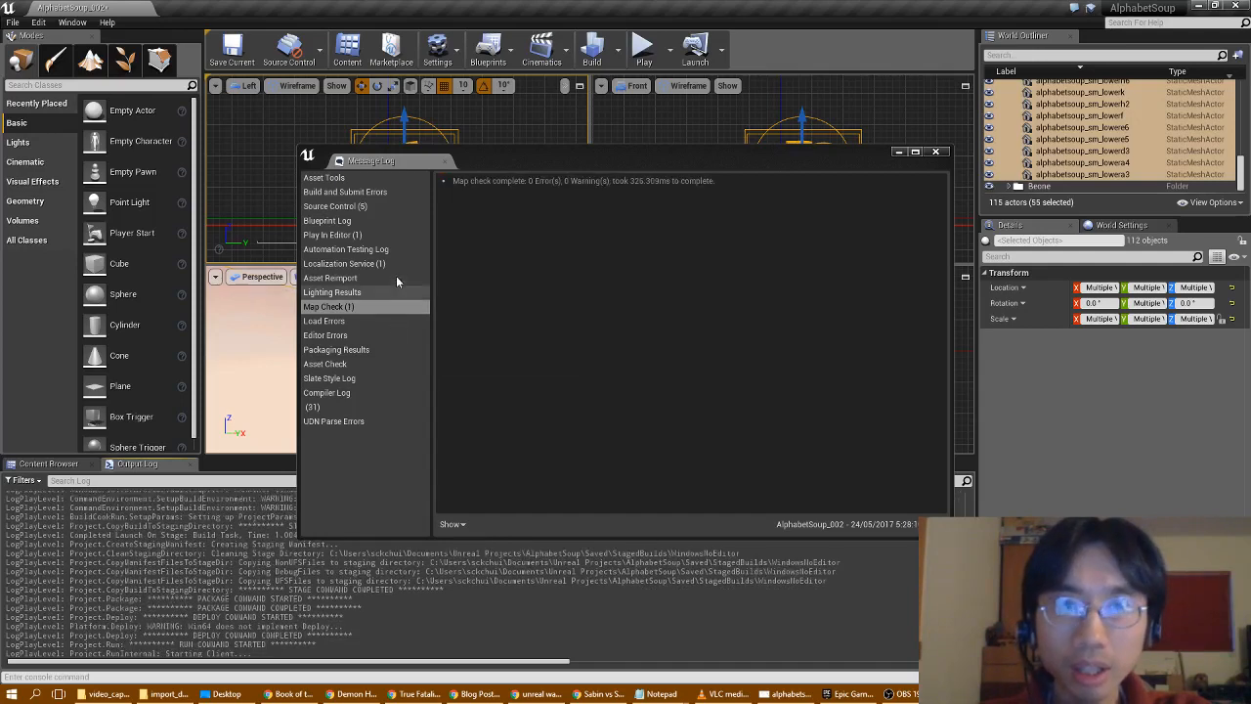
- Review the Message Log categories, including Source Control, Play In Editor, Localization Service, Map Check, Compiler Log and the unnamed category's package entries
{"action": "left_click", "coordinate": [373, 208]}
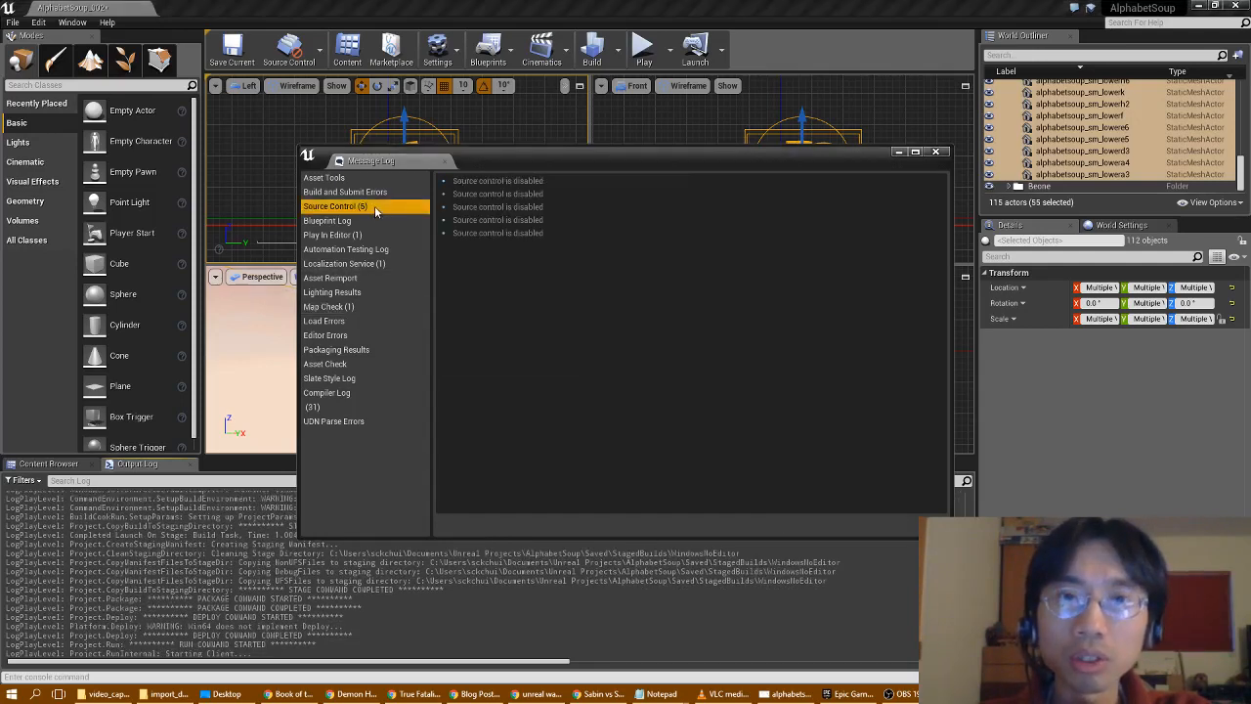
{"action": "left_click", "coordinate": [469, 193]}
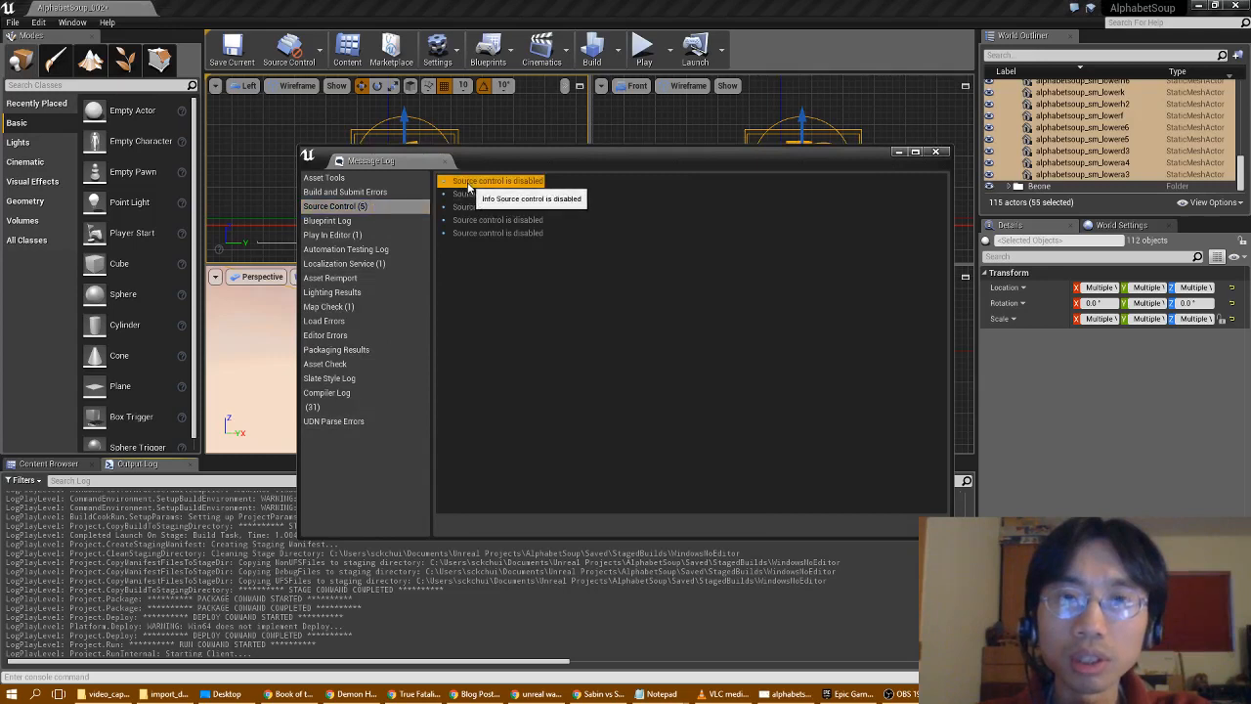
{"action": "left_click", "coordinate": [368, 240]}
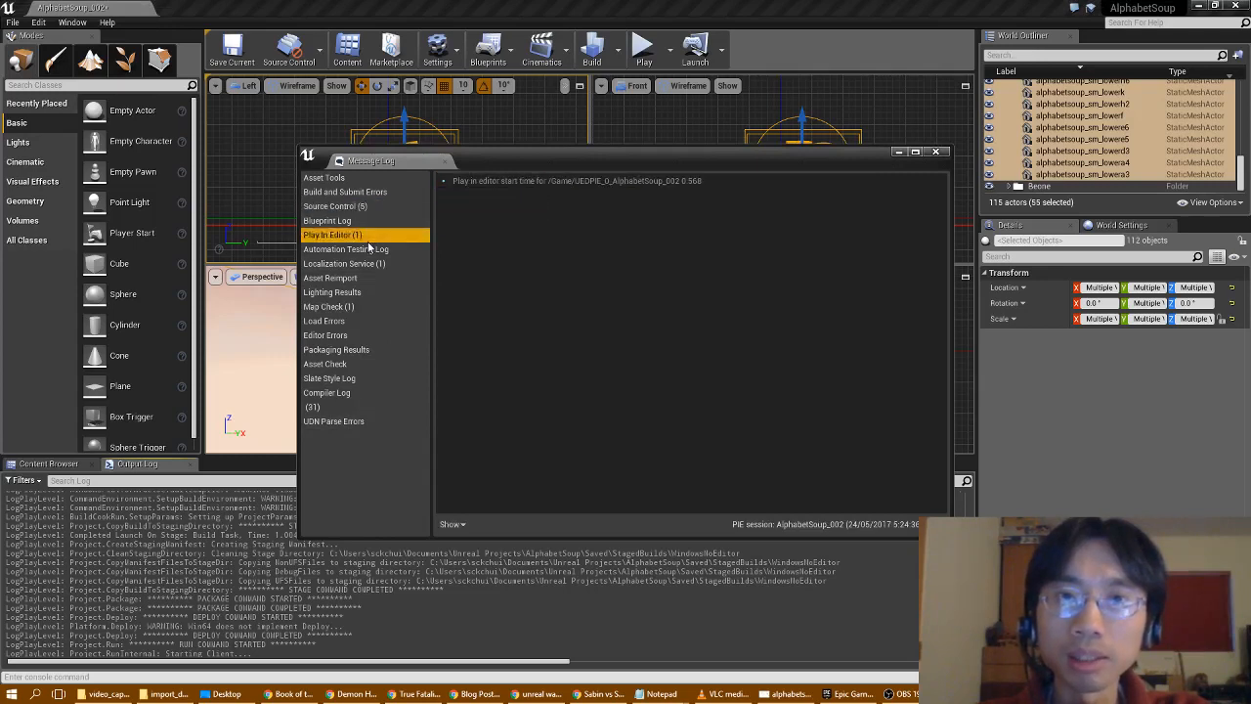
{"action": "left_click", "coordinate": [372, 265]}
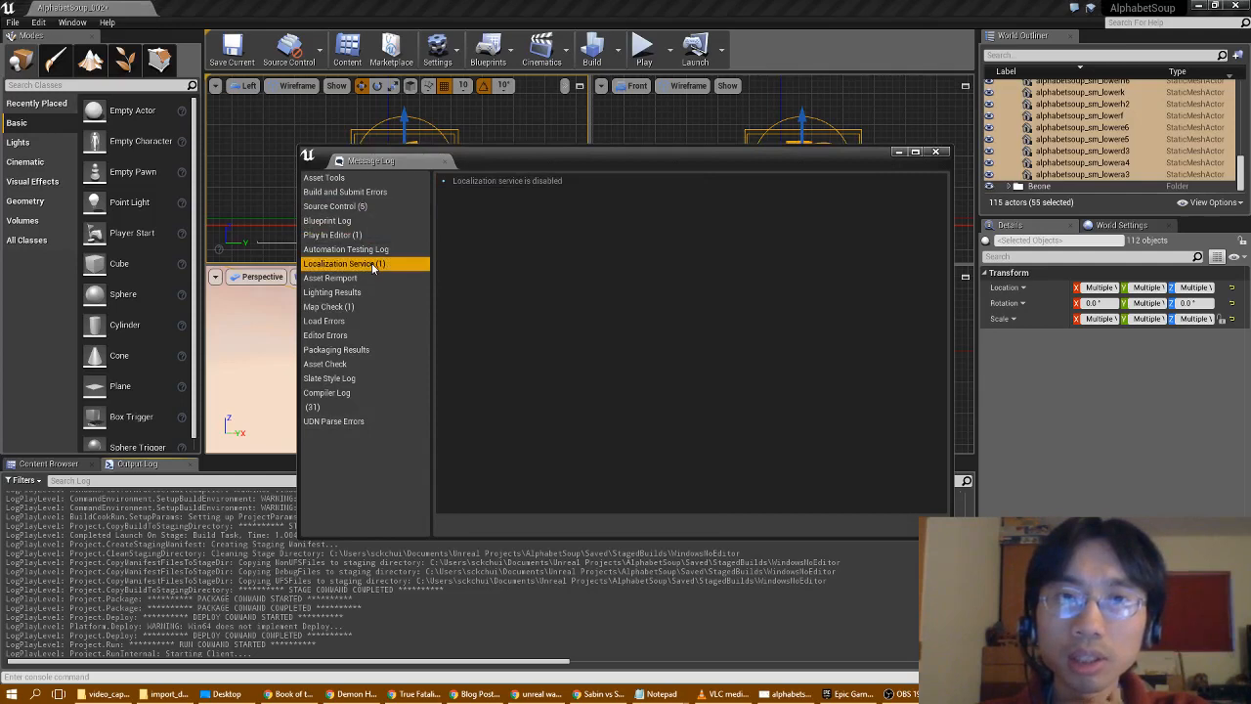
{"action": "left_click", "coordinate": [367, 308]}
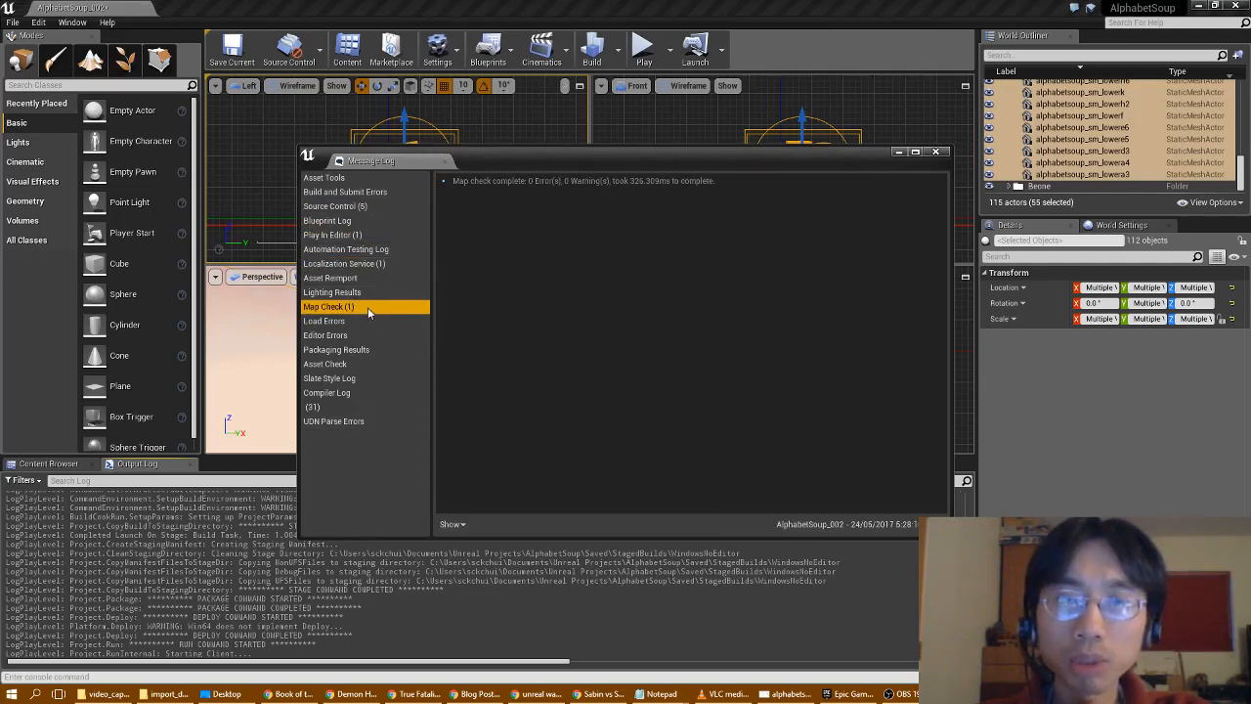
{"action": "left_click", "coordinate": [342, 393]}
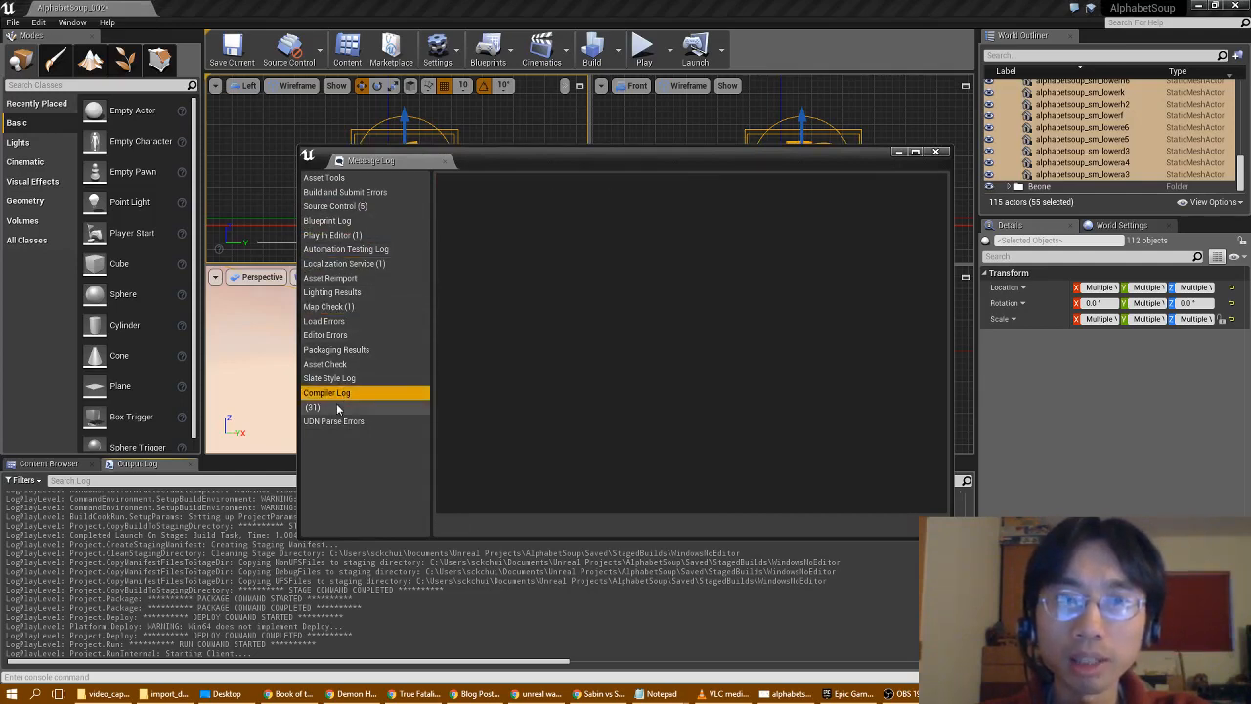
{"action": "left_click", "coordinate": [338, 408]}
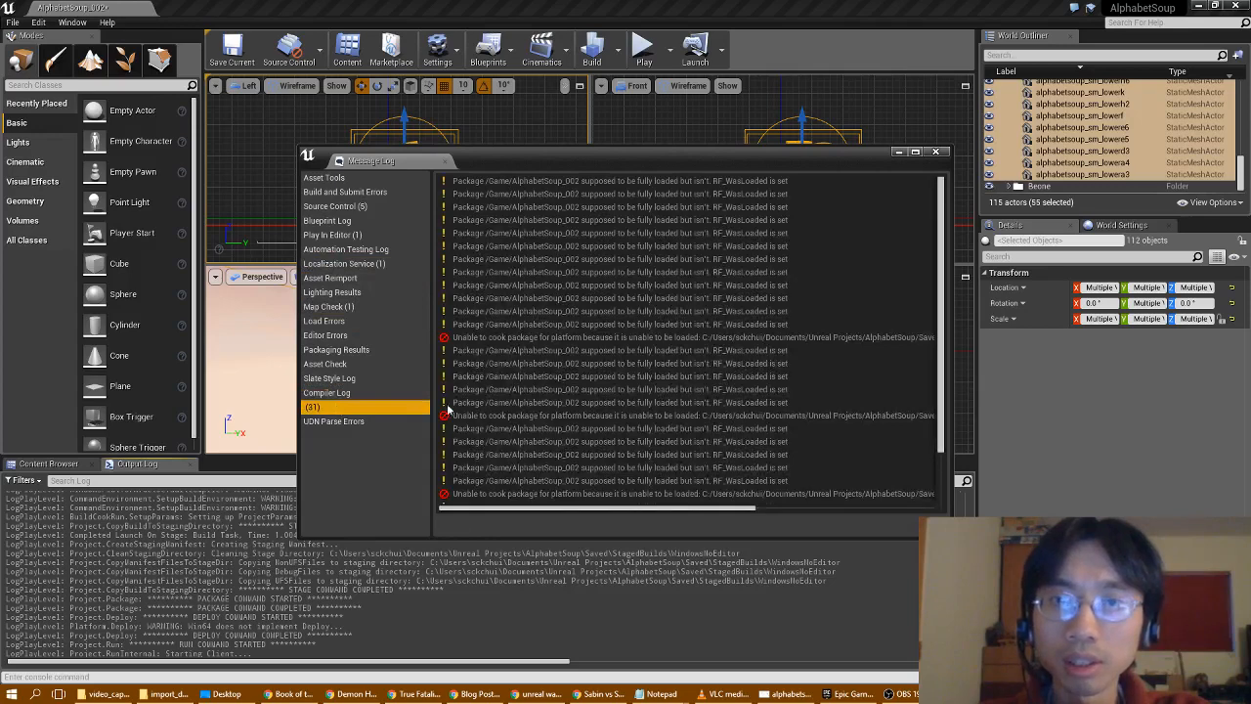
{"action": "left_click_drag", "start_coordinate": [940, 352], "coordinate": [941, 284]}
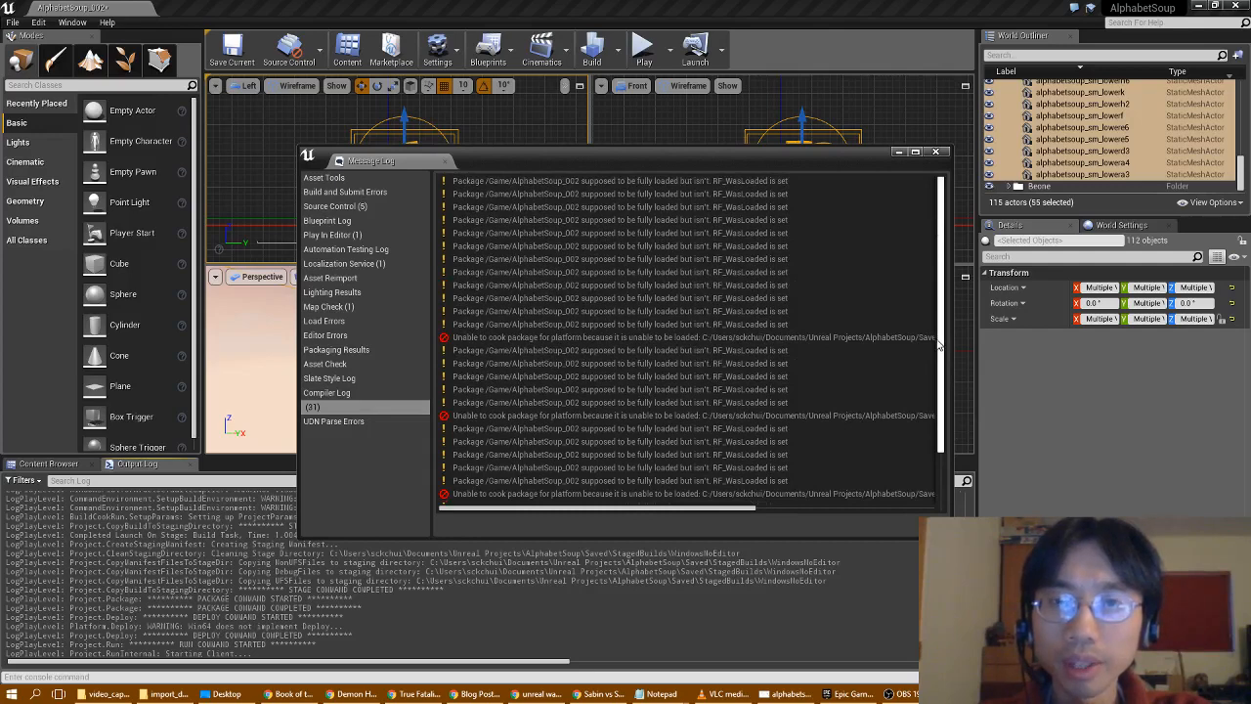
{"action": "scroll", "coordinate": [938, 348], "scroll_direction": "down", "scroll_amount": 1}
{"action": "scroll", "coordinate": [938, 350], "scroll_direction": "down", "scroll_amount": 3}
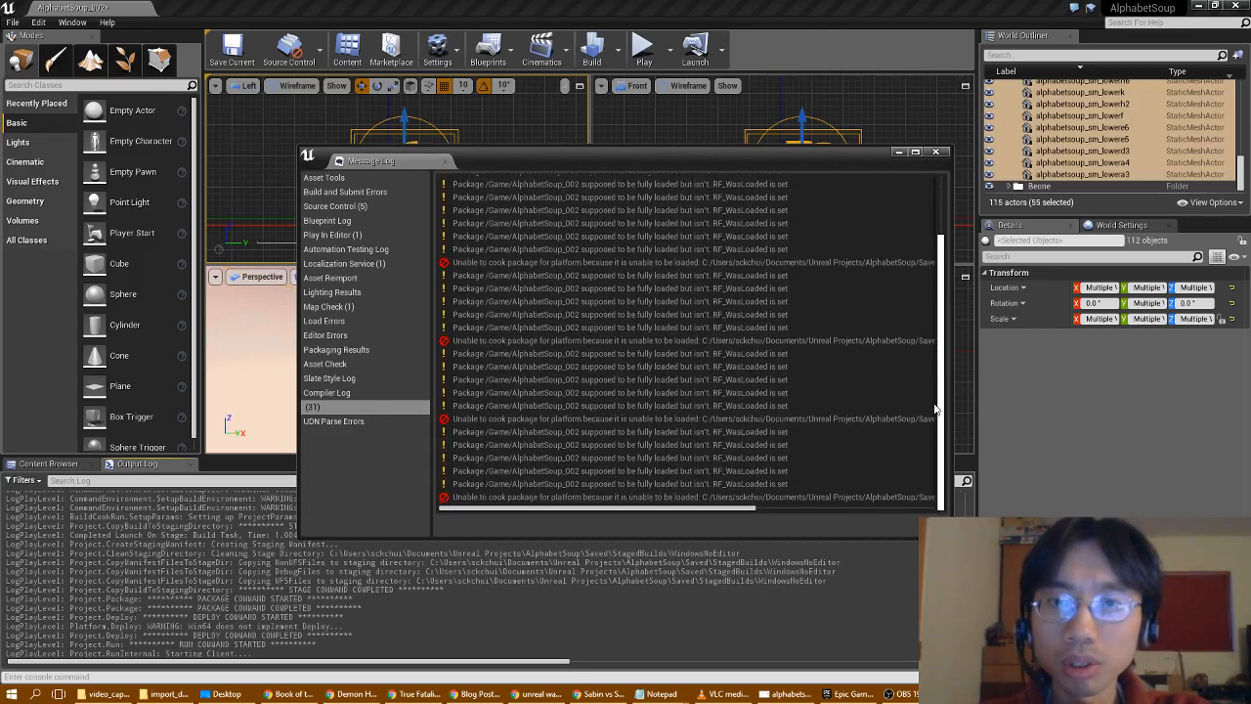
- Launch the game on the current Windows device, saving the AlphabetSoup_002 level and AlphabetSoup_002_BuiltData first
{"action": "left_click", "coordinate": [671, 53]}
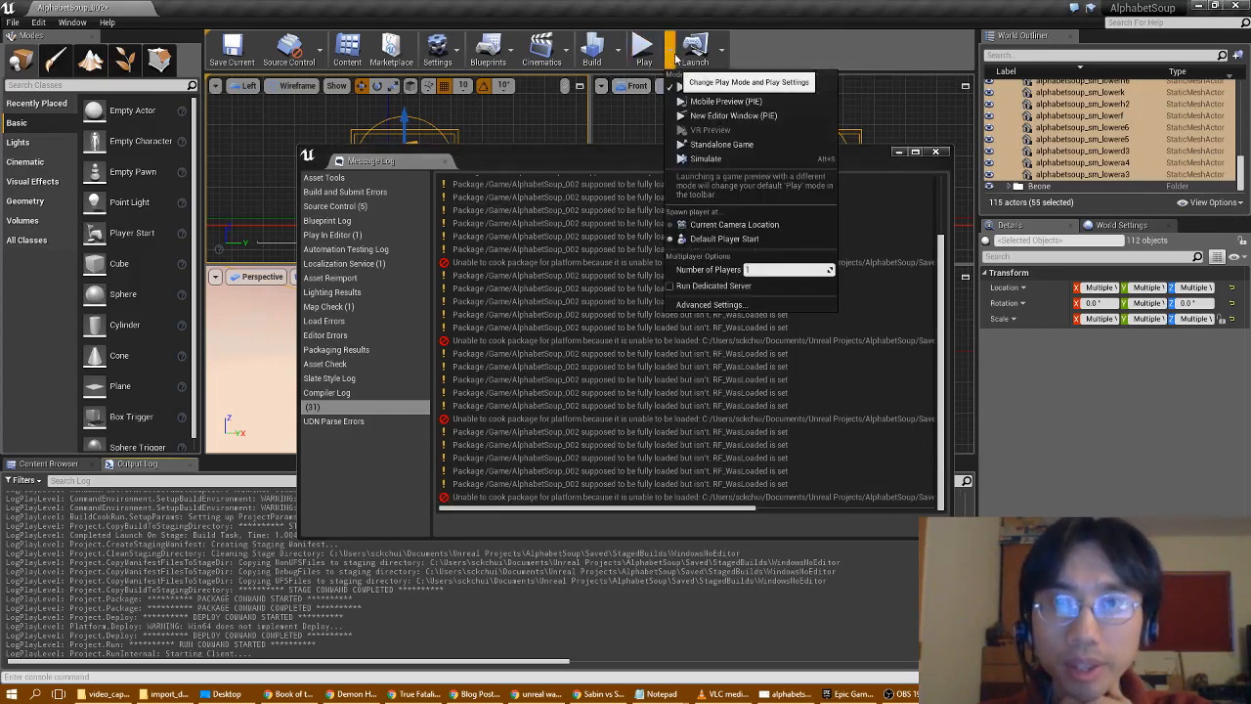
{"action": "left_click", "coordinate": [722, 53]}
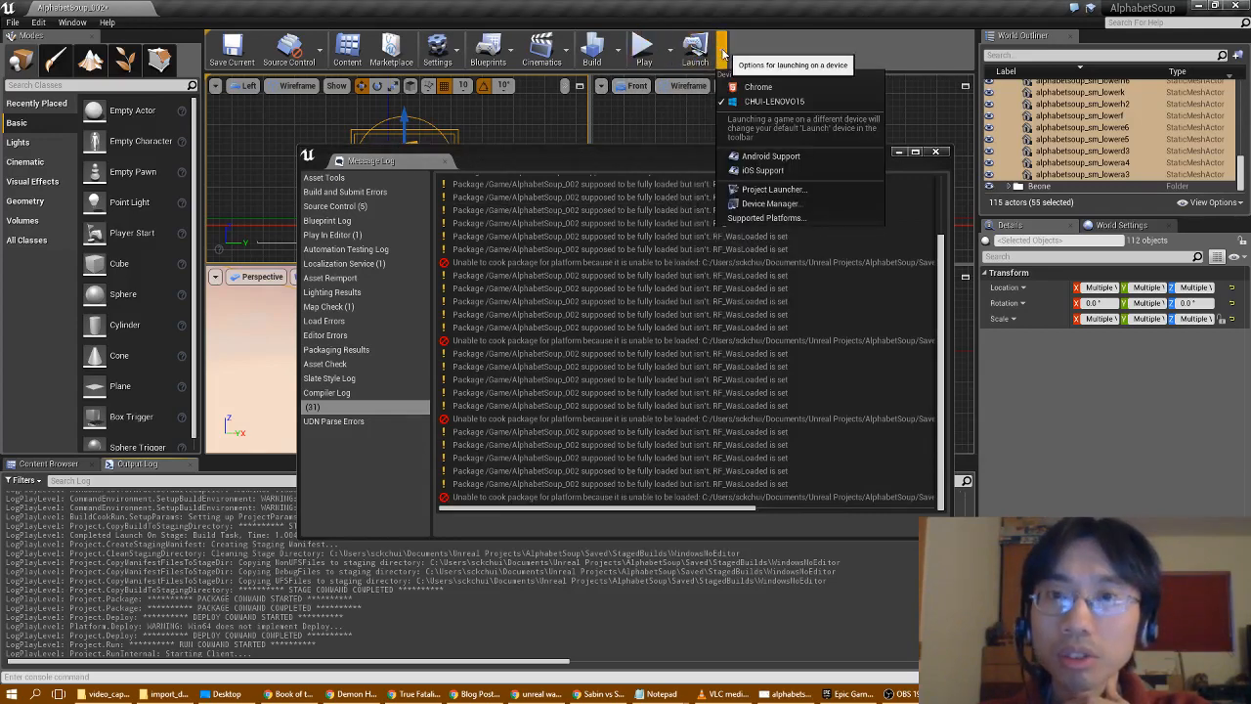
{"action": "left_click", "coordinate": [693, 51]}
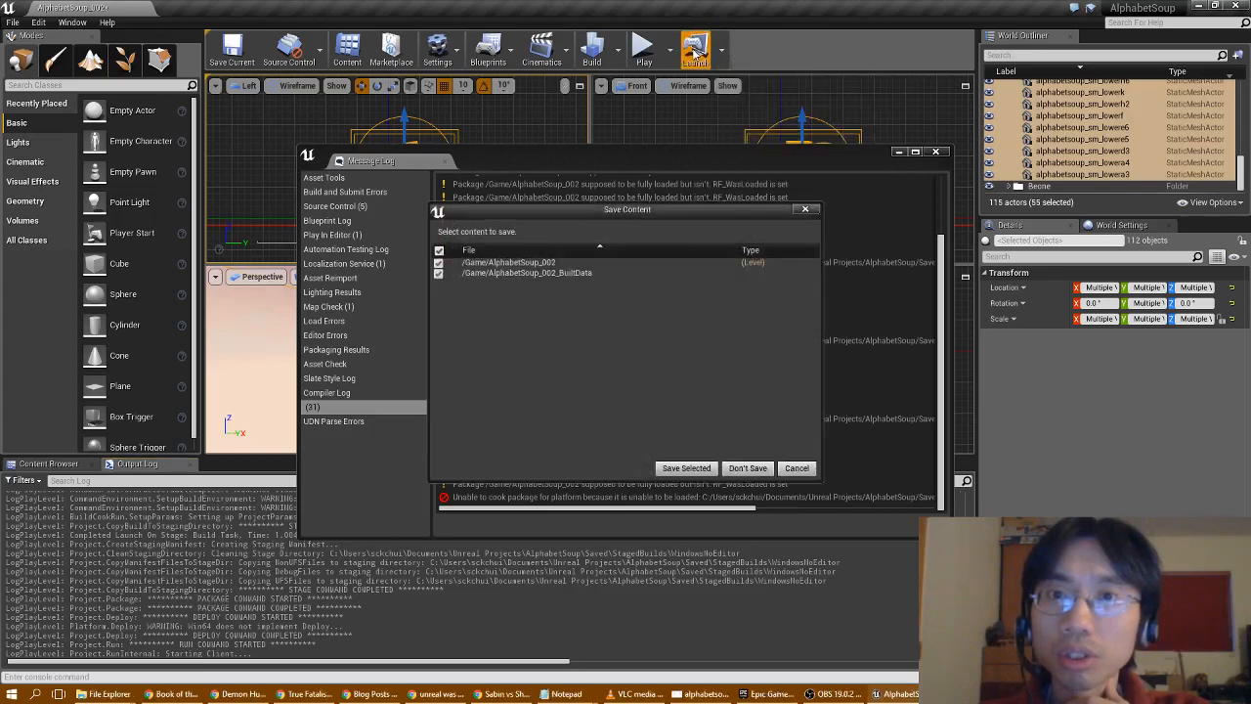
{"action": "left_click", "coordinate": [684, 467]}
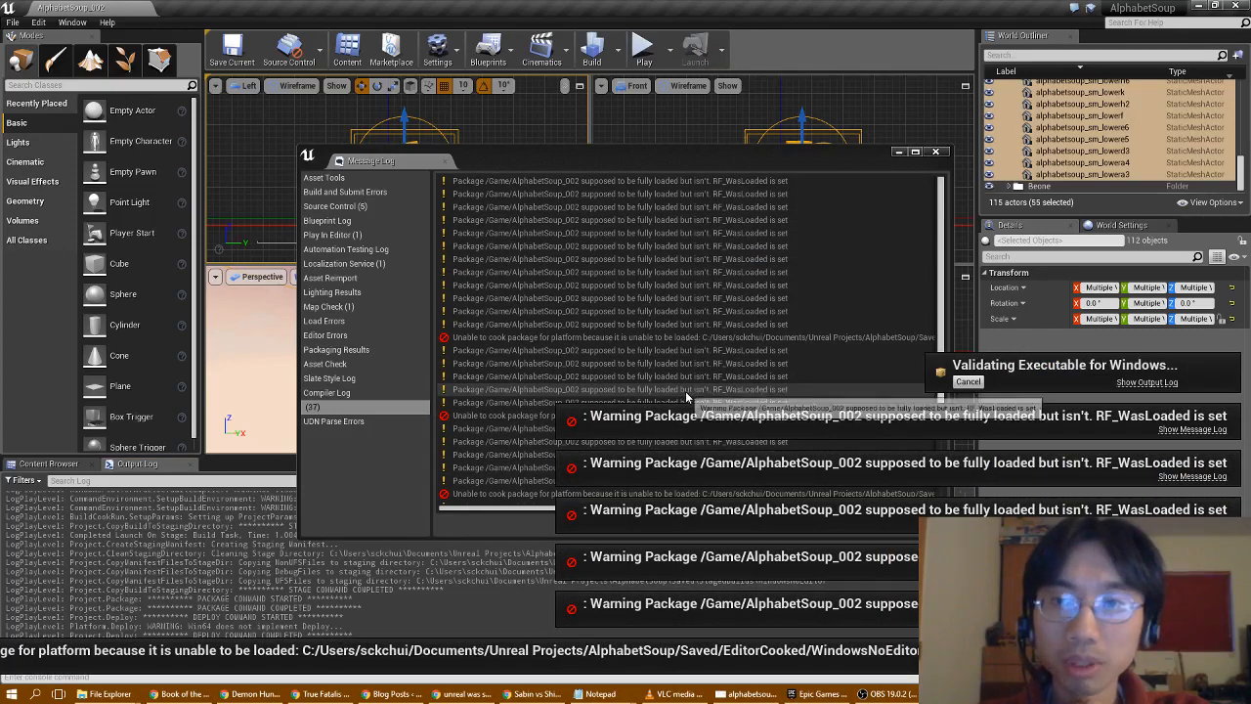
- Review the launch entries in the message log and output log, dismiss the map message, and close the Message Log
{"action": "scroll", "coordinate": [471, 451], "scroll_direction": "down", "scroll_amount": 10}
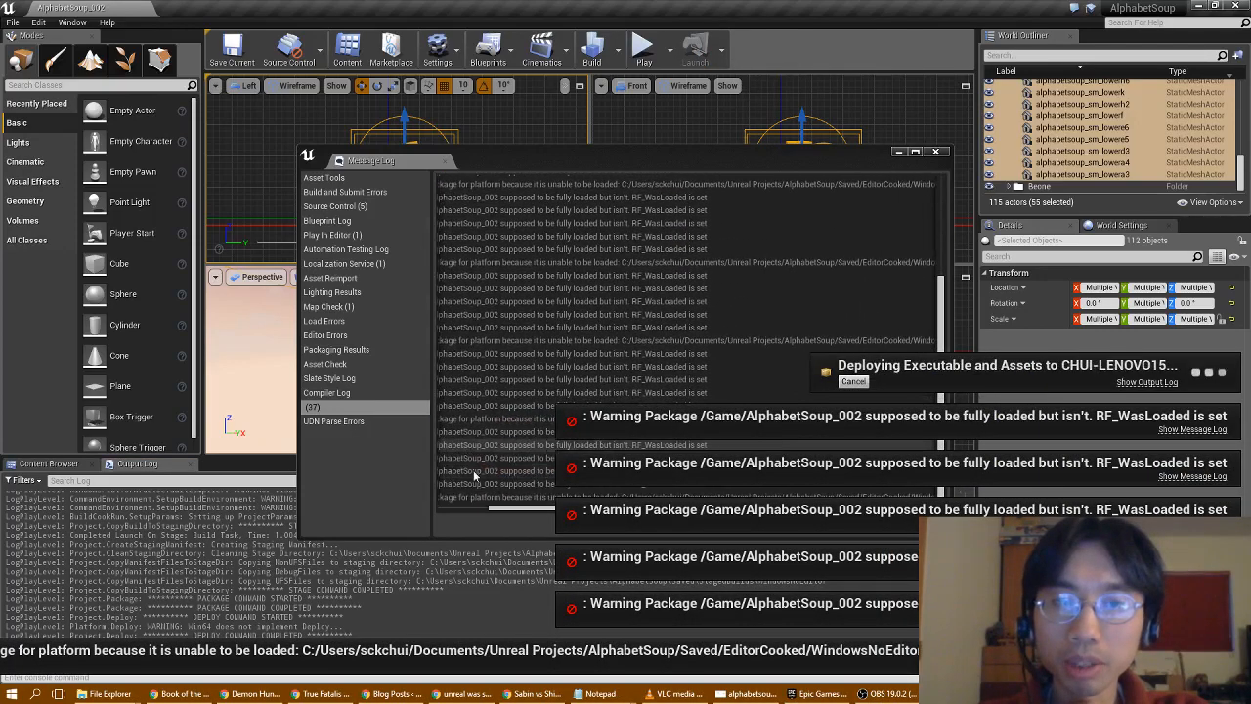
{"action": "left_click", "coordinate": [462, 507]}
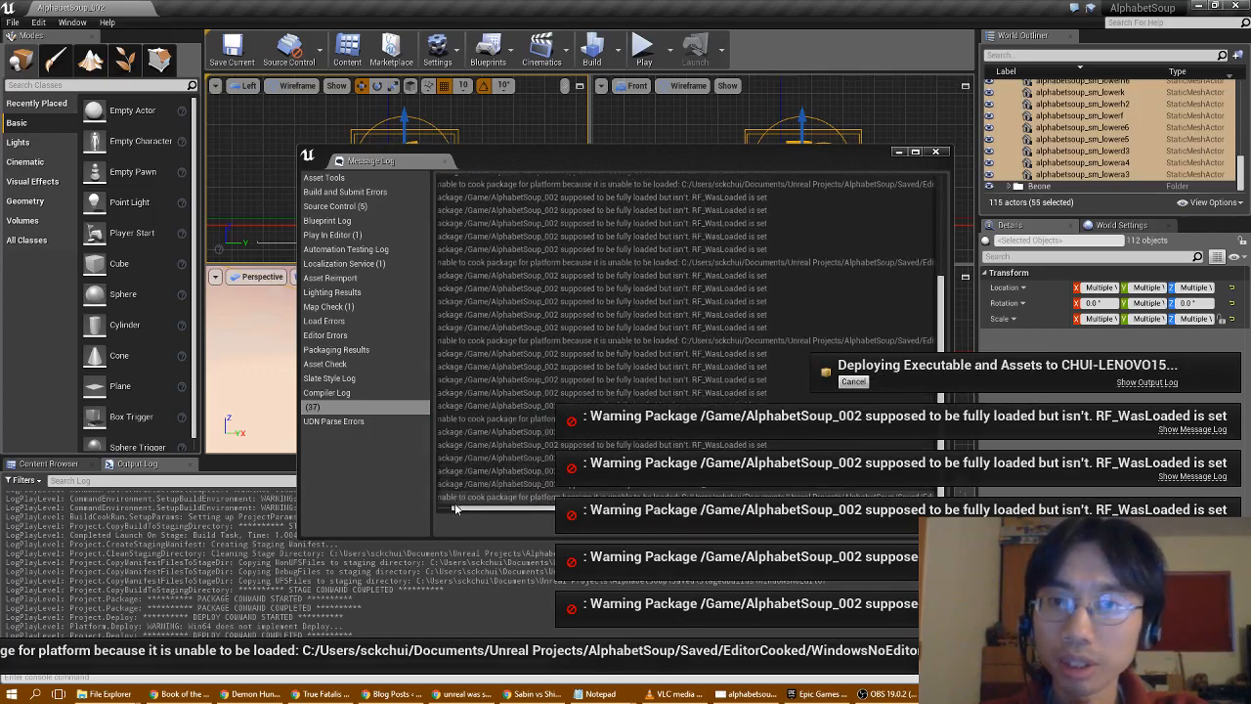
{"action": "left_click_drag", "start_coordinate": [456, 508], "coordinate": [443, 509]}
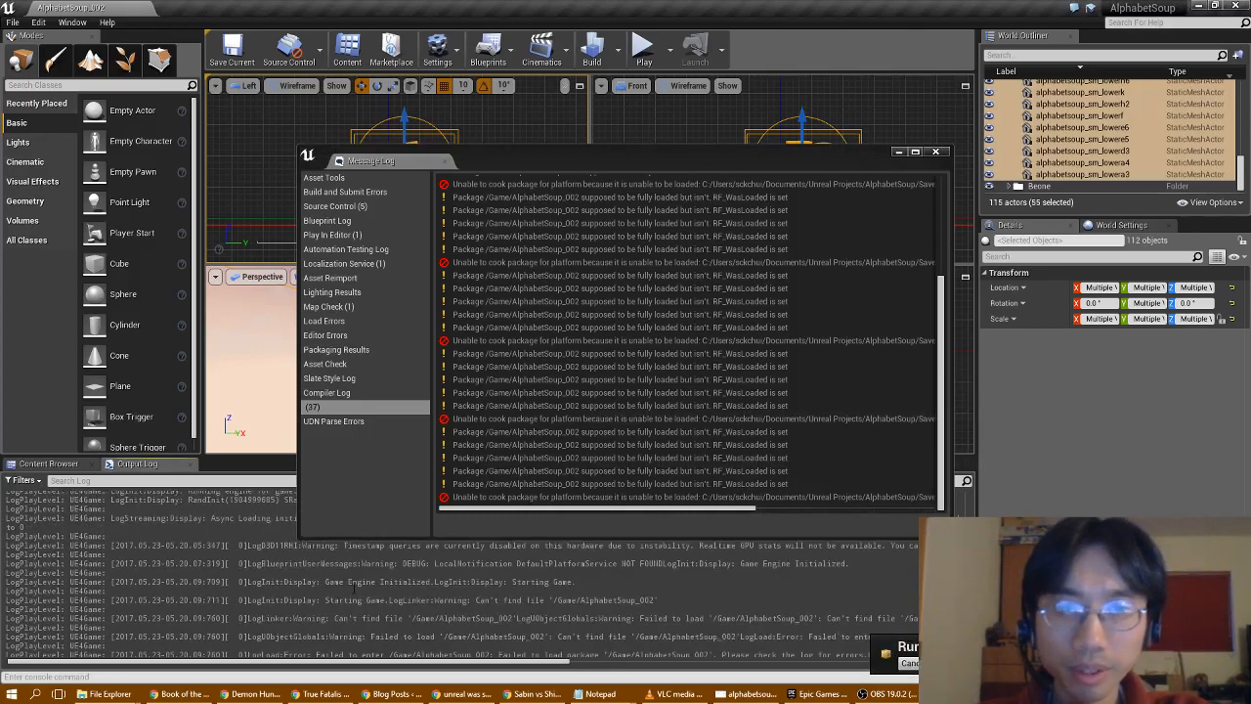
{"action": "scroll", "coordinate": [353, 585], "scroll_direction": "up", "scroll_amount": 1}
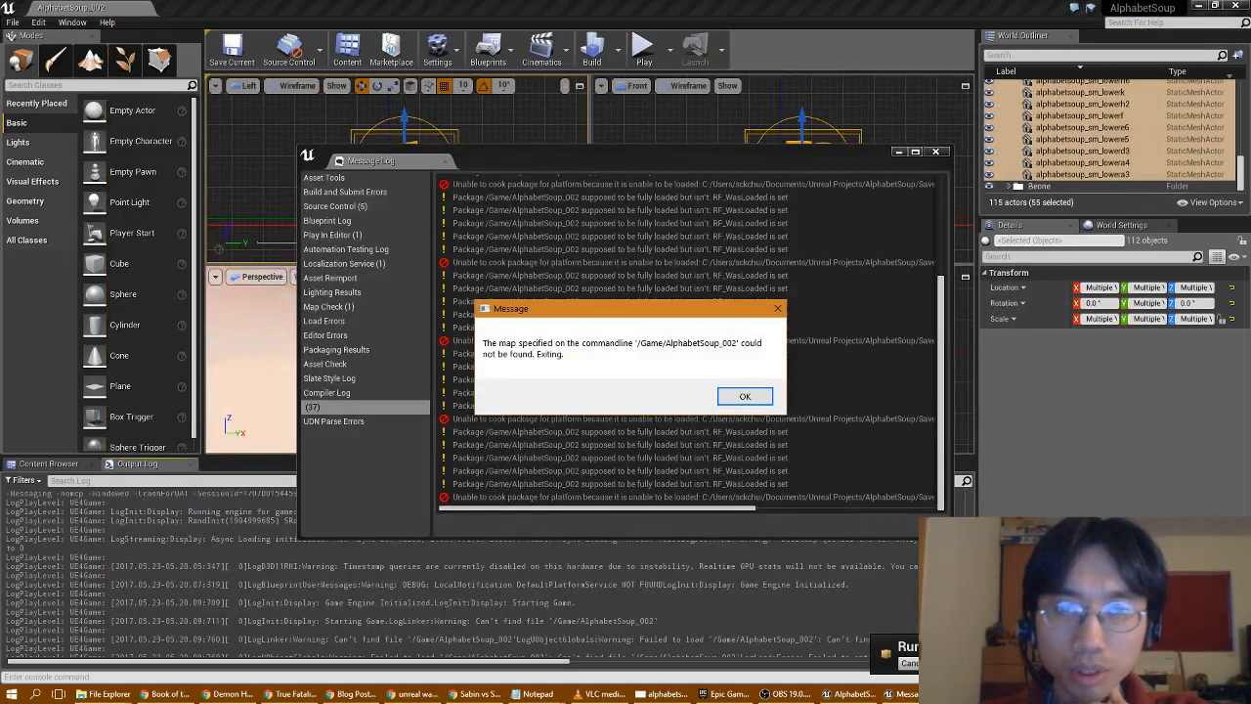
{"action": "left_click", "coordinate": [739, 396]}
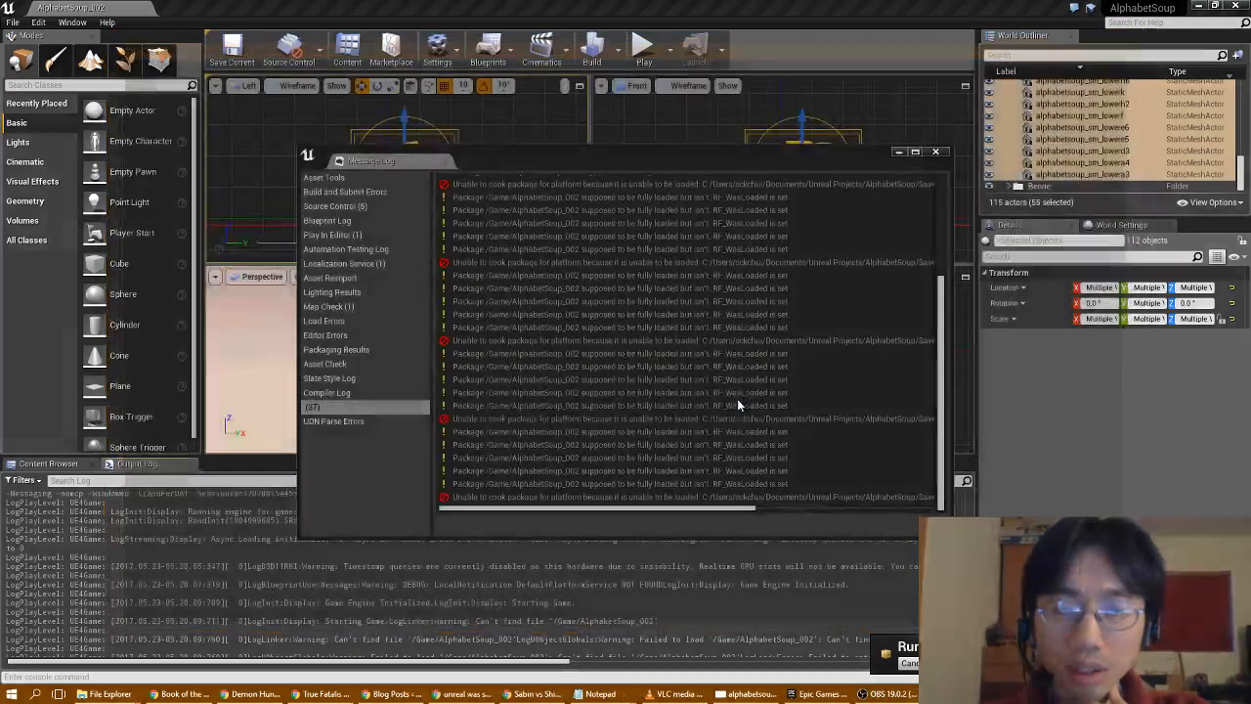
{"action": "left_click", "coordinate": [936, 151]}
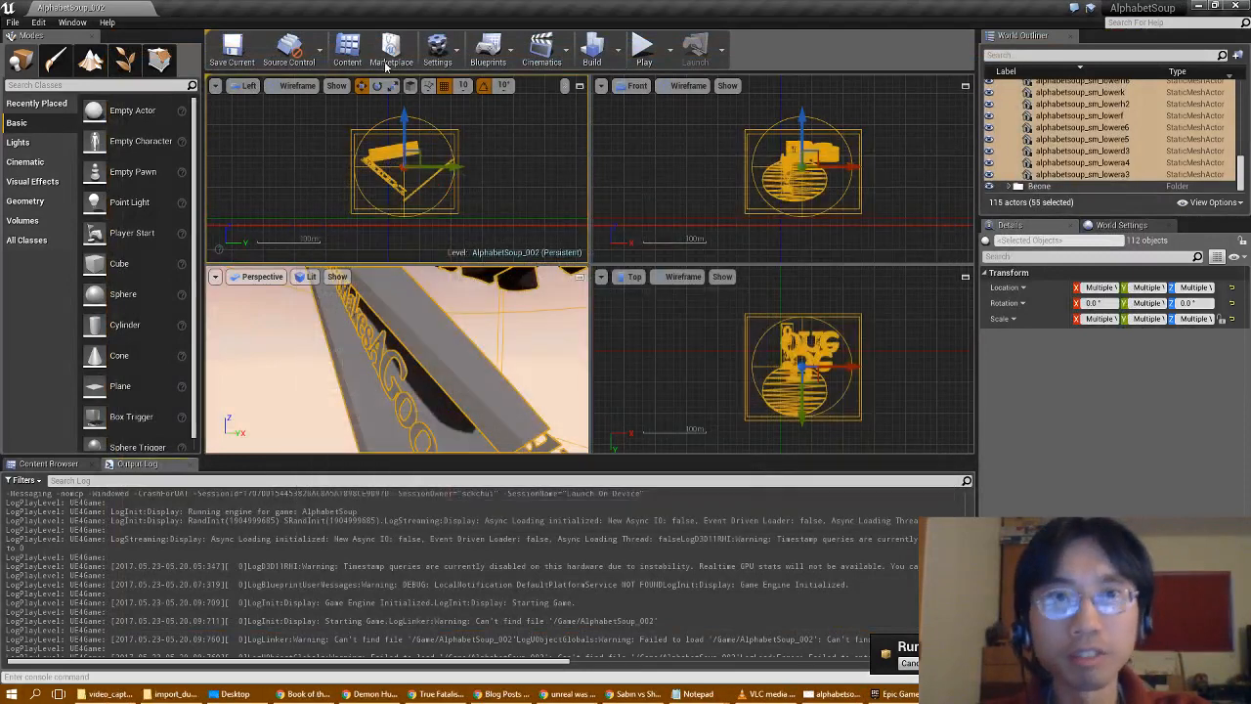
- Open the Project Settings and show the Maps & Modes settings
{"action": "left_click", "coordinate": [37, 23]}
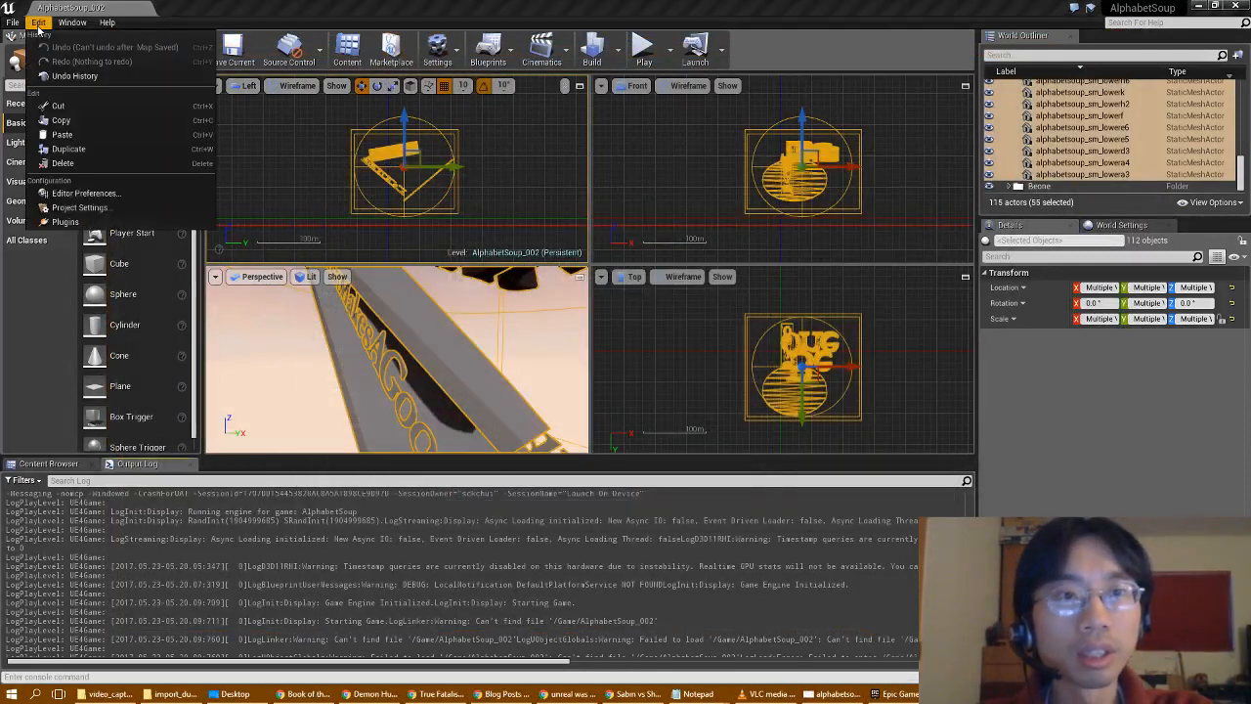
{"action": "left_click", "coordinate": [84, 209]}
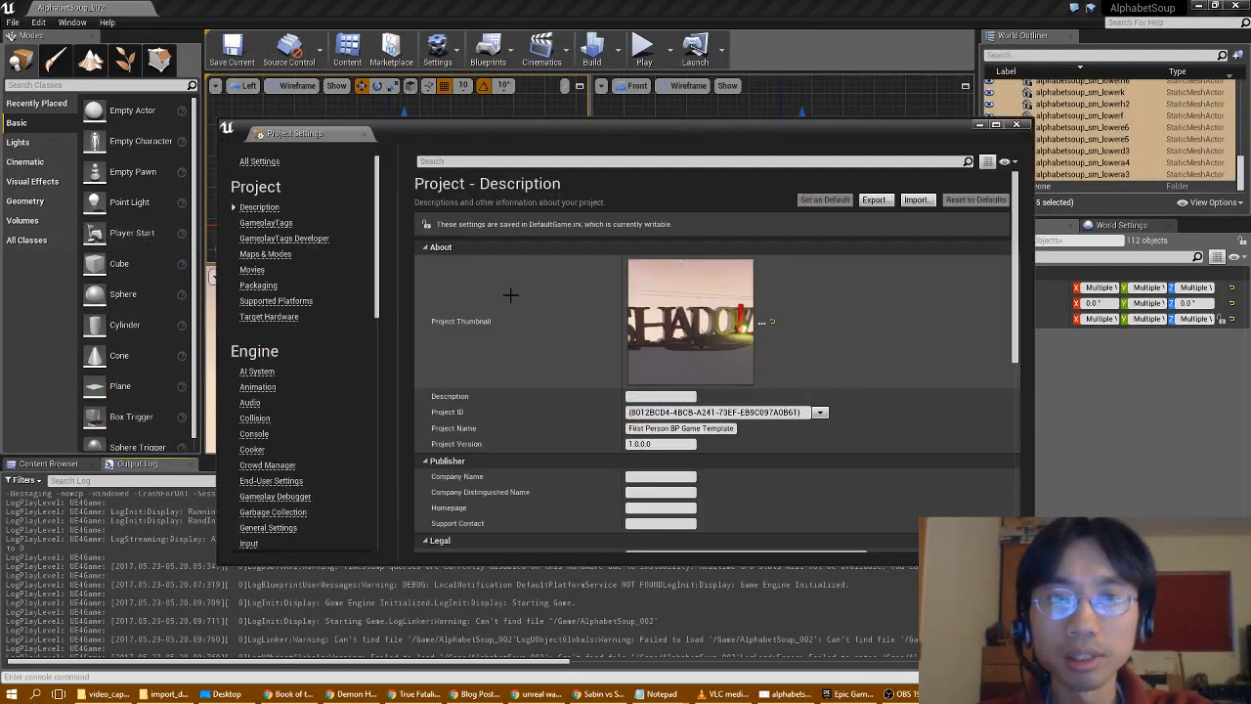
{"action": "scroll", "coordinate": [827, 449], "scroll_direction": "down", "scroll_amount": 2}
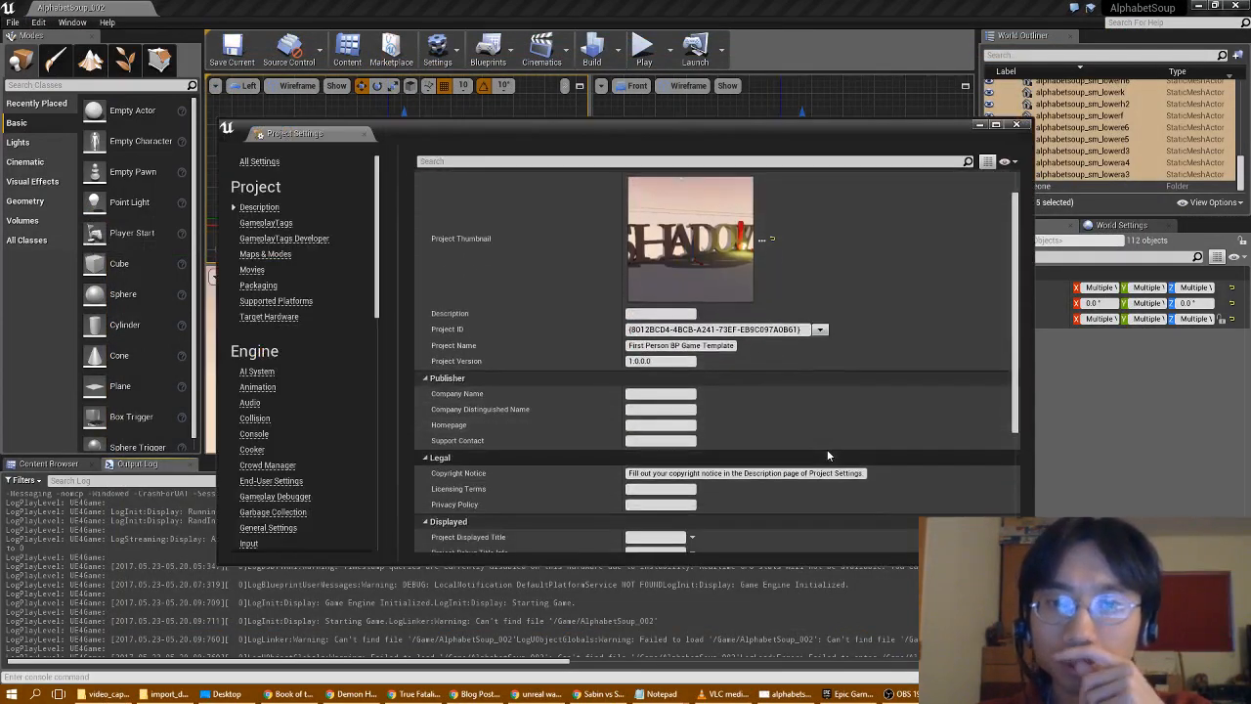
{"action": "left_click", "coordinate": [262, 255]}
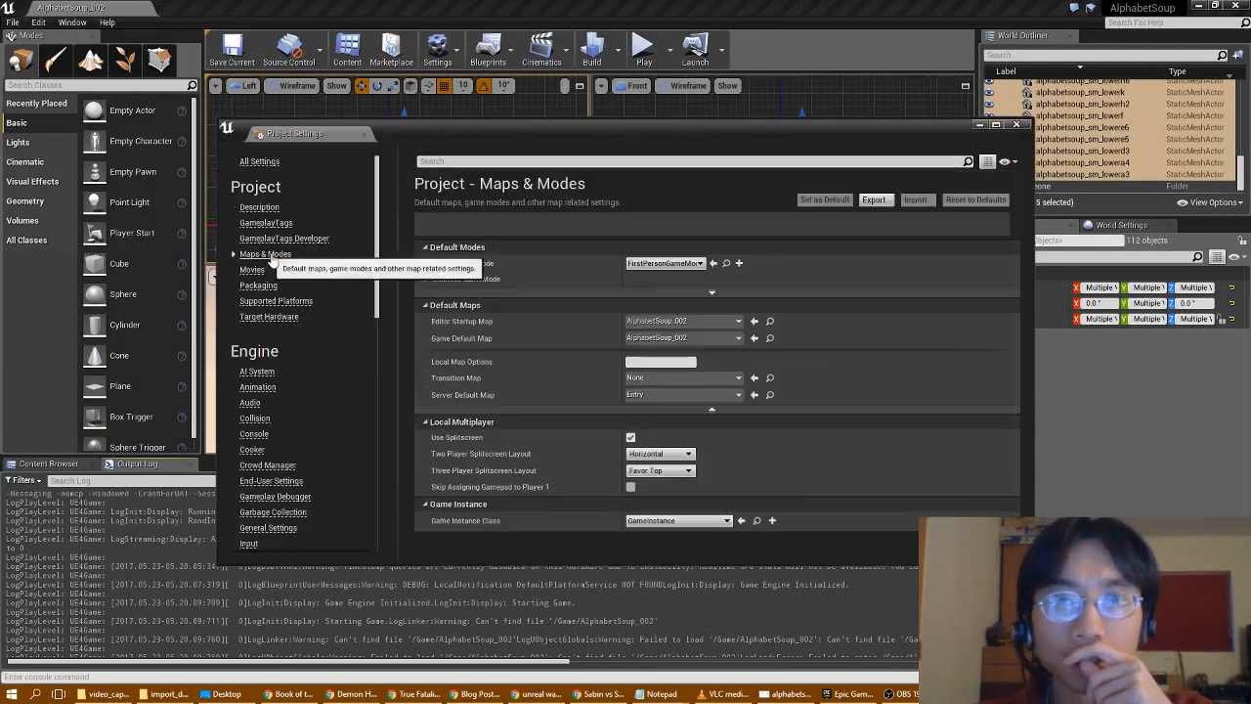
- Select AlphabetSoup_002 as the Editor Startup Map and look through the level choices for the Game Default Map
{"action": "left_click", "coordinate": [739, 321]}
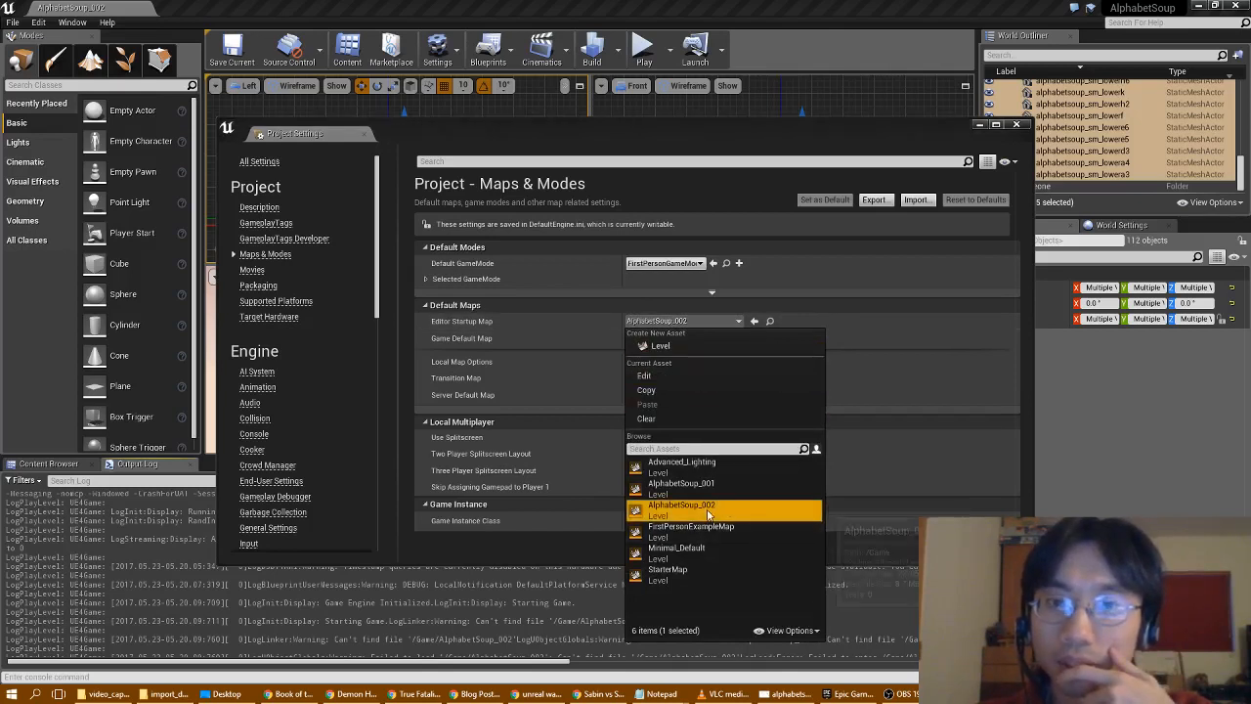
{"action": "left_click", "coordinate": [681, 486]}
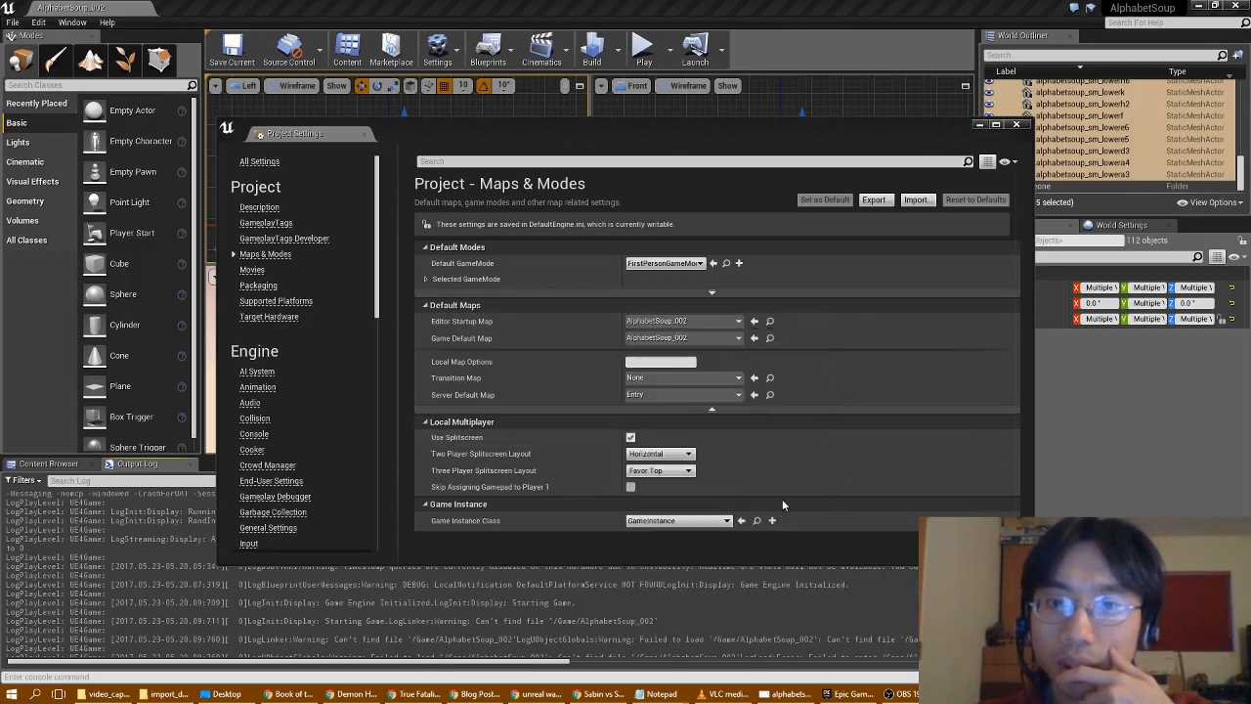
{"action": "left_click", "coordinate": [681, 321]}
{"action": "left_click", "coordinate": [684, 509]}
{"action": "left_click", "coordinate": [720, 338]}
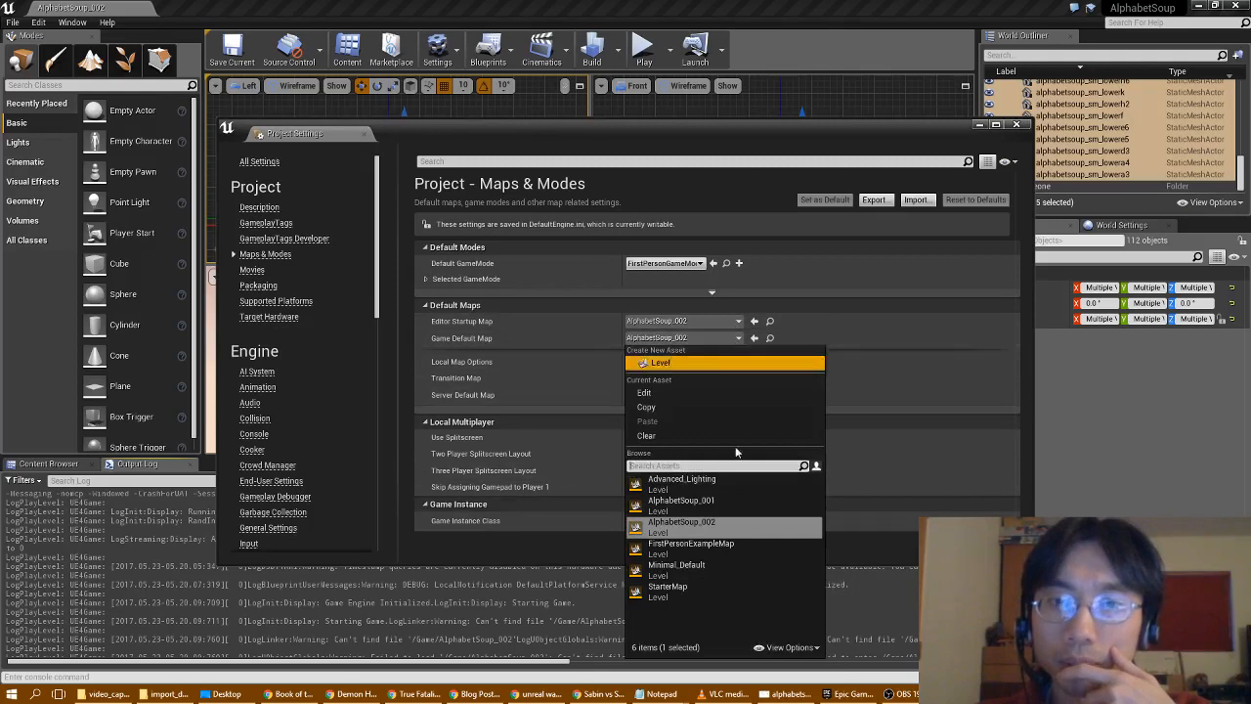
{"action": "left_click", "coordinate": [867, 483]}
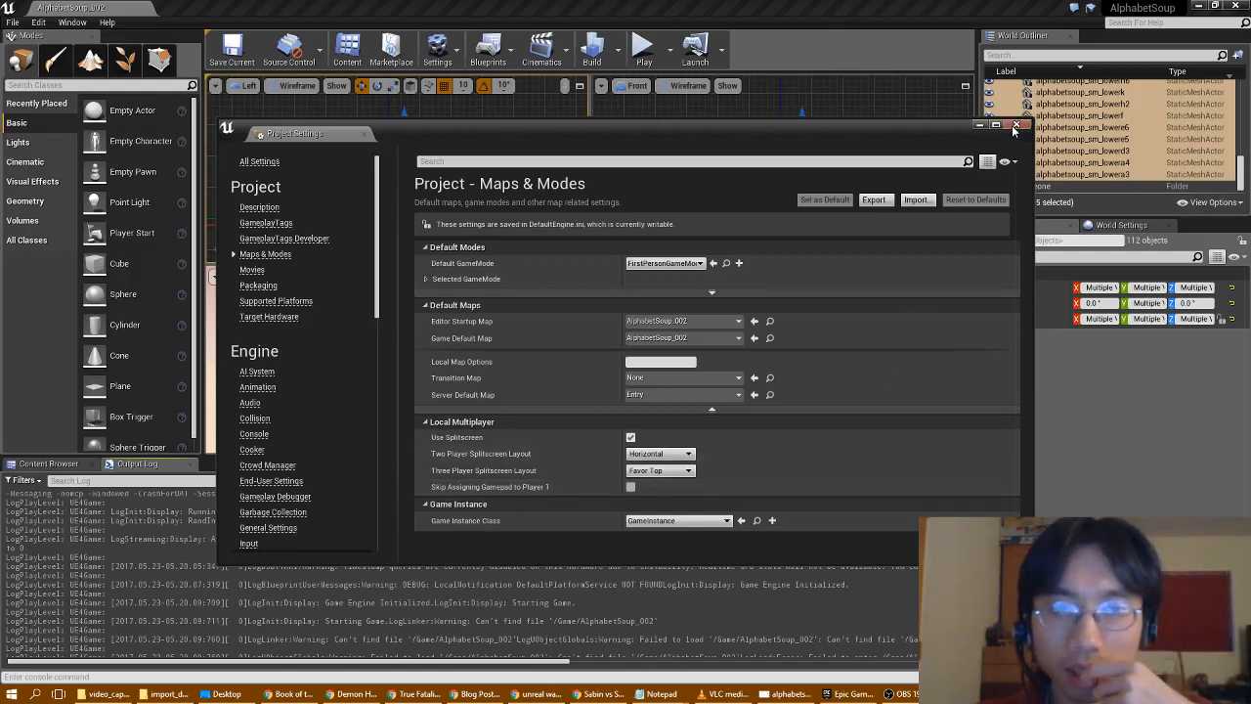
- Read the last launch entries in the output log and close the Project Settings
{"action": "left_click_drag", "start_coordinate": [560, 665], "coordinate": [531, 667]}
{"action": "scroll", "coordinate": [535, 644], "scroll_direction": "down", "scroll_amount": 1}
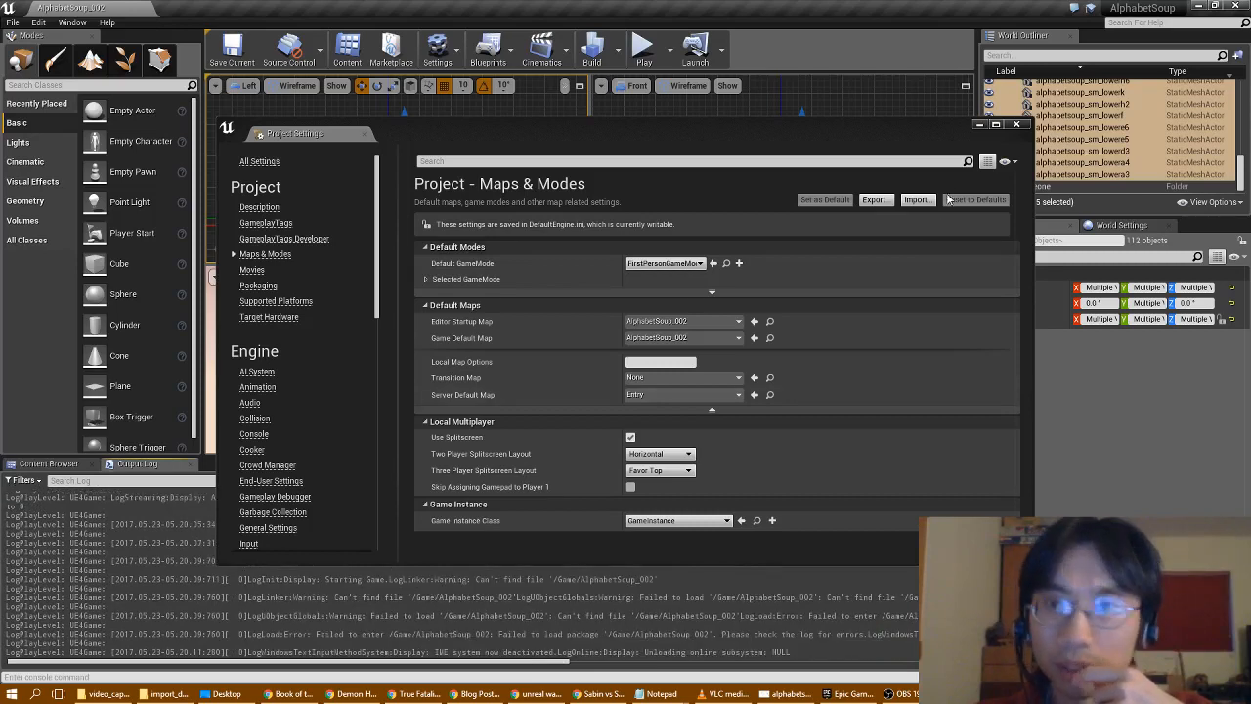
{"action": "left_click", "coordinate": [1017, 125]}
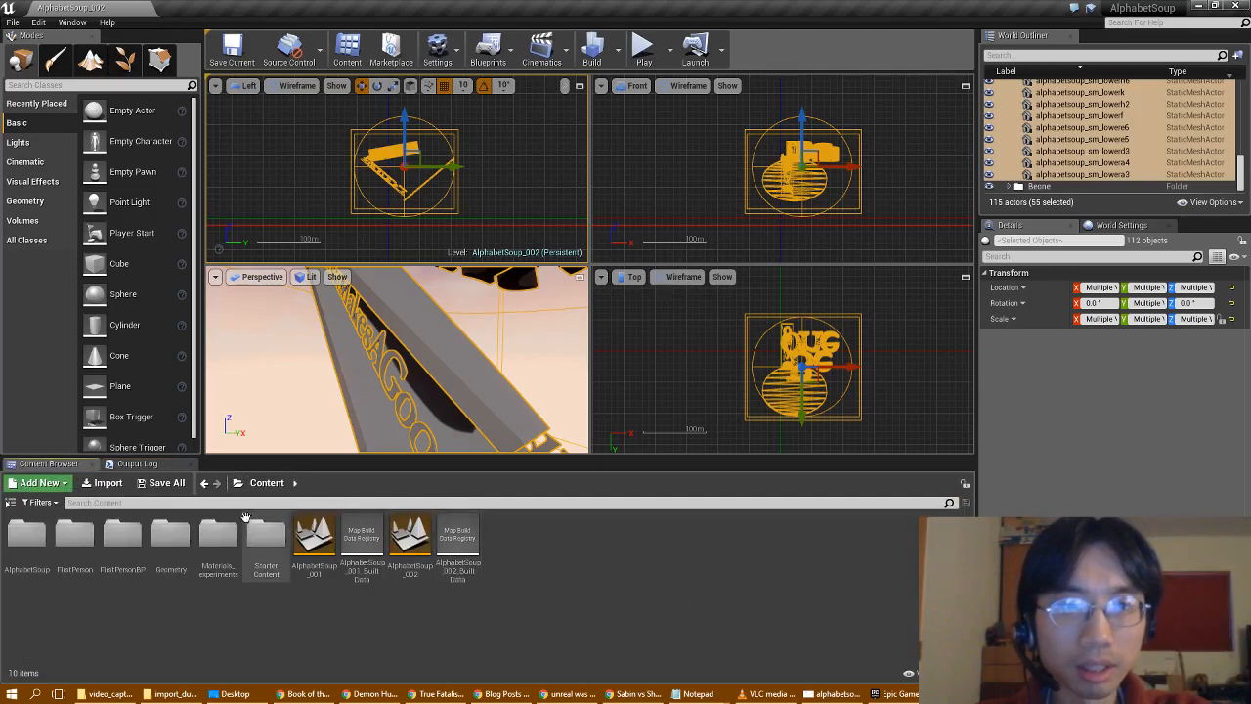
- Look through the Materials_experiments, AlphabetSoup and FirstPerson content folders, and return to the Content root
{"action": "left_click", "coordinate": [206, 482]}
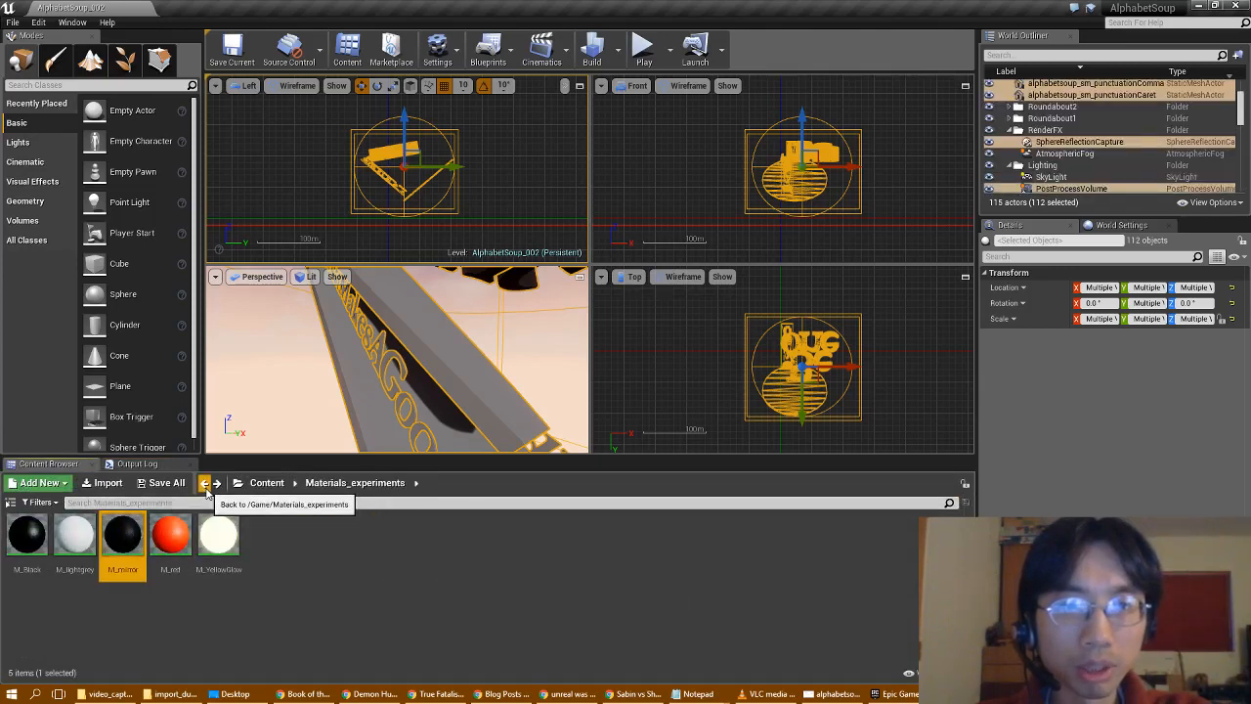
{"action": "left_click", "coordinate": [256, 483]}
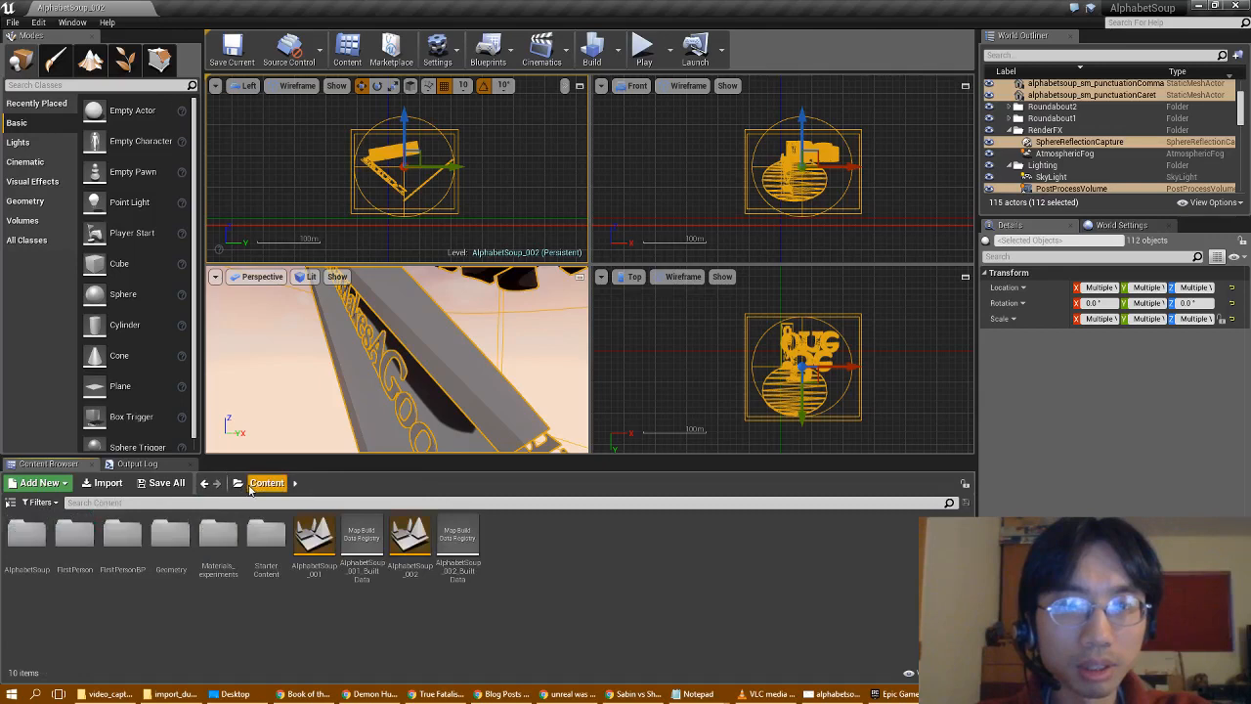
{"action": "left_click", "coordinate": [244, 484]}
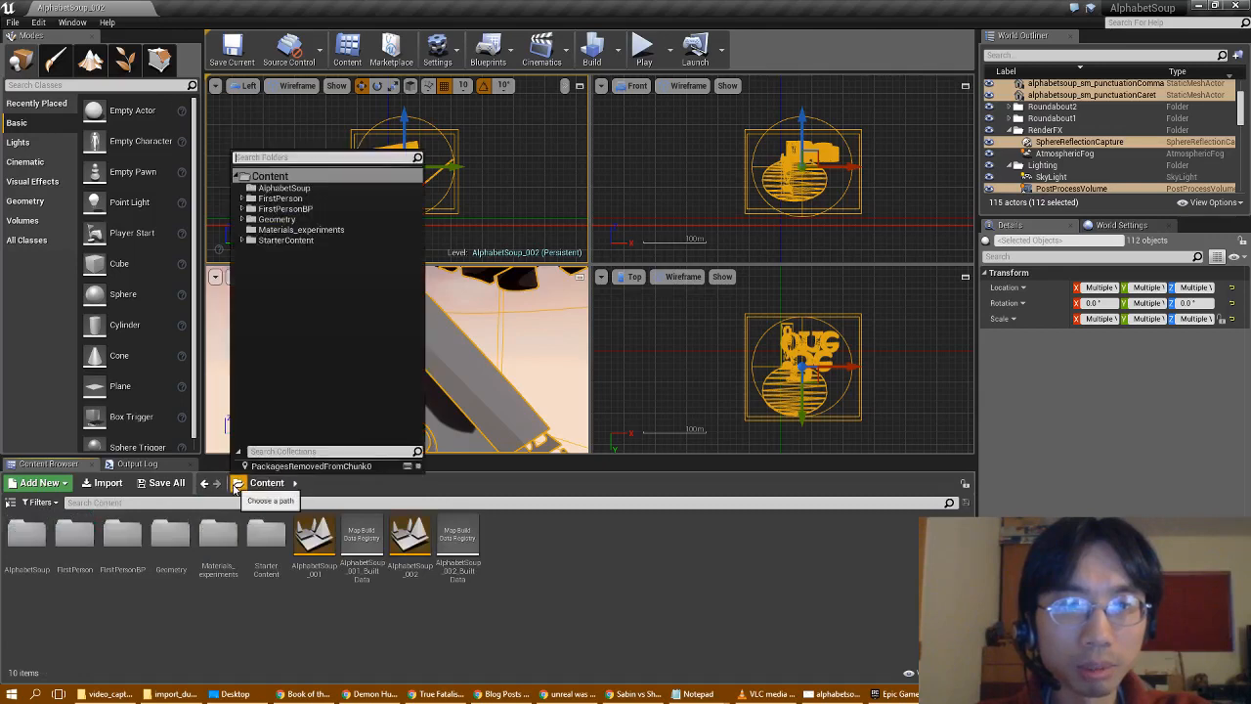
{"action": "left_click", "coordinate": [284, 188]}
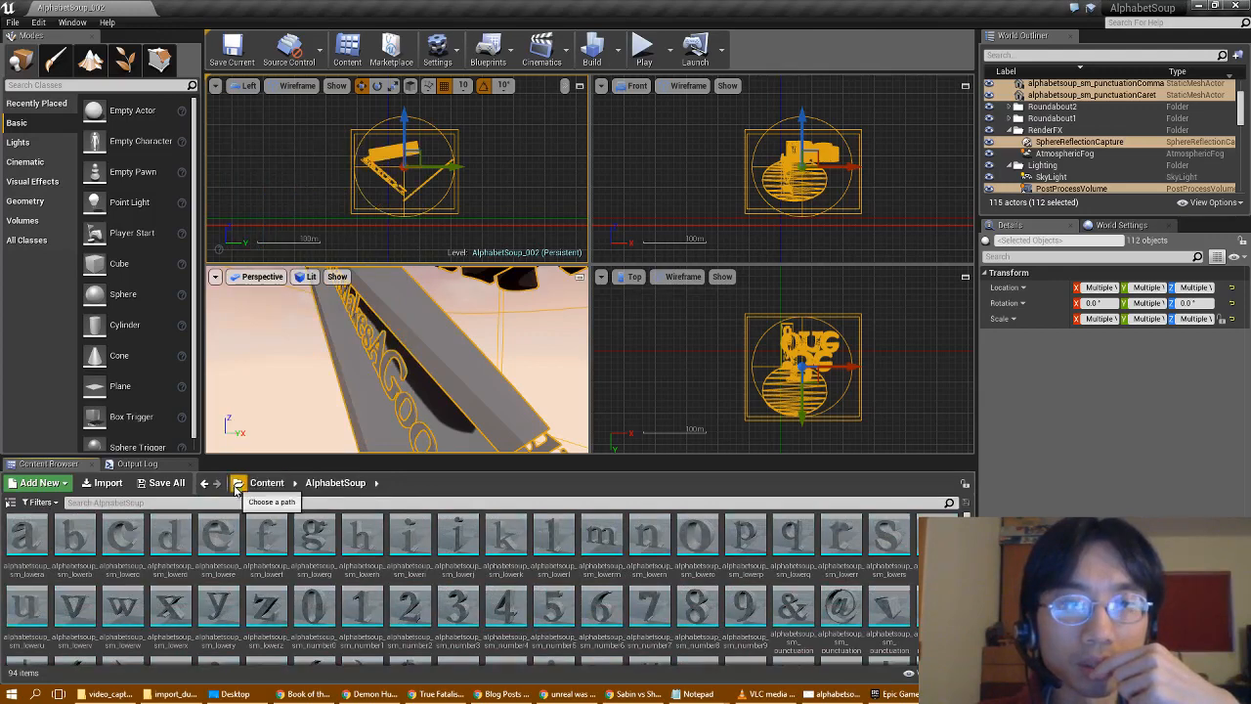
{"action": "left_click", "coordinate": [239, 483]}
{"action": "left_click", "coordinate": [279, 179]}
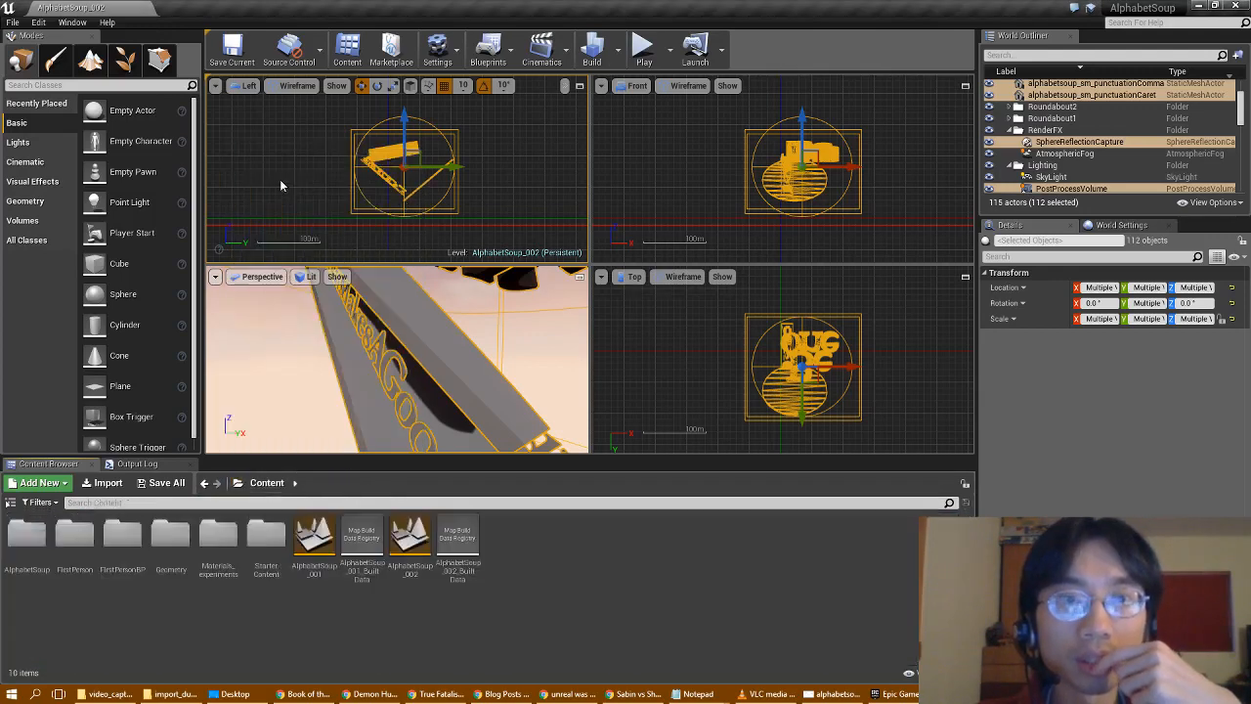
{"action": "left_click", "coordinate": [238, 483]}
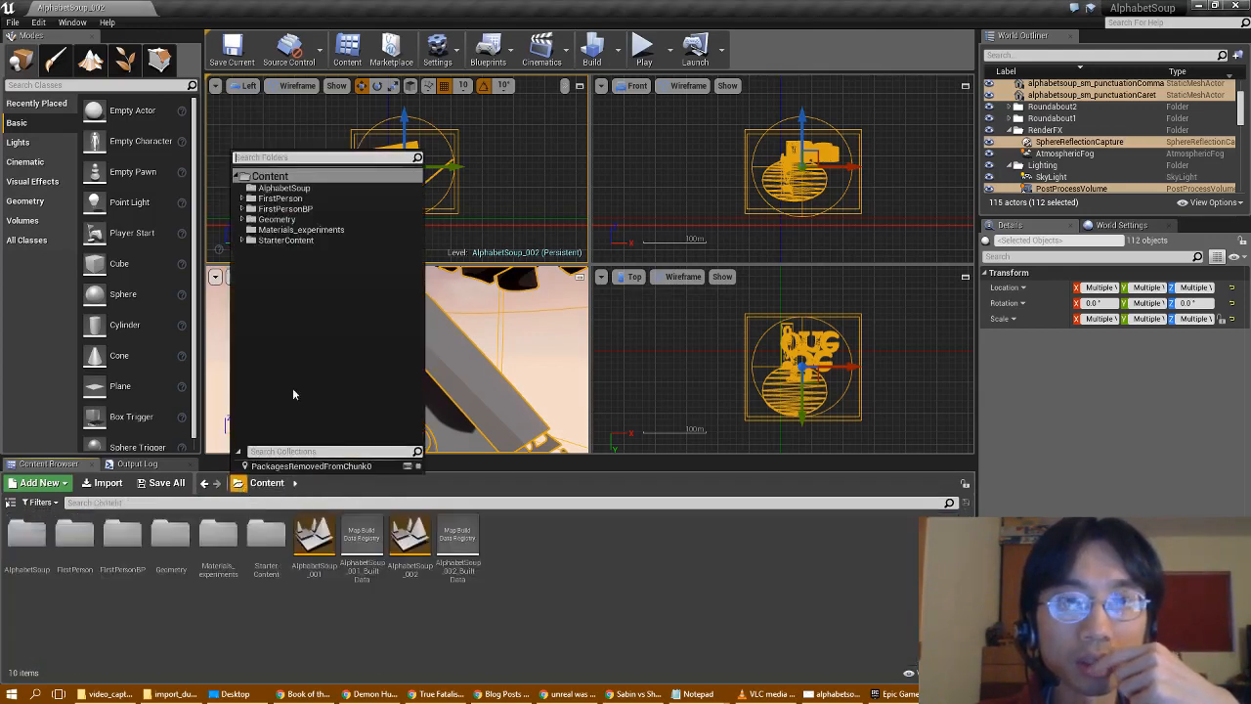
{"action": "left_click", "coordinate": [345, 199]}
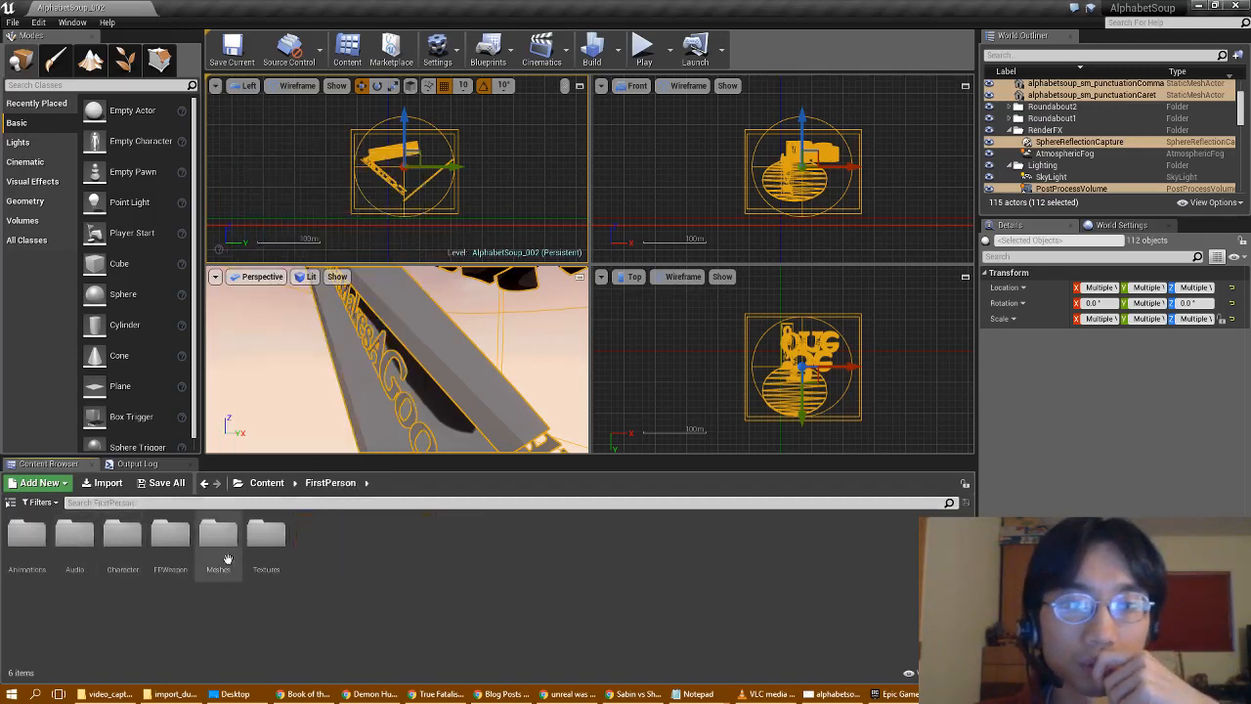
{"action": "left_click", "coordinate": [267, 482]}
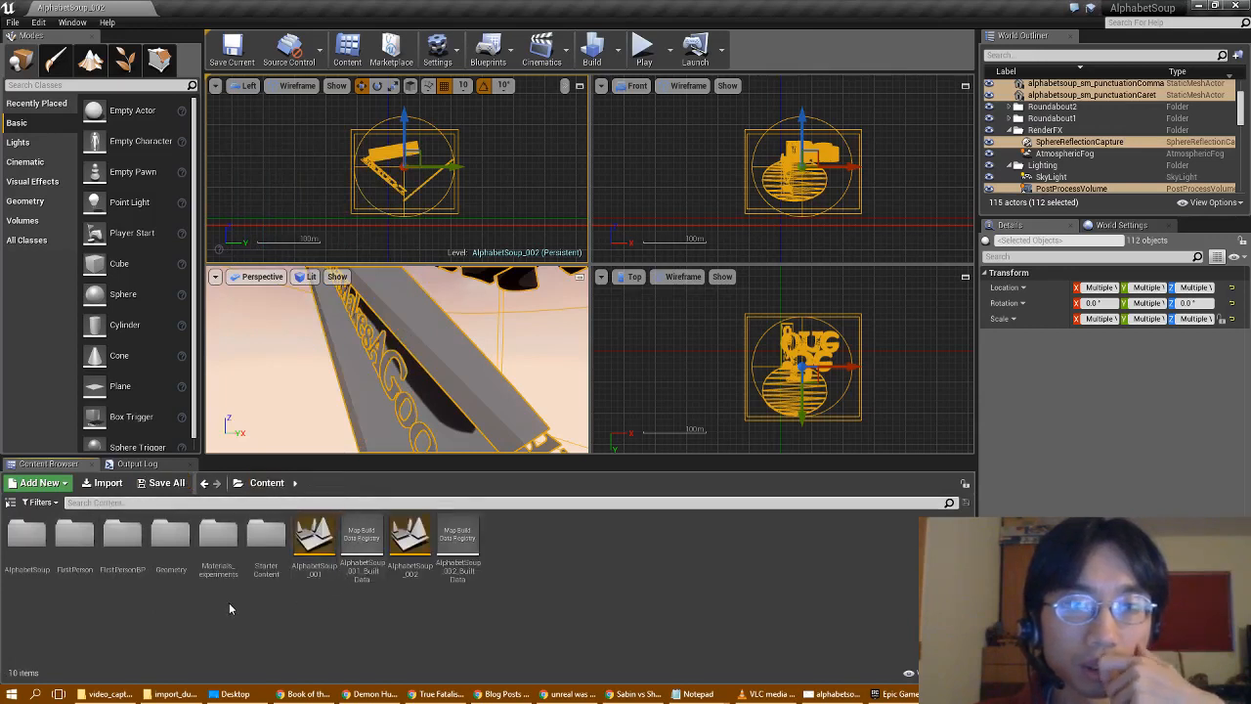
- Examine the Geometry, StarterContent, FirstPerson and FirstPersonBP Maps folders for level files, and return to the Content root
{"action": "double_click", "coordinate": [171, 579]}
{"action": "left_click", "coordinate": [267, 483]}
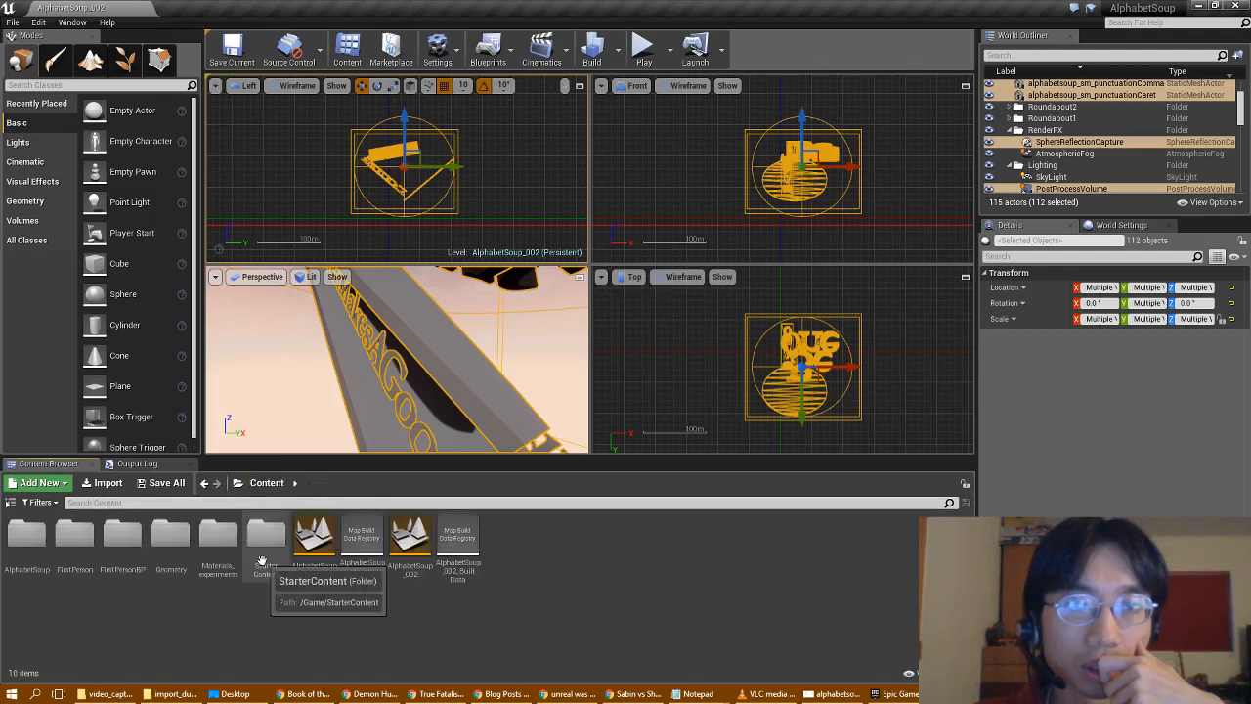
{"action": "double_click", "coordinate": [262, 561]}
{"action": "left_click", "coordinate": [267, 483]}
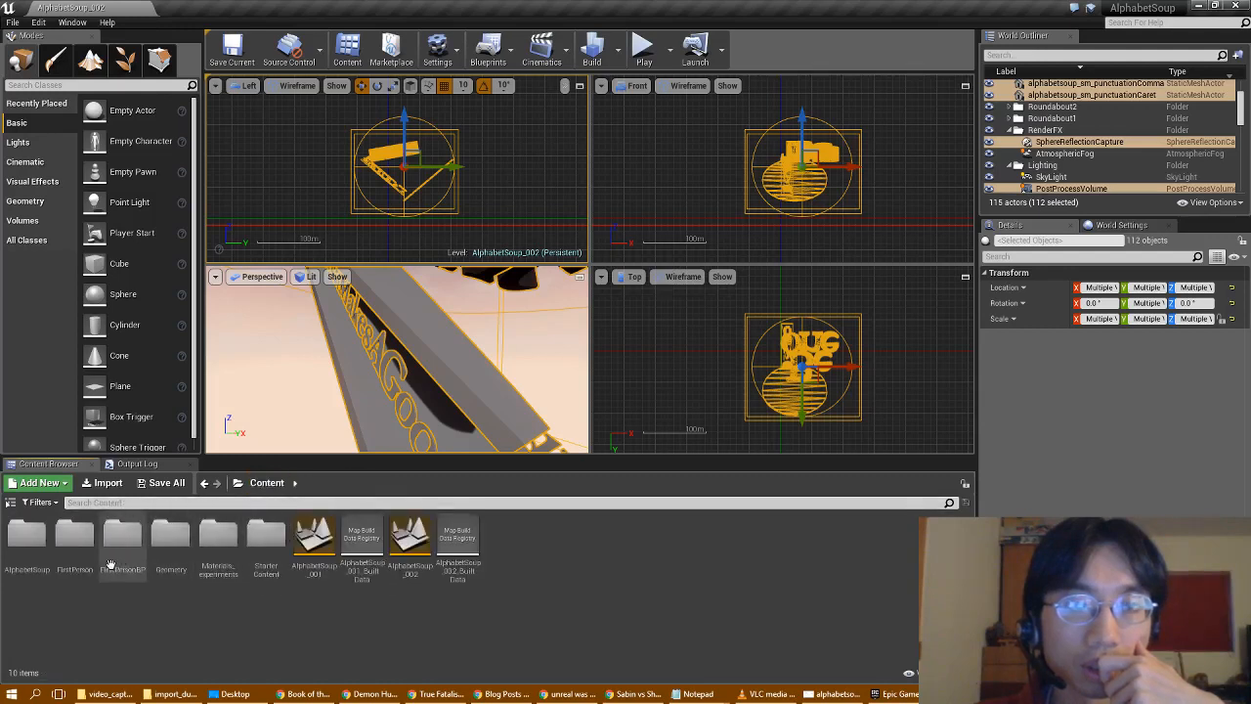
{"action": "double_click", "coordinate": [76, 552]}
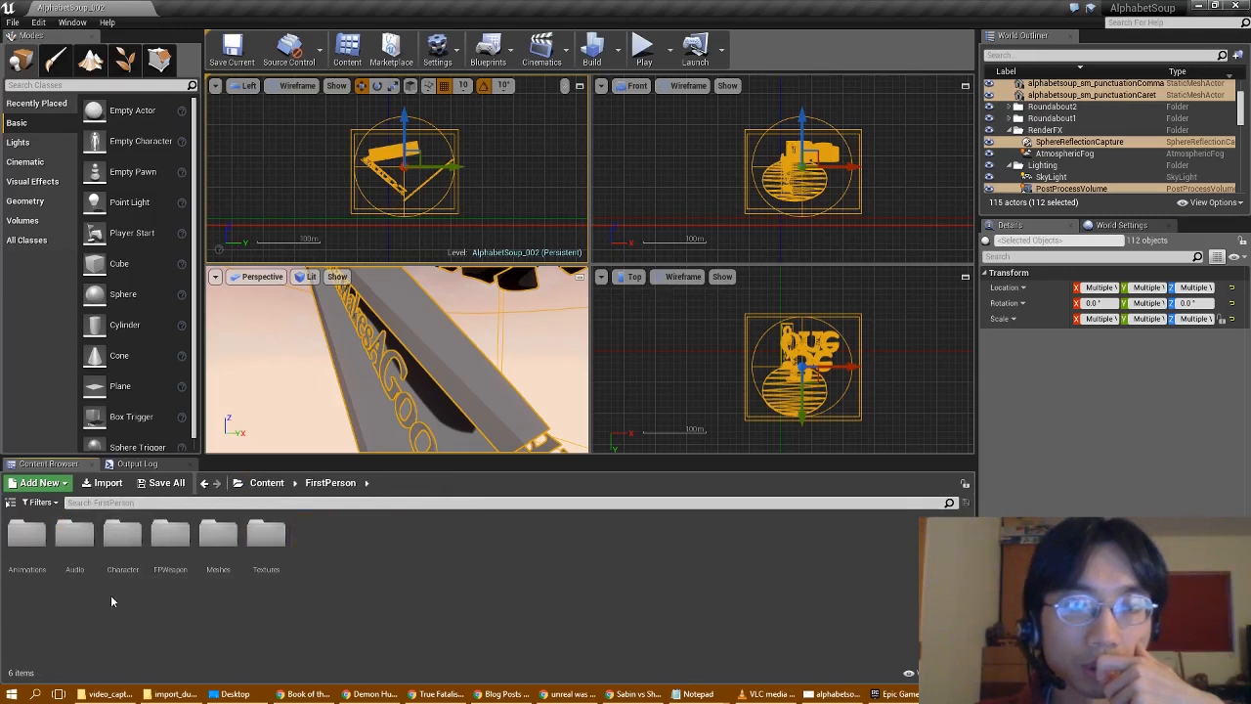
{"action": "left_click", "coordinate": [267, 483]}
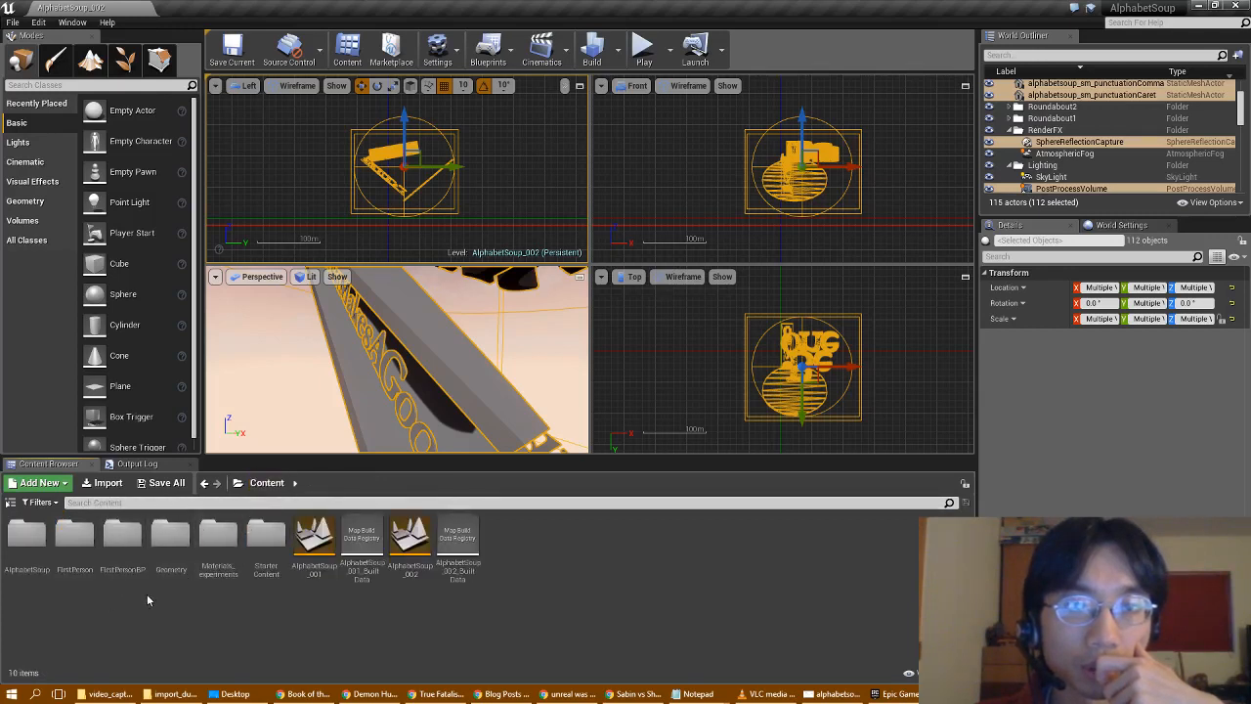
{"action": "double_click", "coordinate": [122, 537]}
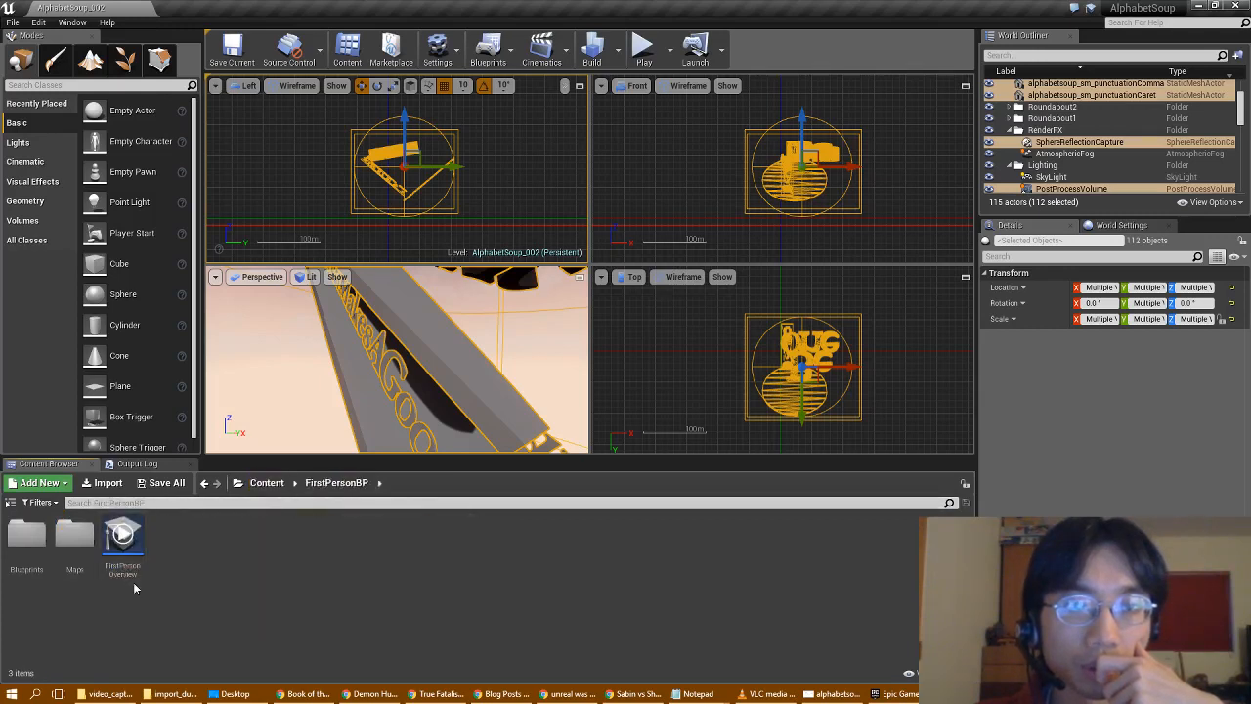
{"action": "double_click", "coordinate": [74, 536]}
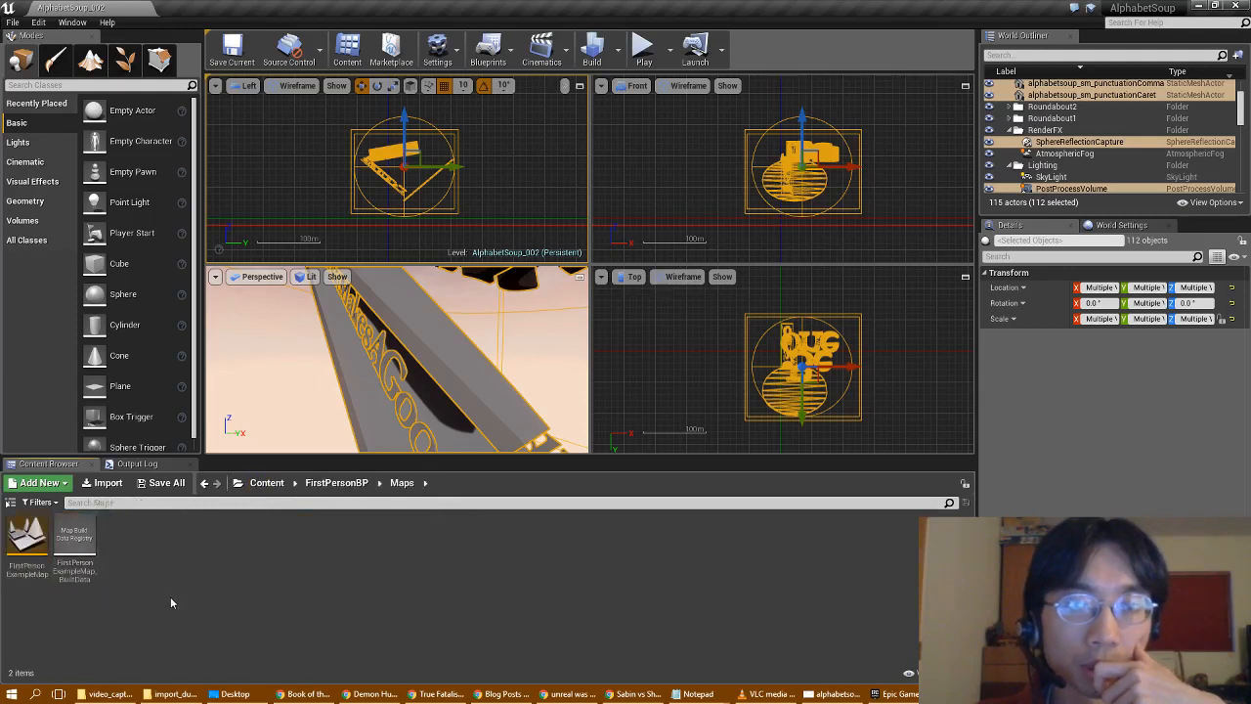
{"action": "left_click", "coordinate": [266, 483]}
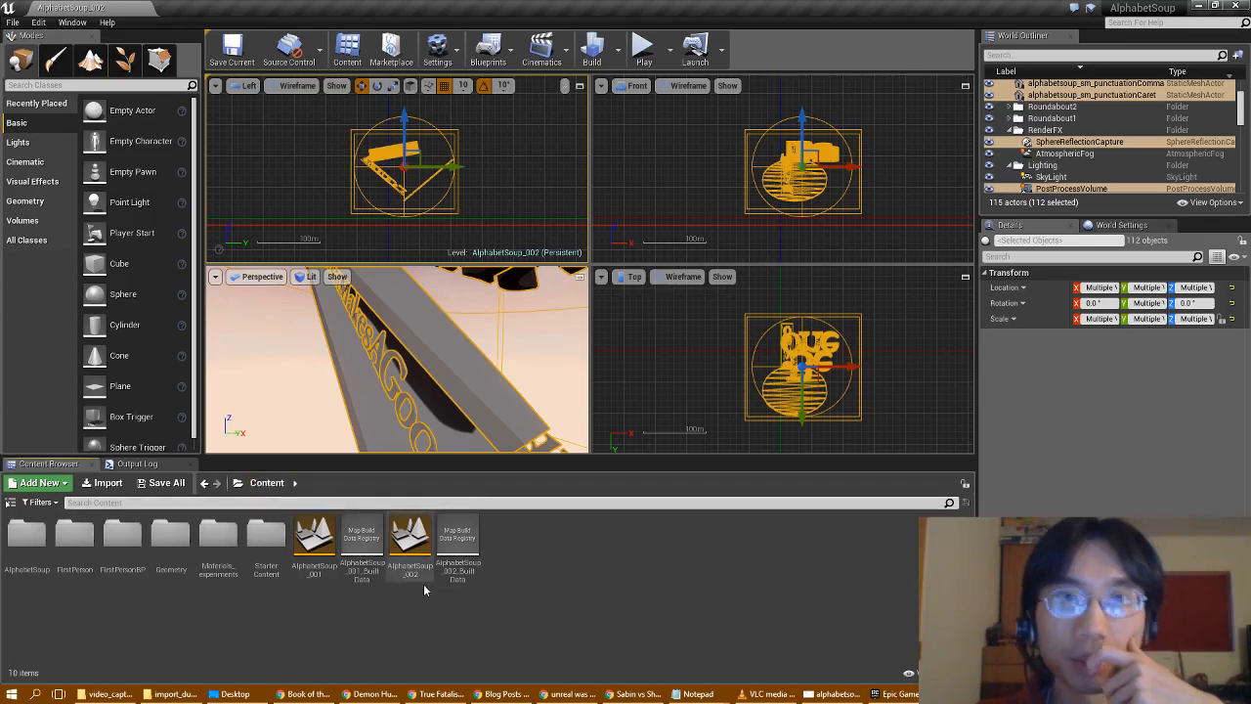
- Read back through the launch entries in the output log for map loading errors and compiler warnings
{"action": "left_click", "coordinate": [137, 463]}
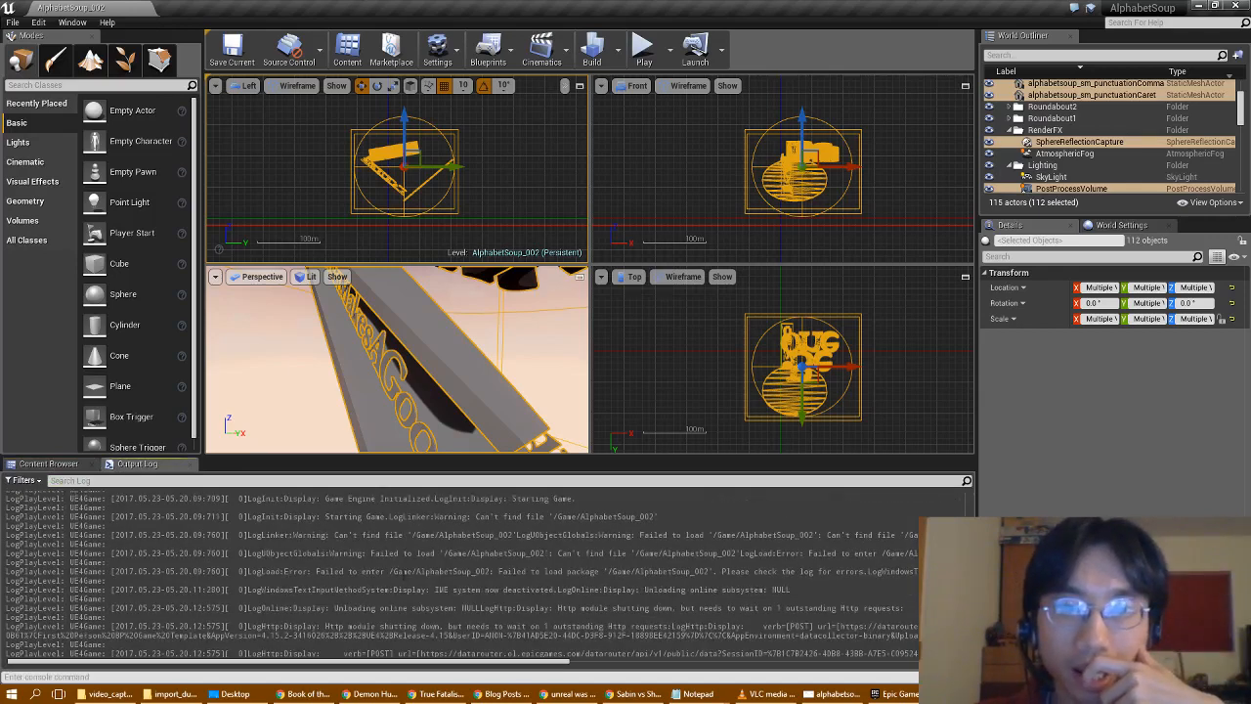
{"action": "scroll", "coordinate": [403, 574], "scroll_direction": "up", "scroll_amount": 2}
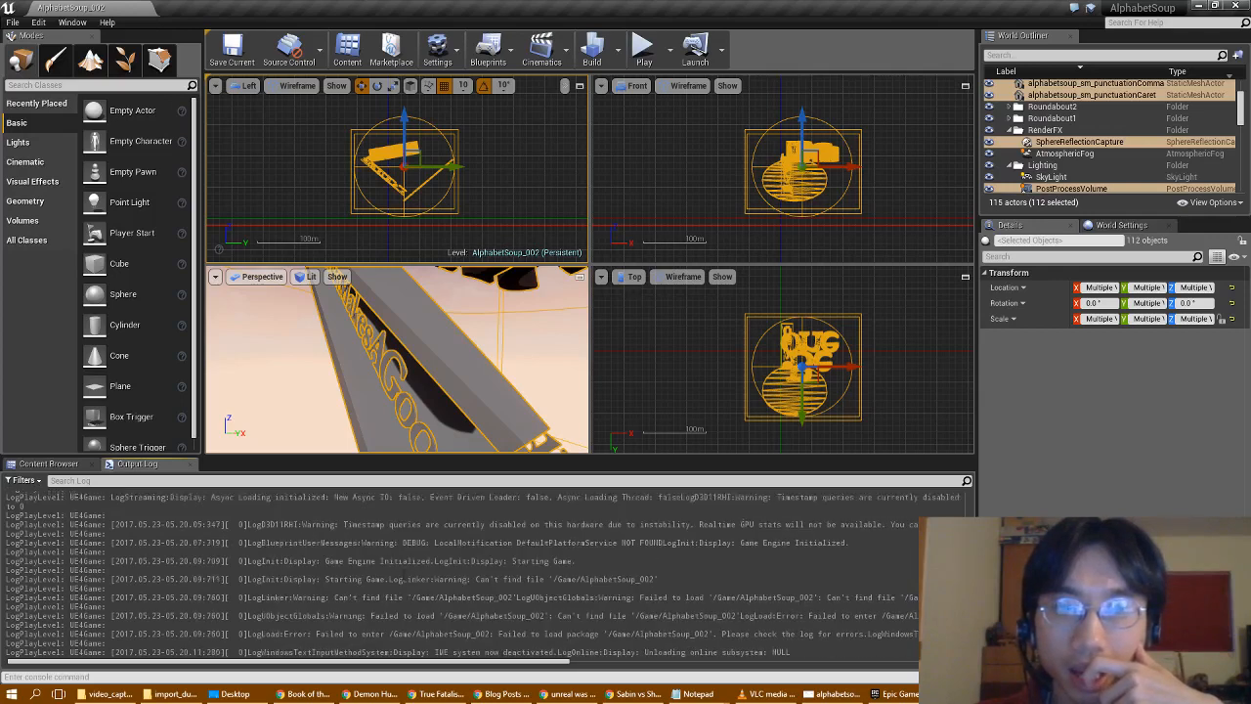
{"action": "scroll", "coordinate": [403, 575], "scroll_direction": "up", "scroll_amount": 3}
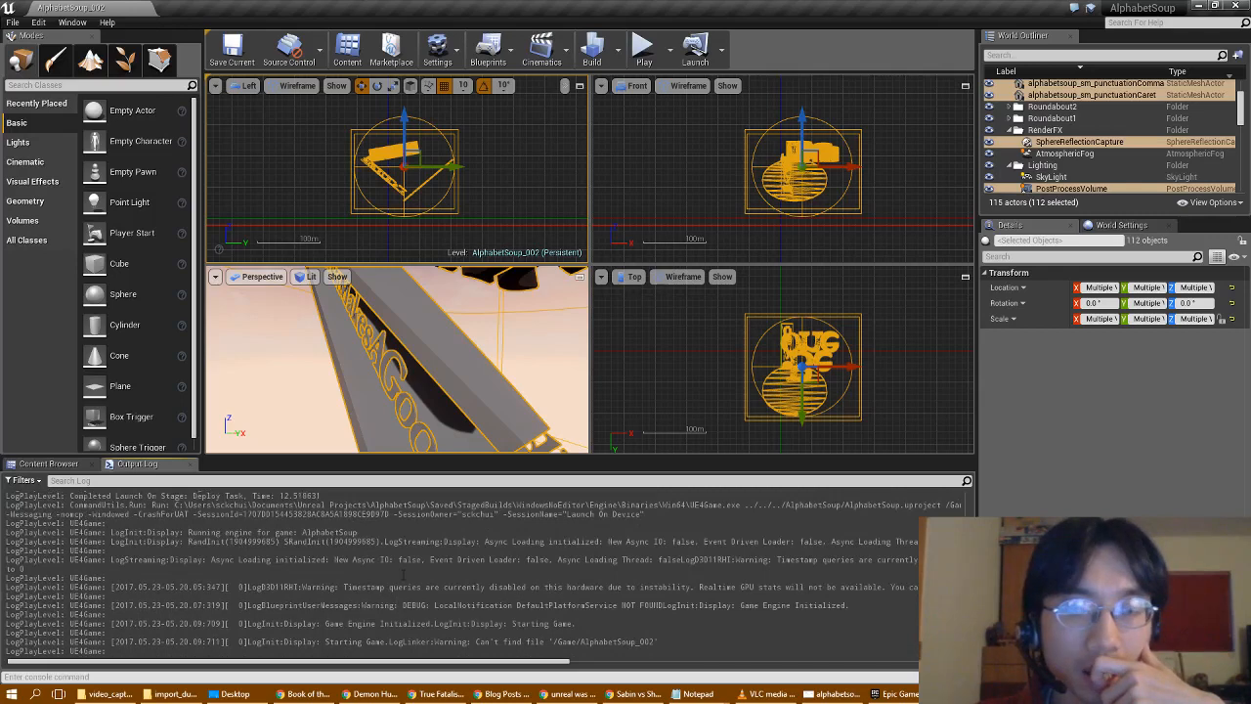
{"action": "scroll", "coordinate": [403, 575], "scroll_direction": "up", "scroll_amount": 2}
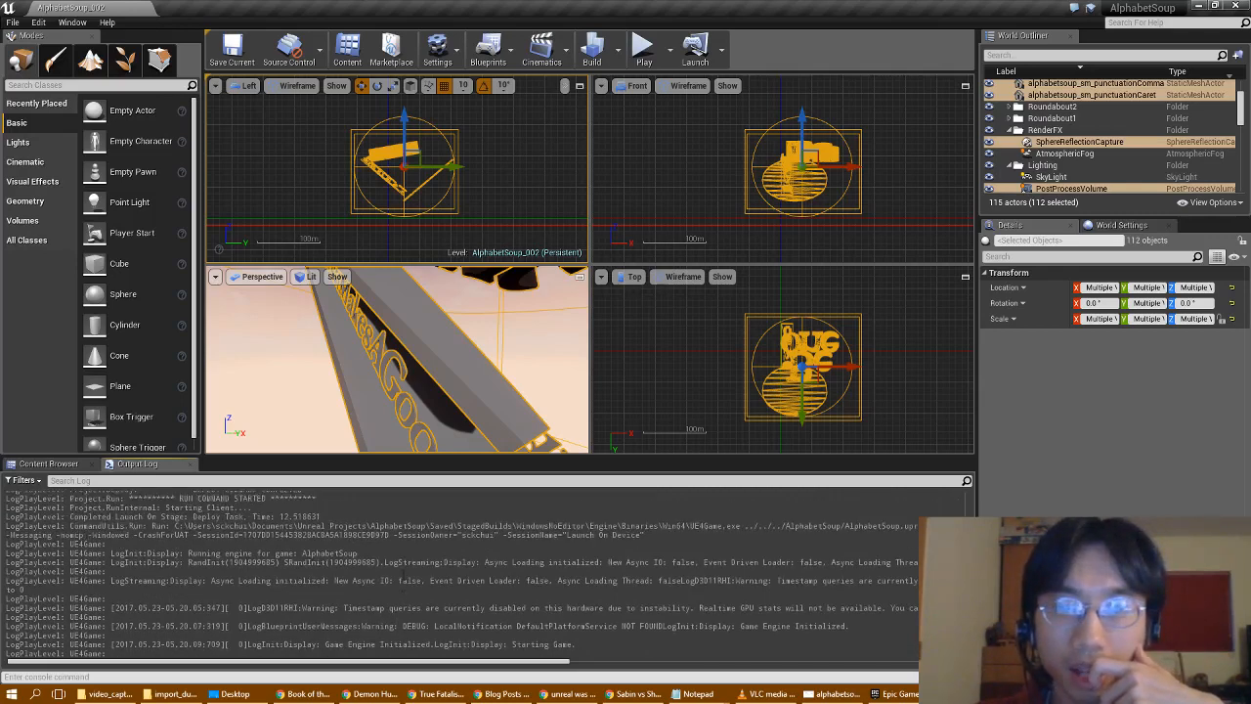
{"action": "scroll", "coordinate": [403, 575], "scroll_direction": "up", "scroll_amount": 5}
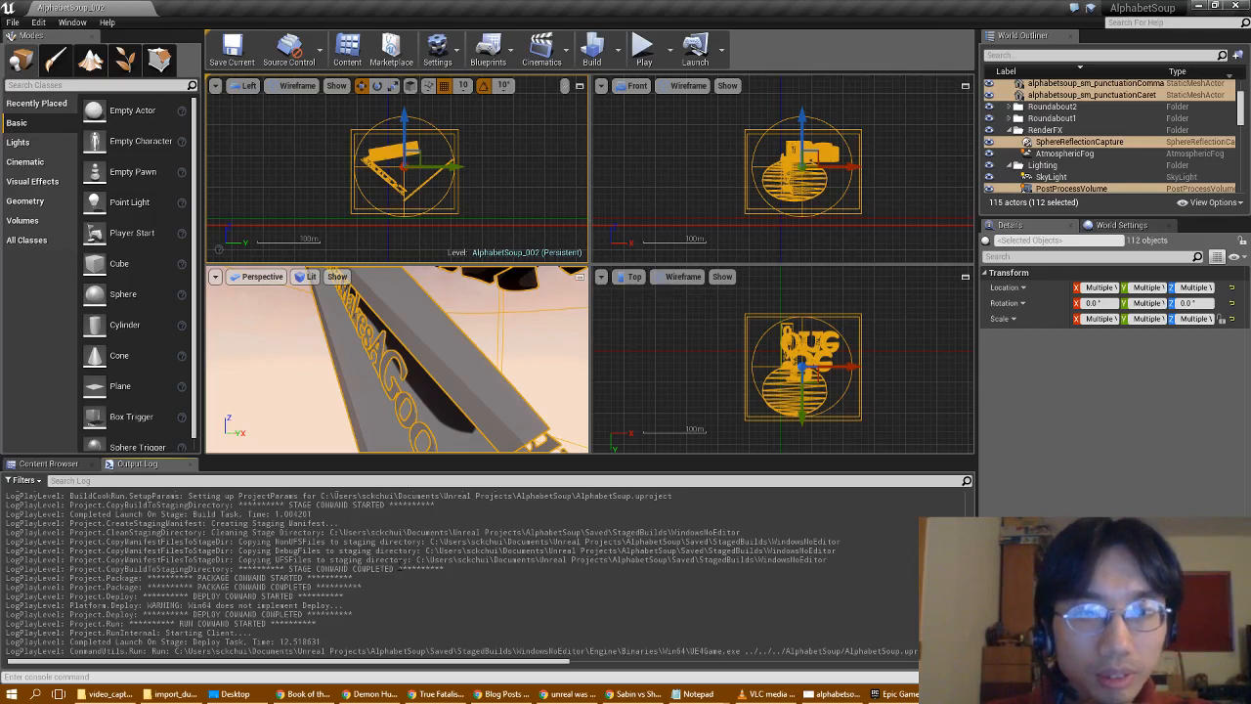
{"action": "scroll", "coordinate": [459, 571], "scroll_direction": "up", "scroll_amount": 1}
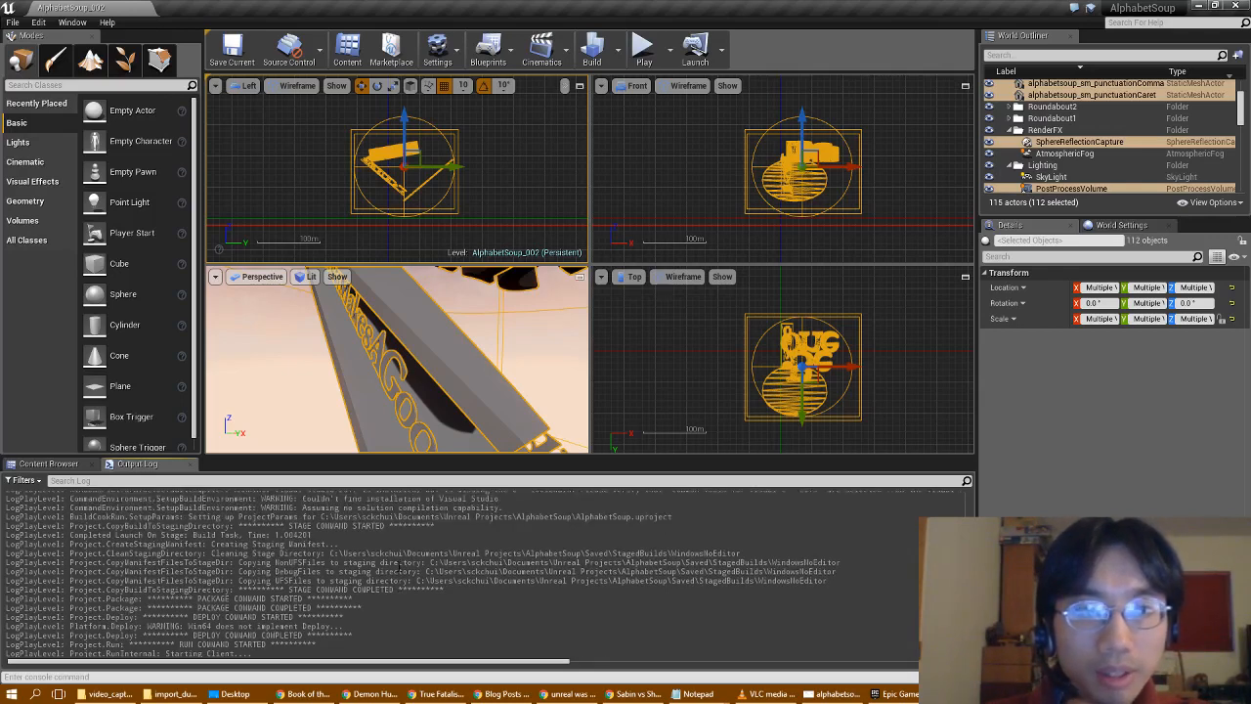
{"action": "scroll", "coordinate": [398, 552], "scroll_direction": "up", "scroll_amount": 1}
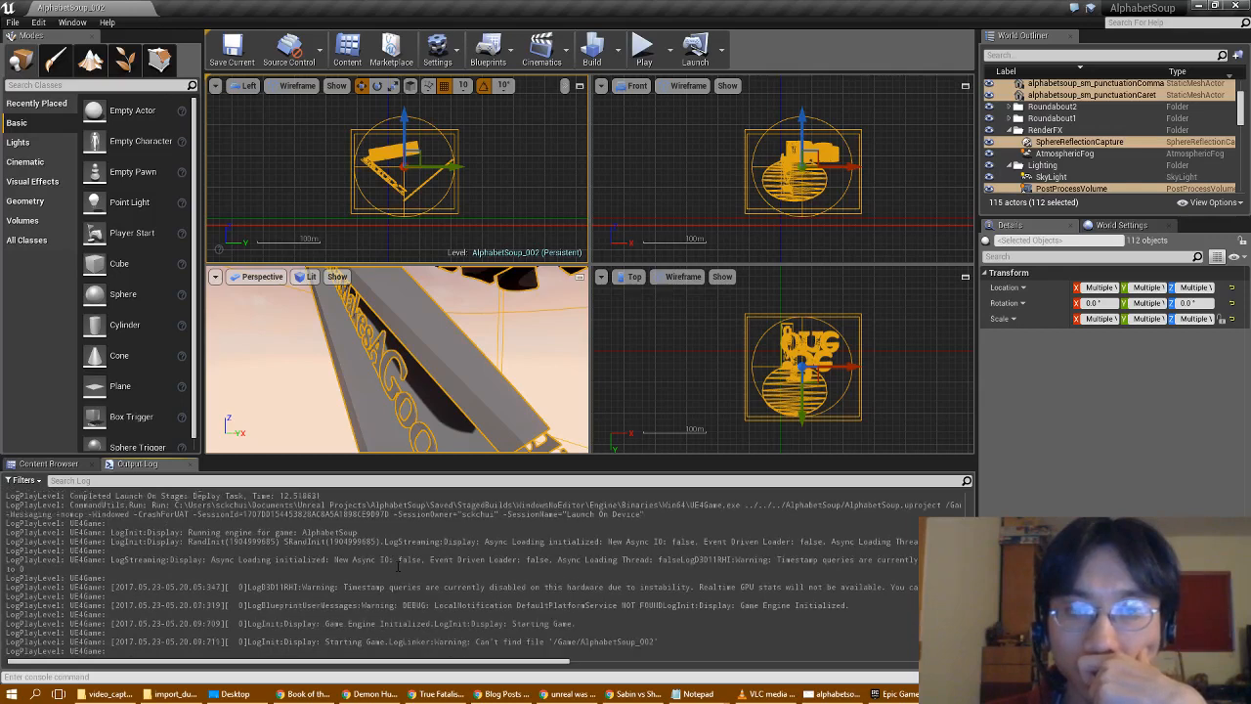
{"action": "scroll", "coordinate": [398, 565], "scroll_direction": "up", "scroll_amount": 5}
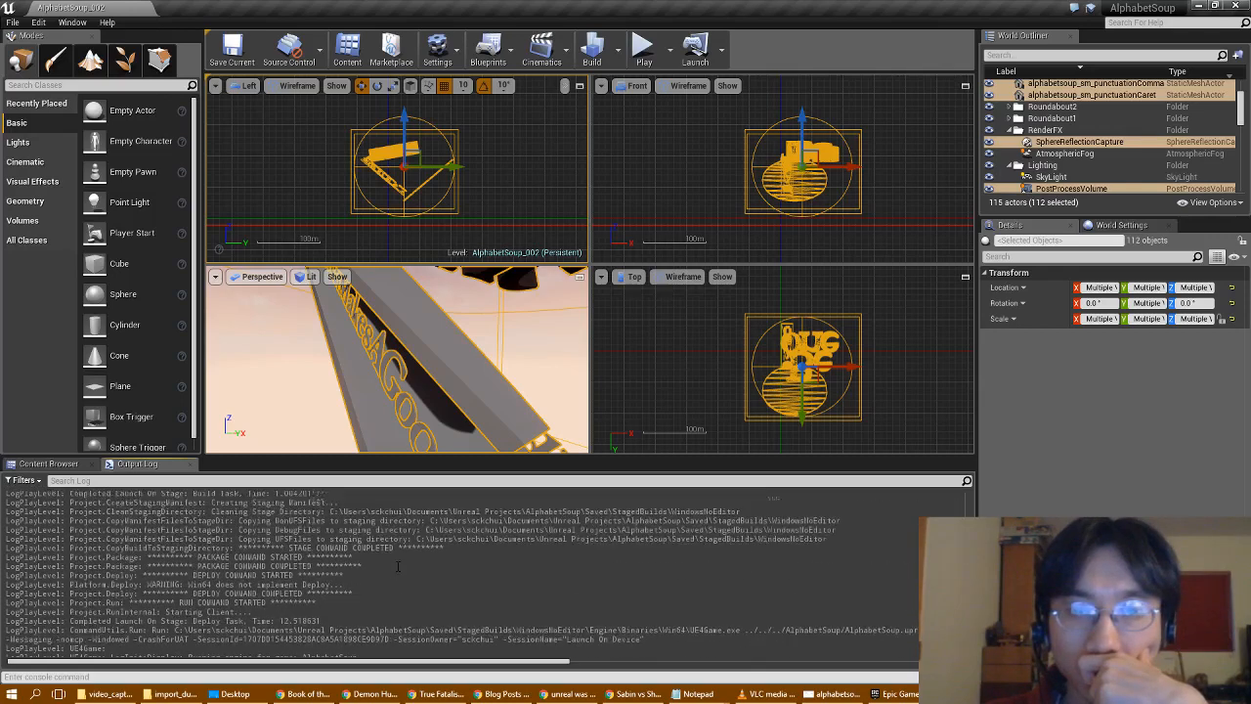
{"action": "scroll", "coordinate": [398, 566], "scroll_direction": "up", "scroll_amount": 1}
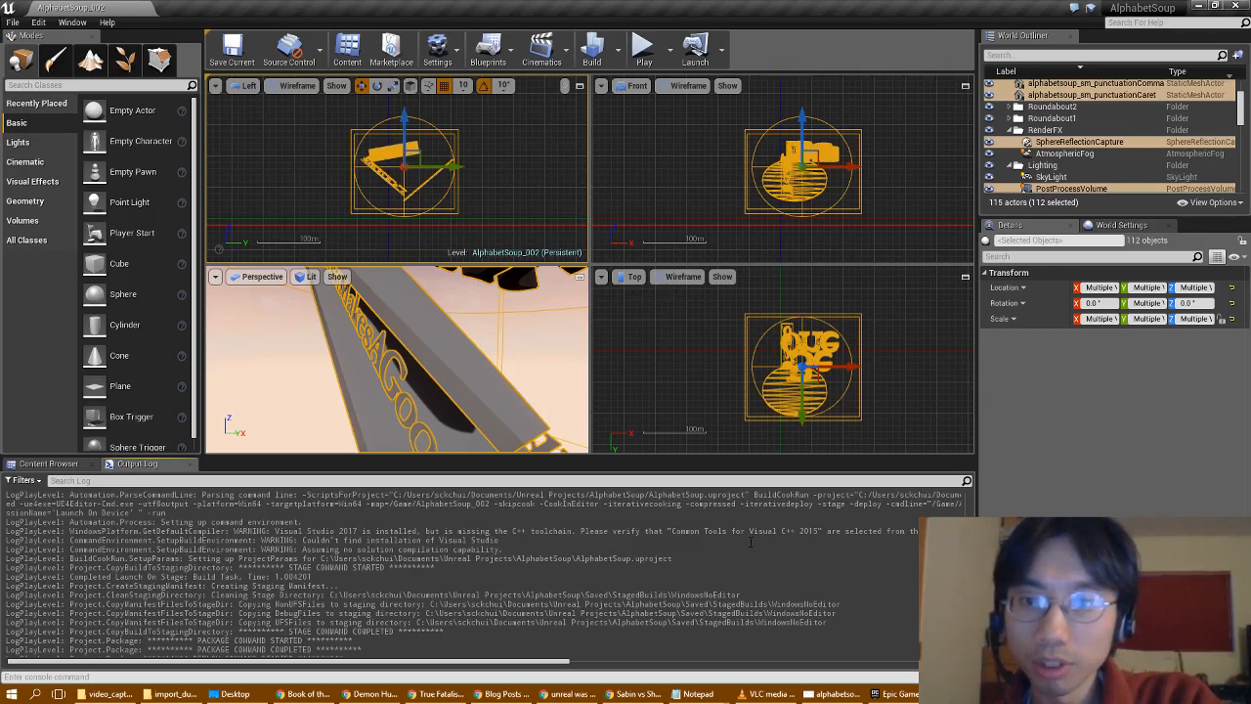
- Run the vs_community installer from the Downloads folder in File Explorer and agree to the Visual Studio license terms
{"action": "right_click", "coordinate": [260, 696]}
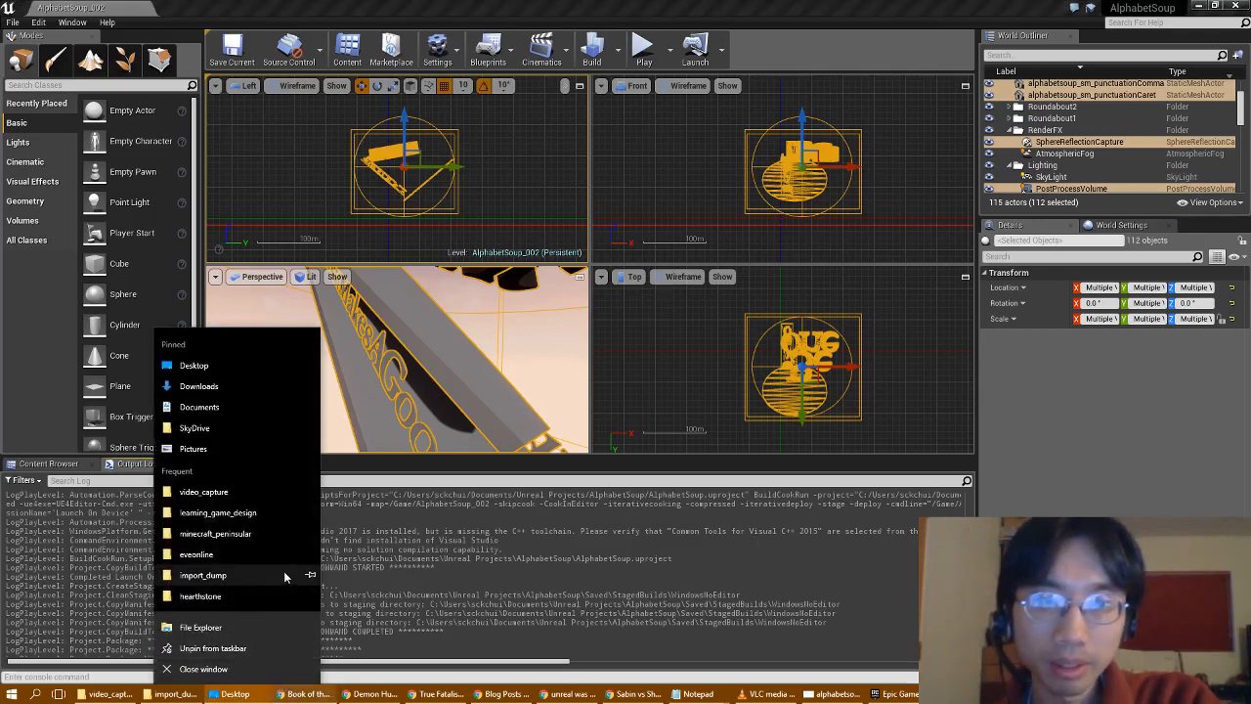
{"action": "left_click", "coordinate": [262, 388]}
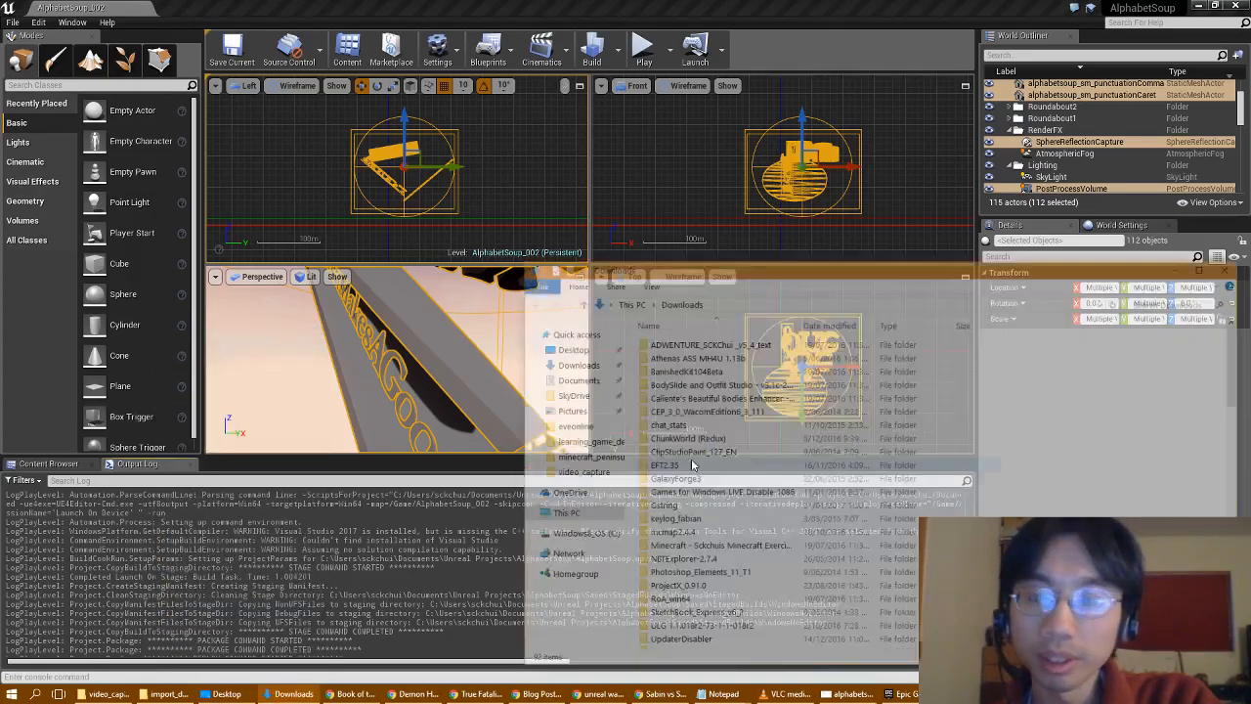
{"action": "scroll", "coordinate": [1242, 342], "scroll_direction": "down", "scroll_amount": 20}
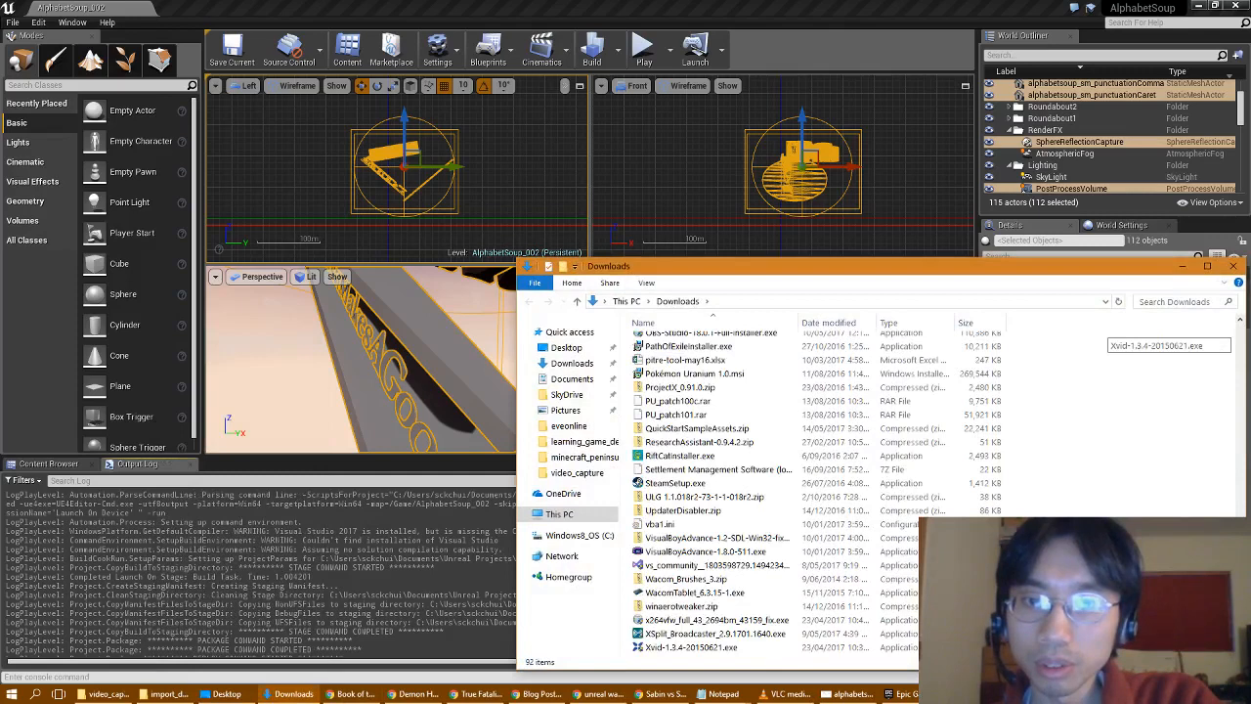
{"action": "double_click", "coordinate": [750, 567]}
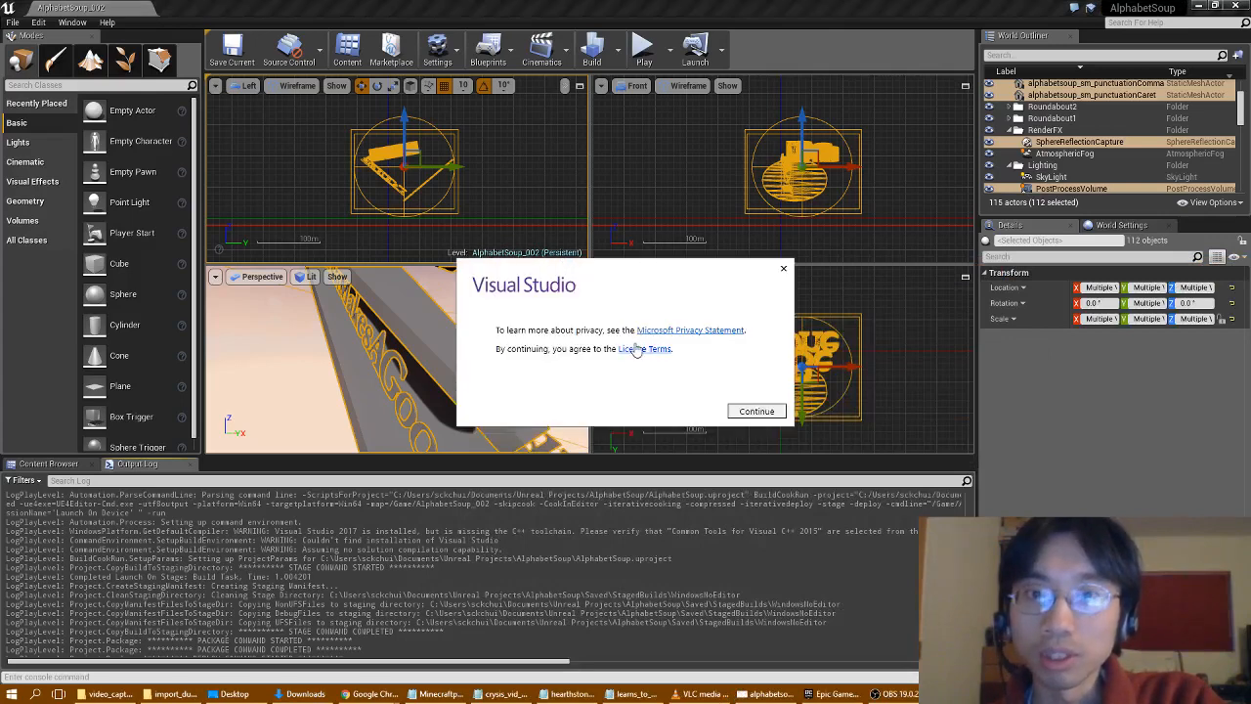
{"action": "left_click", "coordinate": [739, 411]}
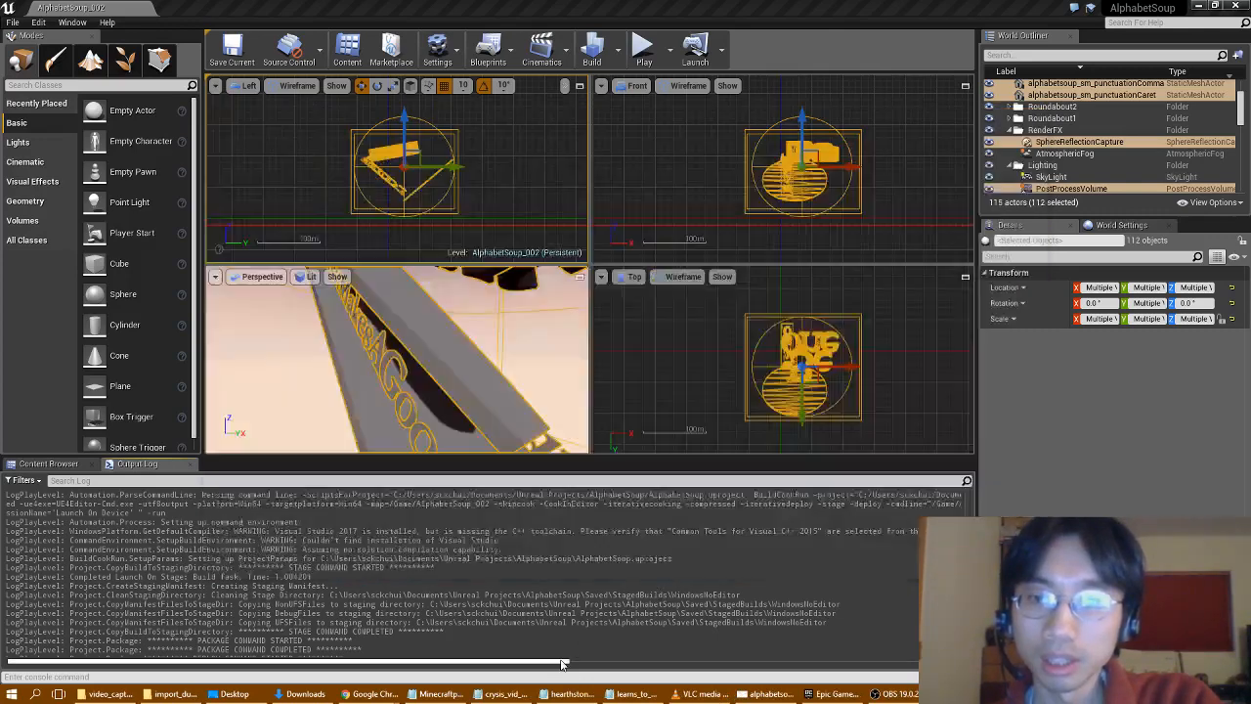
- Read the rest of the Visual Studio toolchain warning in the output log and return to the content assets
{"action": "left_click_drag", "start_coordinate": [562, 664], "coordinate": [665, 664]}
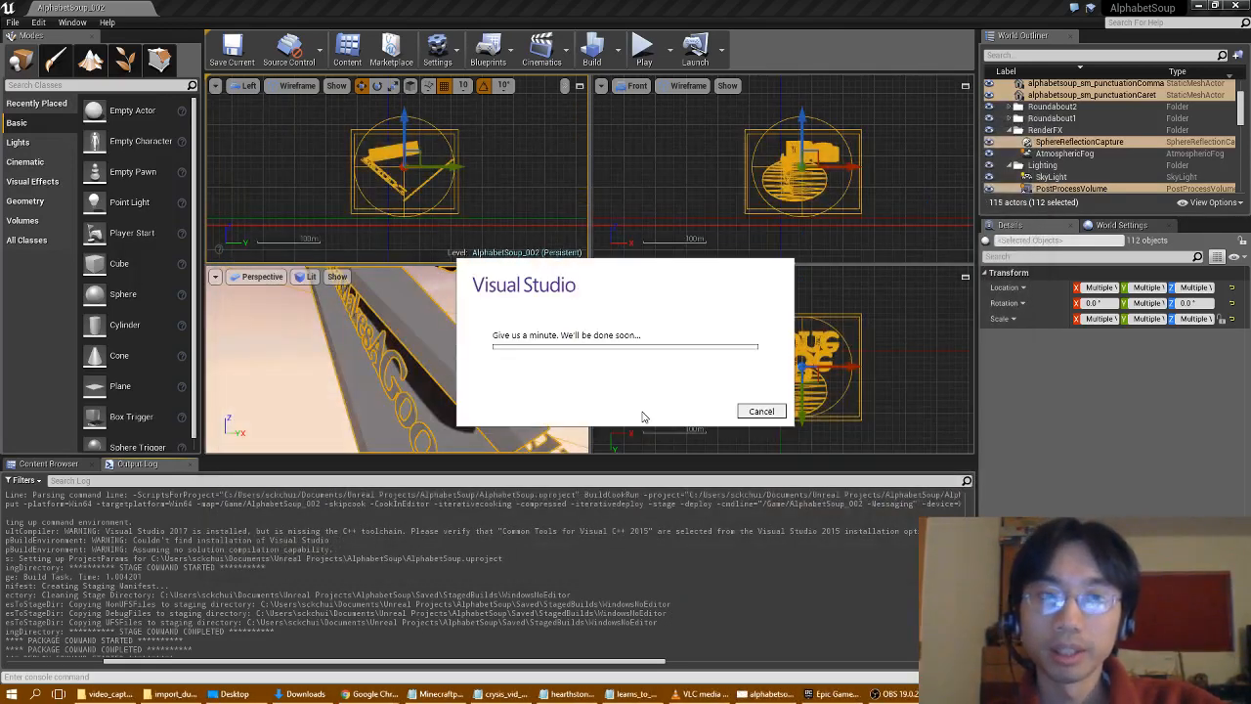
{"action": "left_click", "coordinate": [49, 465]}
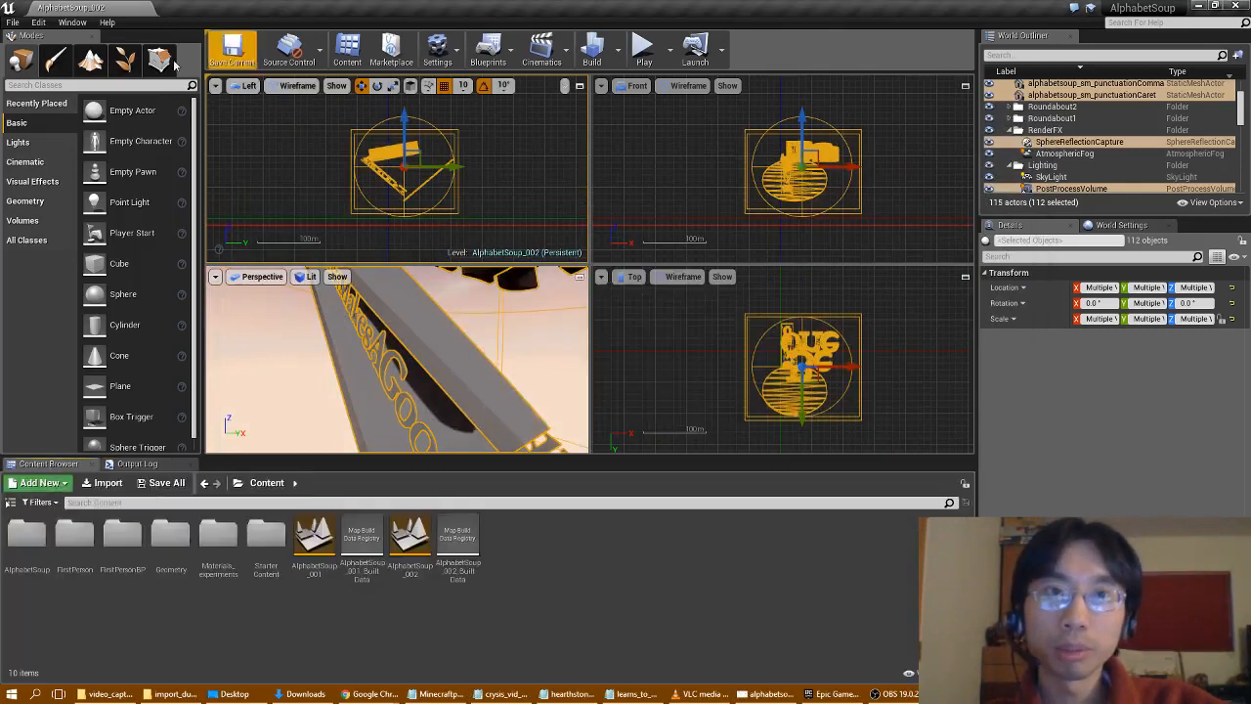
{"action": "left_click", "coordinate": [13, 22]}
{"action": "left_click", "coordinate": [52, 132]}
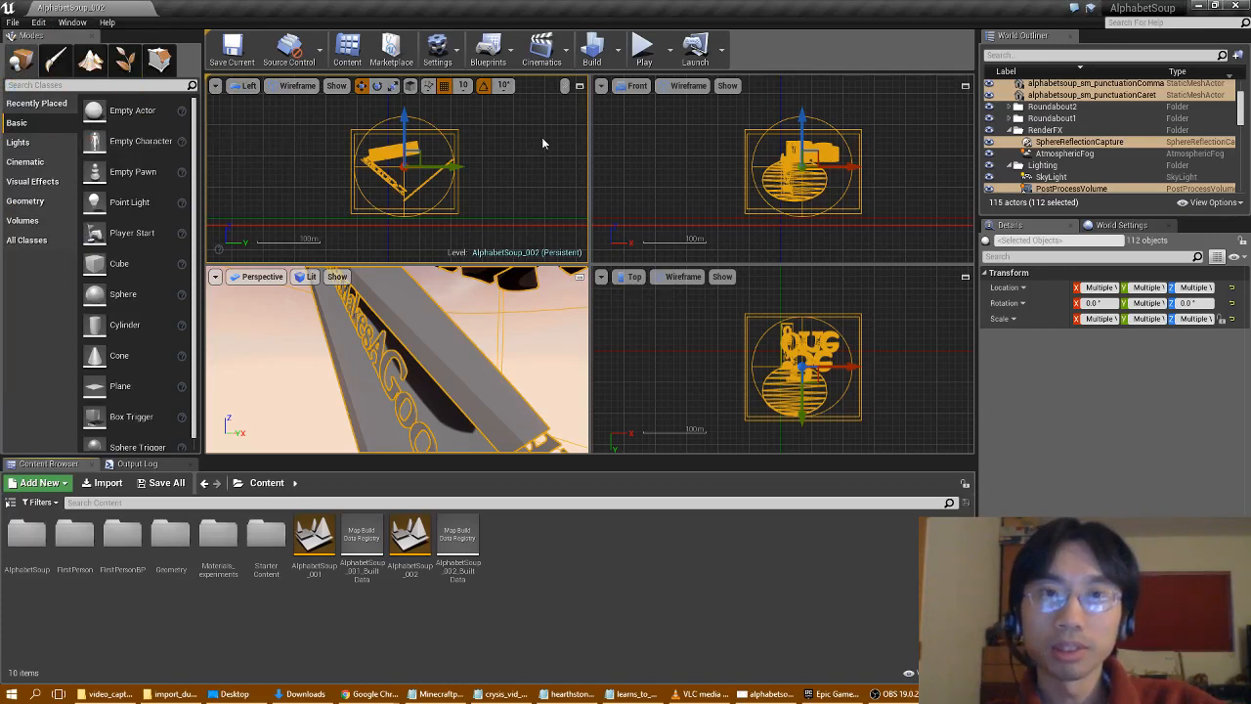
- Open the Project Launcher, look over the variant choices for the WindowsNoEditor device, and close the launcher
{"action": "left_click", "coordinate": [724, 51]}
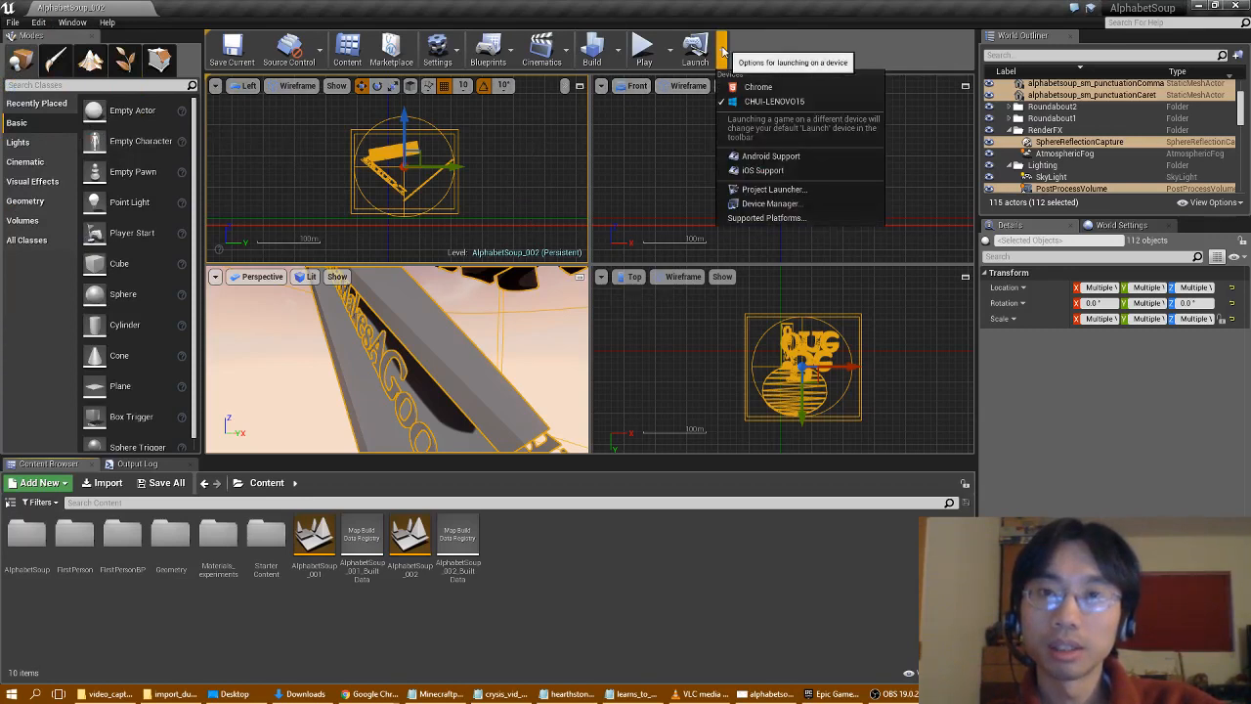
{"action": "left_click", "coordinate": [810, 192]}
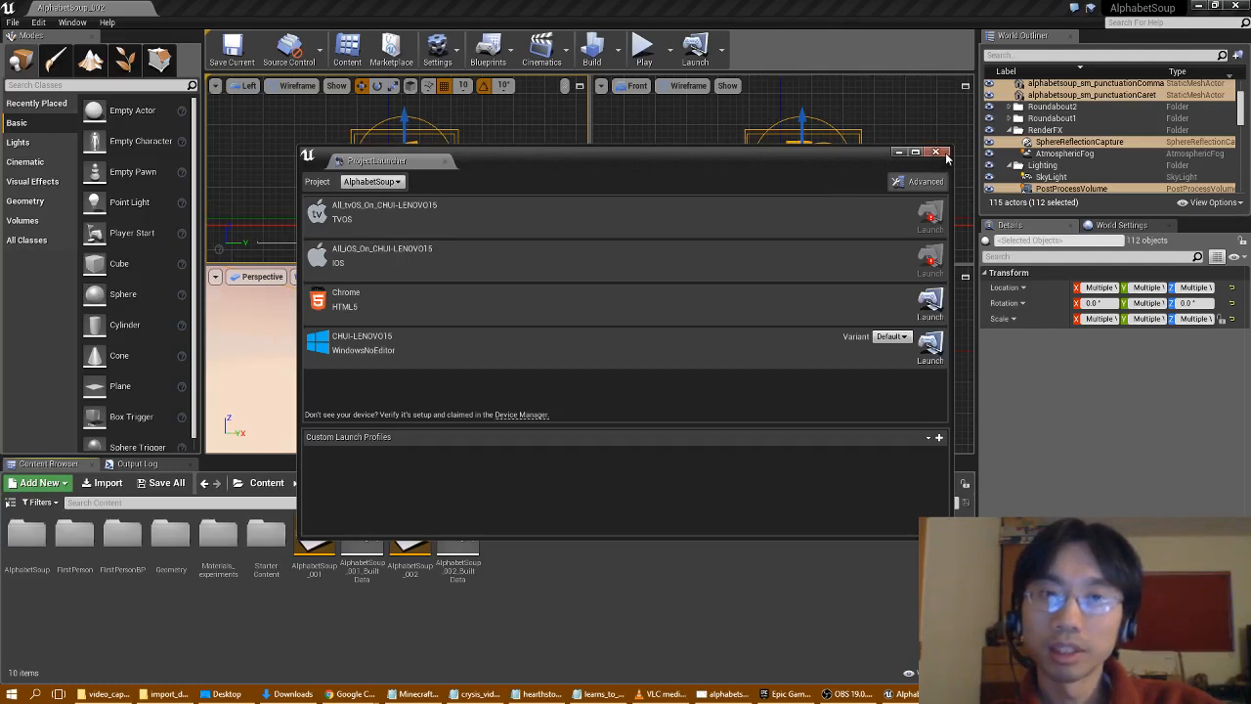
{"action": "left_click", "coordinate": [906, 337]}
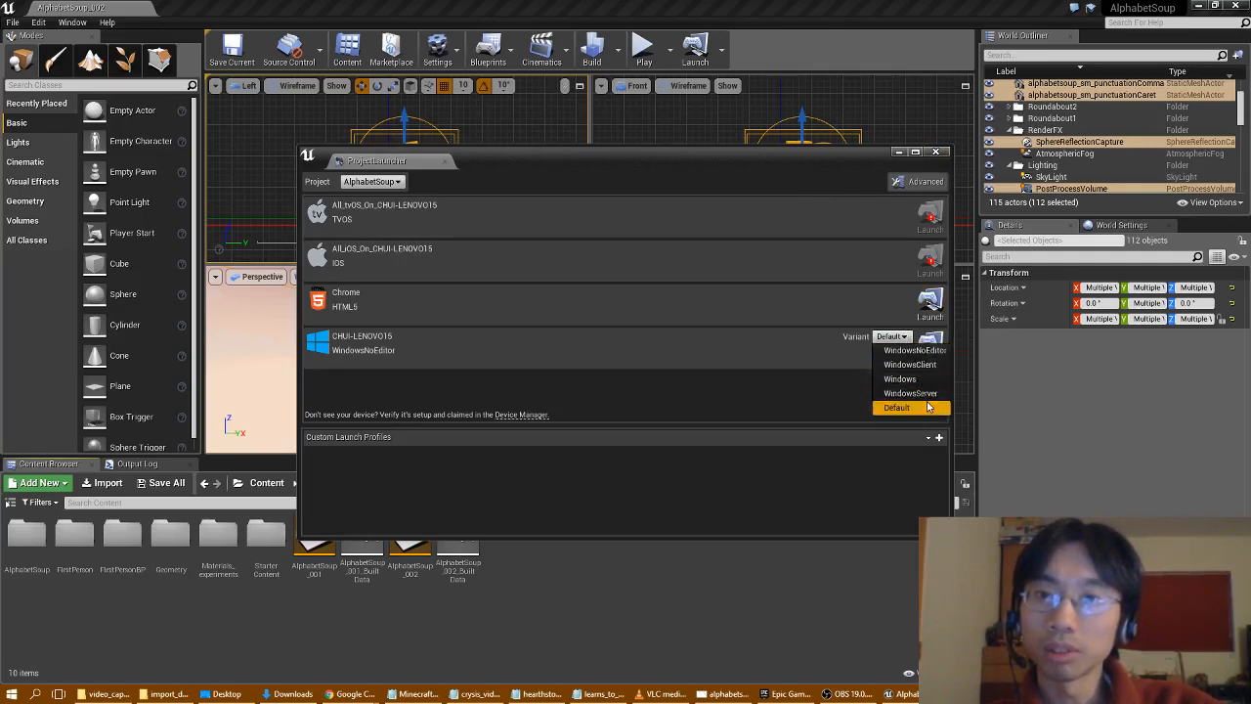
{"action": "left_click", "coordinate": [885, 337]}
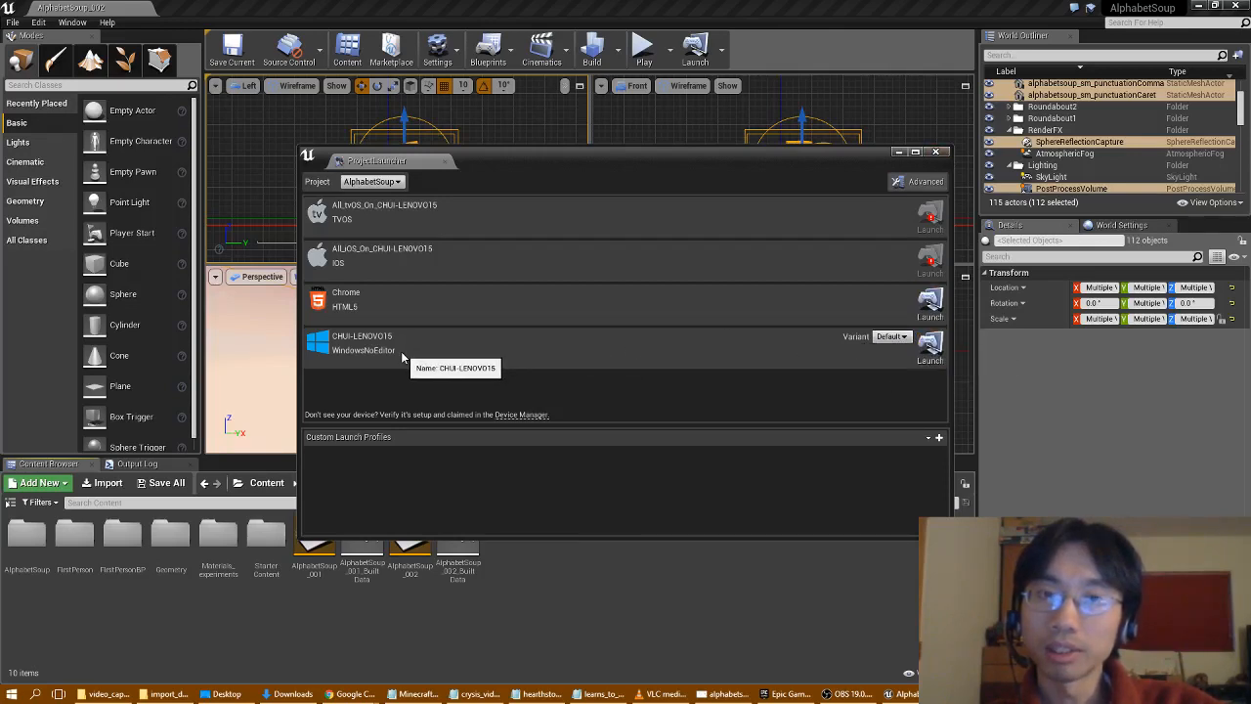
{"action": "left_click", "coordinate": [907, 336]}
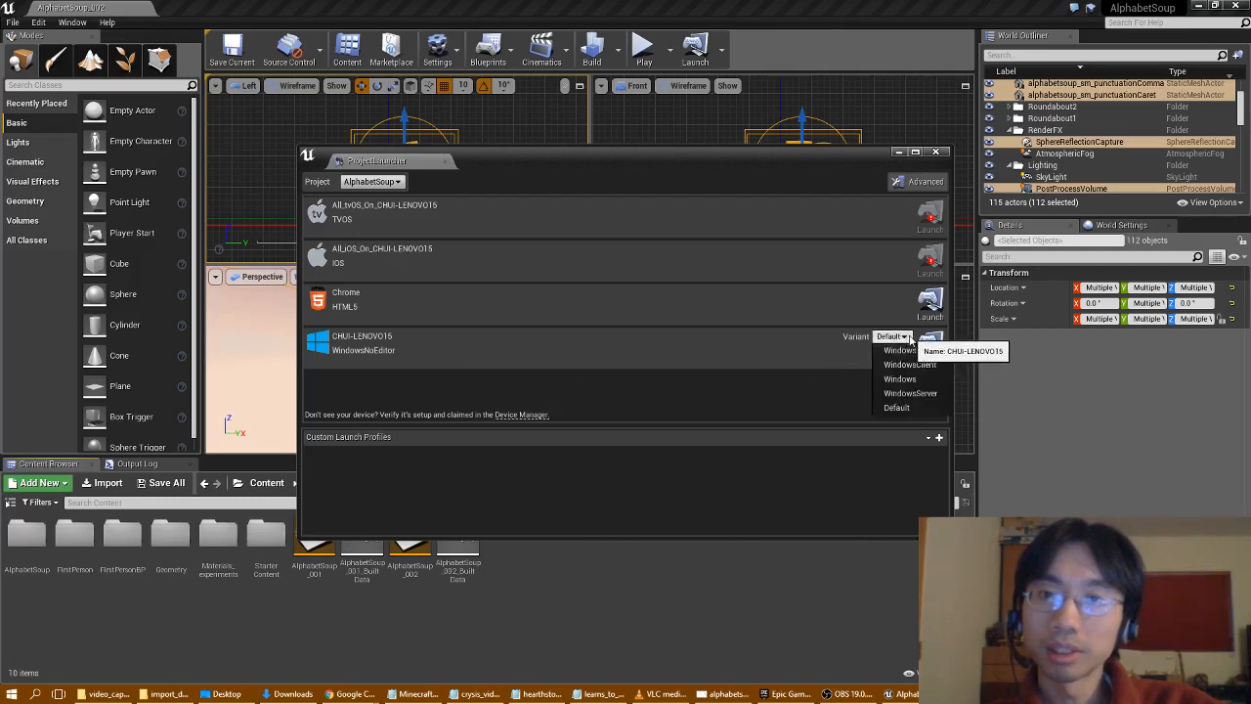
{"action": "left_click", "coordinate": [908, 337]}
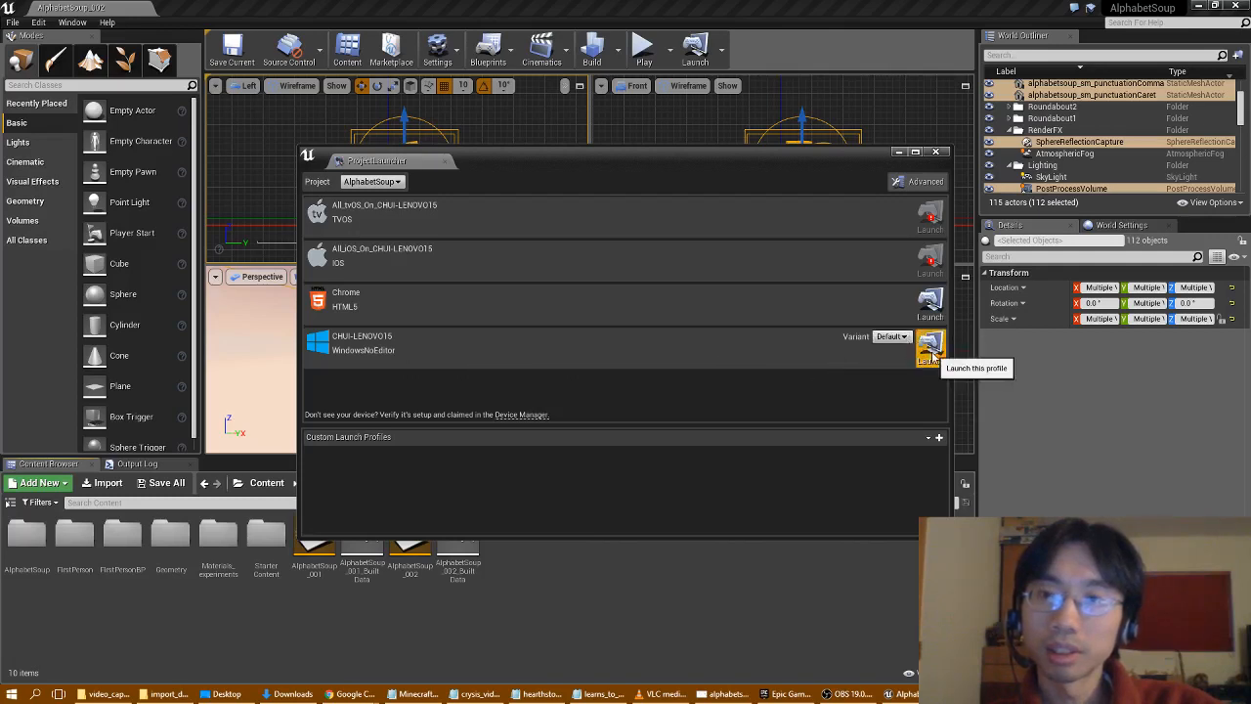
{"action": "left_click", "coordinate": [930, 348]}
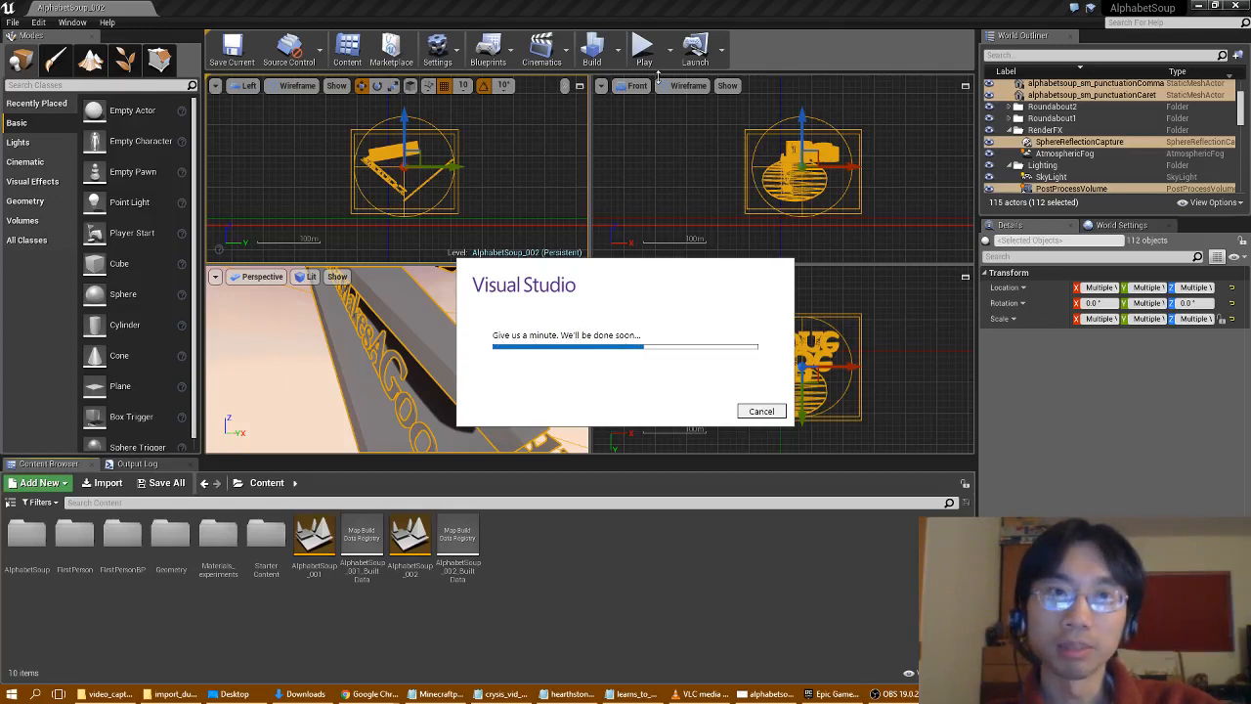
- Run a Map Check on the AlphabetSoup_002 level and close the Message Log
{"action": "left_click", "coordinate": [721, 51]}
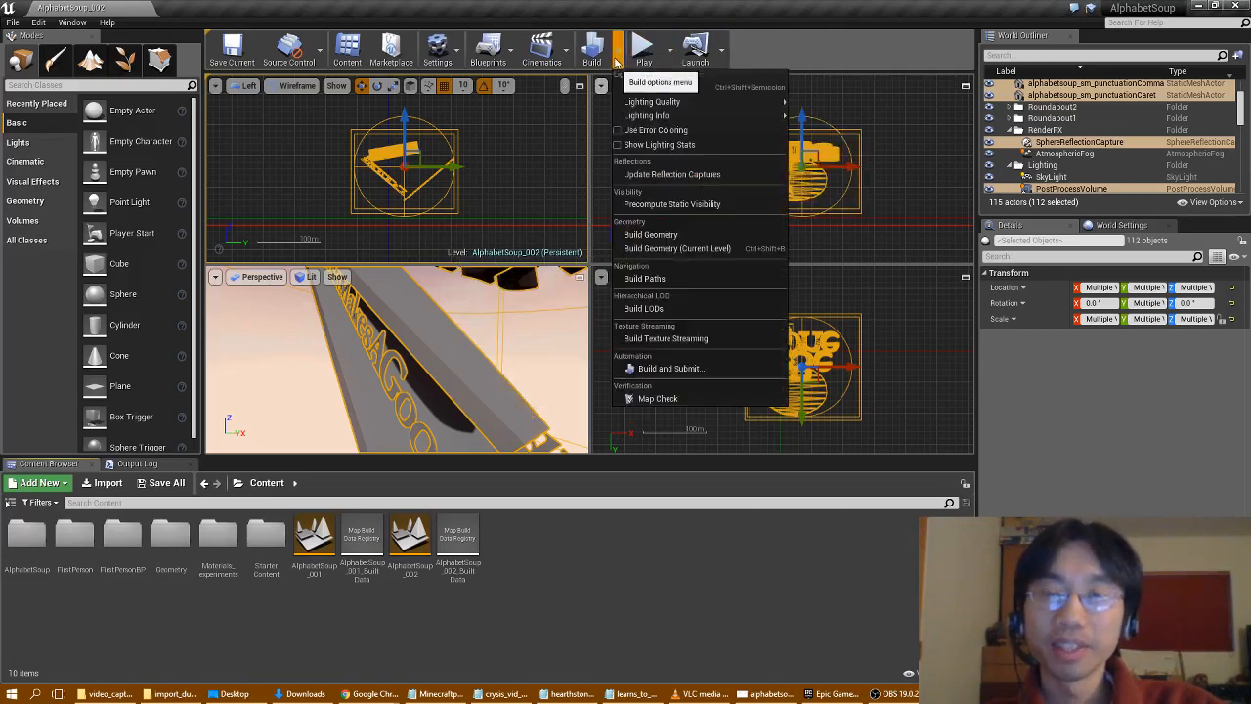
{"action": "left_click", "coordinate": [616, 57]}
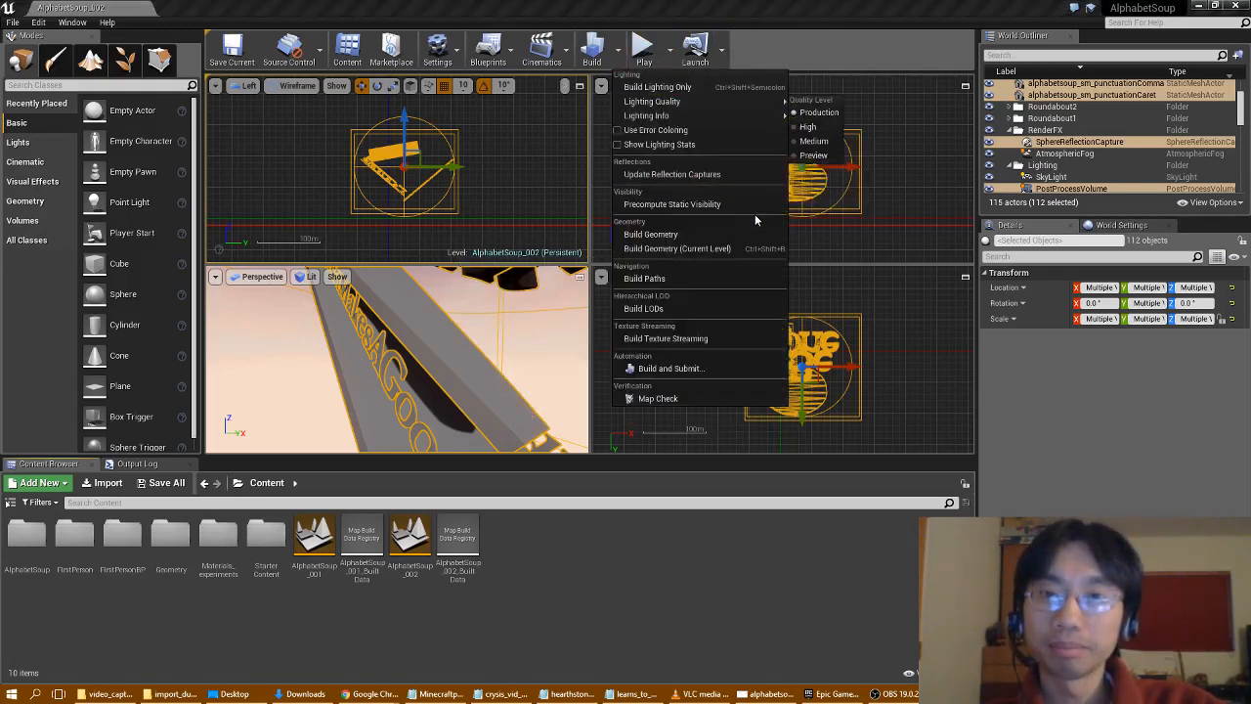
{"action": "left_click", "coordinate": [683, 397]}
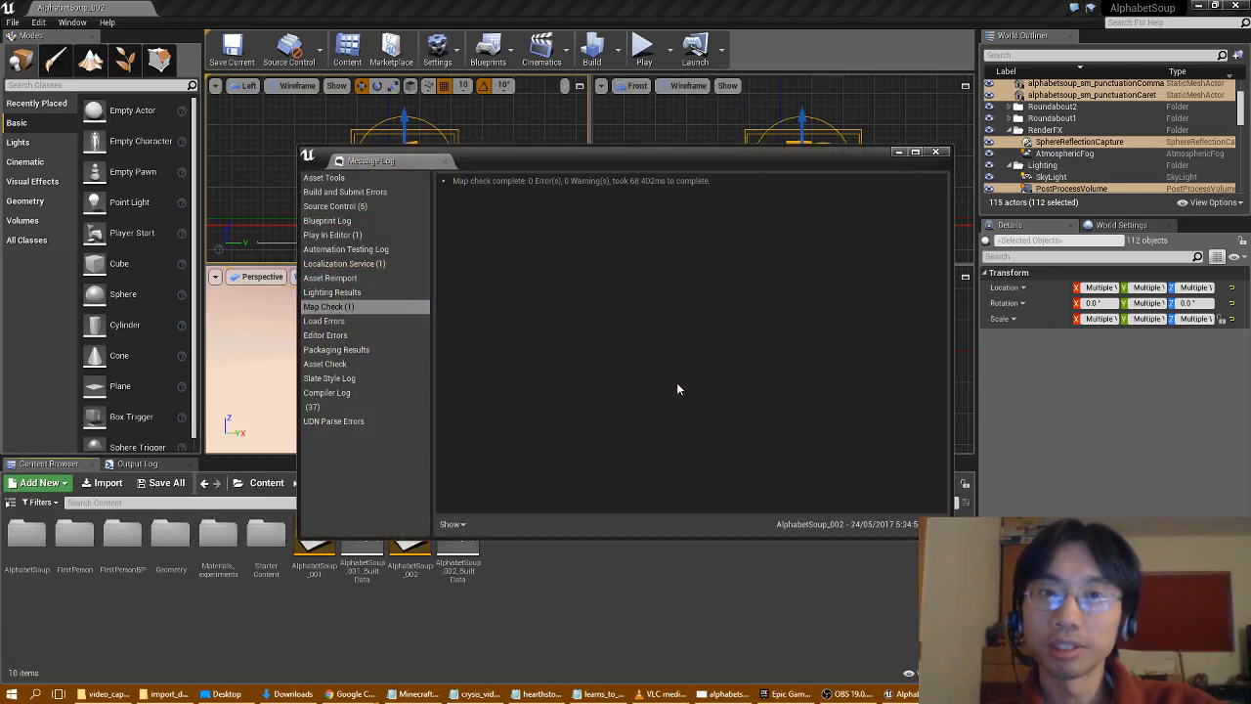
{"action": "left_click", "coordinate": [935, 151]}
{"action": "left_click", "coordinate": [618, 57]}
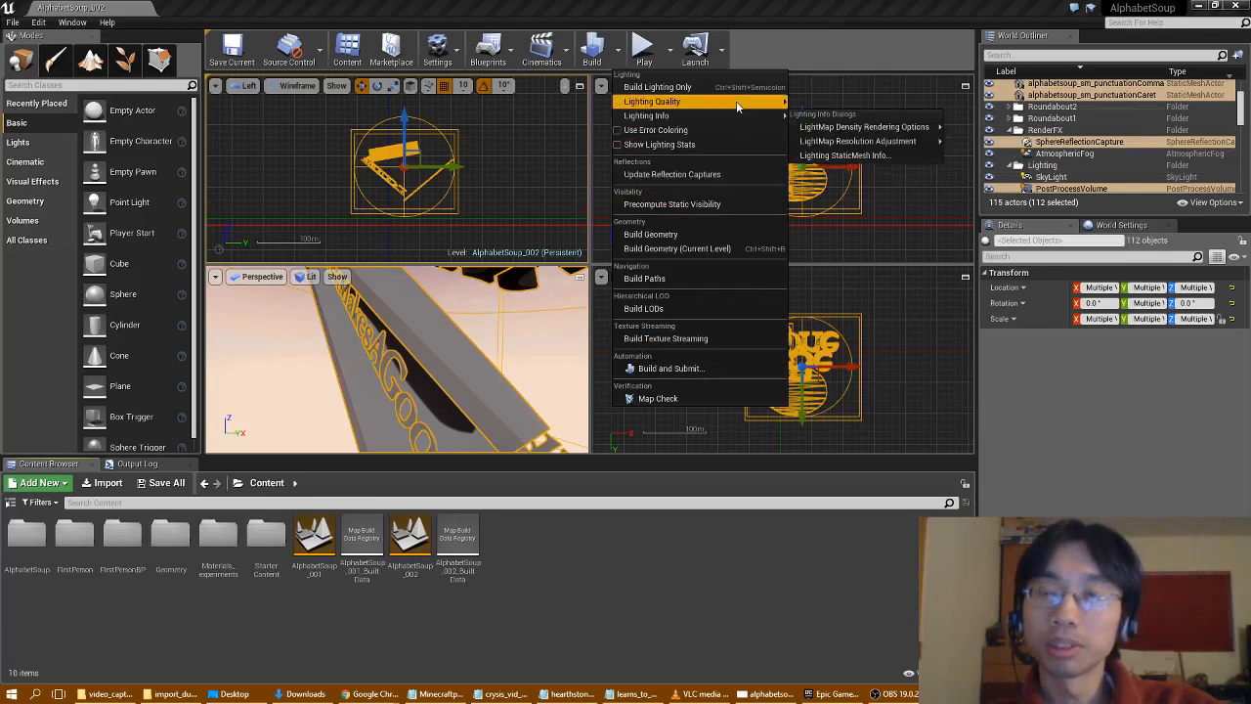
{"action": "mouse_move", "coordinate": [739, 105]}
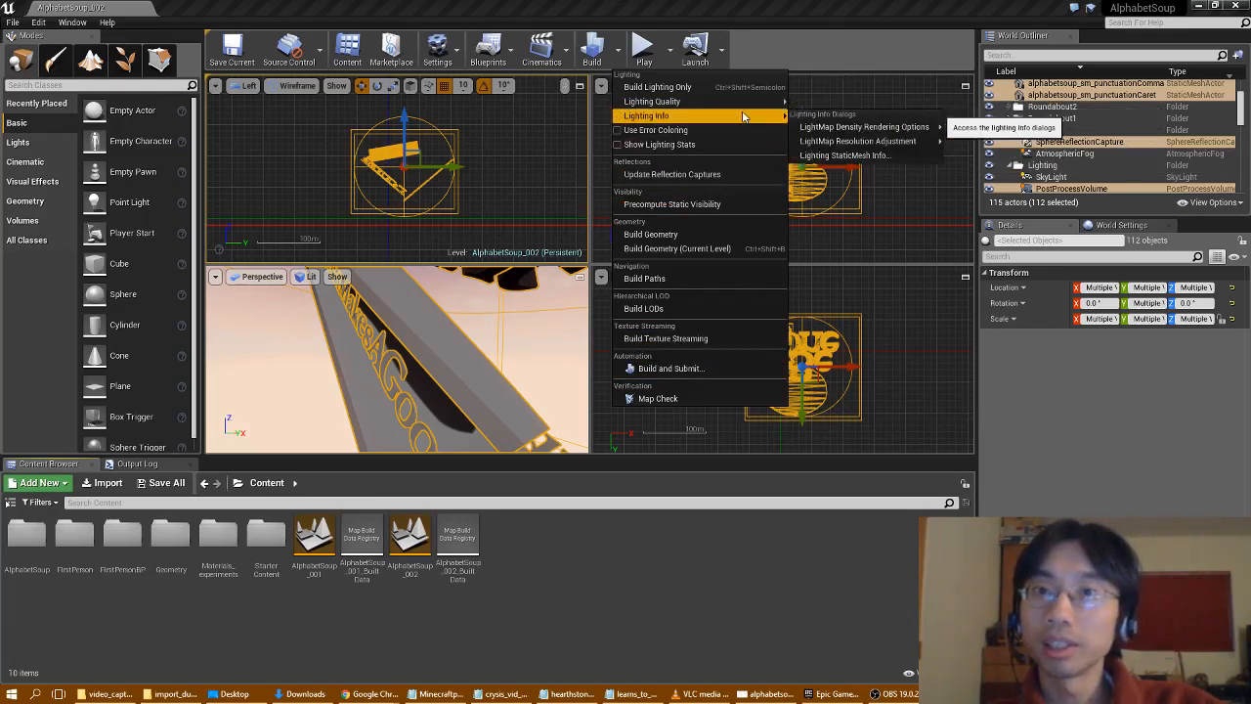
{"action": "mouse_move", "coordinate": [847, 130]}
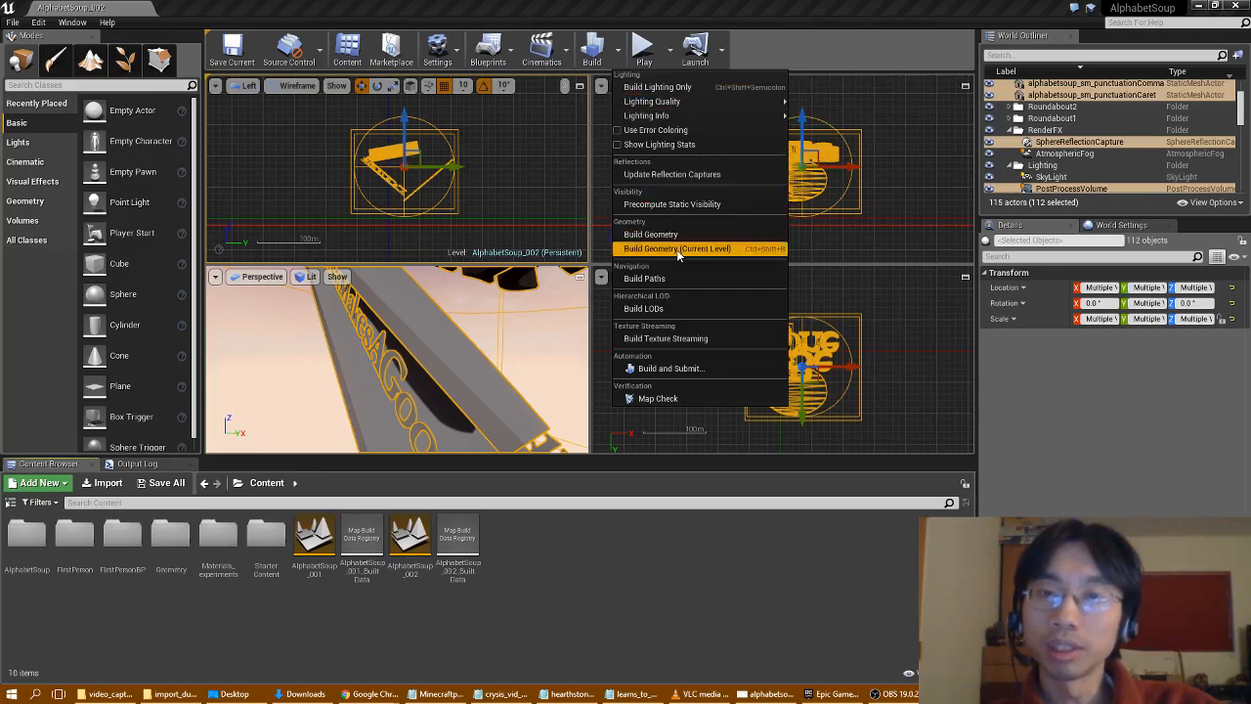
{"action": "left_click", "coordinate": [720, 57]}
{"action": "left_click", "coordinate": [720, 59]}
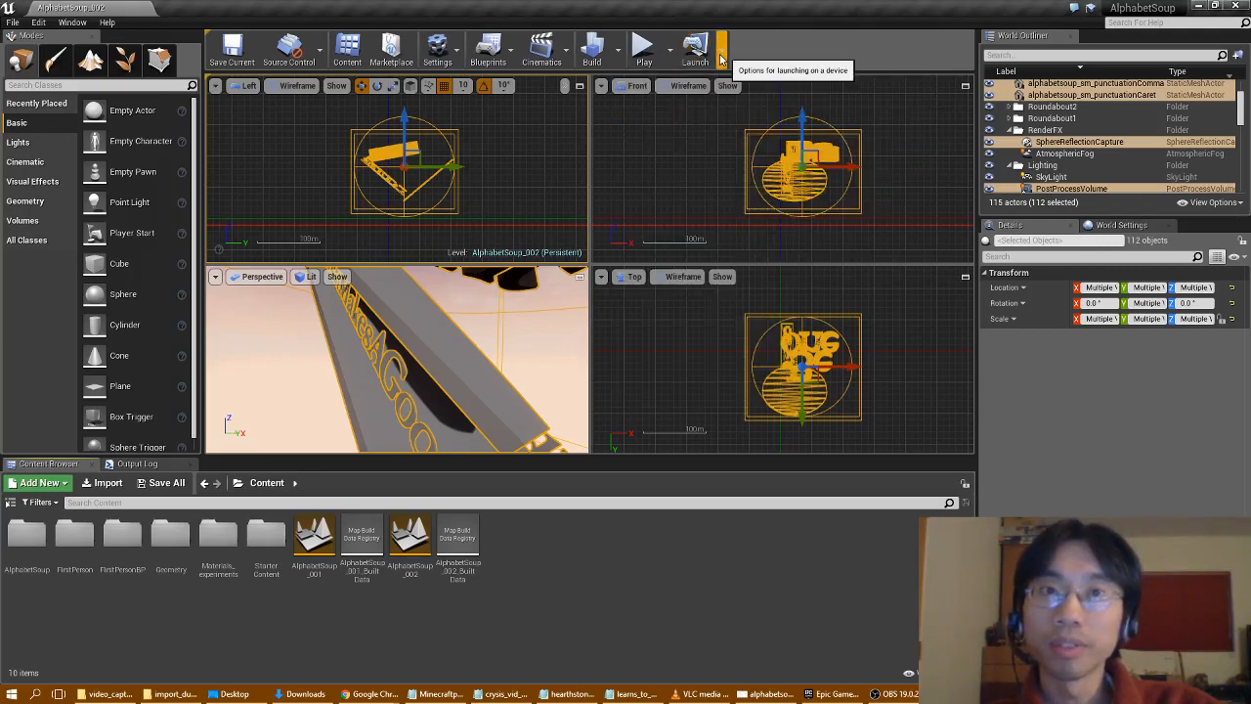
{"action": "left_click", "coordinate": [511, 61]}
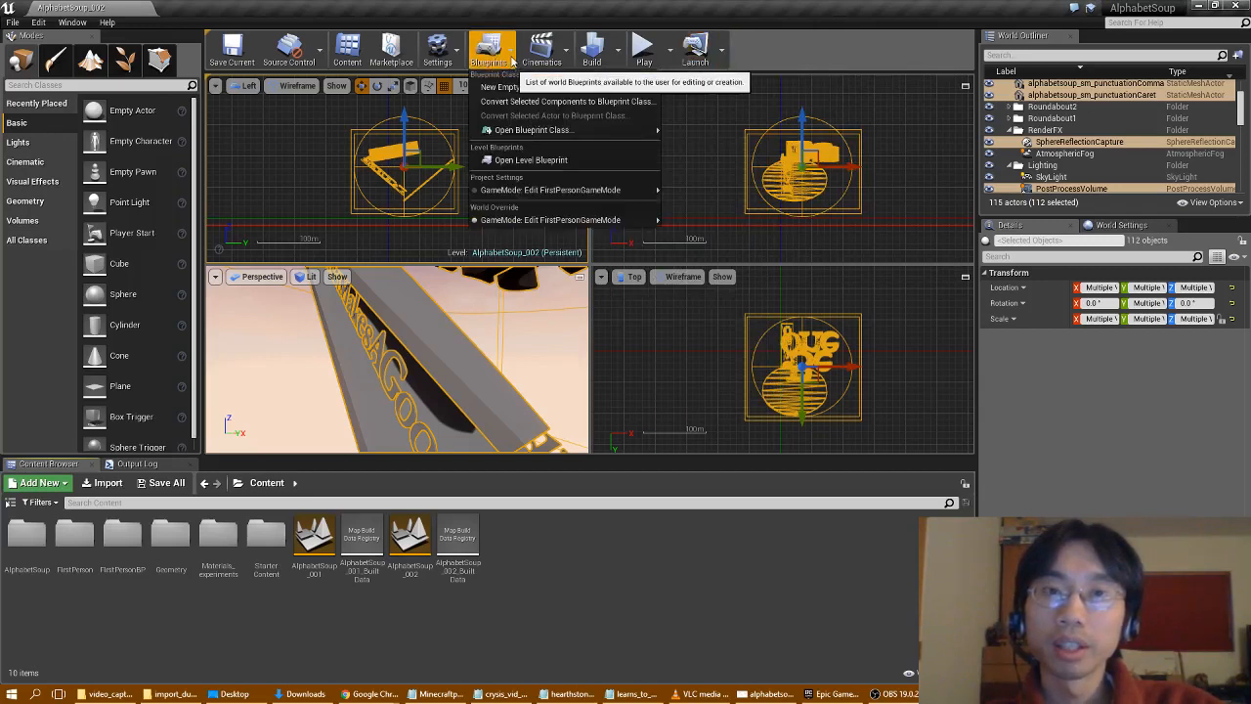
{"action": "left_click", "coordinate": [512, 60]}
{"action": "left_click", "coordinate": [570, 61]}
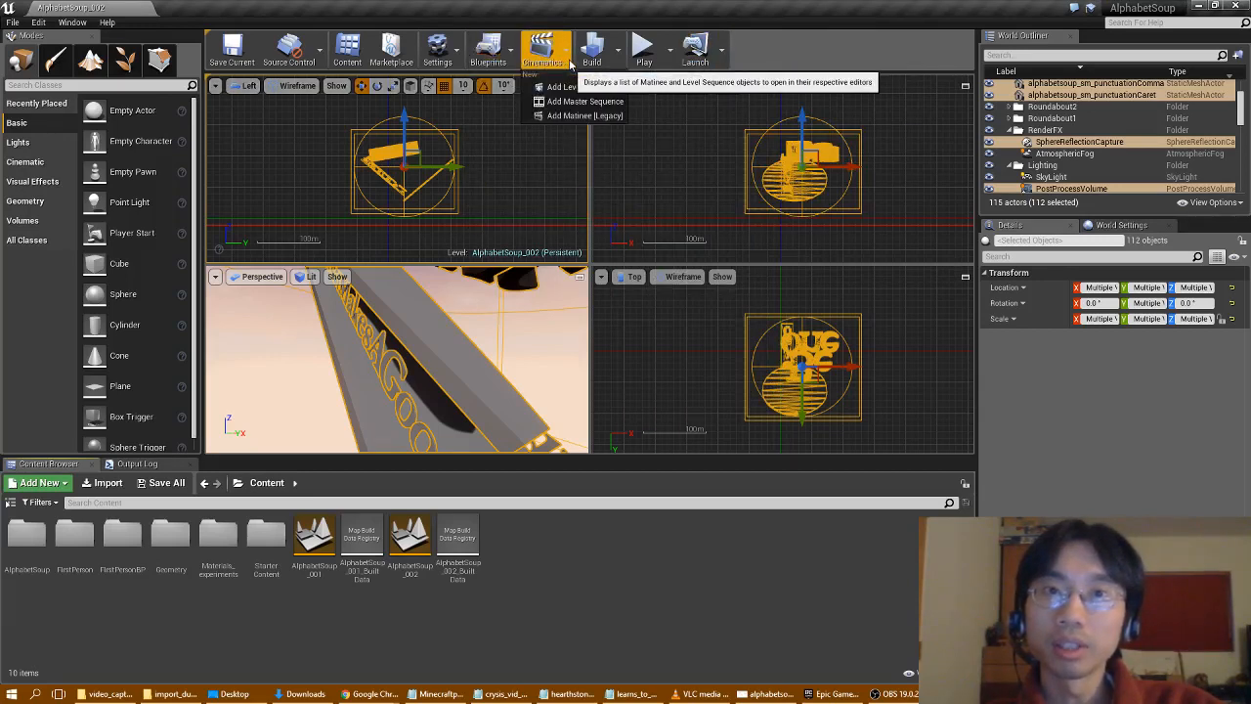
{"action": "left_click", "coordinate": [570, 62]}
{"action": "left_click", "coordinate": [320, 52]}
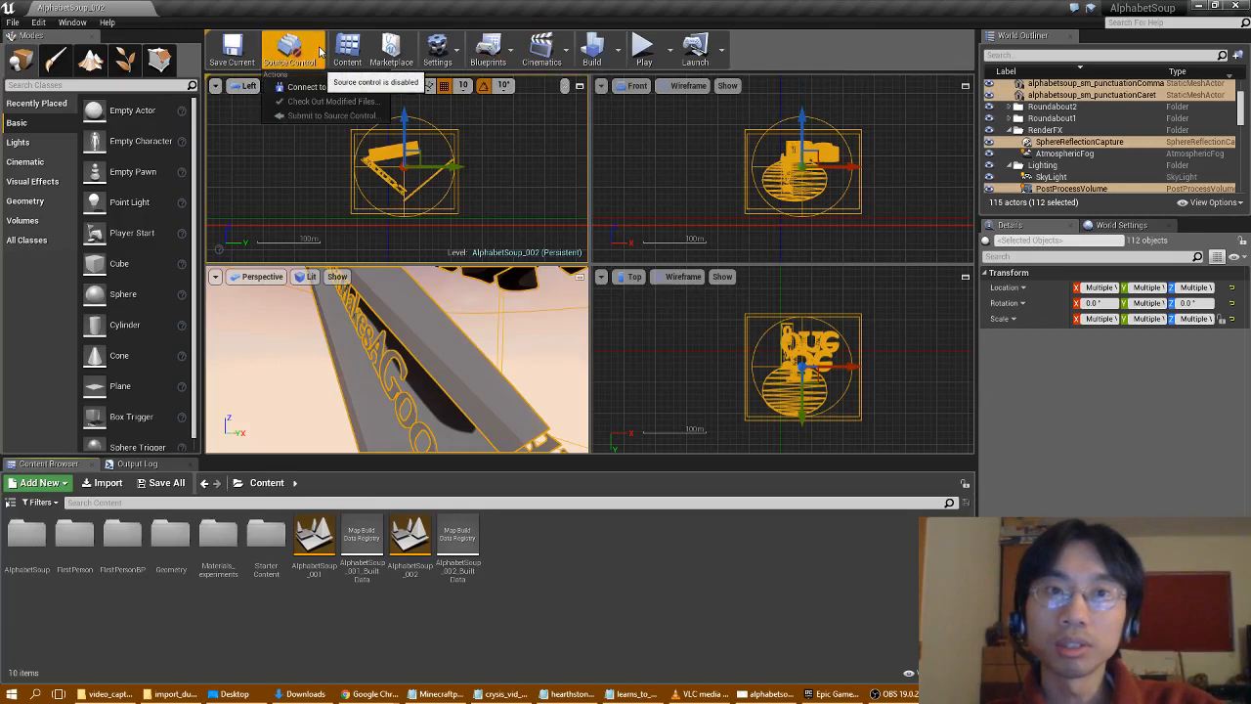
{"action": "left_click", "coordinate": [321, 55]}
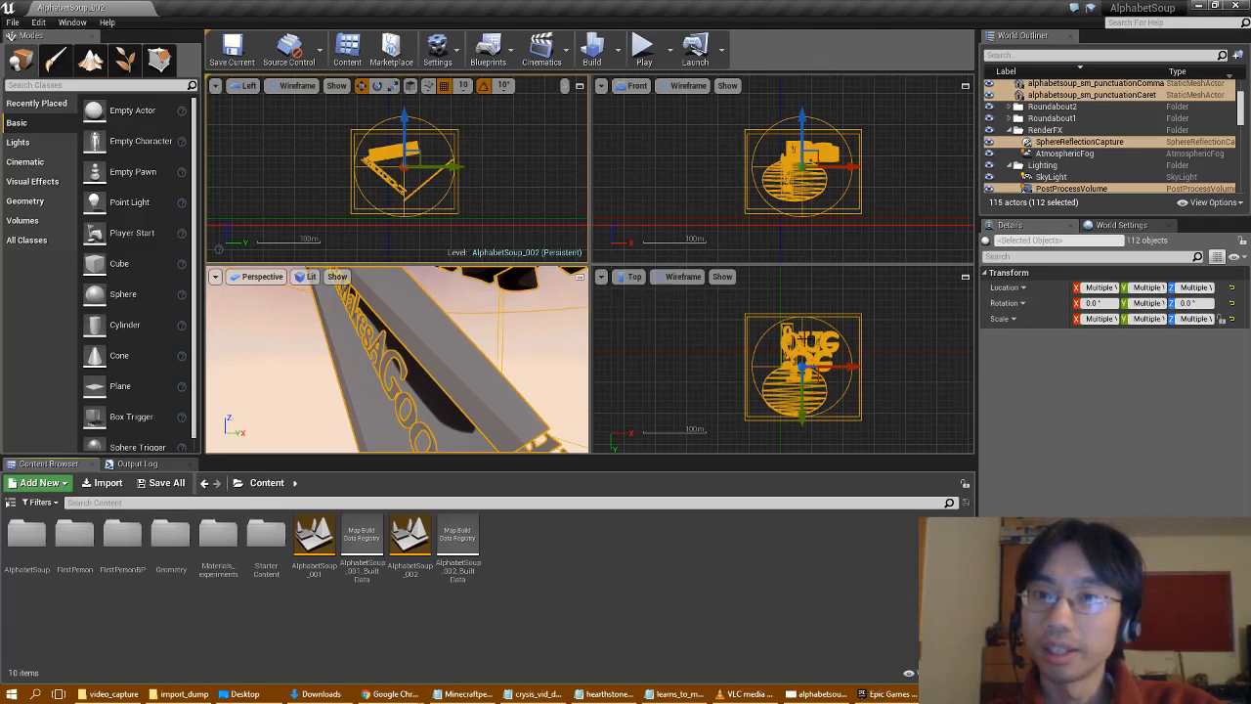
- Clear the actor selection, open the World Settings, and locate the GameMode Override asset among the project content
{"action": "left_click", "coordinate": [681, 324]}
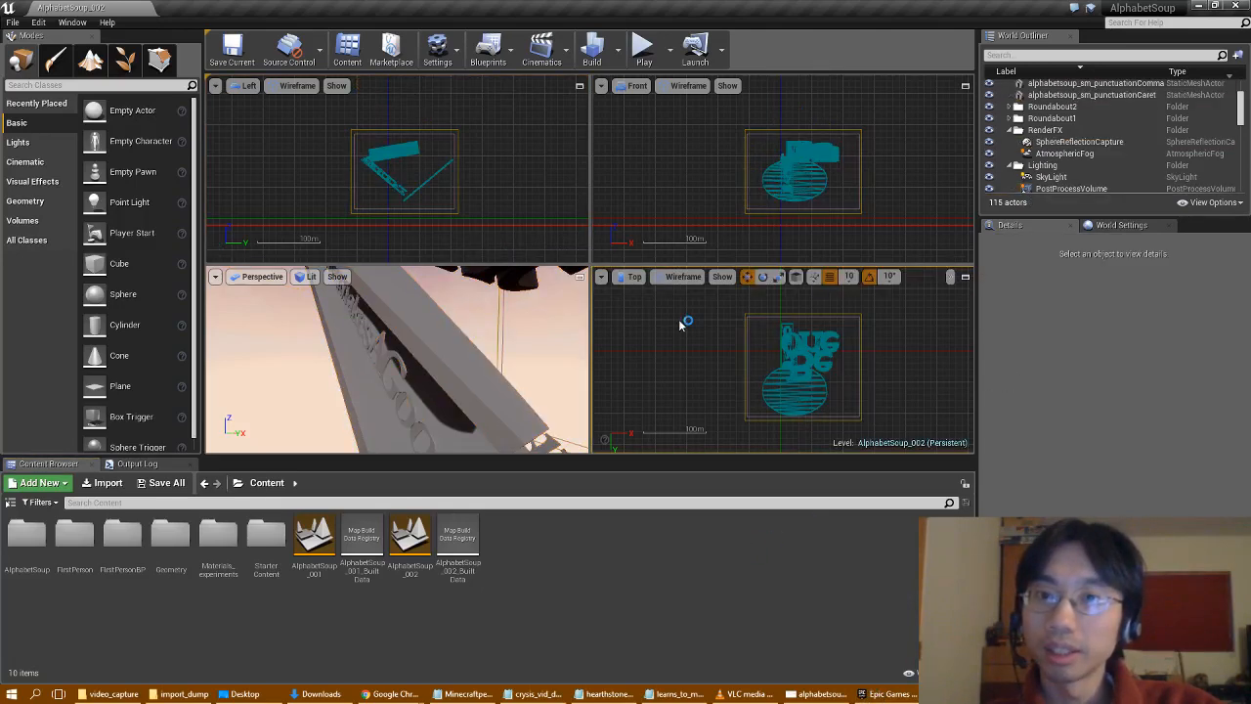
{"action": "left_click", "coordinate": [1102, 227]}
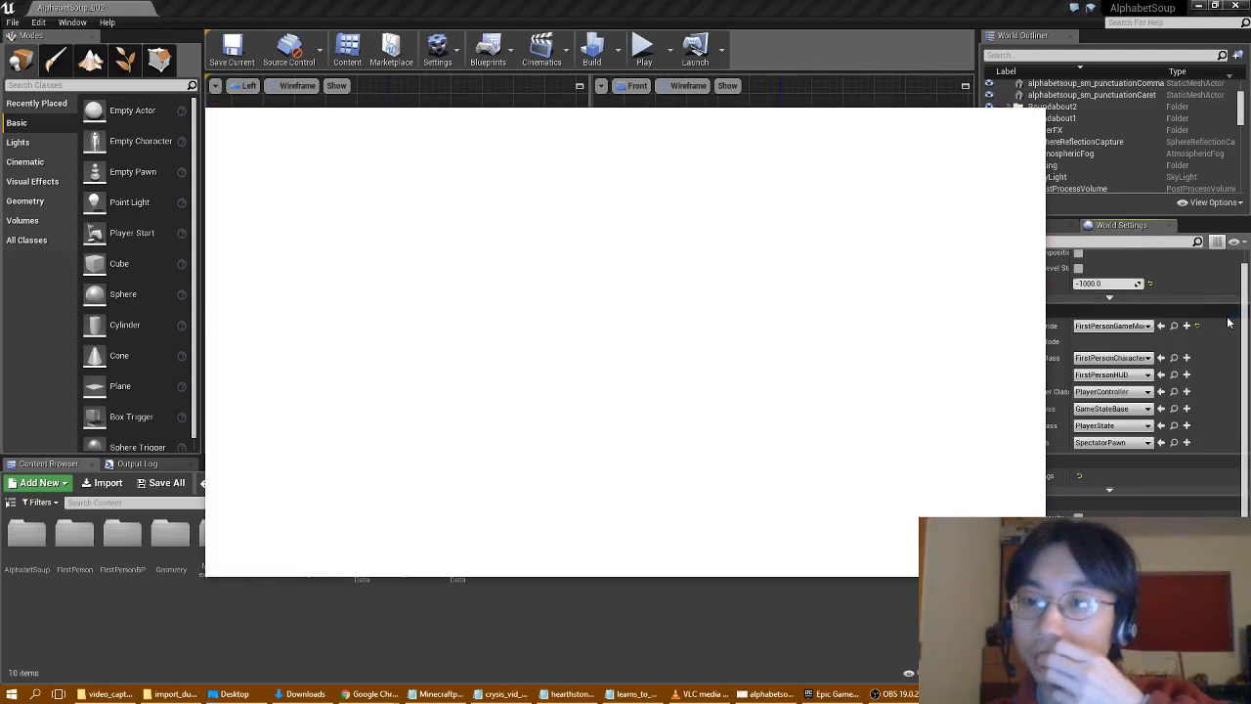
{"action": "left_click_drag", "start_coordinate": [1244, 333], "coordinate": [1248, 323]}
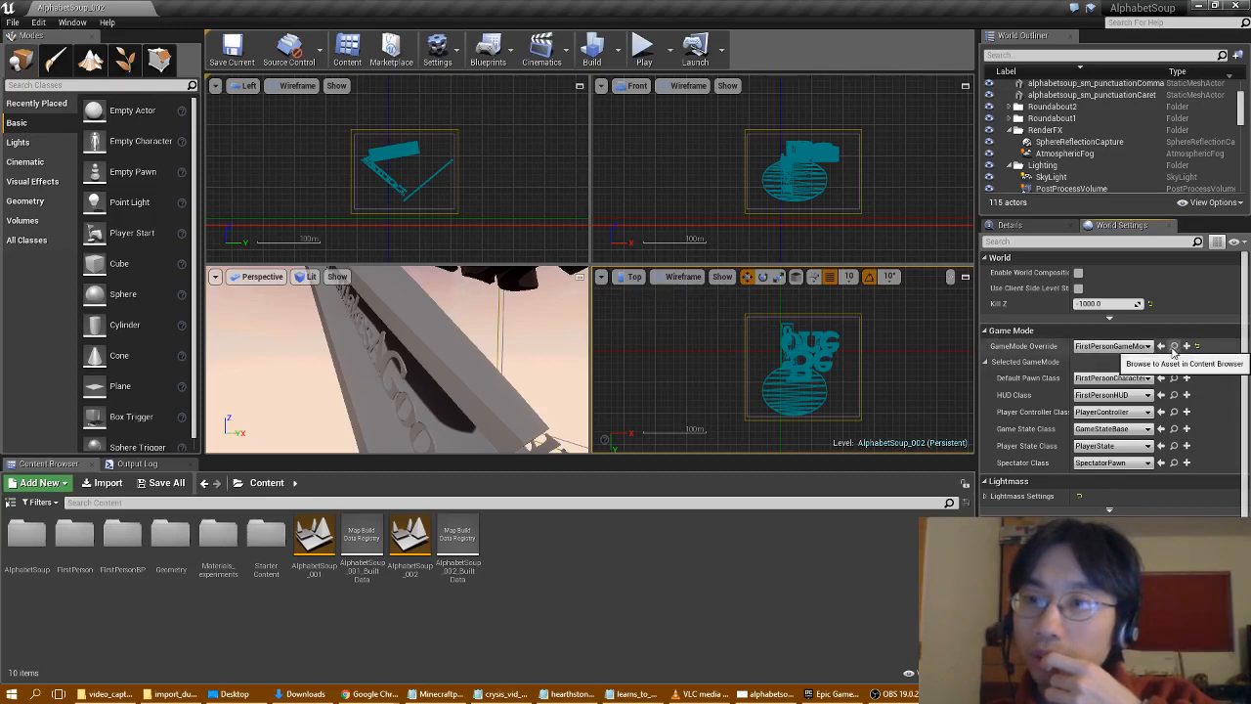
{"action": "left_click", "coordinate": [1174, 346]}
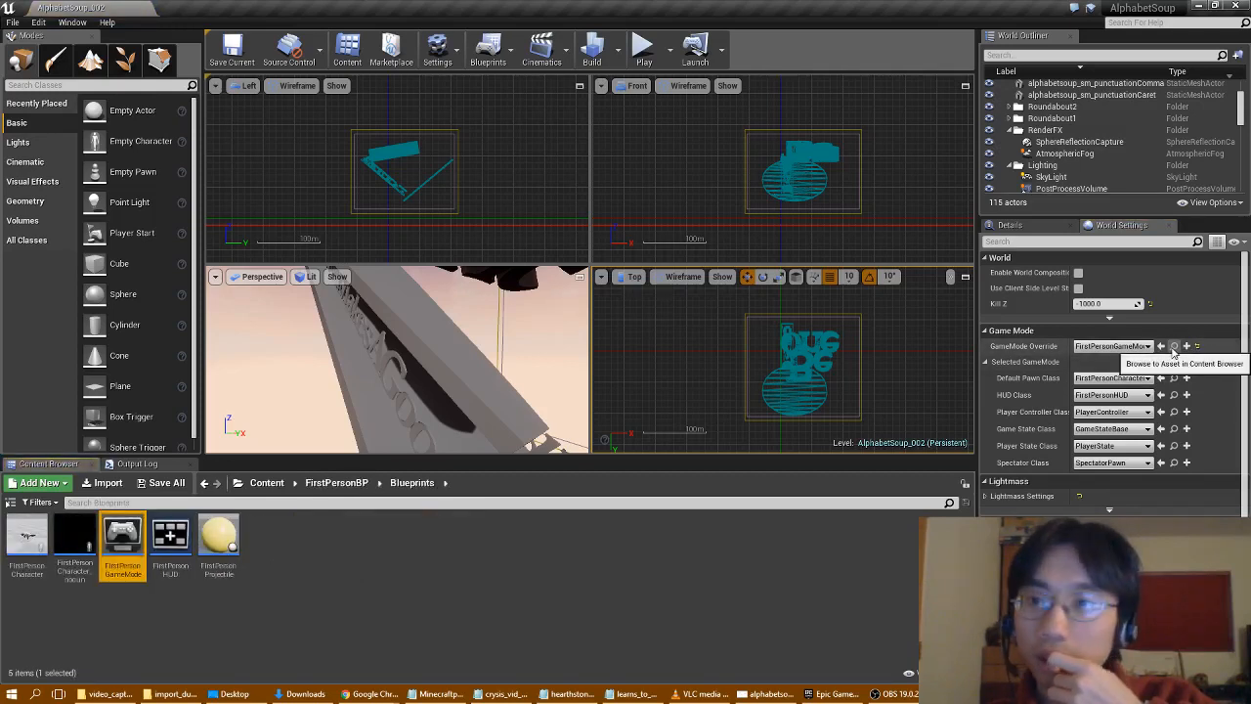
- Pick FirstPersonGameMode as the GameMode Override again, try resetting the override to None, and undo the reset
{"action": "left_click", "coordinate": [1148, 347]}
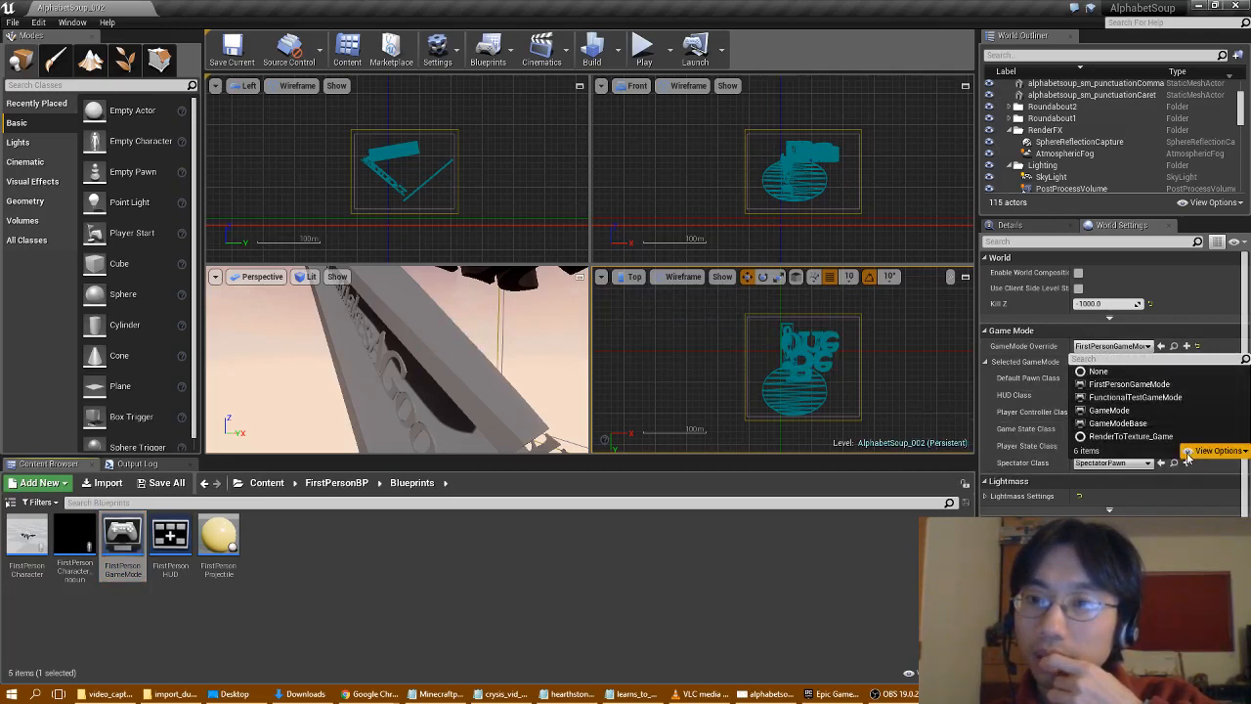
{"action": "left_click", "coordinate": [1202, 385]}
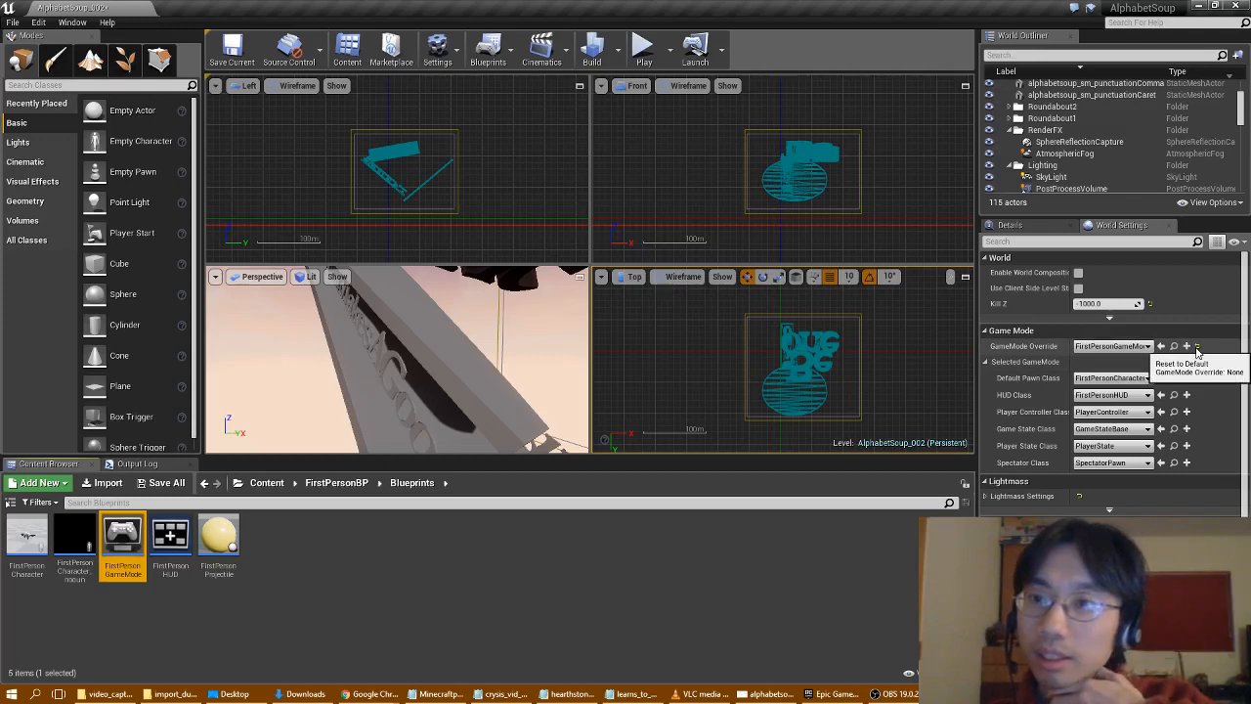
{"action": "left_click", "coordinate": [1196, 347]}
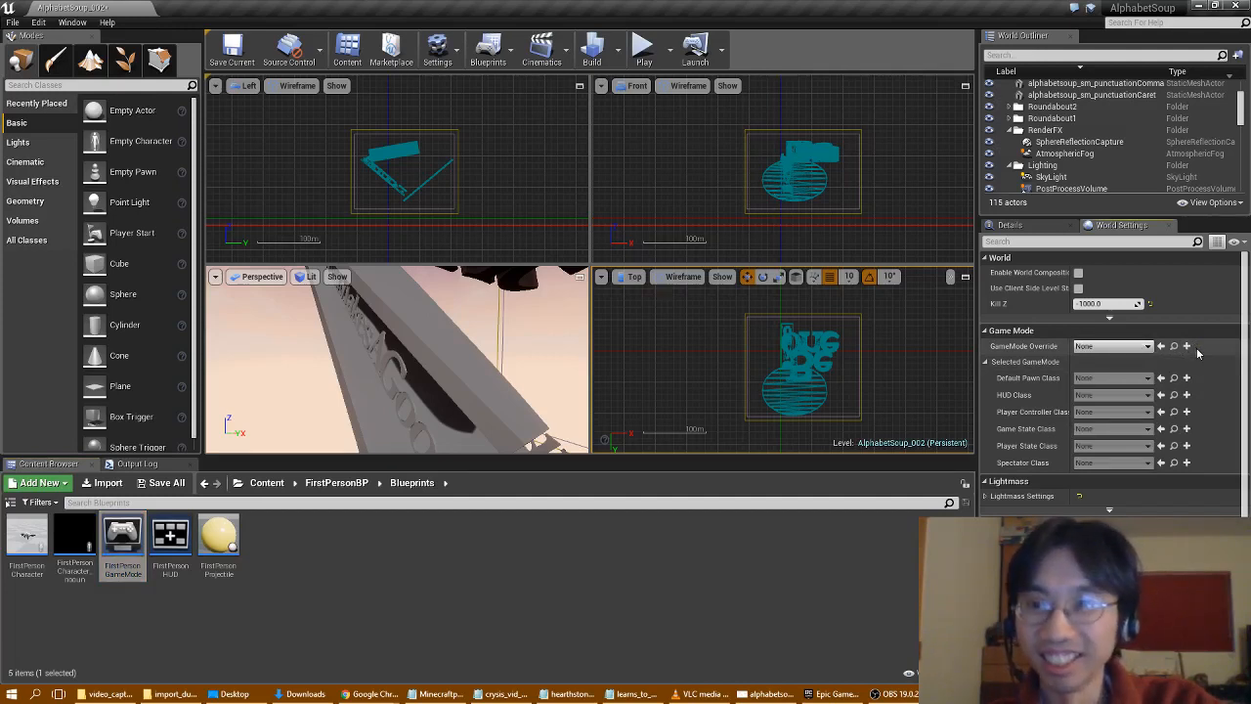
{"action": "key", "text": "ctrl+z"}
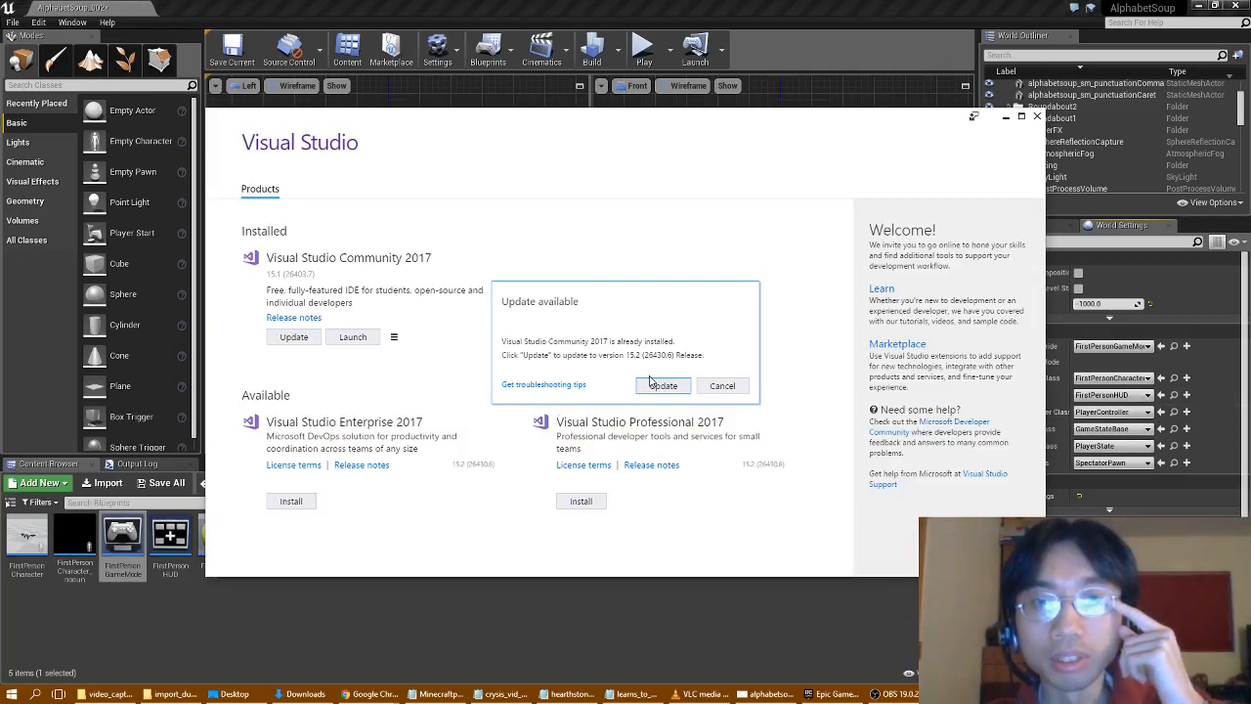
- Start the update of Visual Studio Community 2017 to version 15.2 (26430.6) and return to the level editor
{"action": "left_click", "coordinate": [664, 385]}
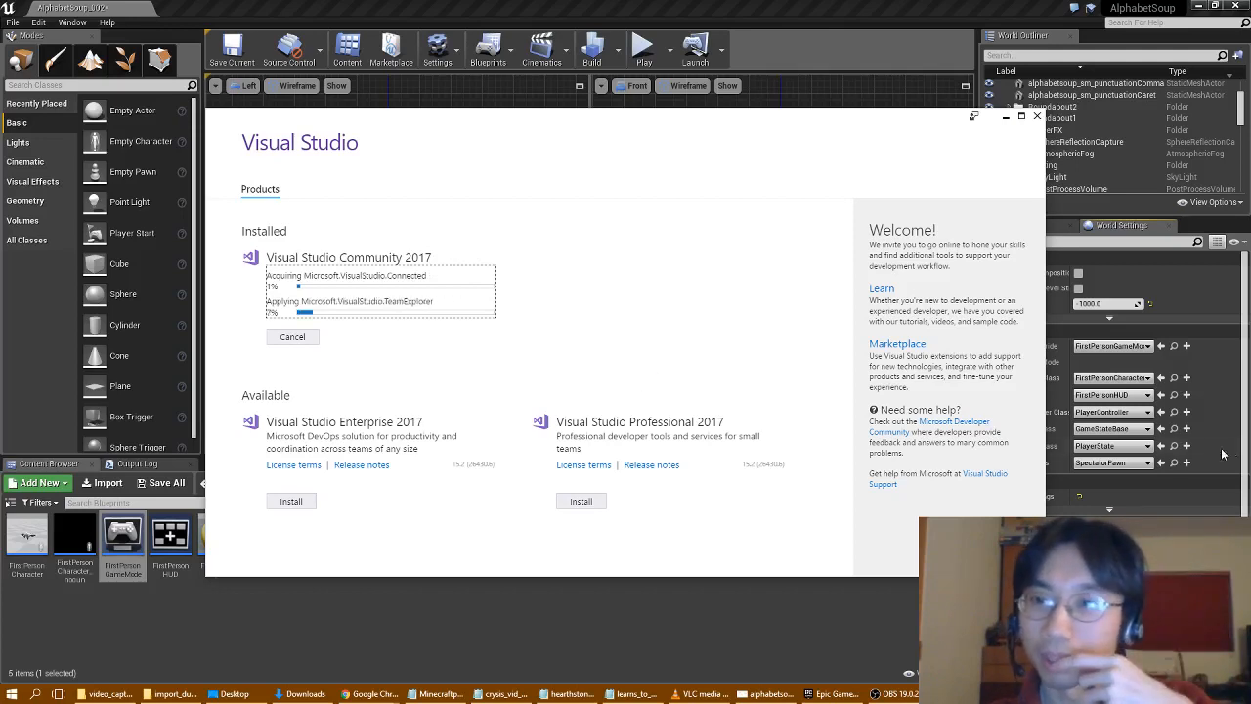
{"action": "left_click_drag", "start_coordinate": [1244, 444], "coordinate": [1218, 407]}
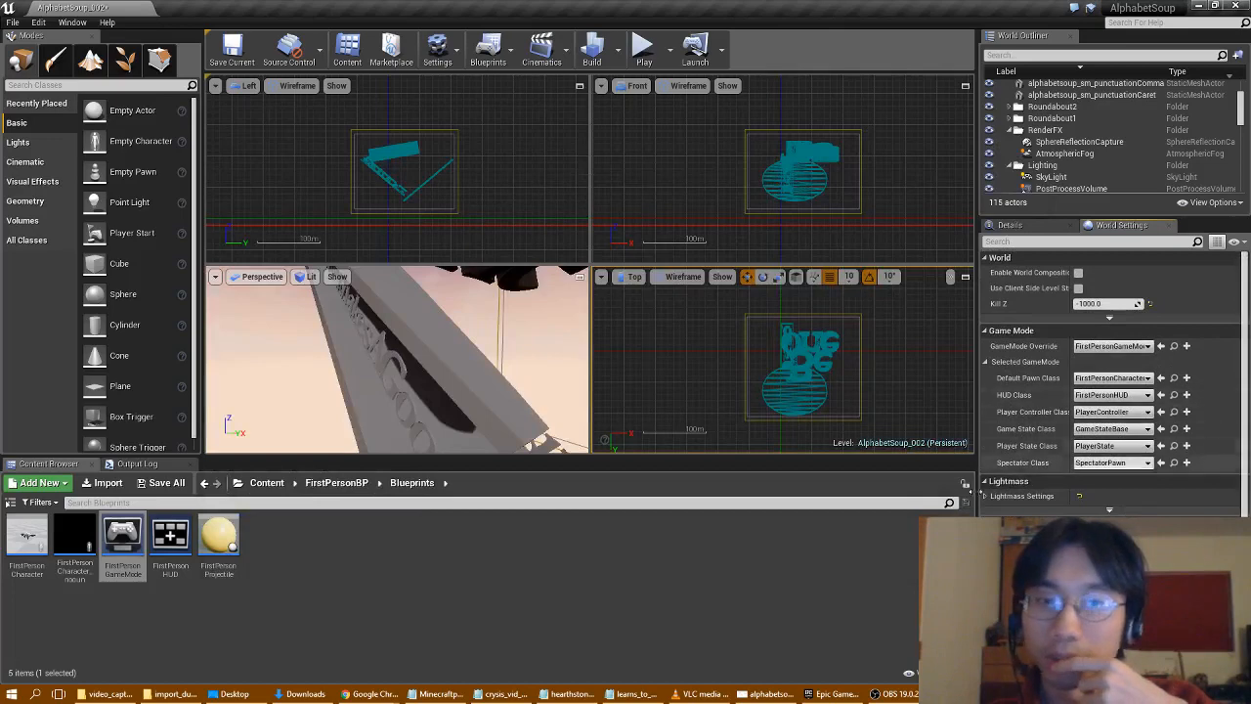
- Open the output log and examine its toolchain, staging, cooking and launch messages for AlphabetSoup_002
{"action": "left_click", "coordinate": [137, 464]}
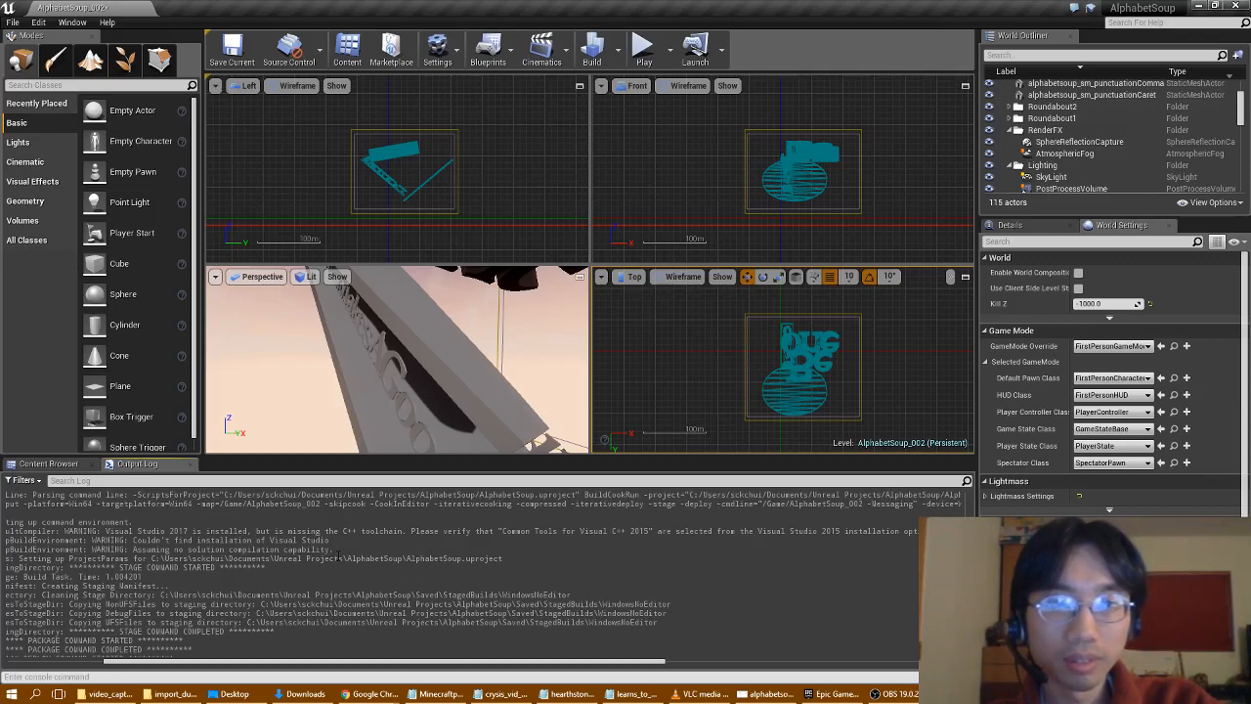
{"action": "left_click_drag", "start_coordinate": [342, 662], "coordinate": [223, 675]}
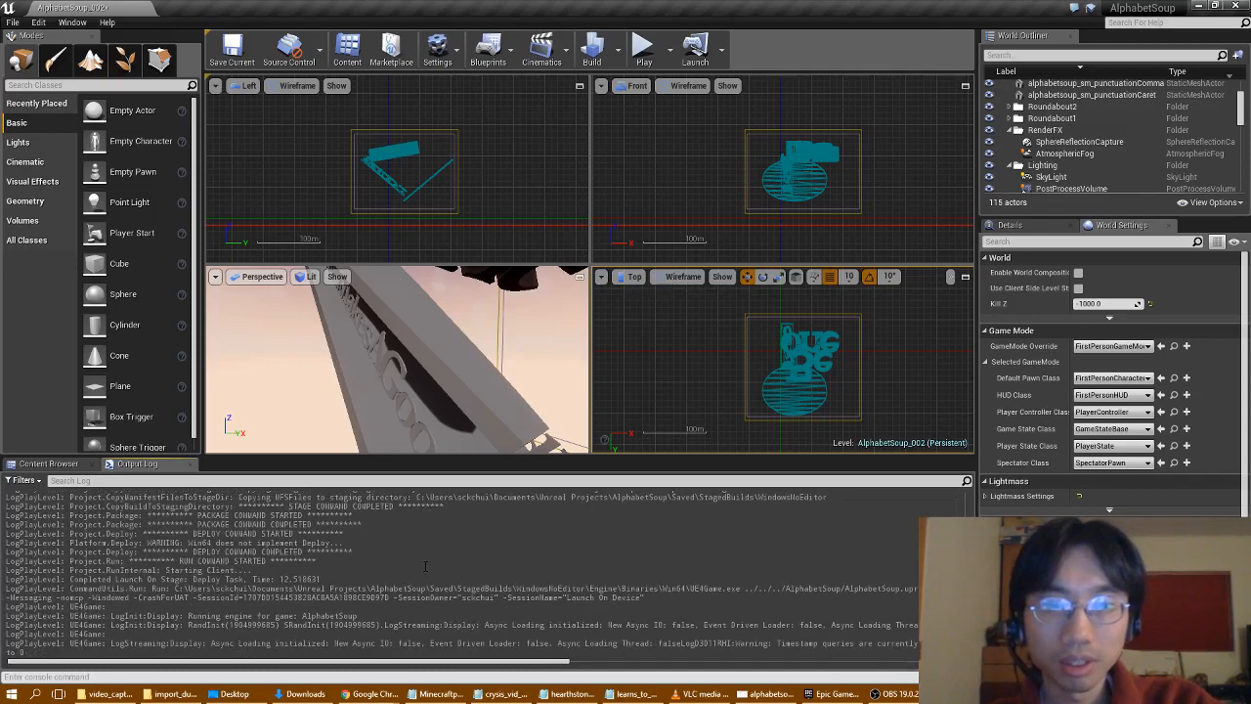
{"action": "scroll", "coordinate": [425, 566], "scroll_direction": "up", "scroll_amount": 6}
{"action": "scroll", "coordinate": [424, 566], "scroll_direction": "up", "scroll_amount": 10}
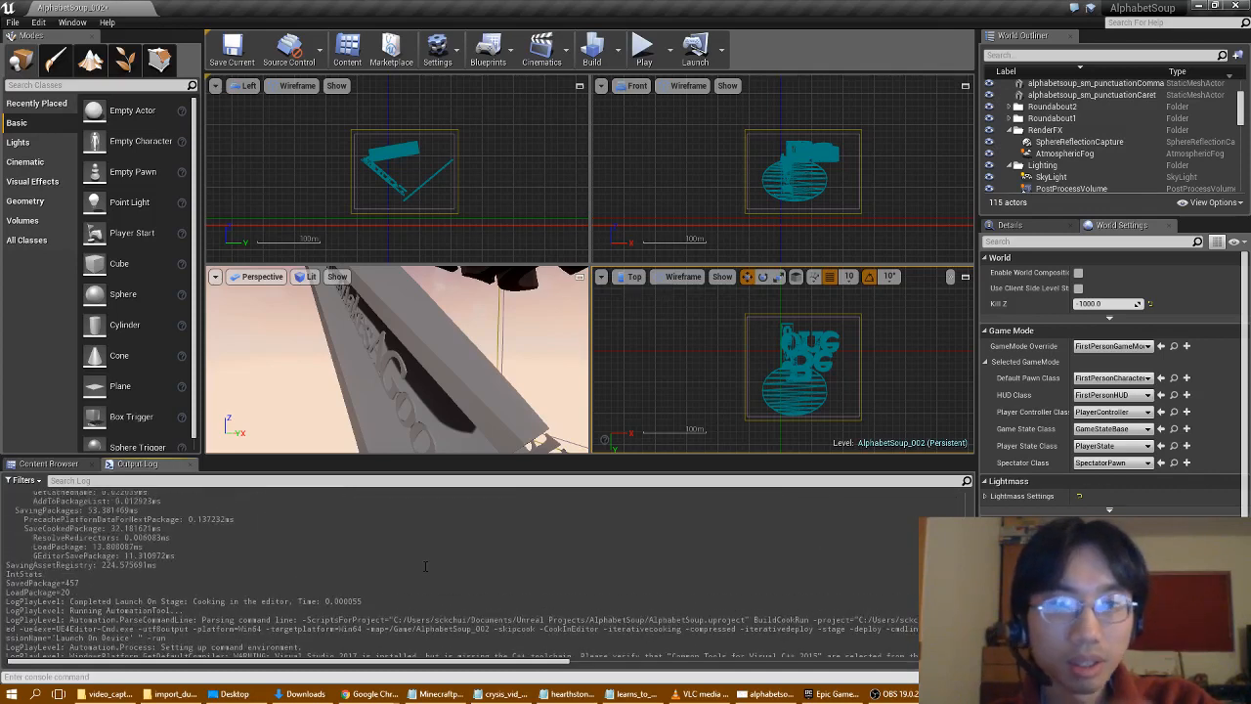
{"action": "scroll", "coordinate": [427, 569], "scroll_direction": "down", "scroll_amount": 10}
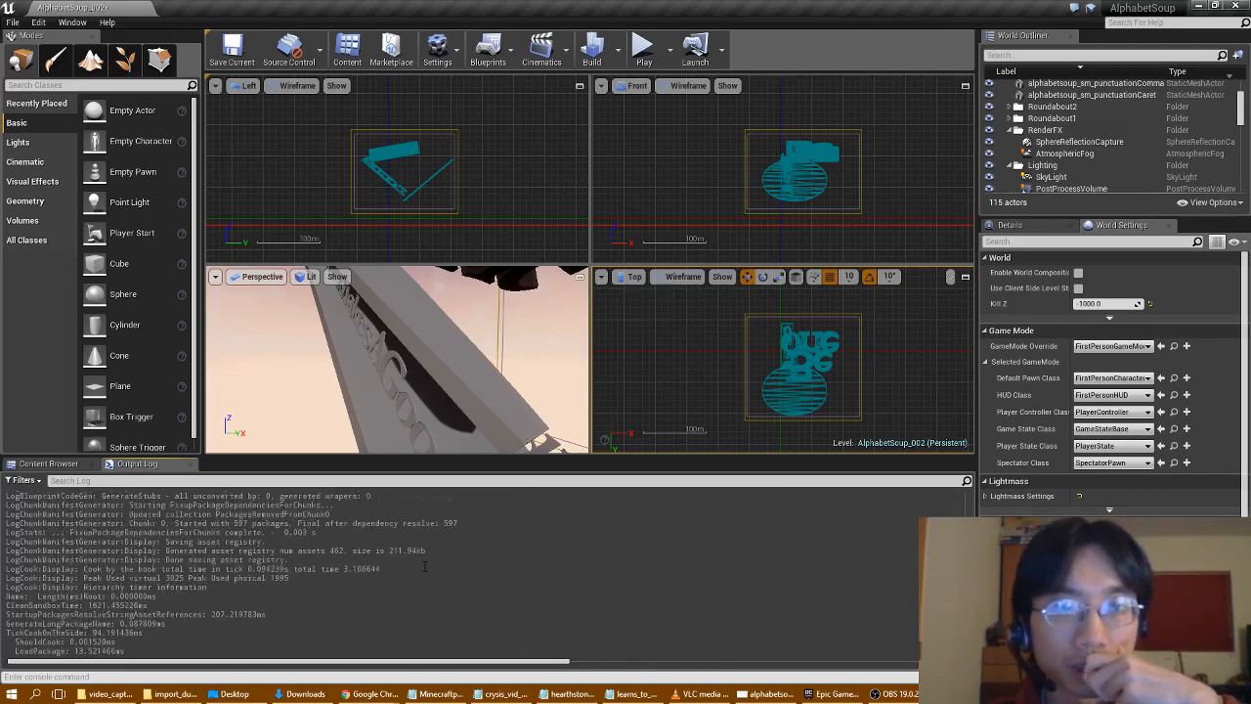
{"action": "scroll", "coordinate": [430, 575], "scroll_direction": "up", "scroll_amount": 6}
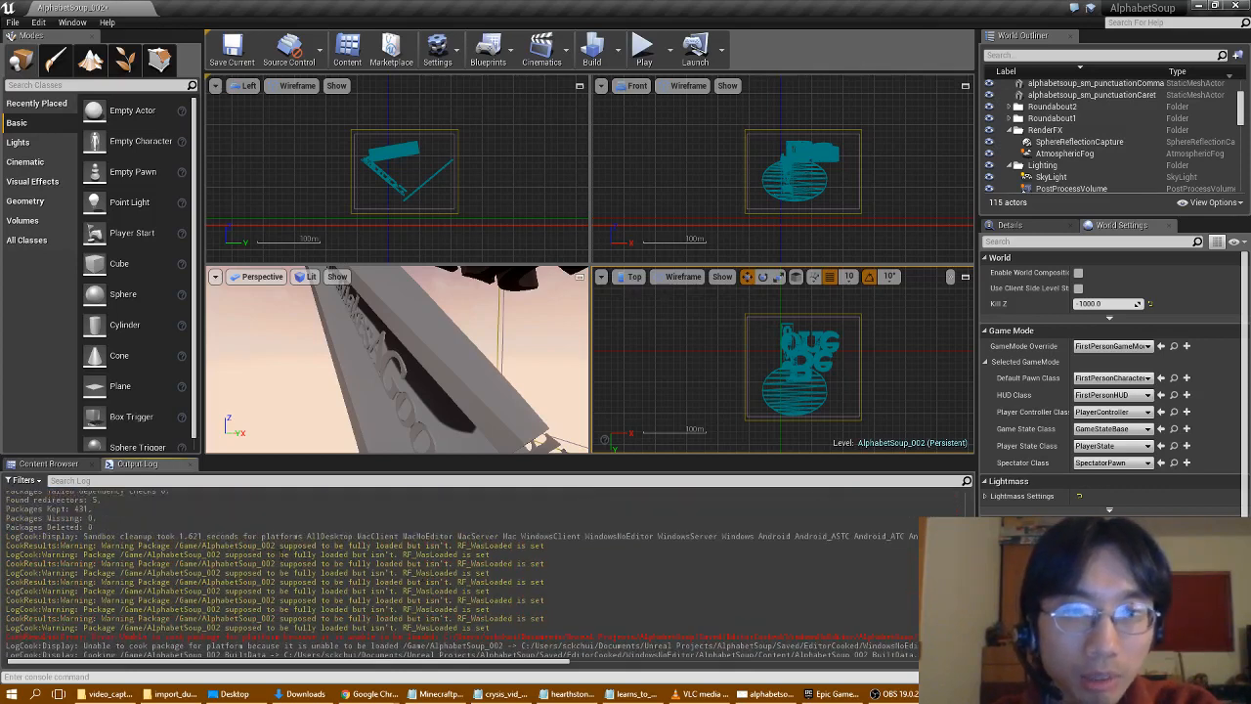
{"action": "scroll", "coordinate": [895, 655], "scroll_direction": "up", "scroll_amount": 10}
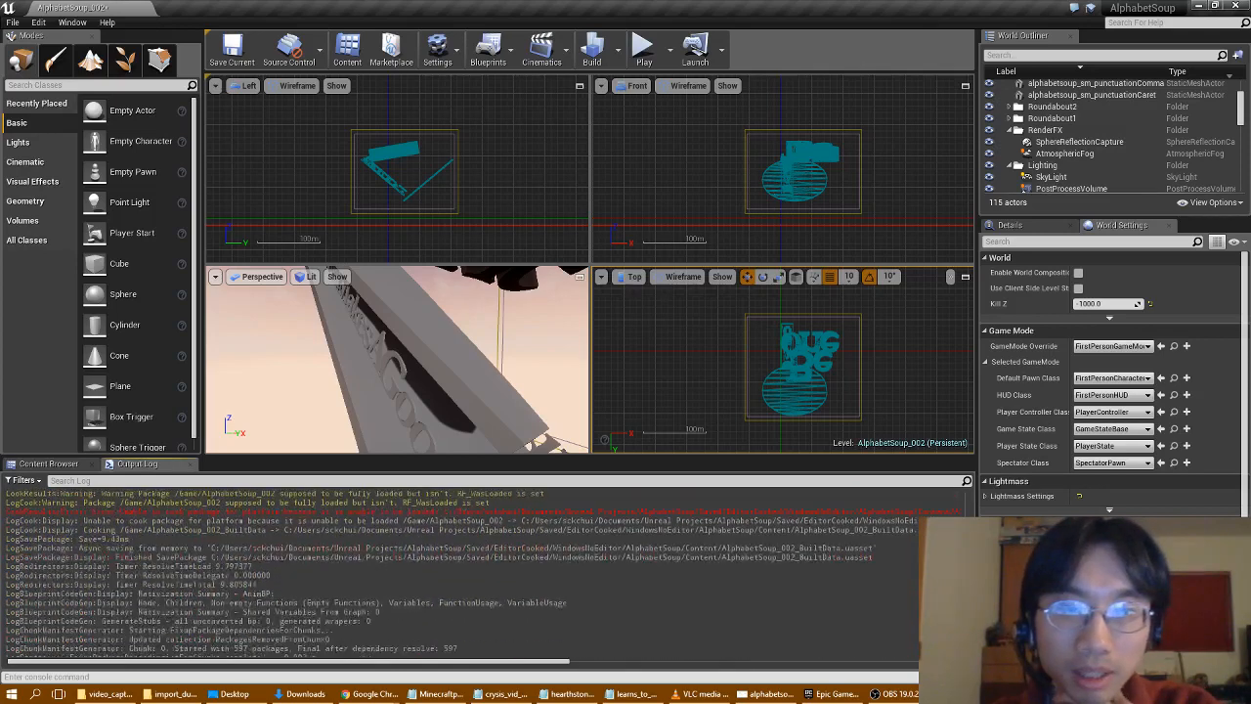
{"action": "scroll", "coordinate": [894, 656], "scroll_direction": "up", "scroll_amount": 10}
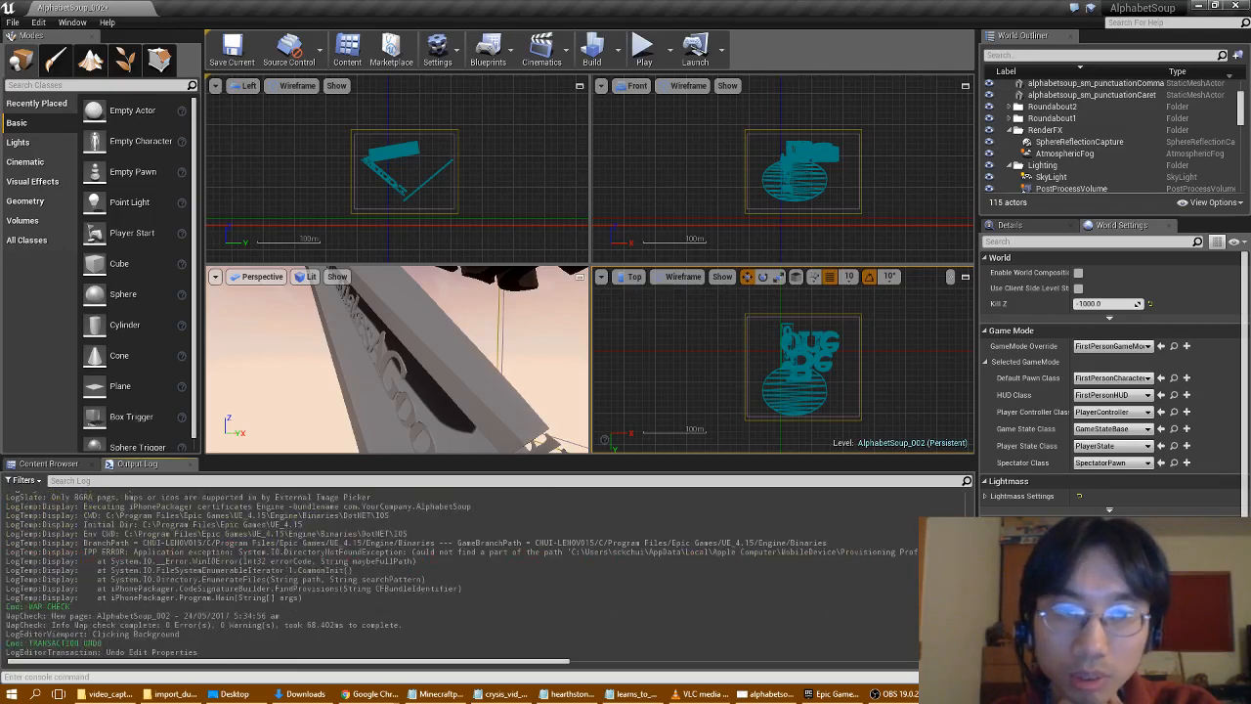
{"action": "scroll", "coordinate": [217, 632], "scroll_direction": "up", "scroll_amount": 7}
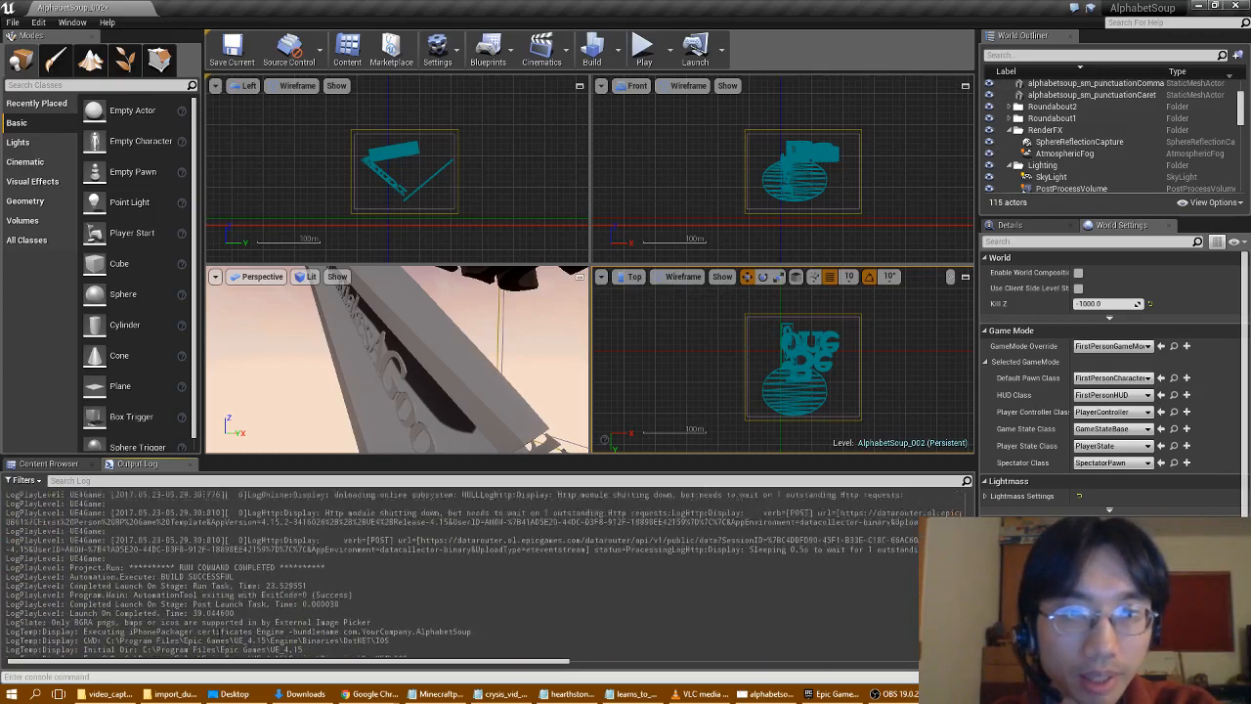
- Reread the log's cook warnings and errors for AlphabetSoup_002, the save entries before them, and the most recent entries
{"action": "scroll", "coordinate": [217, 633], "scroll_direction": "down", "scroll_amount": 10}
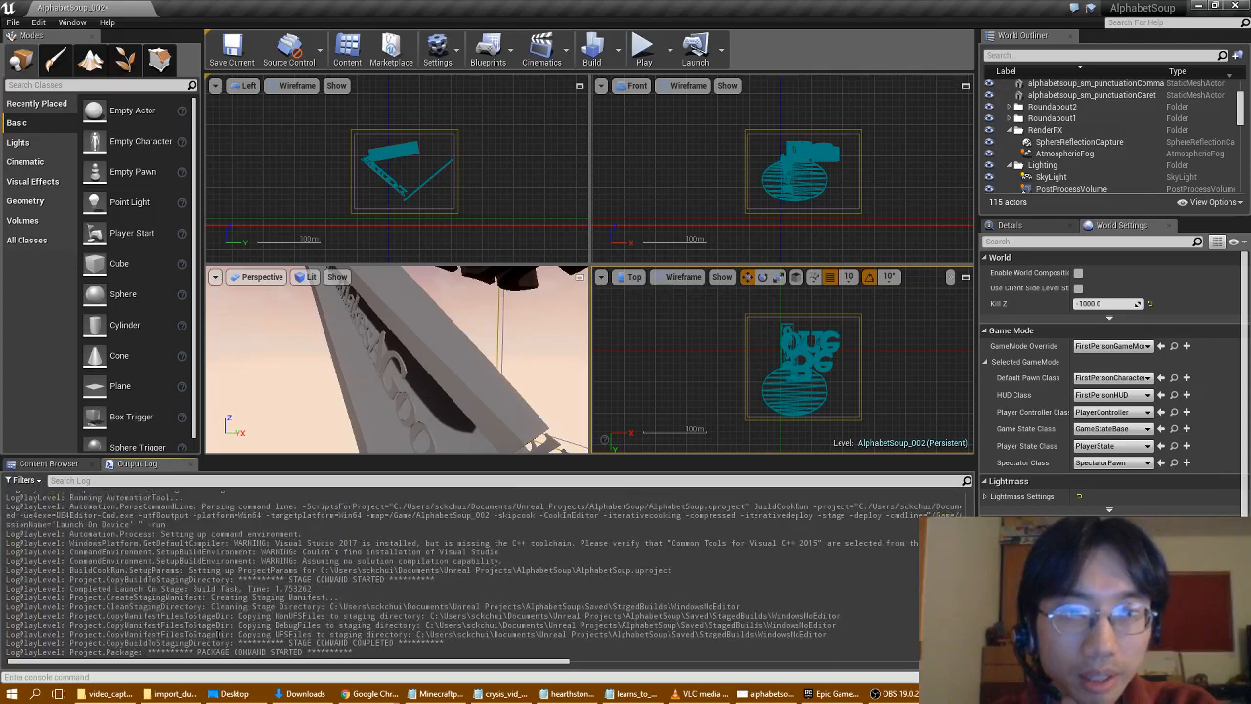
{"action": "scroll", "coordinate": [217, 632], "scroll_direction": "down", "scroll_amount": 10}
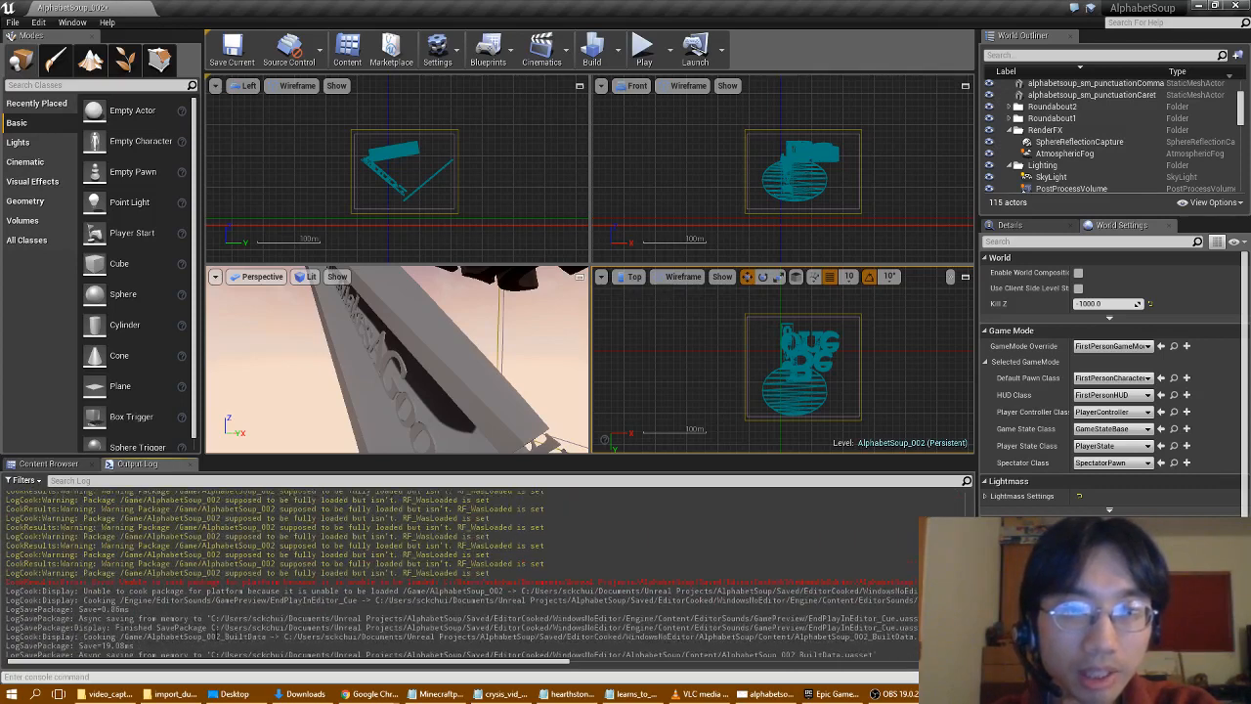
{"action": "scroll", "coordinate": [380, 611], "scroll_direction": "down", "scroll_amount": 6}
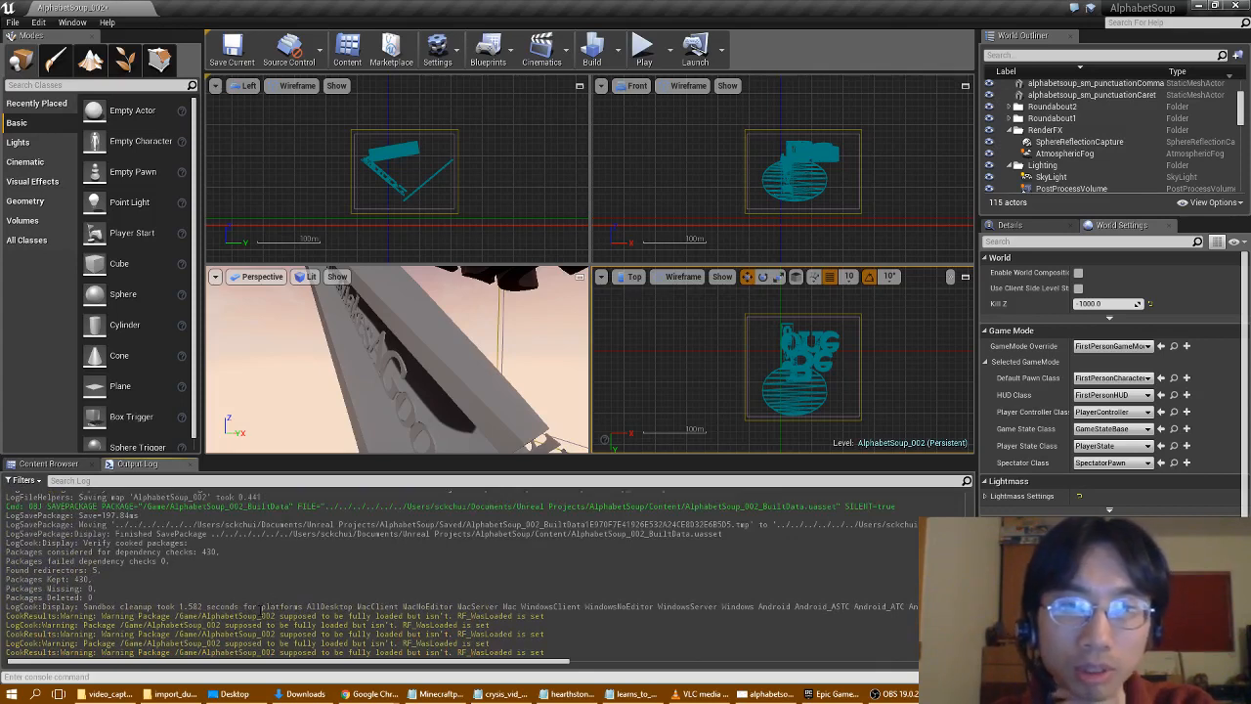
{"action": "scroll", "coordinate": [259, 611], "scroll_direction": "up", "scroll_amount": 3}
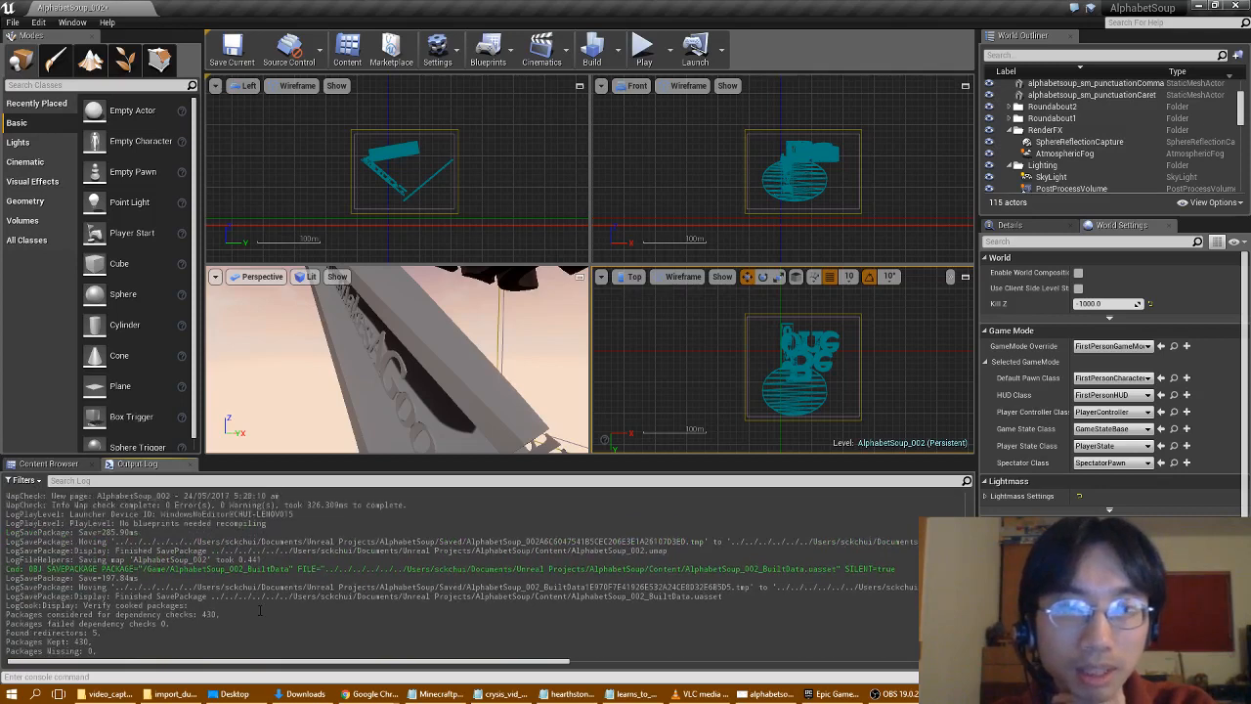
{"action": "scroll", "coordinate": [259, 611], "scroll_direction": "up", "scroll_amount": 1}
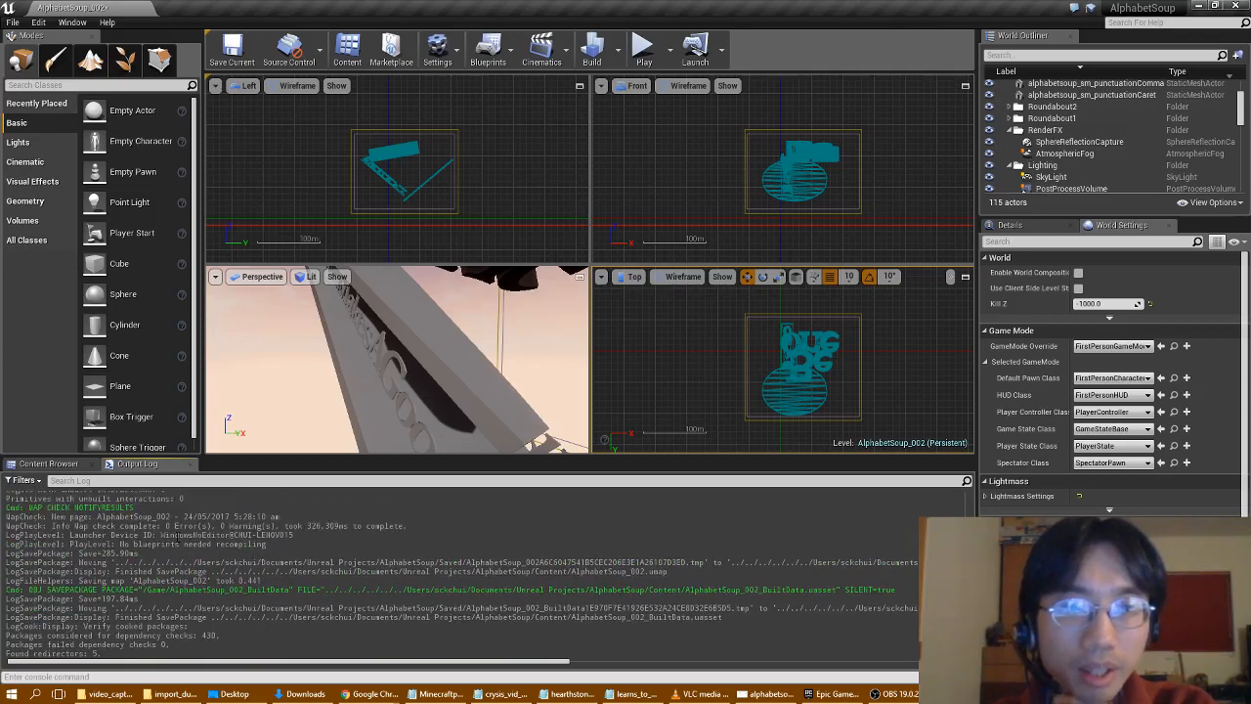
{"action": "scroll", "coordinate": [177, 548], "scroll_direction": "down", "scroll_amount": 10}
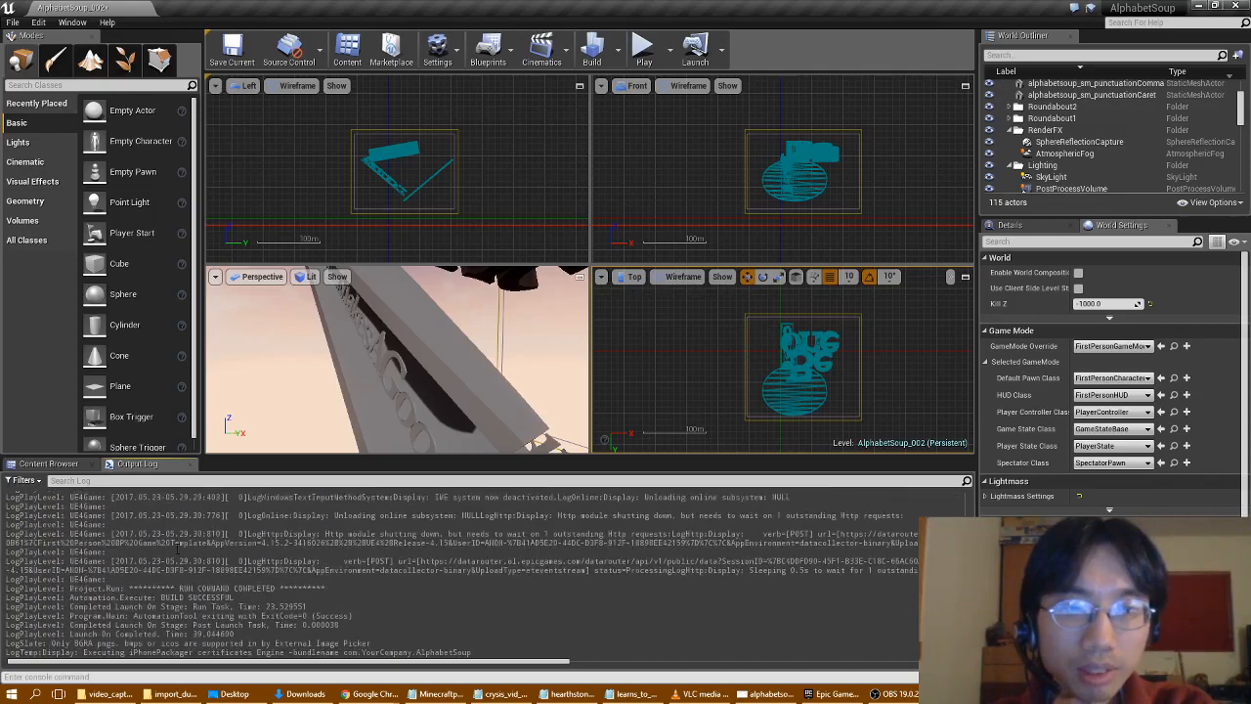
{"action": "scroll", "coordinate": [177, 550], "scroll_direction": "down", "scroll_amount": 7}
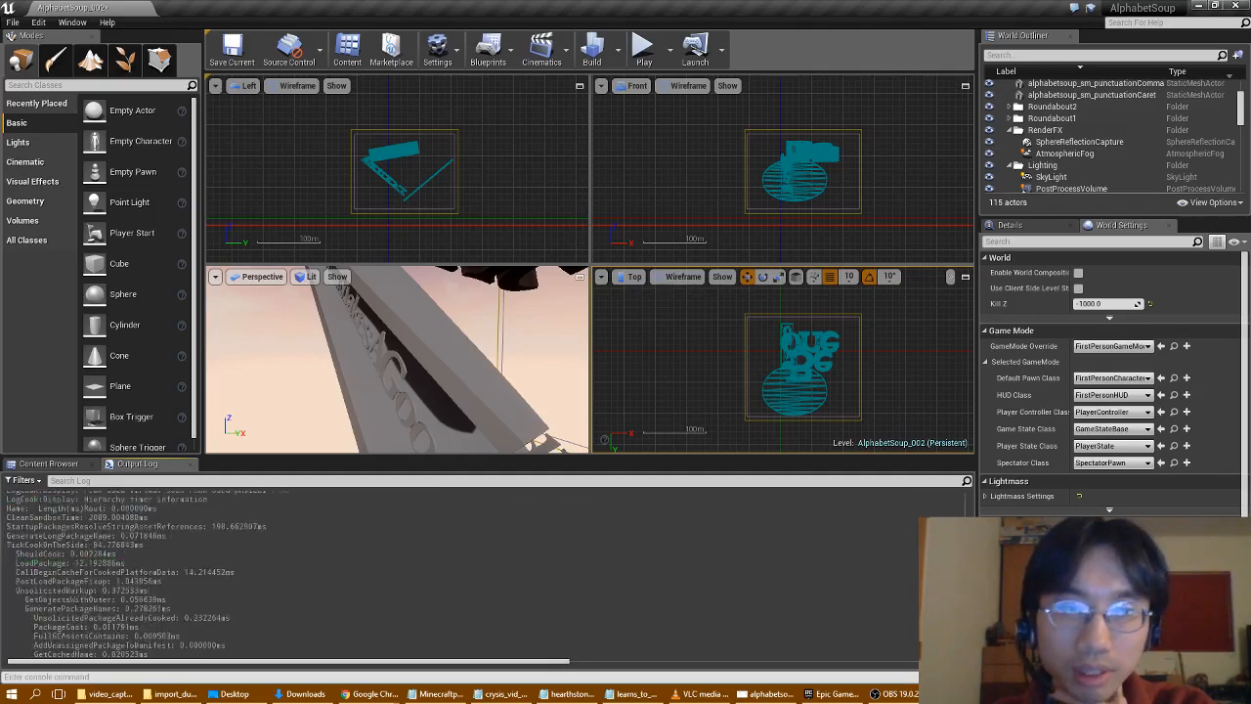
{"action": "scroll", "coordinate": [131, 641], "scroll_direction": "down", "scroll_amount": 10}
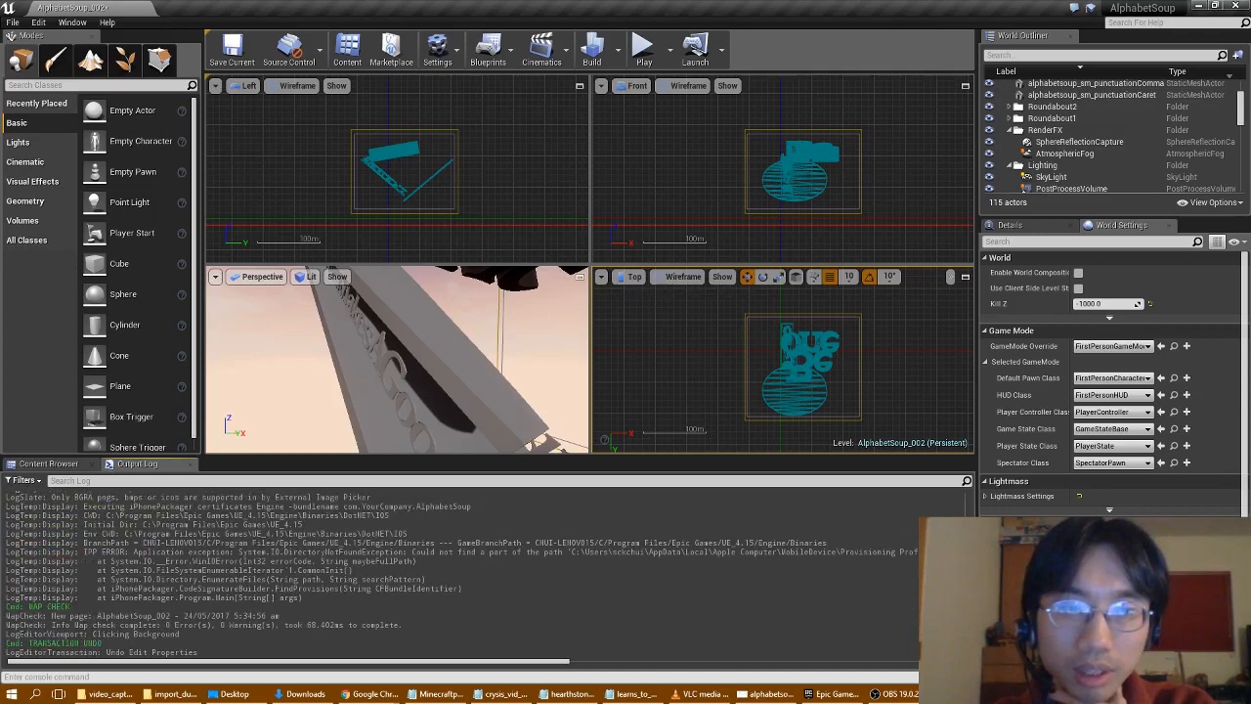
- Start launching the level, cancel at the save prompt, and build the AlphabetSoup_002 level instead
{"action": "left_click", "coordinate": [694, 61]}
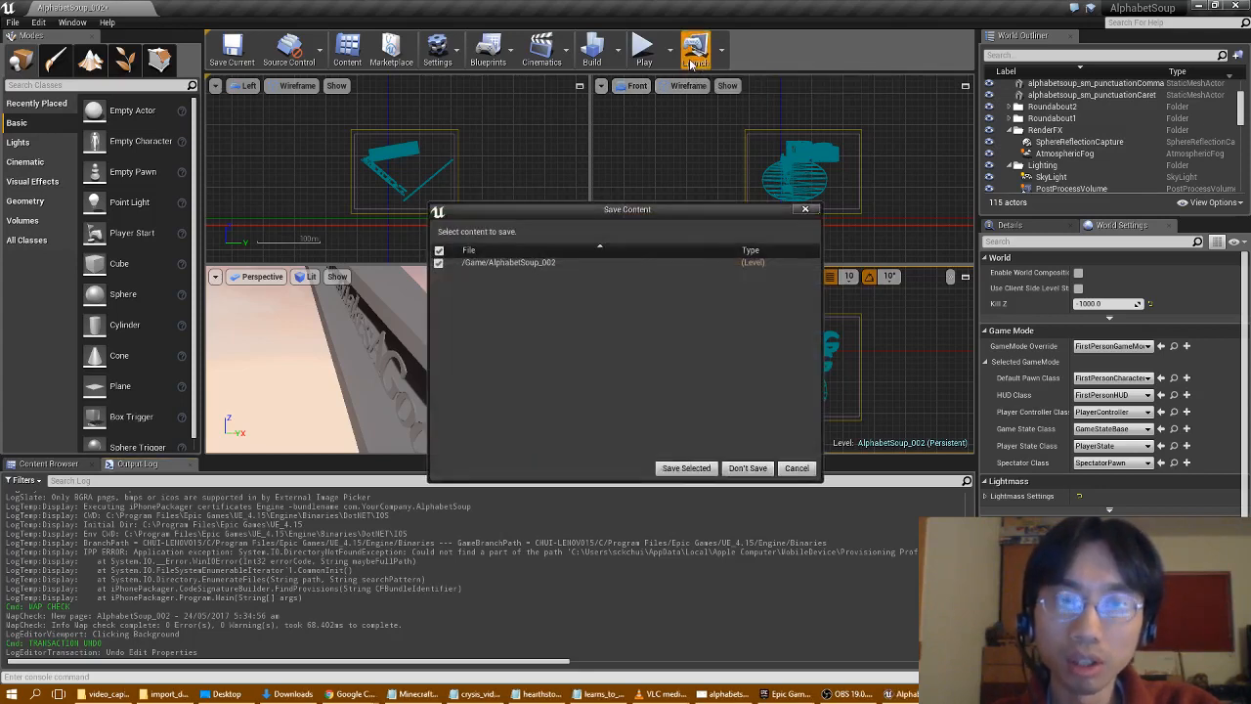
{"action": "left_click", "coordinate": [696, 467]}
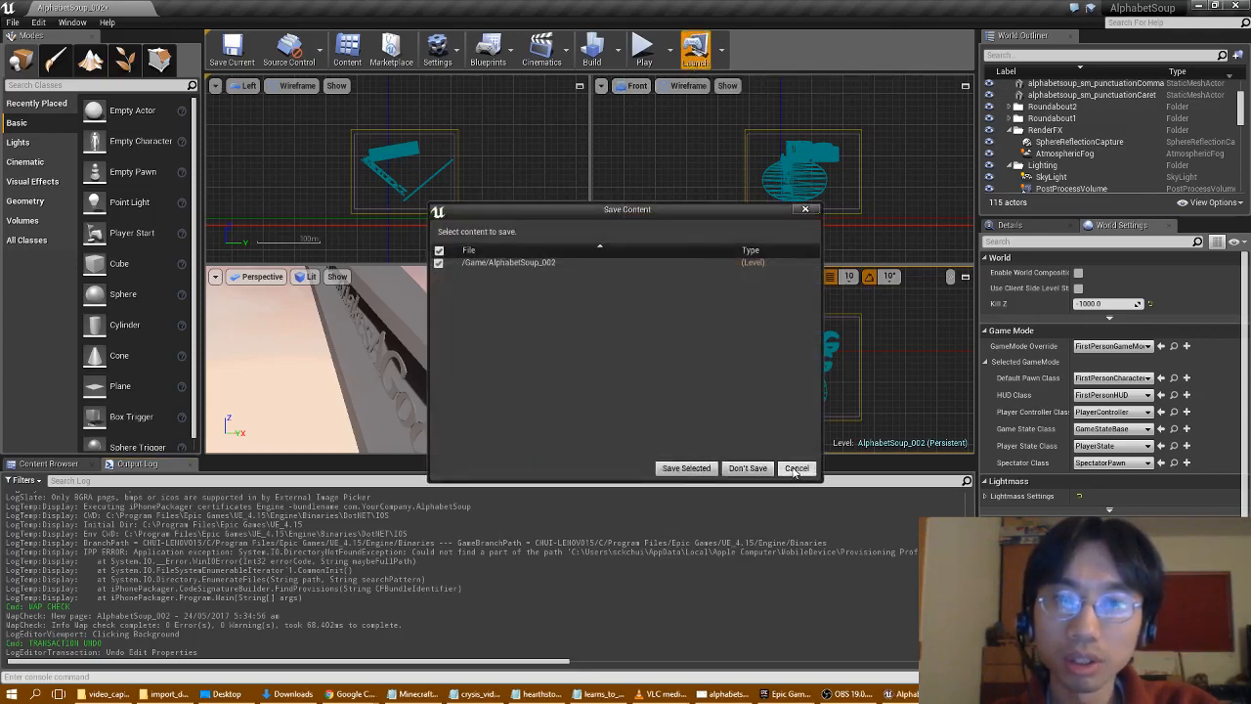
{"action": "left_click", "coordinate": [592, 53]}
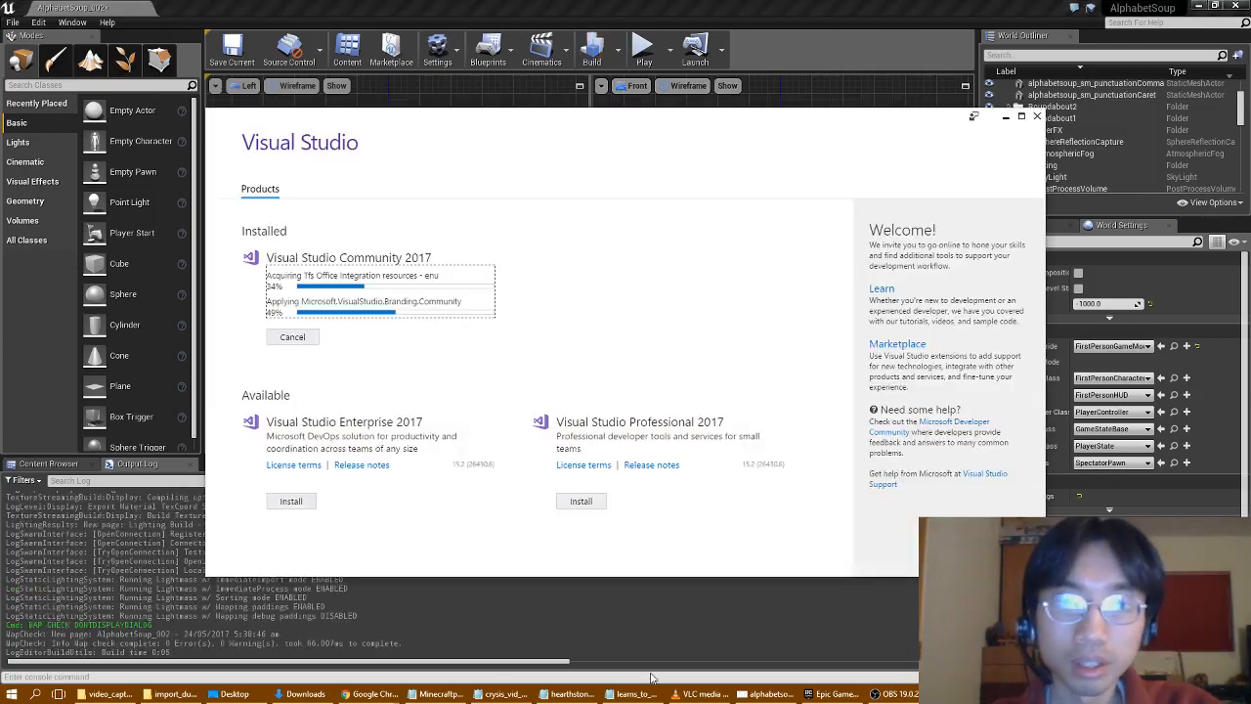
- Return to the output log and examine the build's map check and shader compilation messages
{"action": "left_click", "coordinate": [291, 648]}
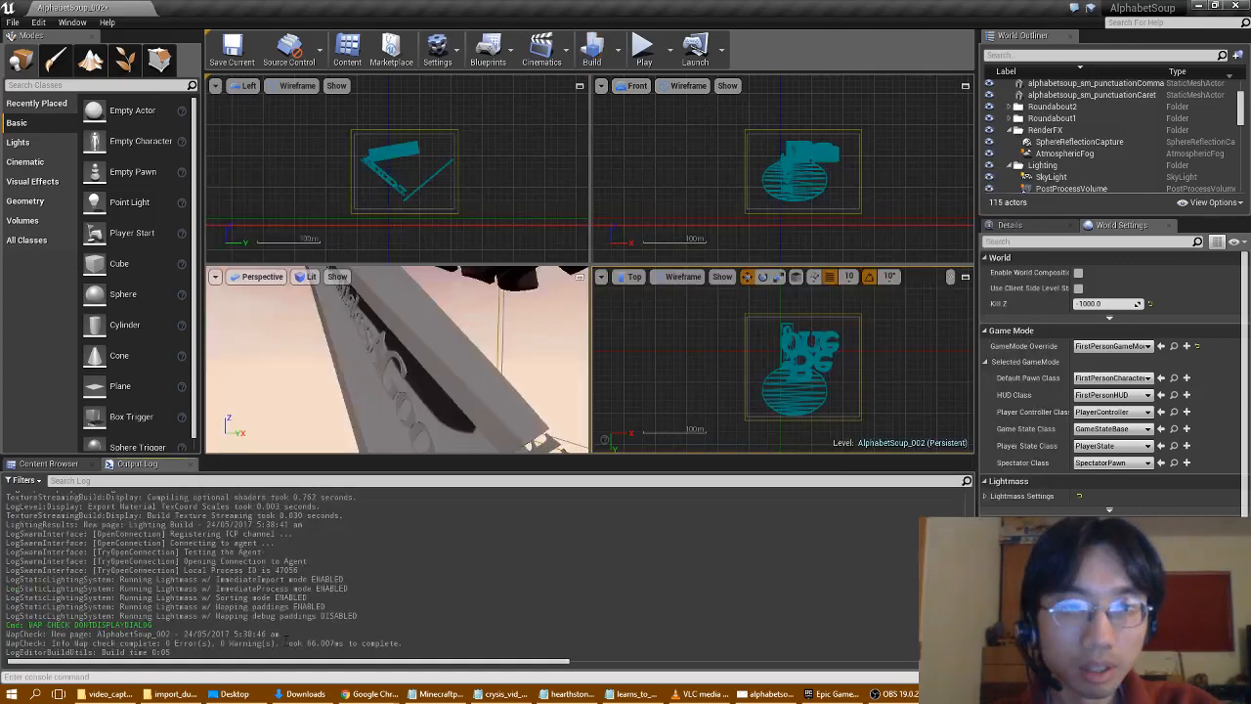
{"action": "scroll", "coordinate": [295, 630], "scroll_direction": "up", "scroll_amount": 3}
{"action": "scroll", "coordinate": [293, 626], "scroll_direction": "up", "scroll_amount": 5}
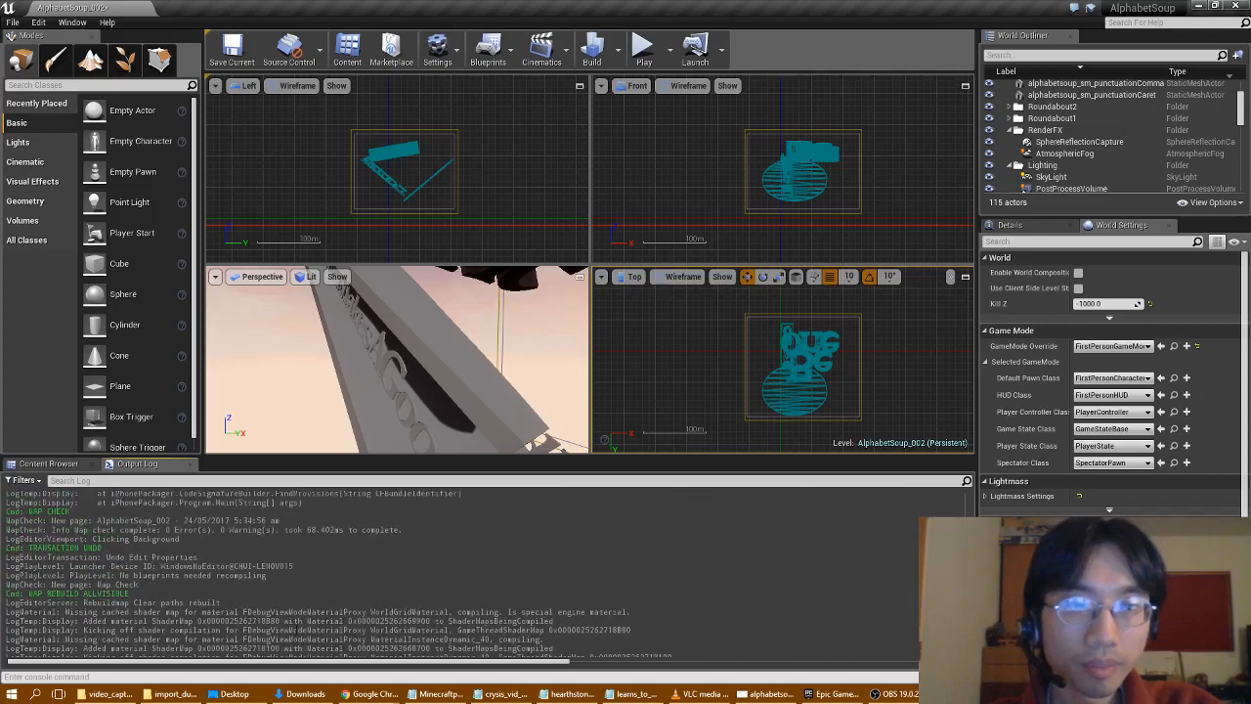
{"action": "scroll", "coordinate": [339, 574], "scroll_direction": "down", "scroll_amount": 2}
{"action": "scroll", "coordinate": [207, 605], "scroll_direction": "up", "scroll_amount": 3}
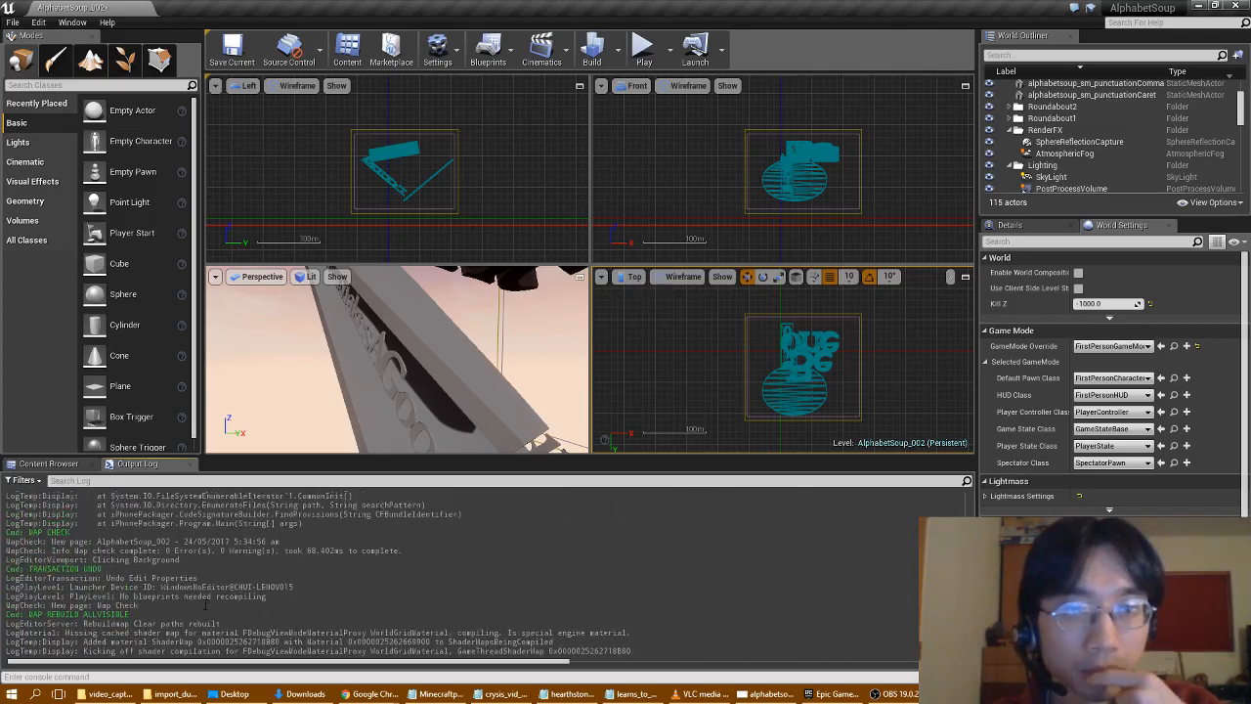
{"action": "scroll", "coordinate": [339, 573], "scroll_direction": "down", "scroll_amount": 2}
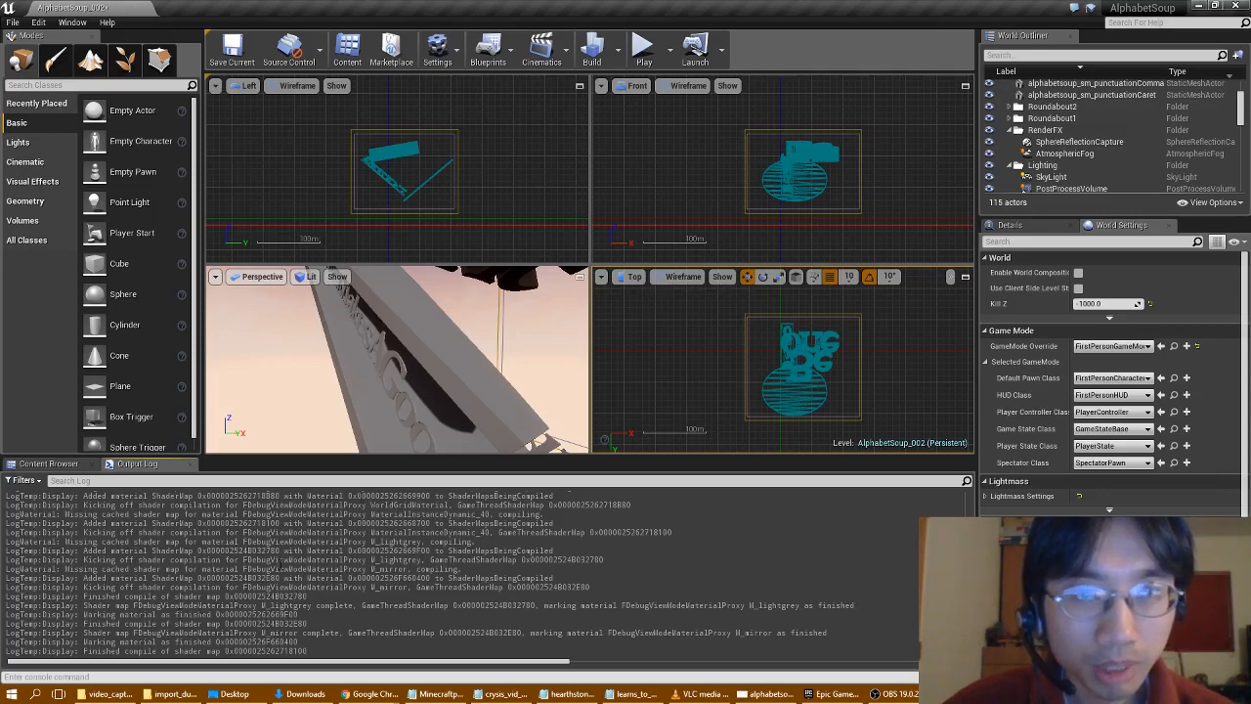
- Maximize the perspective viewport and review the lighting build and autosave messages in the output log
{"action": "left_click", "coordinate": [580, 277]}
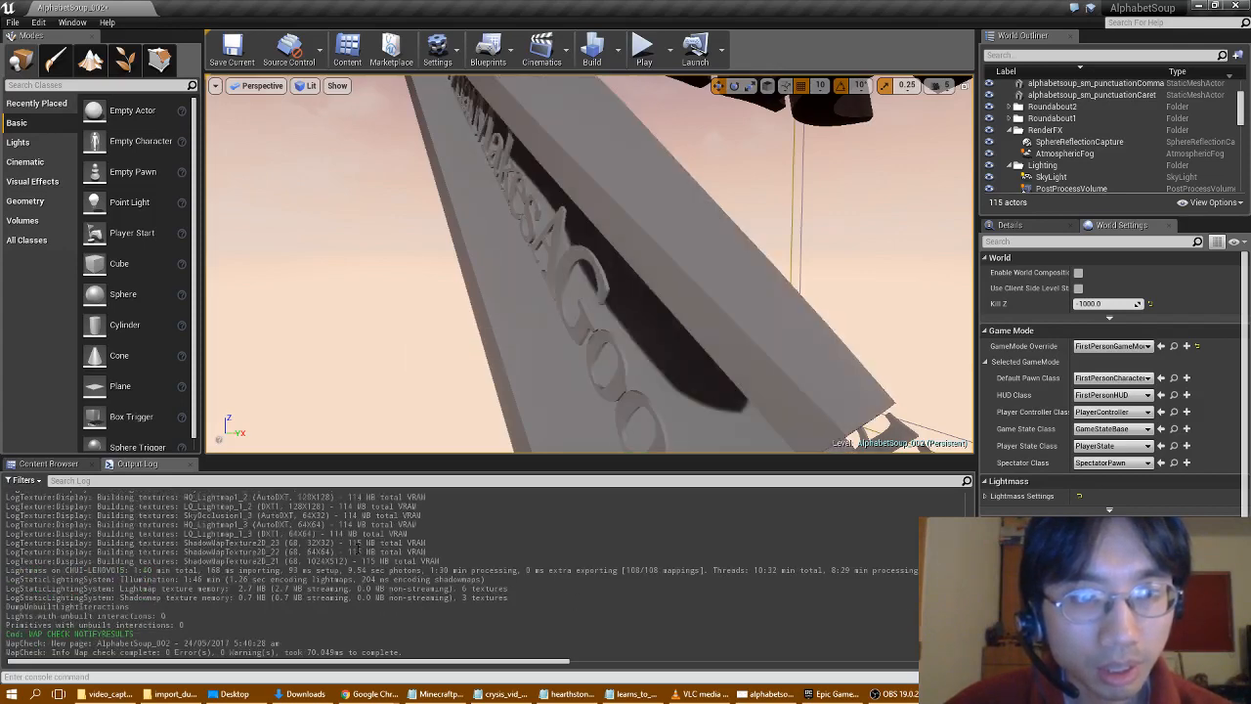
{"action": "scroll", "coordinate": [358, 548], "scroll_direction": "up", "scroll_amount": 4}
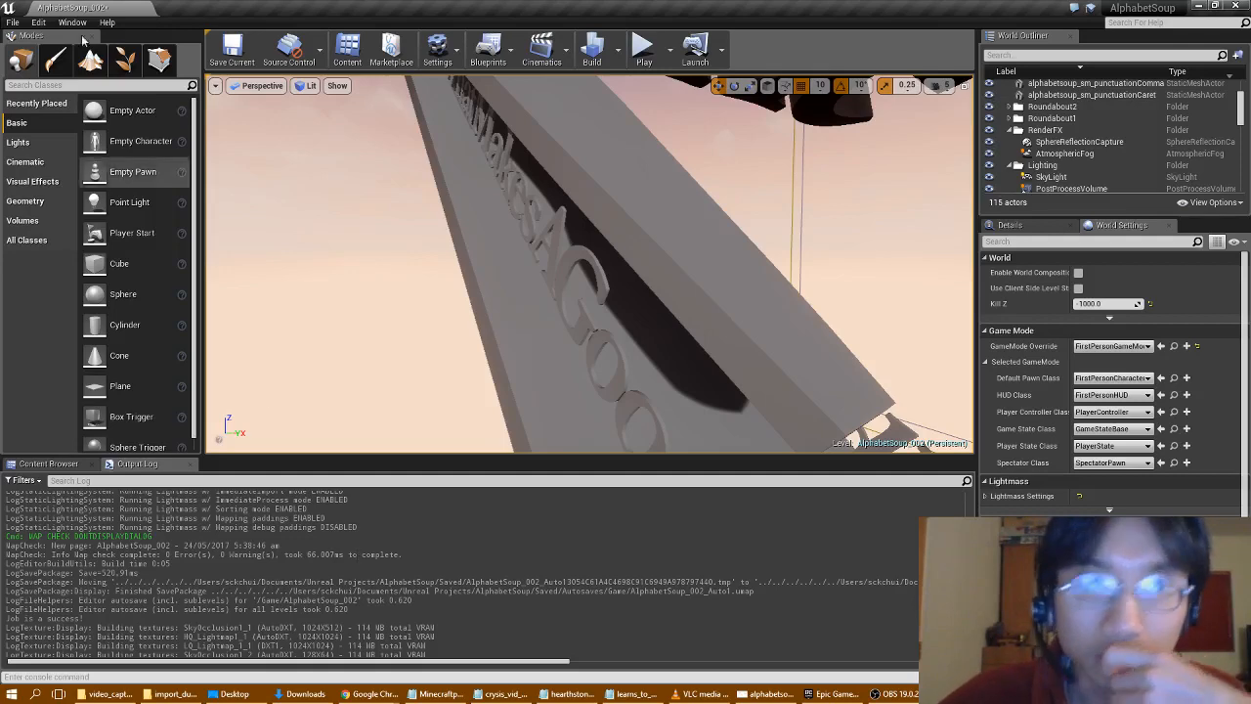
- Save all unsaved levels and assets of the project after the lighting build
{"action": "left_click", "coordinate": [13, 21]}
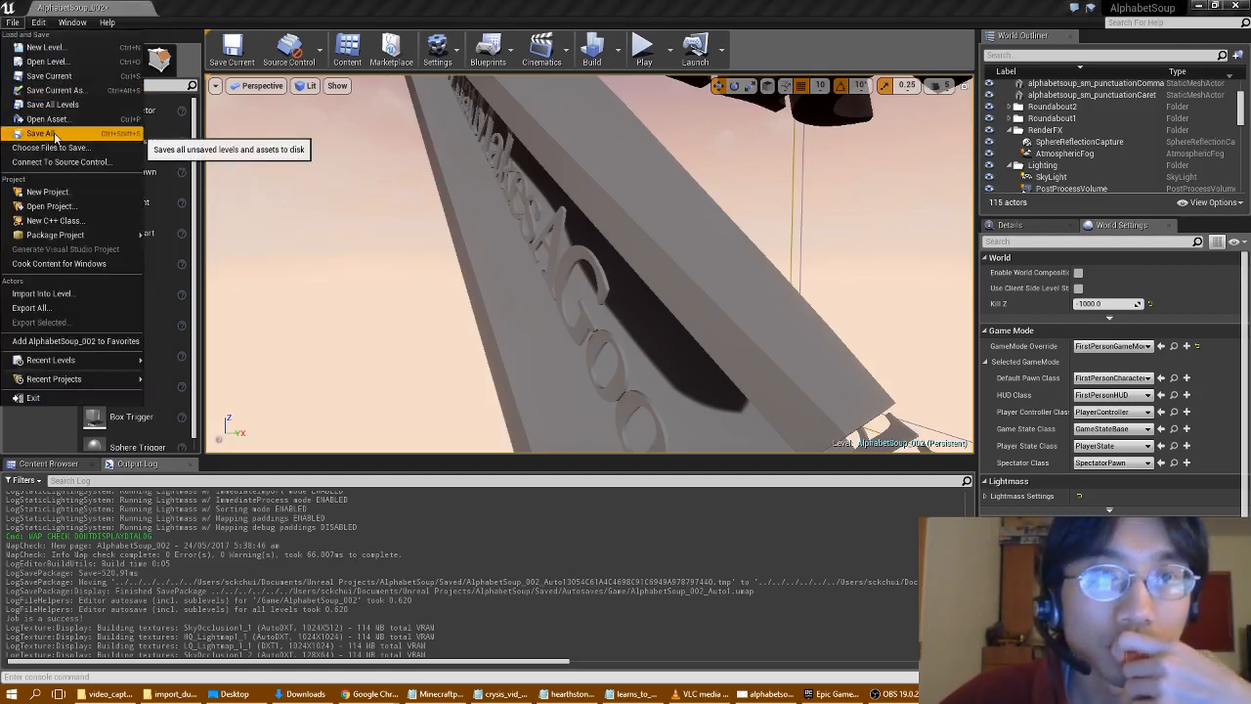
{"action": "left_click", "coordinate": [54, 132]}
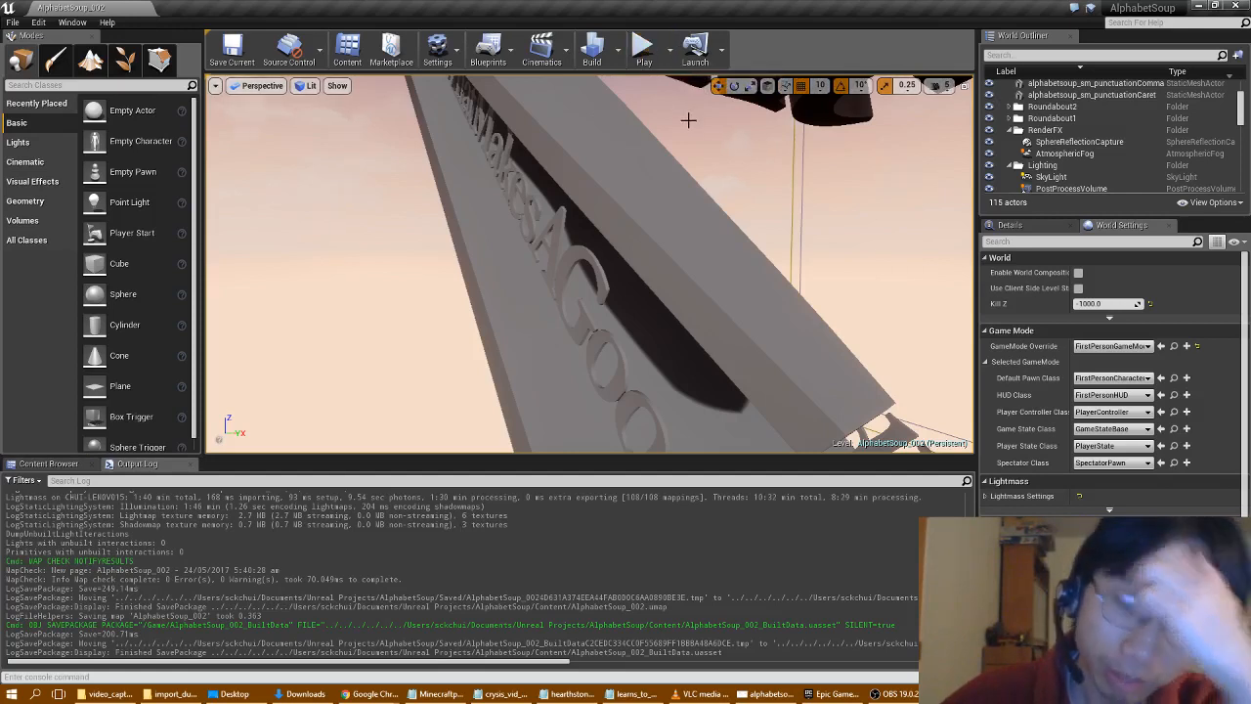
{"action": "right_click_drag", "start_coordinate": [622, 242], "coordinate": [569, 143]}
- Select the Light Source, SkyLight and AtmosphericFog actors together, and check the rest of the actor list for others
{"action": "scroll", "coordinate": [1090, 148], "scroll_direction": "down", "scroll_amount": 2}
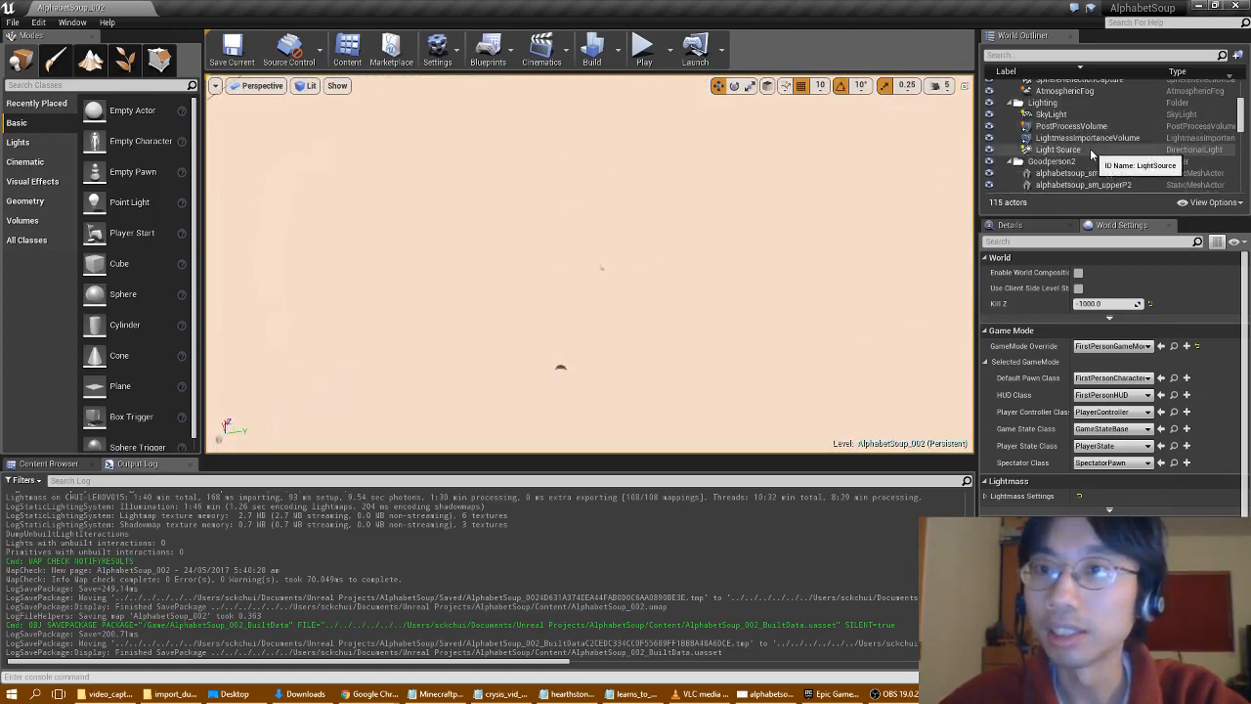
{"action": "left_click", "coordinate": [1090, 149]}
{"action": "left_click", "coordinate": [1055, 115], "text": "shift"}
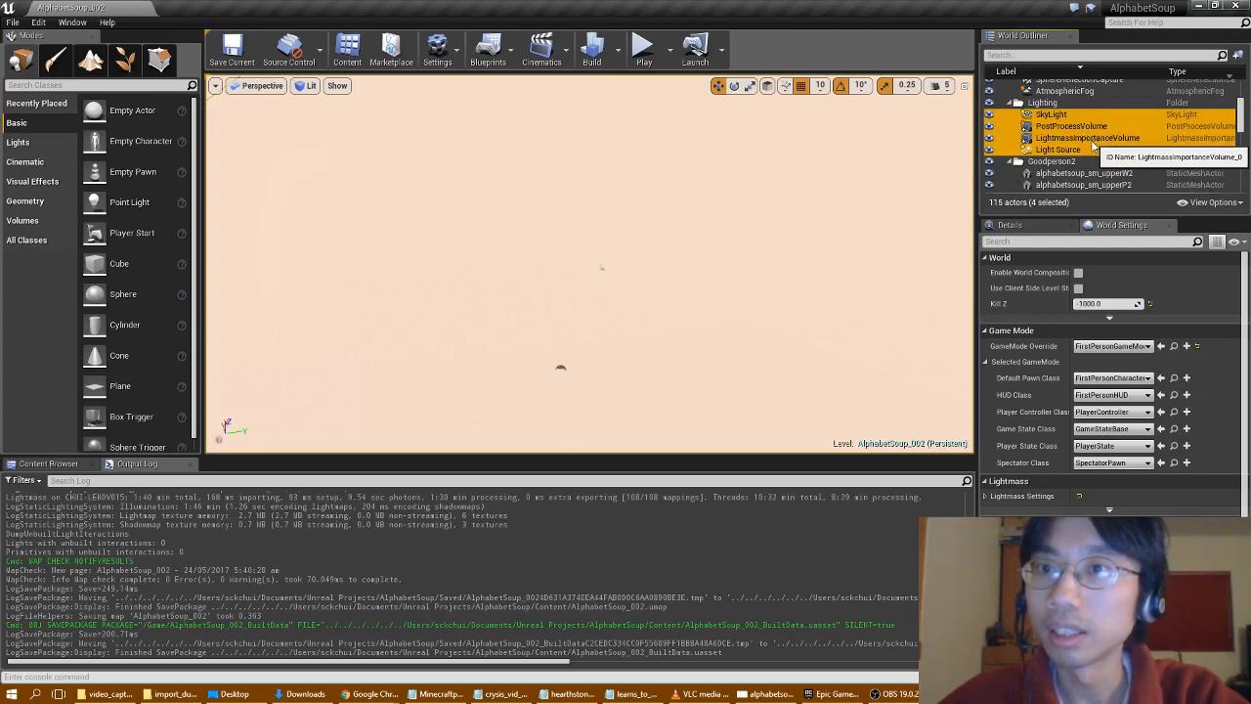
{"action": "left_click", "coordinate": [1090, 148]}
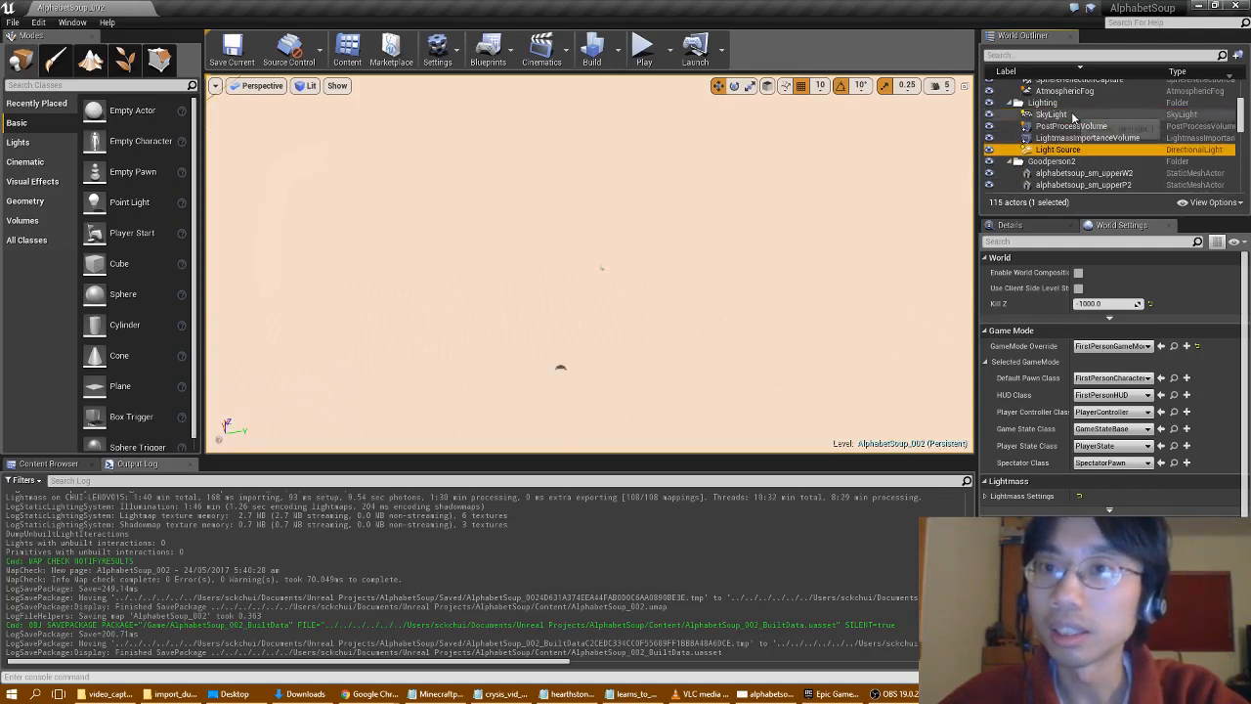
{"action": "left_click", "coordinate": [1072, 115], "text": "ctrl"}
{"action": "scroll", "coordinate": [1075, 122], "scroll_direction": "up", "scroll_amount": 2}
{"action": "left_click", "coordinate": [1088, 132], "text": "ctrl"}
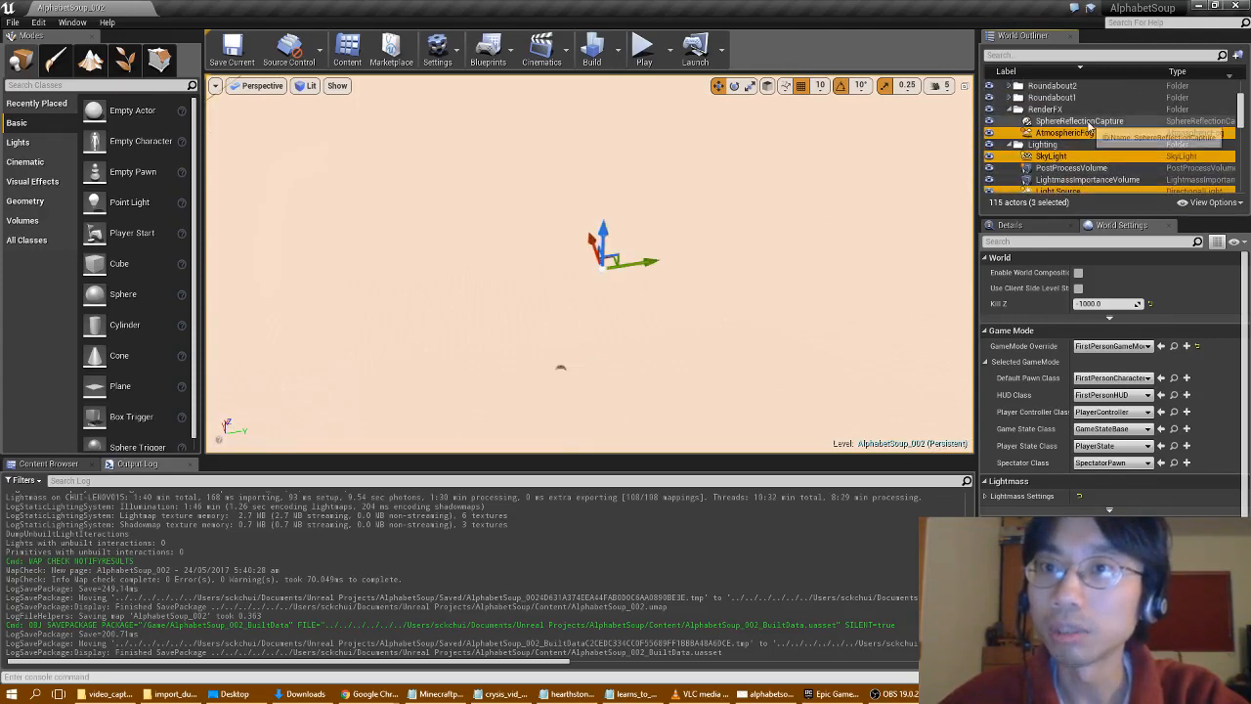
{"action": "scroll", "coordinate": [1087, 142], "scroll_direction": "up", "scroll_amount": 5}
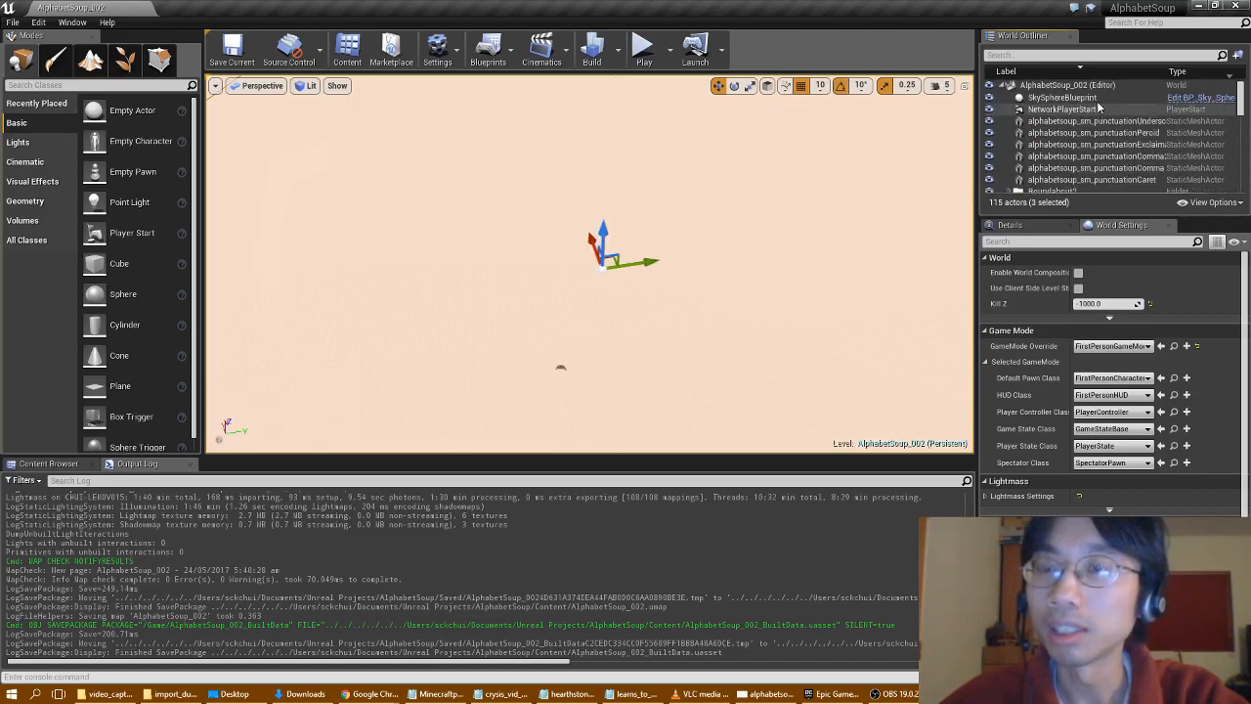
{"action": "scroll", "coordinate": [1100, 115], "scroll_direction": "down", "scroll_amount": 10}
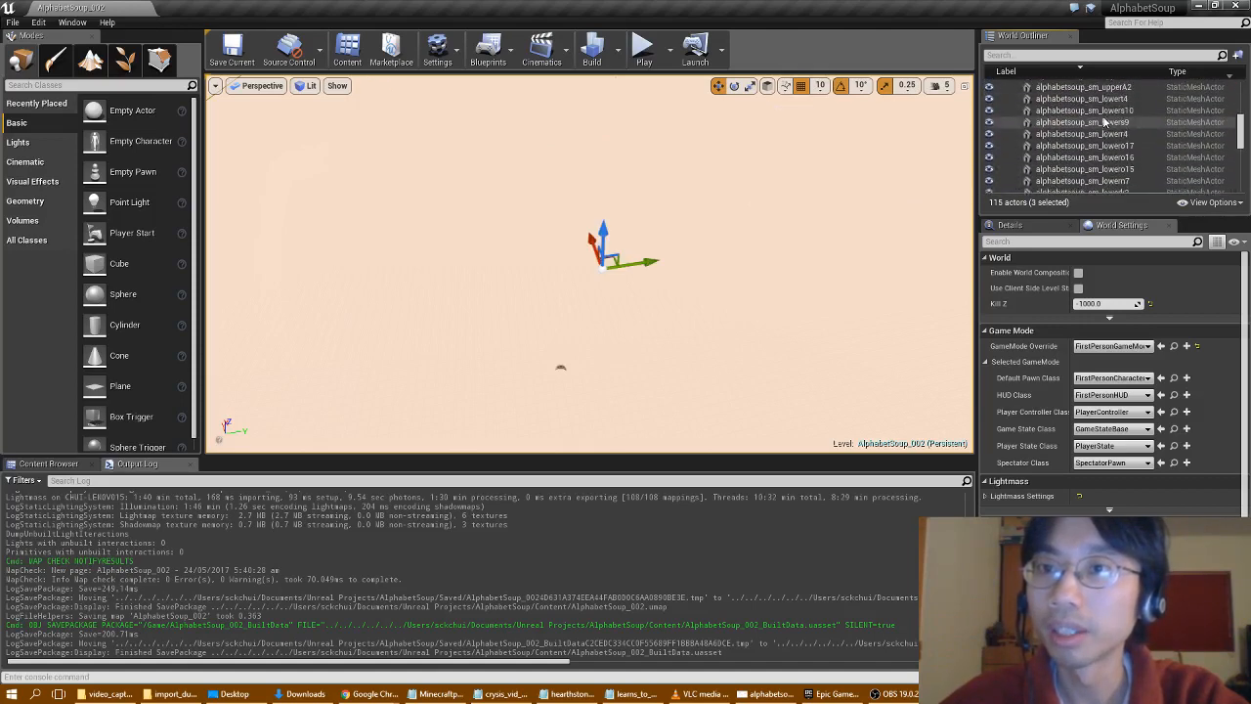
{"action": "scroll", "coordinate": [1105, 121], "scroll_direction": "down", "scroll_amount": 10}
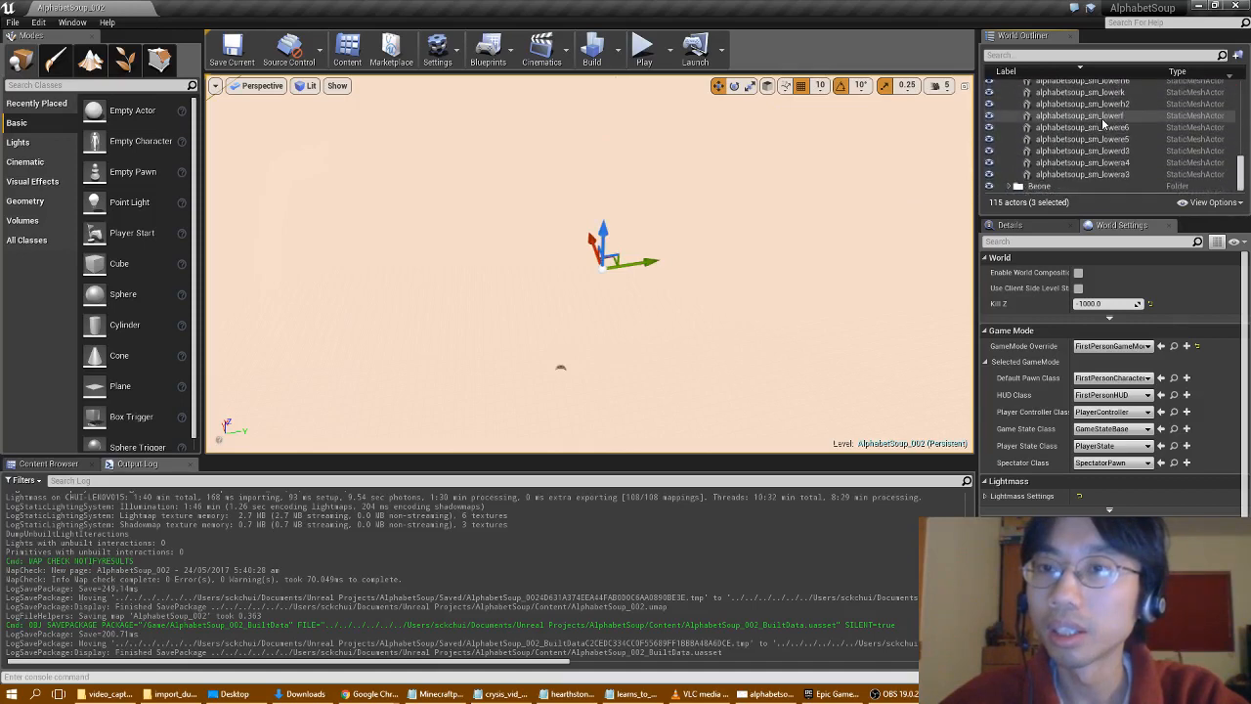
- Show all four viewports and move the selected light and fog actors up among the letter meshes in the Left view
{"action": "left_click", "coordinate": [965, 85]}
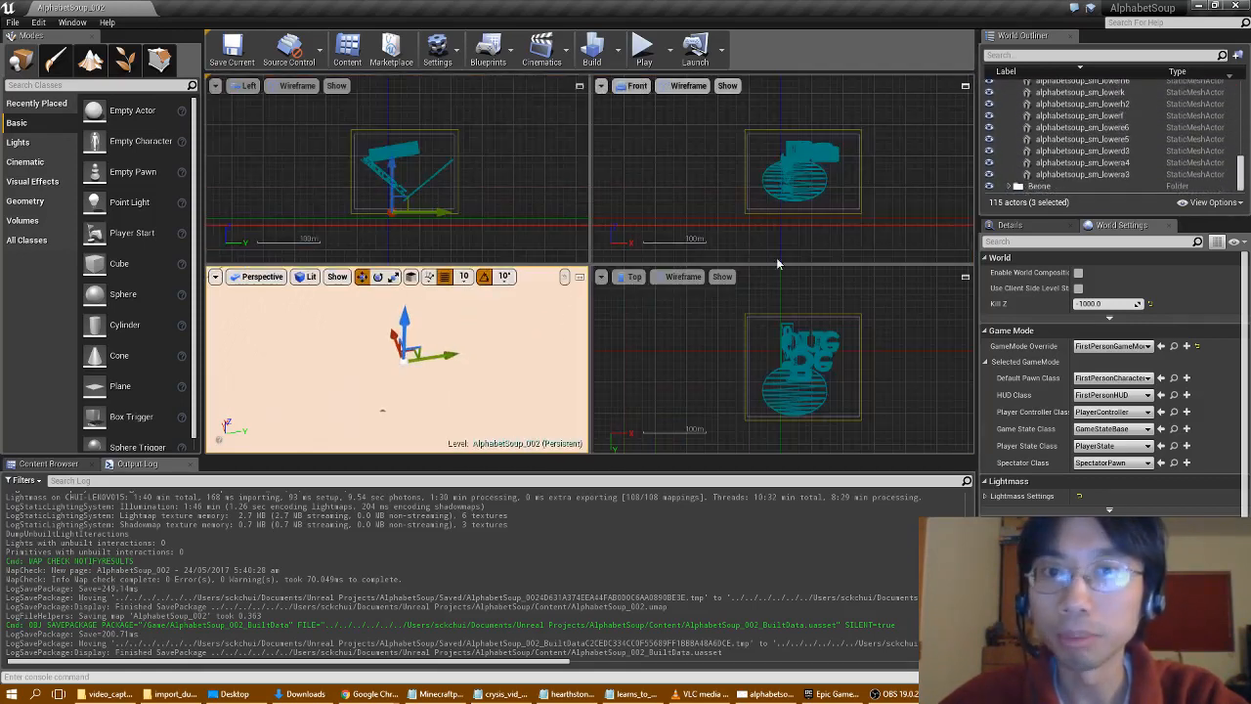
{"action": "scroll", "coordinate": [663, 192], "scroll_direction": "down", "scroll_amount": 3}
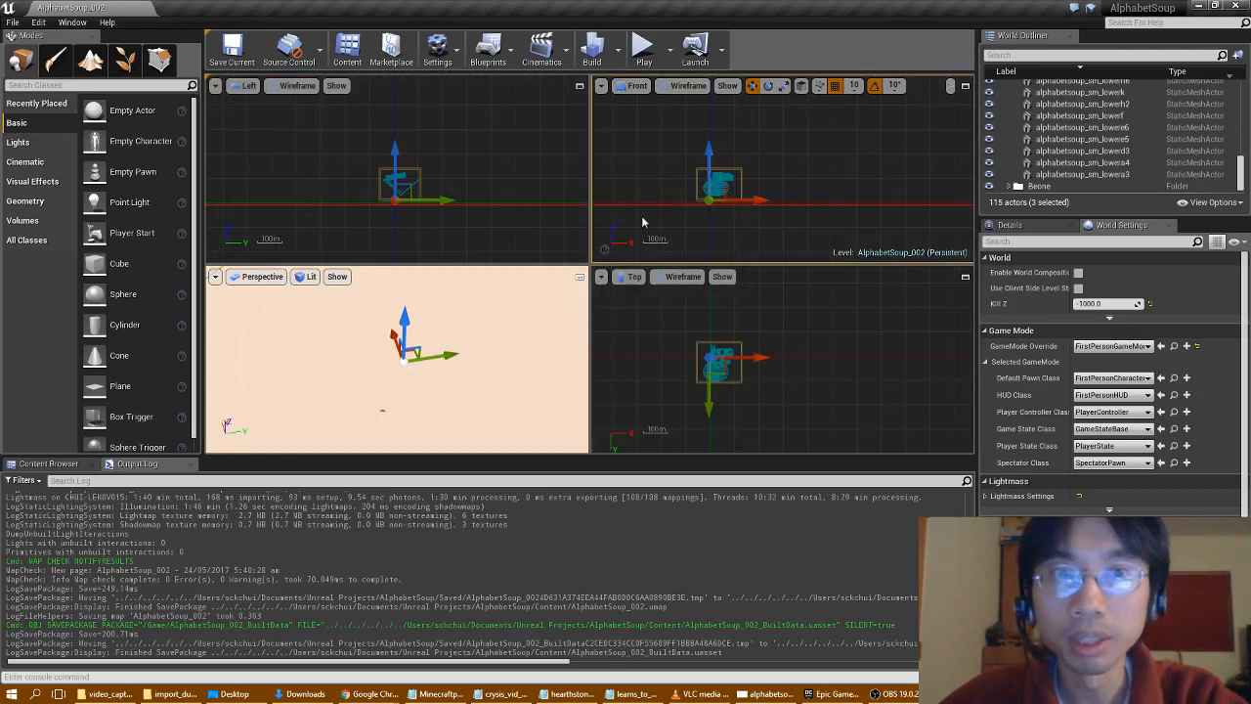
{"action": "scroll", "coordinate": [435, 186], "scroll_direction": "up", "scroll_amount": 6}
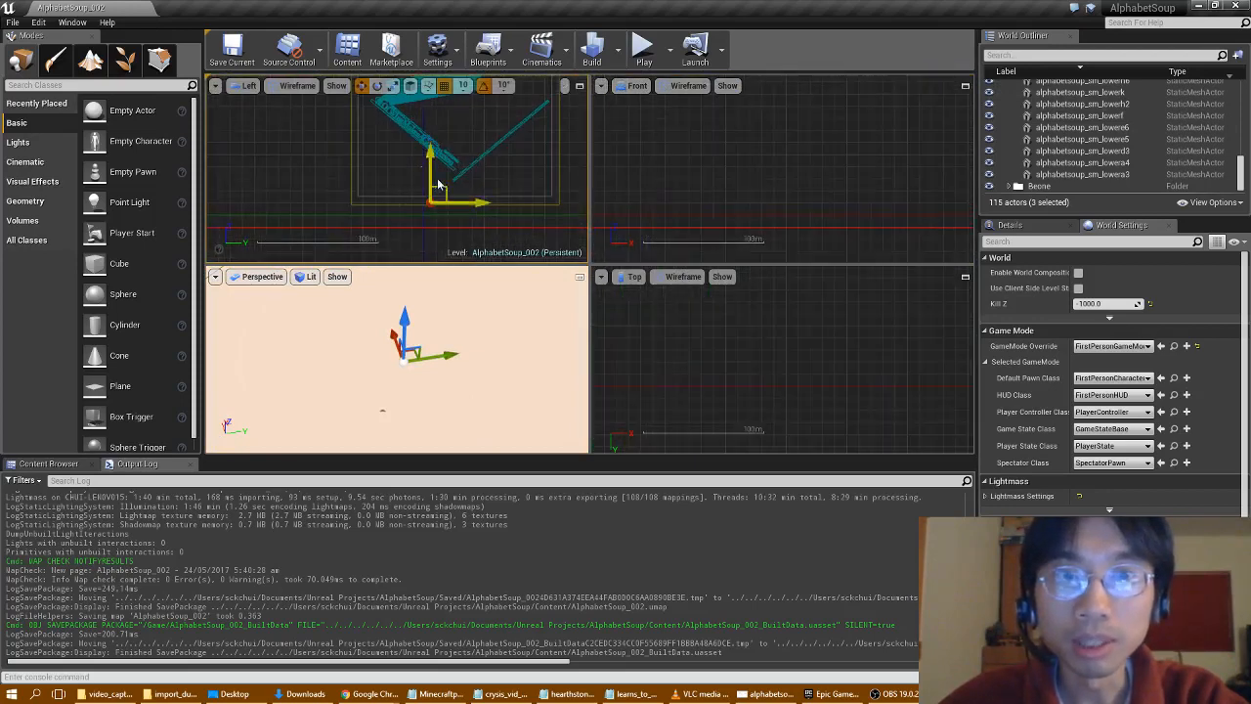
{"action": "left_click_drag", "start_coordinate": [437, 183], "coordinate": [452, 124]}
{"action": "scroll", "coordinate": [731, 197], "scroll_direction": "down", "scroll_amount": 1}
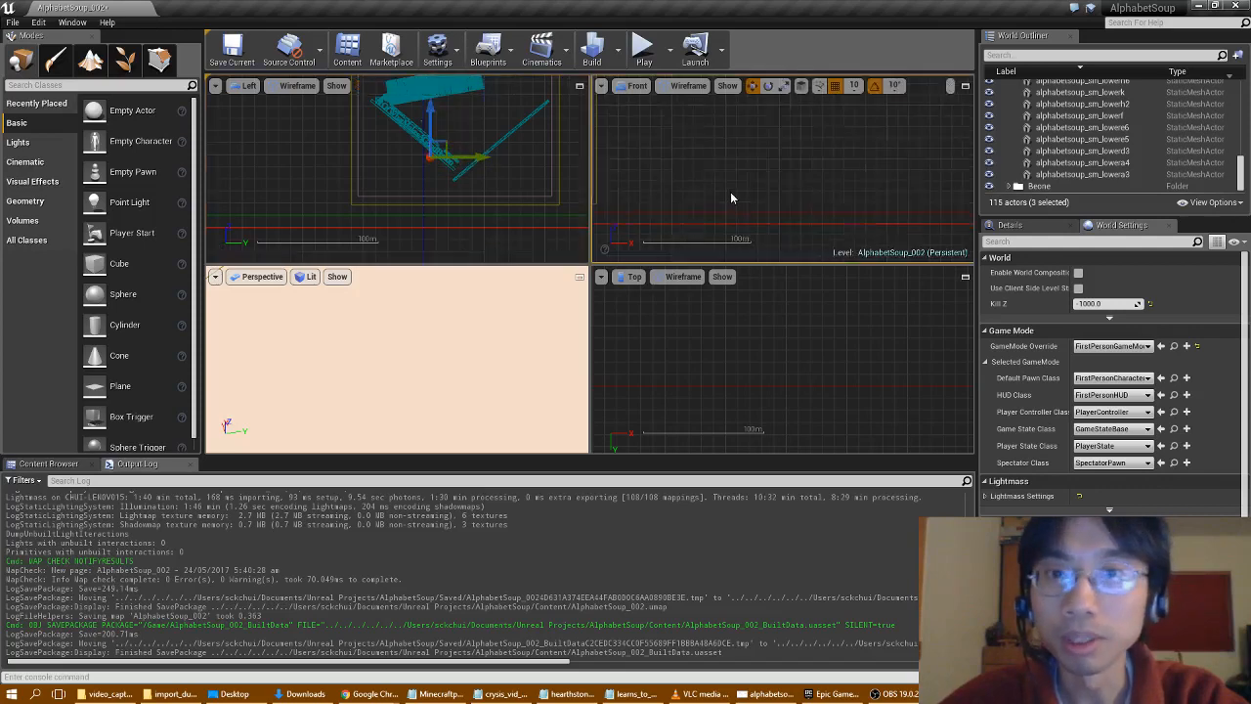
- Check the moved actors in the Front and Top views and save all changes to the level
{"action": "scroll", "coordinate": [730, 198], "scroll_direction": "down", "scroll_amount": 4}
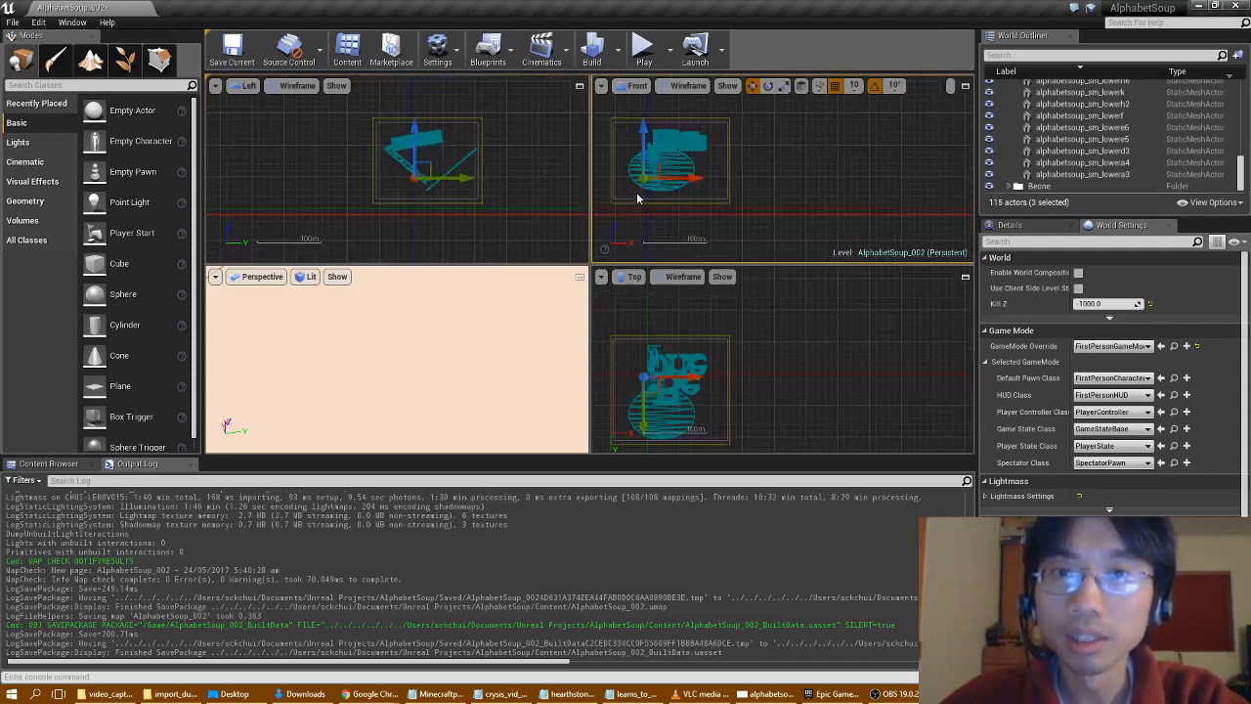
{"action": "scroll", "coordinate": [631, 188], "scroll_direction": "up", "scroll_amount": 5}
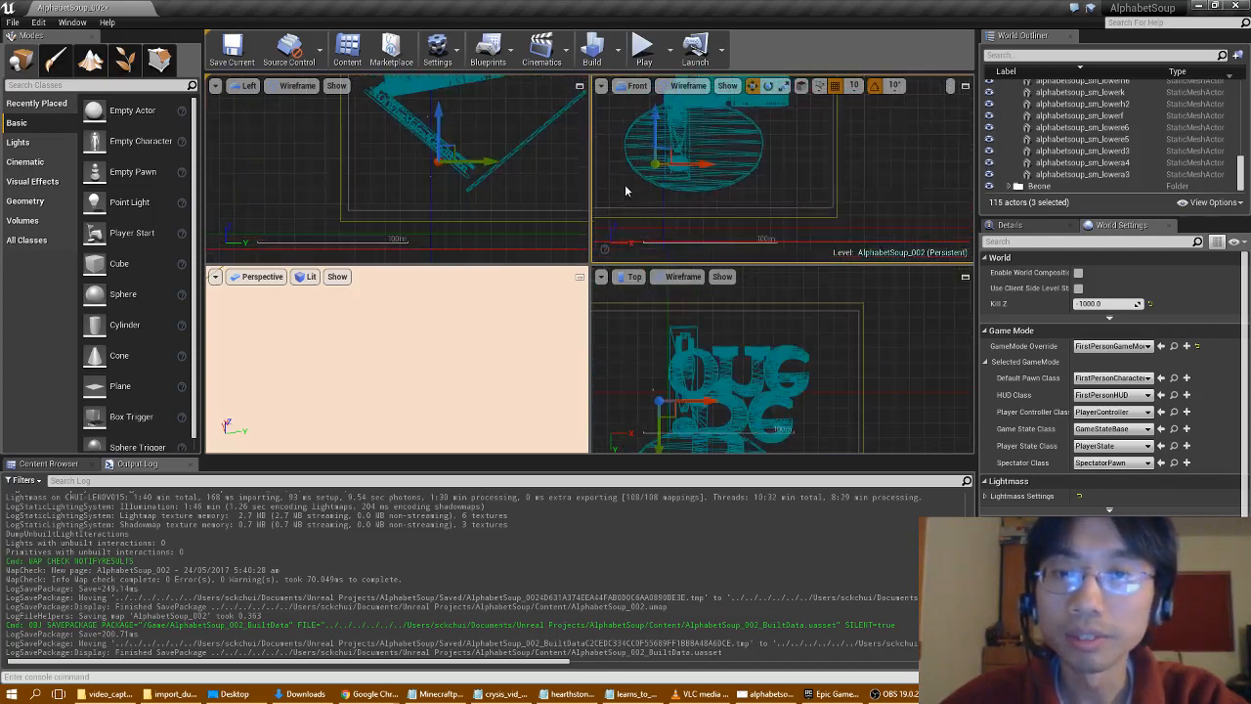
{"action": "scroll", "coordinate": [631, 196], "scroll_direction": "down", "scroll_amount": 1}
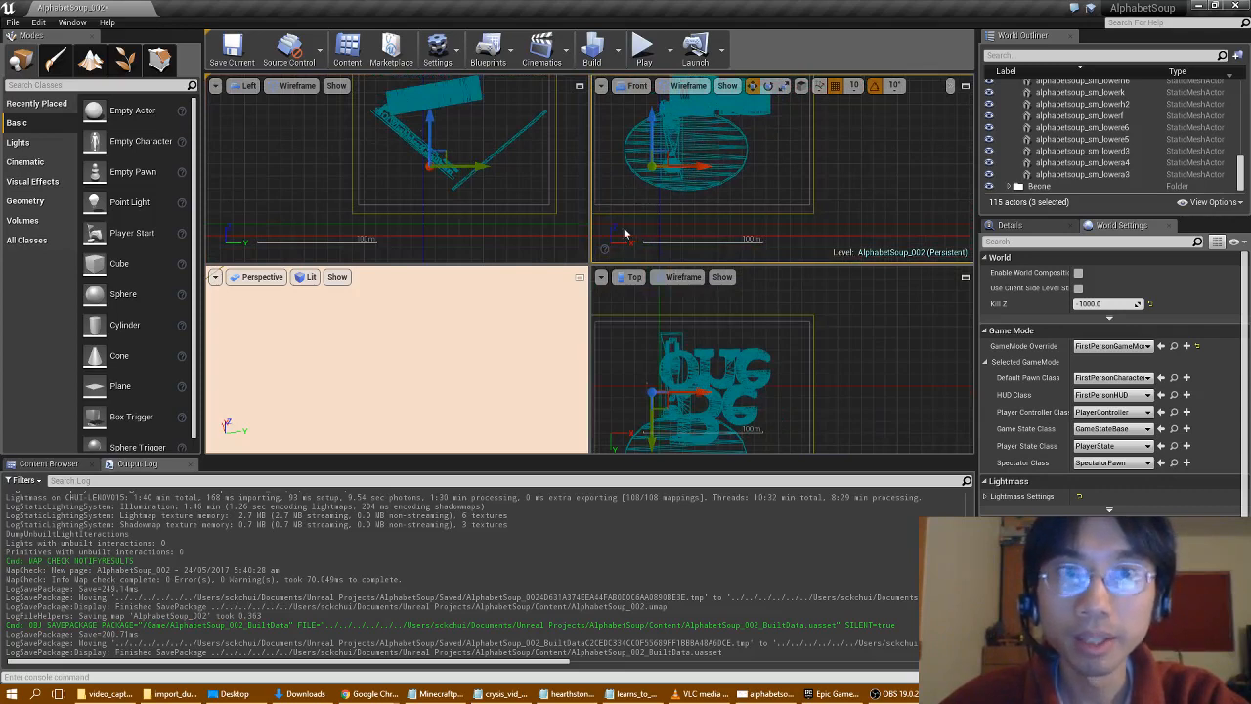
{"action": "left_click", "coordinate": [13, 21]}
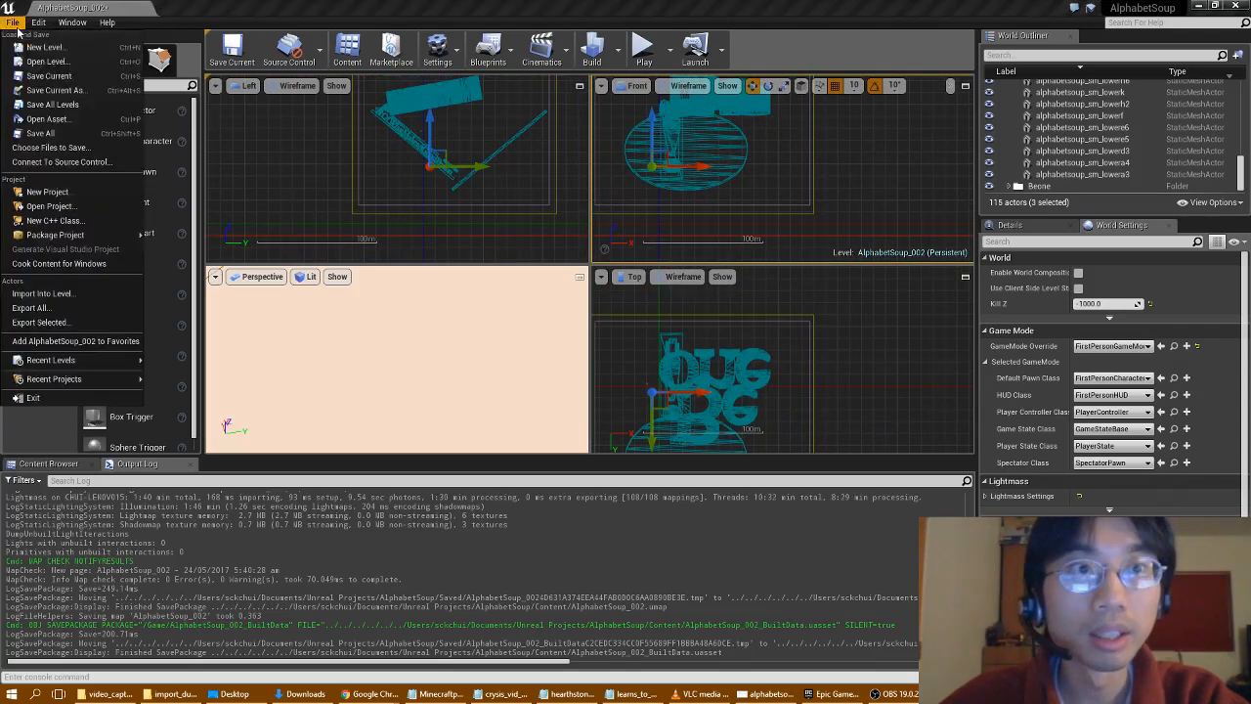
{"action": "left_click", "coordinate": [41, 133]}
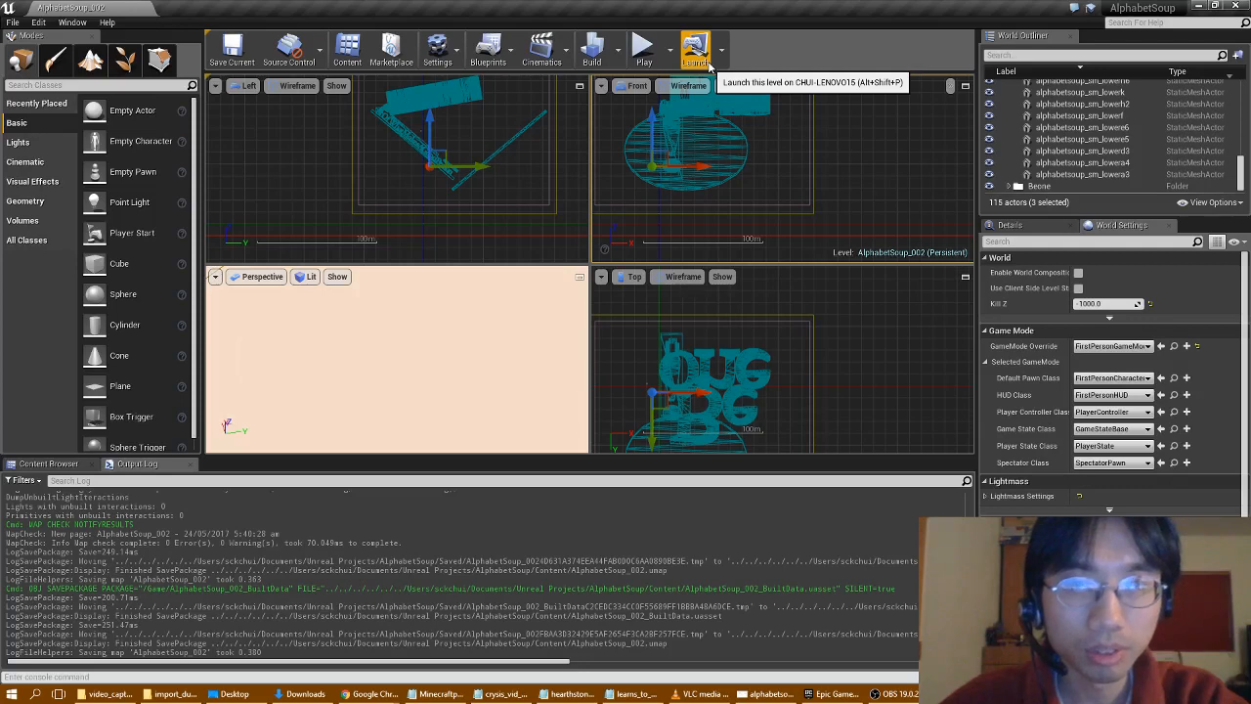
- Switch to the Visual Studio installer, open the modification options for Visual Studio Community 2017, and look through its individual components
{"action": "left_click", "coordinate": [970, 694]}
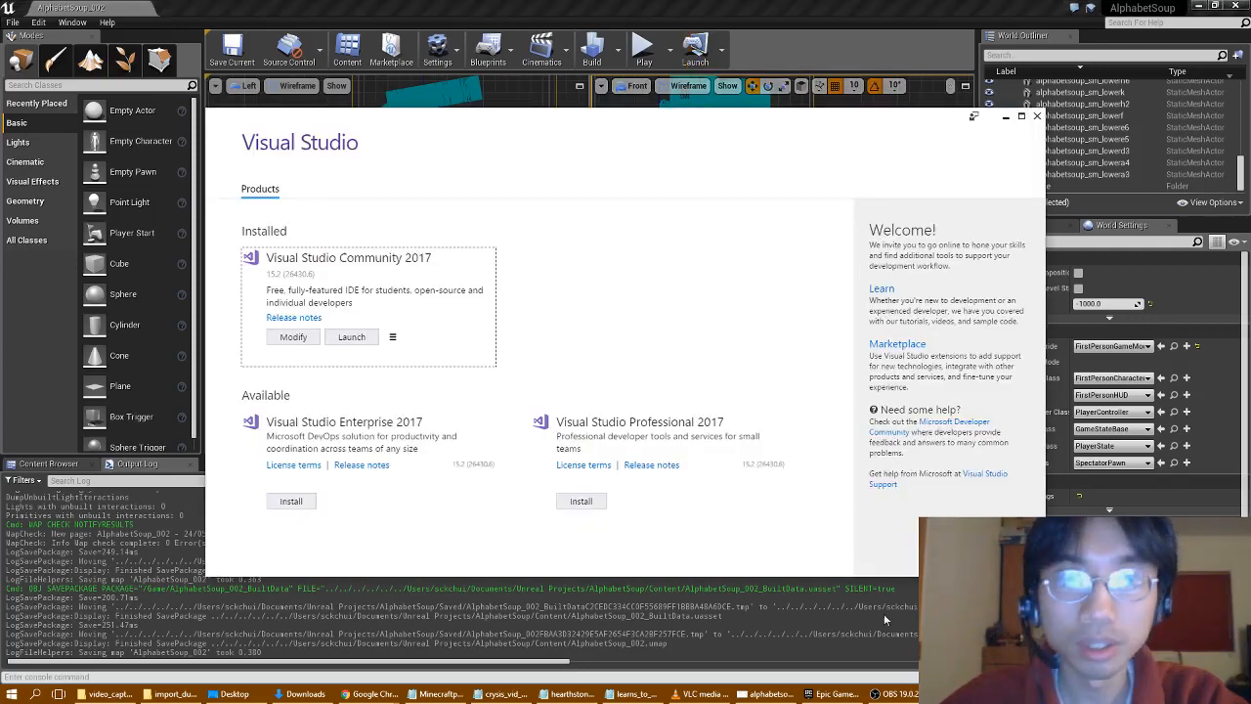
{"action": "left_click", "coordinate": [305, 337]}
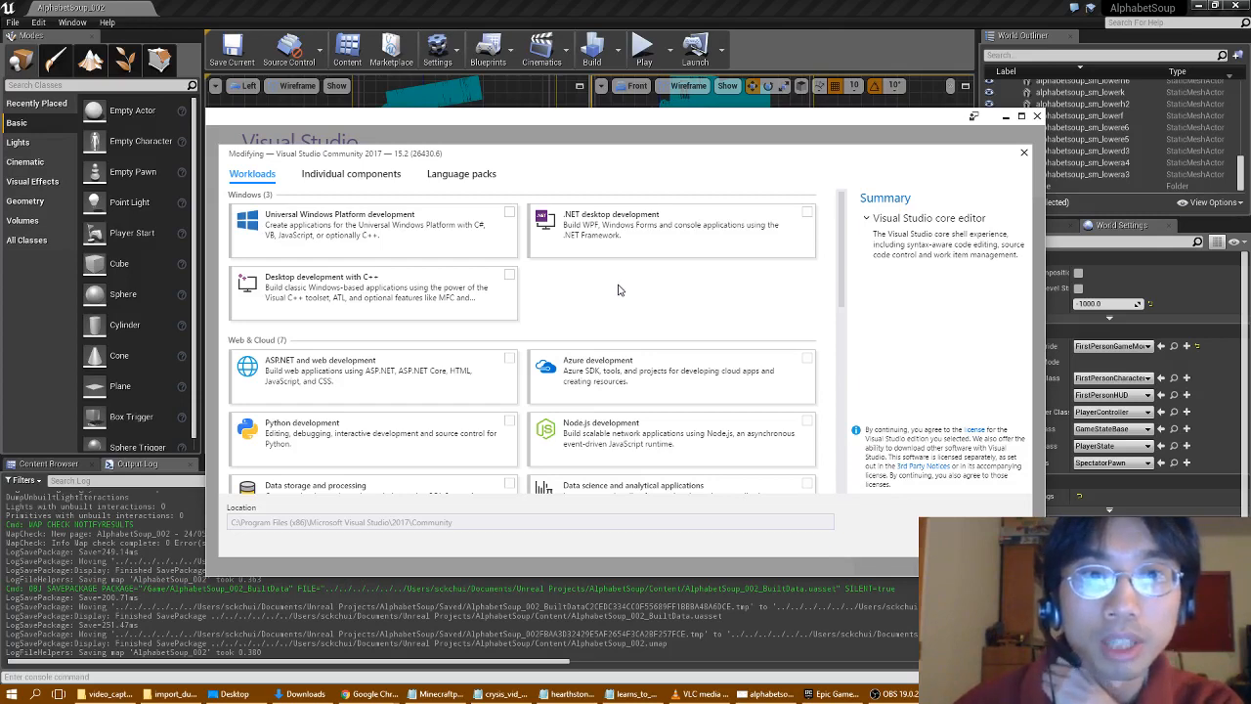
{"action": "left_click", "coordinate": [373, 175]}
{"action": "scroll", "coordinate": [433, 299], "scroll_direction": "down", "scroll_amount": 5}
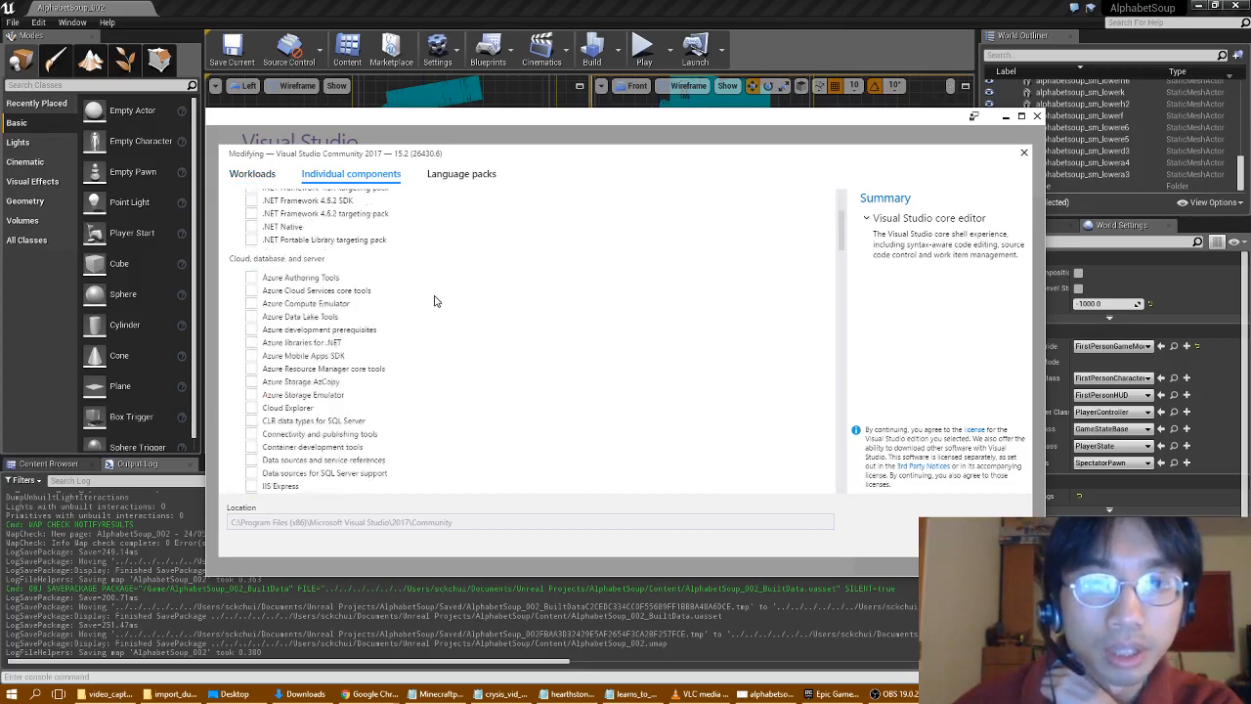
{"action": "scroll", "coordinate": [436, 301], "scroll_direction": "down", "scroll_amount": 5}
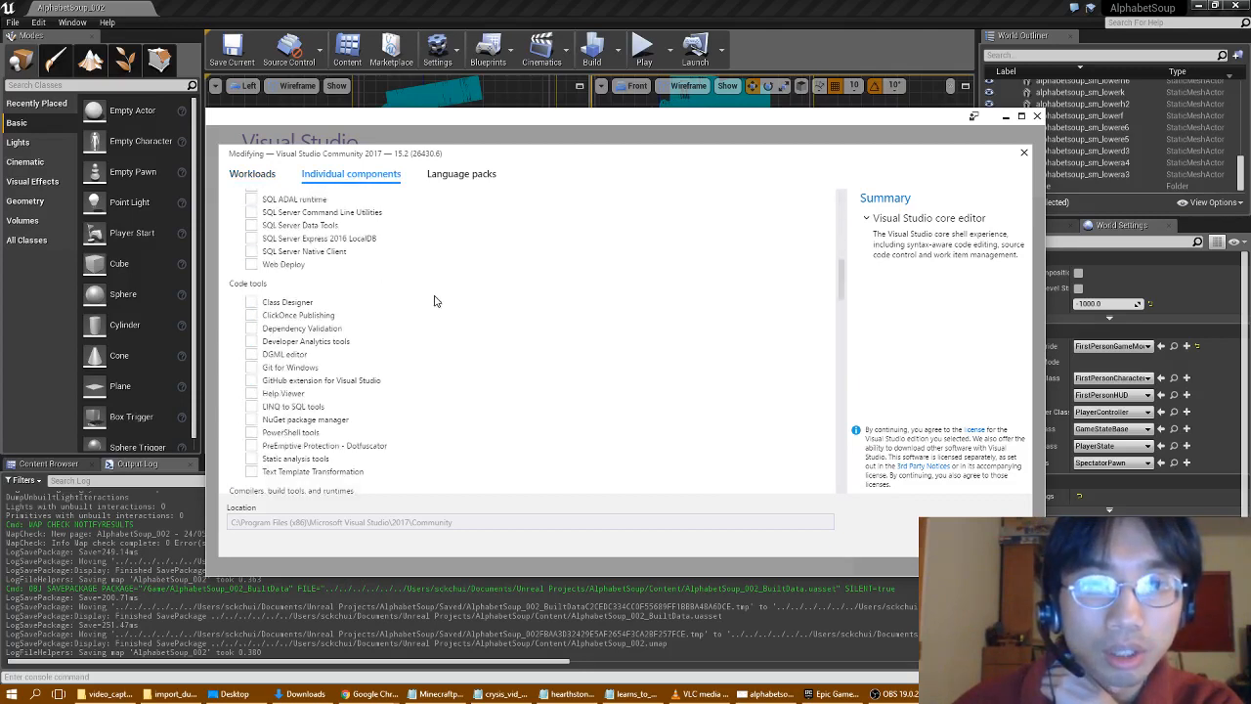
{"action": "scroll", "coordinate": [435, 301], "scroll_direction": "down", "scroll_amount": 2}
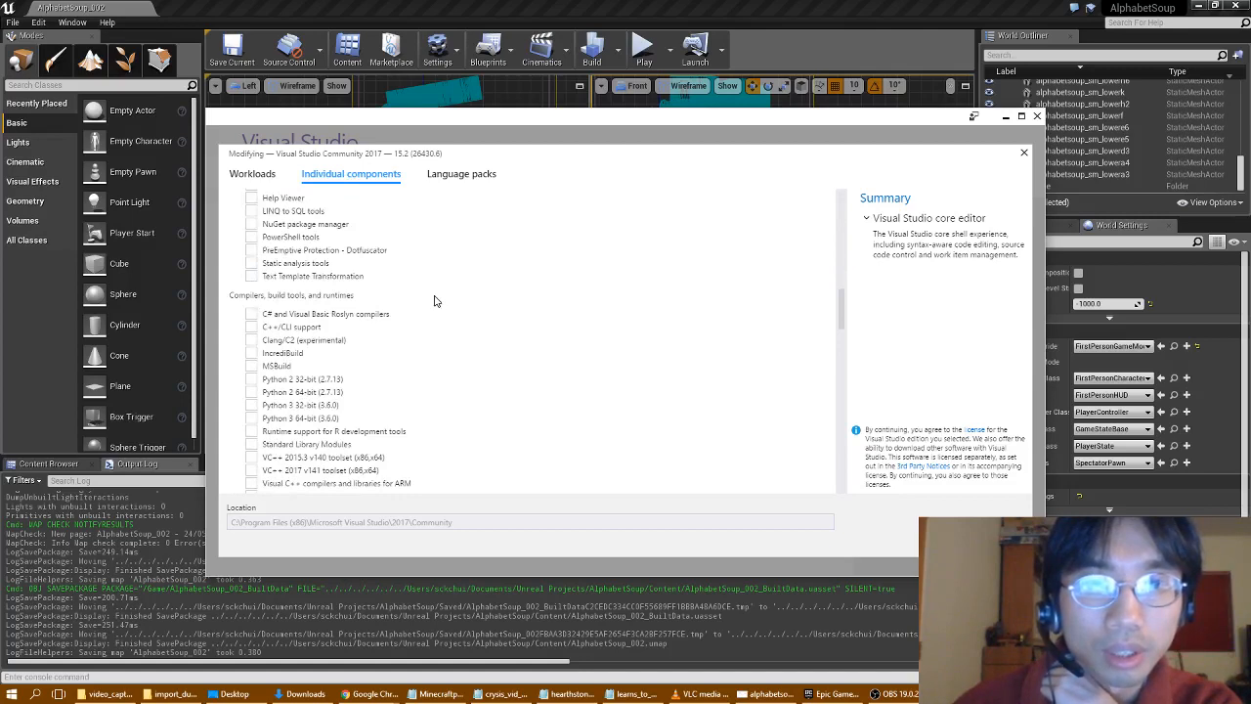
{"action": "scroll", "coordinate": [436, 301], "scroll_direction": "down", "scroll_amount": 4}
{"action": "scroll", "coordinate": [436, 301], "scroll_direction": "down", "scroll_amount": 8}
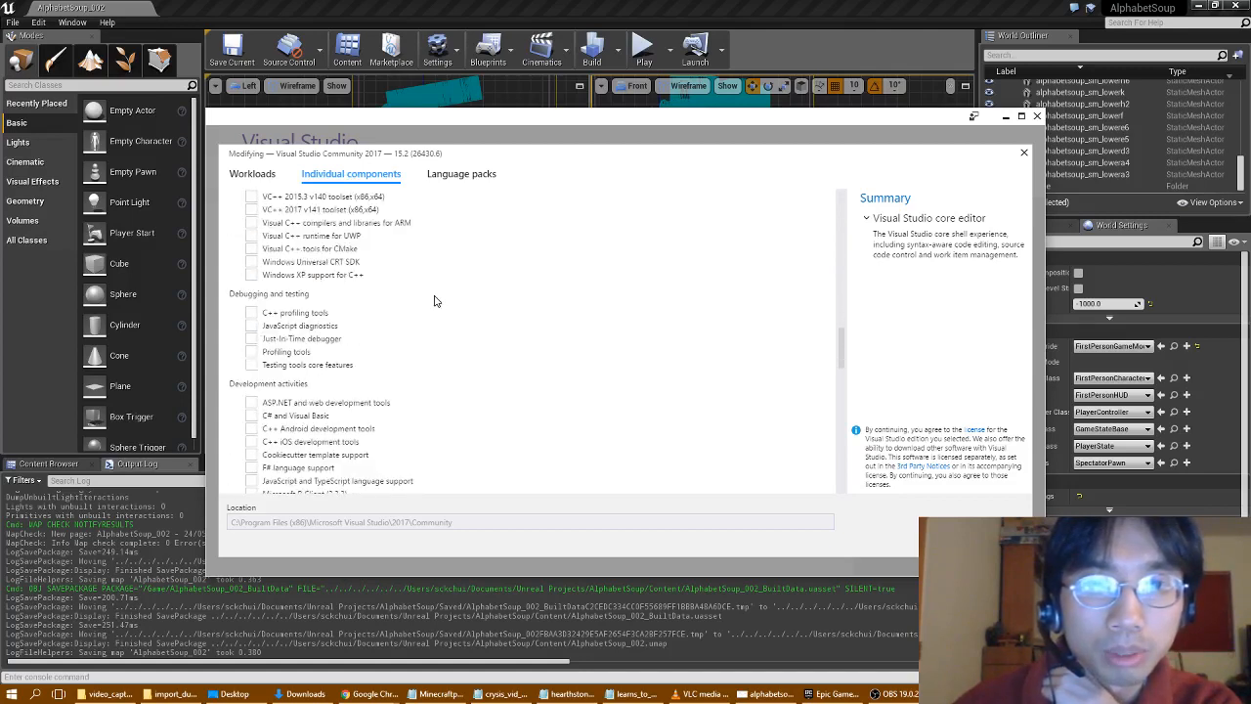
{"action": "scroll", "coordinate": [436, 301], "scroll_direction": "down", "scroll_amount": 4}
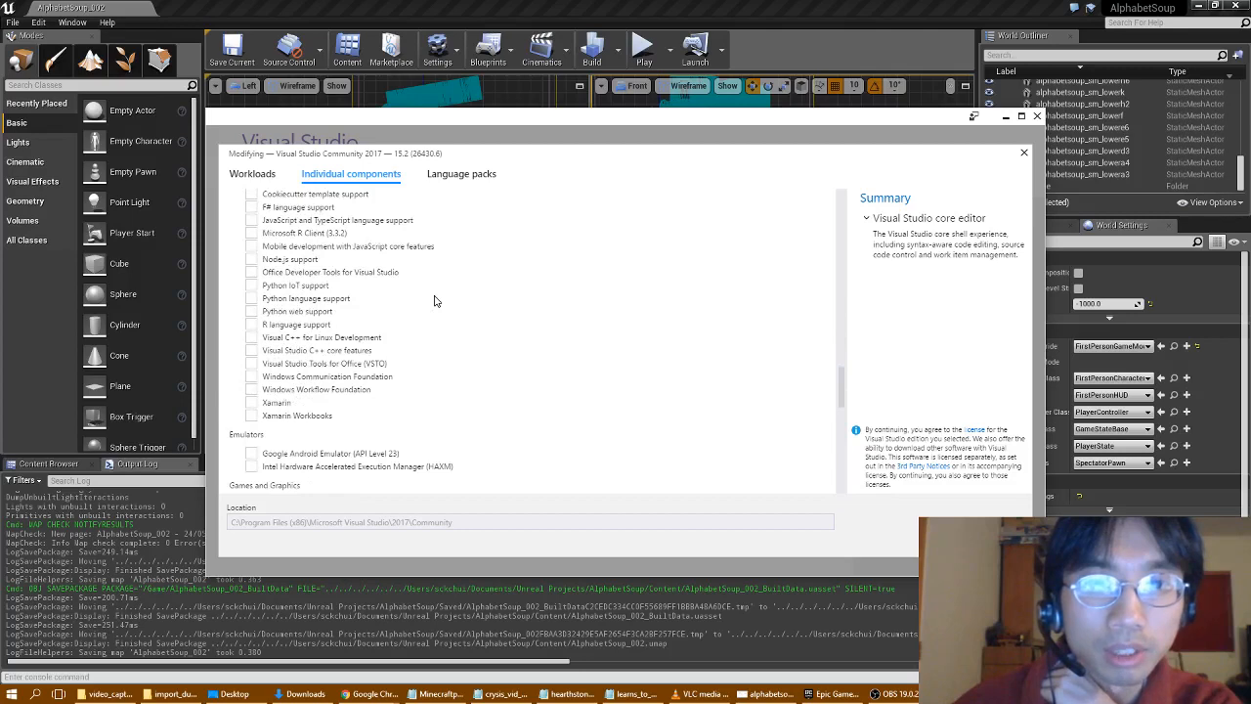
{"action": "scroll", "coordinate": [435, 301], "scroll_direction": "down", "scroll_amount": 5}
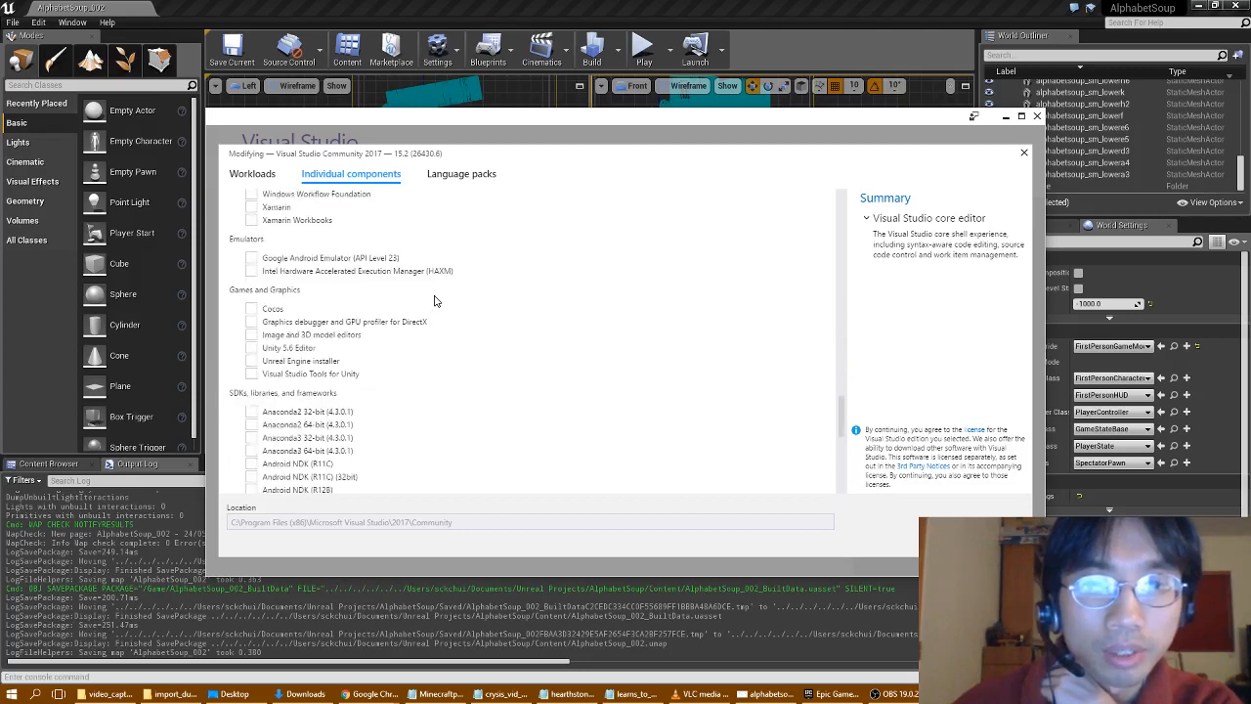
{"action": "scroll", "coordinate": [436, 301], "scroll_direction": "down", "scroll_amount": 8}
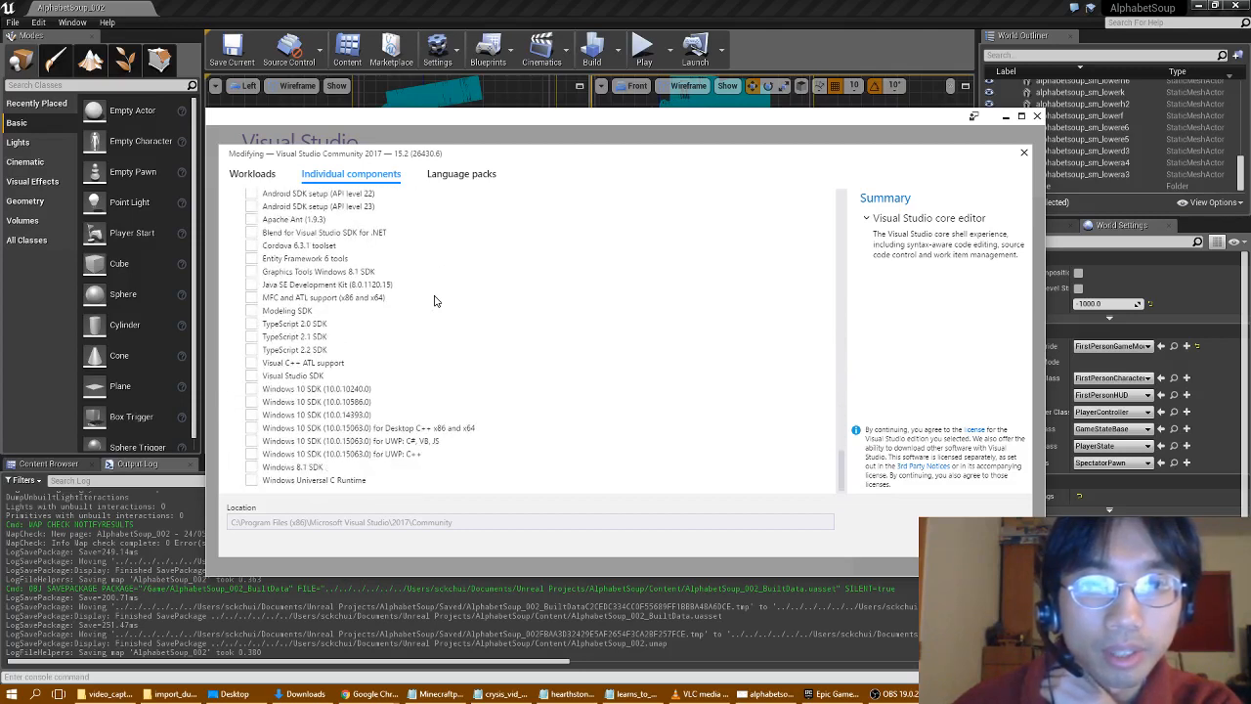
{"action": "scroll", "coordinate": [437, 303], "scroll_direction": "up", "scroll_amount": 9}
{"action": "scroll", "coordinate": [437, 303], "scroll_direction": "up", "scroll_amount": 3}
{"action": "scroll", "coordinate": [439, 306], "scroll_direction": "down", "scroll_amount": 9}
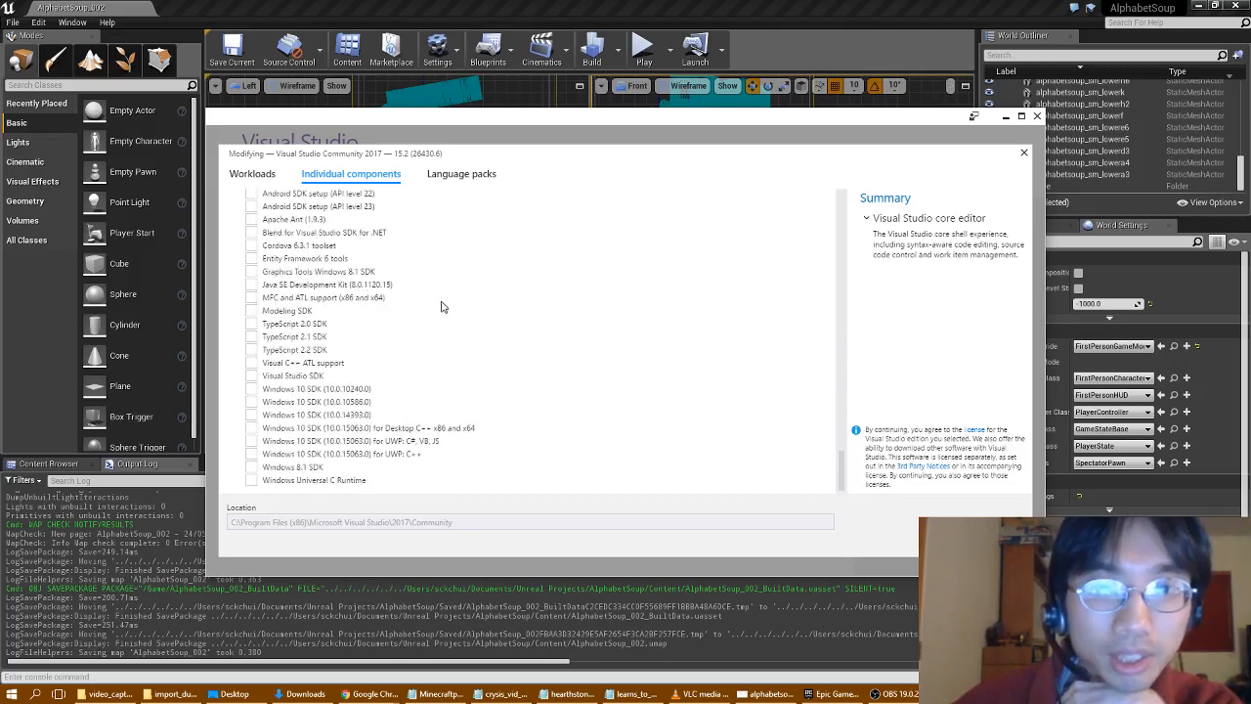
{"action": "scroll", "coordinate": [441, 307], "scroll_direction": "up", "scroll_amount": 12}
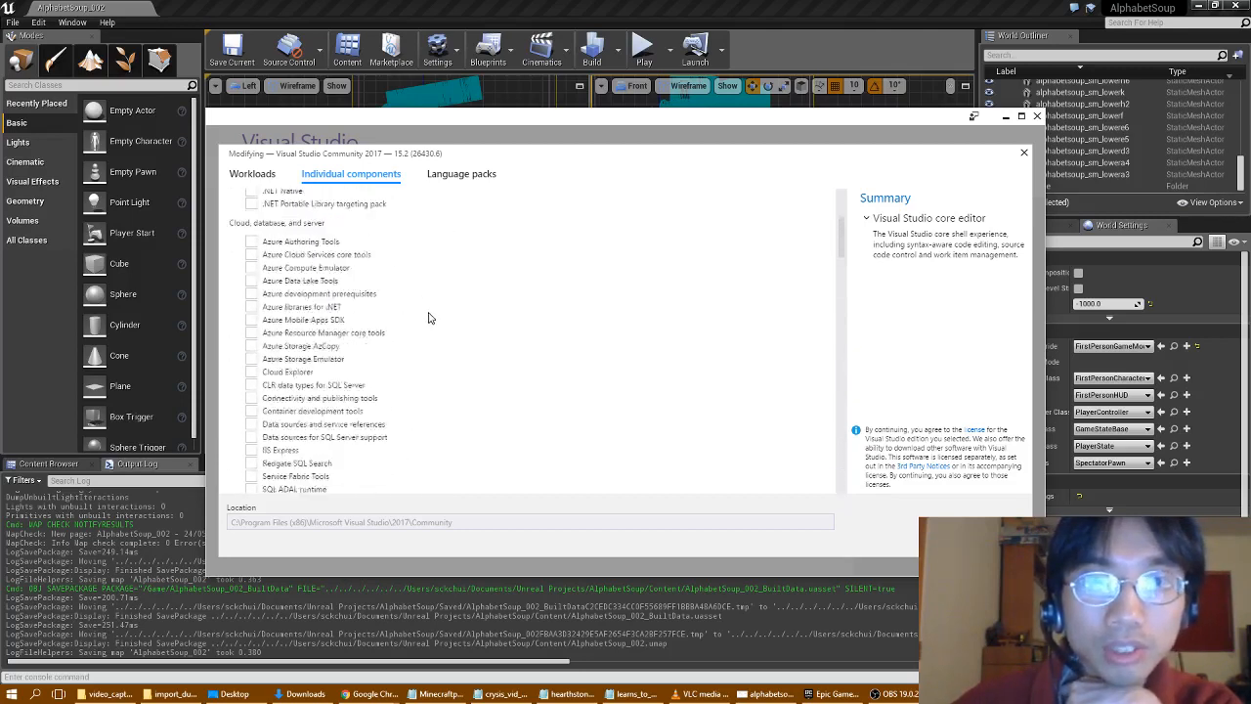
- Look through the available Visual Studio workloads, including the Mobile & Gaming and Other Toolsets groups
{"action": "left_click", "coordinate": [253, 173]}
{"action": "scroll", "coordinate": [491, 350], "scroll_direction": "down", "scroll_amount": 5}
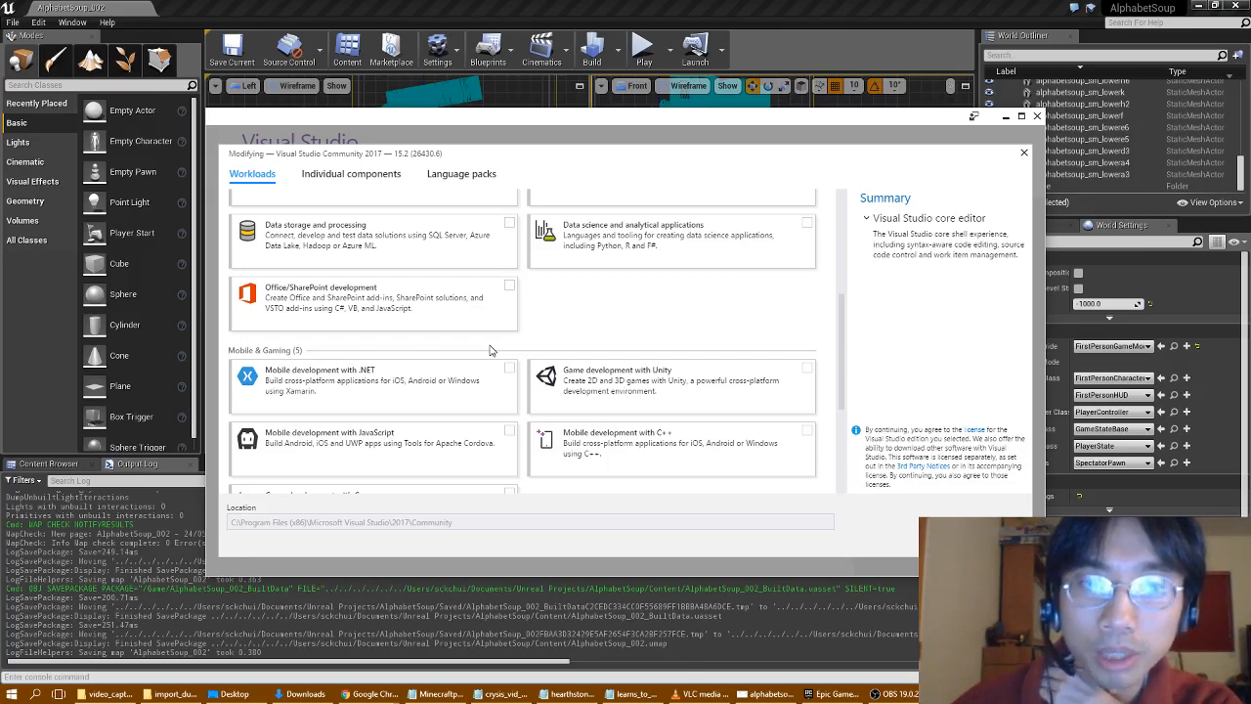
{"action": "scroll", "coordinate": [491, 350], "scroll_direction": "down", "scroll_amount": 3}
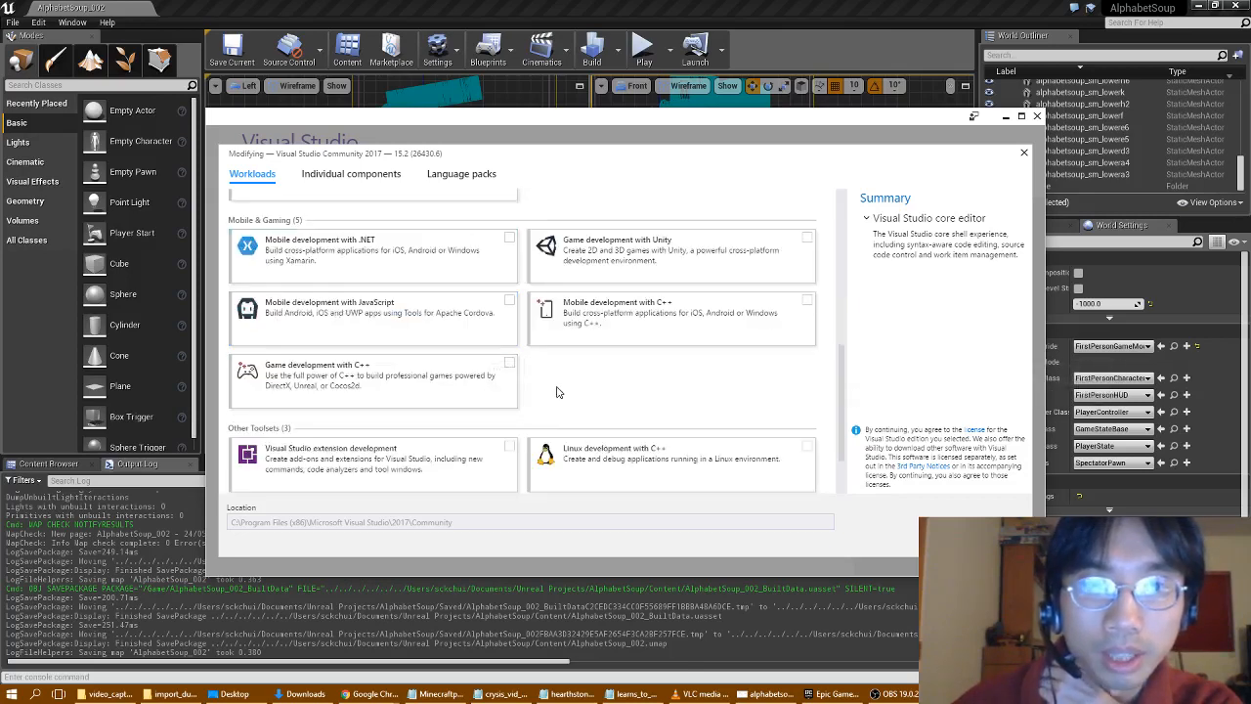
{"action": "scroll", "coordinate": [557, 392], "scroll_direction": "down", "scroll_amount": 2}
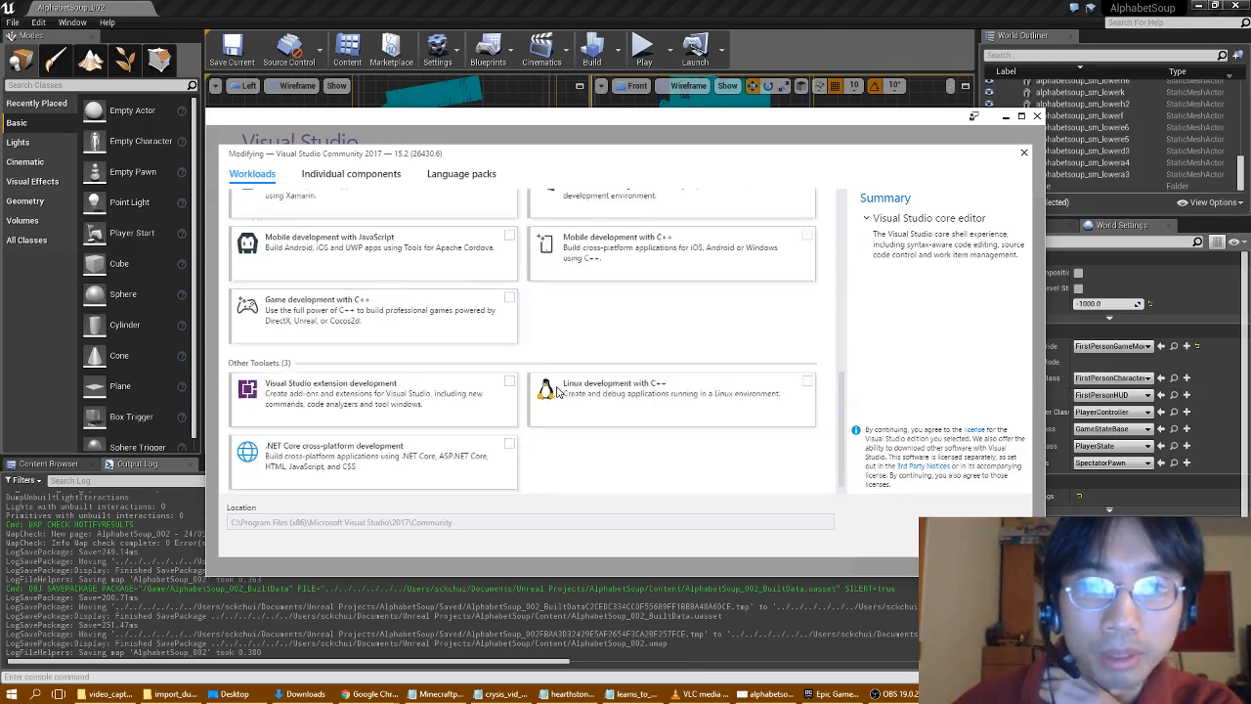
- Return to the Unreal Editor, dismiss the launched game's message, and reread the log's cook warnings for AlphabetSoup_002
{"action": "left_click", "coordinate": [525, 622]}
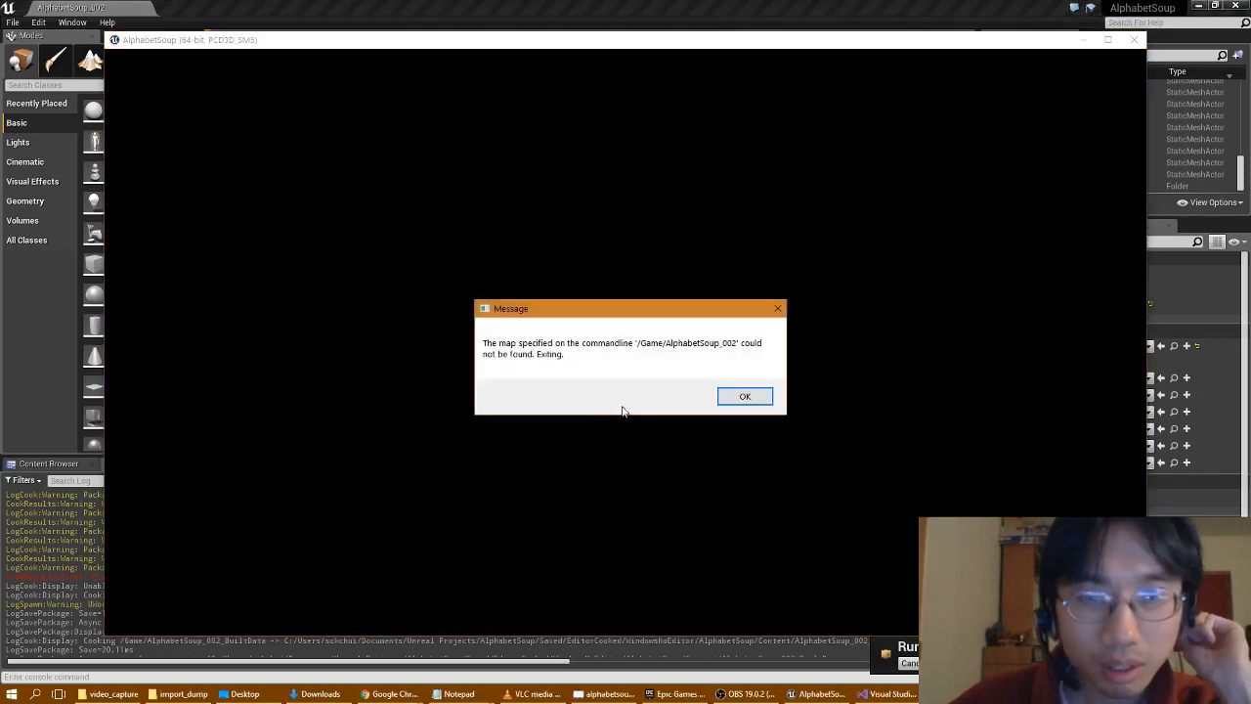
{"action": "left_click", "coordinate": [735, 398]}
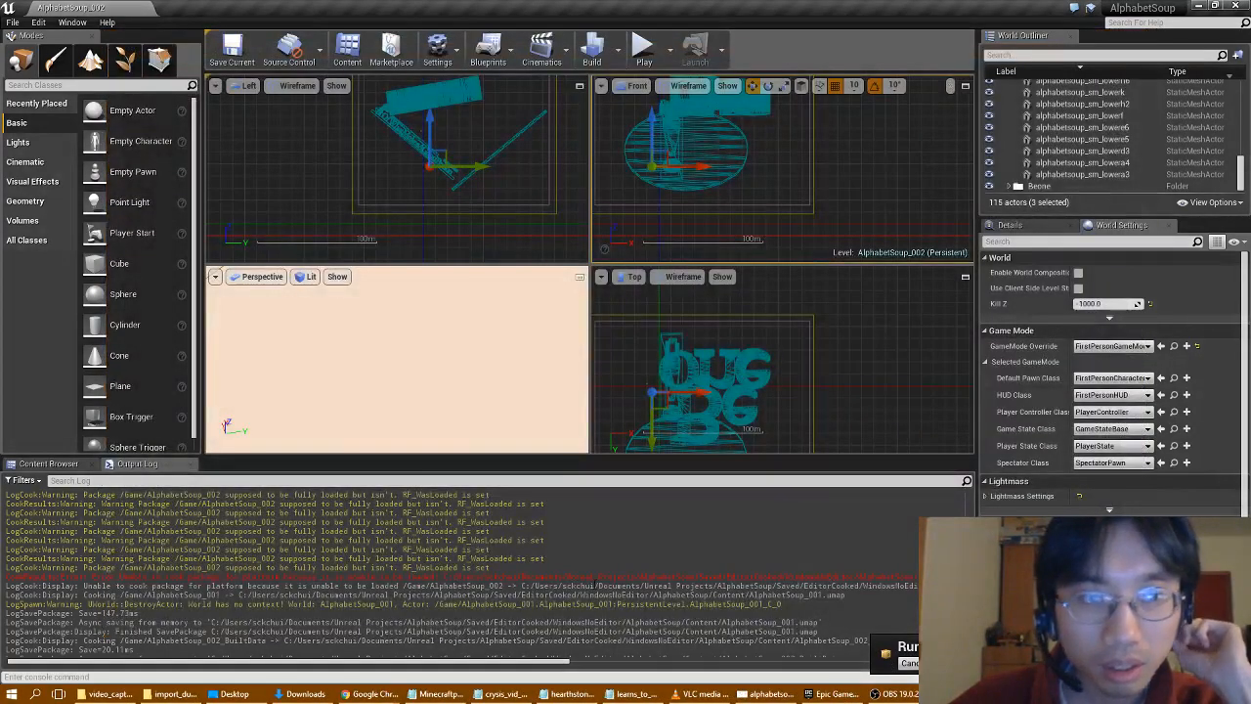
{"action": "scroll", "coordinate": [595, 584], "scroll_direction": "up", "scroll_amount": 2}
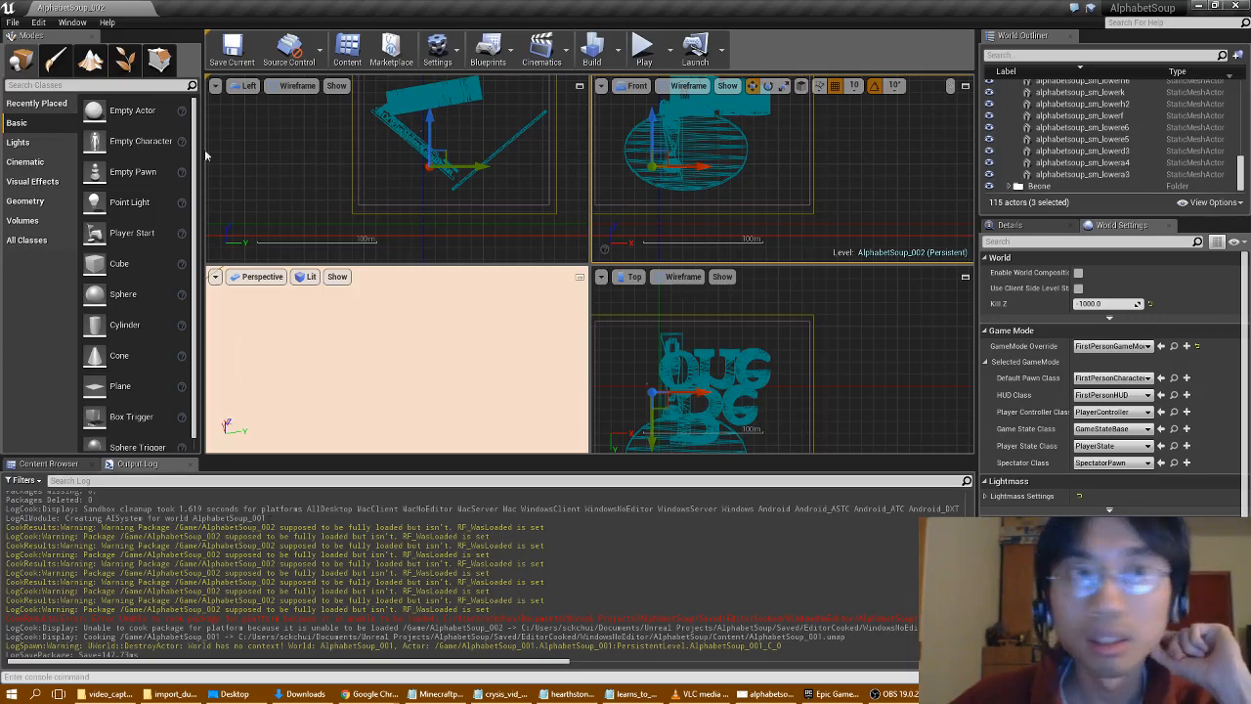
- Open the AlphabetSoup_001 level from the root Content folder and look over its actors in the World Outliner
{"action": "left_click", "coordinate": [13, 21]}
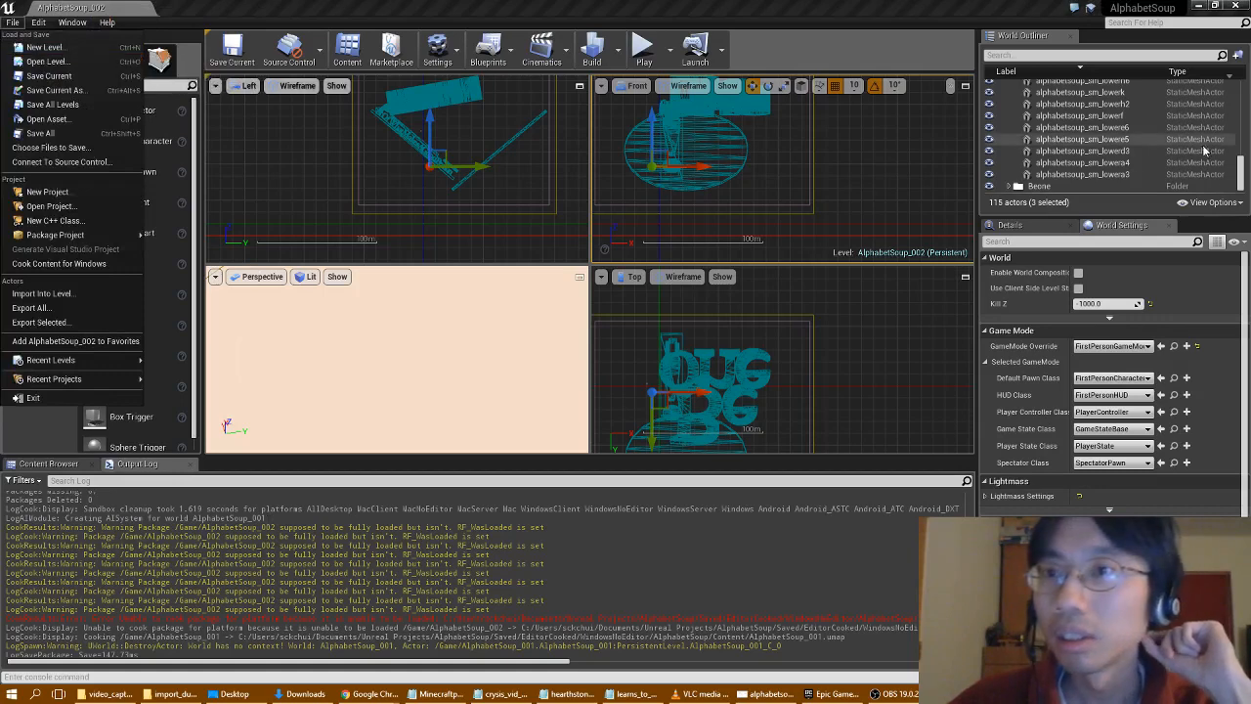
{"action": "left_click", "coordinate": [1240, 184]}
{"action": "left_click_drag", "start_coordinate": [1239, 184], "coordinate": [1239, 86]}
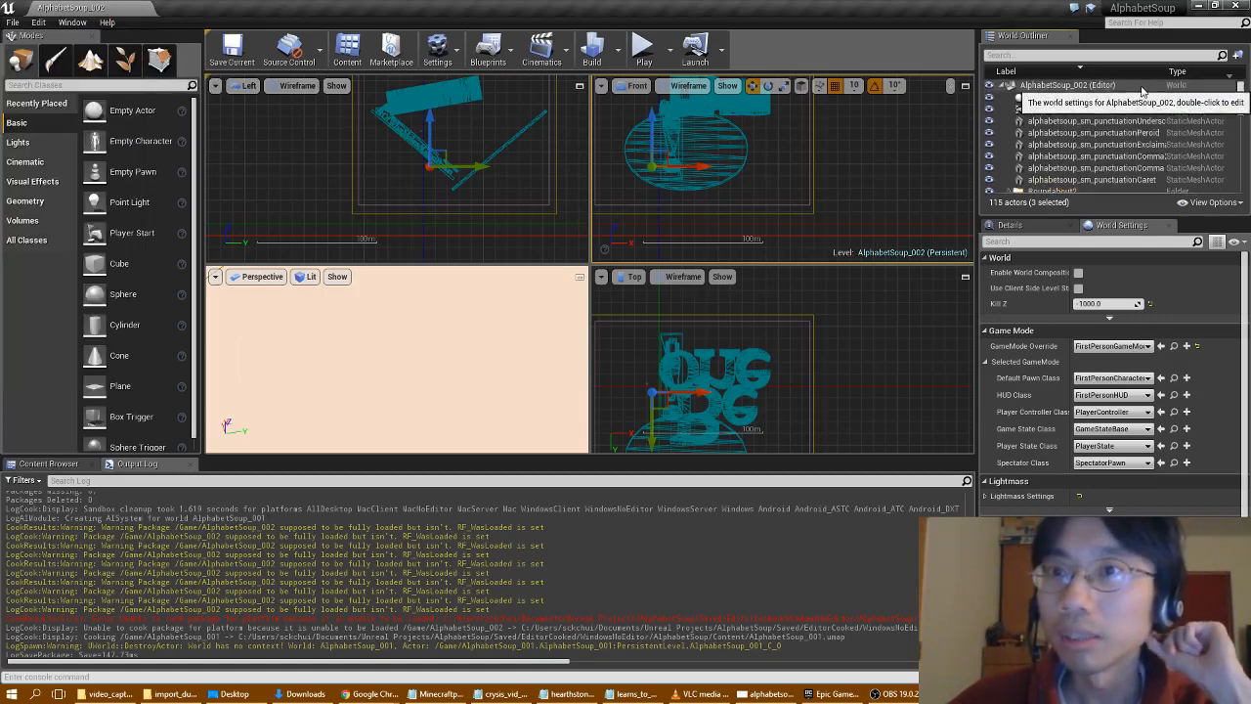
{"action": "left_click", "coordinate": [44, 463]}
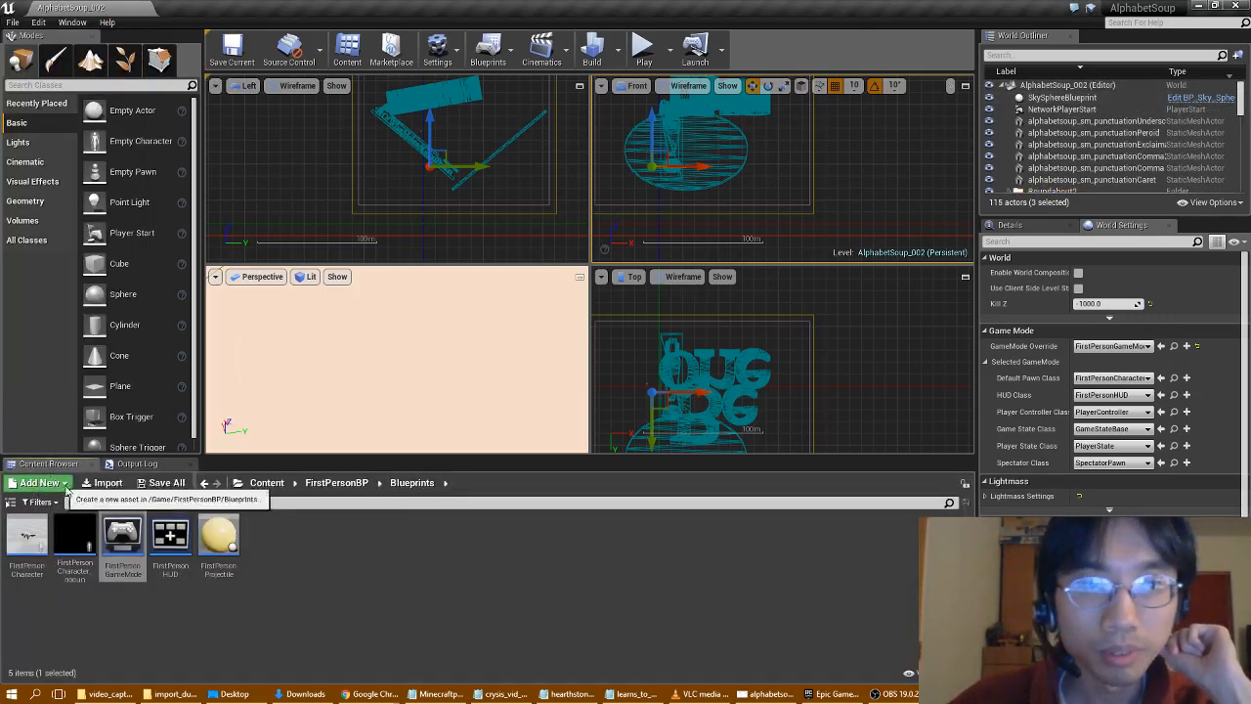
{"action": "left_click", "coordinate": [258, 486]}
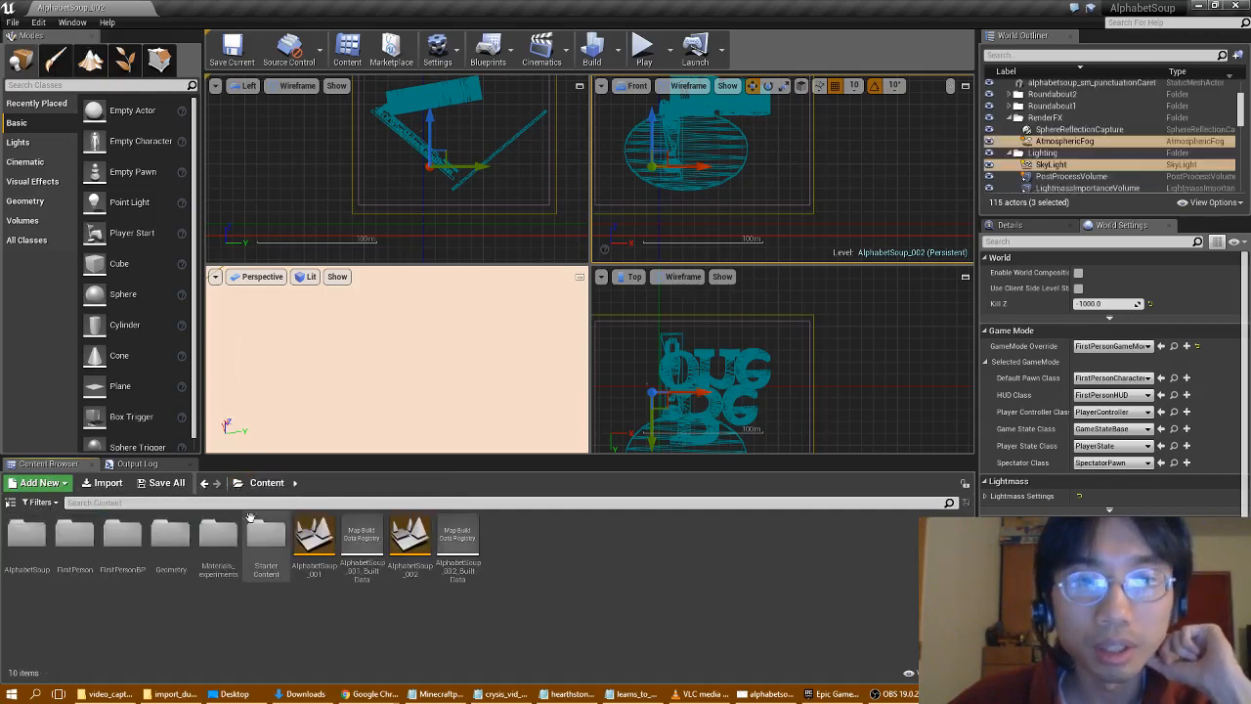
{"action": "double_click", "coordinate": [308, 545]}
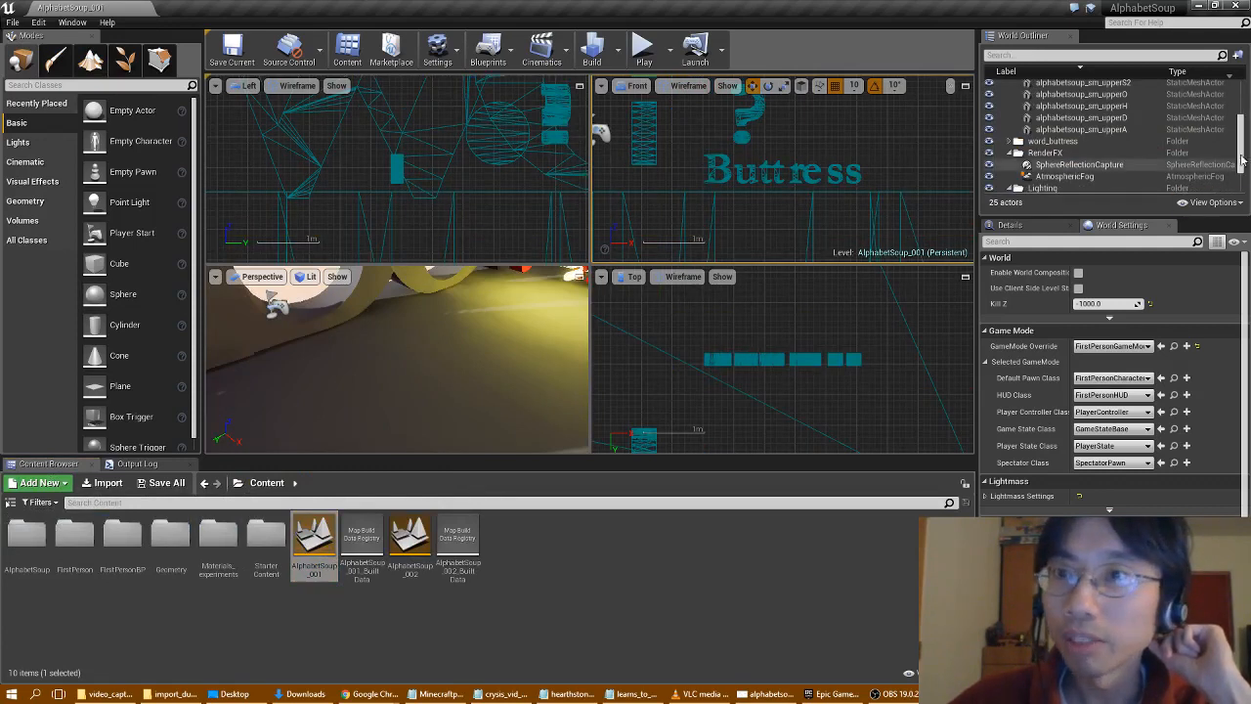
{"action": "scroll", "coordinate": [1240, 108], "scroll_direction": "up", "scroll_amount": 5}
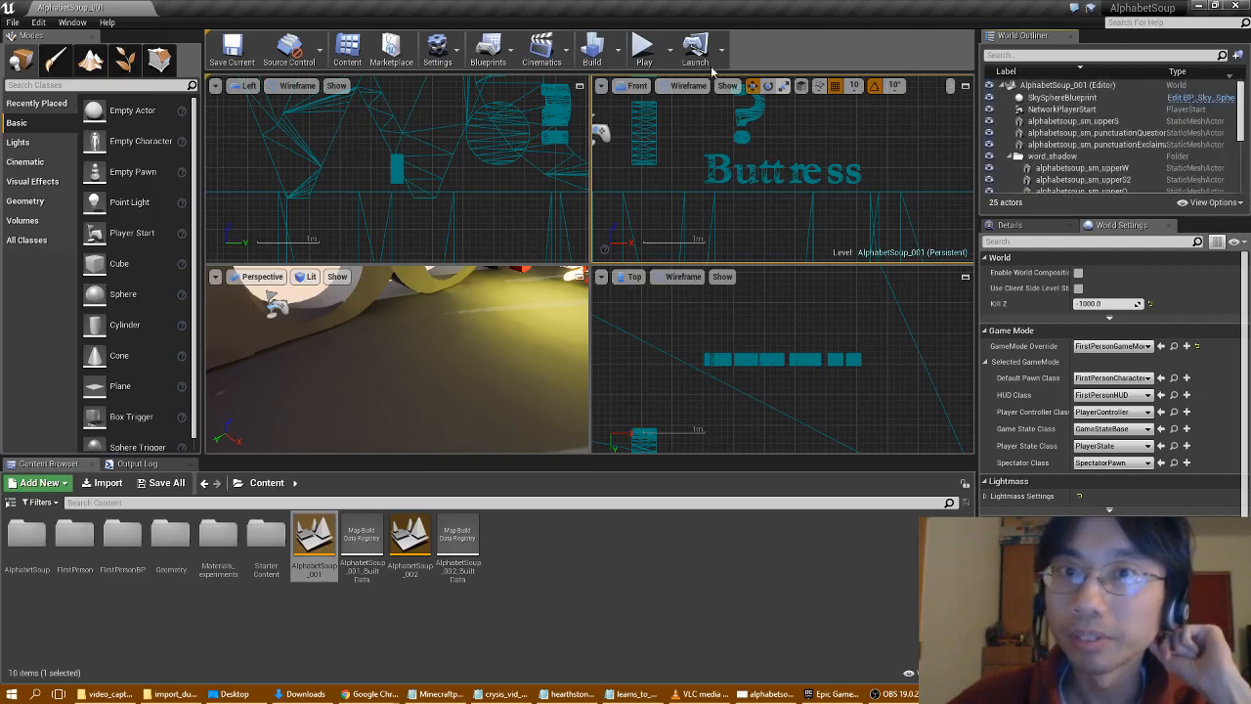
- Play-test AlphabetSoup_001 briefly in the editor, then build the level
{"action": "left_click", "coordinate": [642, 47]}
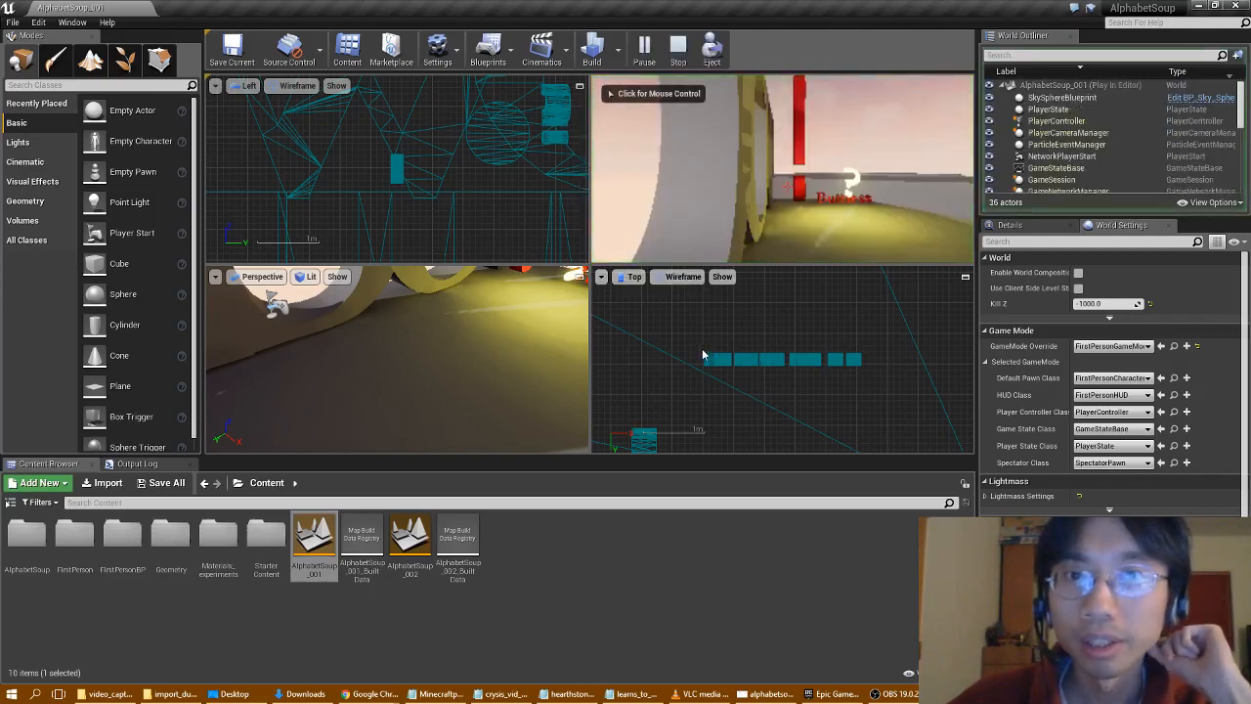
{"action": "key", "text": "Escape"}
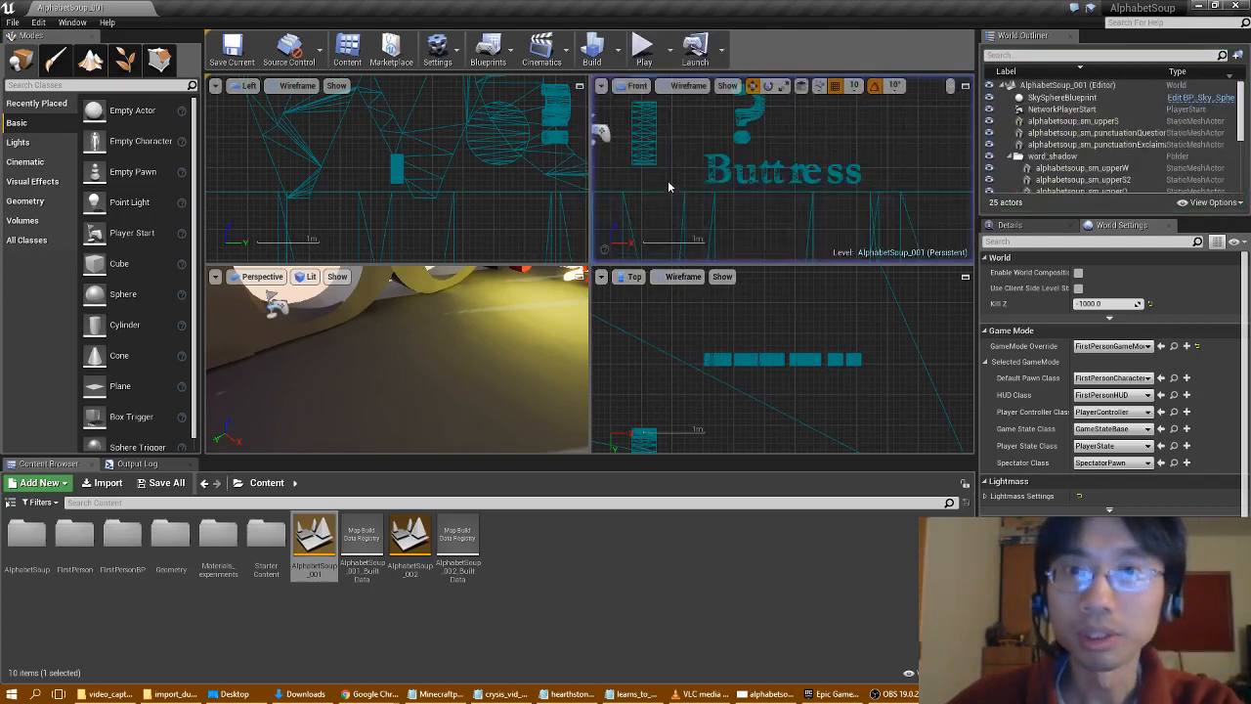
{"action": "left_click", "coordinate": [598, 50]}
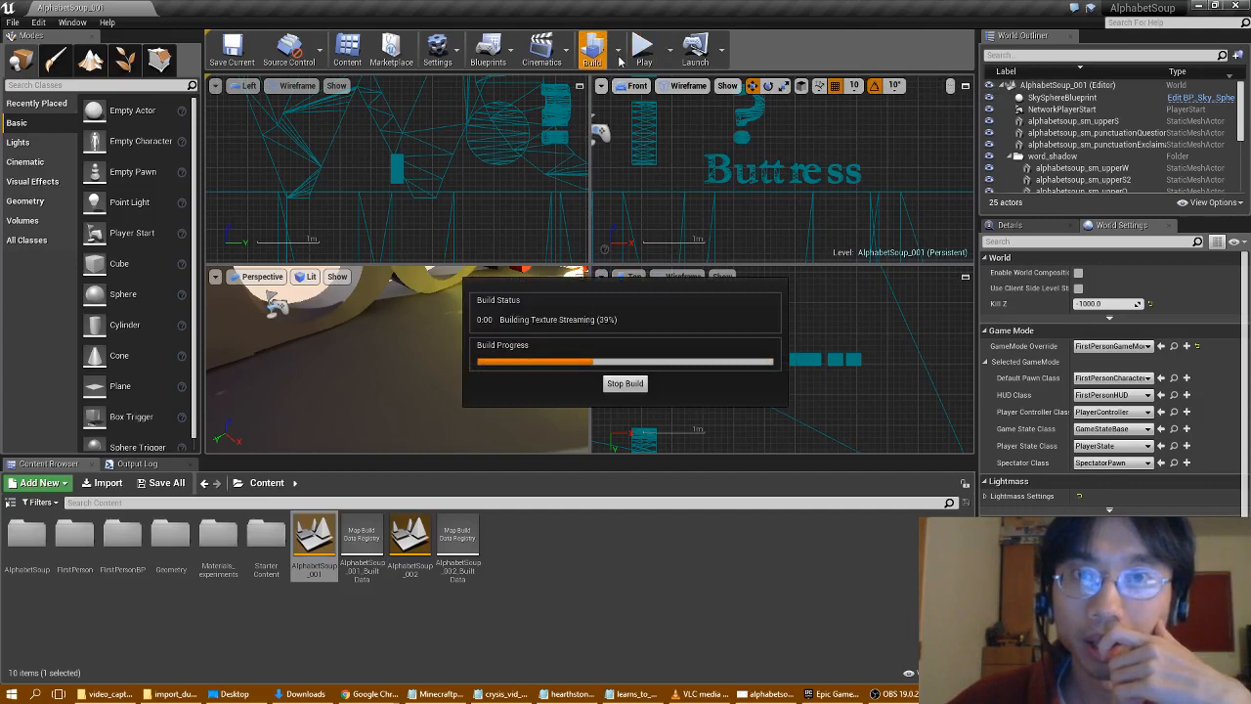
{"action": "left_click", "coordinate": [618, 60]}
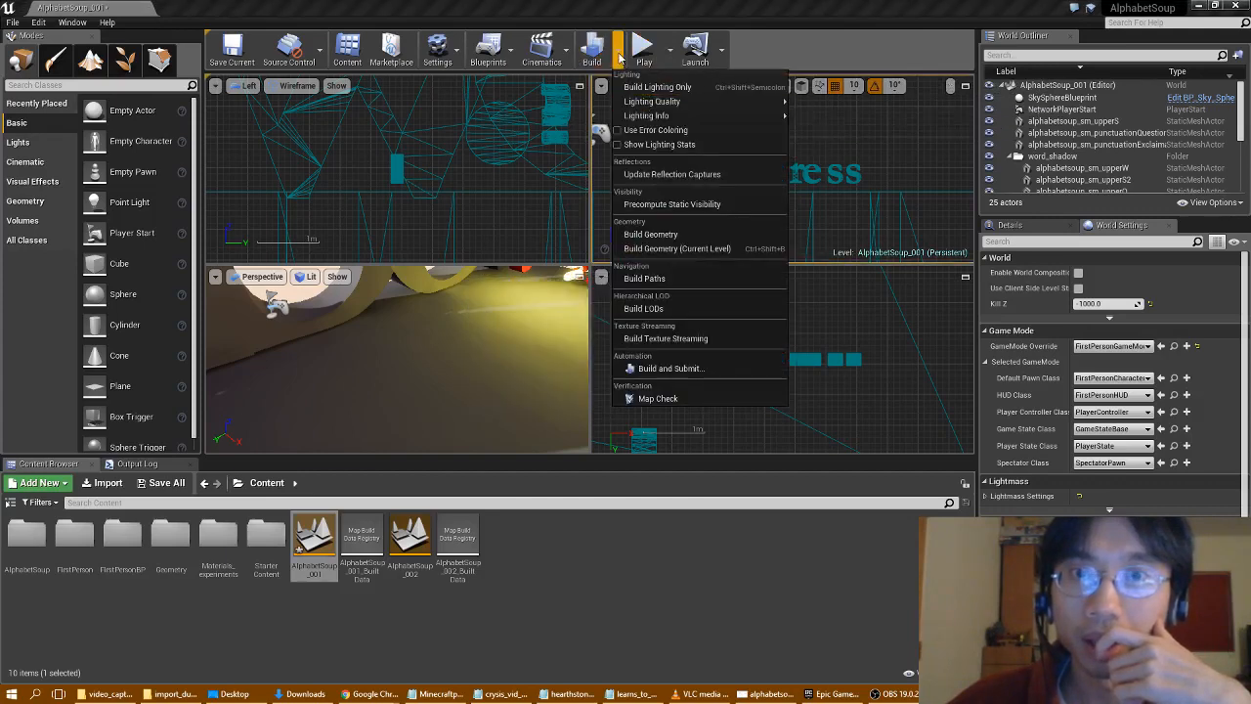
{"action": "left_click", "coordinate": [619, 61]}
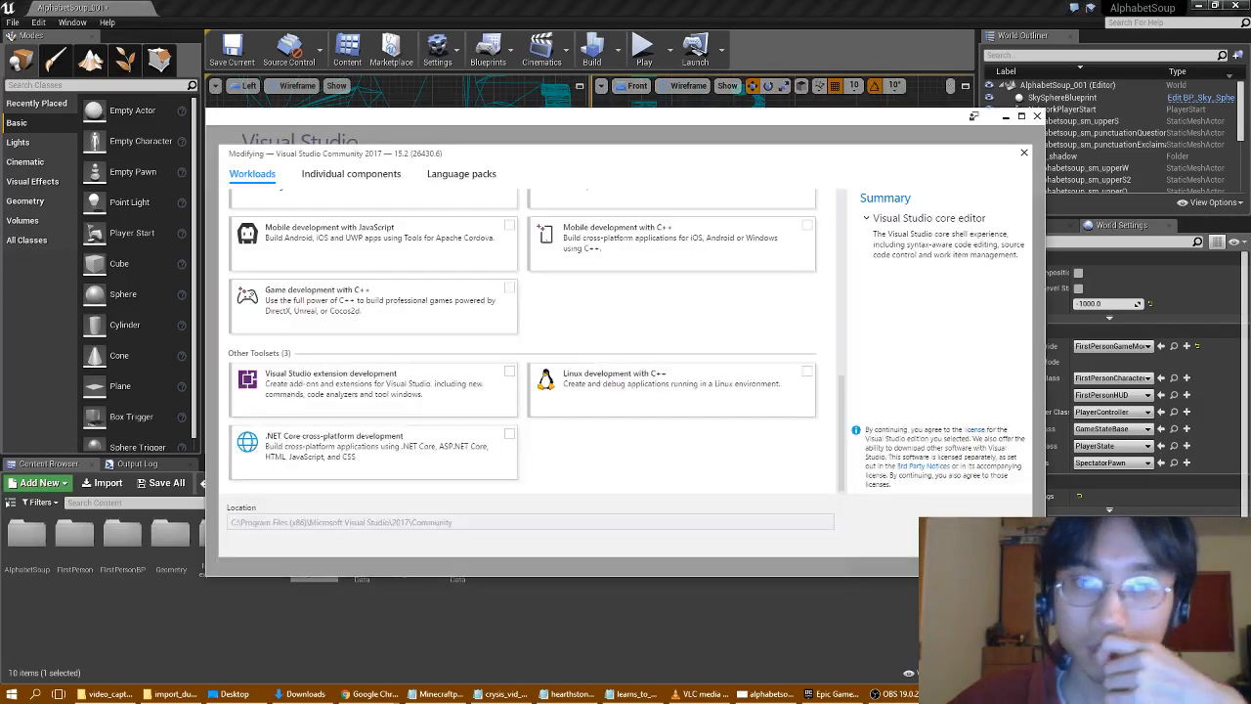
- Reread the output log's warning about Visual Studio 2017 and its C++ toolchain
{"action": "left_click", "coordinate": [514, 603]}
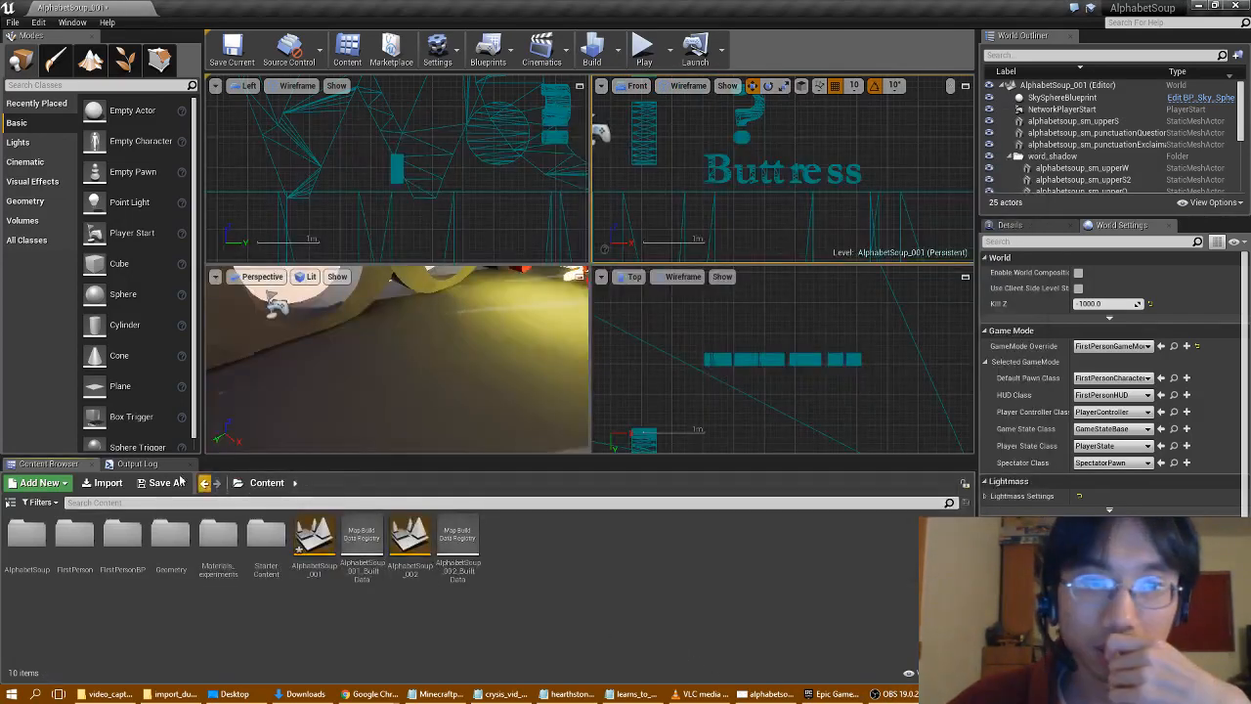
{"action": "left_click", "coordinate": [137, 463]}
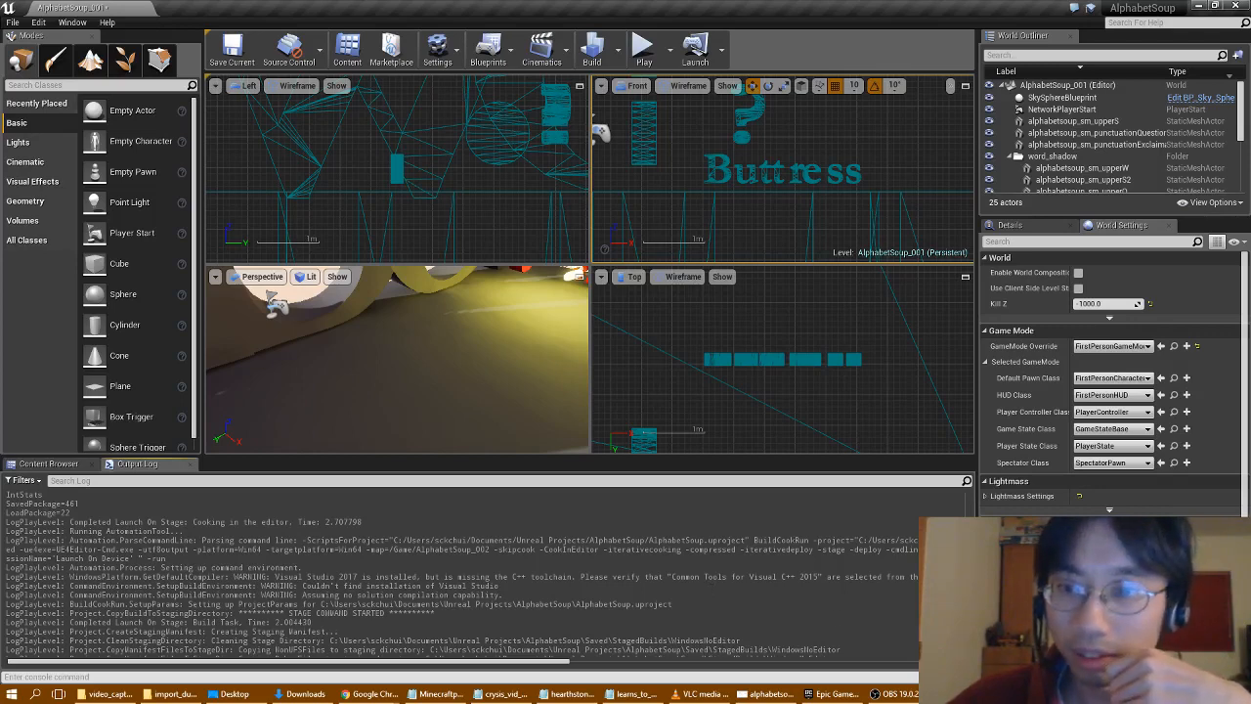
{"action": "left_click_drag", "start_coordinate": [571, 664], "coordinate": [656, 663]}
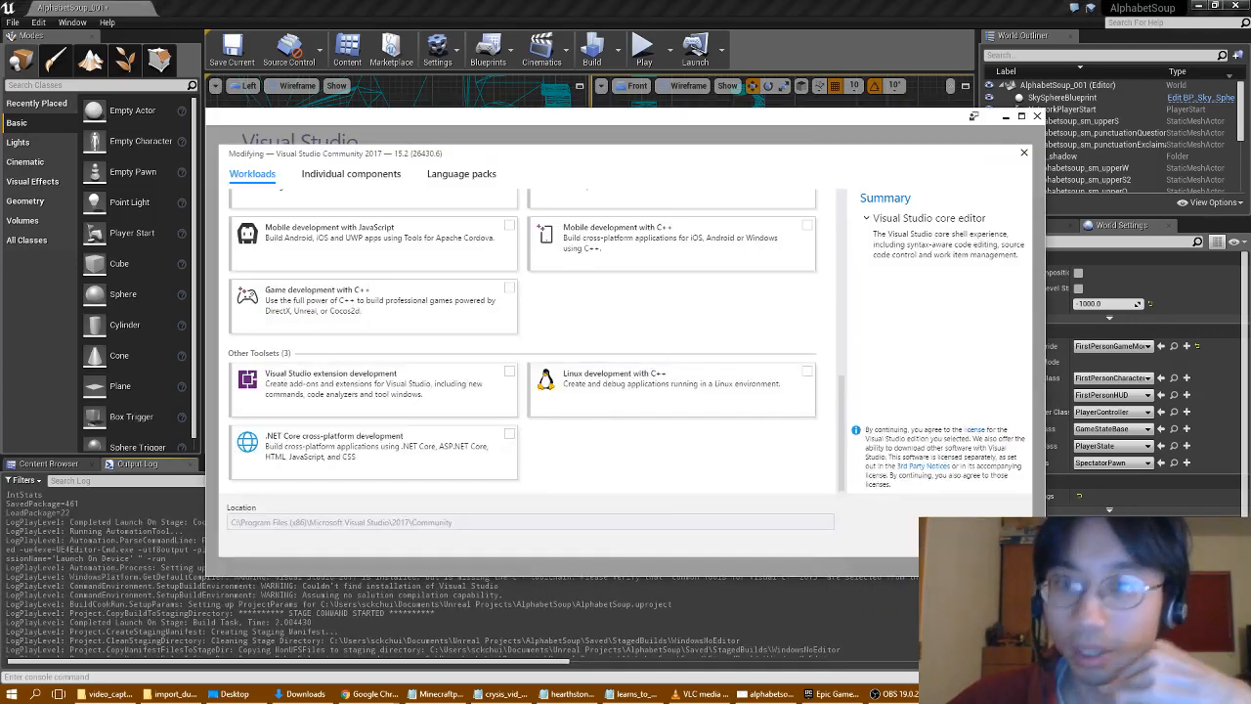
- In the Visual Studio installer, select Universal Windows Platform development with its optional C++ tools, plus the Desktop development with C++ workload
{"action": "scroll", "coordinate": [554, 415], "scroll_direction": "up", "scroll_amount": 5}
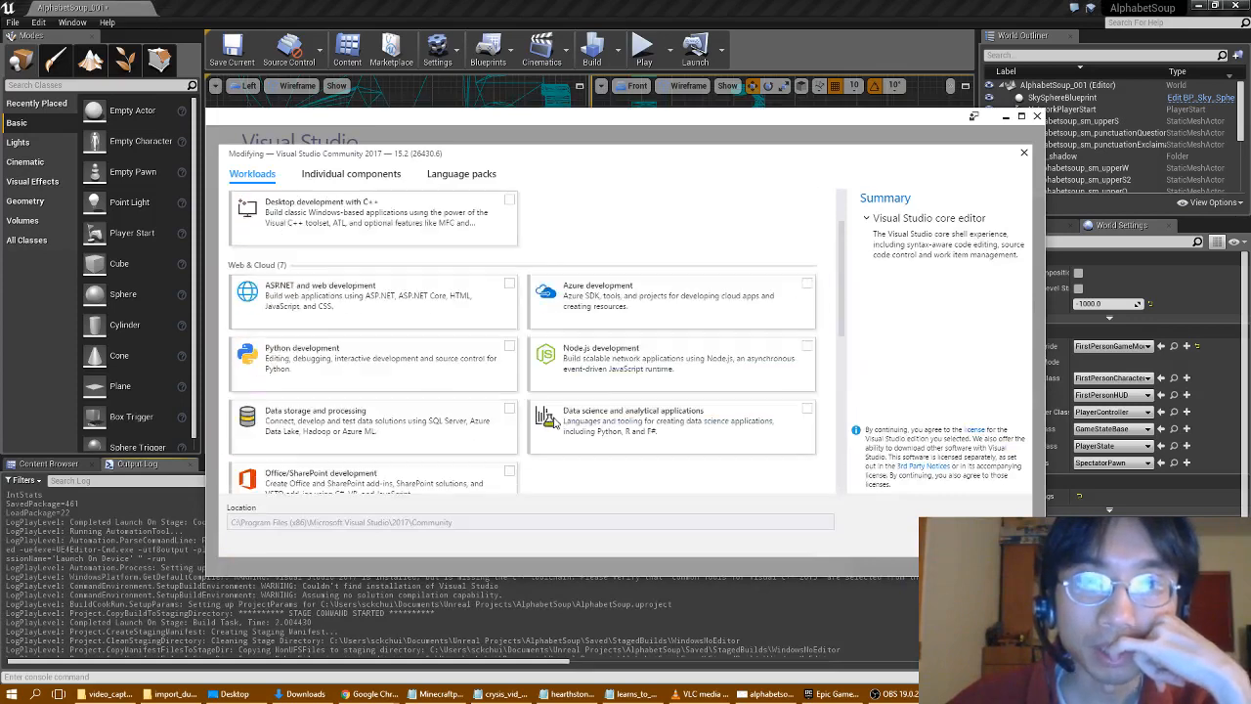
{"action": "scroll", "coordinate": [553, 420], "scroll_direction": "up", "scroll_amount": 2}
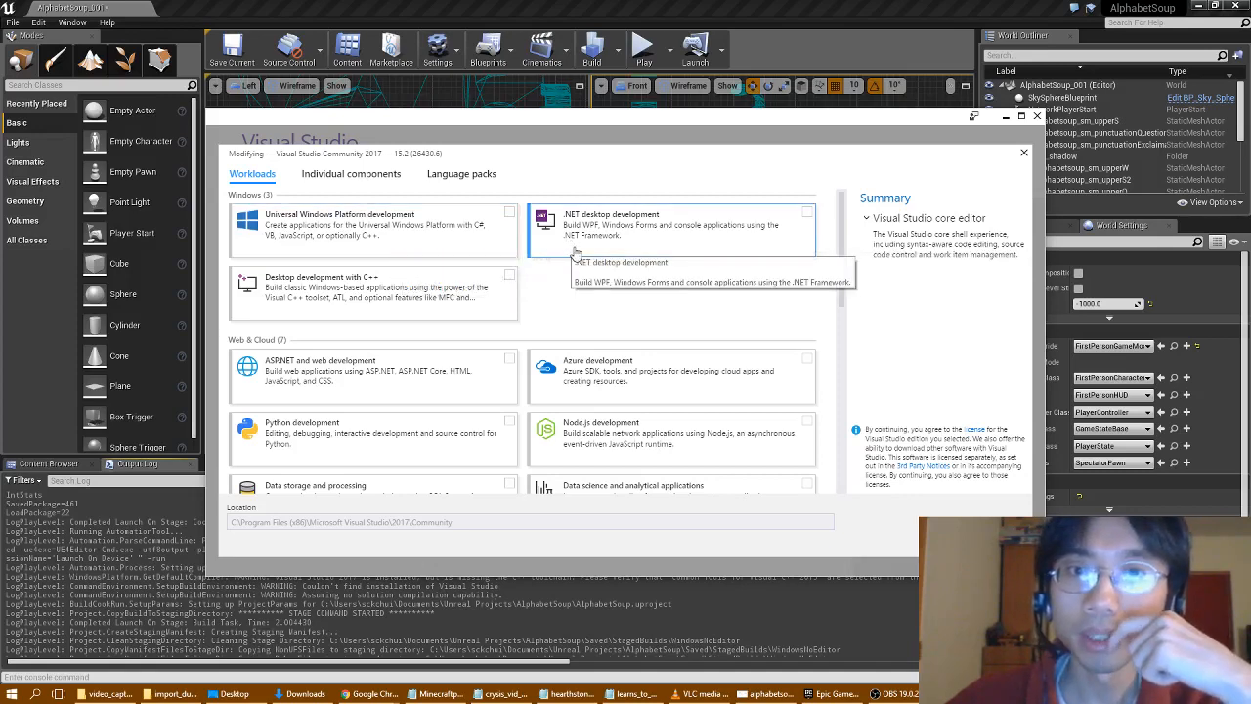
{"action": "left_click", "coordinate": [484, 232]}
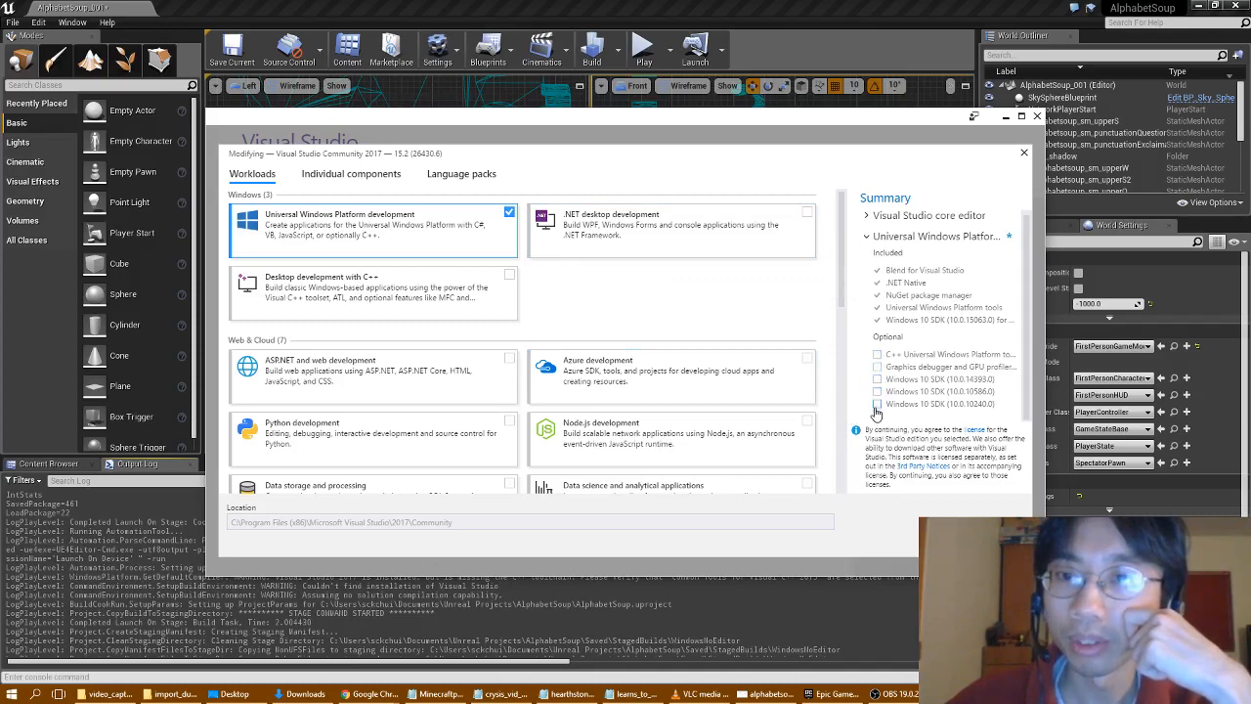
{"action": "left_click", "coordinate": [876, 355]}
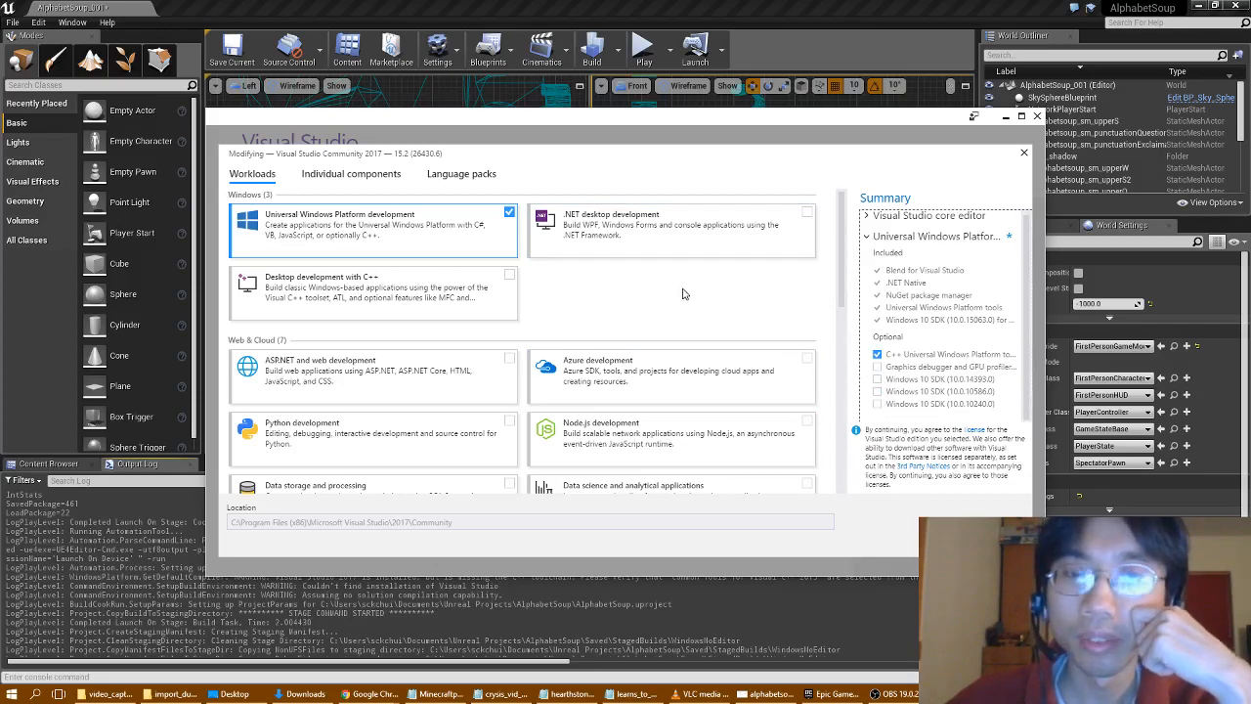
{"action": "left_click", "coordinate": [509, 276]}
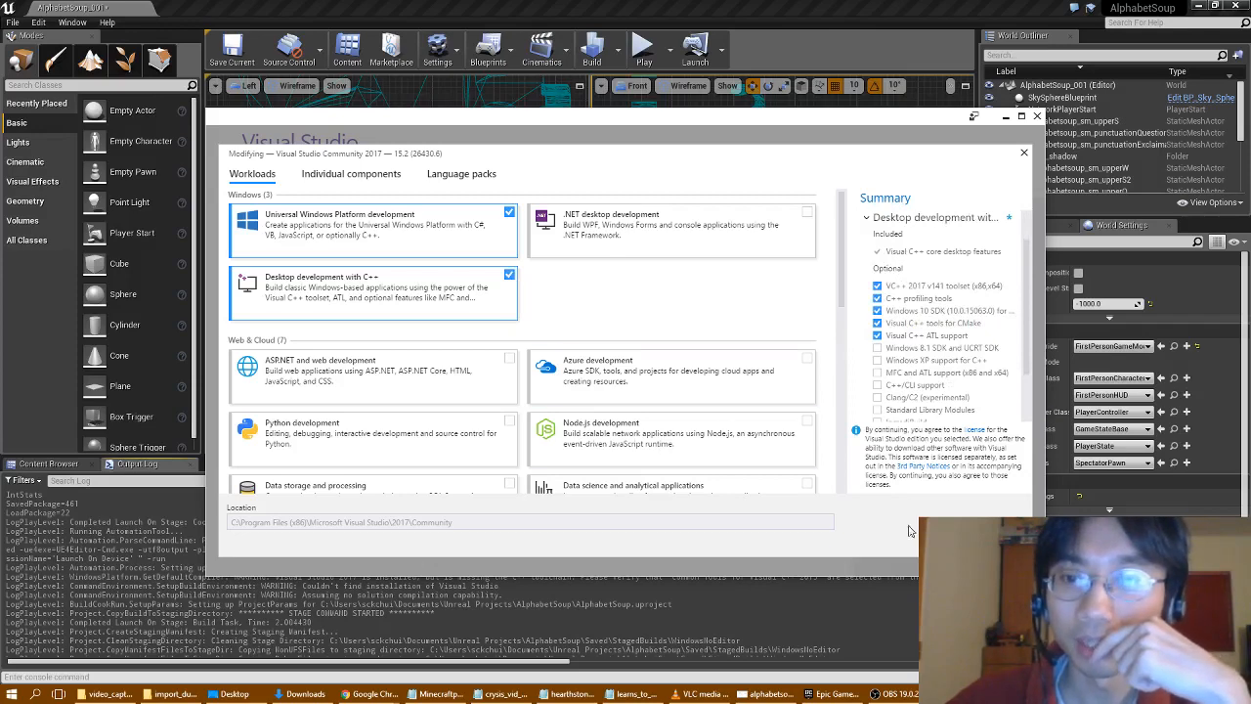
- Select the Game development with C++ workload in the Mobile & Gaming group
{"action": "scroll", "coordinate": [521, 344], "scroll_direction": "down", "scroll_amount": 1}
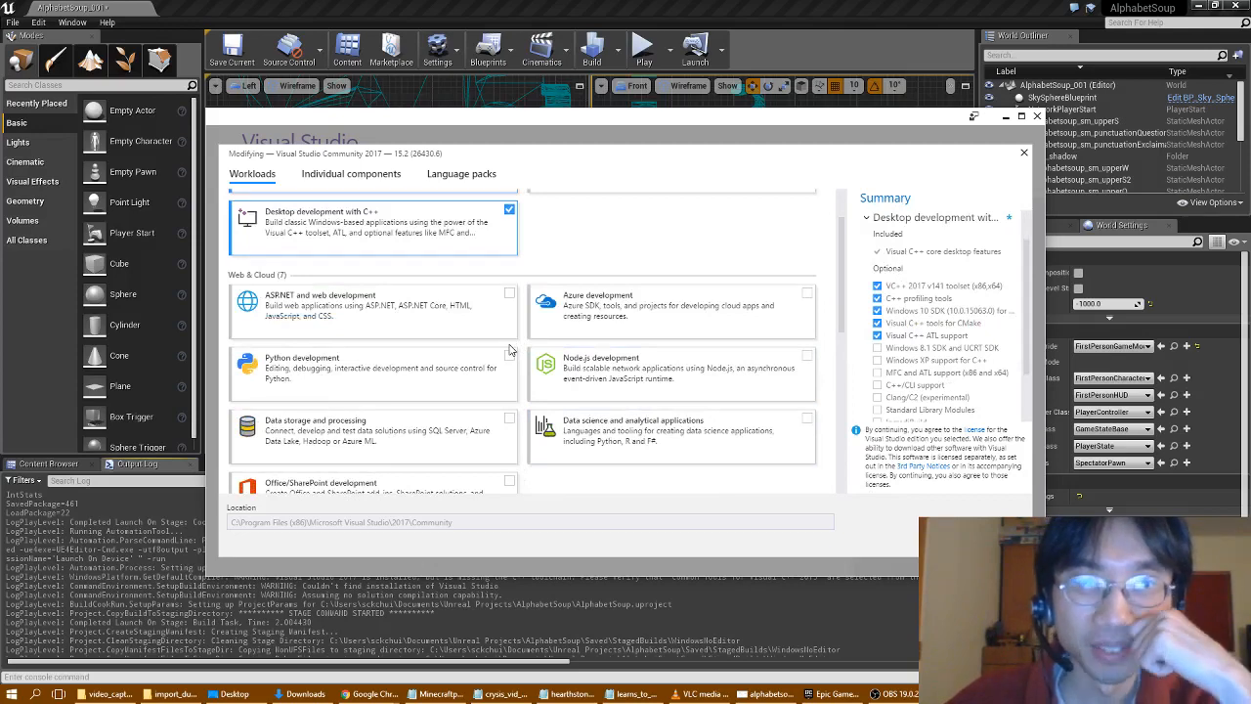
{"action": "scroll", "coordinate": [509, 349], "scroll_direction": "down", "scroll_amount": 2}
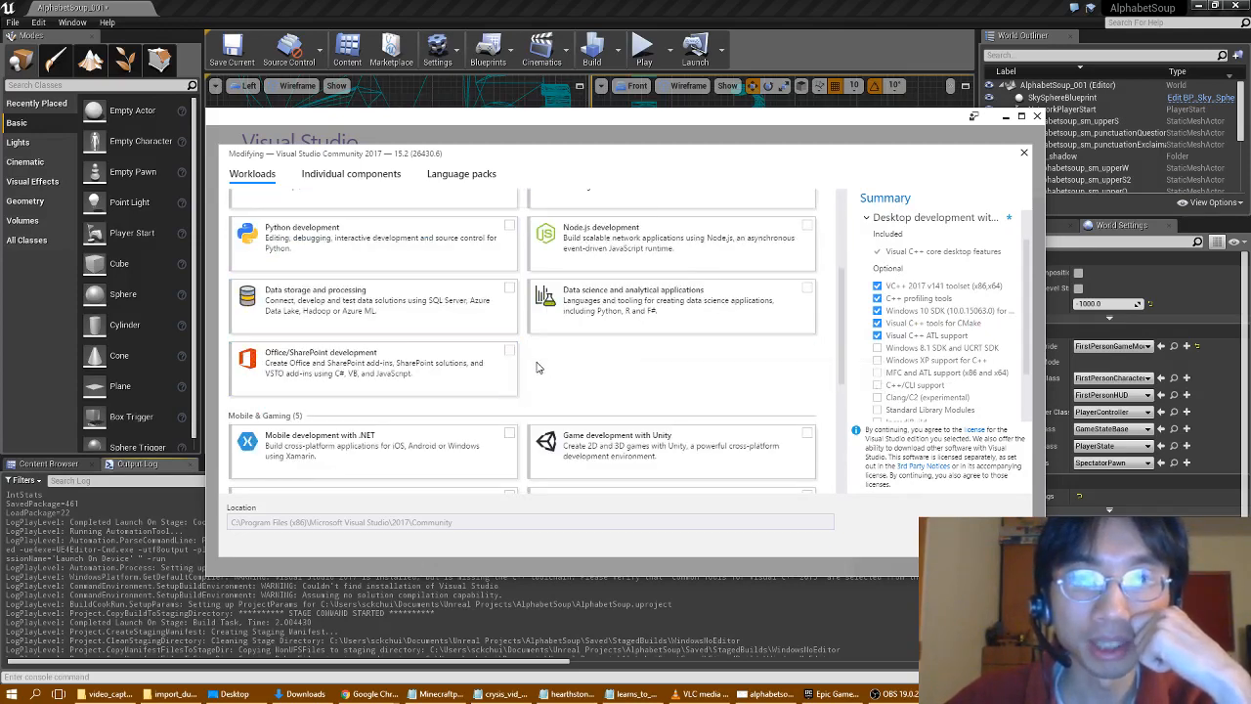
{"action": "scroll", "coordinate": [535, 368], "scroll_direction": "up", "scroll_amount": 1}
{"action": "scroll", "coordinate": [525, 396], "scroll_direction": "down", "scroll_amount": 4}
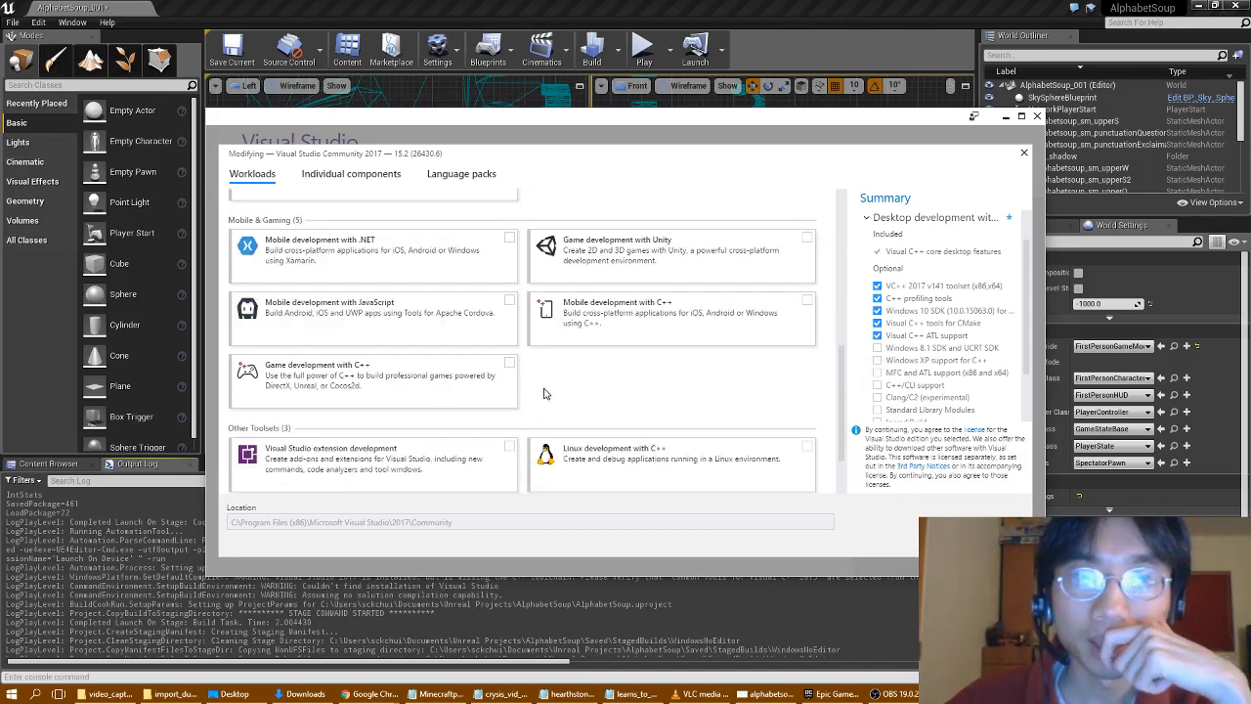
{"action": "left_click", "coordinate": [518, 383]}
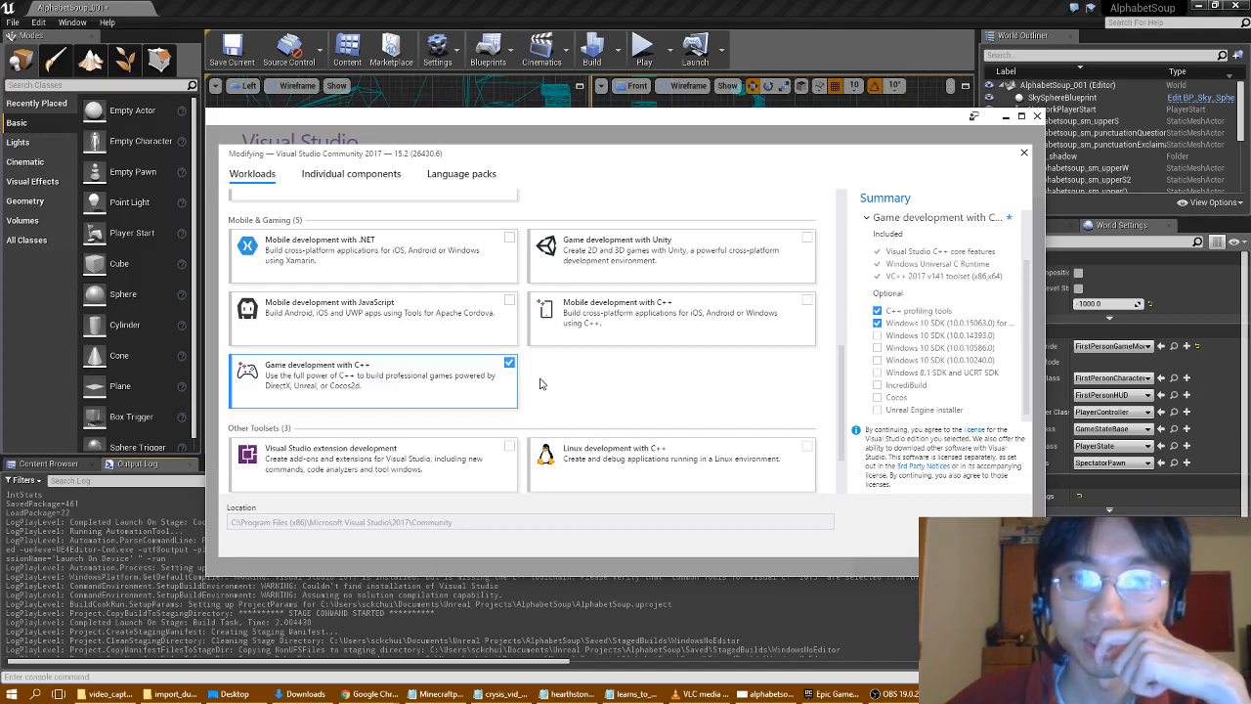
{"action": "scroll", "coordinate": [541, 383], "scroll_direction": "down", "scroll_amount": 2}
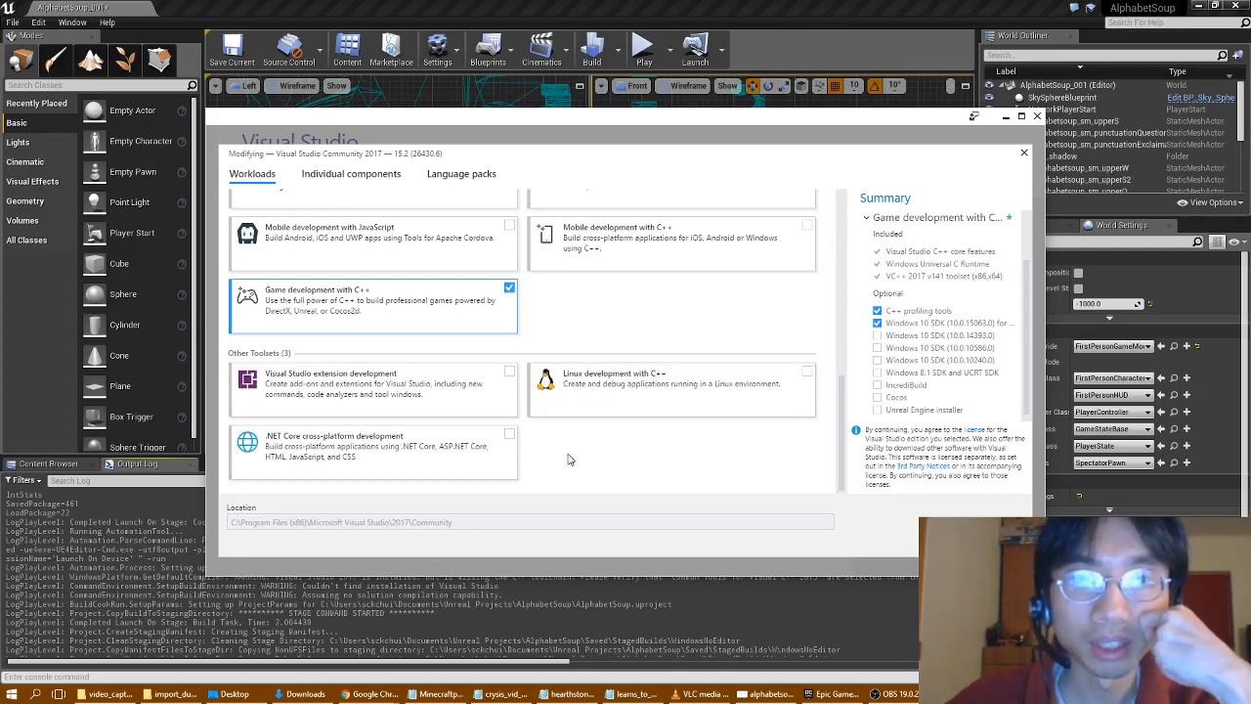
- Show the installer's individual components and recheck the Unreal Editor log for the name of the required Visual C++ tools
{"action": "left_click", "coordinate": [380, 178]}
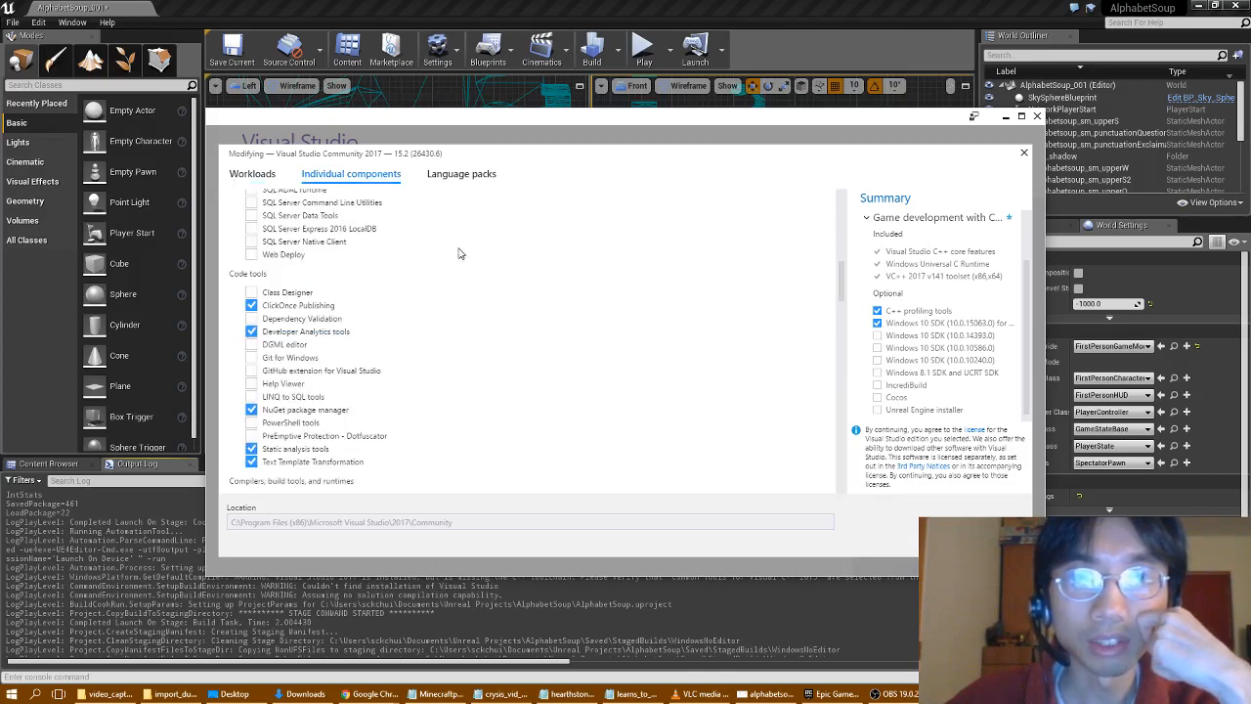
{"action": "scroll", "coordinate": [505, 352], "scroll_direction": "up", "scroll_amount": 5}
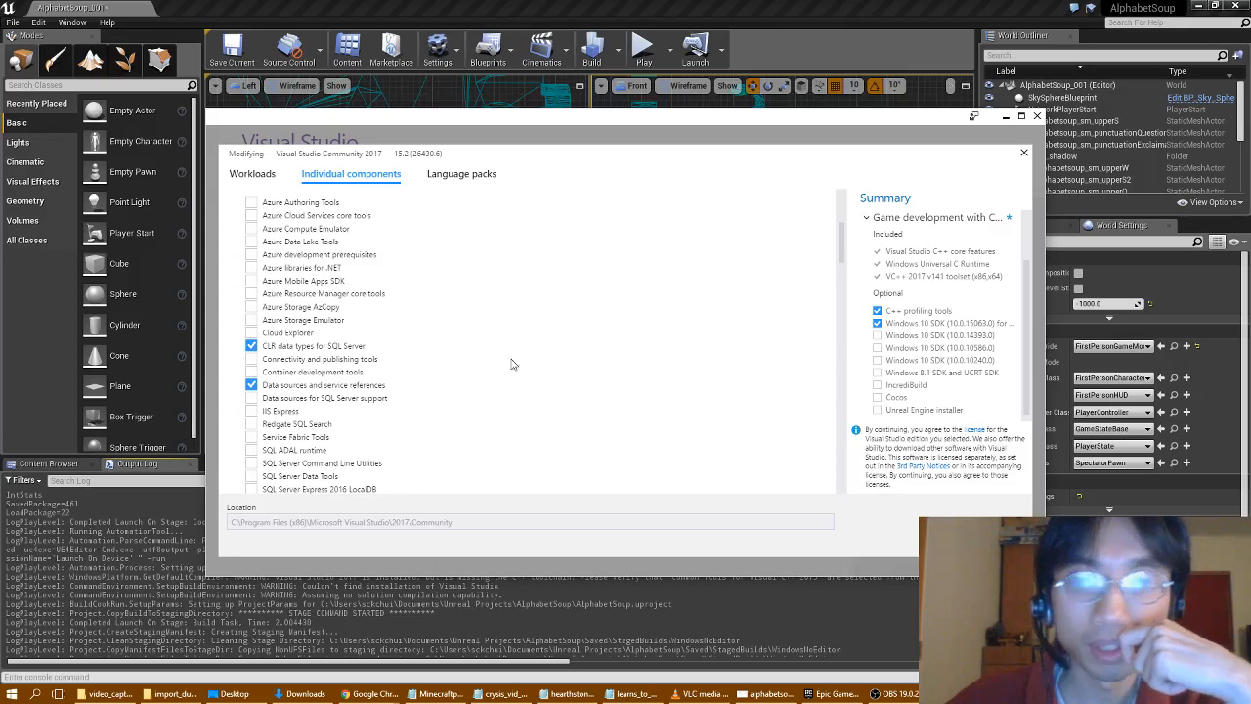
{"action": "left_click", "coordinate": [806, 592]}
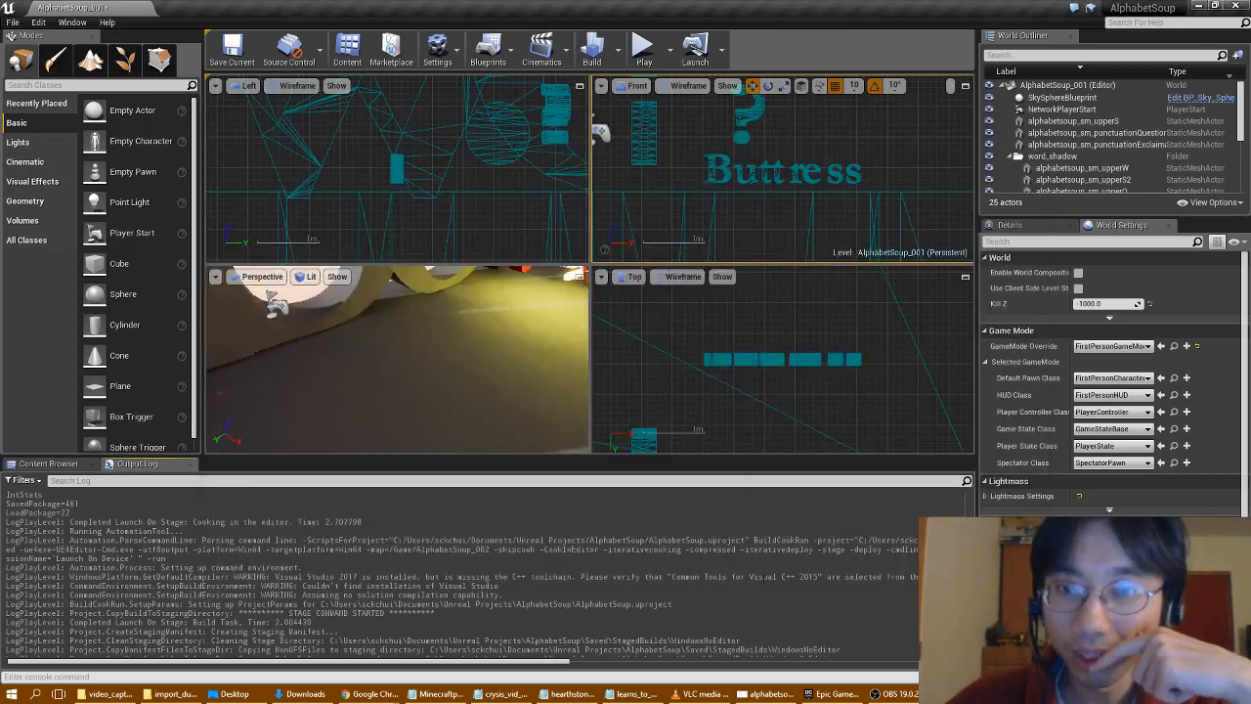
{"action": "key", "text": "alt+Tab"}
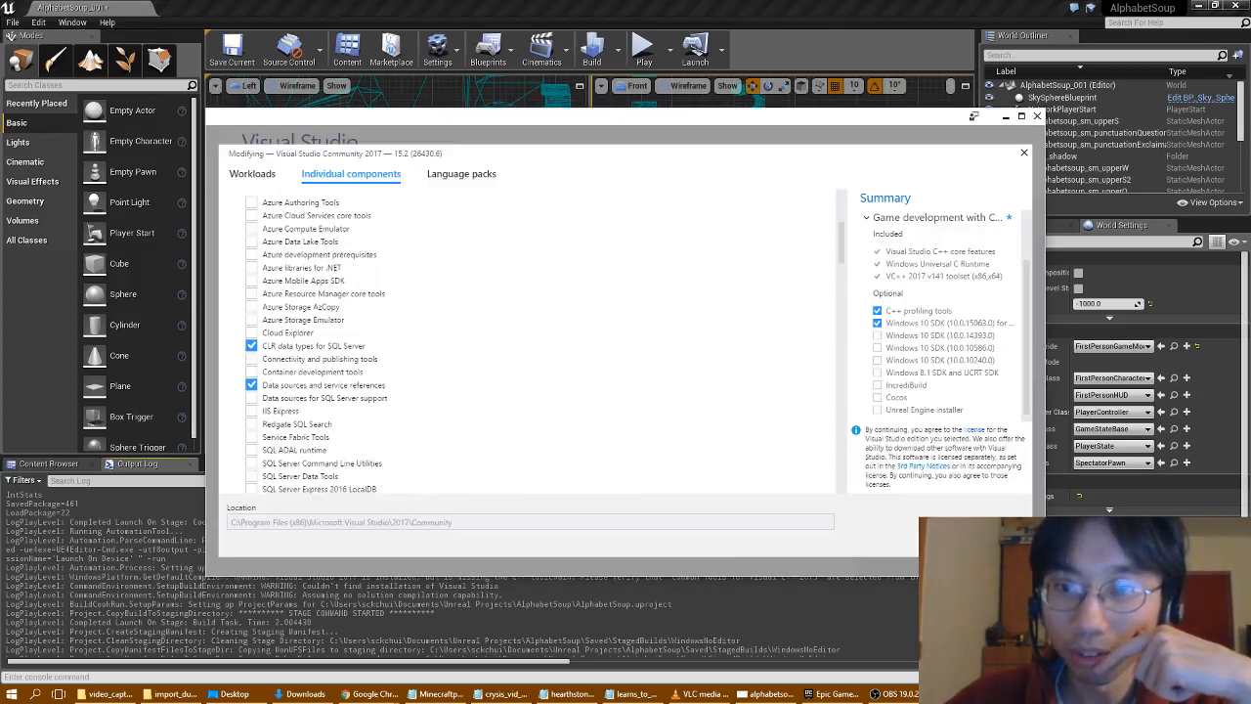
- Look through the individual components from the .NET group down to Compilers, build tools, and runtimes for the Visual C++ toolsets
{"action": "scroll", "coordinate": [505, 387], "scroll_direction": "up", "scroll_amount": 5}
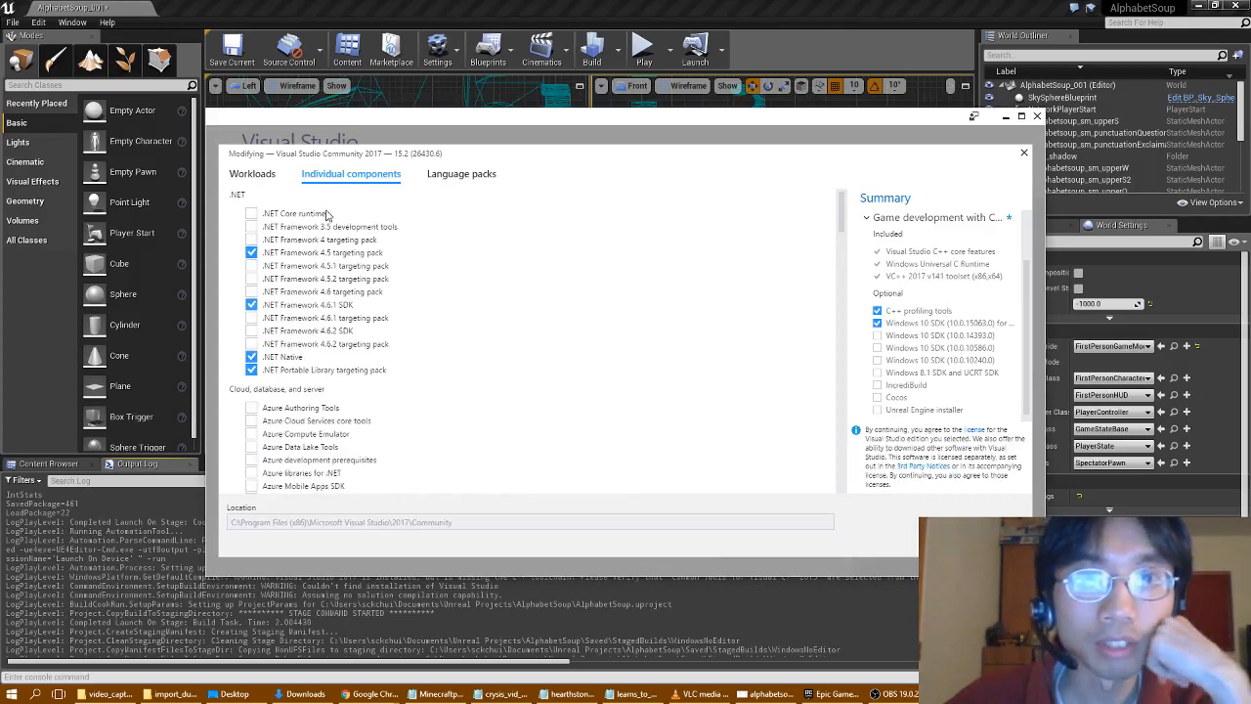
{"action": "scroll", "coordinate": [347, 317], "scroll_direction": "down", "scroll_amount": 5}
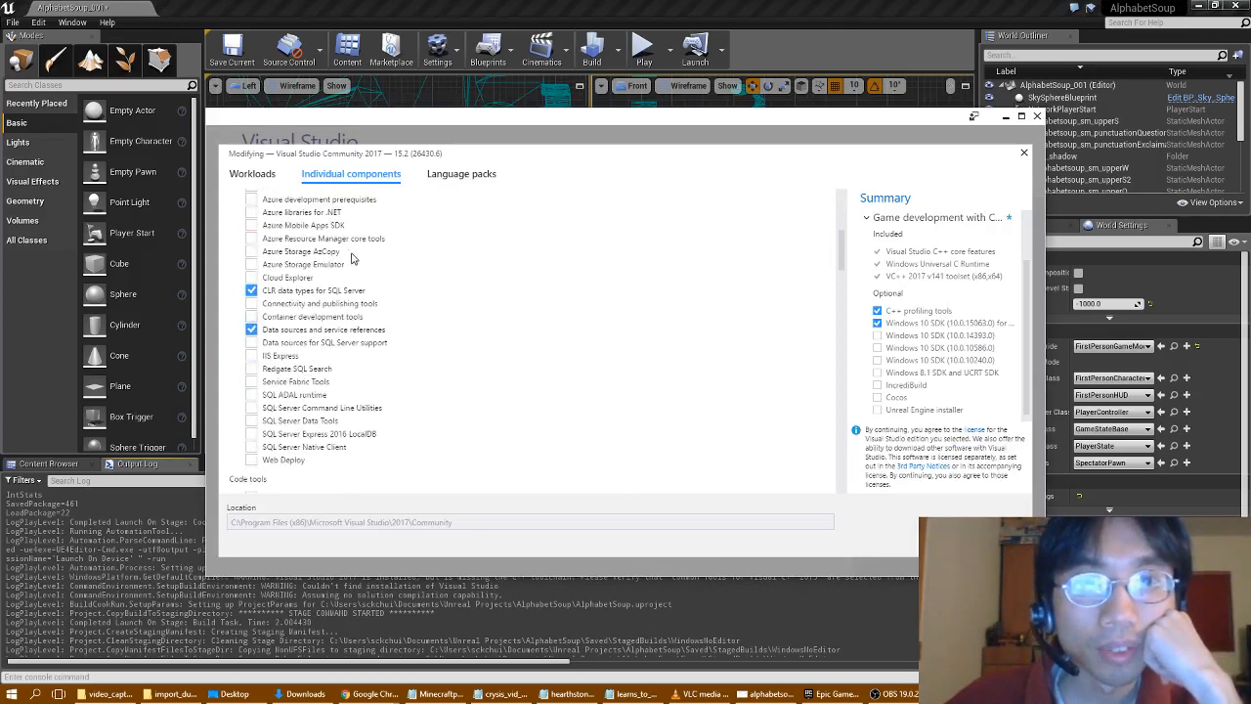
{"action": "scroll", "coordinate": [352, 262], "scroll_direction": "up", "scroll_amount": 2}
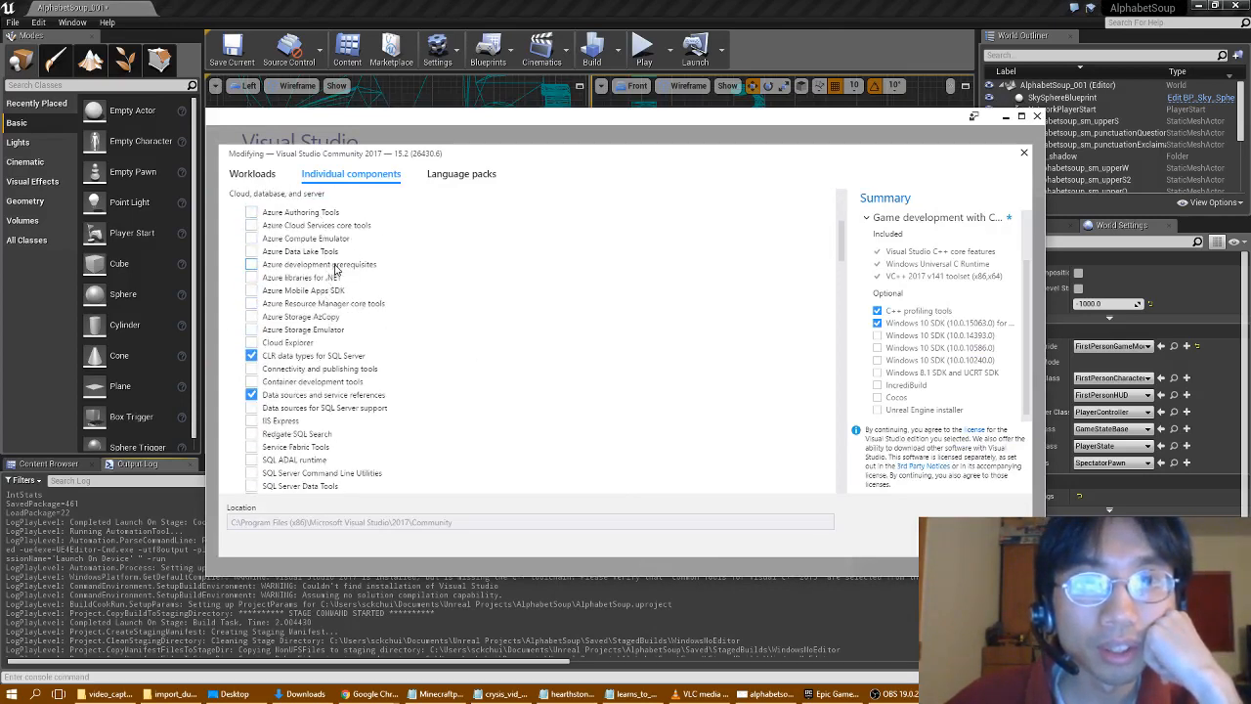
{"action": "scroll", "coordinate": [332, 342], "scroll_direction": "down", "scroll_amount": 2}
{"action": "scroll", "coordinate": [333, 357], "scroll_direction": "down", "scroll_amount": 5}
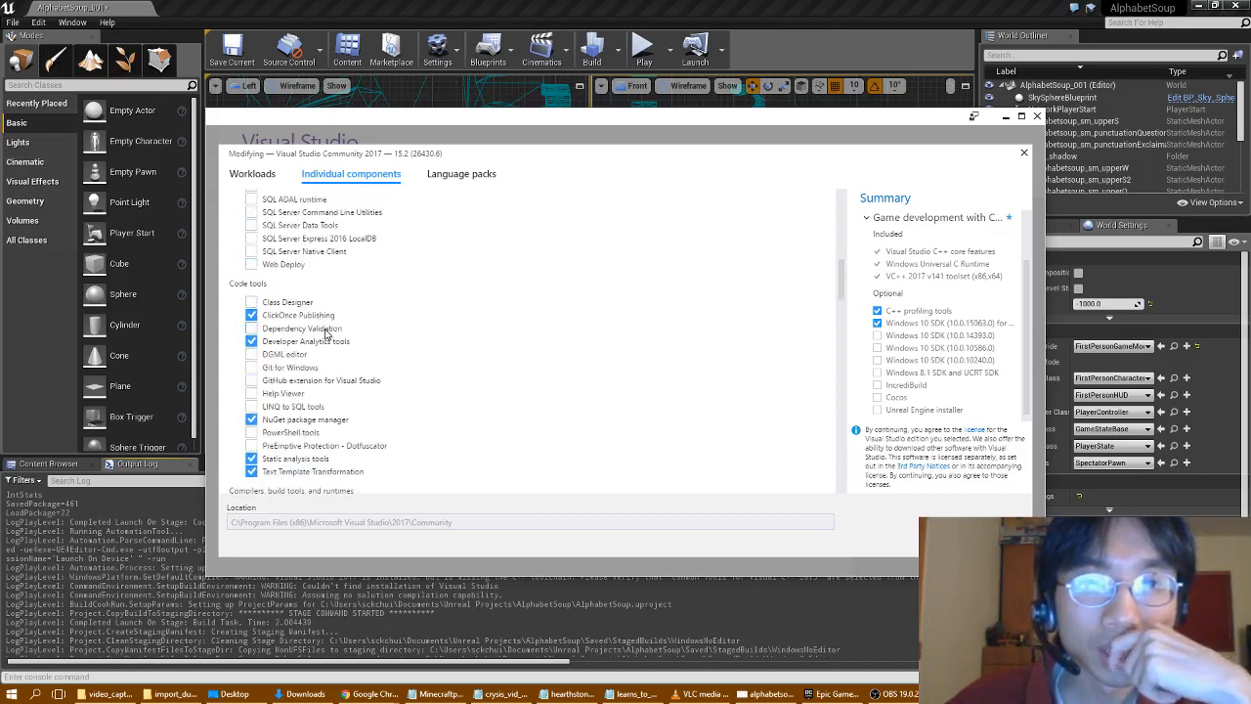
{"action": "scroll", "coordinate": [326, 334], "scroll_direction": "down", "scroll_amount": 2}
{"action": "scroll", "coordinate": [326, 334], "scroll_direction": "down", "scroll_amount": 2}
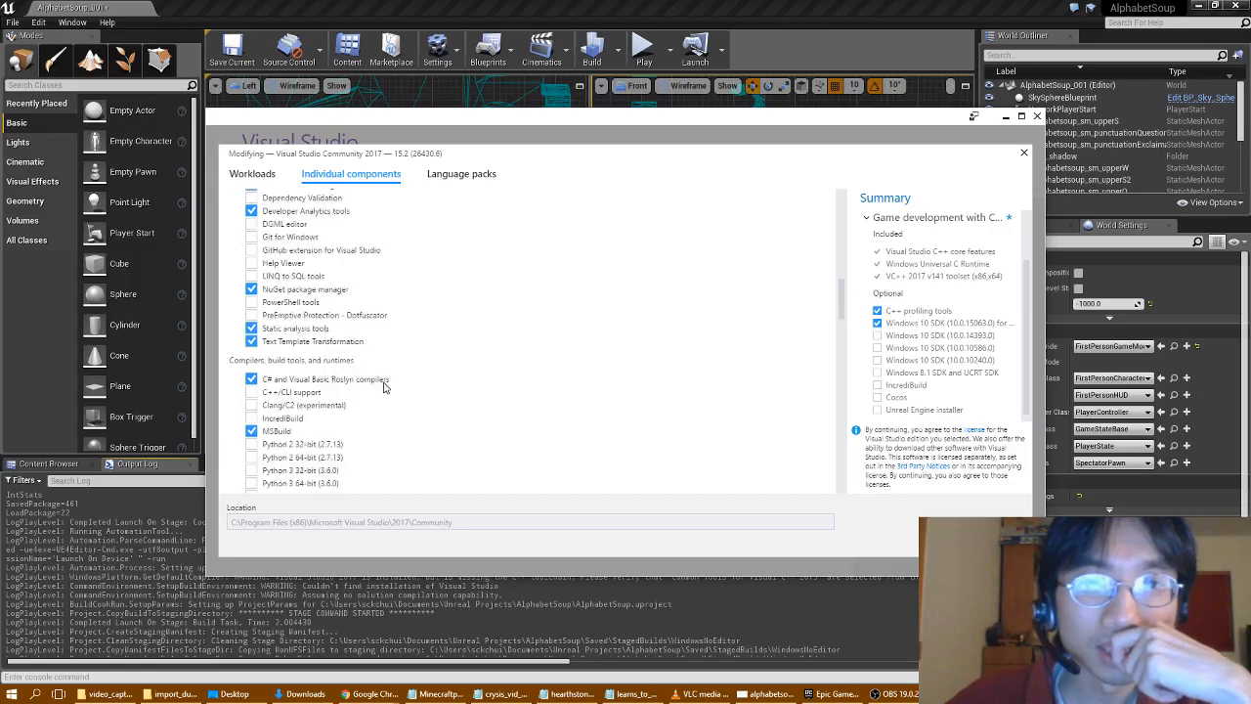
{"action": "scroll", "coordinate": [384, 388], "scroll_direction": "down", "scroll_amount": 2}
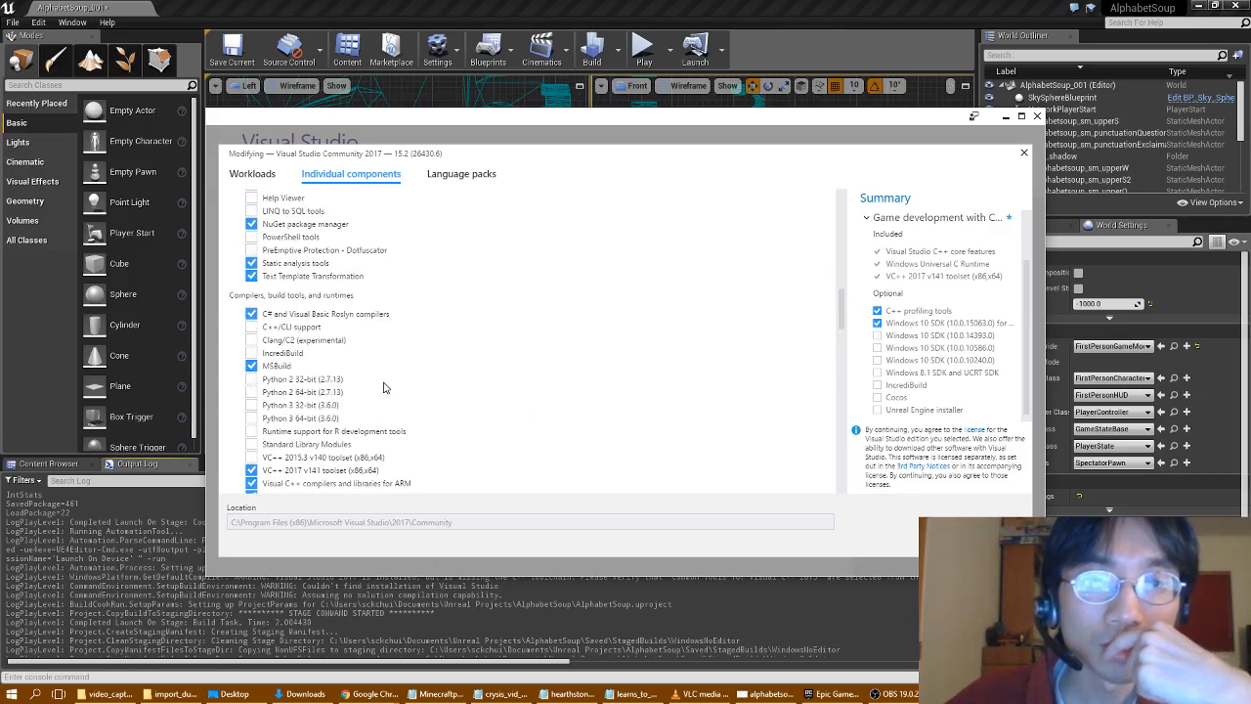
{"action": "scroll", "coordinate": [383, 388], "scroll_direction": "down", "scroll_amount": 2}
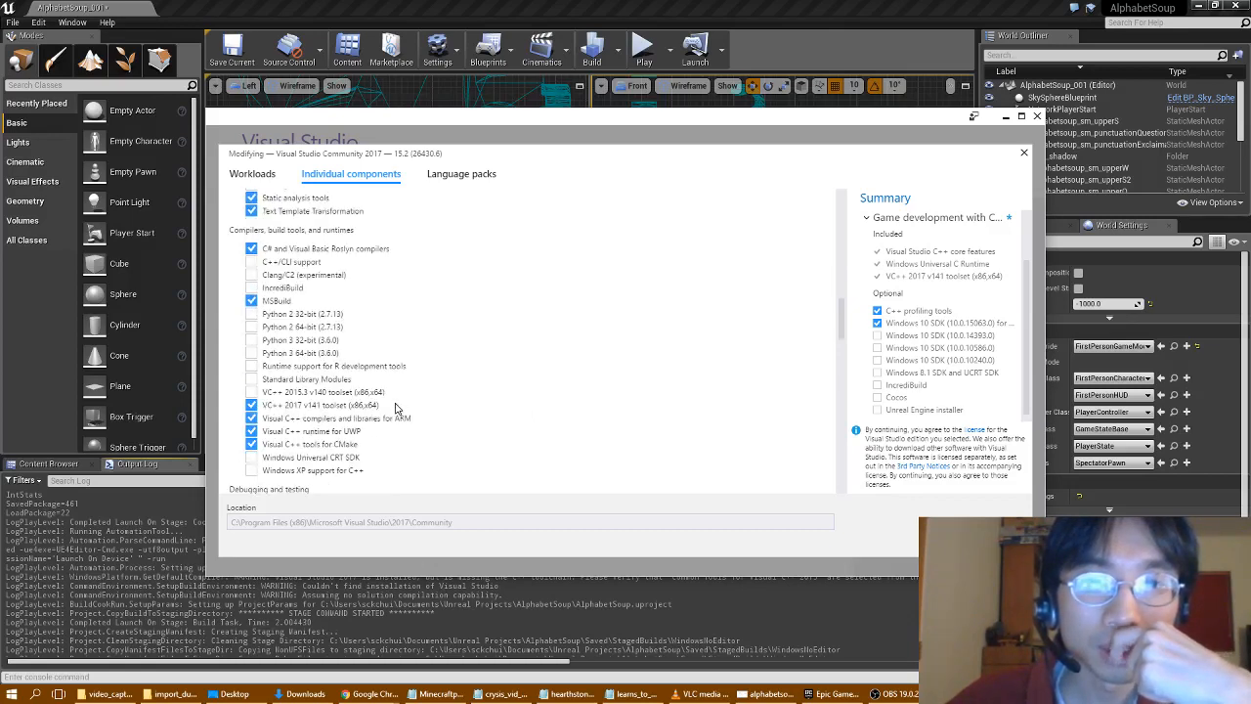
- Add the VC++ 2015.3 v140 toolset (x86,x64) component, check the remaining components, and start modifying Visual Studio Community 2017
{"action": "left_click", "coordinate": [252, 391]}
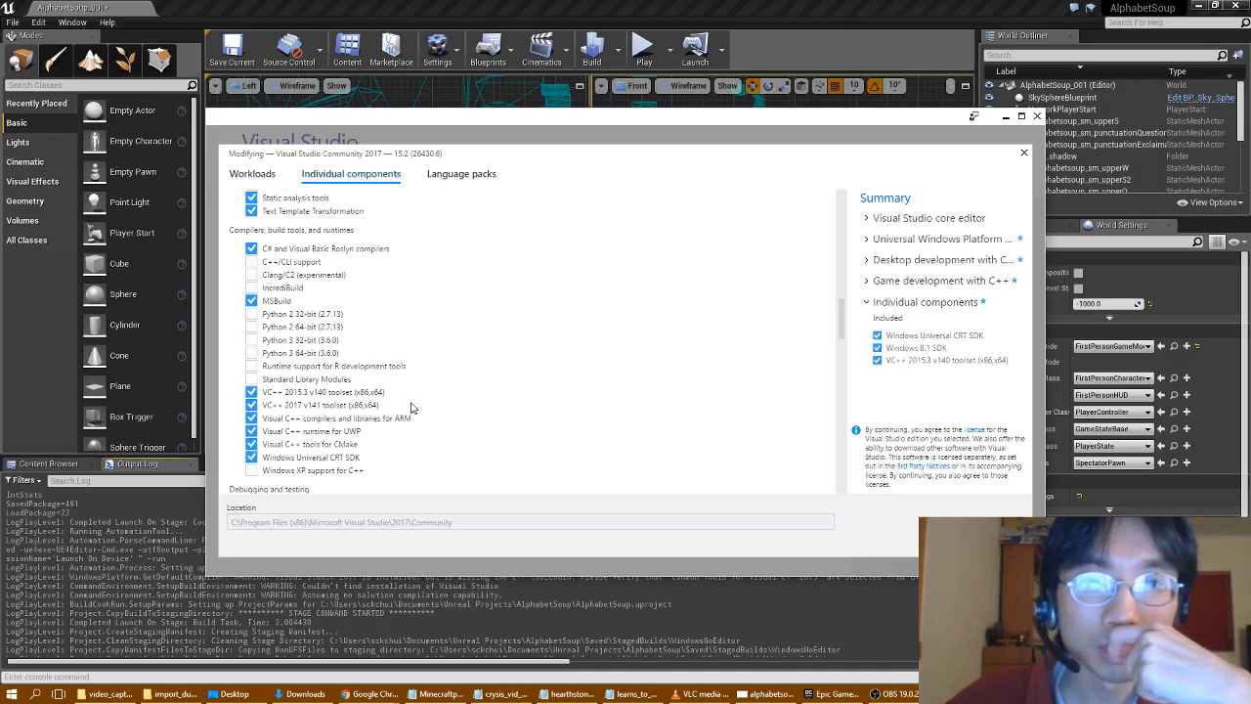
{"action": "scroll", "coordinate": [439, 406], "scroll_direction": "down", "scroll_amount": 2}
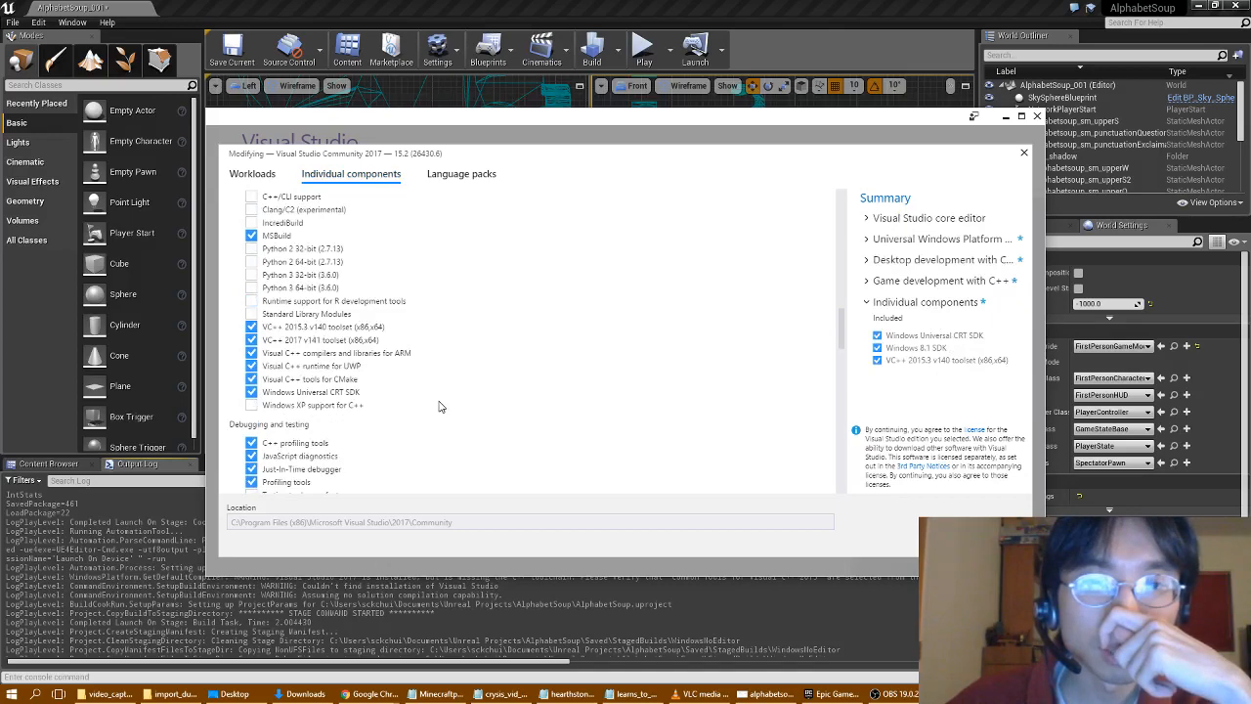
{"action": "scroll", "coordinate": [439, 407], "scroll_direction": "down", "scroll_amount": 3}
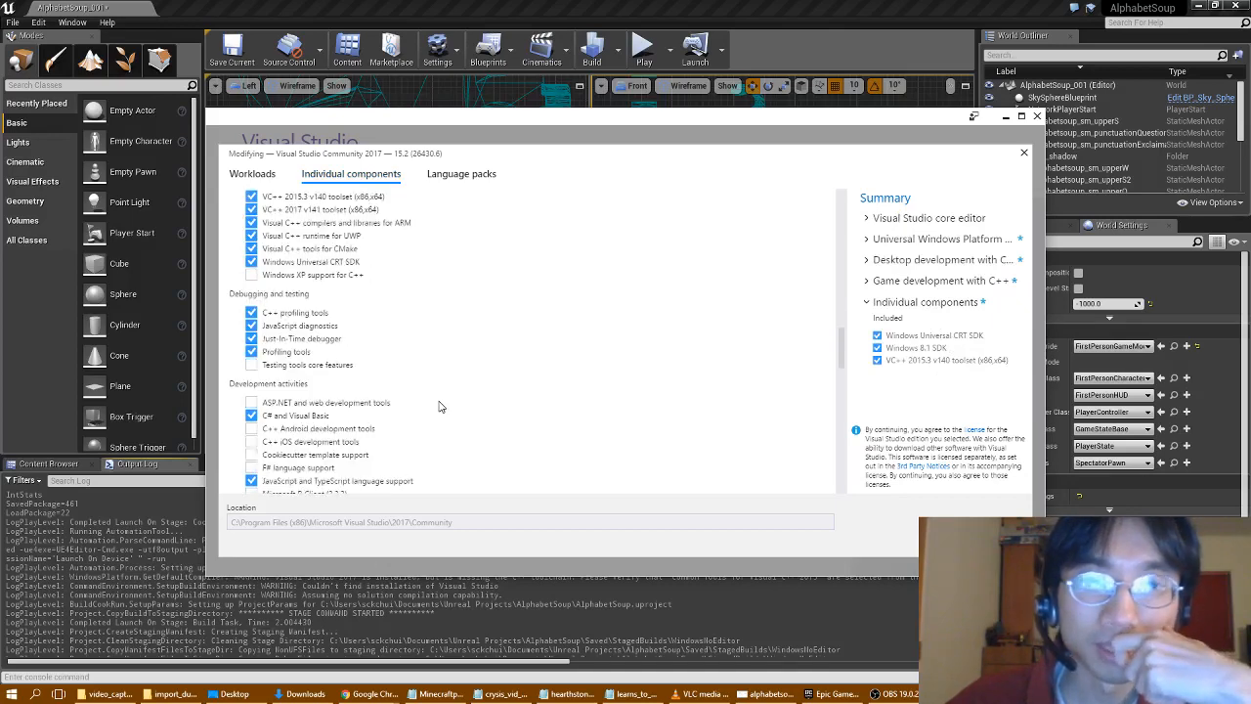
{"action": "scroll", "coordinate": [439, 407], "scroll_direction": "down", "scroll_amount": 3}
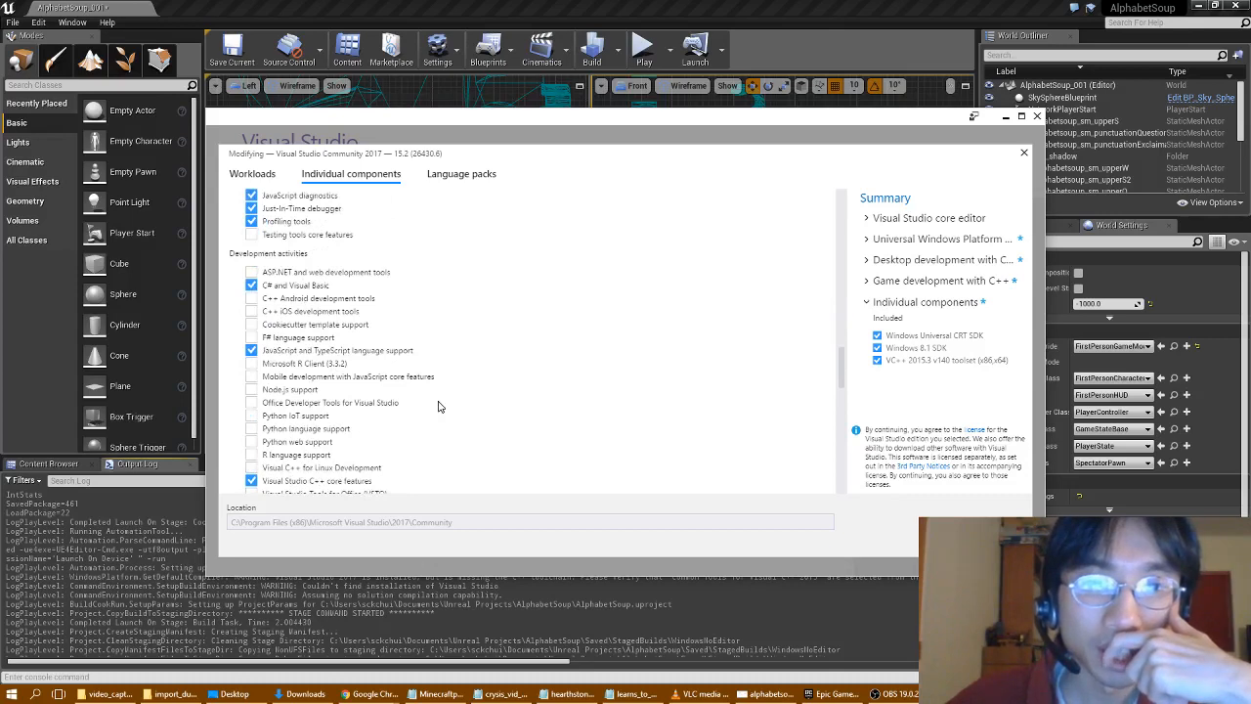
{"action": "scroll", "coordinate": [439, 406], "scroll_direction": "down", "scroll_amount": 3}
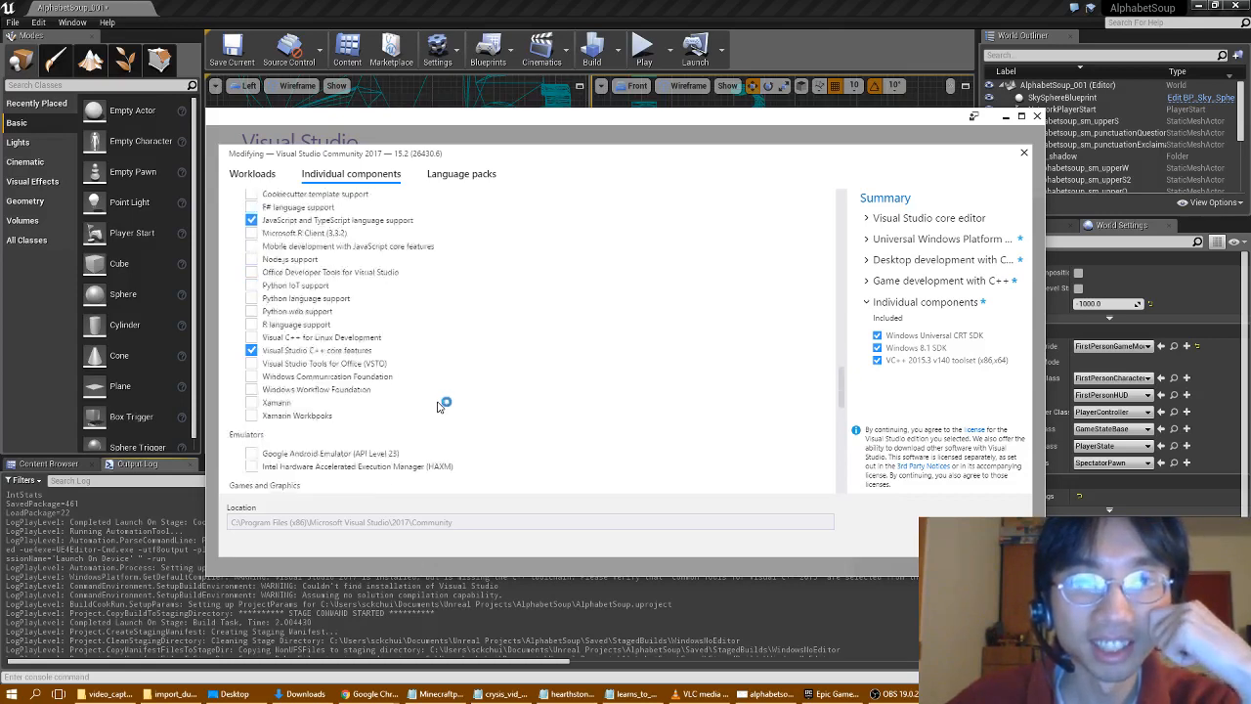
{"action": "scroll", "coordinate": [439, 405], "scroll_direction": "down", "scroll_amount": 5}
{"action": "scroll", "coordinate": [439, 406], "scroll_direction": "down", "scroll_amount": 3}
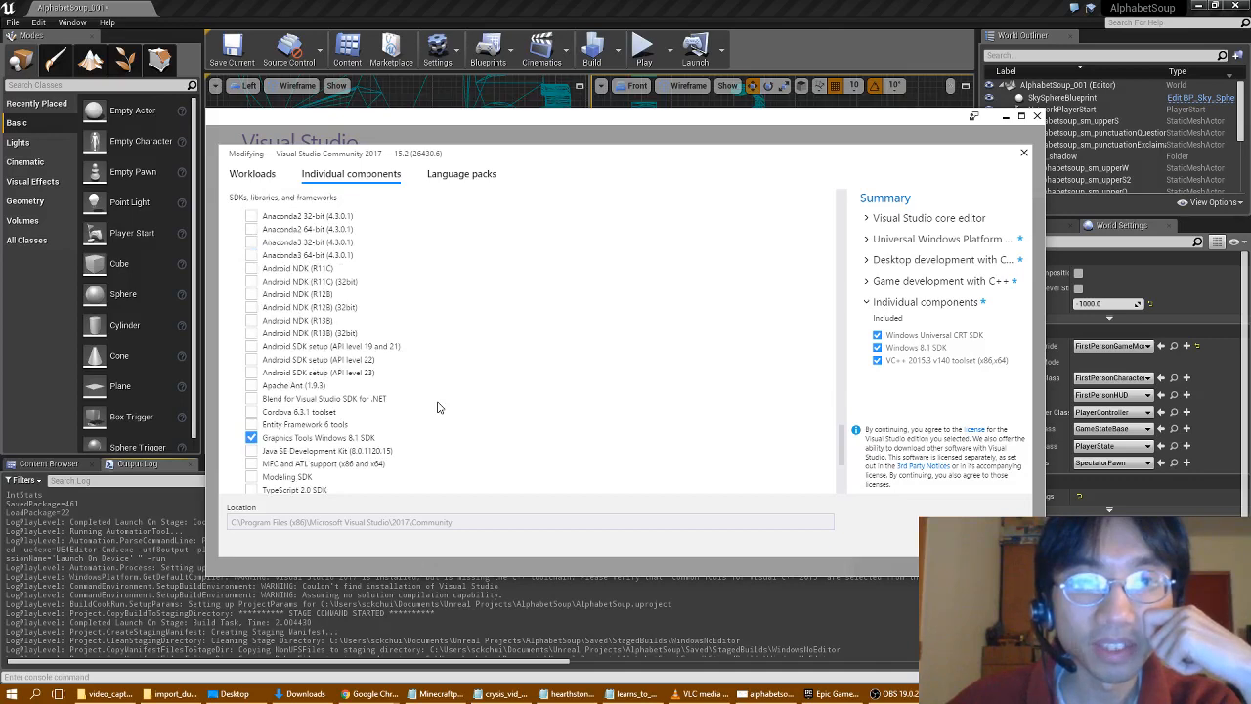
{"action": "scroll", "coordinate": [438, 407], "scroll_direction": "down", "scroll_amount": 3}
{"action": "scroll", "coordinate": [439, 406], "scroll_direction": "down", "scroll_amount": 1}
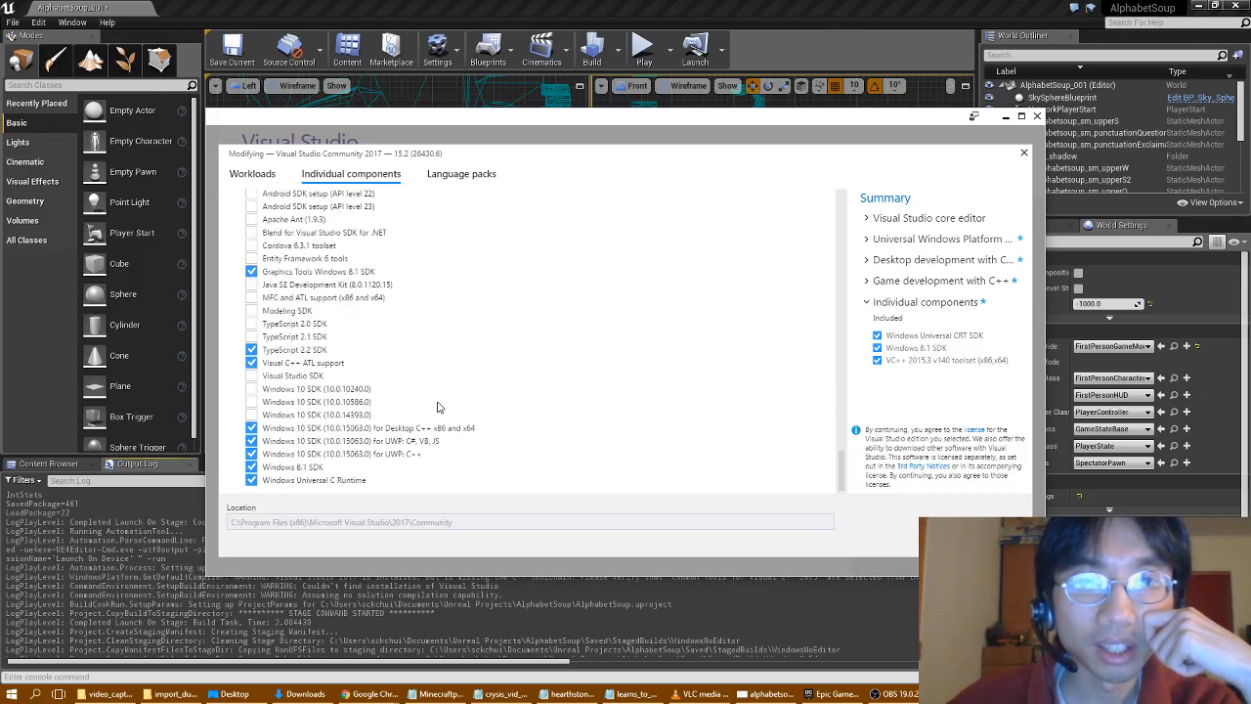
{"action": "left_click", "coordinate": [997, 537]}
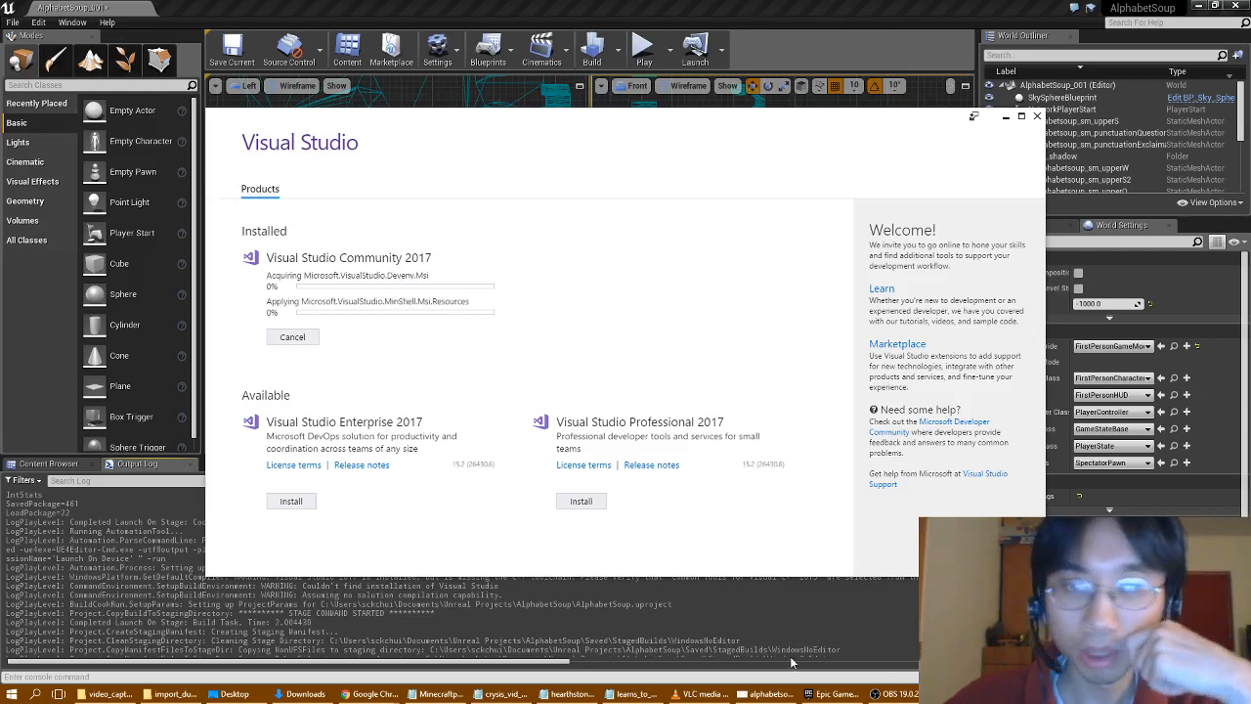
- Switch back to the Unreal Editor, show the project's content, and save the AlphabetSoup_001 map
{"action": "left_click", "coordinate": [663, 641]}
{"action": "left_click", "coordinate": [44, 463]}
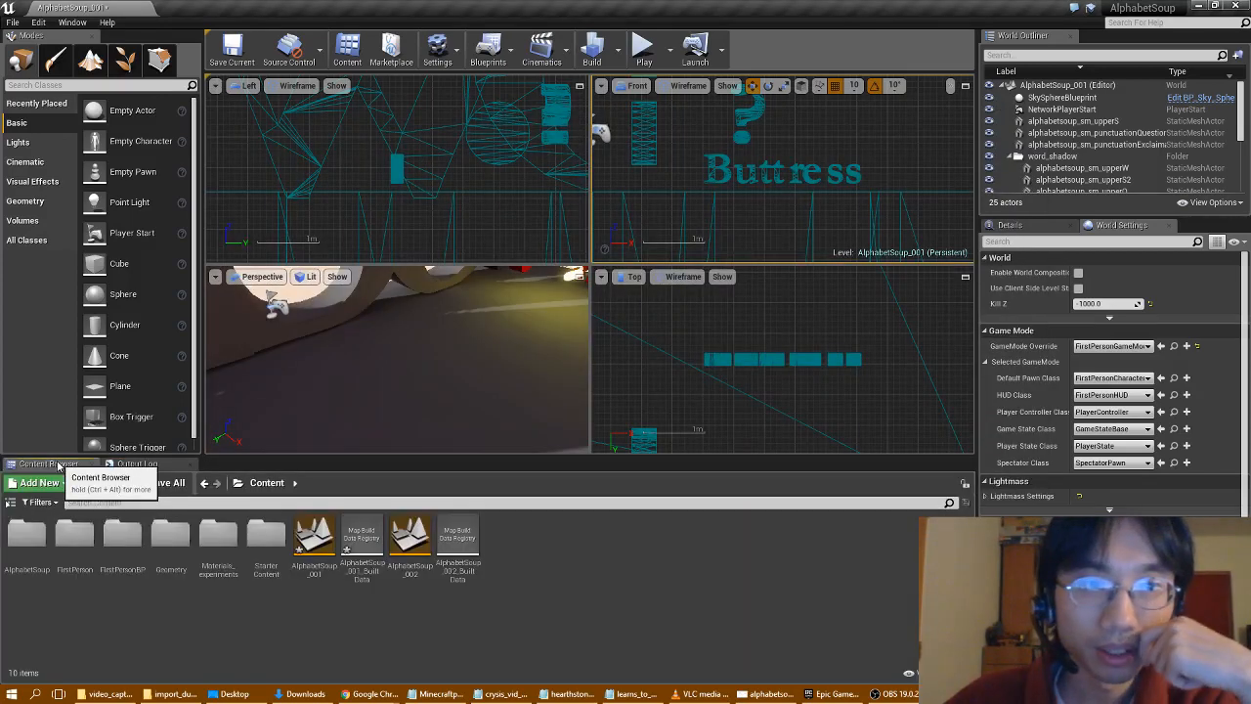
{"action": "left_click", "coordinate": [13, 21]}
{"action": "left_click", "coordinate": [59, 162]}
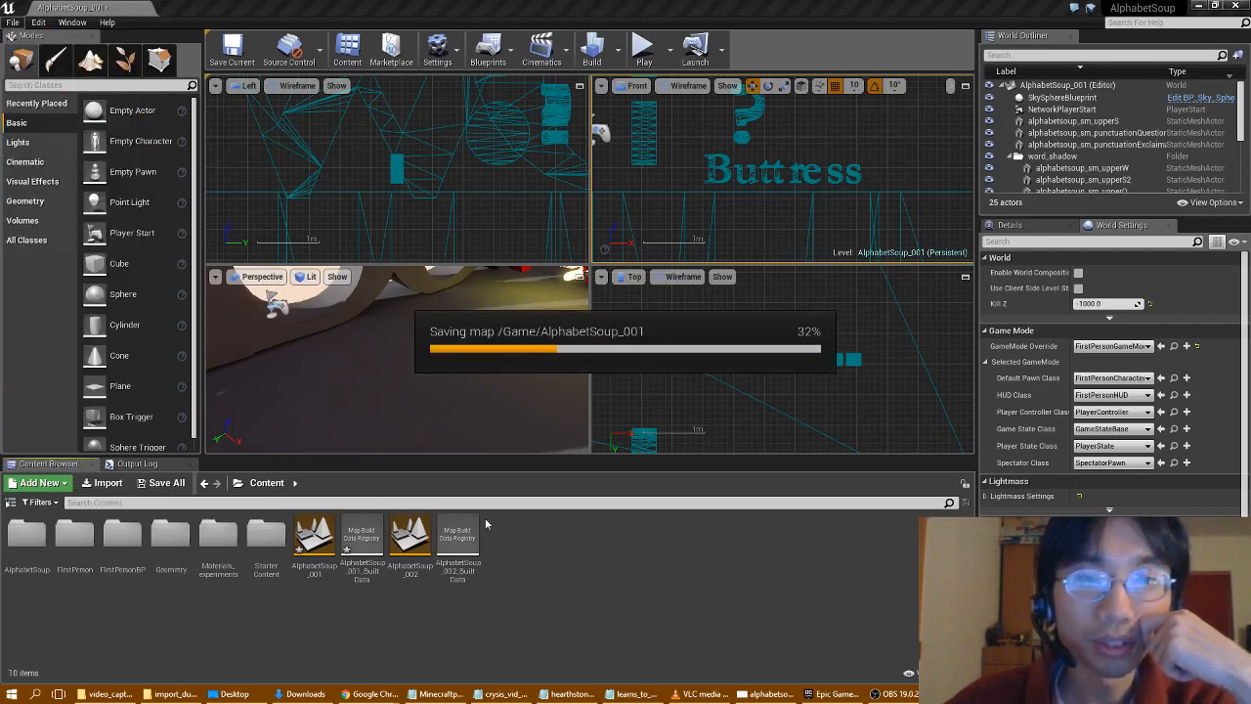
- Open the AlphabetSoup_002 map and build the level
{"action": "double_click", "coordinate": [414, 572]}
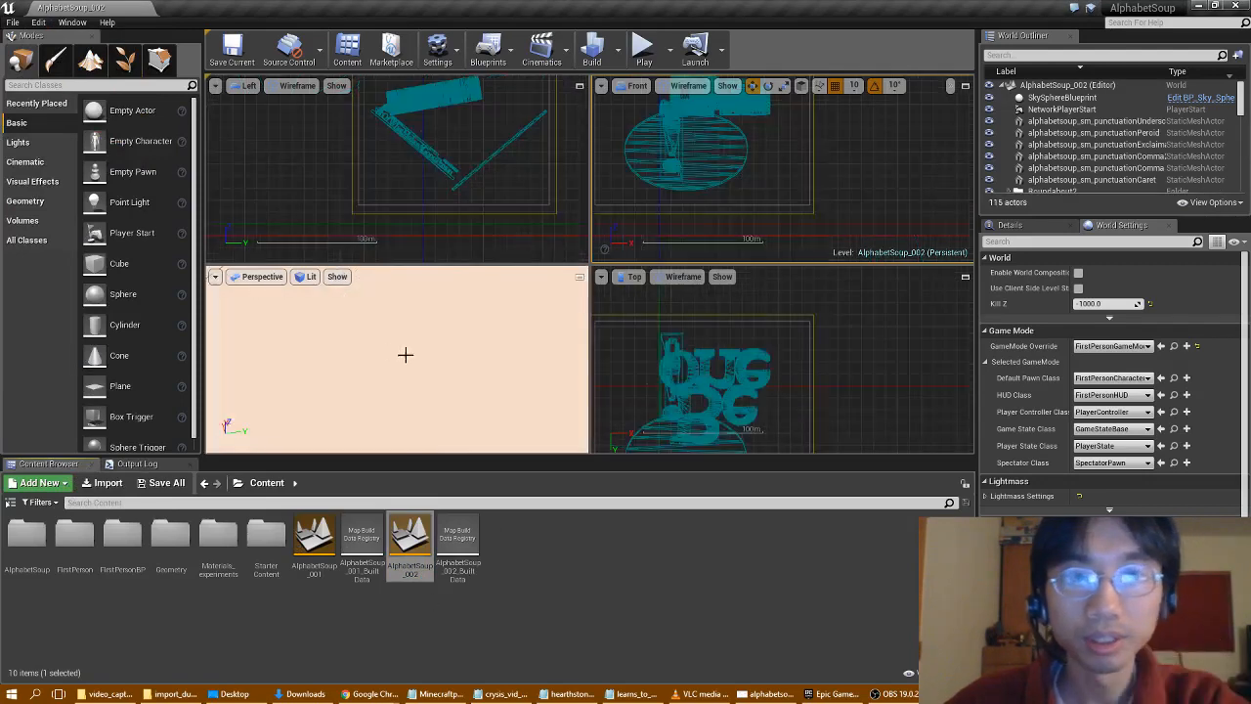
{"action": "mouse_move", "coordinate": [404, 355]}
{"action": "right_mouse_down"}
{"action": "mouse_move", "coordinate": [464, 420]}
{"action": "mouse_move", "coordinate": [499, 391]}
{"action": "mouse_move", "coordinate": [509, 337]}
{"action": "mouse_move", "coordinate": [503, 356]}
{"action": "mouse_move", "coordinate": [471, 372]}
{"action": "mouse_move", "coordinate": [466, 337]}
{"action": "mouse_move", "coordinate": [413, 347]}
{"action": "right_mouse_up"}
{"action": "left_click", "coordinate": [591, 60]}
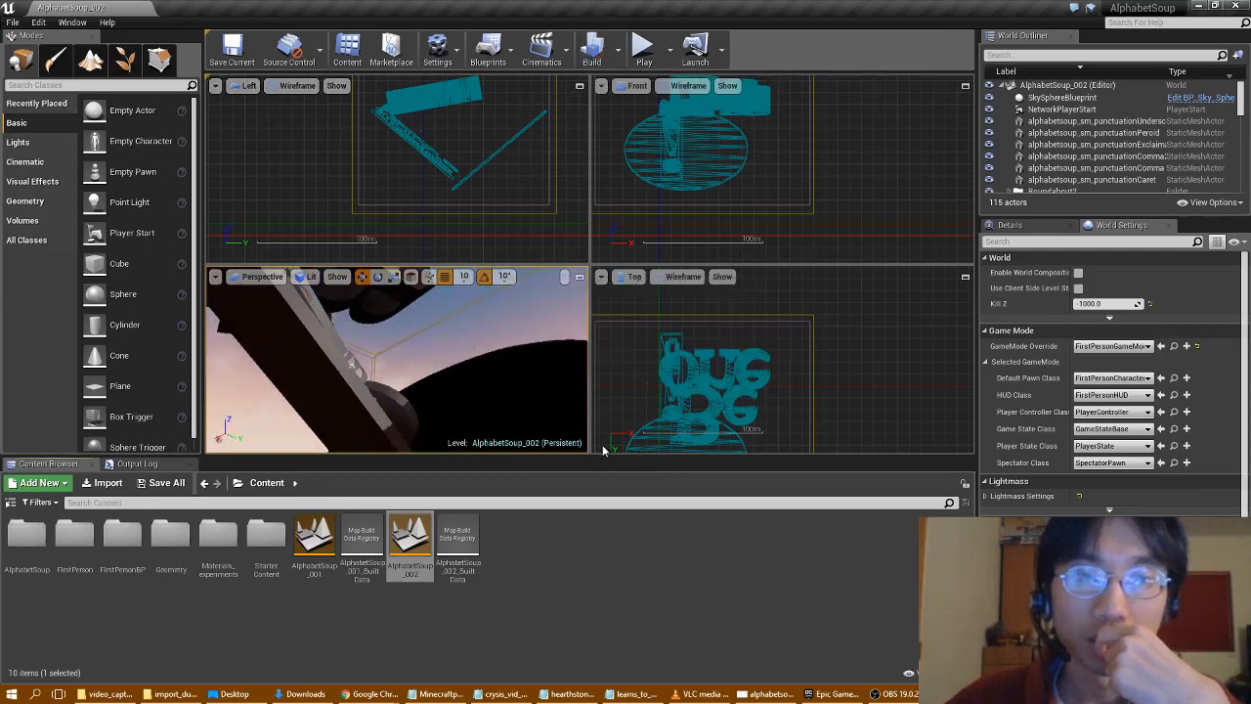
- Examine the Output Log for cooking warnings and errors about the AlphabetSoup_002 package
{"action": "left_click", "coordinate": [139, 464]}
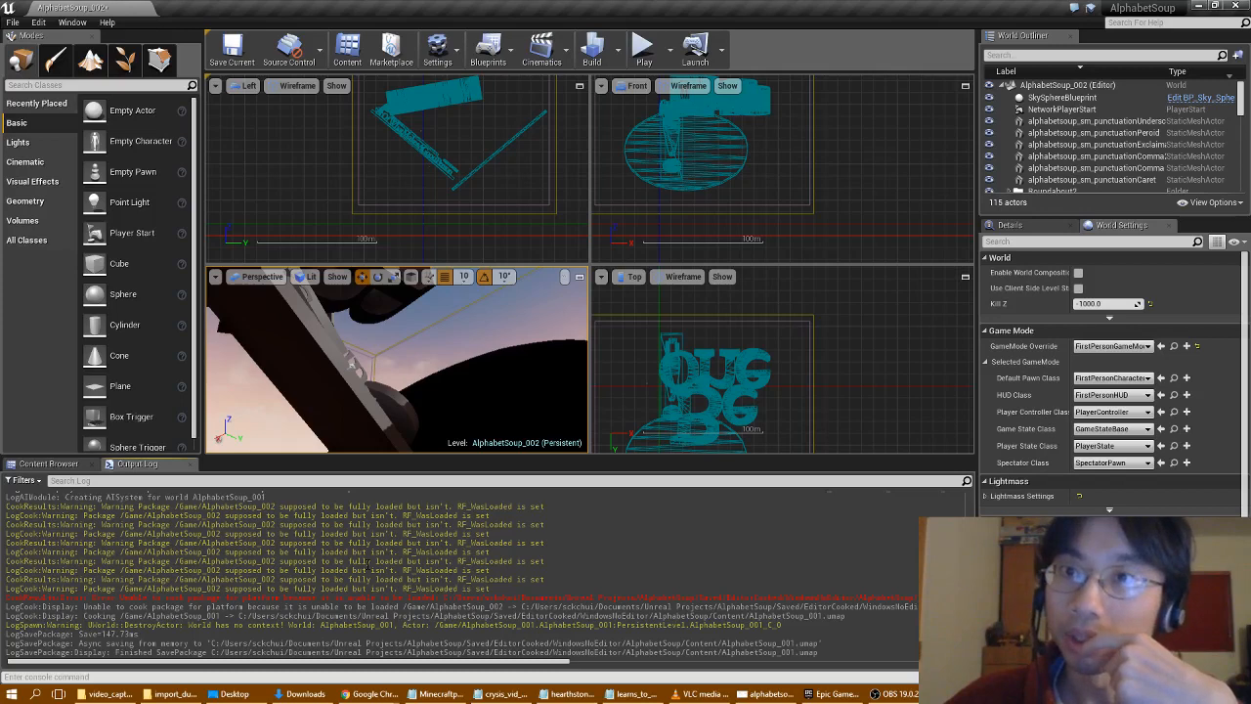
{"action": "scroll", "coordinate": [366, 563], "scroll_direction": "up", "scroll_amount": 2}
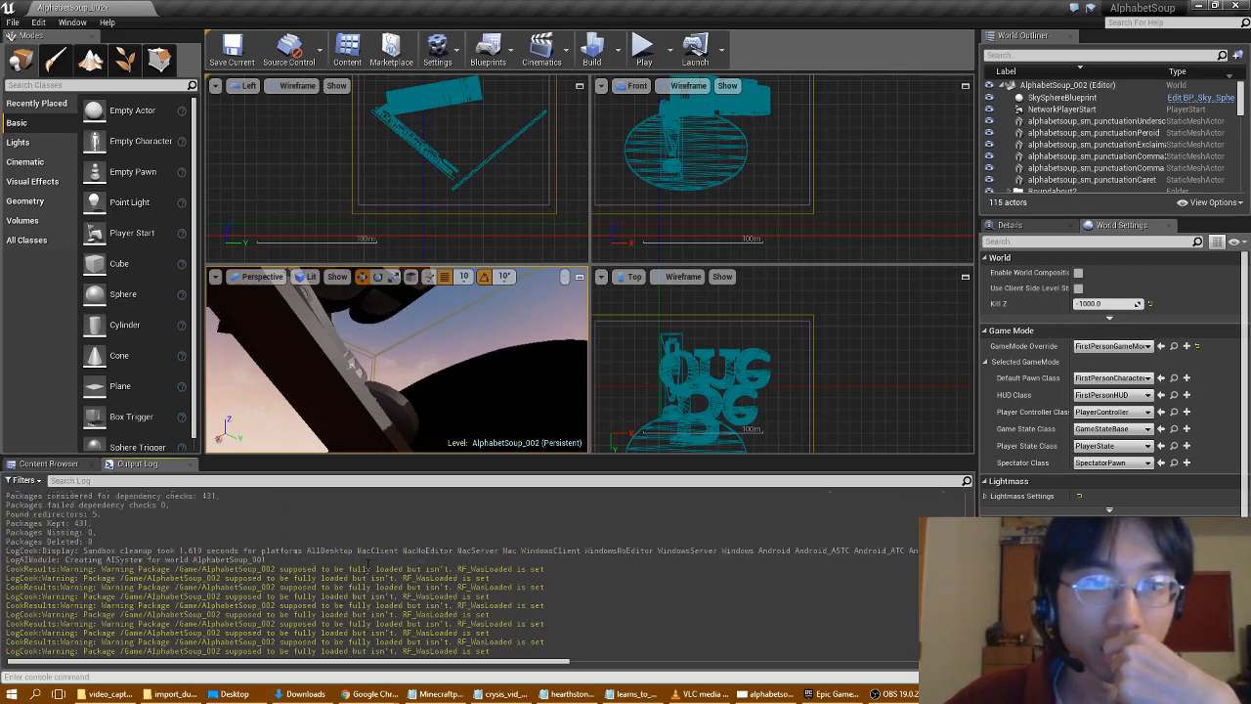
{"action": "scroll", "coordinate": [367, 565], "scroll_direction": "down", "scroll_amount": 5}
{"action": "scroll", "coordinate": [367, 565], "scroll_direction": "down", "scroll_amount": 2}
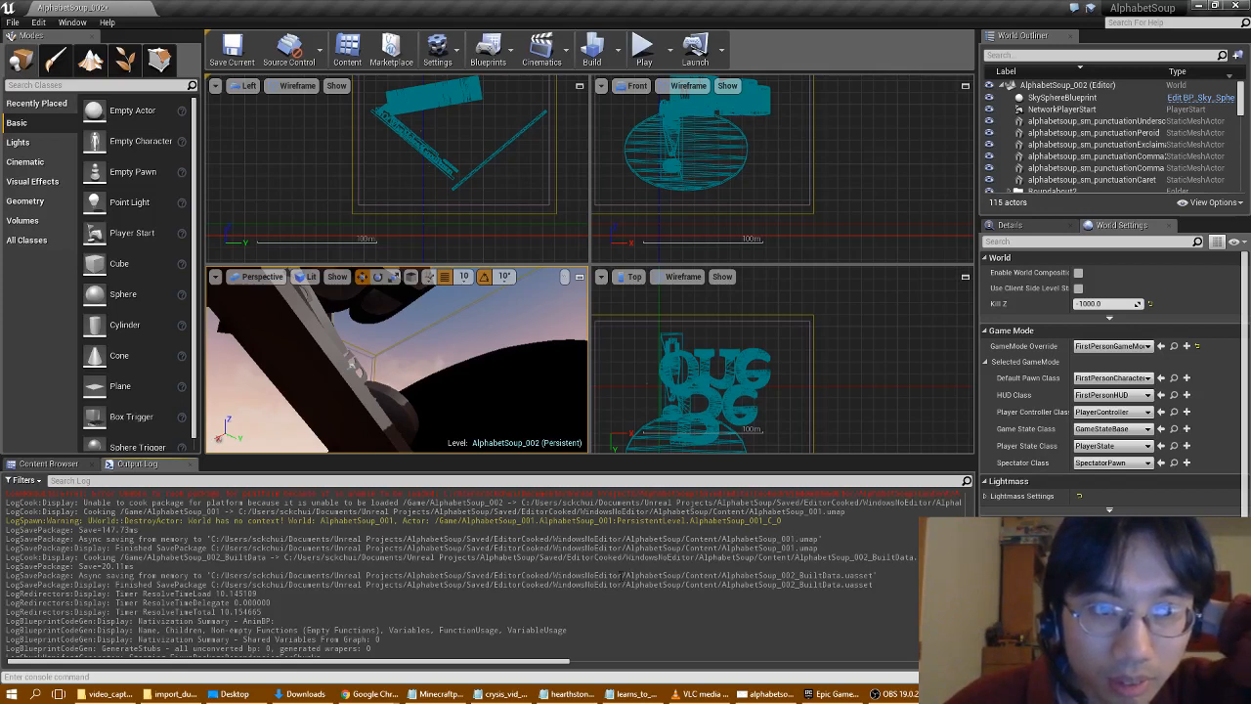
{"action": "scroll", "coordinate": [603, 578], "scroll_direction": "up", "scroll_amount": 4}
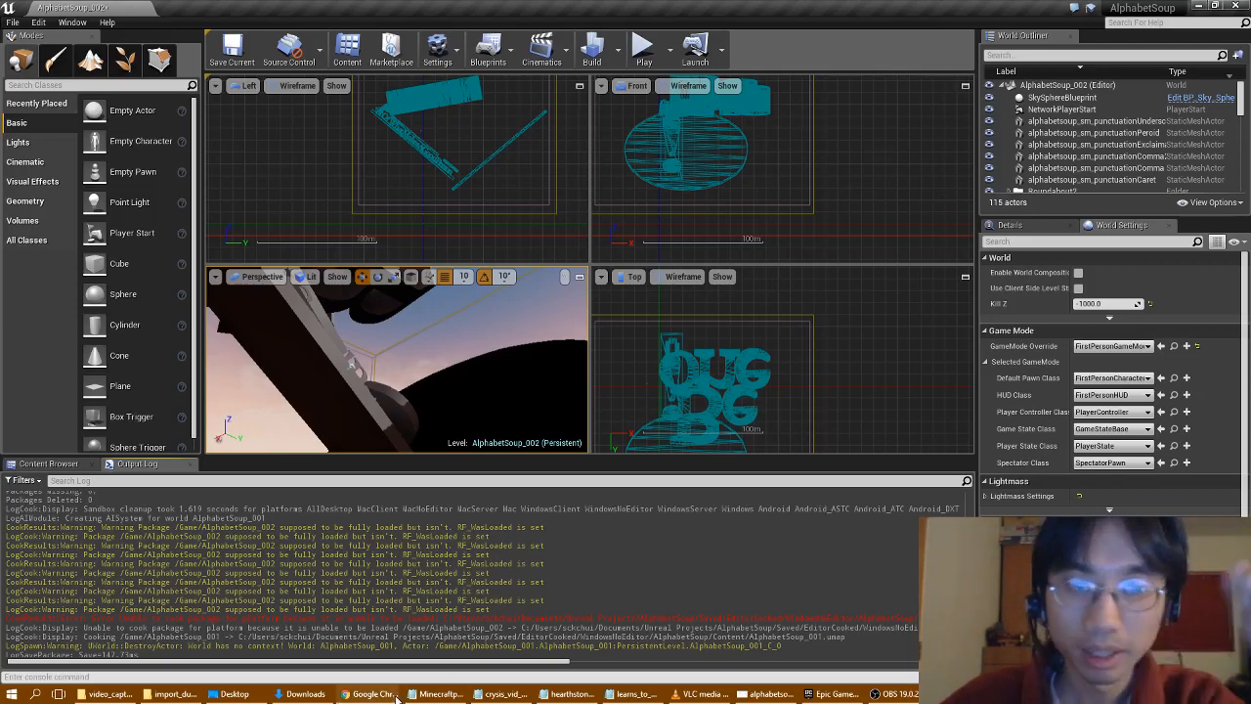
- Switch to Chrome, search Google for "unreal build supposed to be fully loaded but isn't", and return to the Unreal Editor log
{"action": "mouse_move", "coordinate": [374, 693]}
{"action": "left_click", "coordinate": [562, 653]}
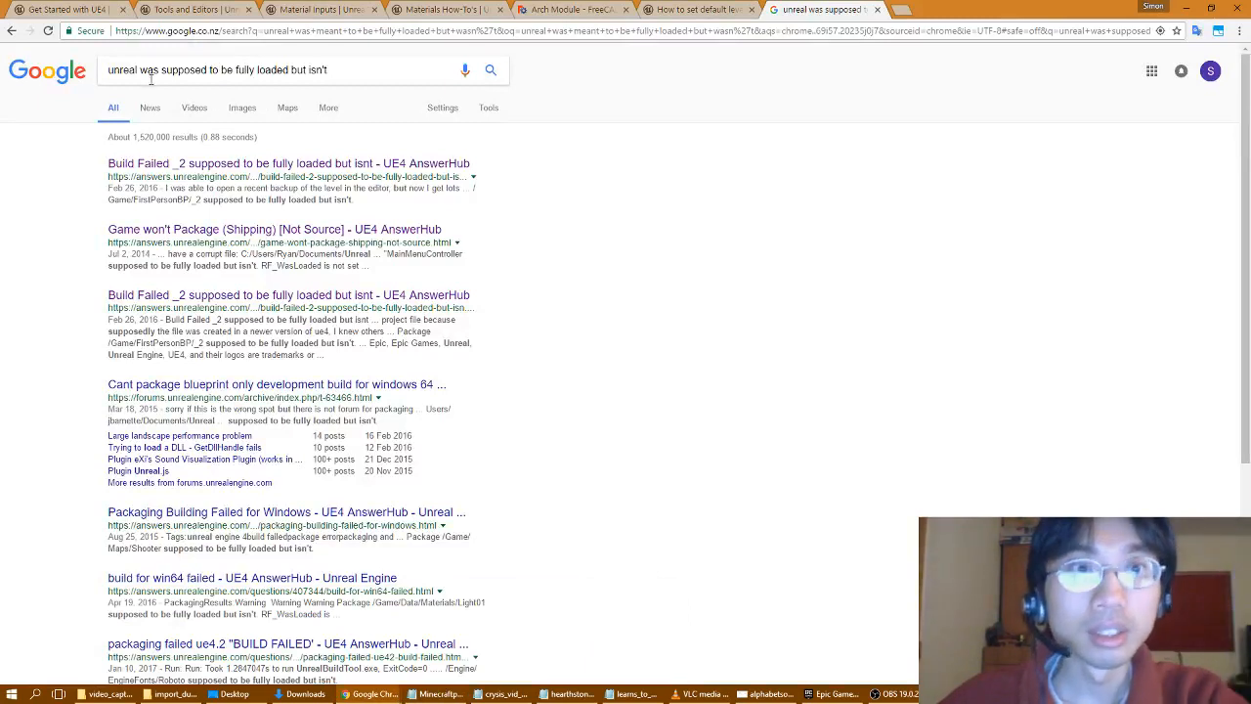
{"action": "double_click", "coordinate": [148, 72]}
{"action": "key", "text": "BackSpace"}
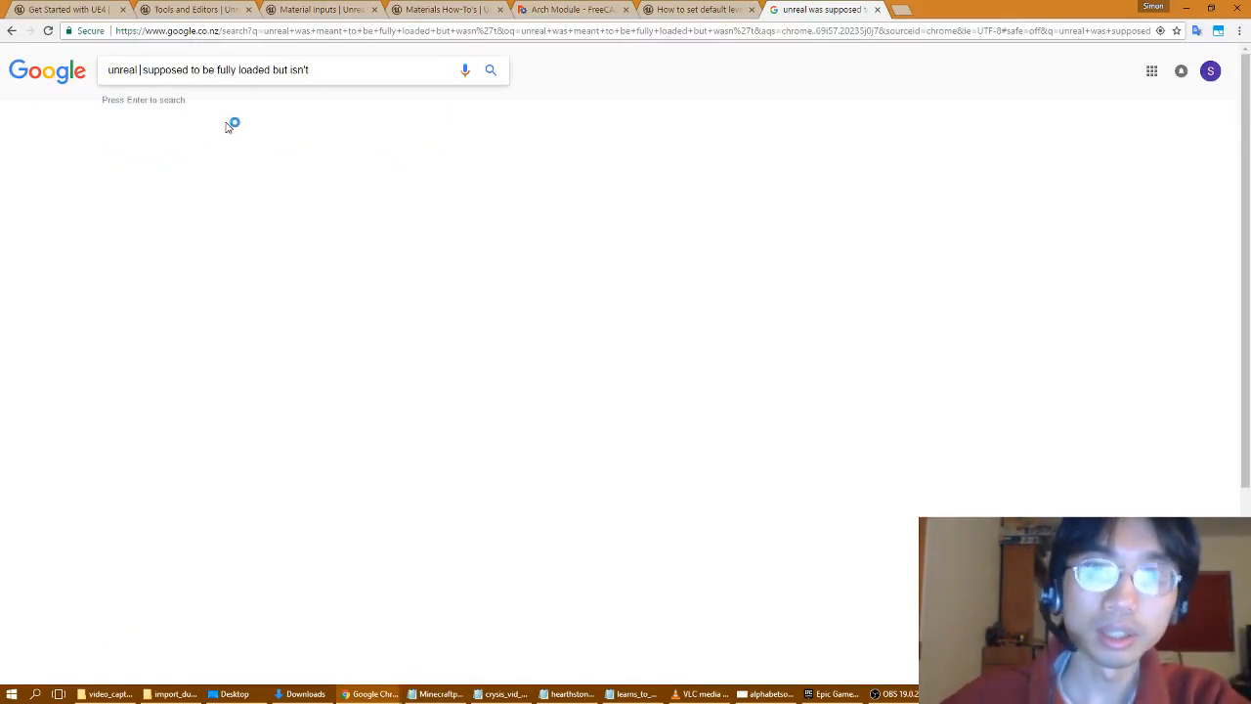
{"action": "type", "text": "build"}
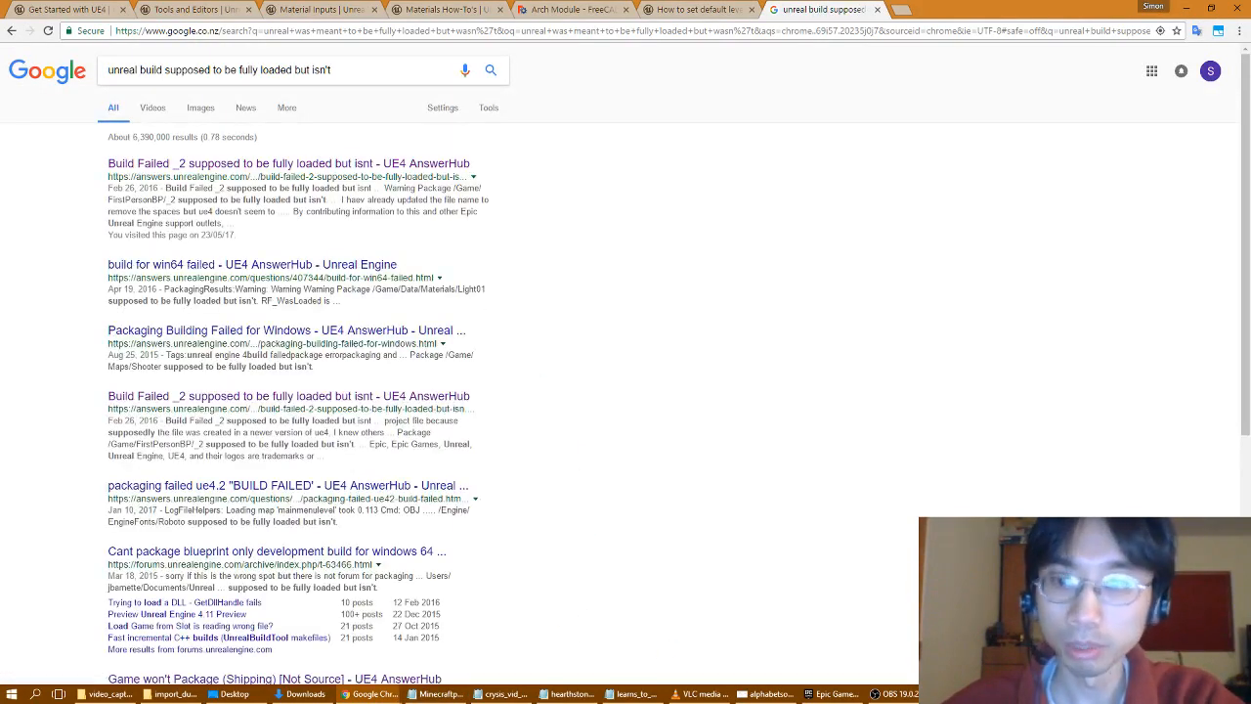
{"action": "key", "text": "alt+Tab"}
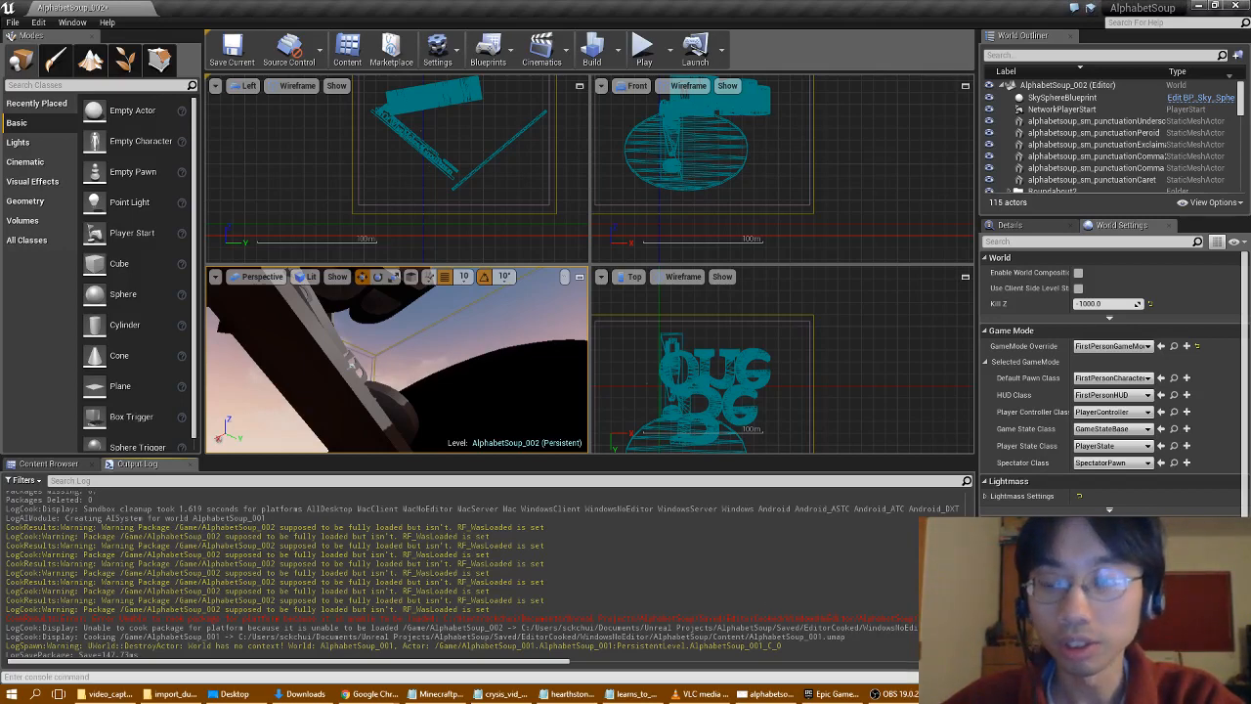
- Go back to Chrome and change the Google search to "unreal launch supposed to be fully loaded but isn't"
{"action": "mouse_move", "coordinate": [348, 684]}
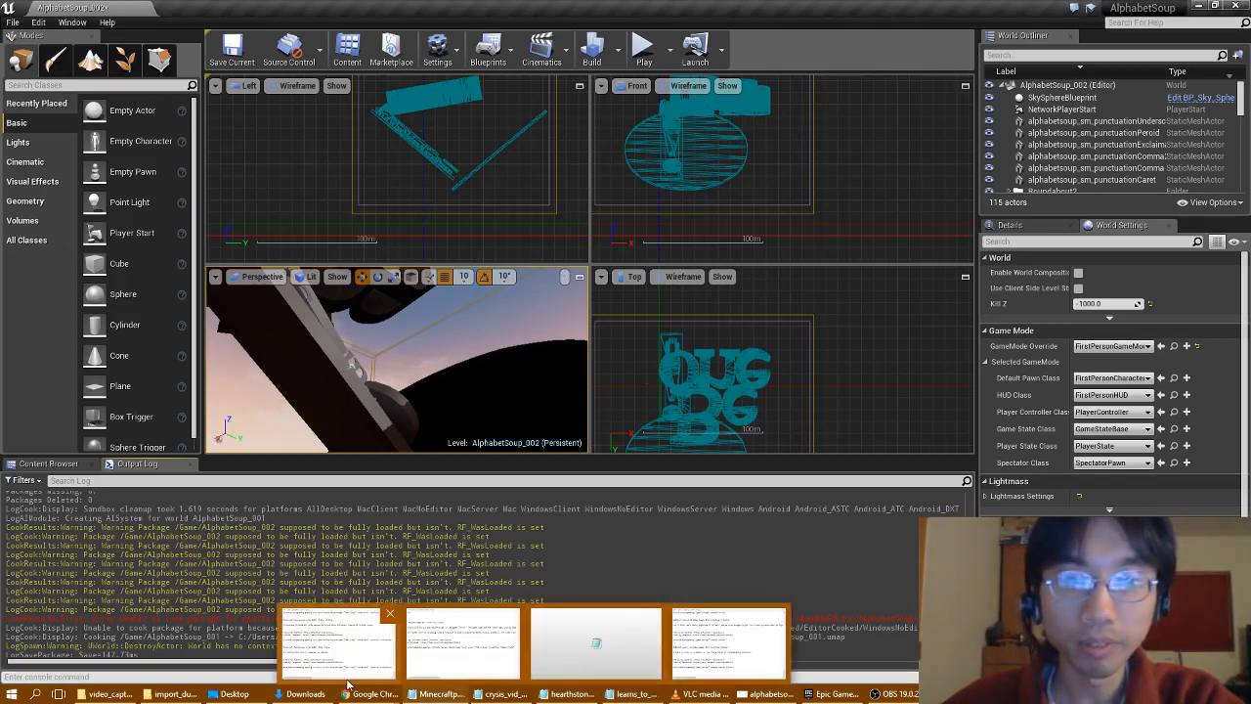
{"action": "left_click", "coordinate": [479, 640]}
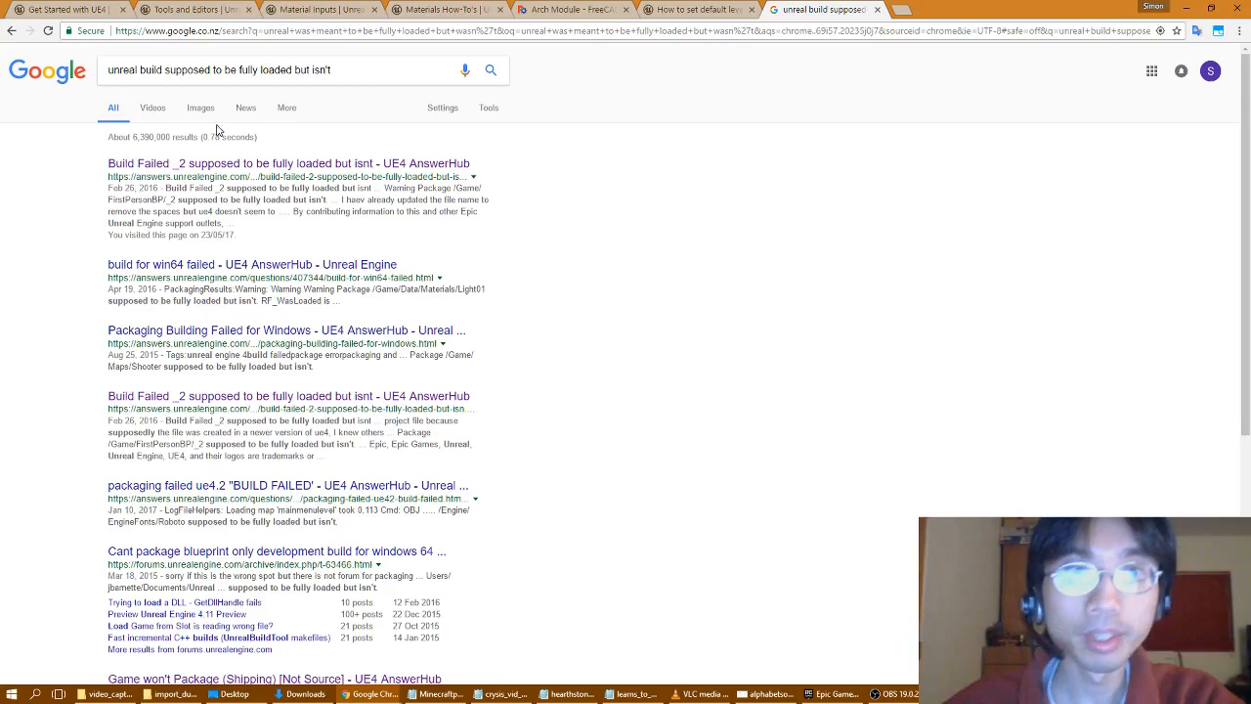
{"action": "double_click", "coordinate": [151, 69]}
{"action": "type", "text": "launch"}
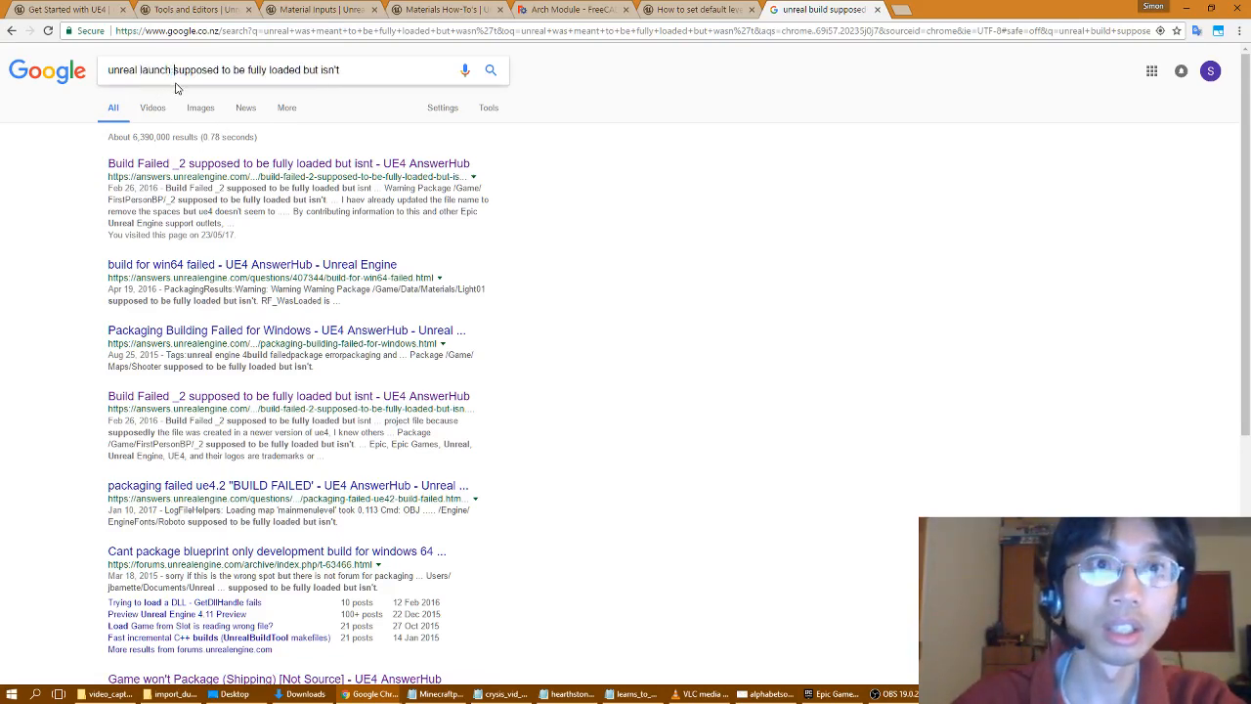
{"action": "key", "text": "Return"}
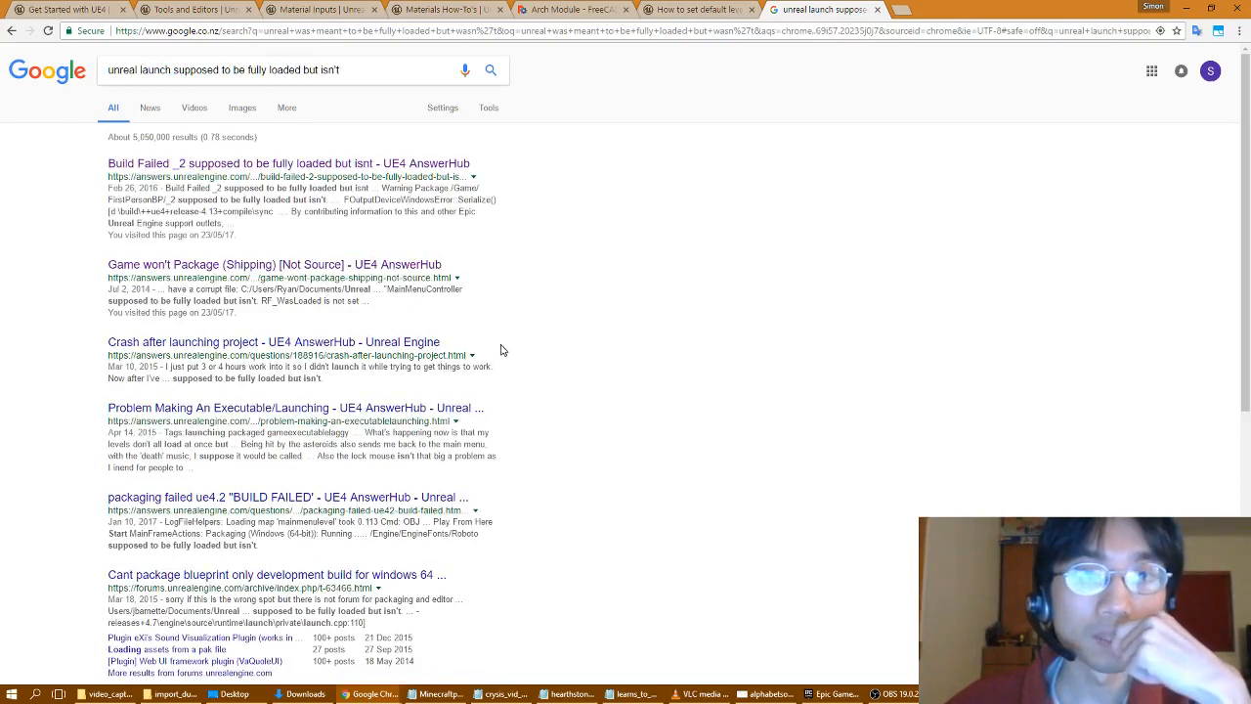
- Read through the "Crash after launching project" AnswerHub thread, close it, and open the "Problem Making An Executable/Launching" result
{"action": "middle_click", "coordinate": [396, 342]}
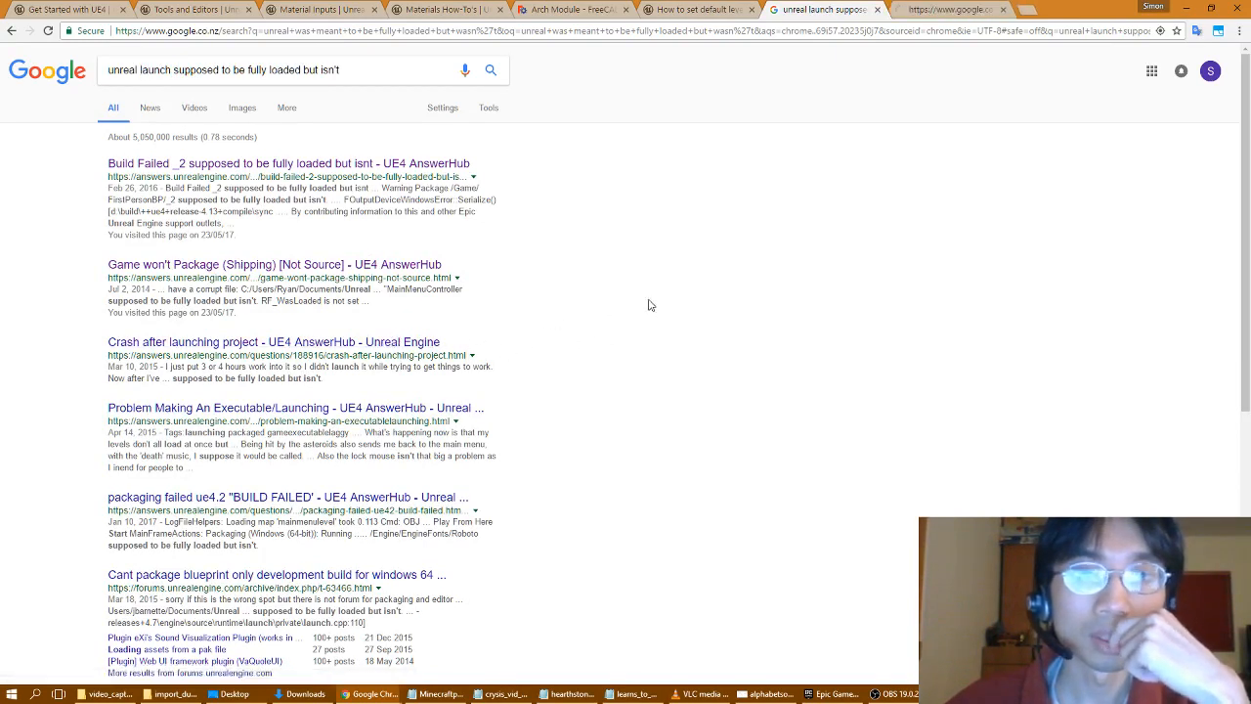
{"action": "left_click", "coordinate": [941, 10]}
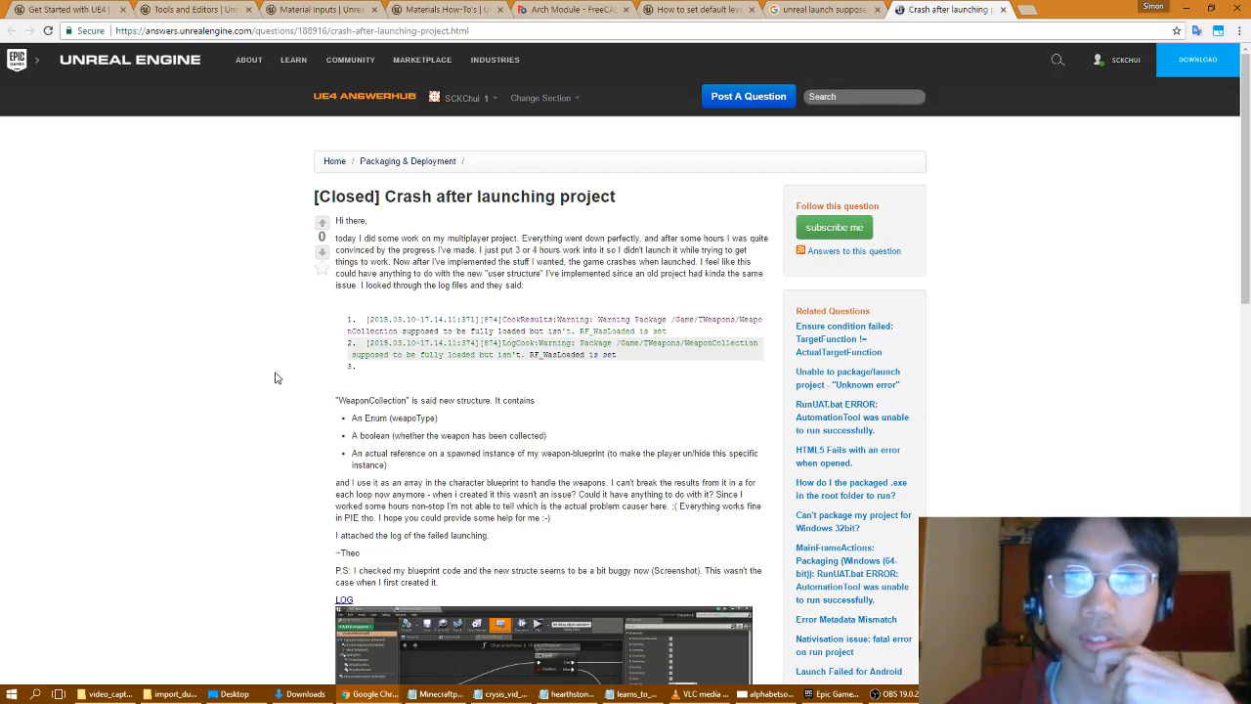
{"action": "scroll", "coordinate": [275, 377], "scroll_direction": "down", "scroll_amount": 5}
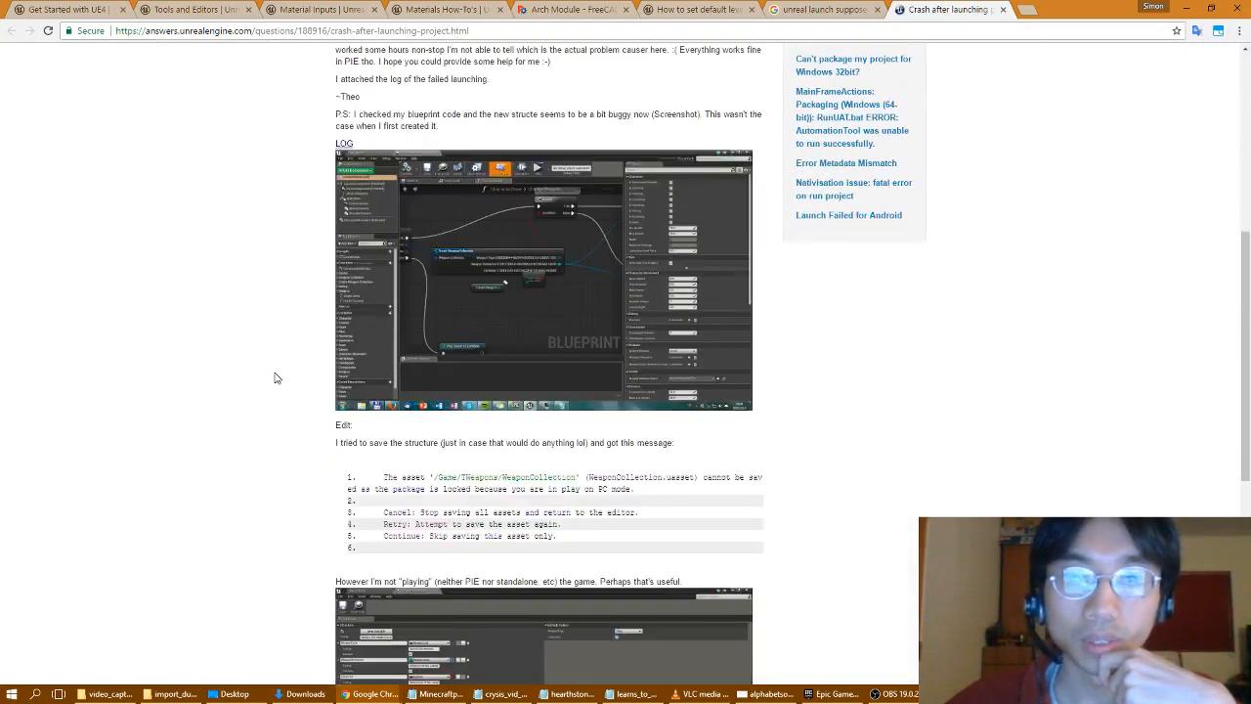
{"action": "scroll", "coordinate": [274, 377], "scroll_direction": "down", "scroll_amount": 5}
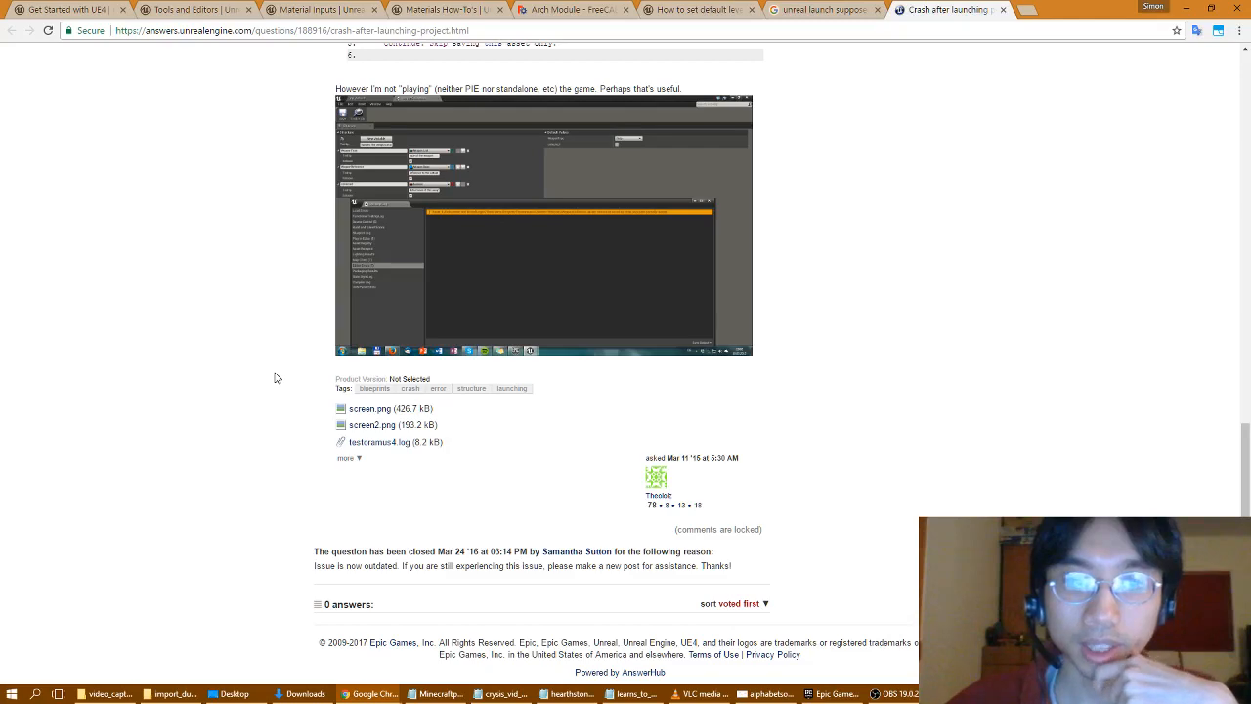
{"action": "scroll", "coordinate": [274, 383], "scroll_direction": "up", "scroll_amount": 2}
{"action": "scroll", "coordinate": [272, 385], "scroll_direction": "down", "scroll_amount": 2}
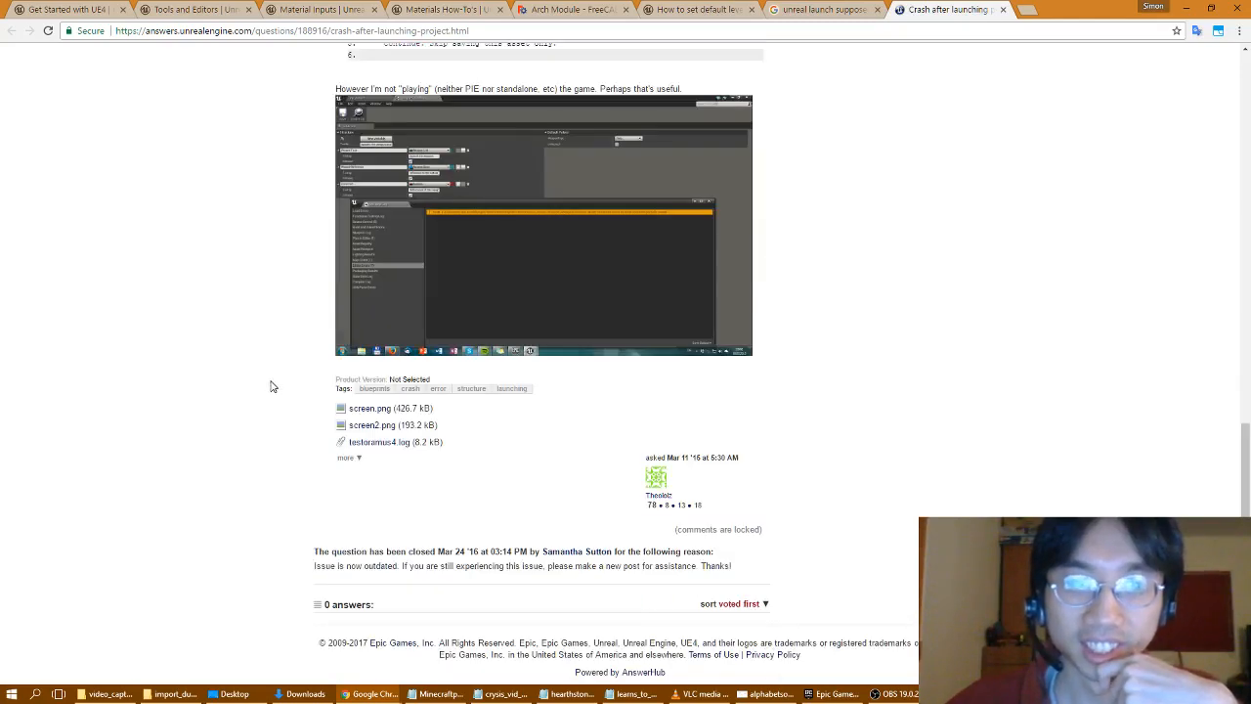
{"action": "scroll", "coordinate": [272, 386], "scroll_direction": "up", "scroll_amount": 12}
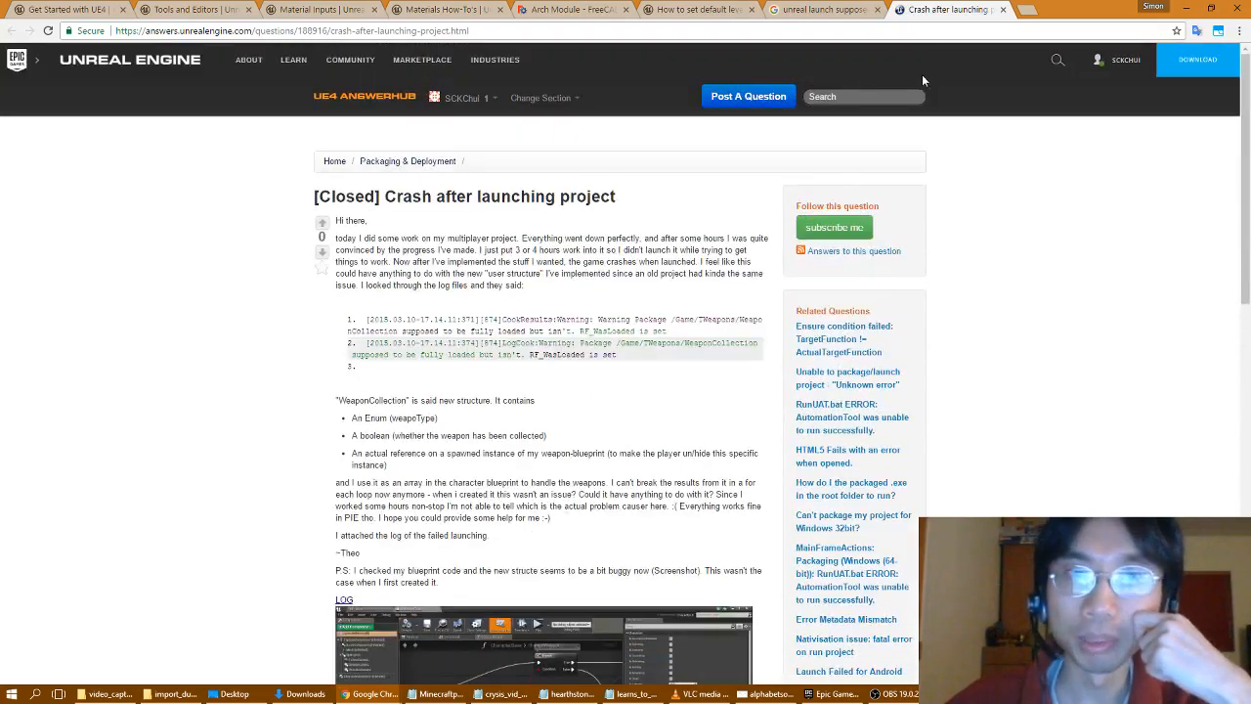
{"action": "left_click", "coordinate": [1003, 9]}
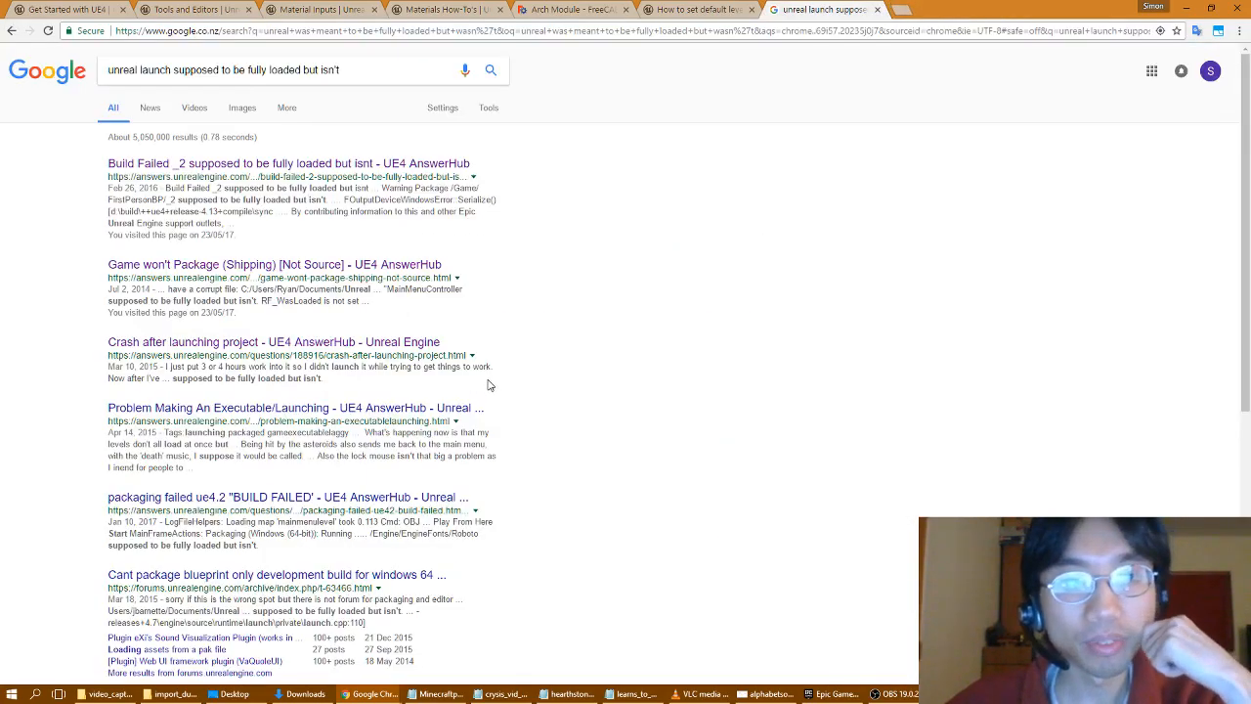
{"action": "middle_click", "coordinate": [439, 403]}
{"action": "left_click", "coordinate": [908, 13]}
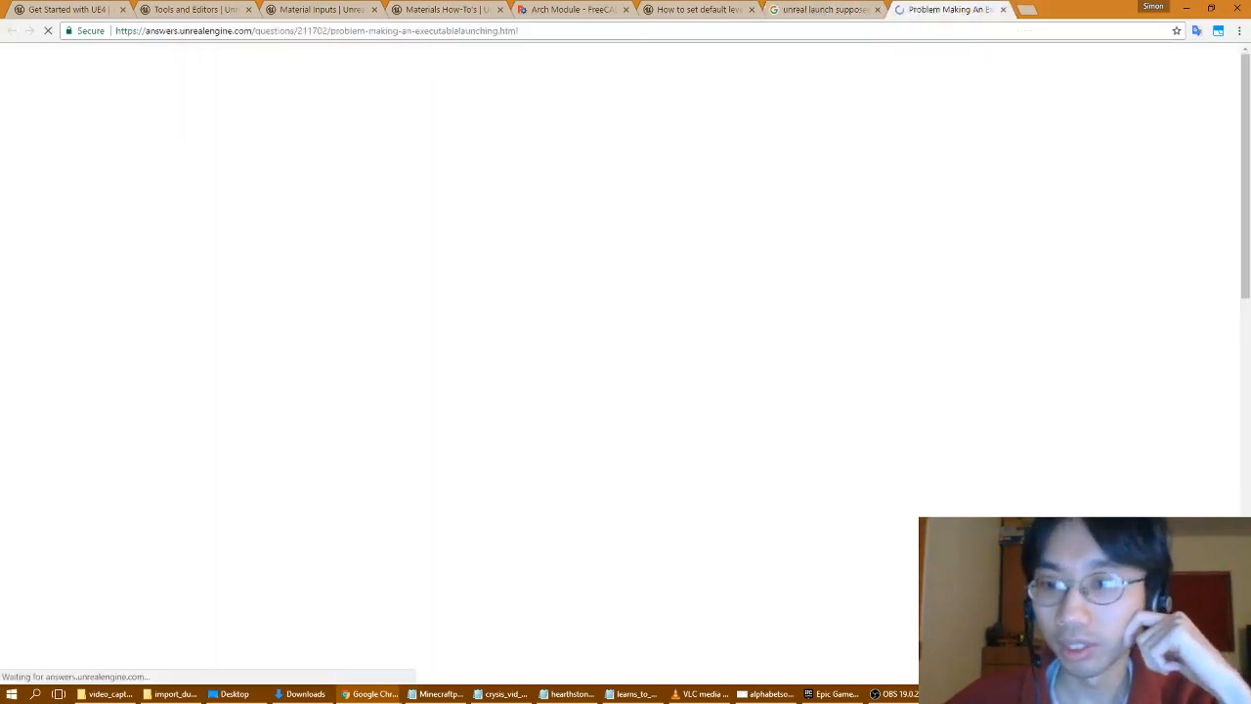
- Return to the Unreal Editor, show the project's content, and save the AlphabetSoup_002 map
{"action": "key", "text": "alt+Tab"}
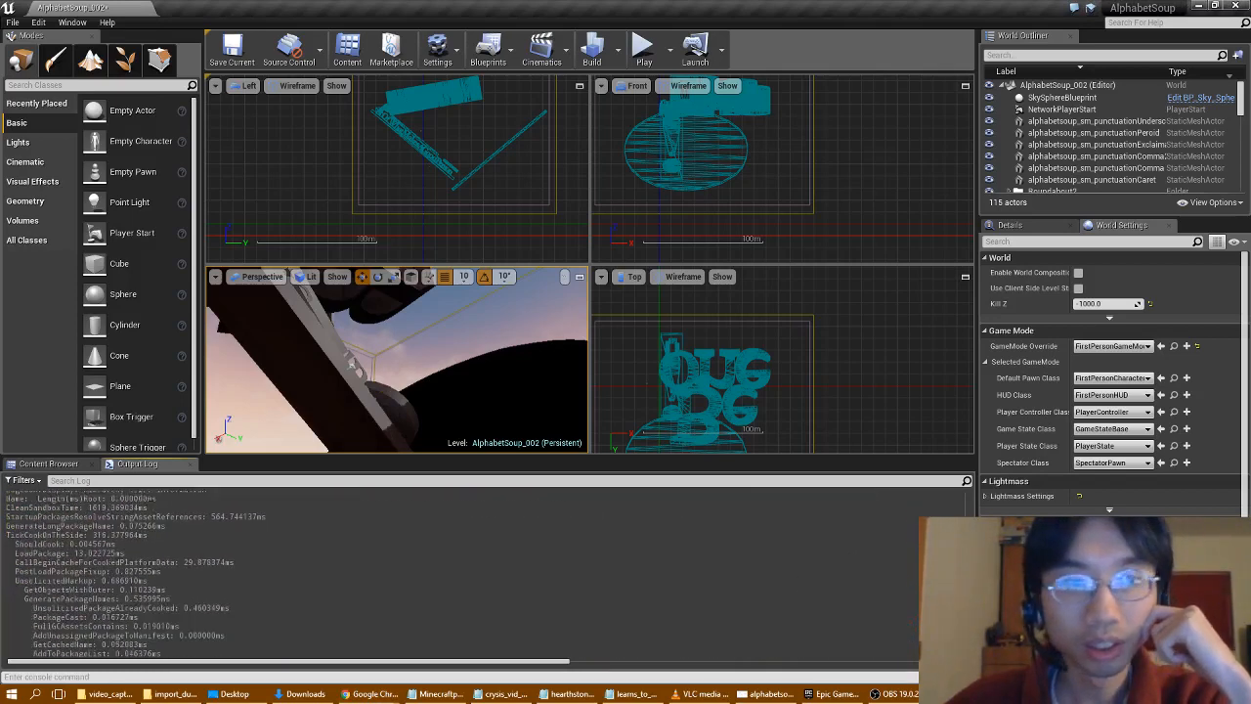
{"action": "left_click", "coordinate": [44, 463]}
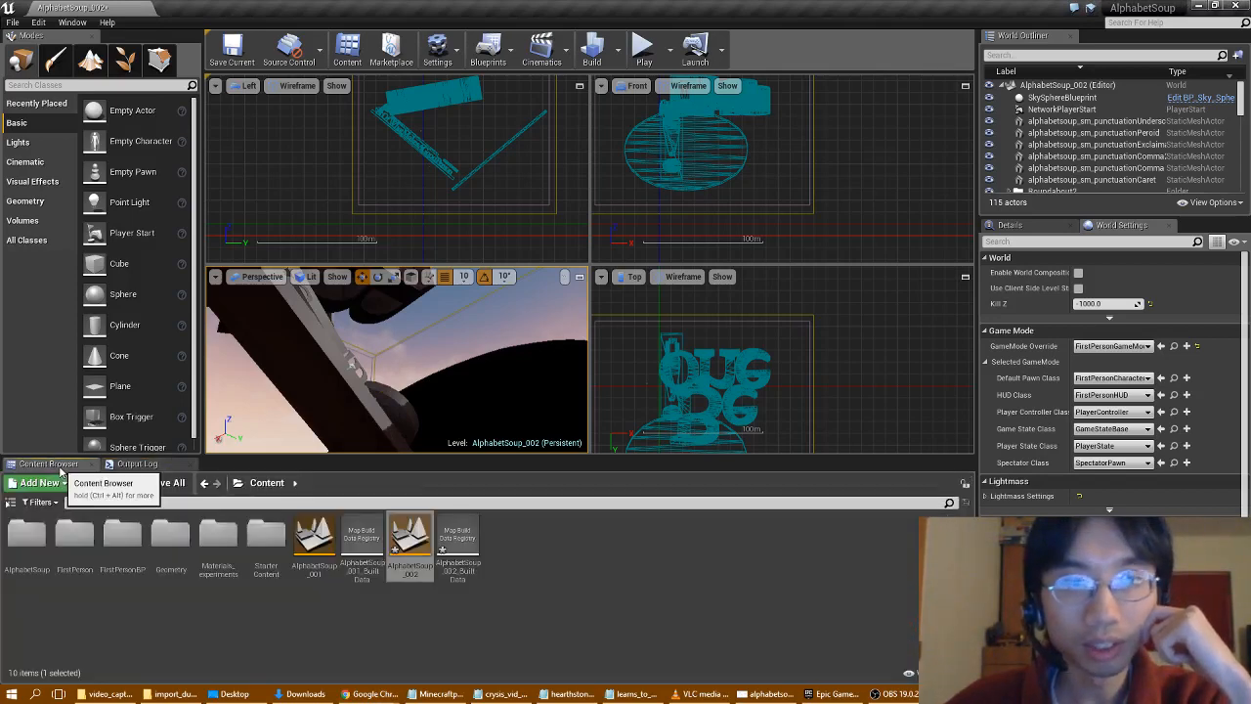
{"action": "left_click", "coordinate": [14, 20]}
{"action": "left_click", "coordinate": [59, 131]}
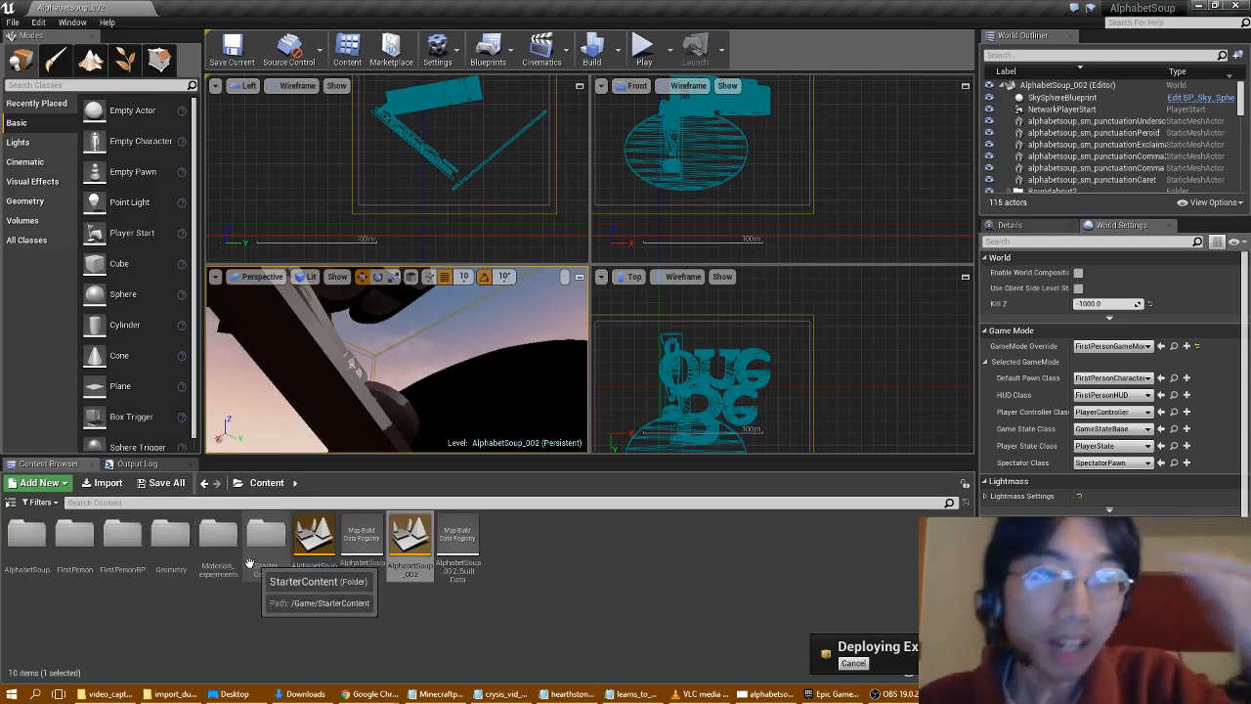
- Look through the Materials_experiments folder, return to the Content folder, and select the AlphabetSoup_002 level
{"action": "double_click", "coordinate": [220, 547]}
{"action": "left_click", "coordinate": [219, 547]}
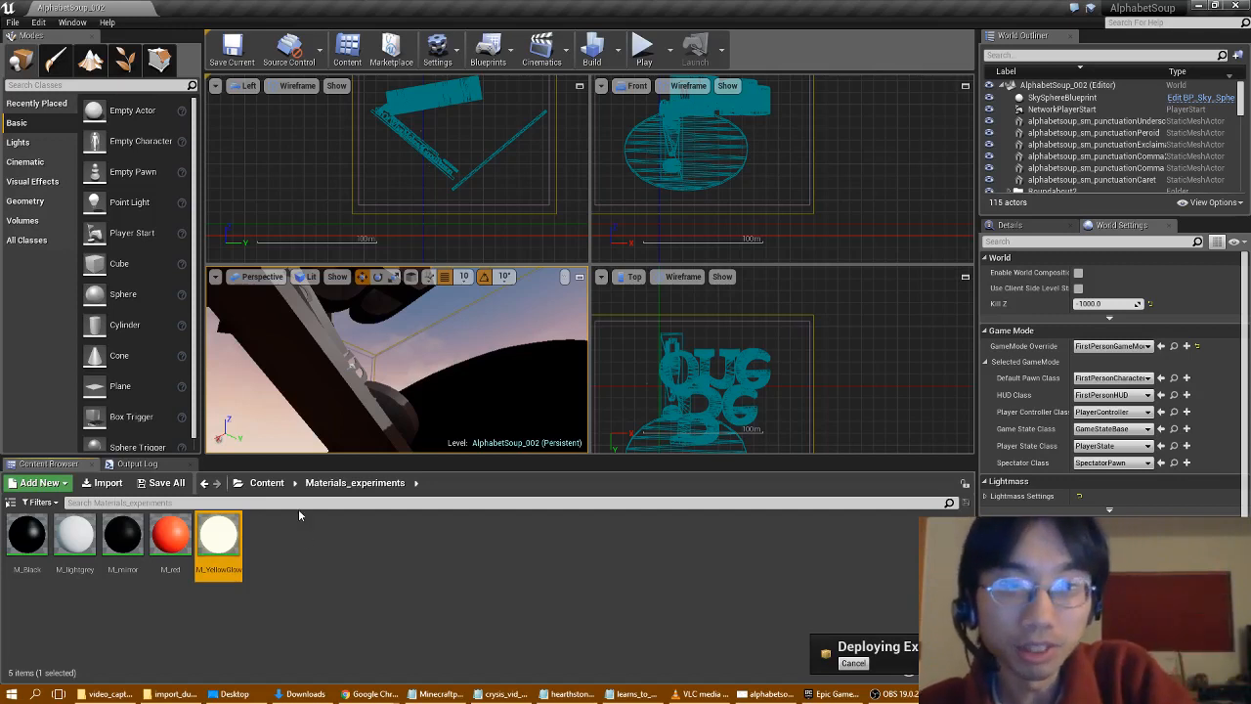
{"action": "left_click", "coordinate": [267, 482]}
{"action": "left_click", "coordinate": [307, 552]}
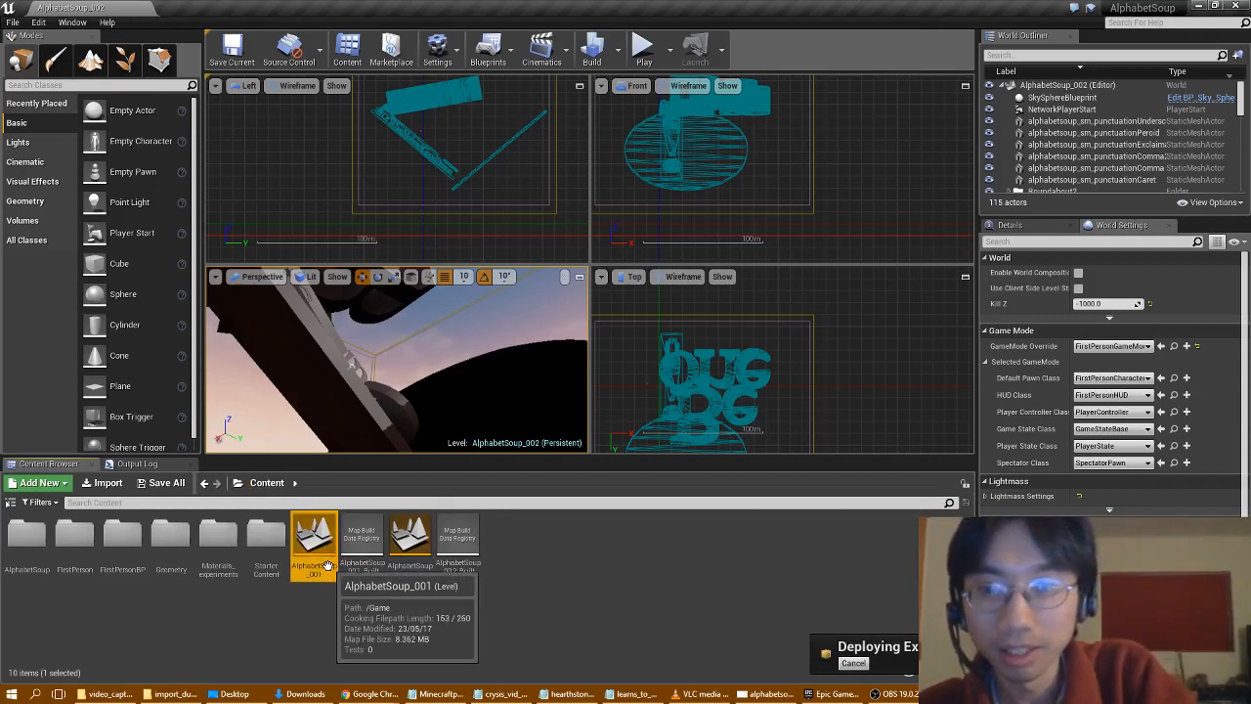
{"action": "left_click", "coordinate": [404, 565]}
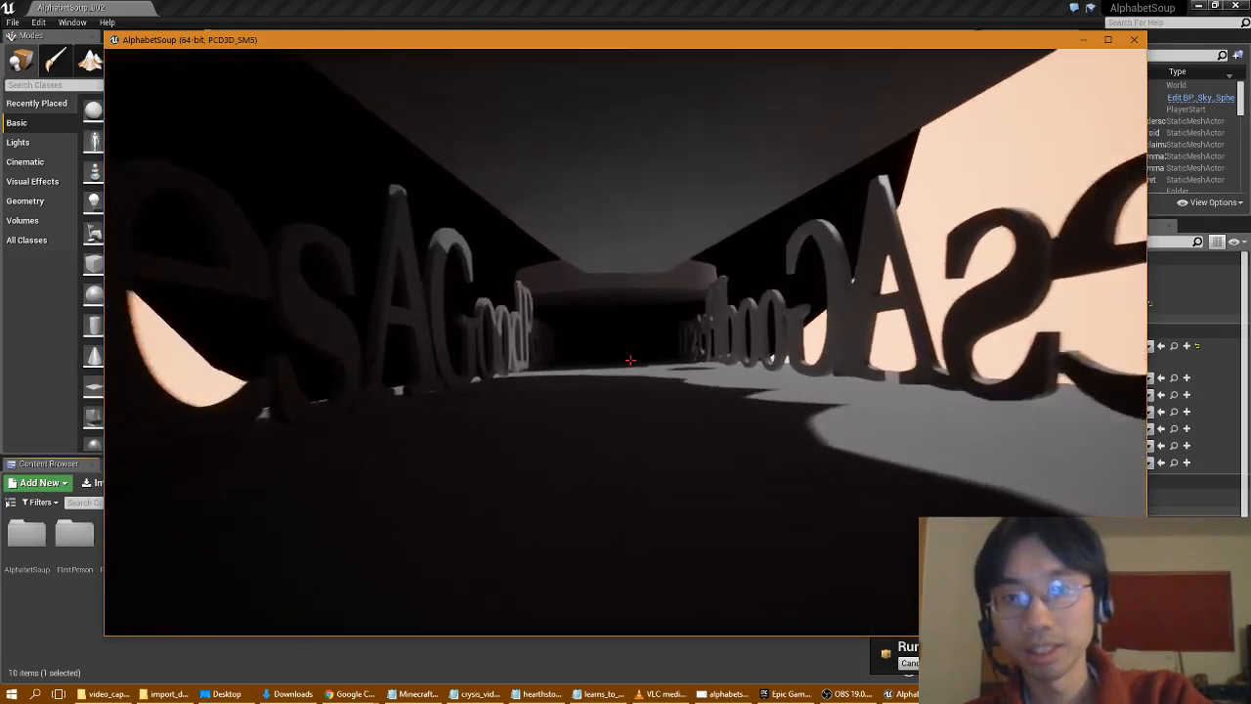
- Walk forward through the launched AlphabetSoup level past the rows of letters and out under the sky, and quit the game
{"action": "key", "text": "w"}
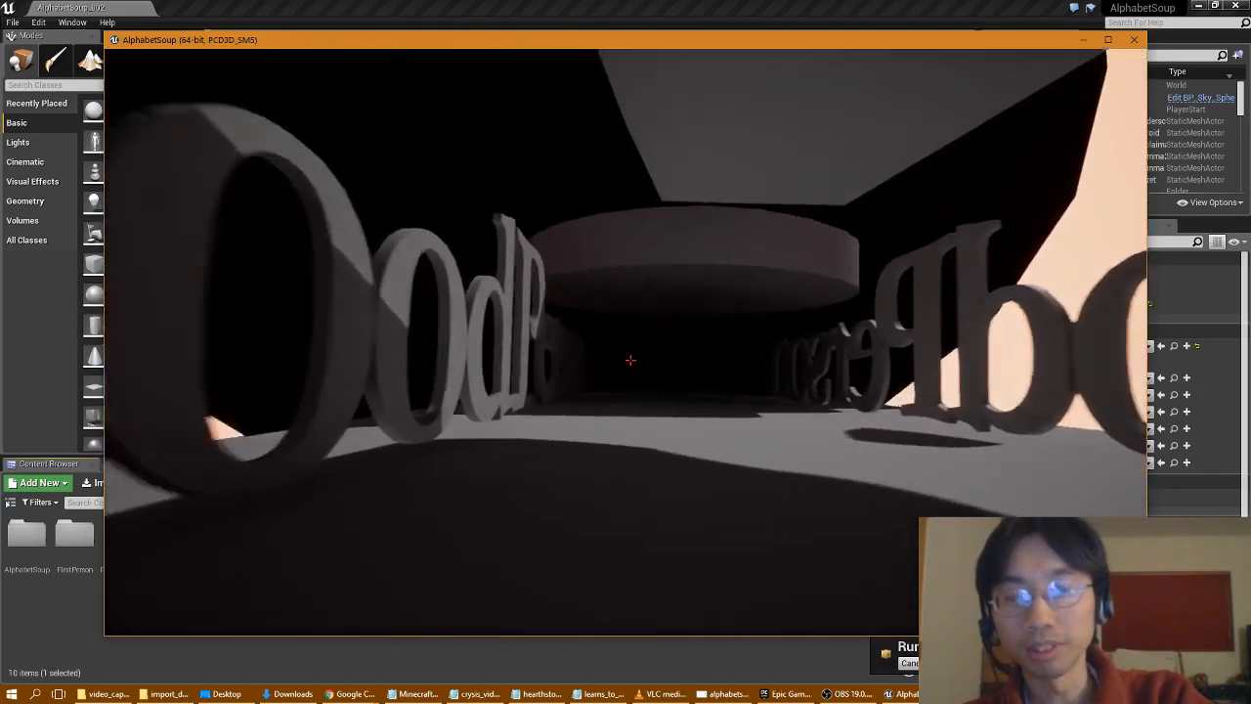
{"action": "key", "text": "w"}
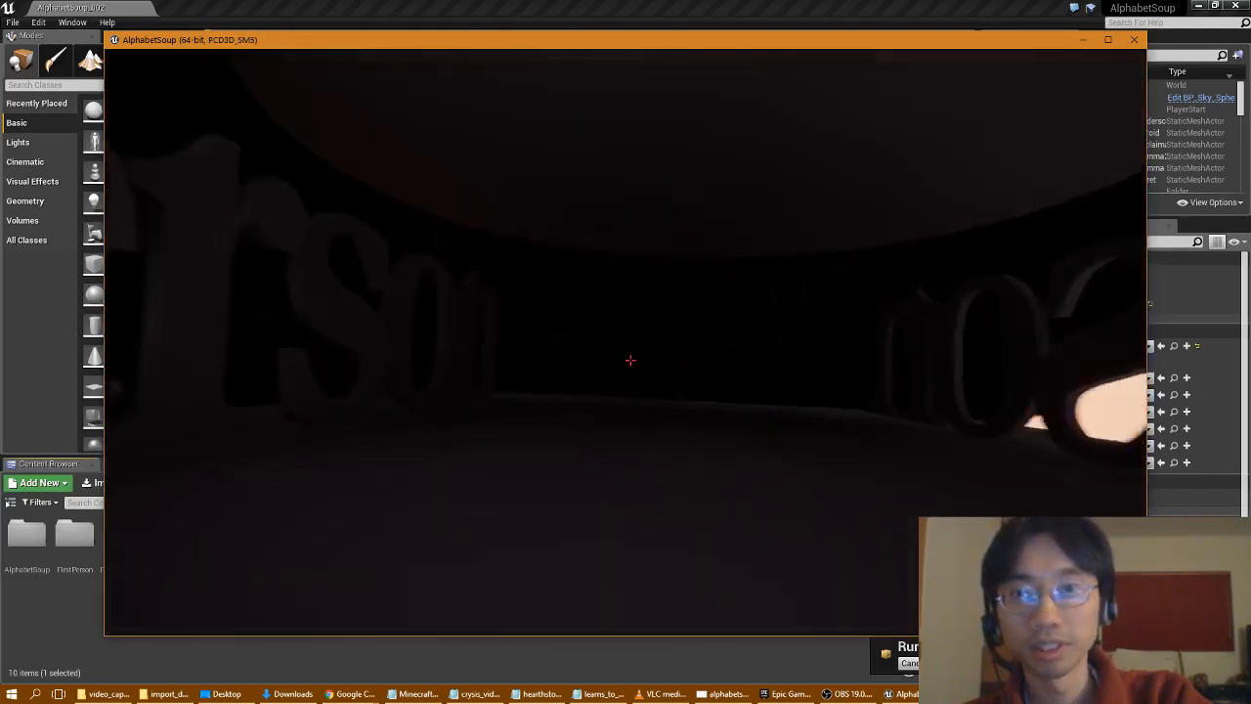
{"action": "key", "text": "w"}
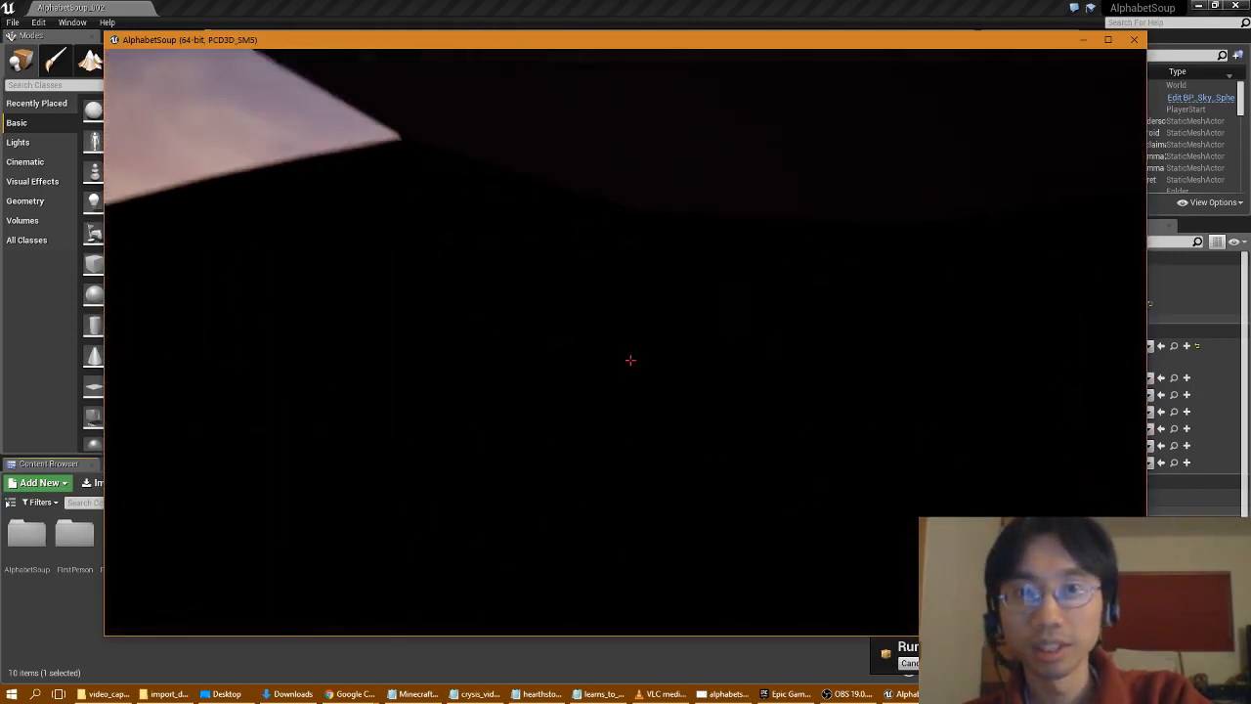
{"action": "key", "text": "w"}
{"action": "key", "text": "w"}
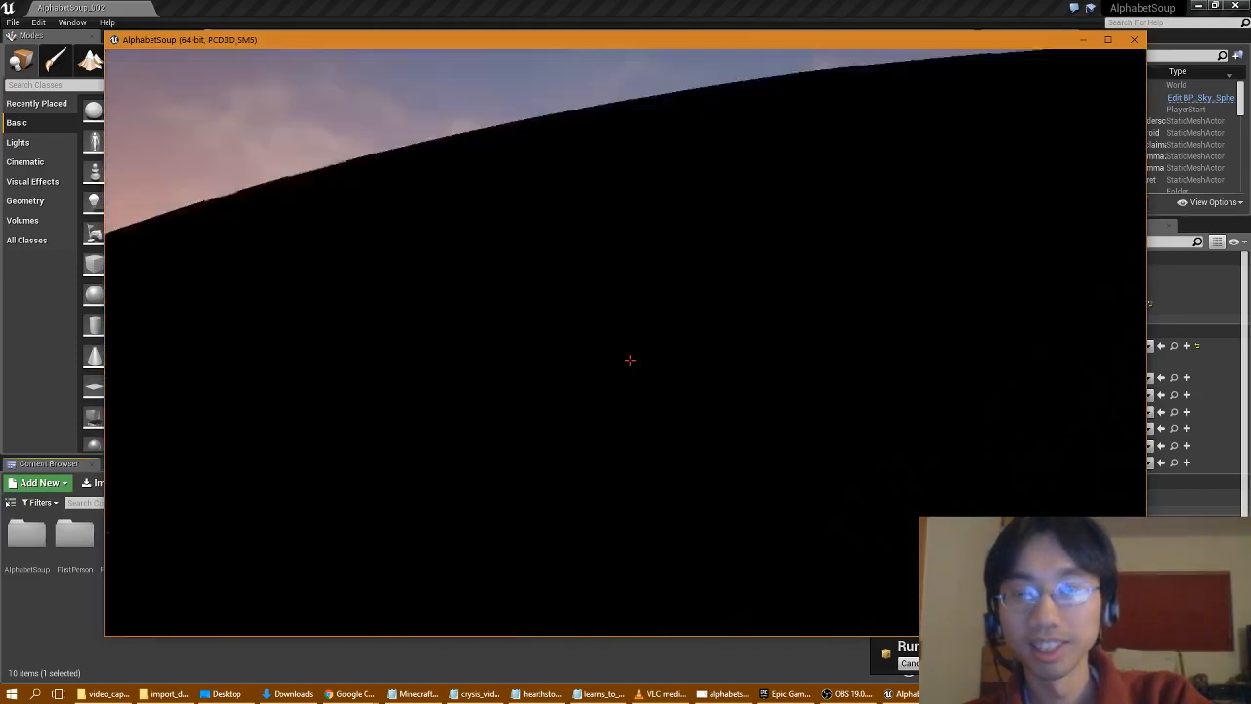
{"action": "key", "text": "w"}
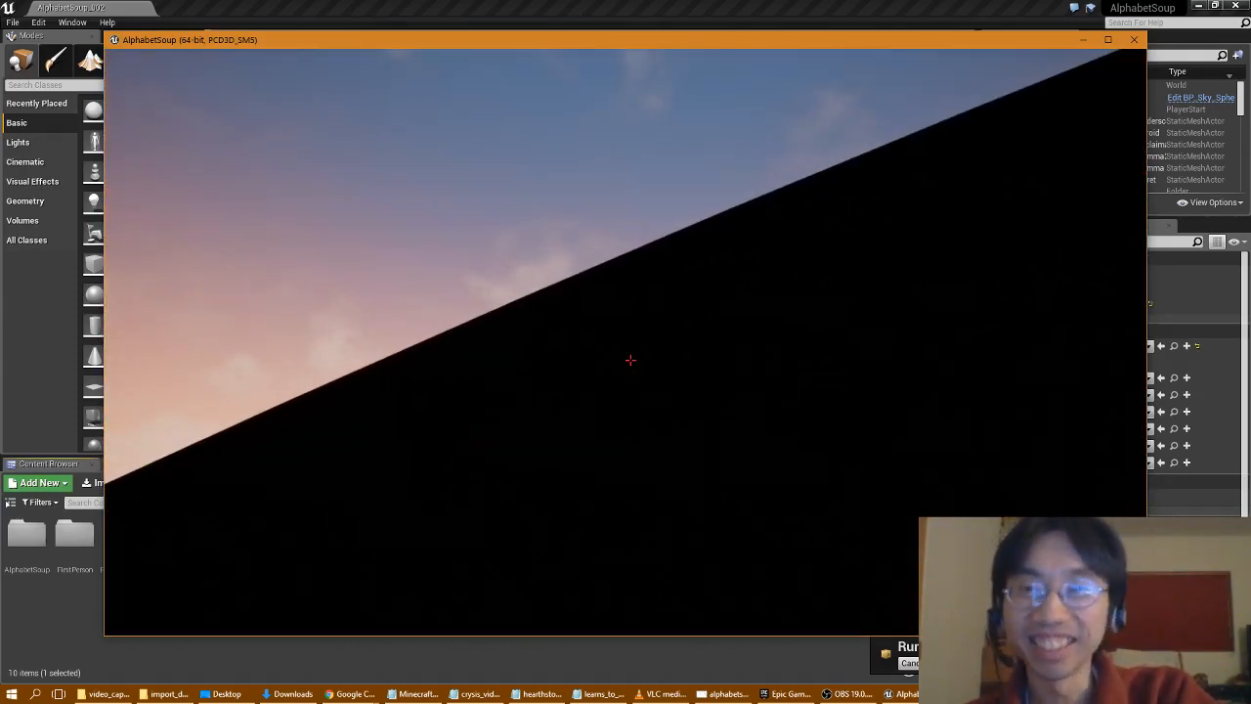
{"action": "key", "text": "Escape"}
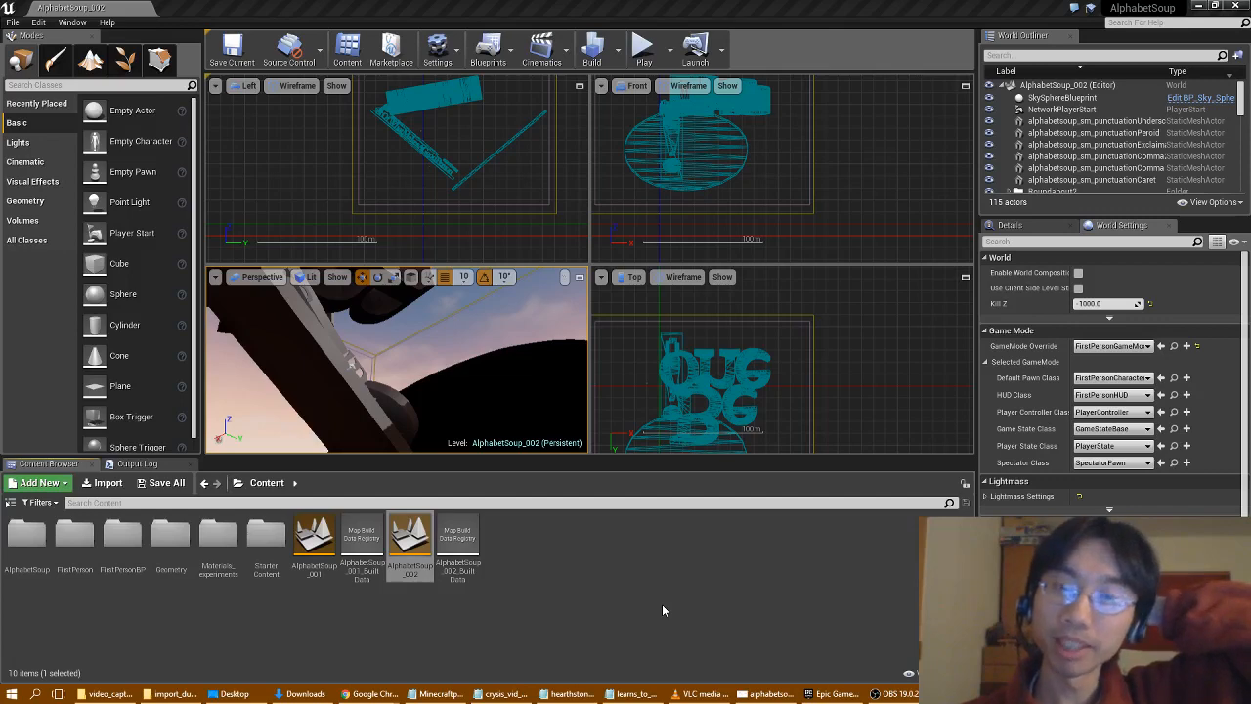
- Maximize the perspective view of the level and save all unsaved levels and assets
{"action": "left_click", "coordinate": [579, 277]}
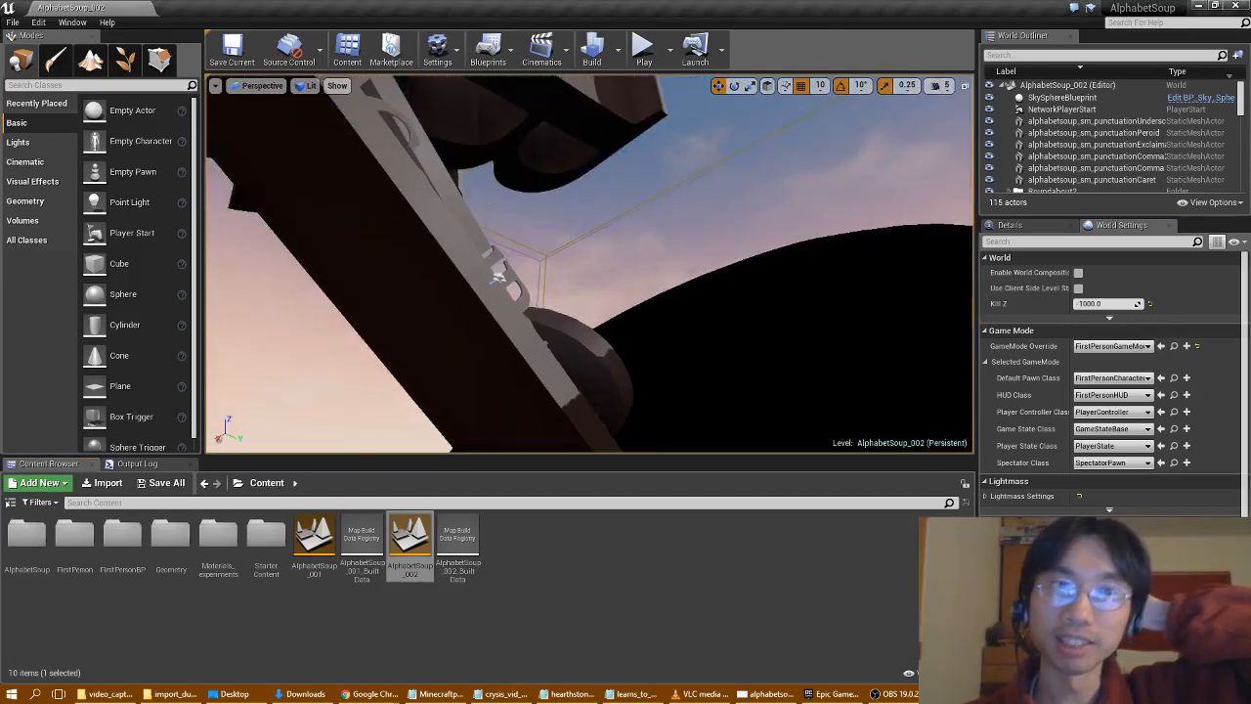
{"action": "left_click", "coordinate": [13, 21]}
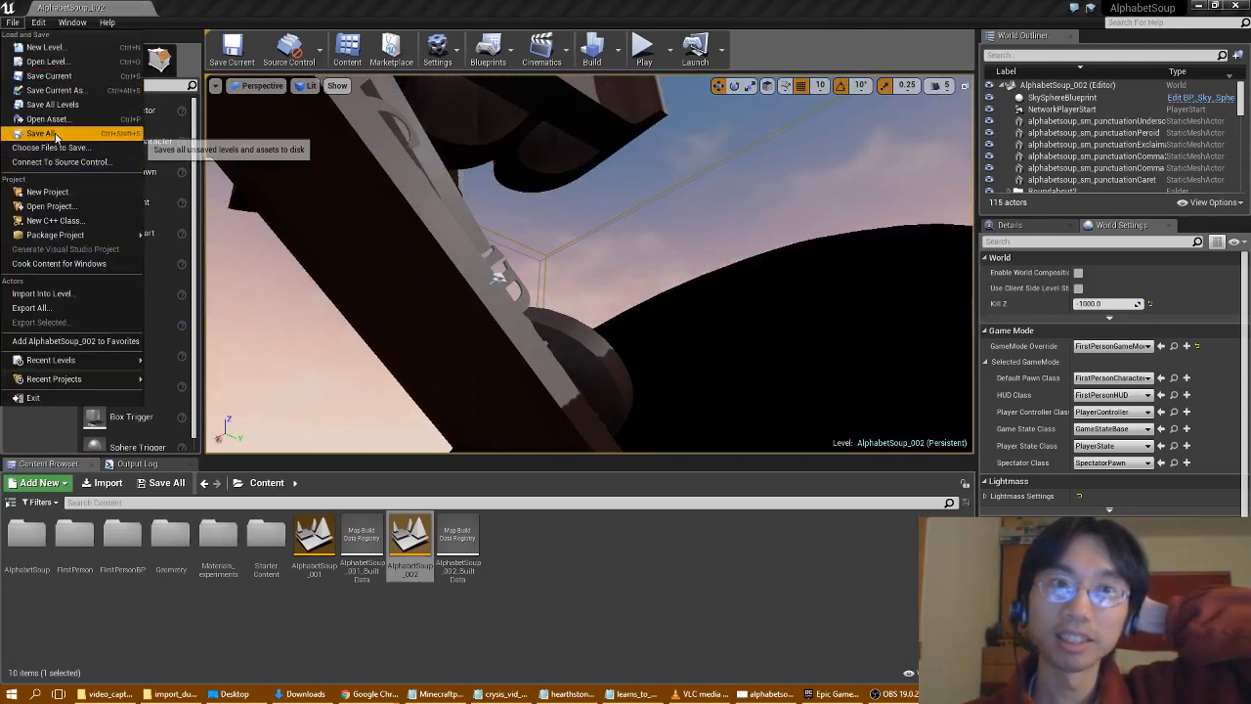
{"action": "left_click", "coordinate": [56, 135]}
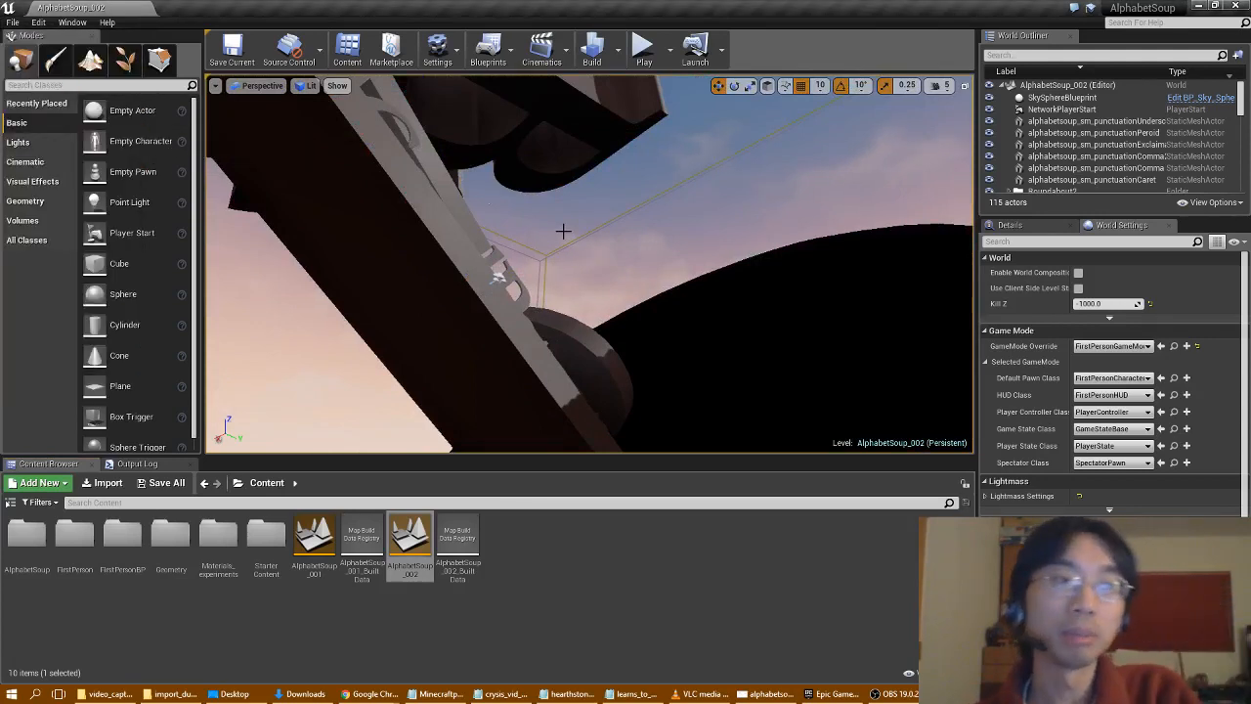